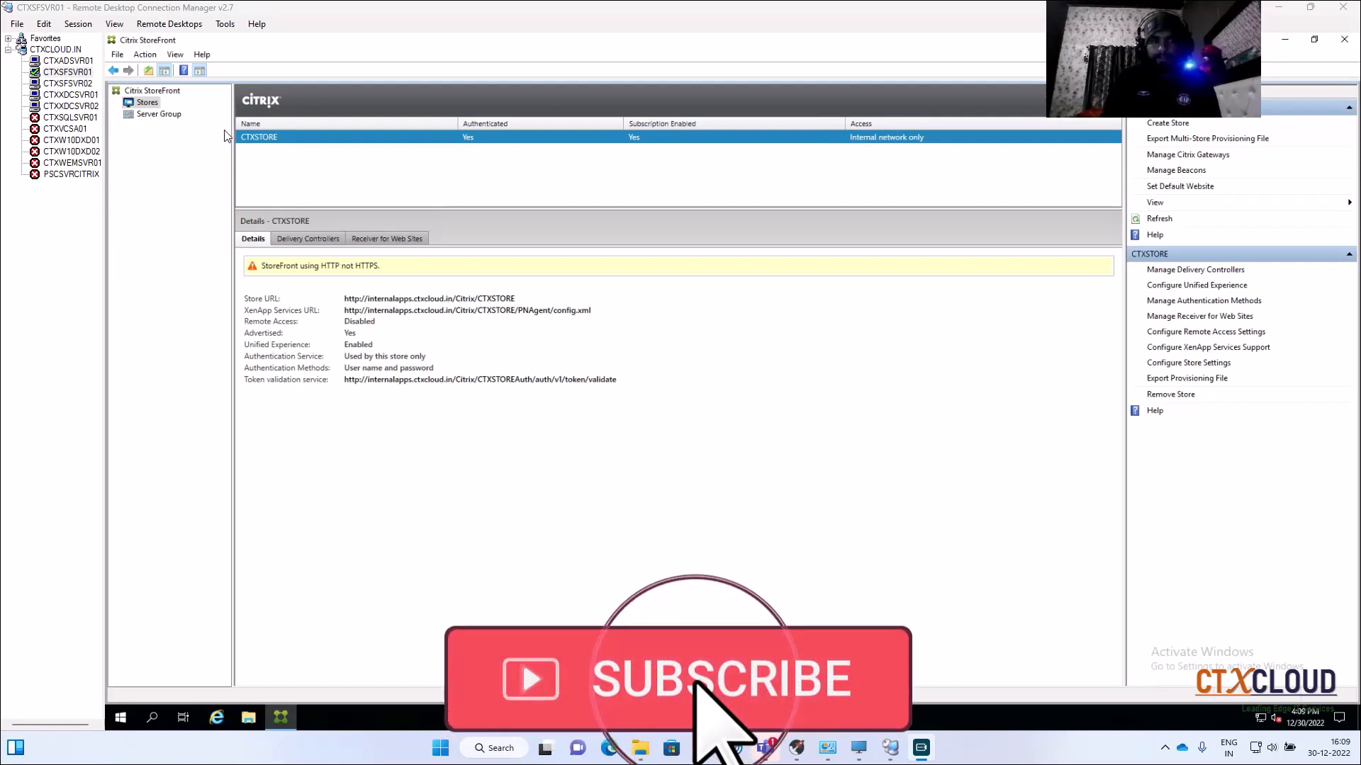
Step: Switch to the CTXADSVR01 domain controller session and bring up the local search panel
click(85, 62)
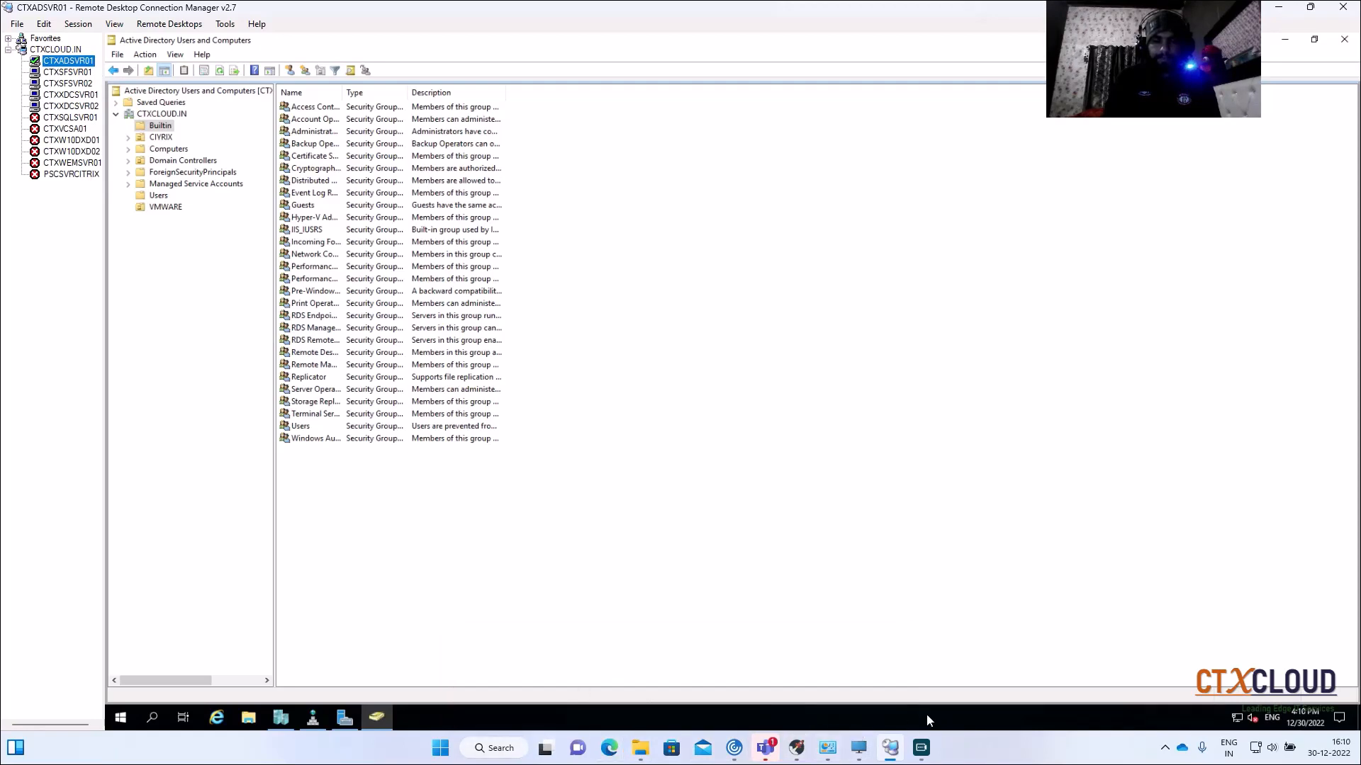
click(501, 749)
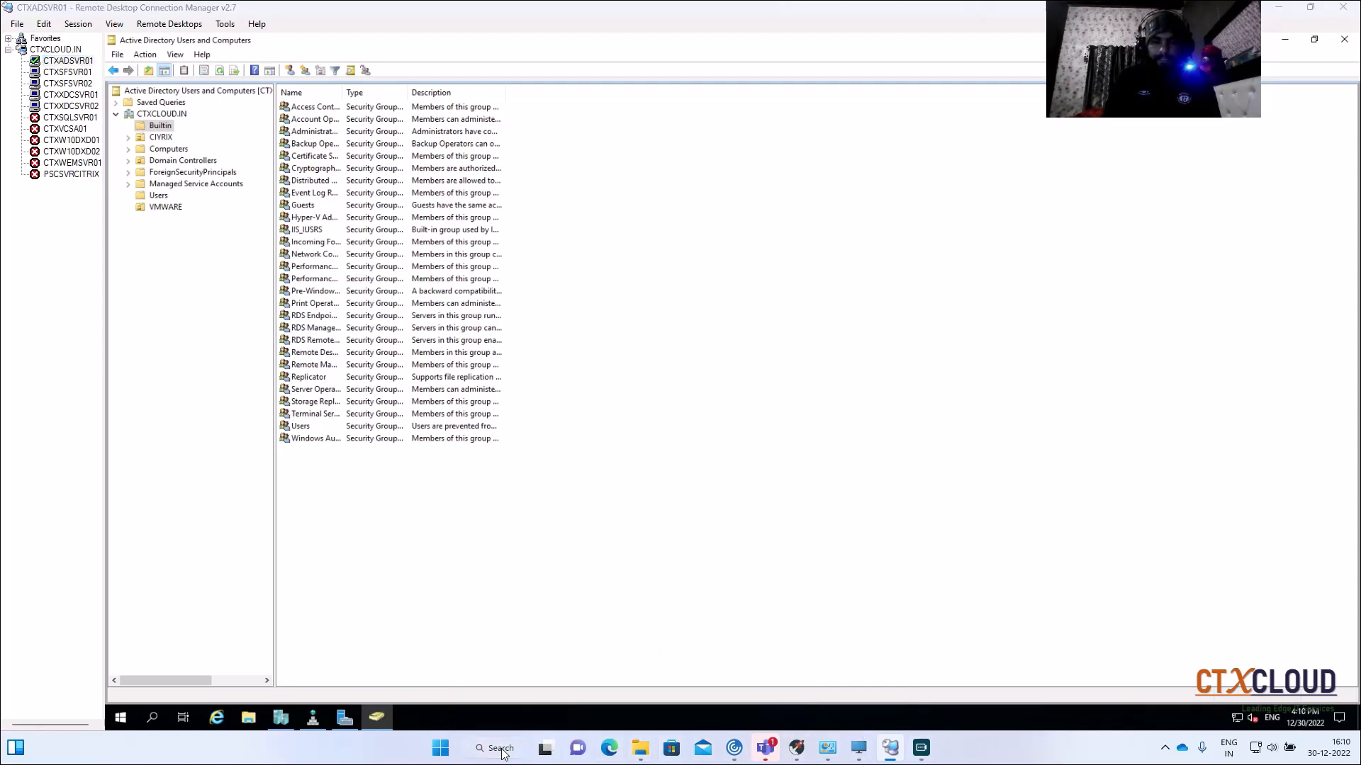
click(494, 312)
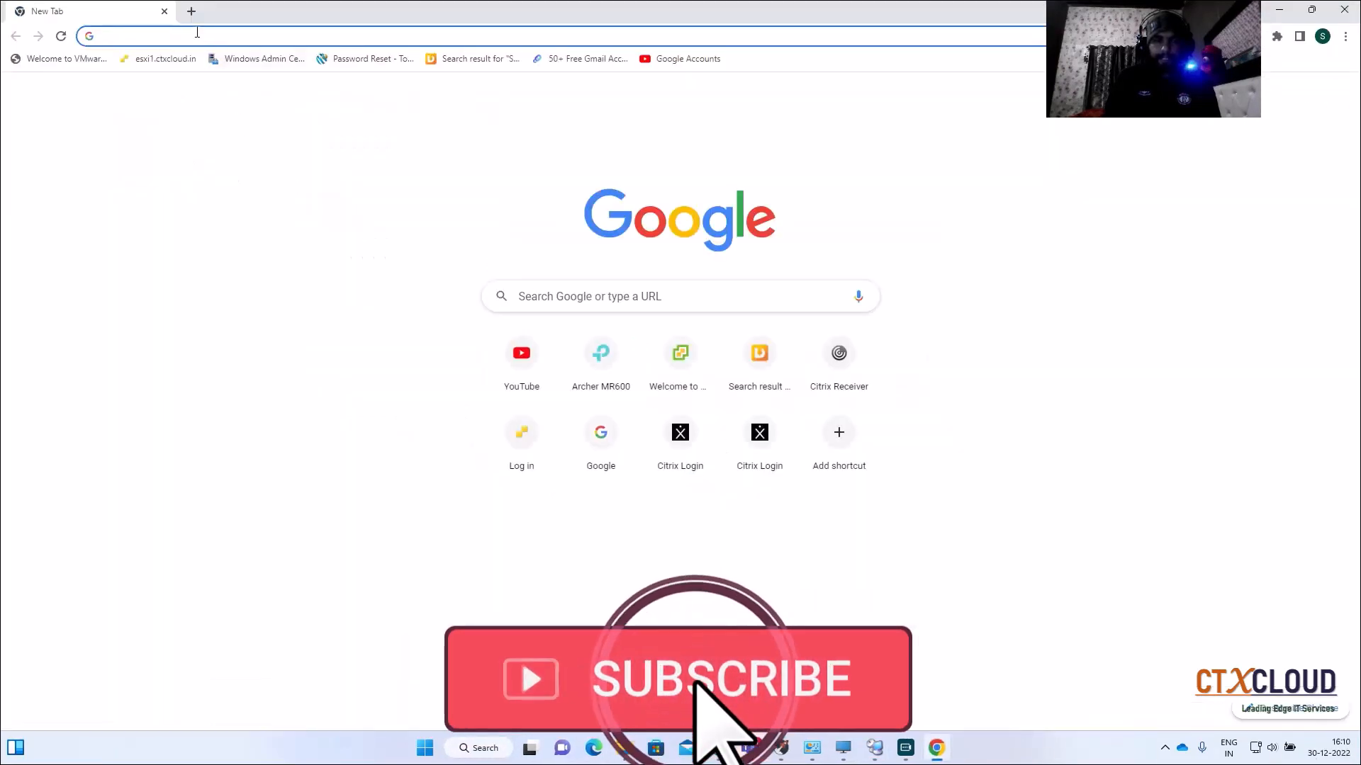
click(197, 33)
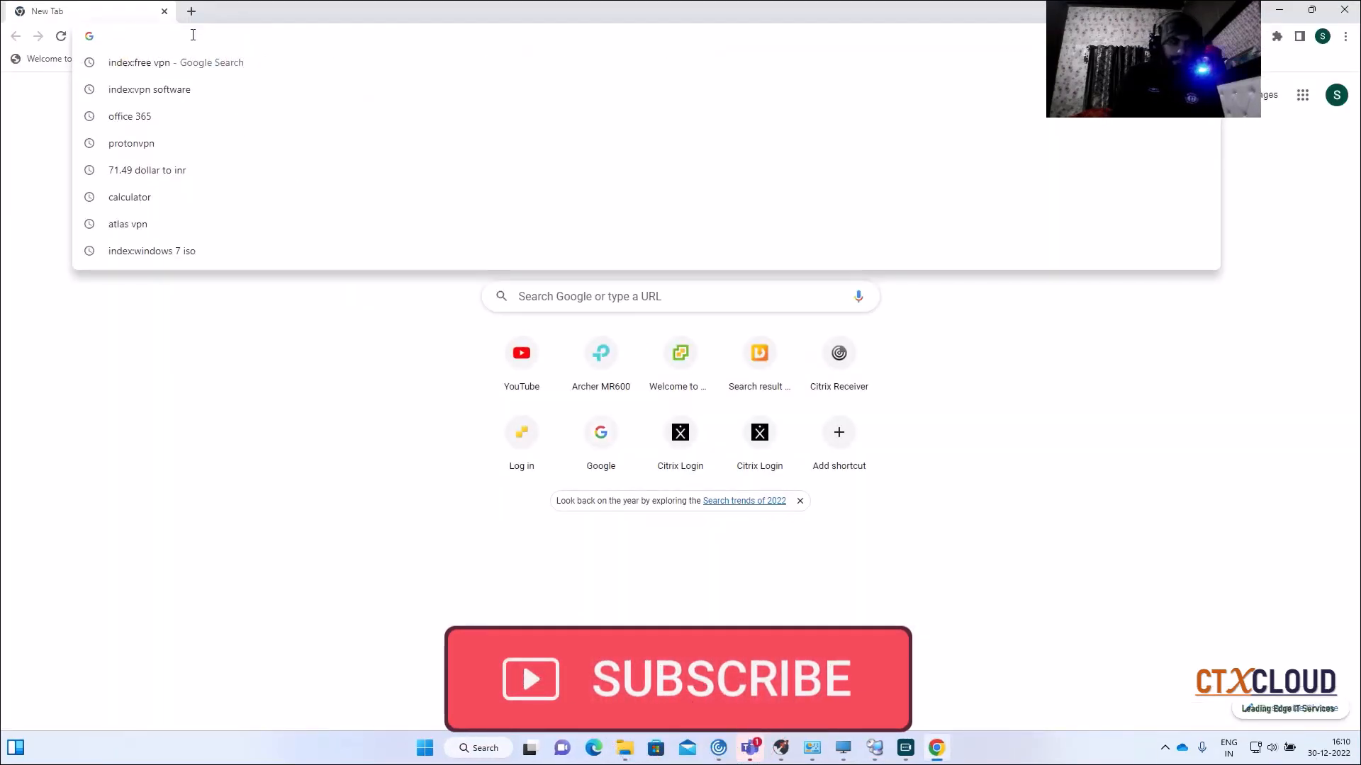
text(htps:)
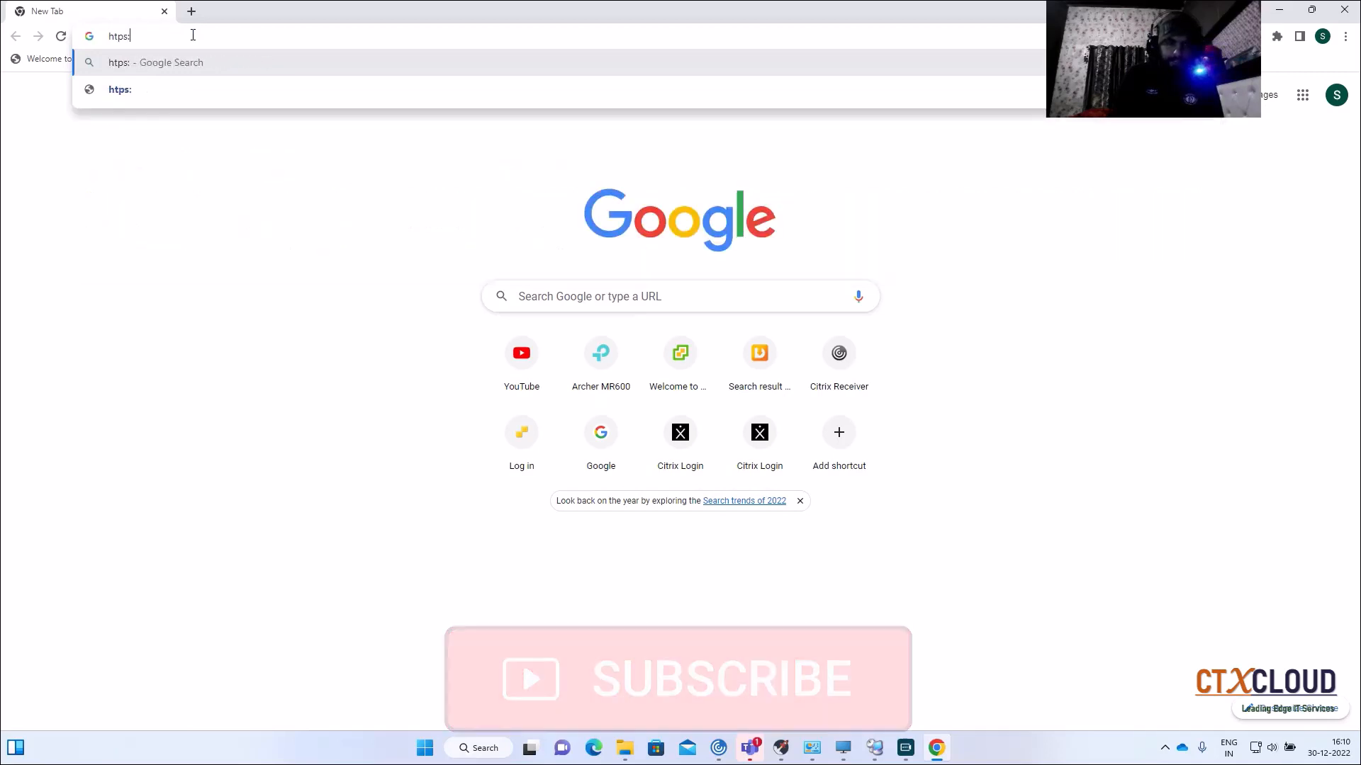
text(//)
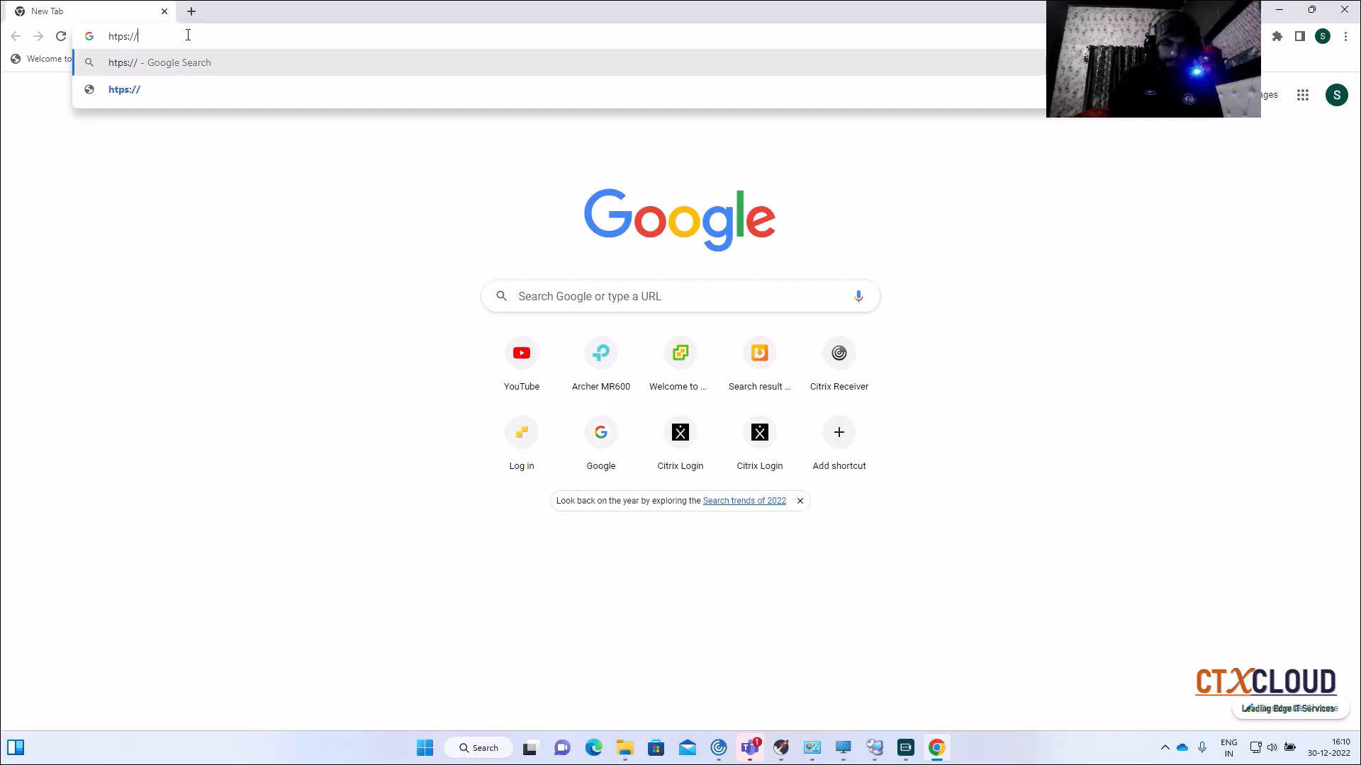
key(BackSpace)
key(BackSpace)
key(BackSpace)
key(BackSpace)
key(BackSpace)
key(BackSpace)
key(BackSpace)
text(htt)
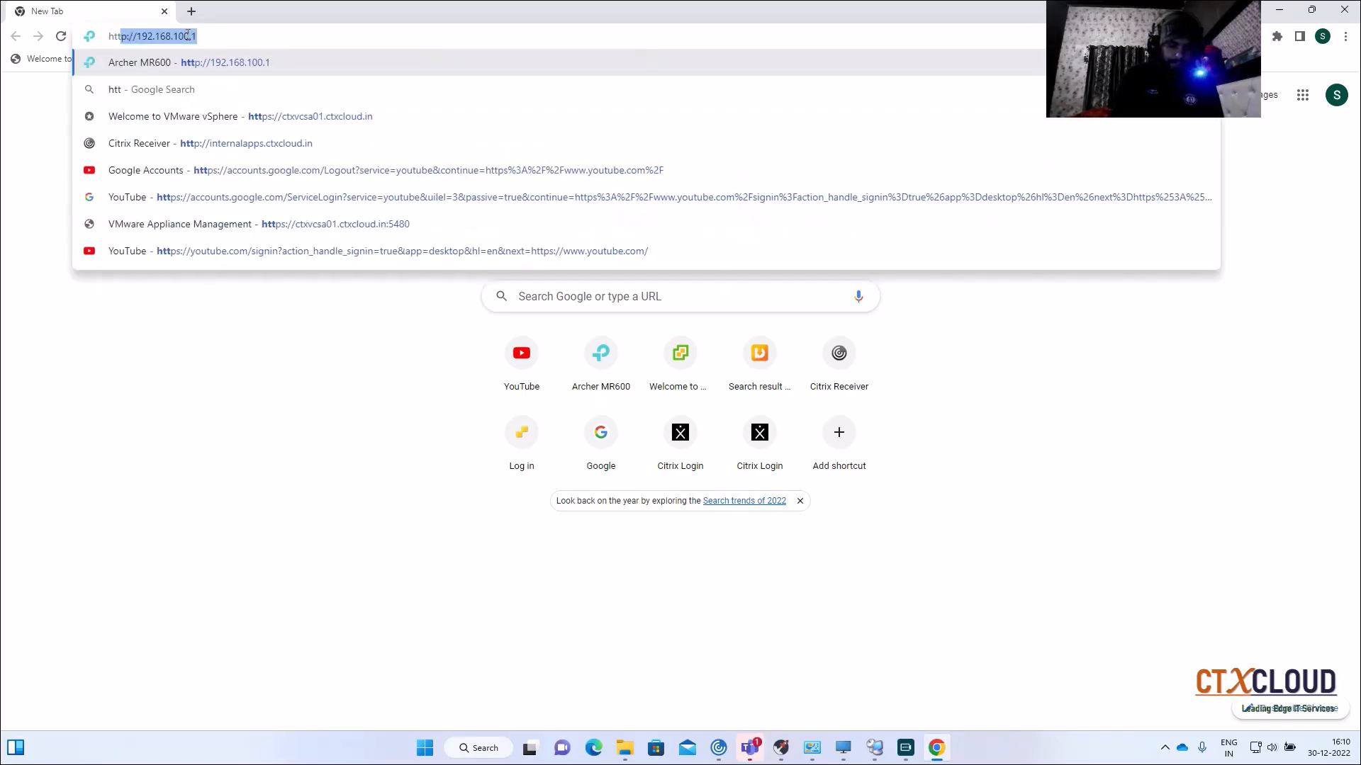
text(ps://)
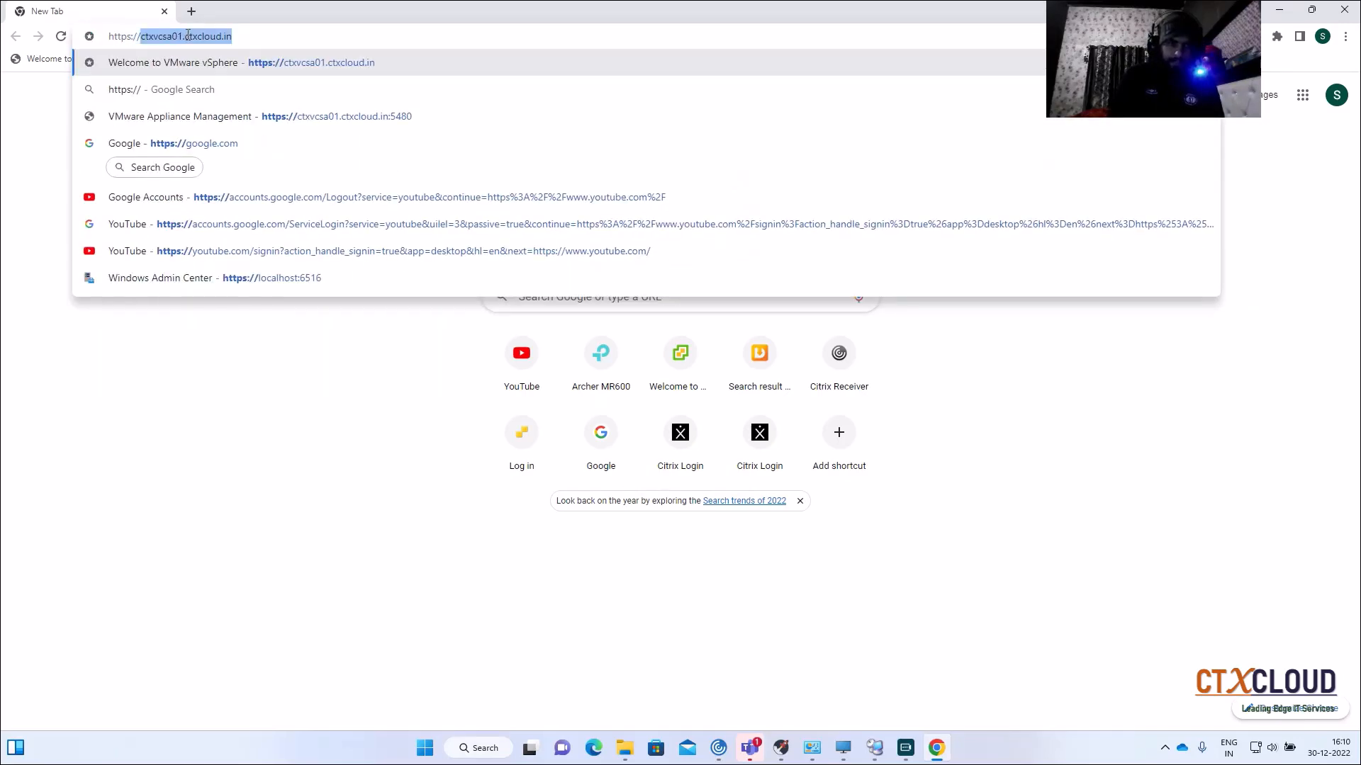
text(internal)
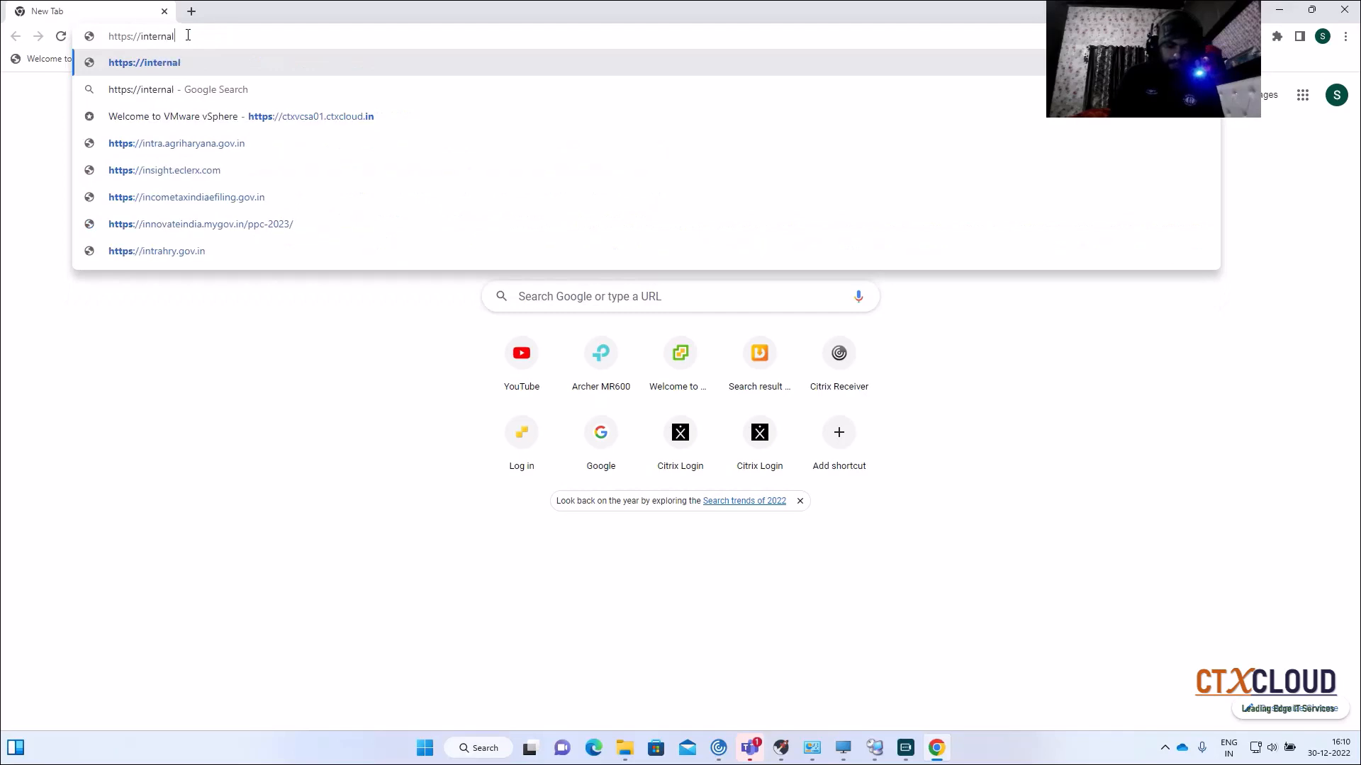
text(apps.cy)
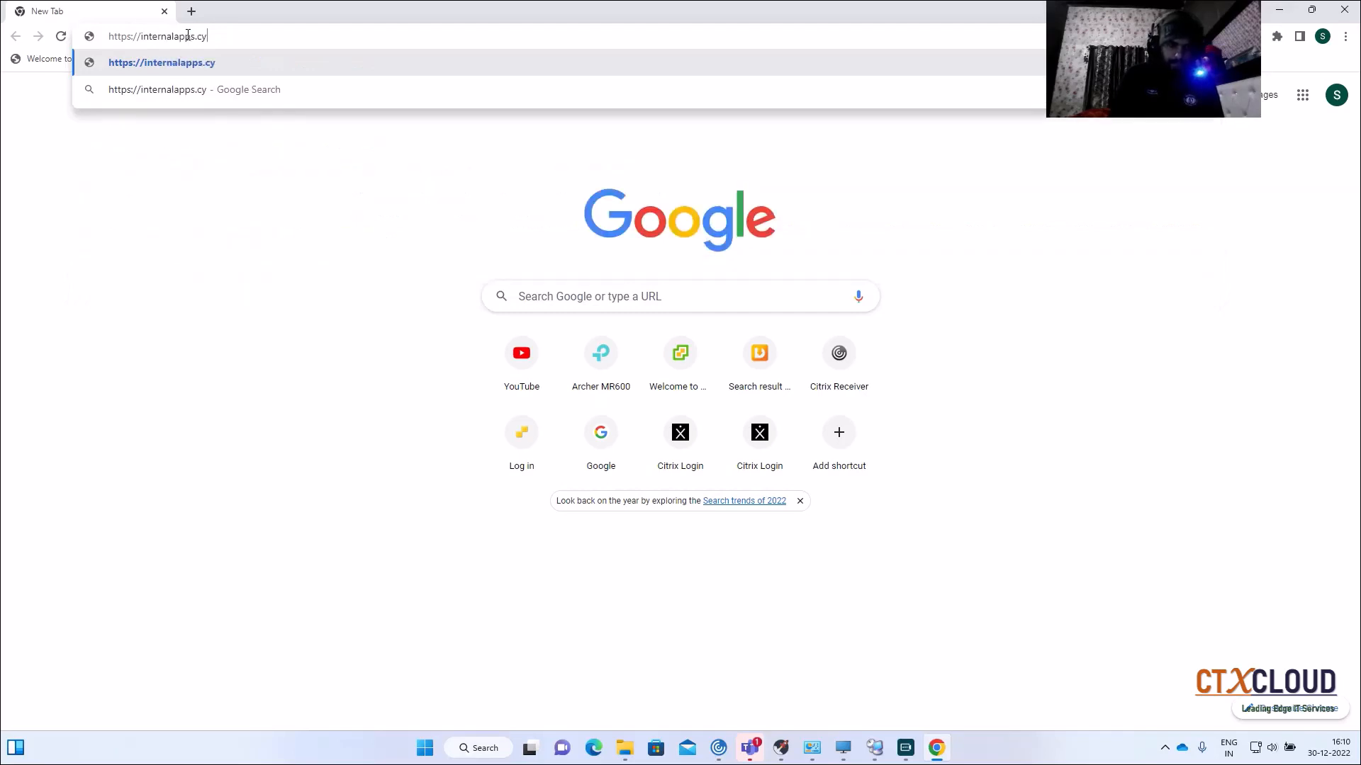
key(BackSpace)
text(txc)
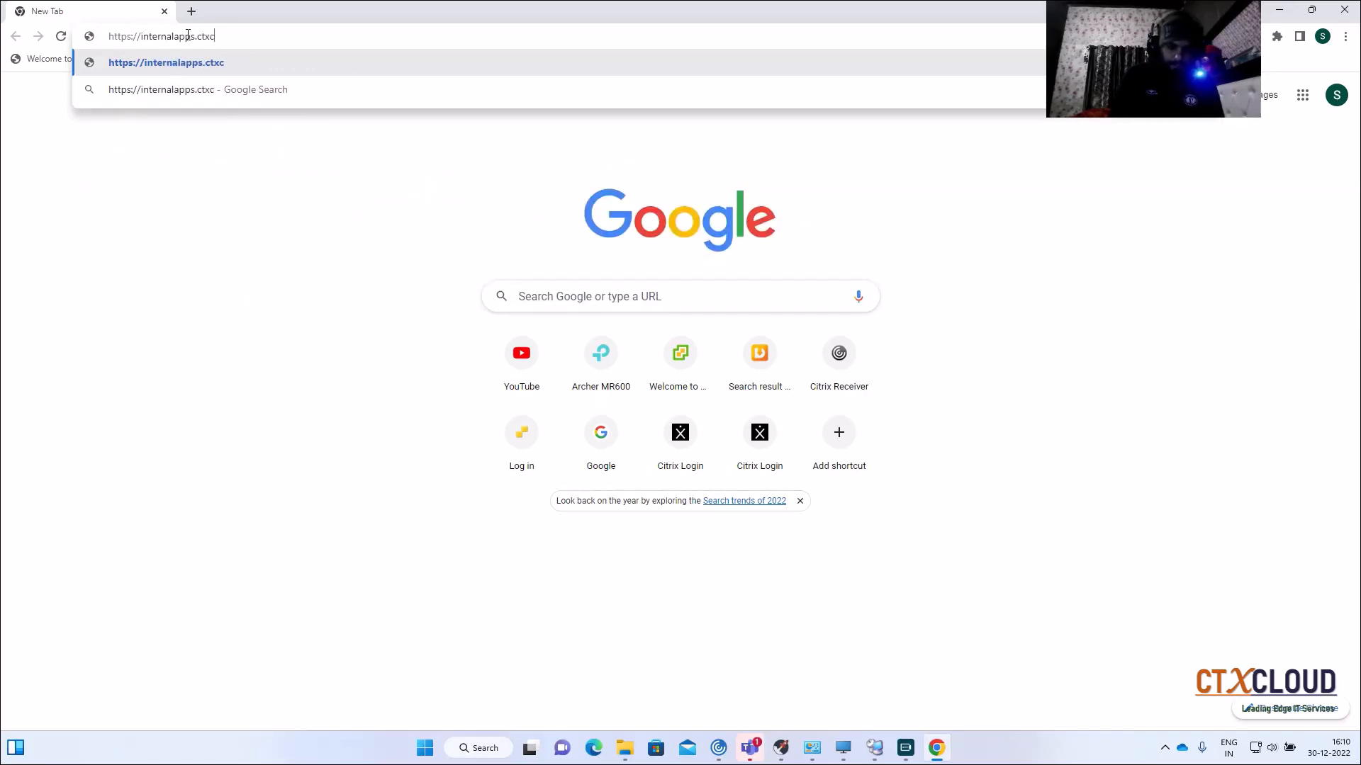
text(loud.in)
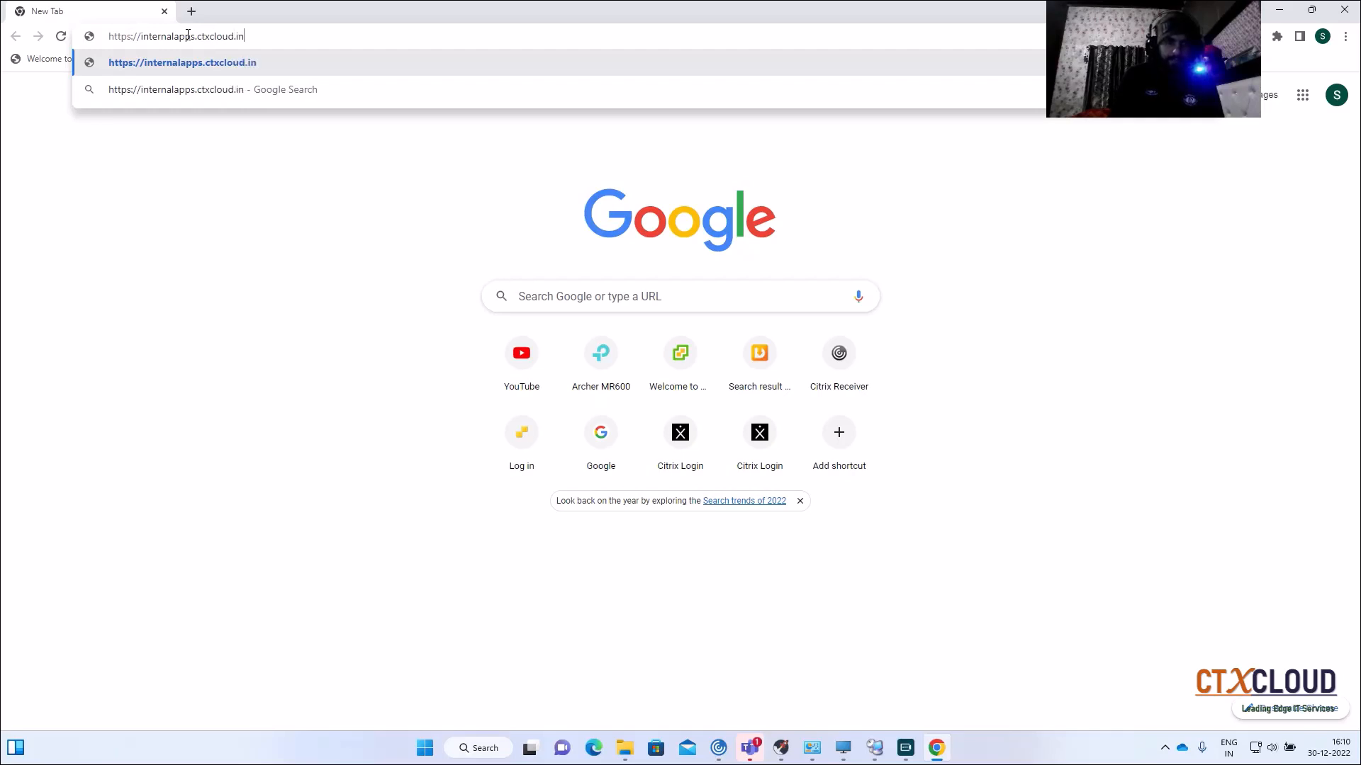
key(Return)
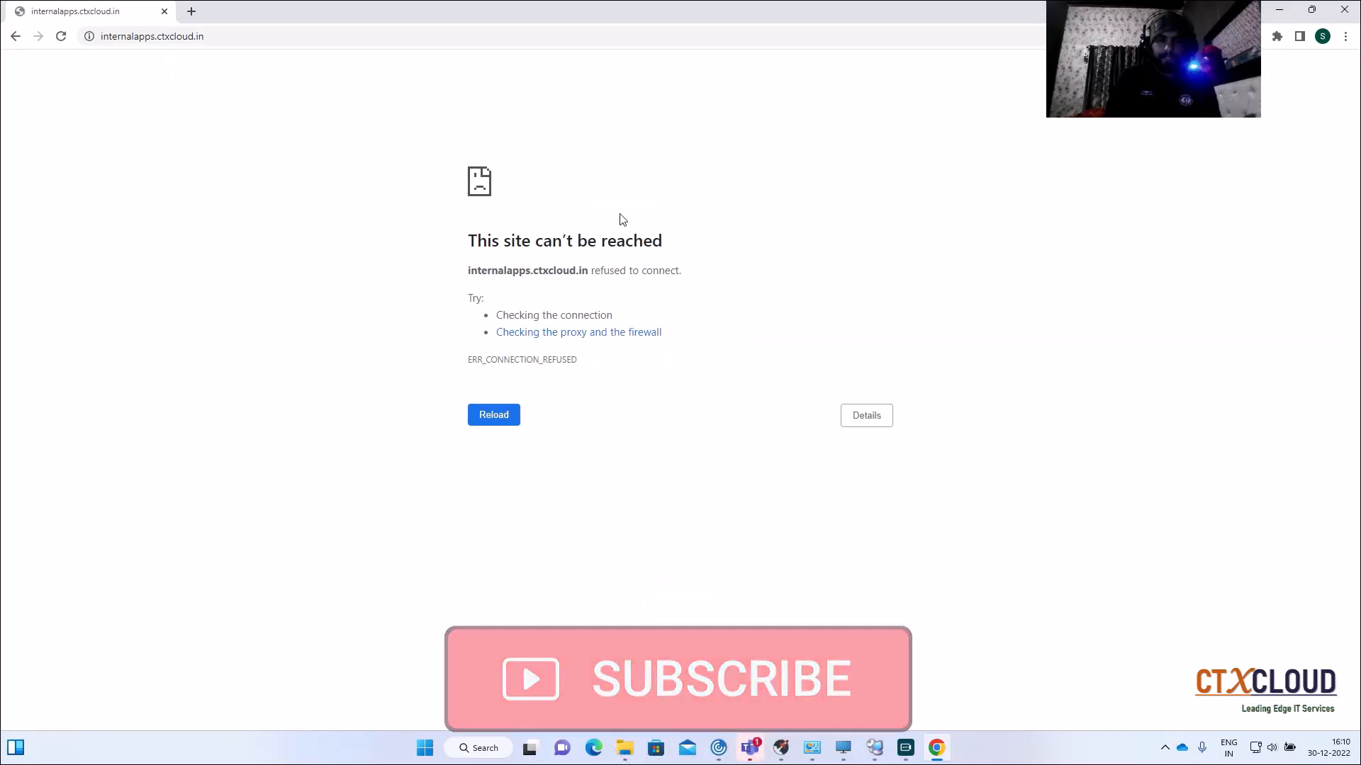
click(369, 37)
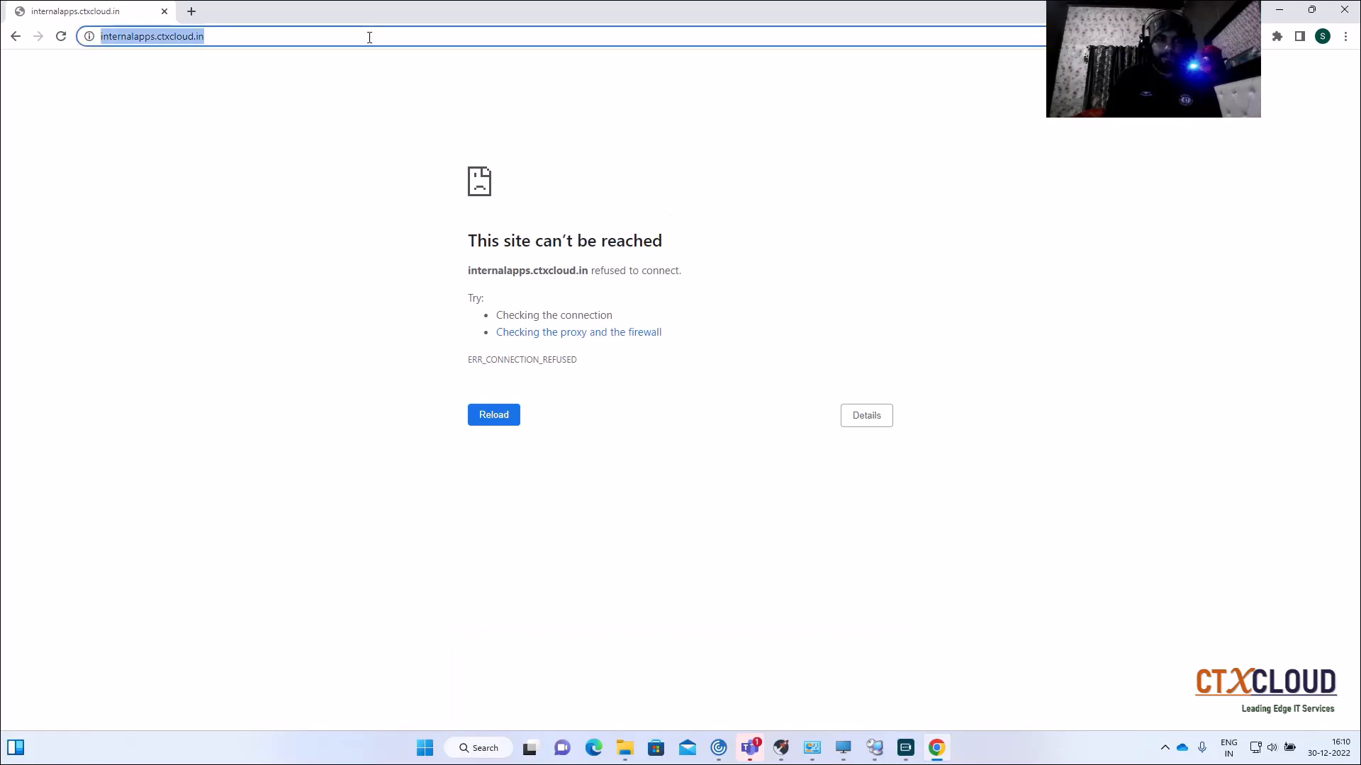
key(Return)
key(BackSpace)
text(htt)
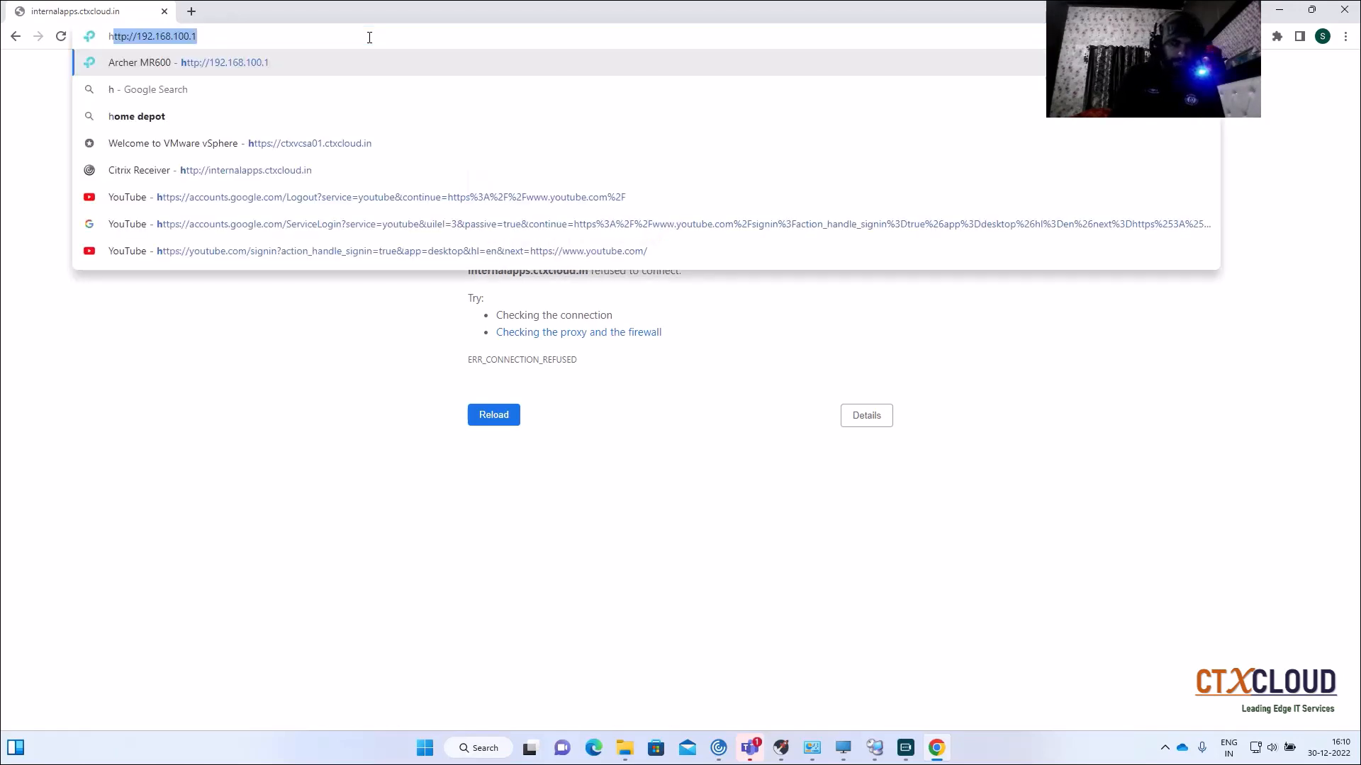
text(p:)
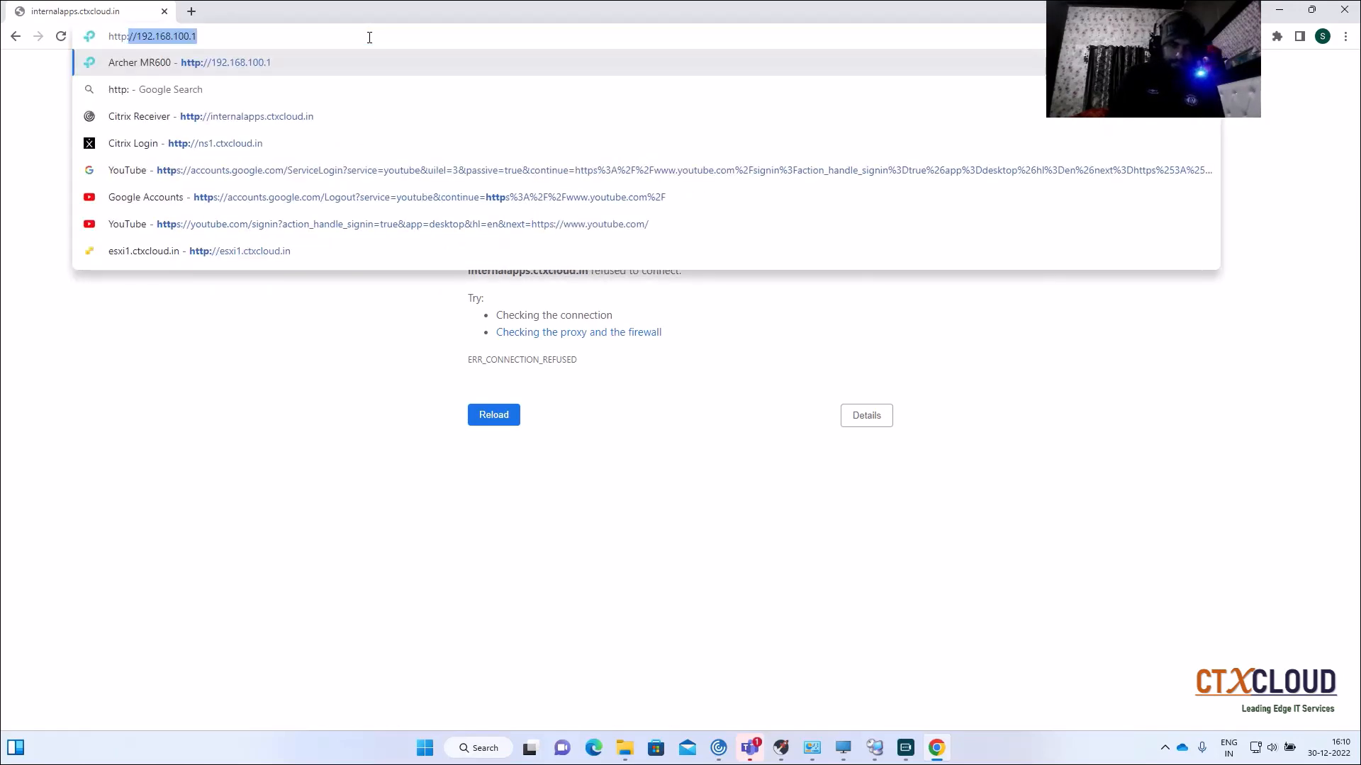
text(//ctx)
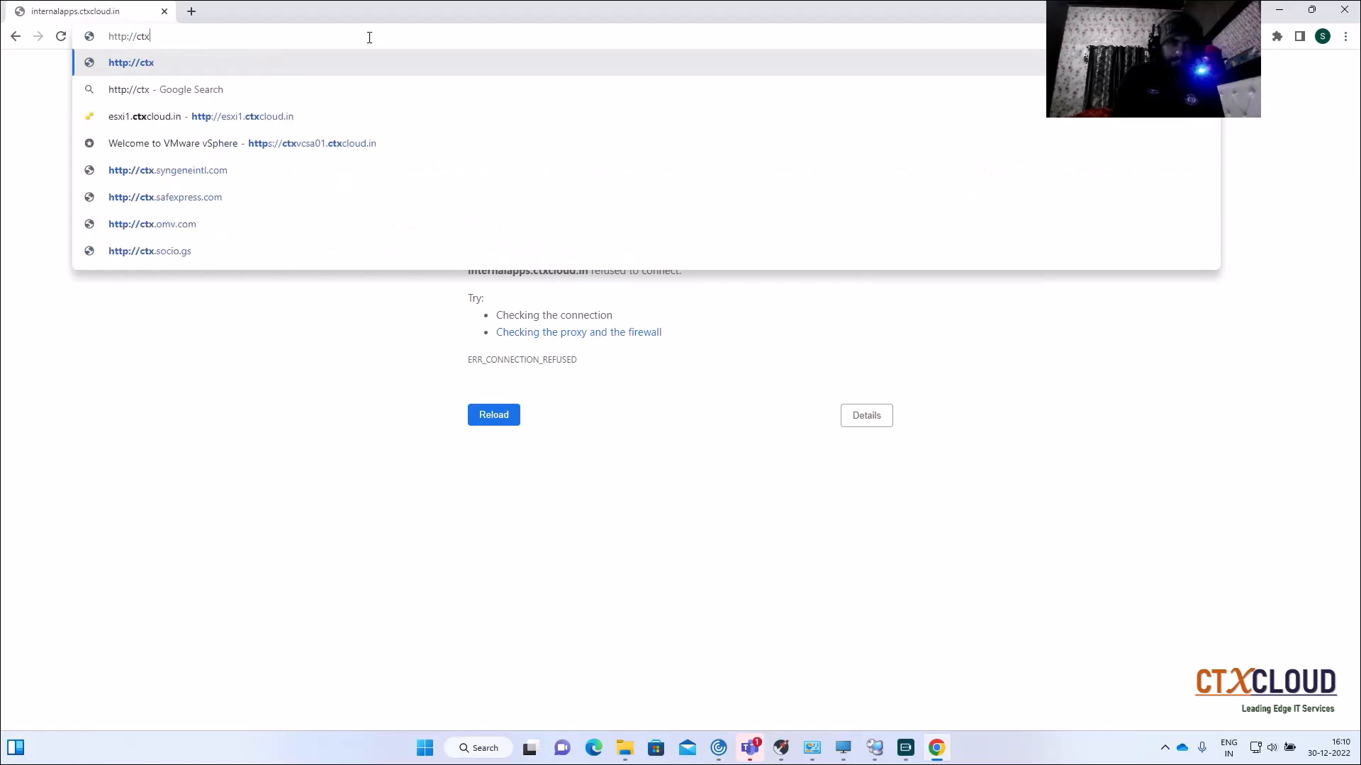
key(BackSpace)
key(BackSpace)
key(BackSpace)
text(internalapp)
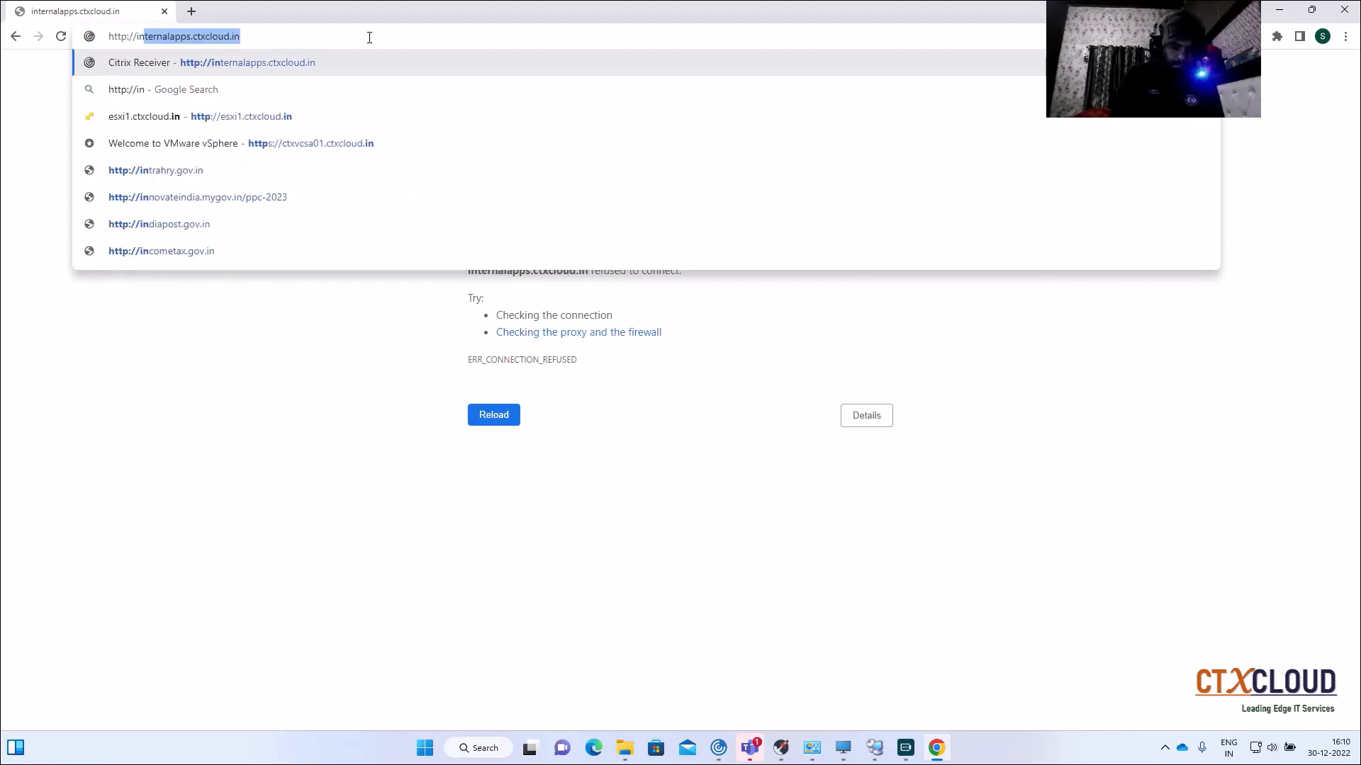
text(s)
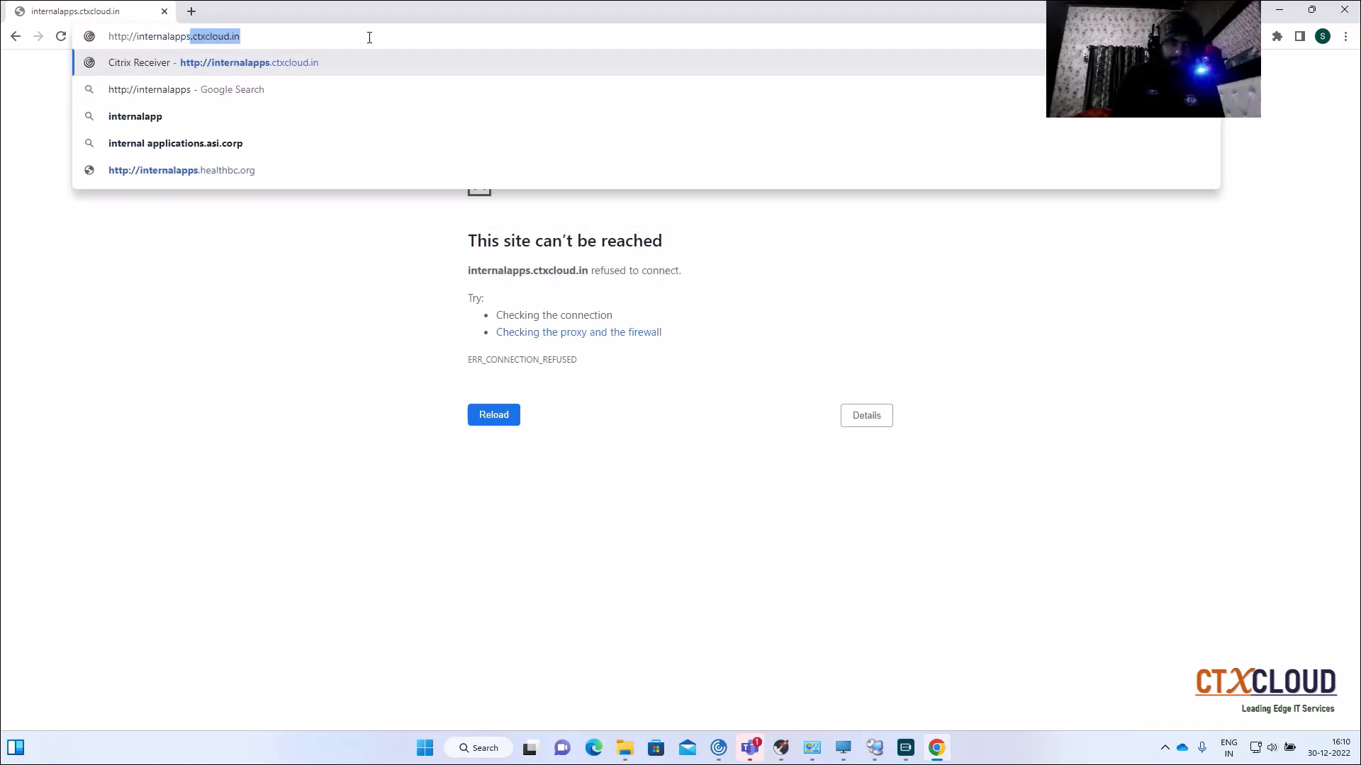
key(Return)
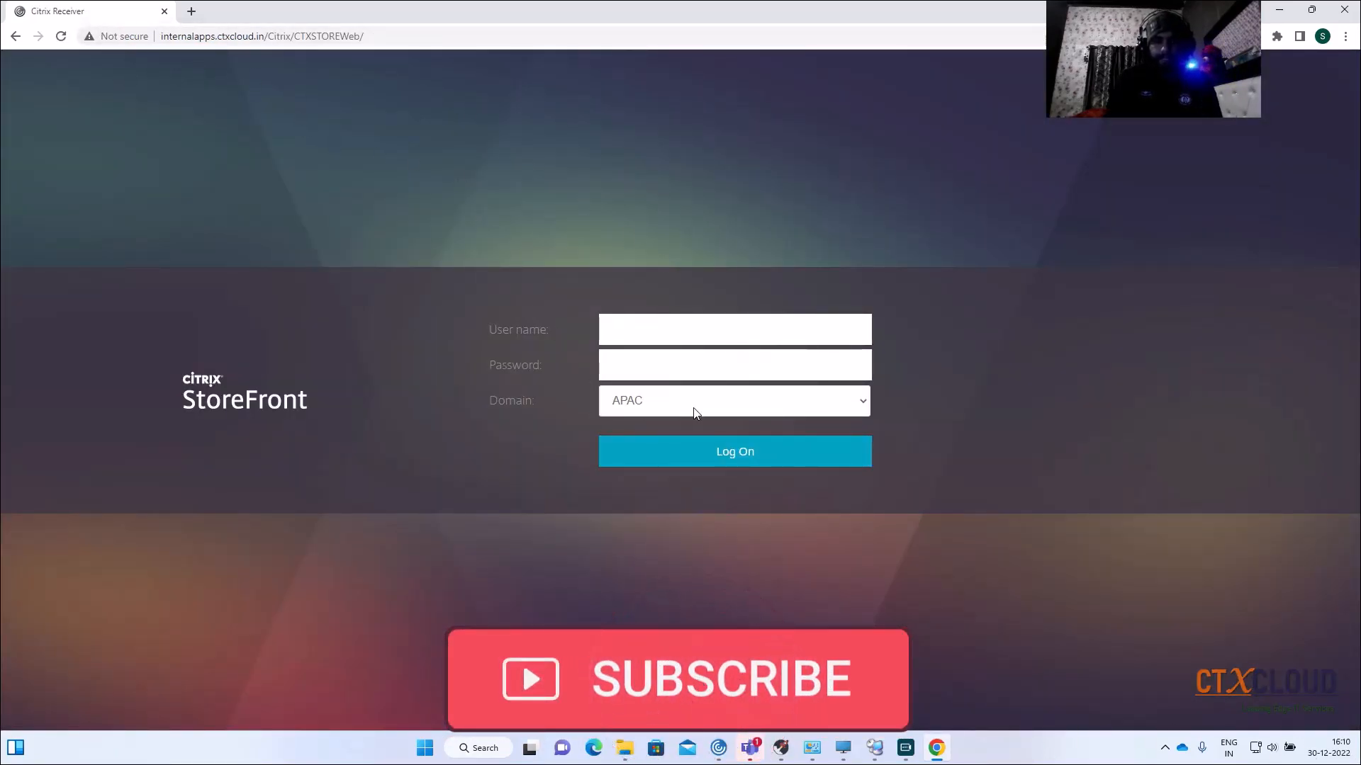
Step: Log on to StoreFront under the CTXCLOUD domain with the user's credentials
click(728, 409)
click(680, 455)
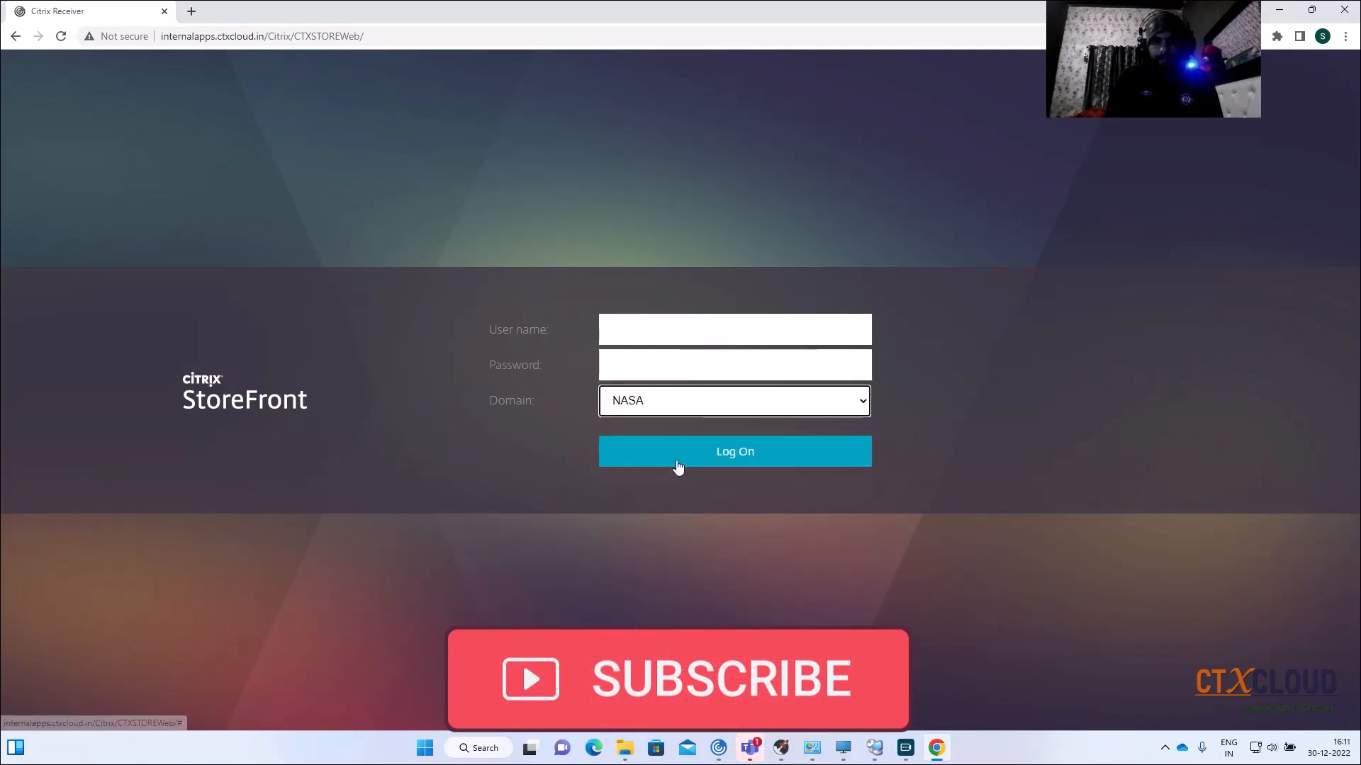
click(684, 400)
click(653, 469)
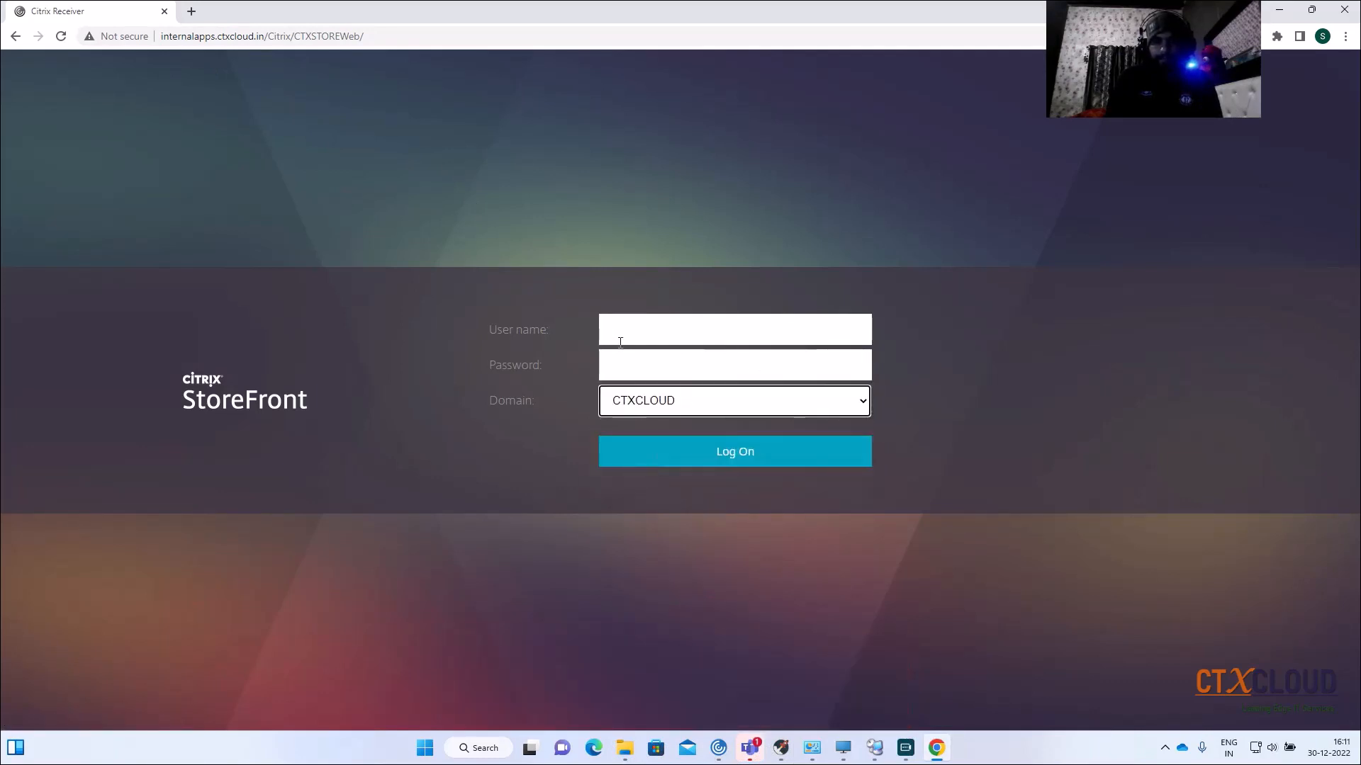
click(647, 336)
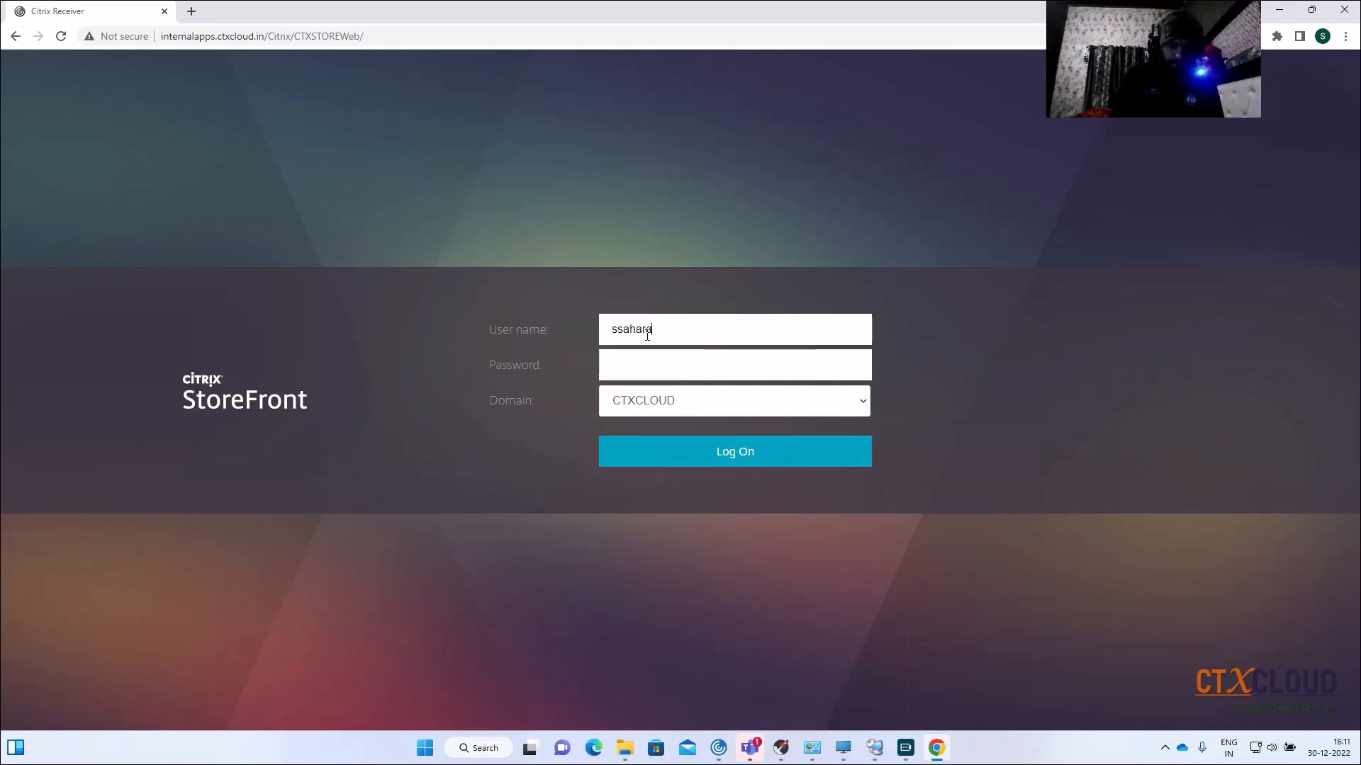
key(Tab)
key(Return)
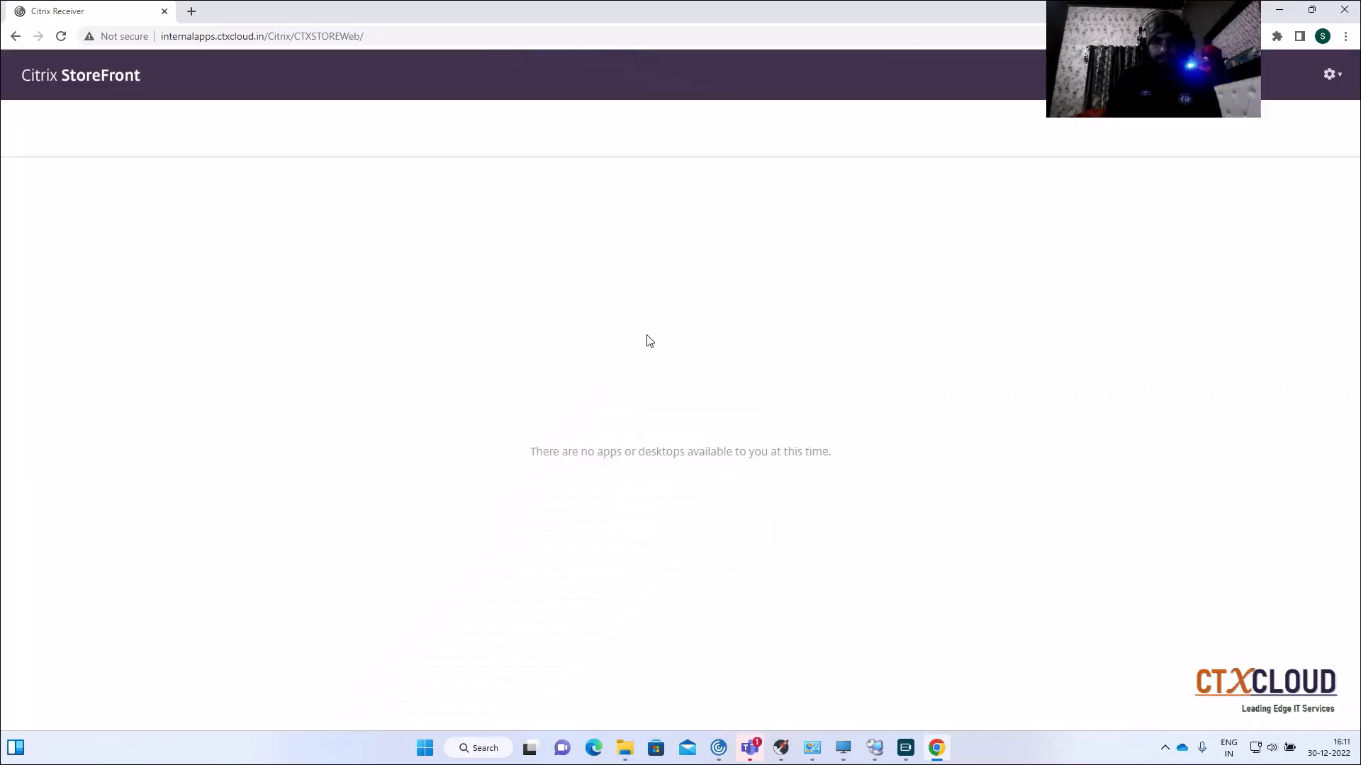
Step: Log off from the store and return to Remote Desktop Connection Manager
click(1330, 74)
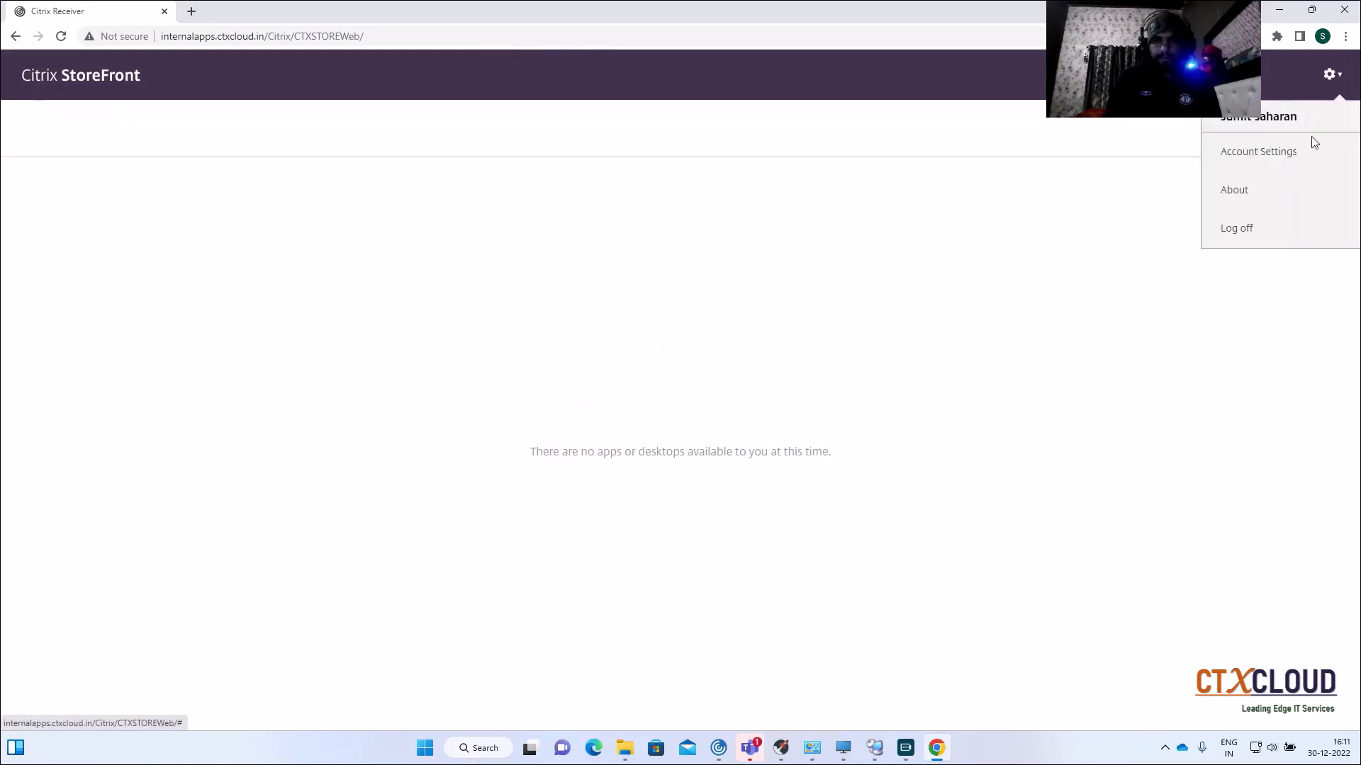
click(1253, 240)
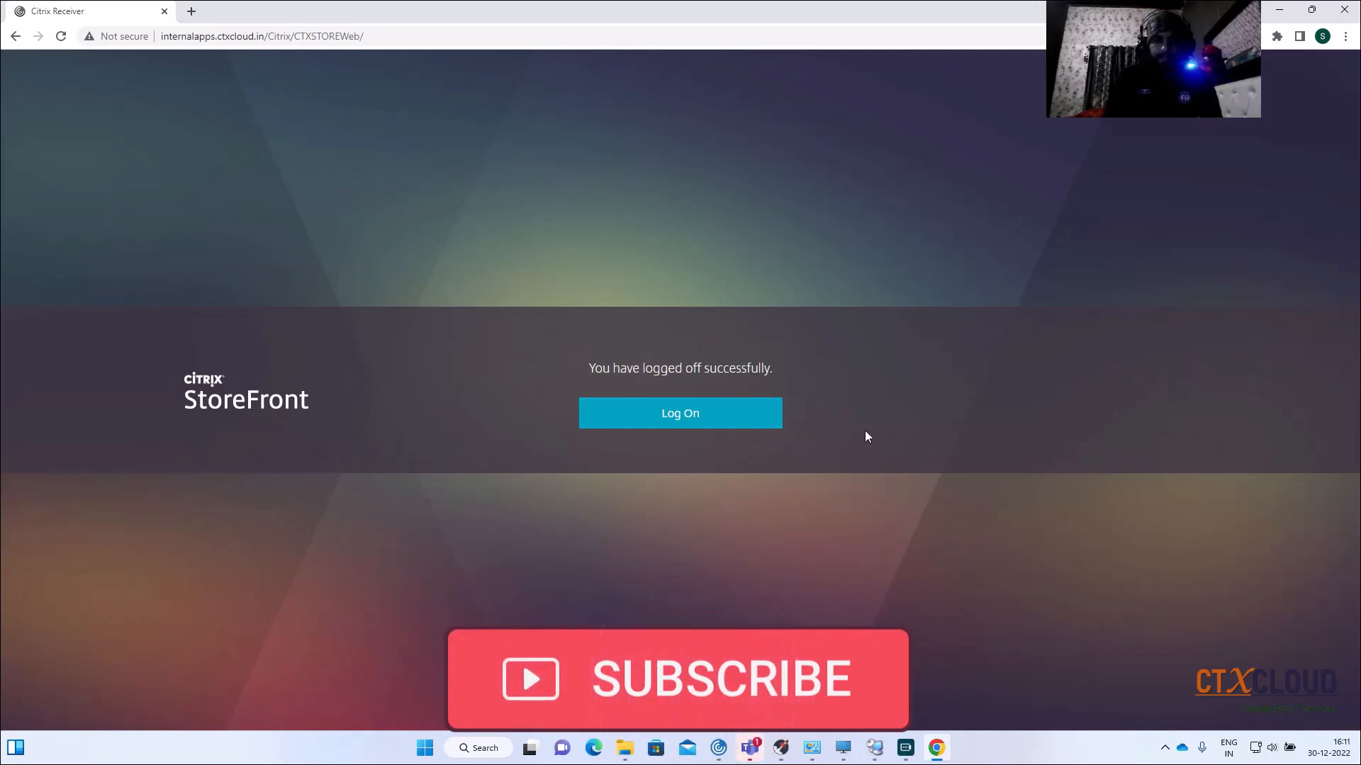
click(873, 746)
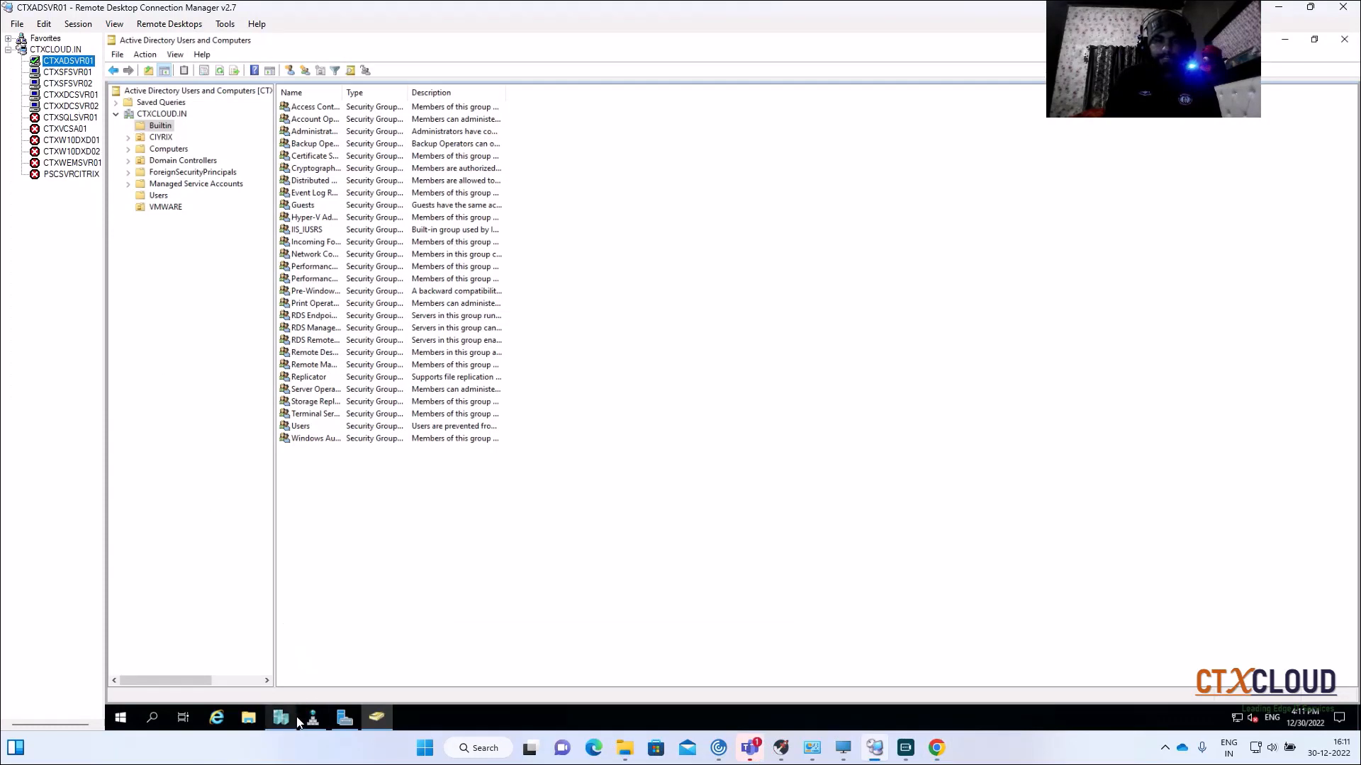
Step: In Server Manager's Add Roles and Features, select Active Directory Certificate Services with its management tools
click(344, 718)
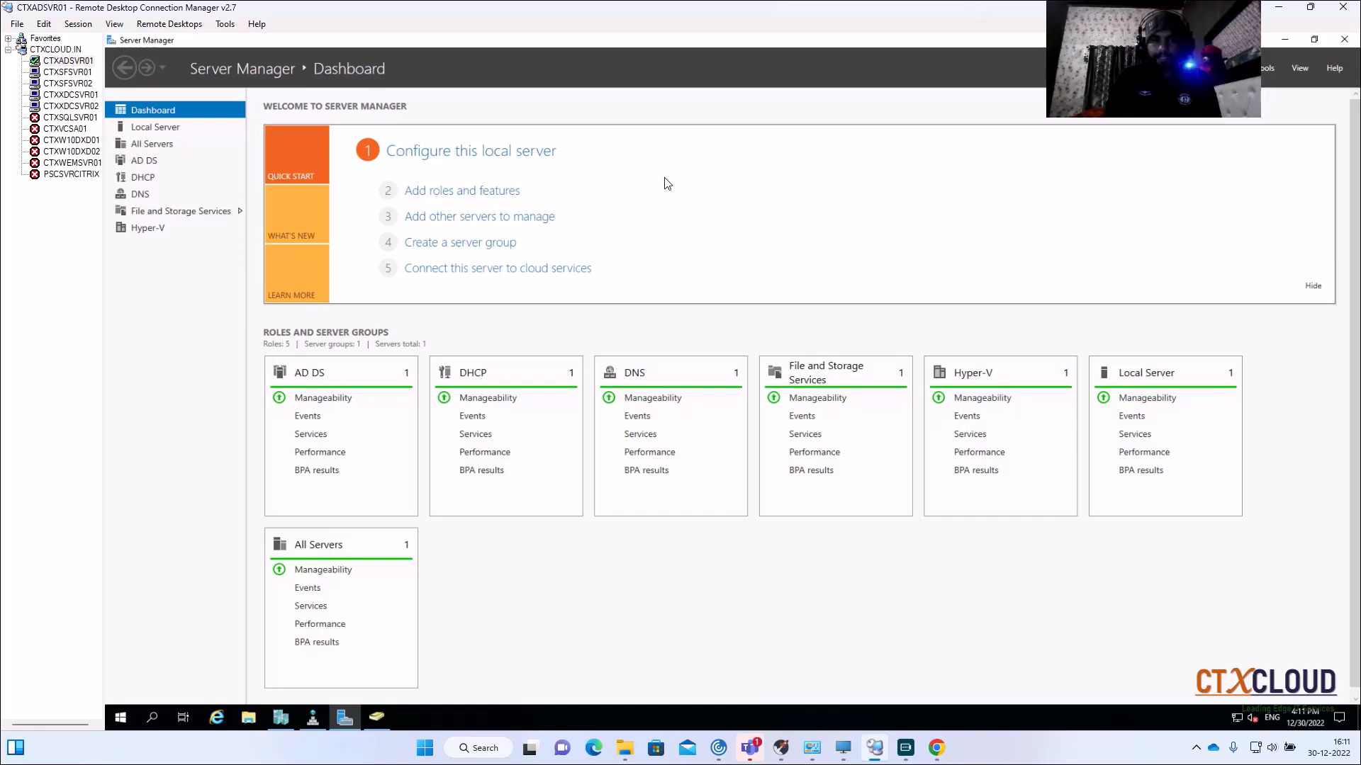
click(450, 192)
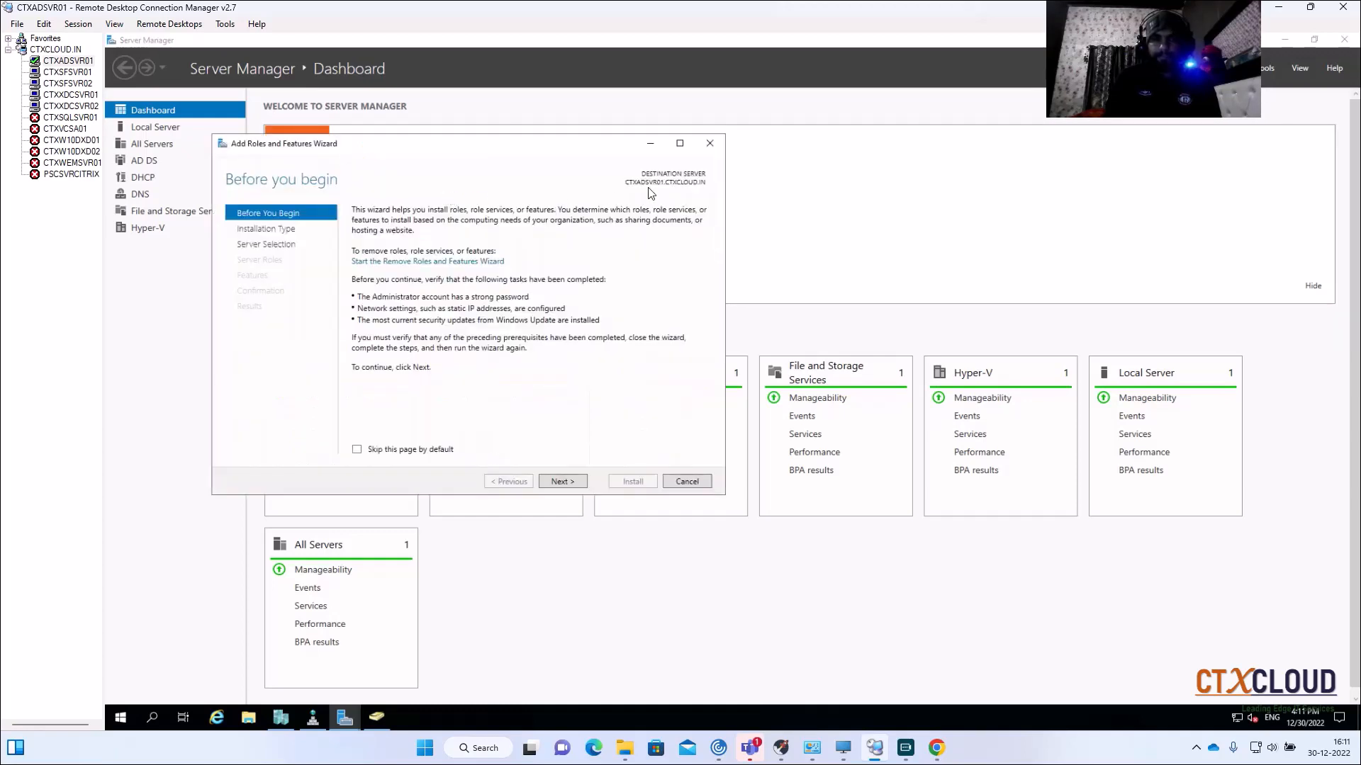
click(560, 482)
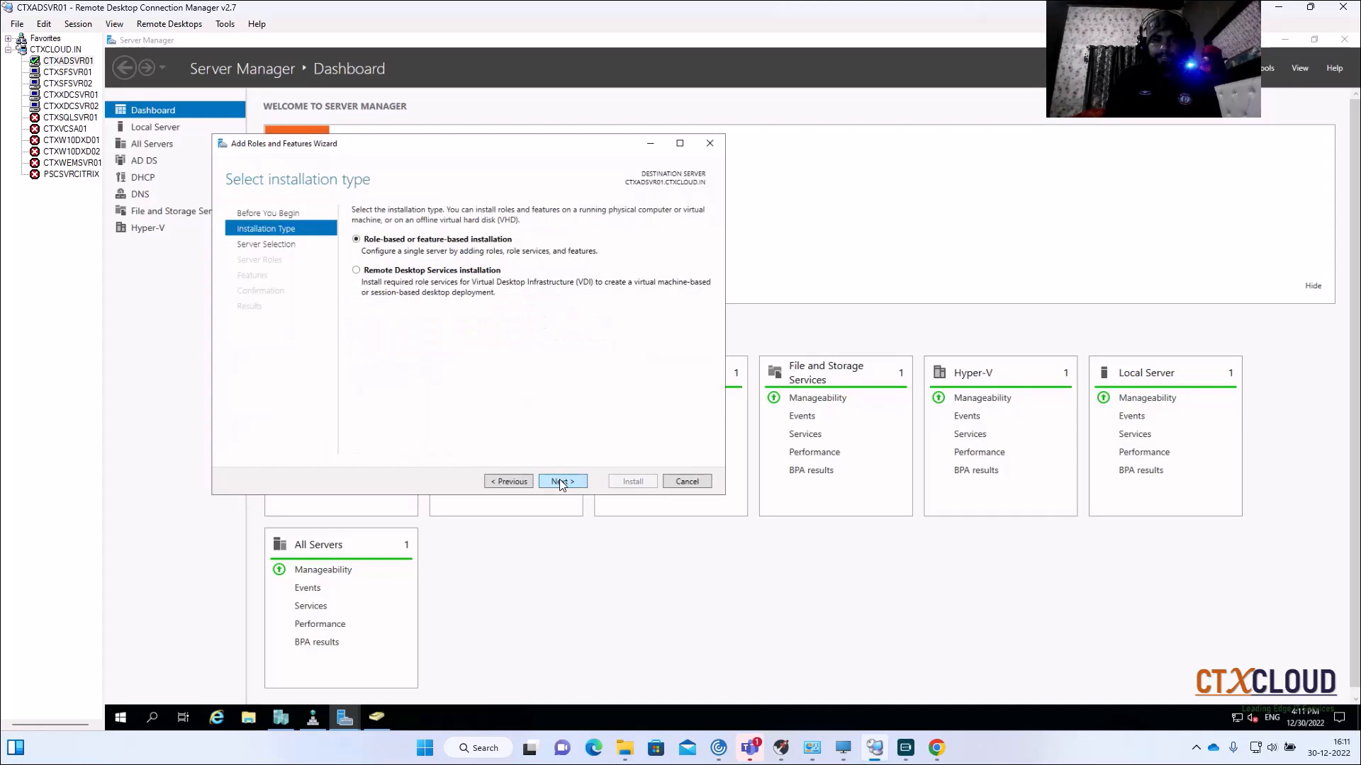
click(560, 482)
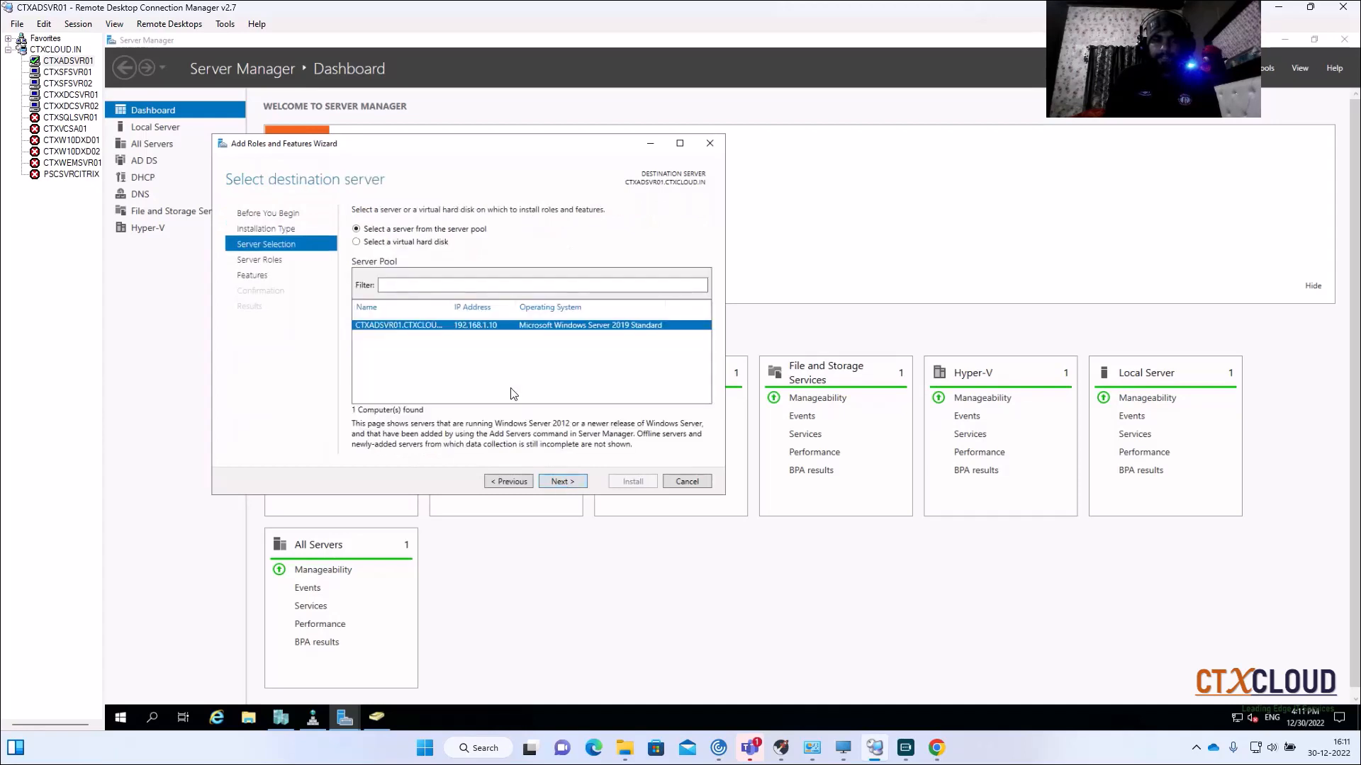
click(559, 486)
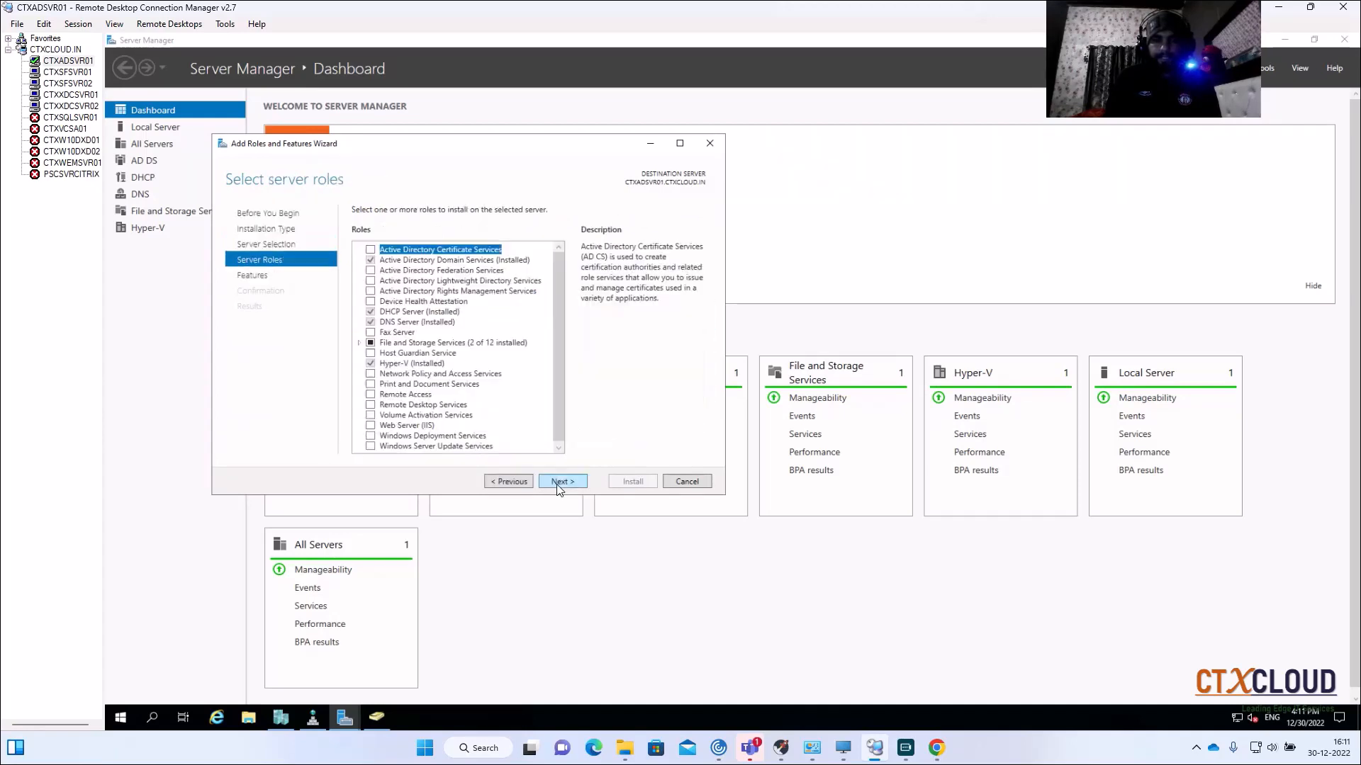
click(371, 250)
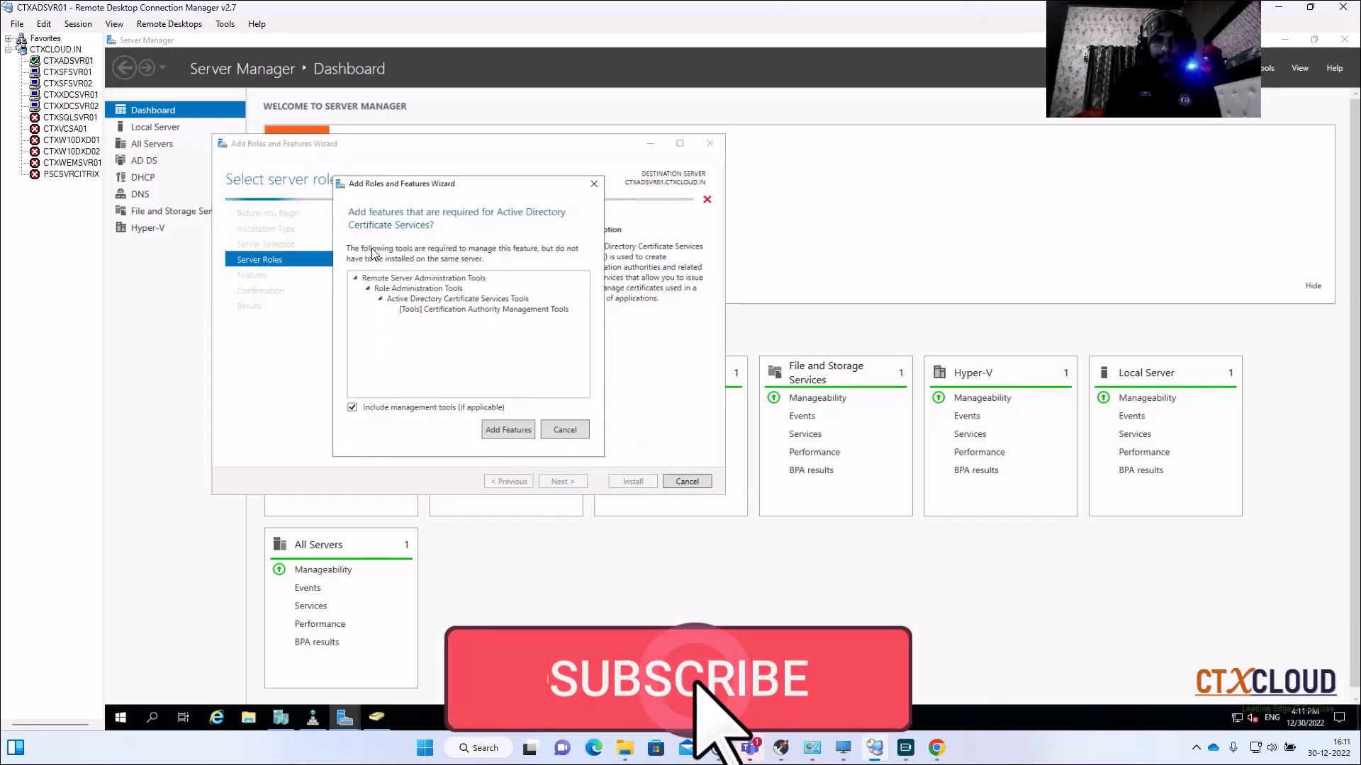
click(508, 430)
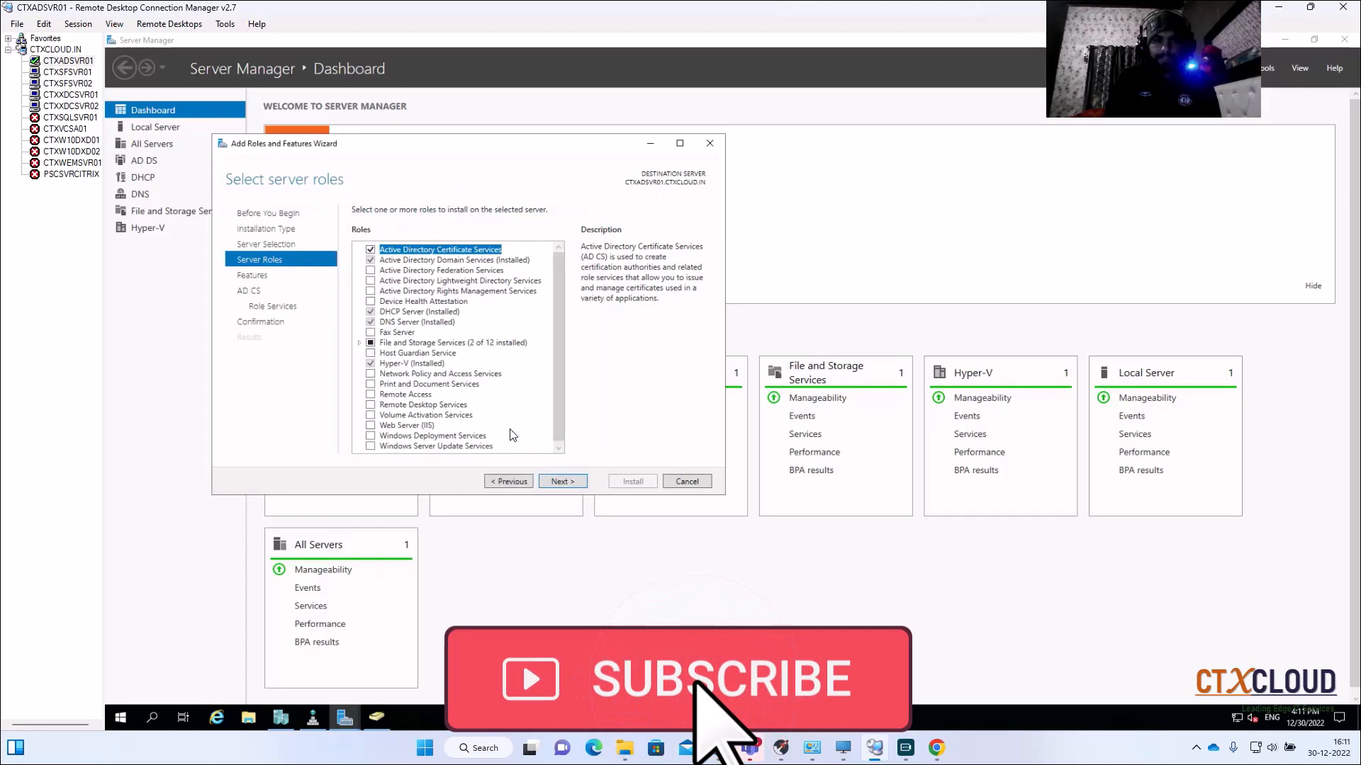
click(558, 483)
click(558, 483)
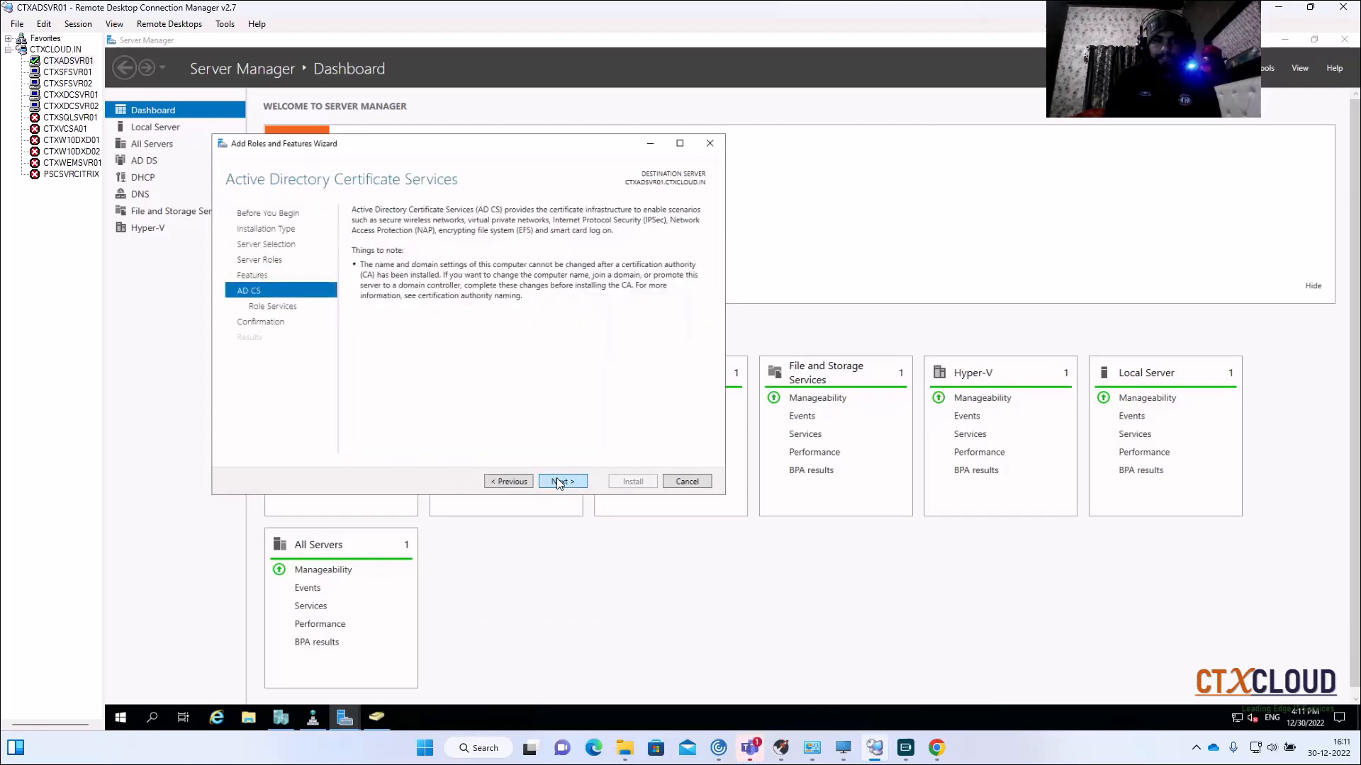
click(558, 483)
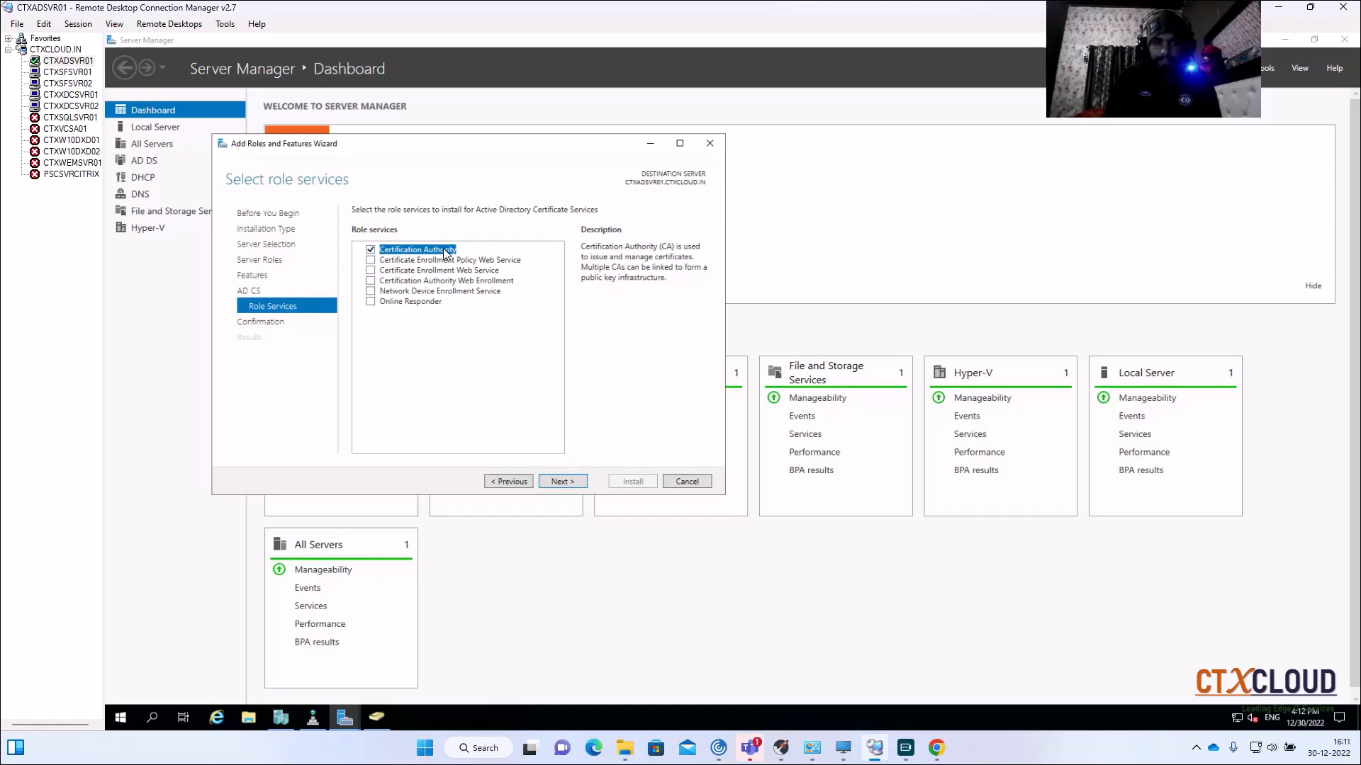
Step: Add CA Web Enrollment and Certificate Enrollment Web Service with IIS features, then install
click(370, 281)
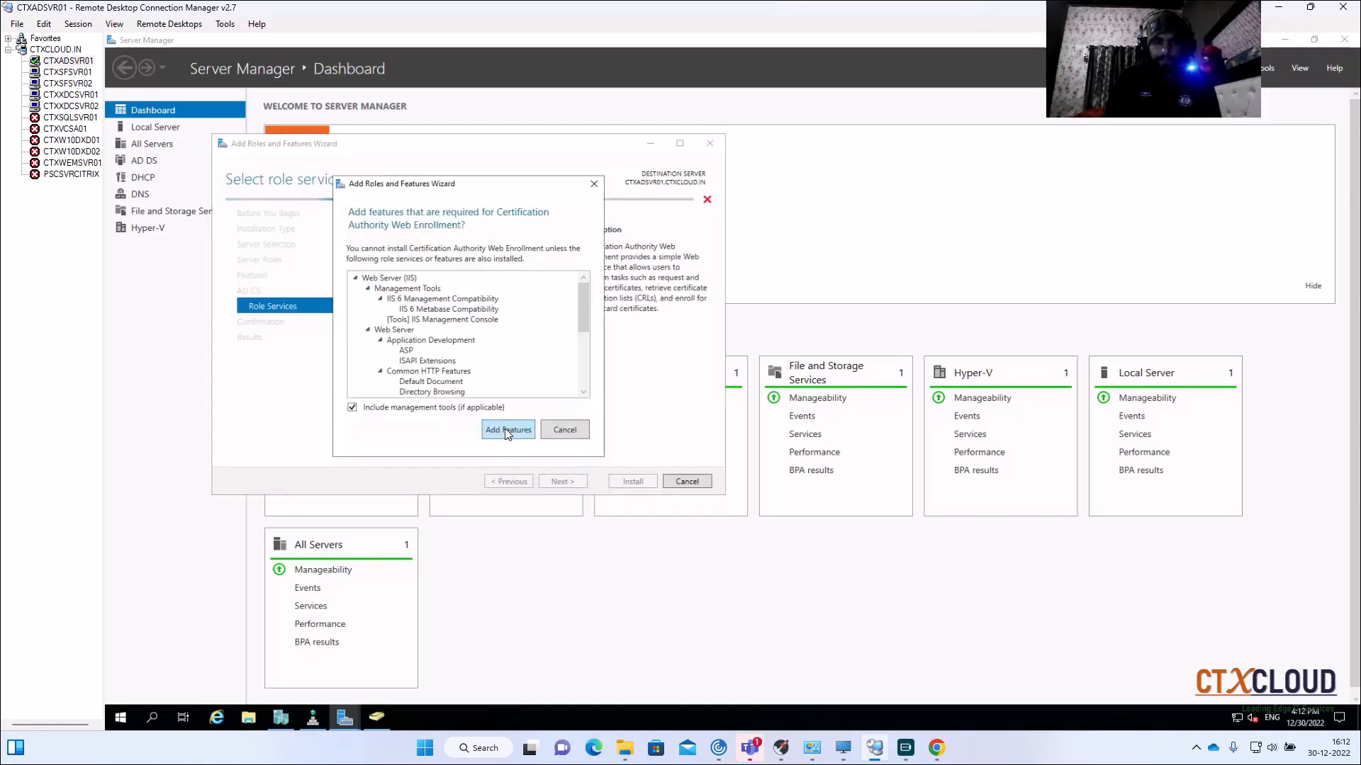
click(502, 442)
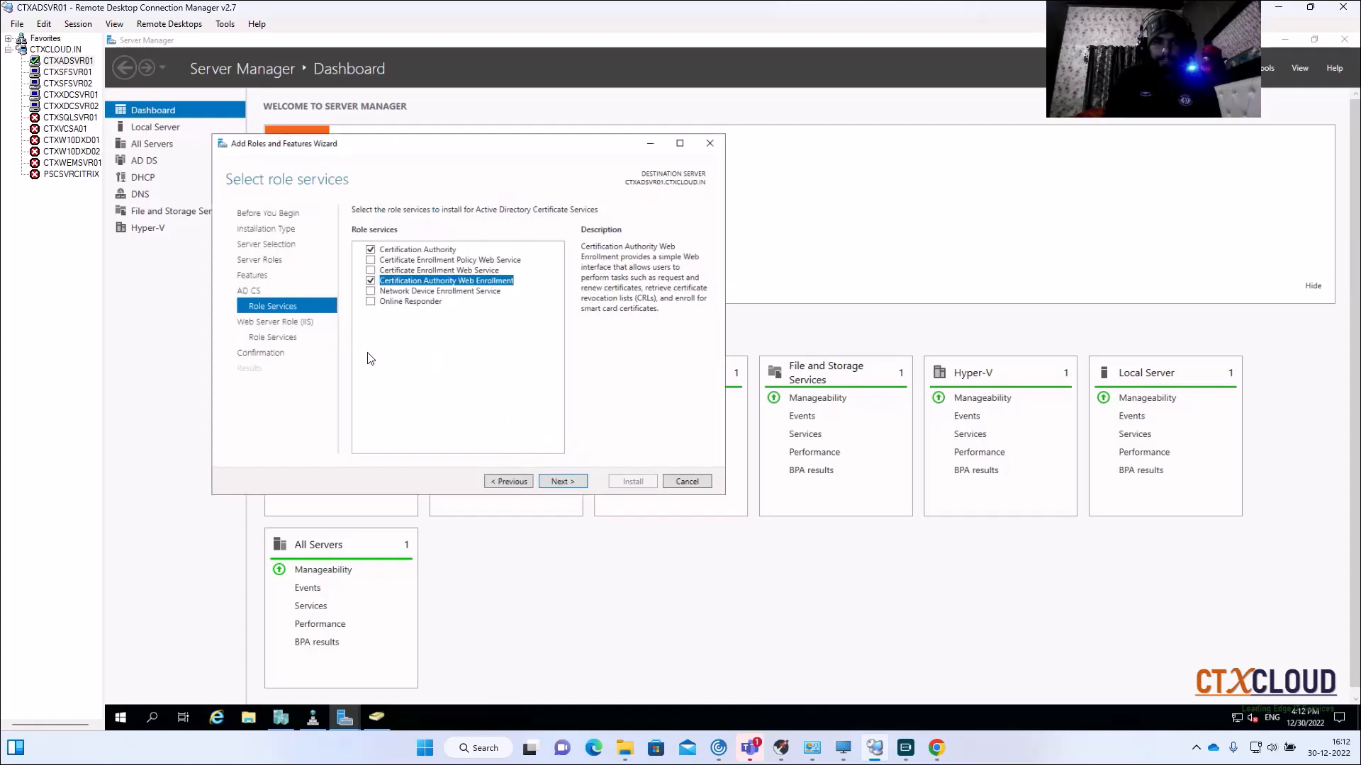
click(370, 271)
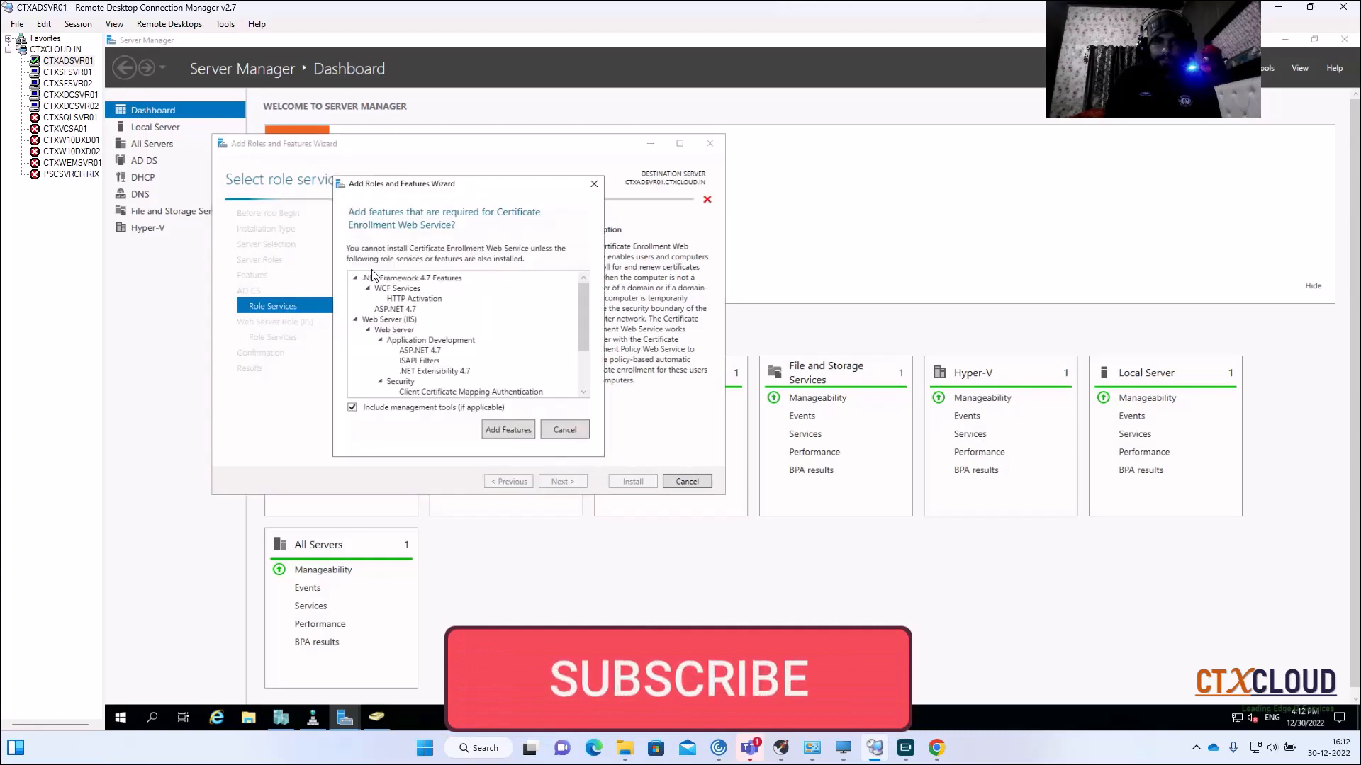
click(496, 431)
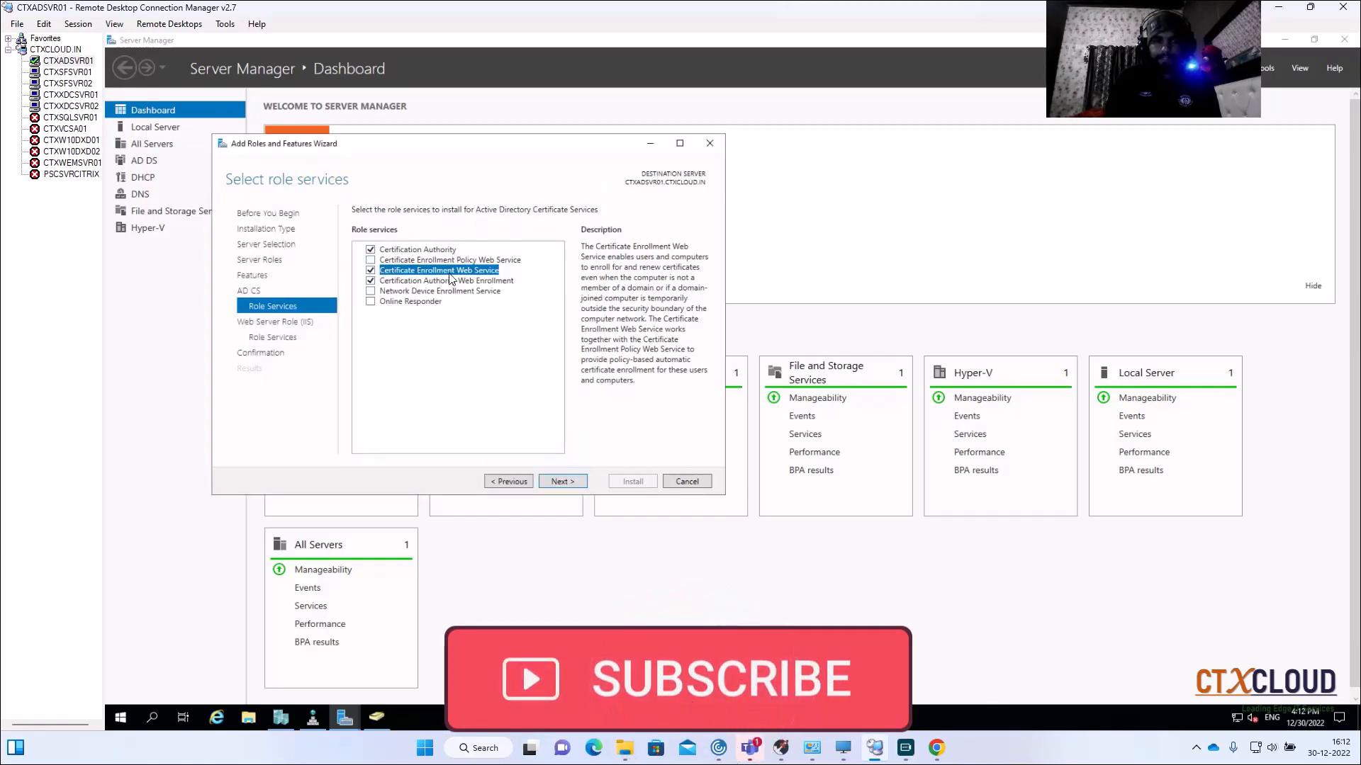
click(560, 485)
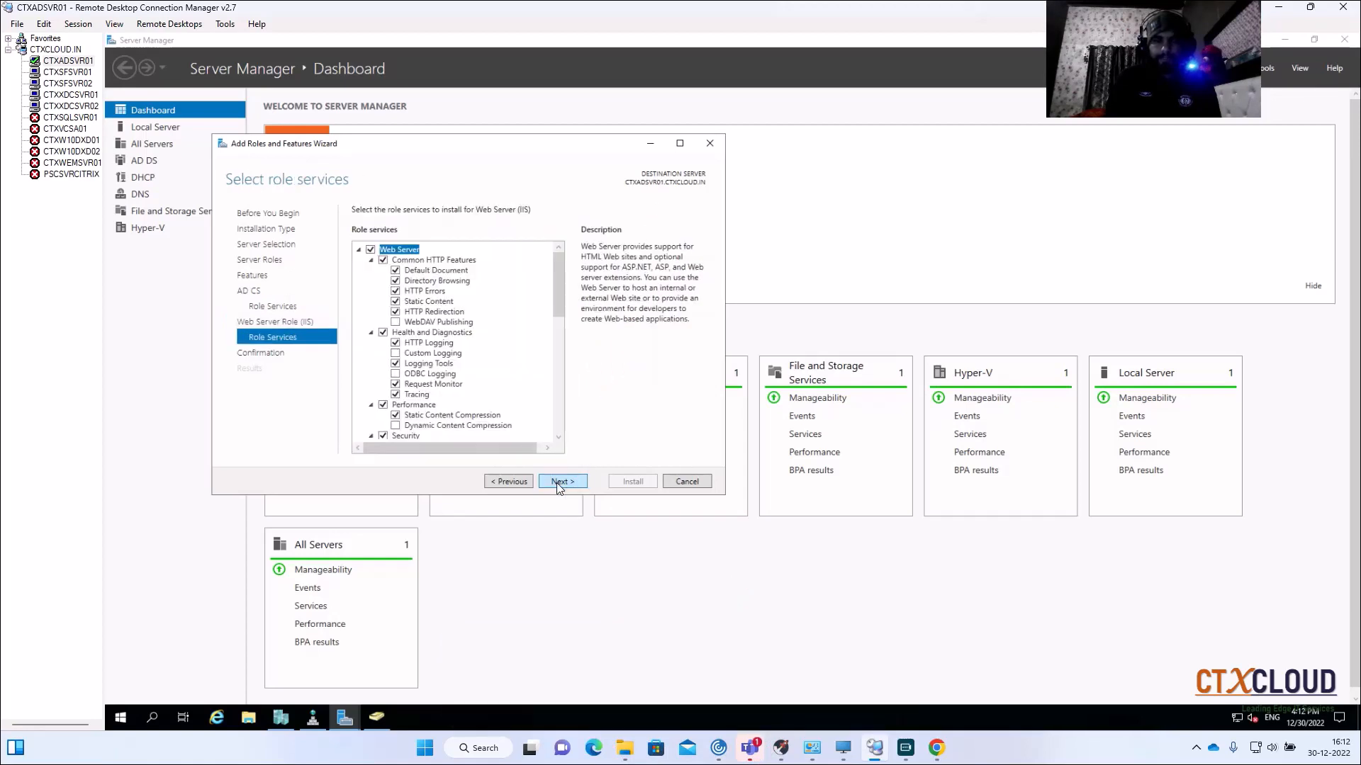
click(559, 482)
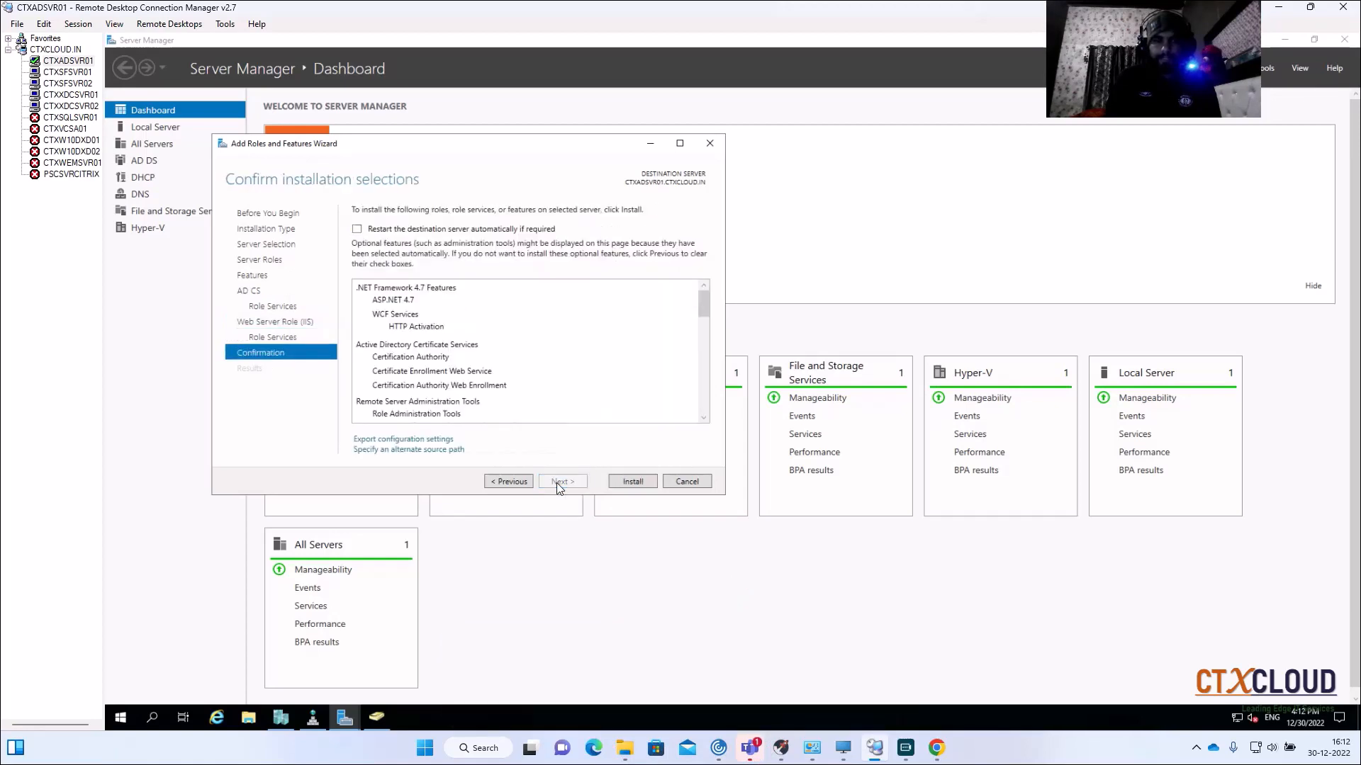
click(632, 482)
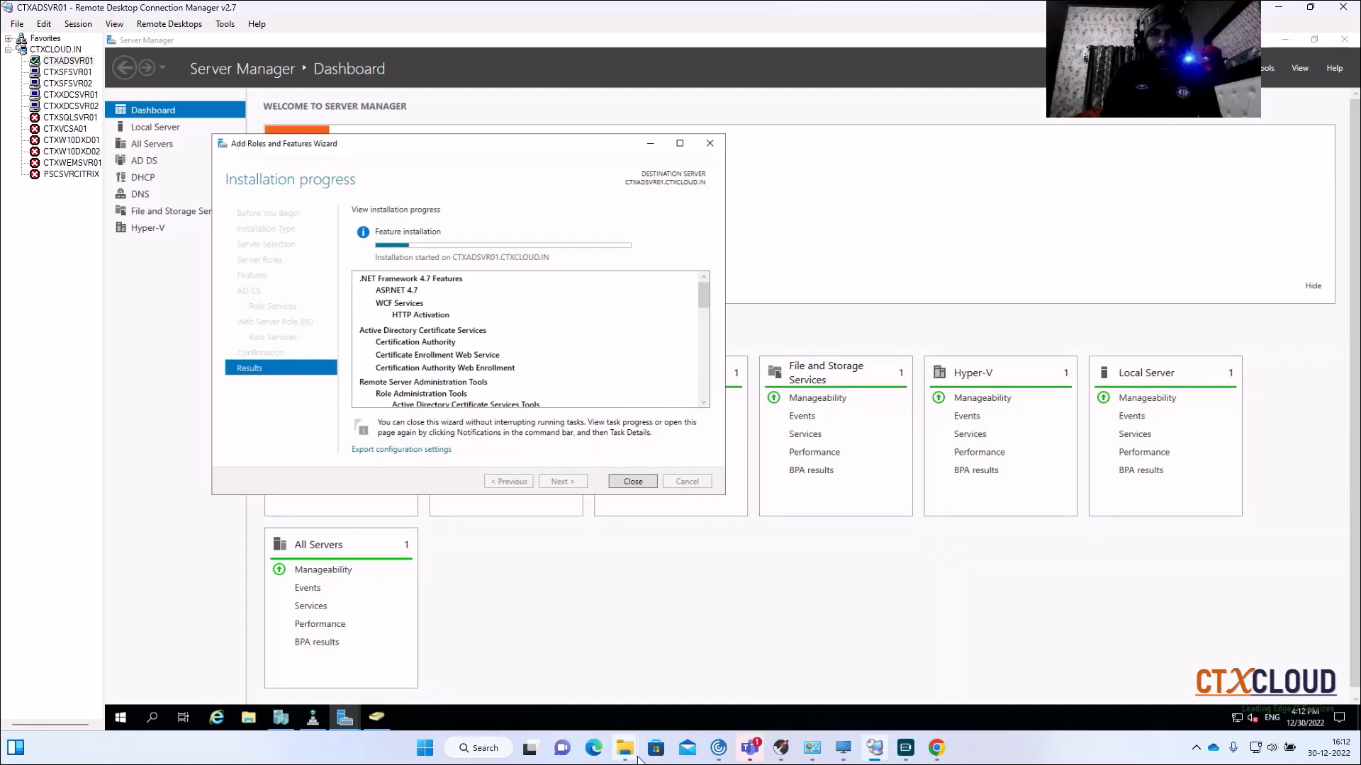
Step: Open ns1.ctxcloud.in in a new Chrome tab and log on as nsroot with the admin password
click(937, 749)
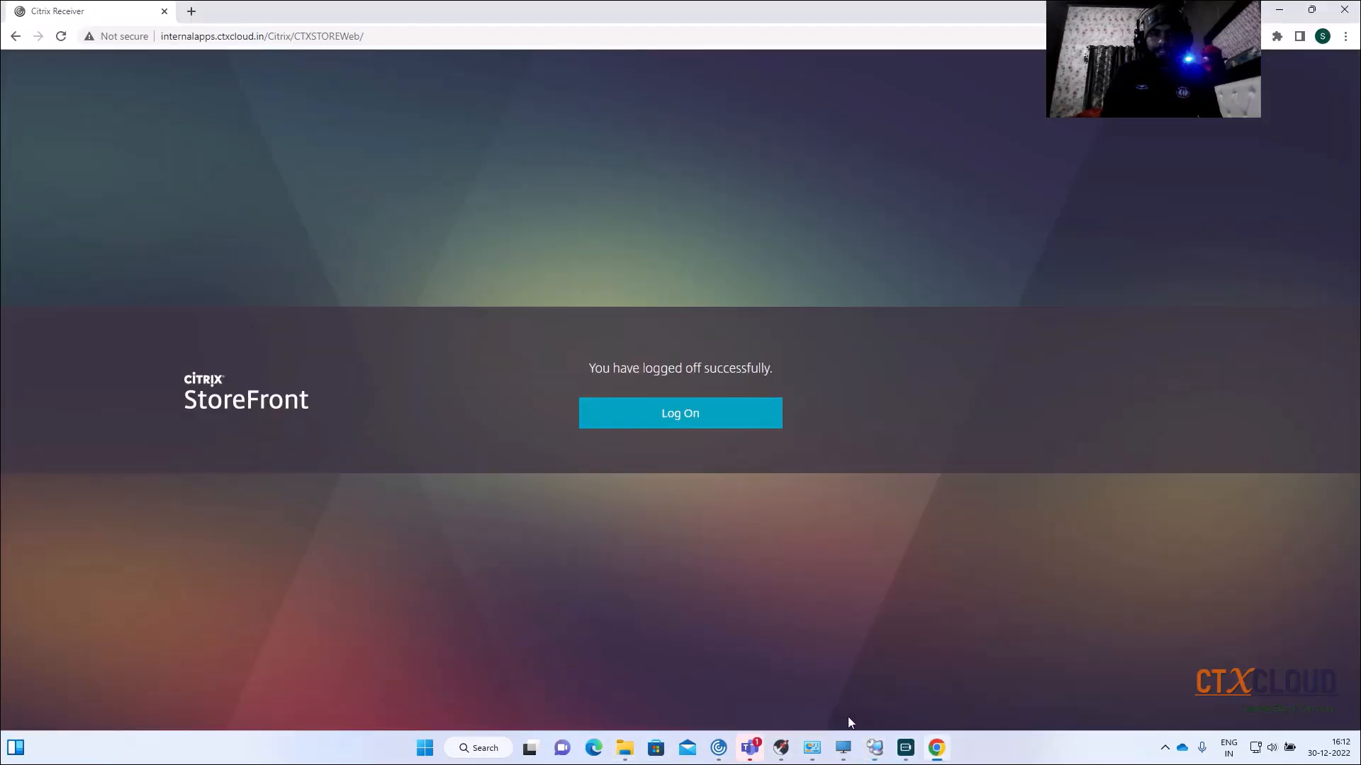
click(201, 16)
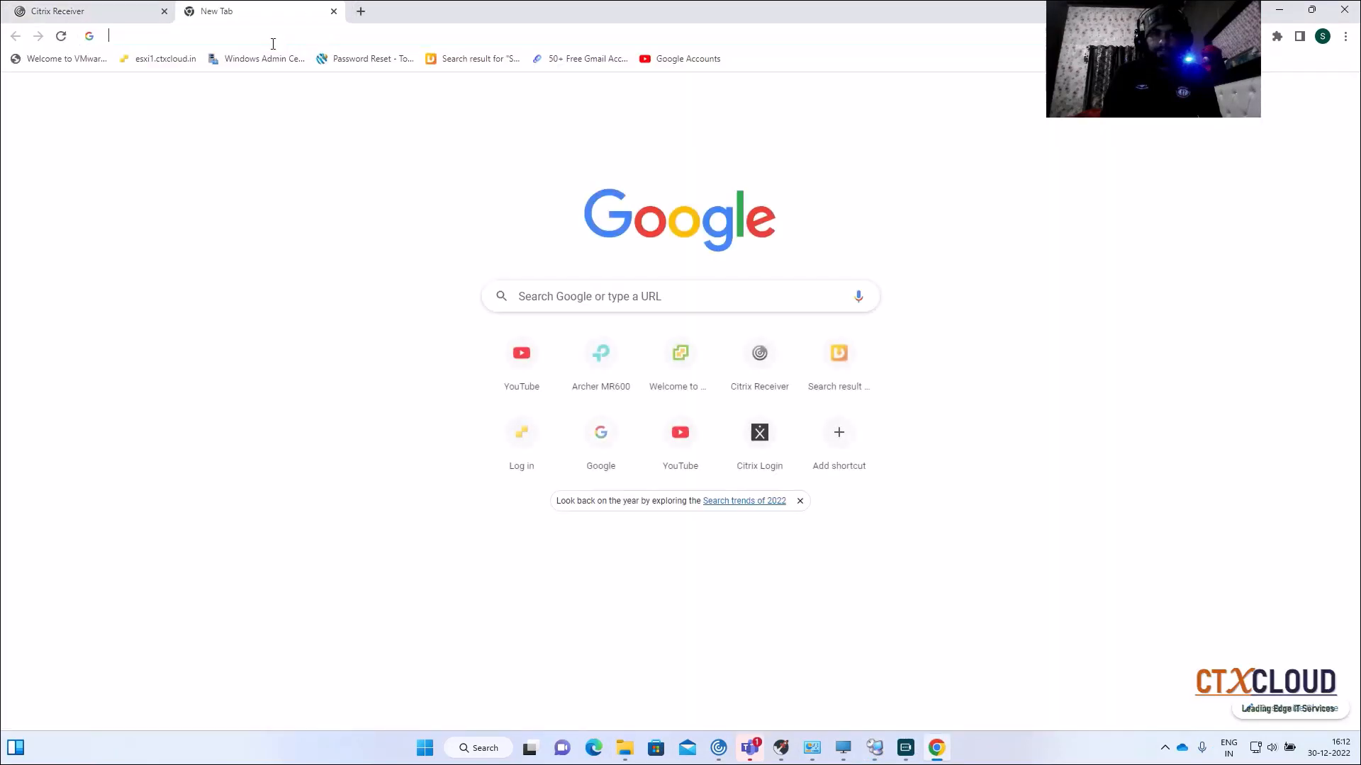
click(277, 41)
text(ns1.ctxcloud.in)
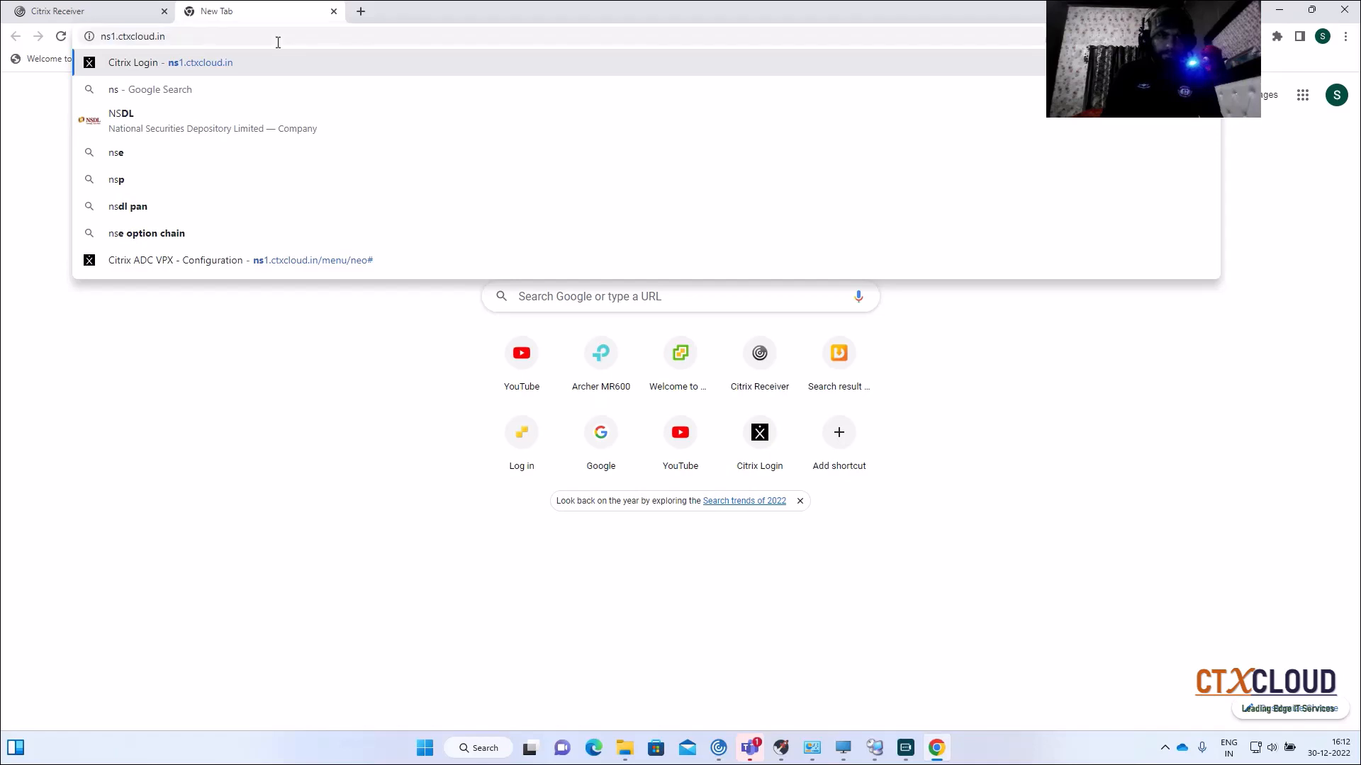
key(Return)
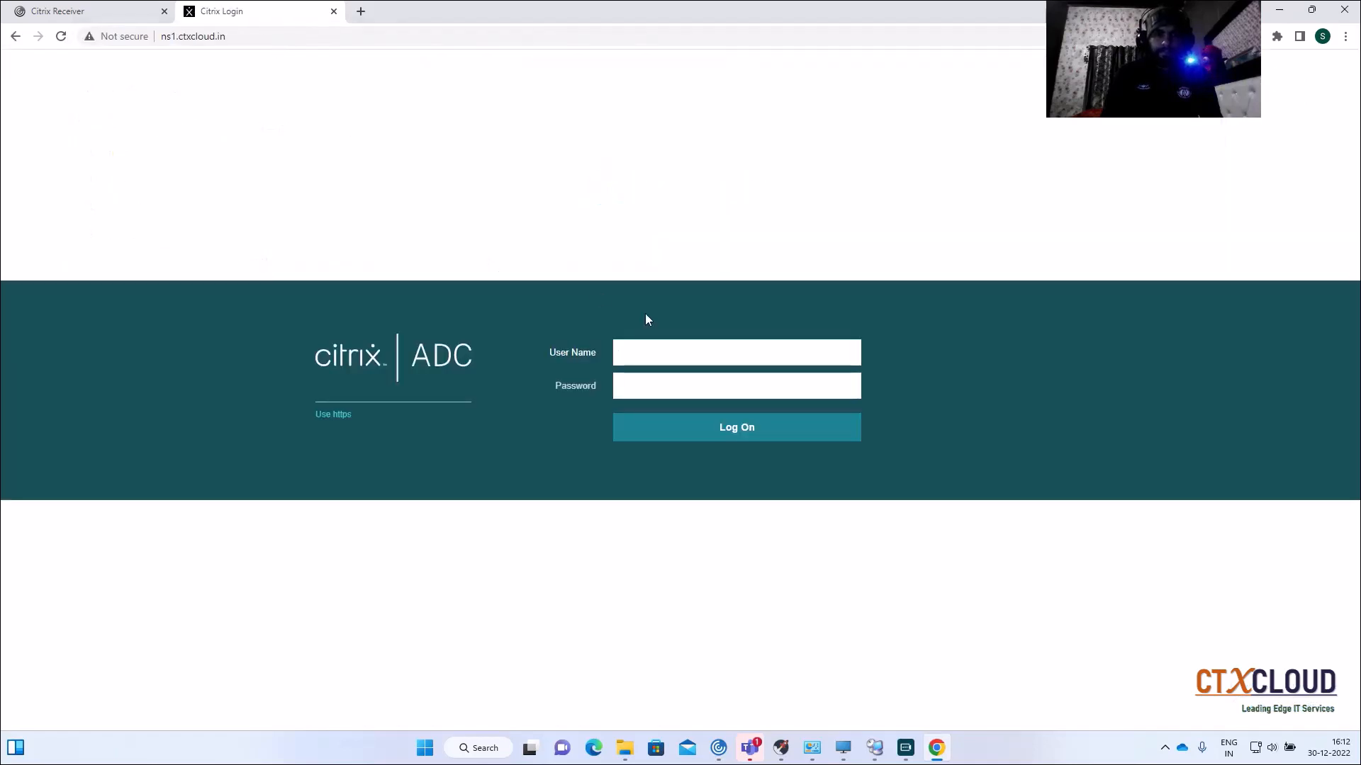
text(nsr)
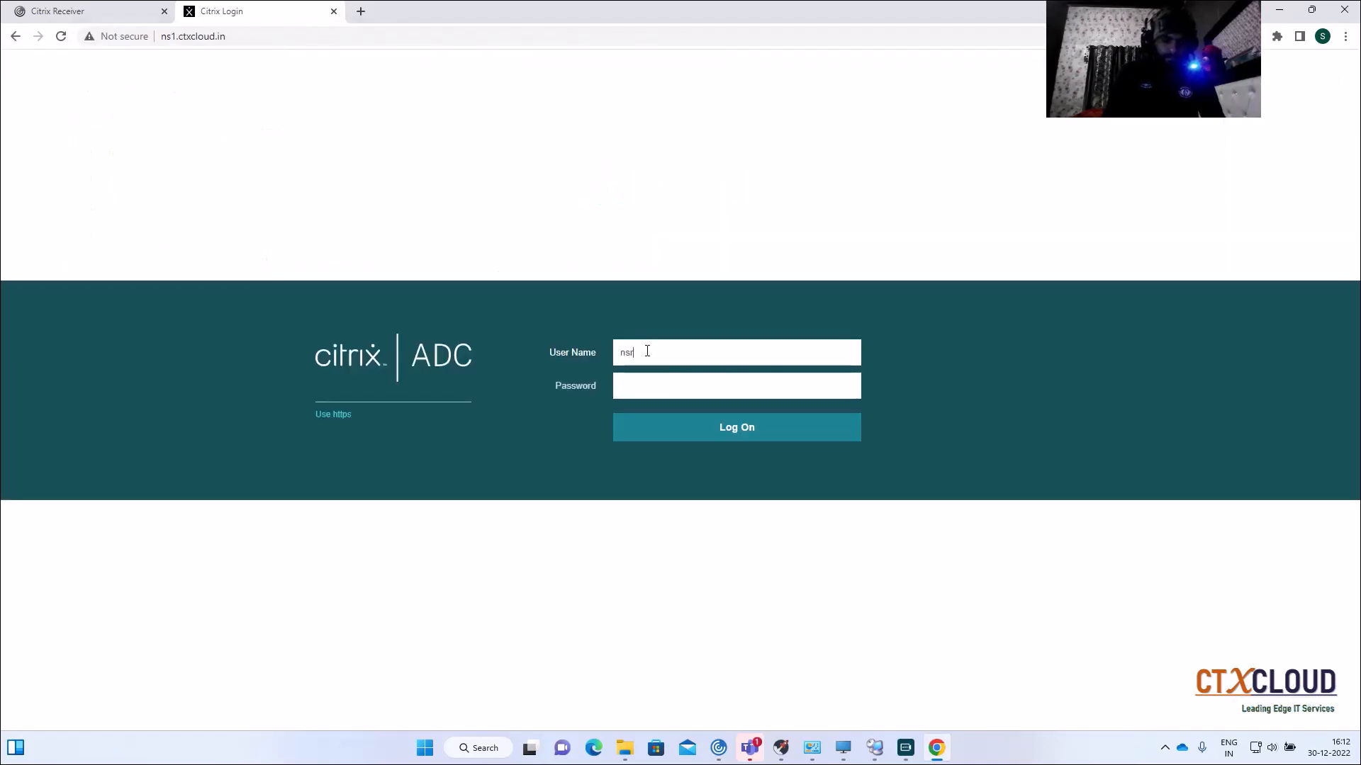
text(oot)
key(Tab)
text(••••••••)
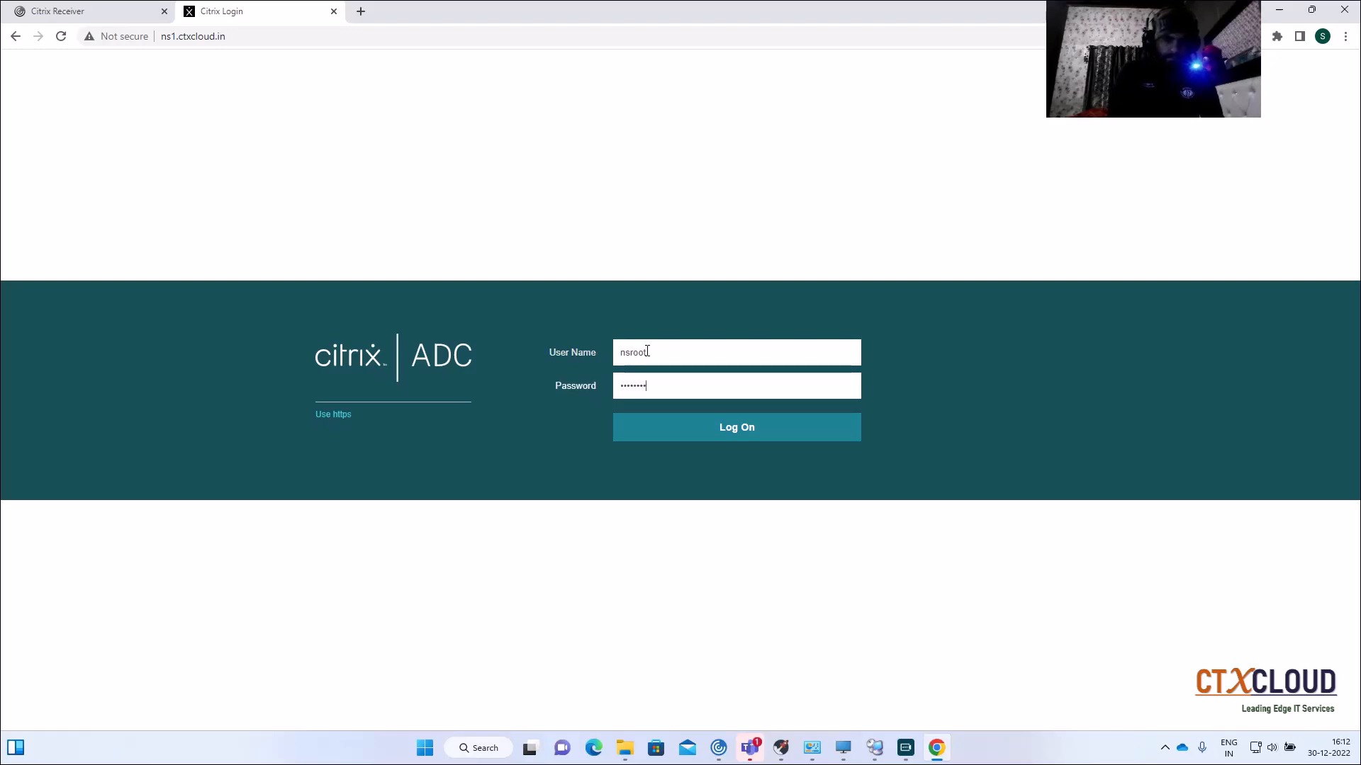
text(••••)
key(Return)
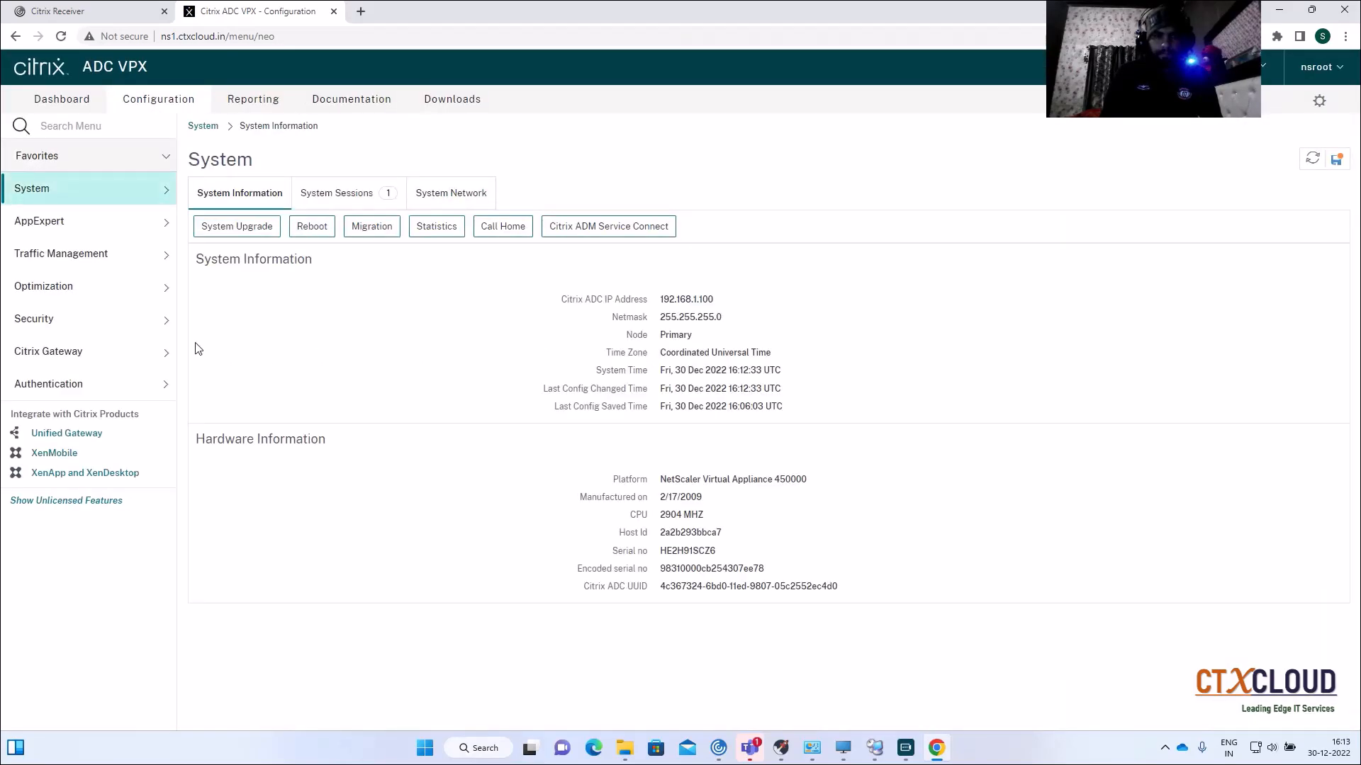
Step: Expand and collapse the ADC Optimization section, then return to the remote server session
click(113, 291)
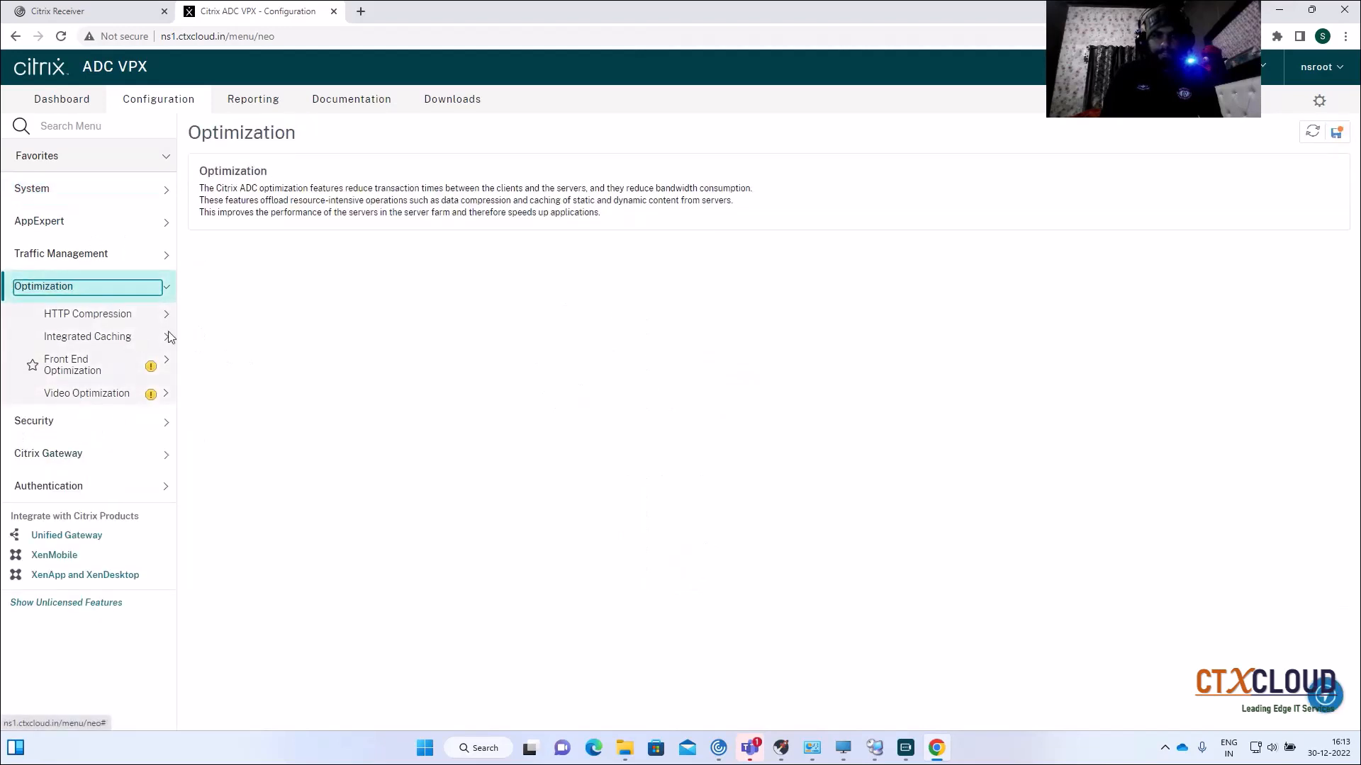
click(104, 299)
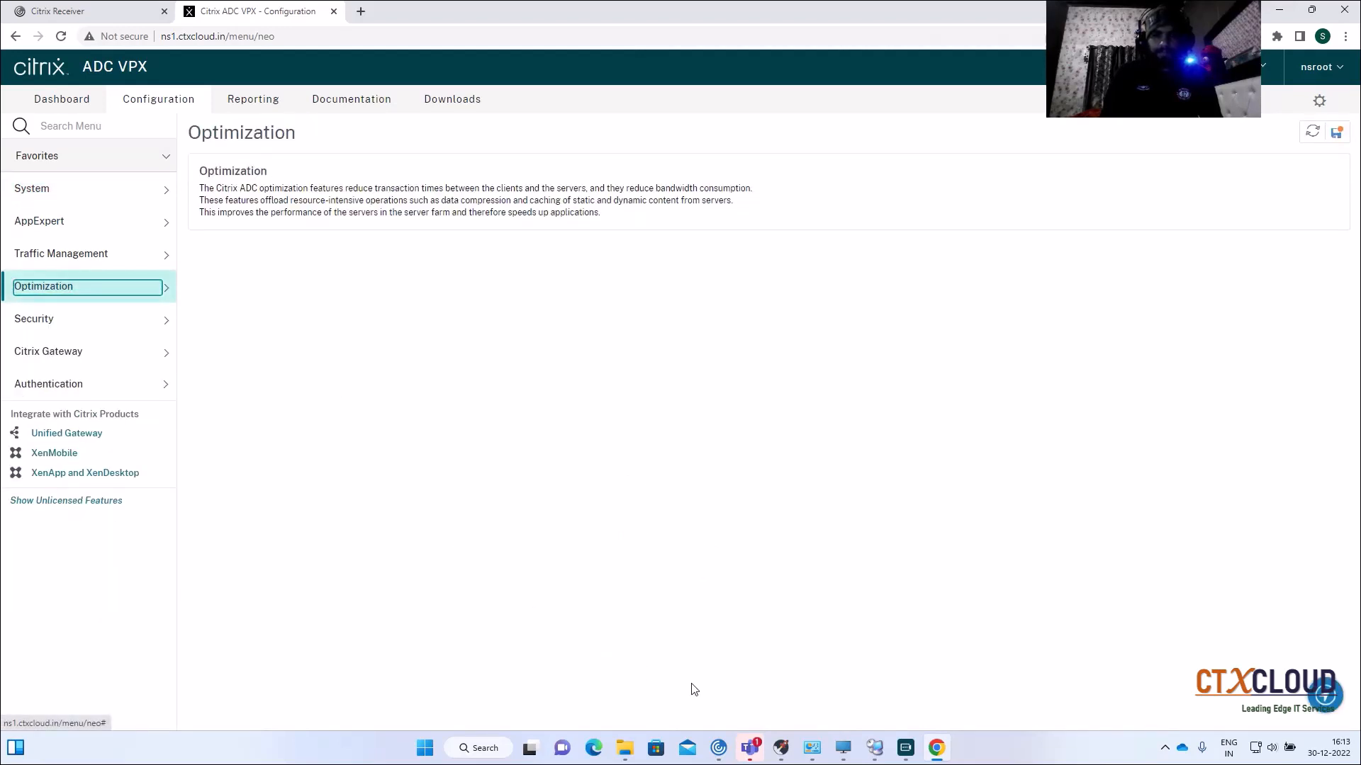
click(874, 750)
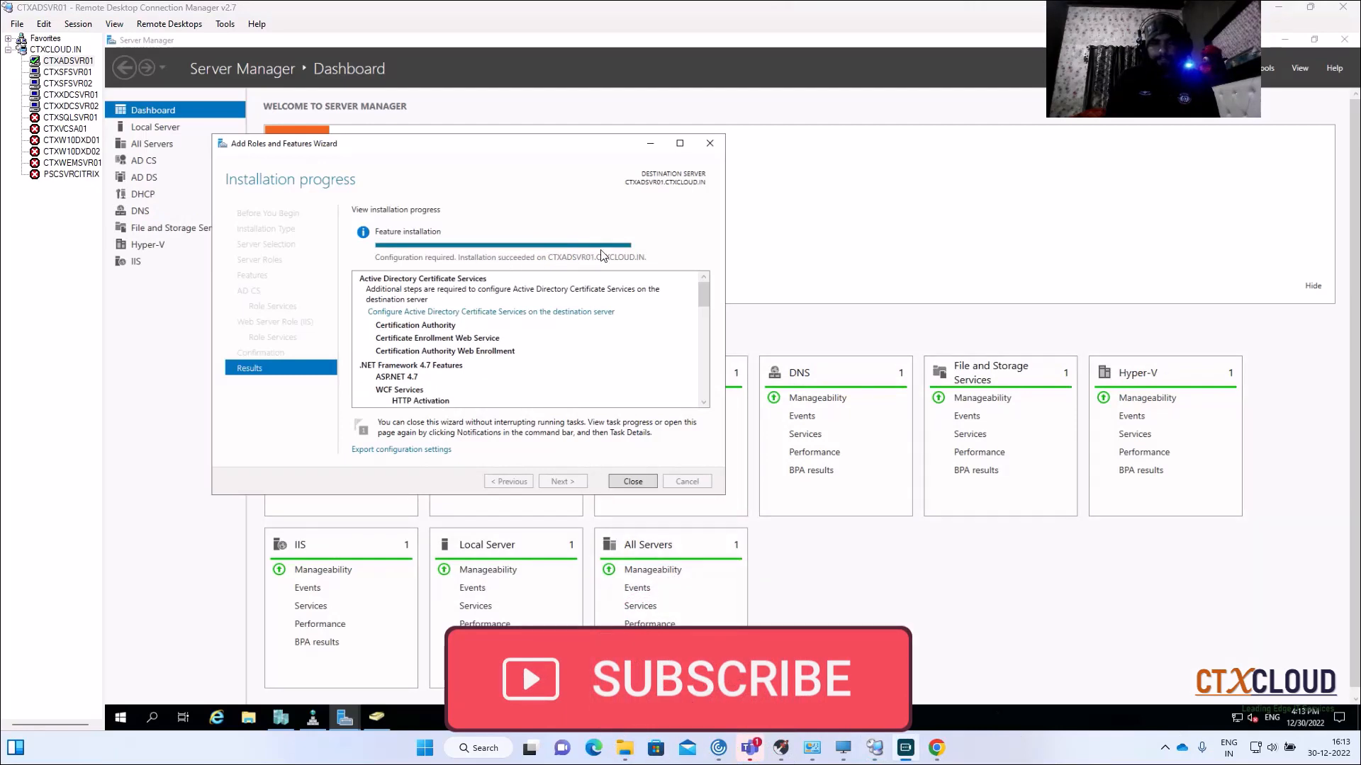
Step: Close the finished install wizard and launch Configure Active Directory Certificate Services from notifications
click(631, 482)
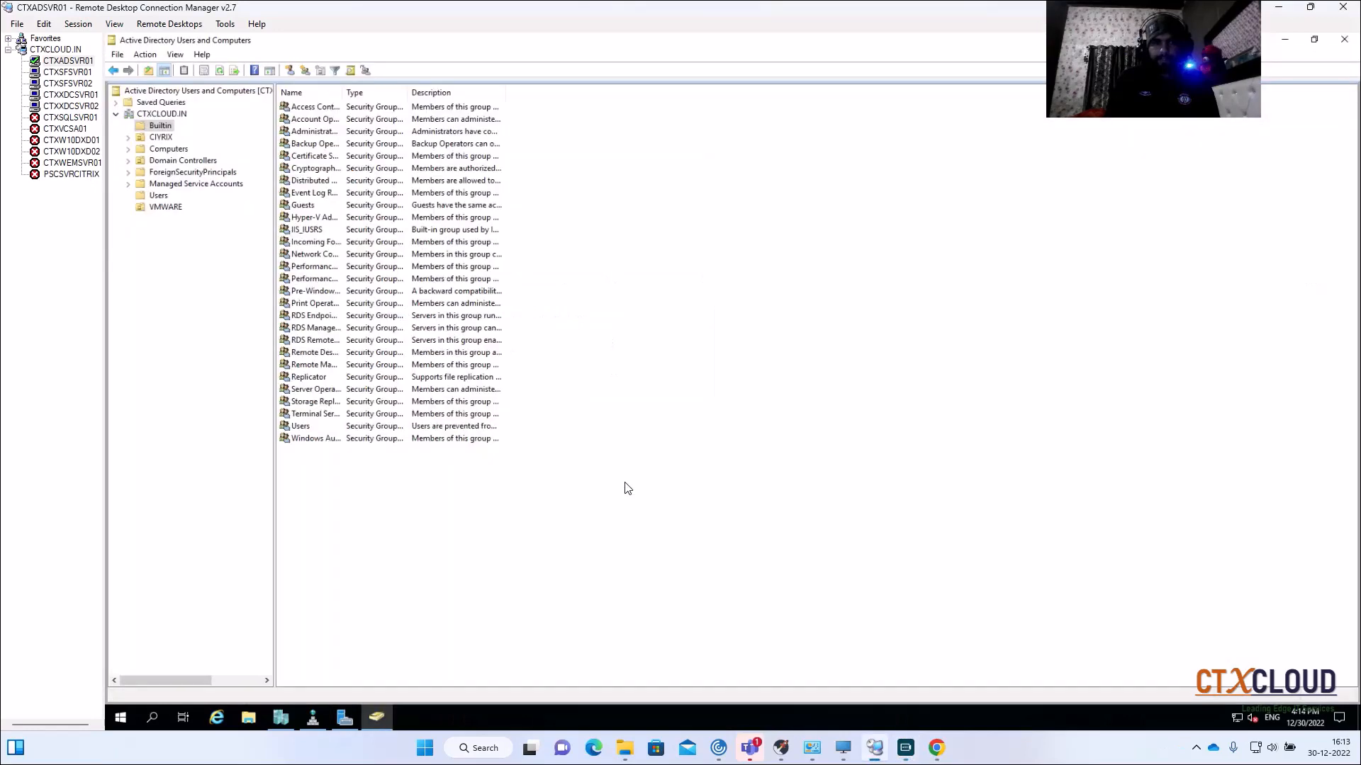
click(345, 715)
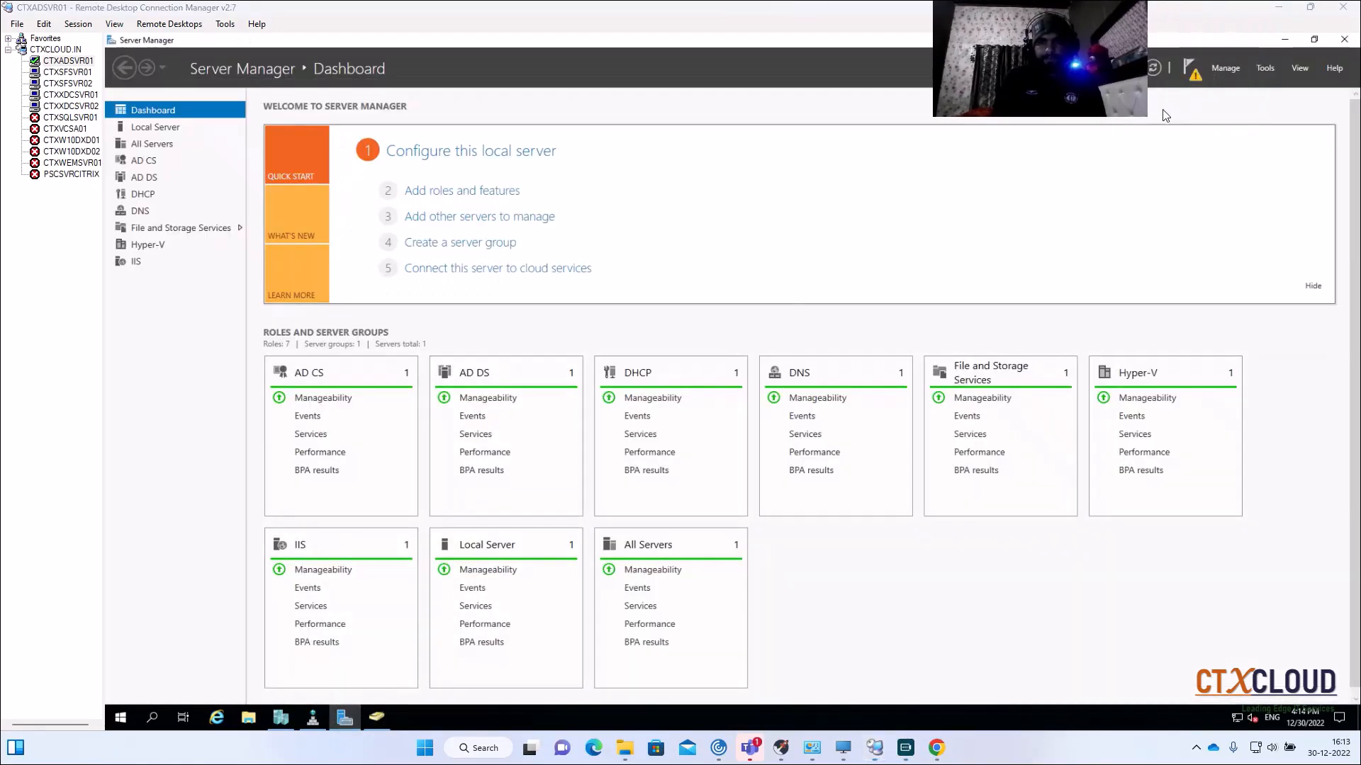
click(1195, 75)
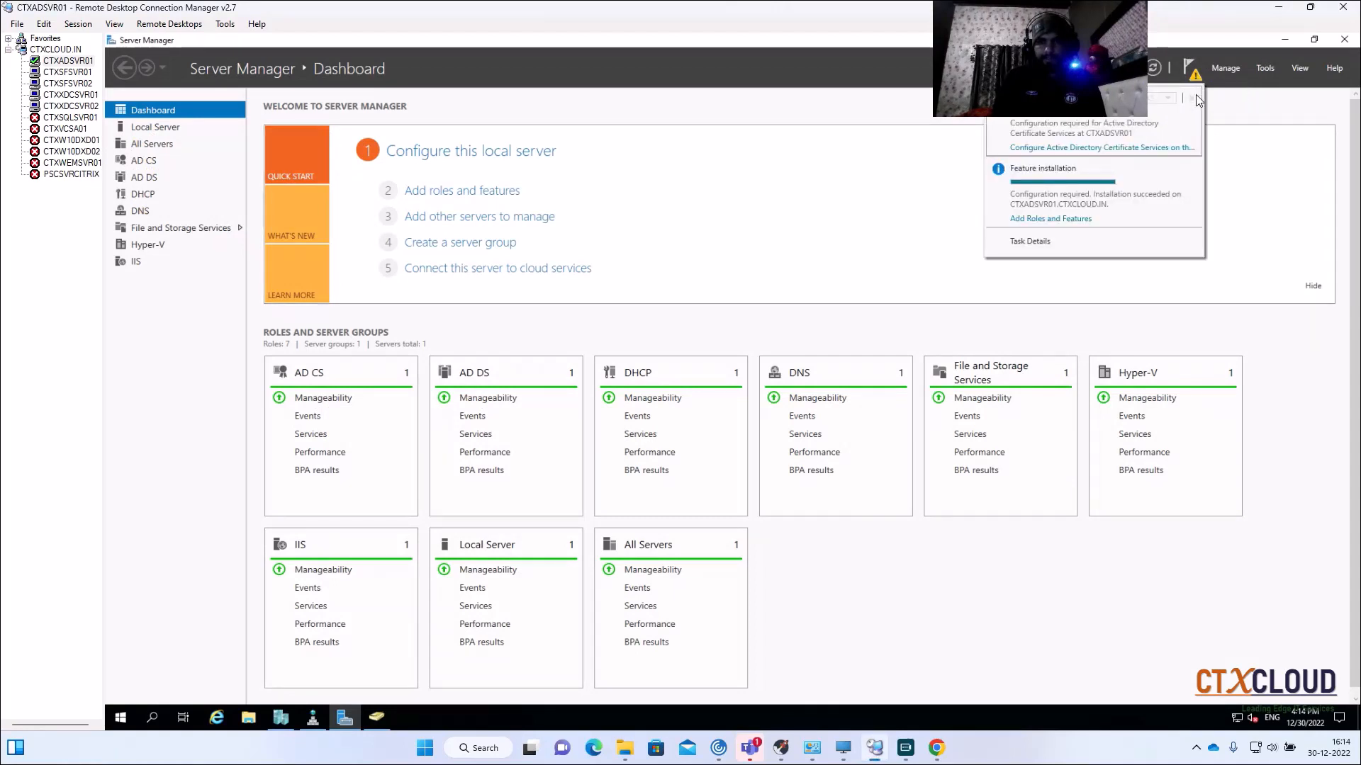
click(1127, 156)
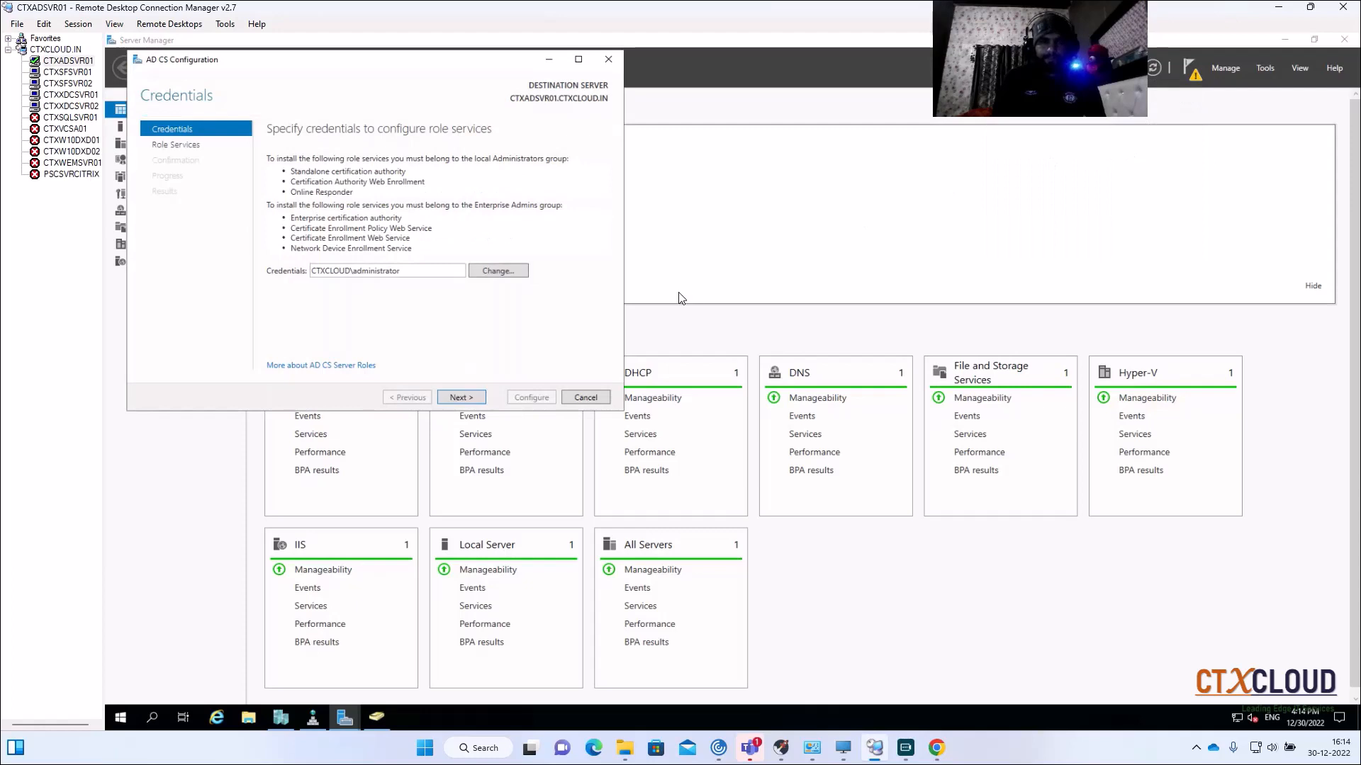
Step: Set up Certification Authority as an Enterprise Root CA in the AD CS Configuration wizard
click(462, 397)
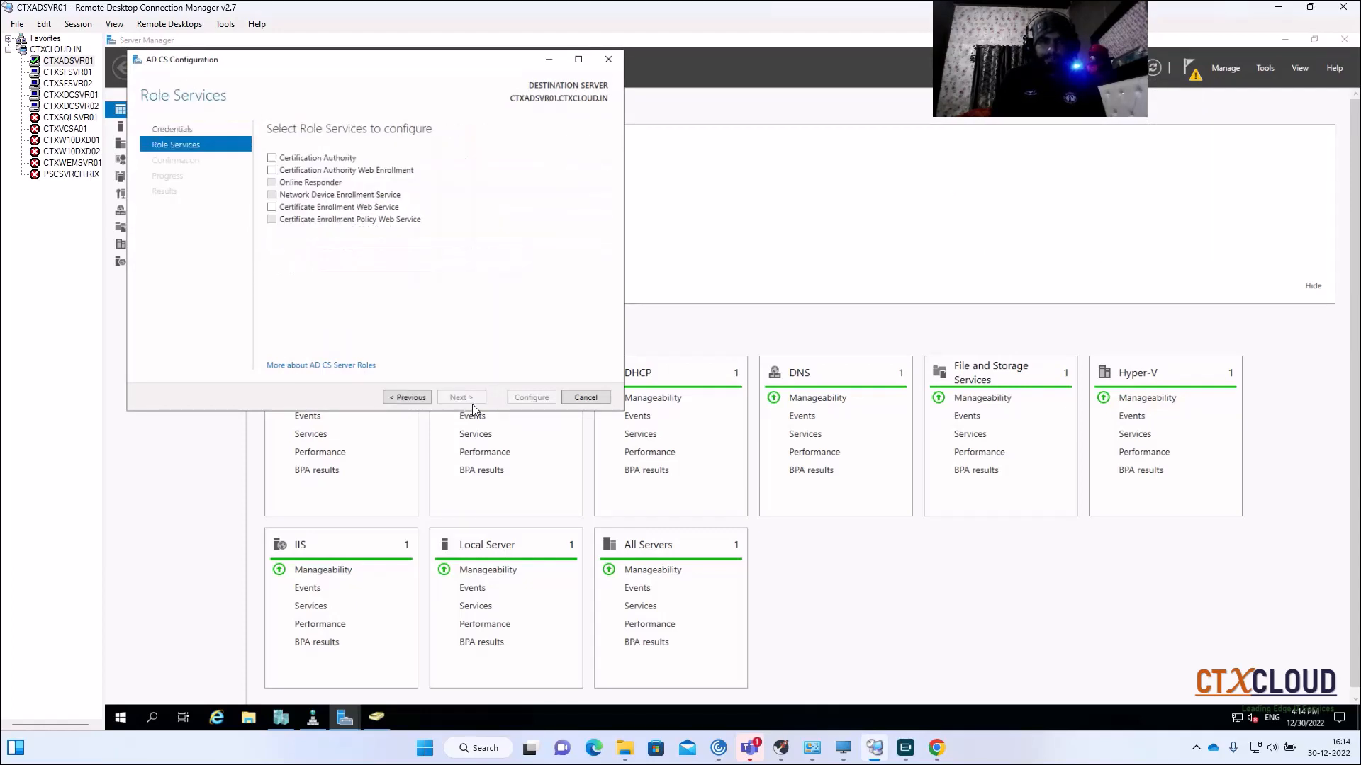
click(272, 158)
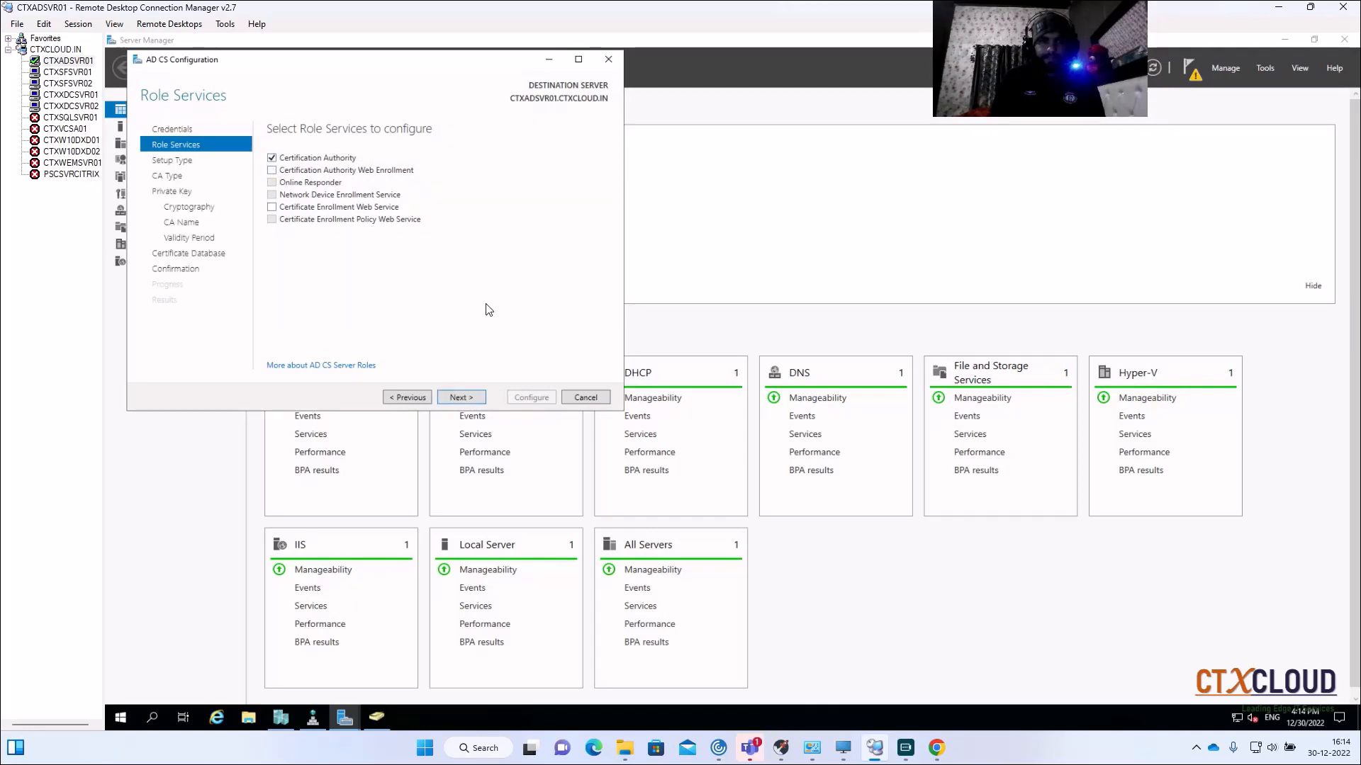
click(459, 398)
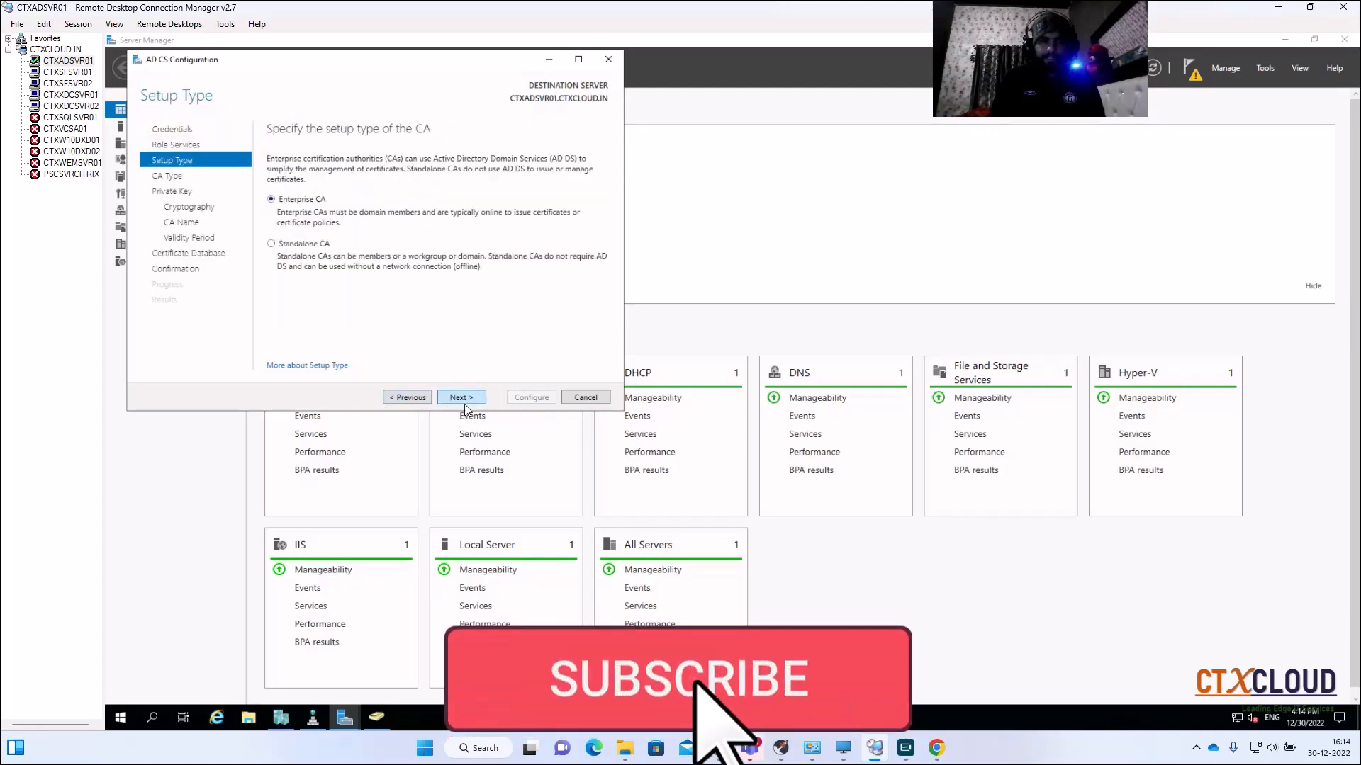
click(460, 398)
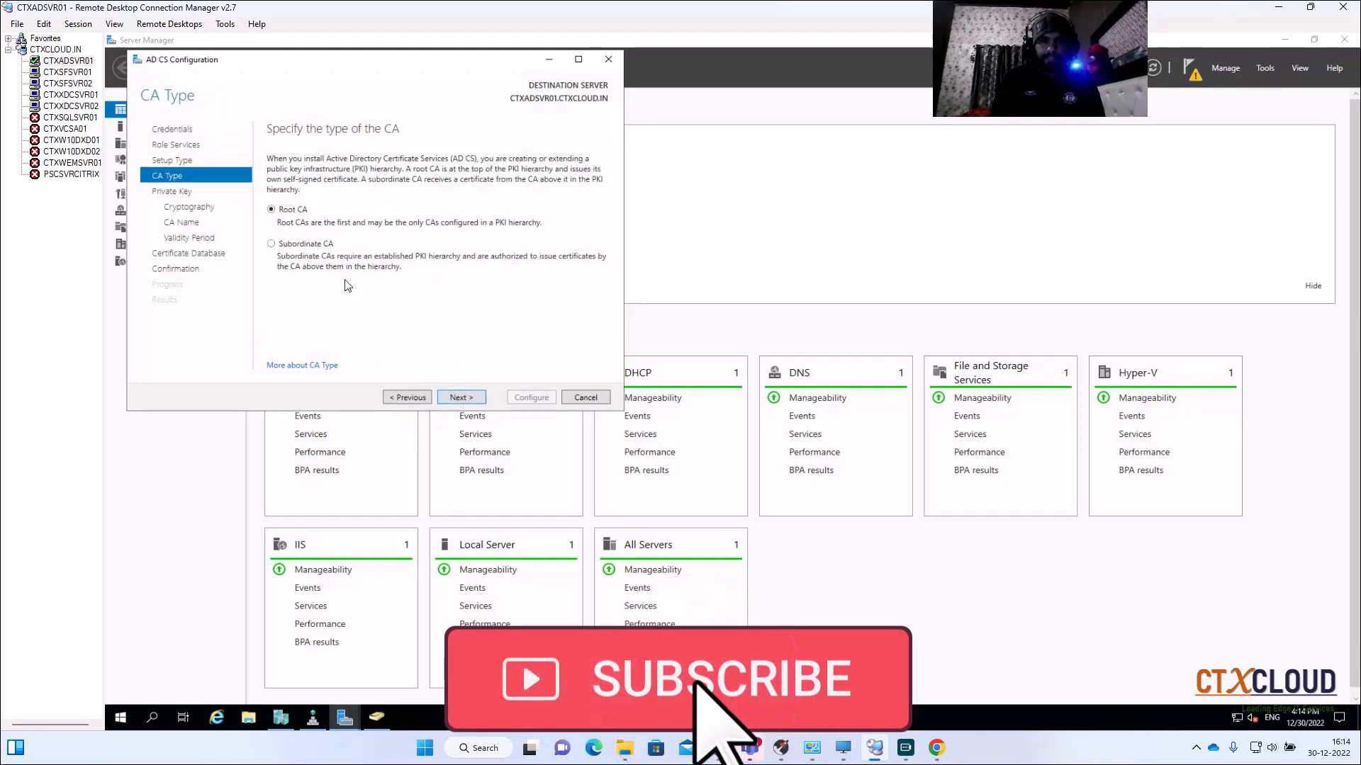
click(457, 398)
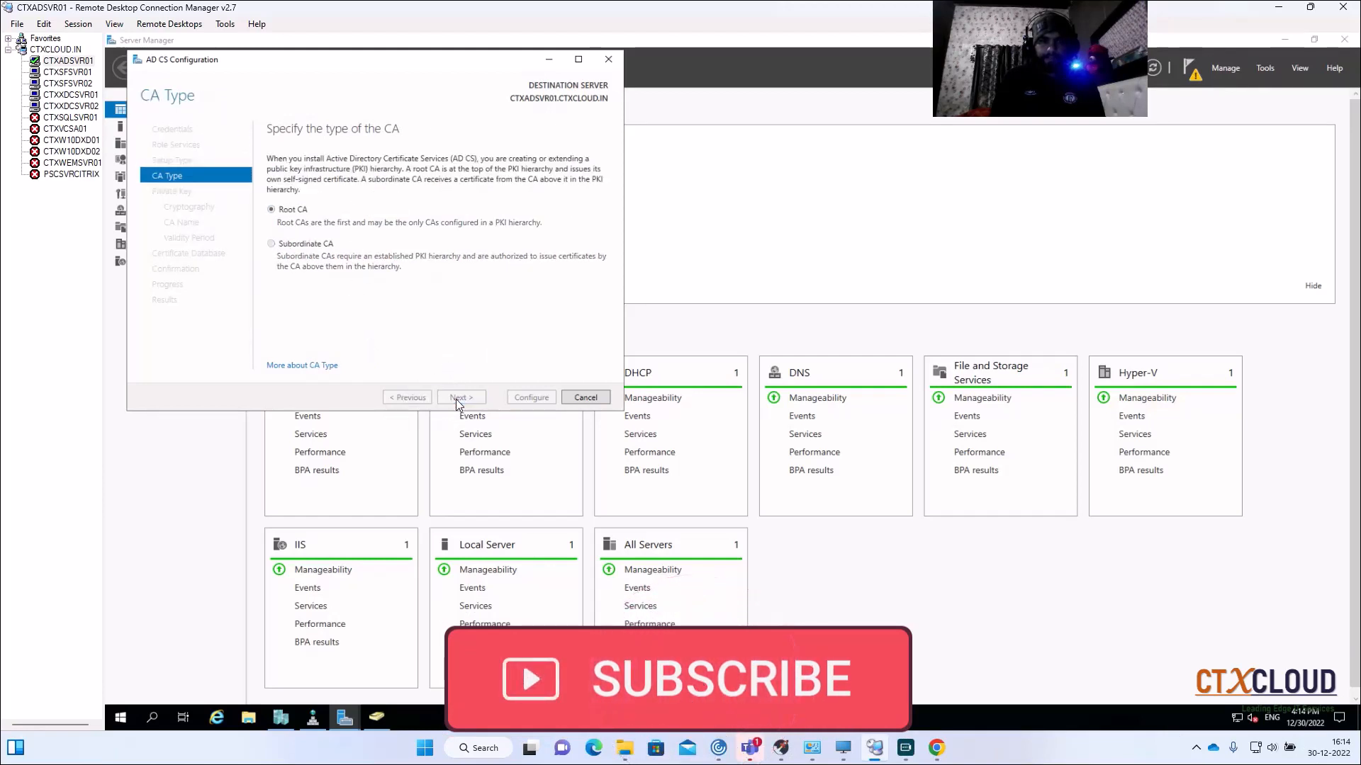
click(457, 401)
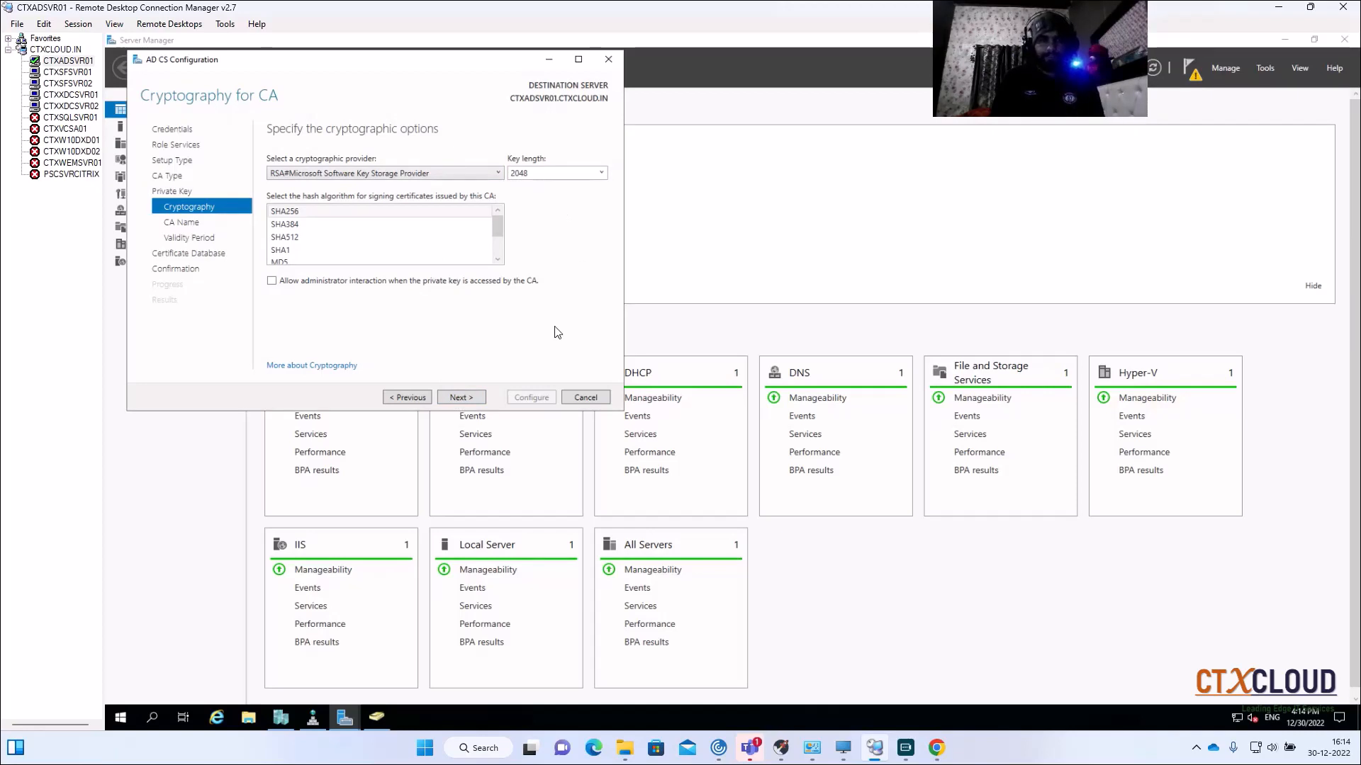
Step: Accept default cryptography, CA name, 5-year validity and database locations, then configure and close
click(459, 399)
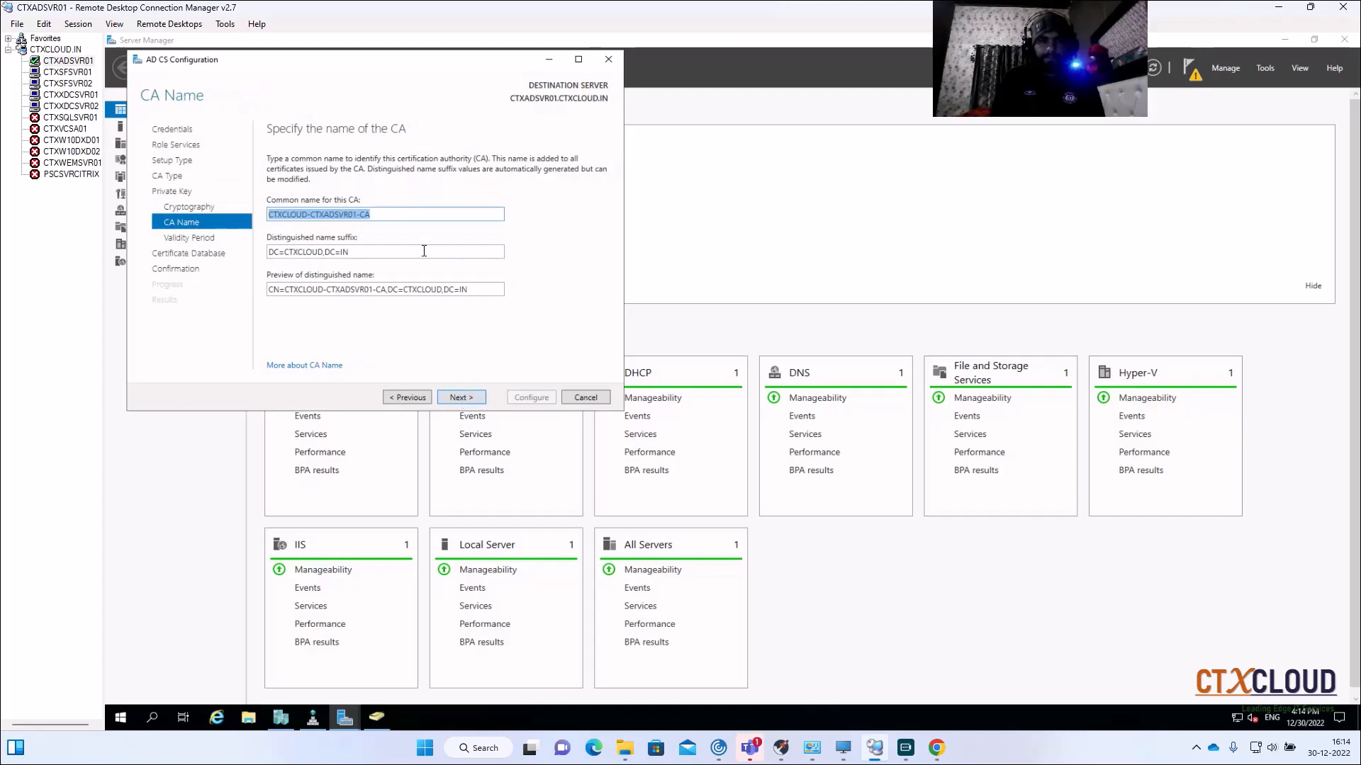
click(459, 398)
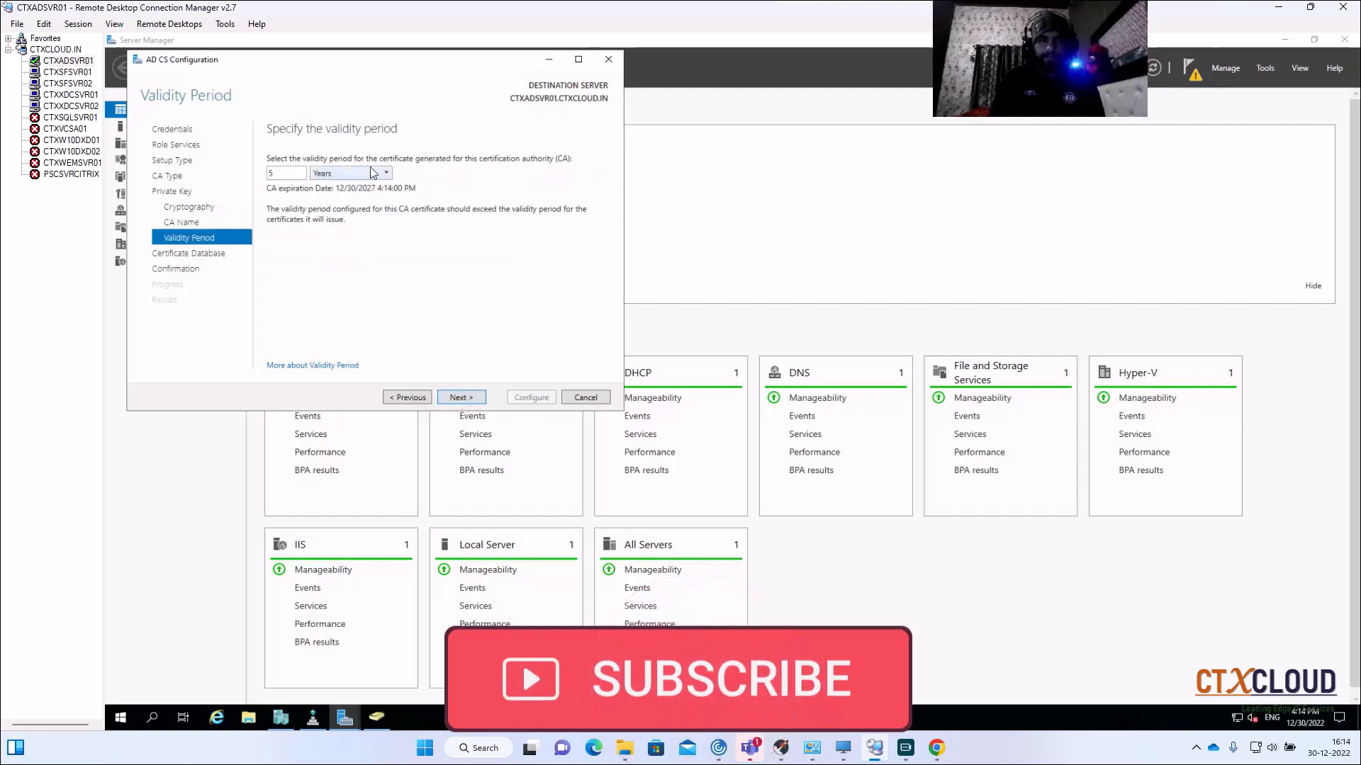
click(460, 397)
click(459, 398)
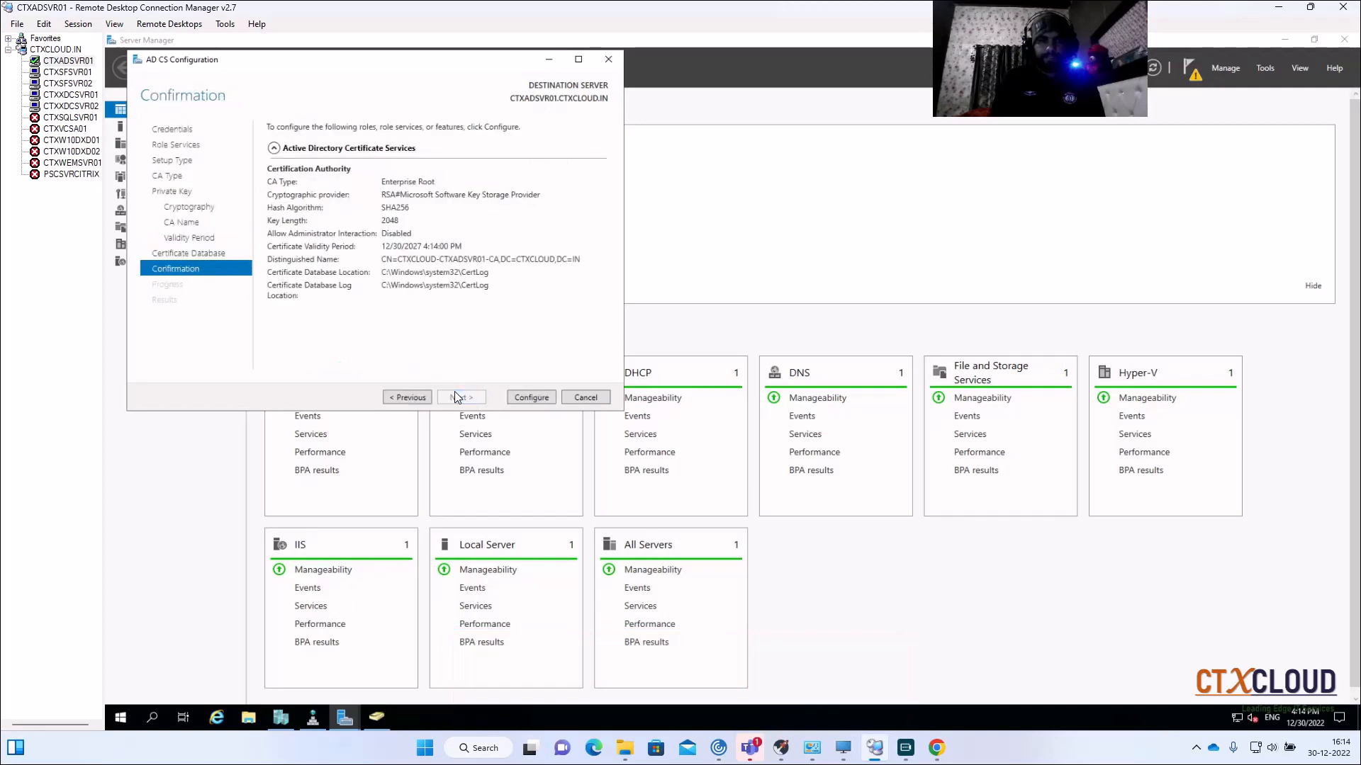
click(525, 399)
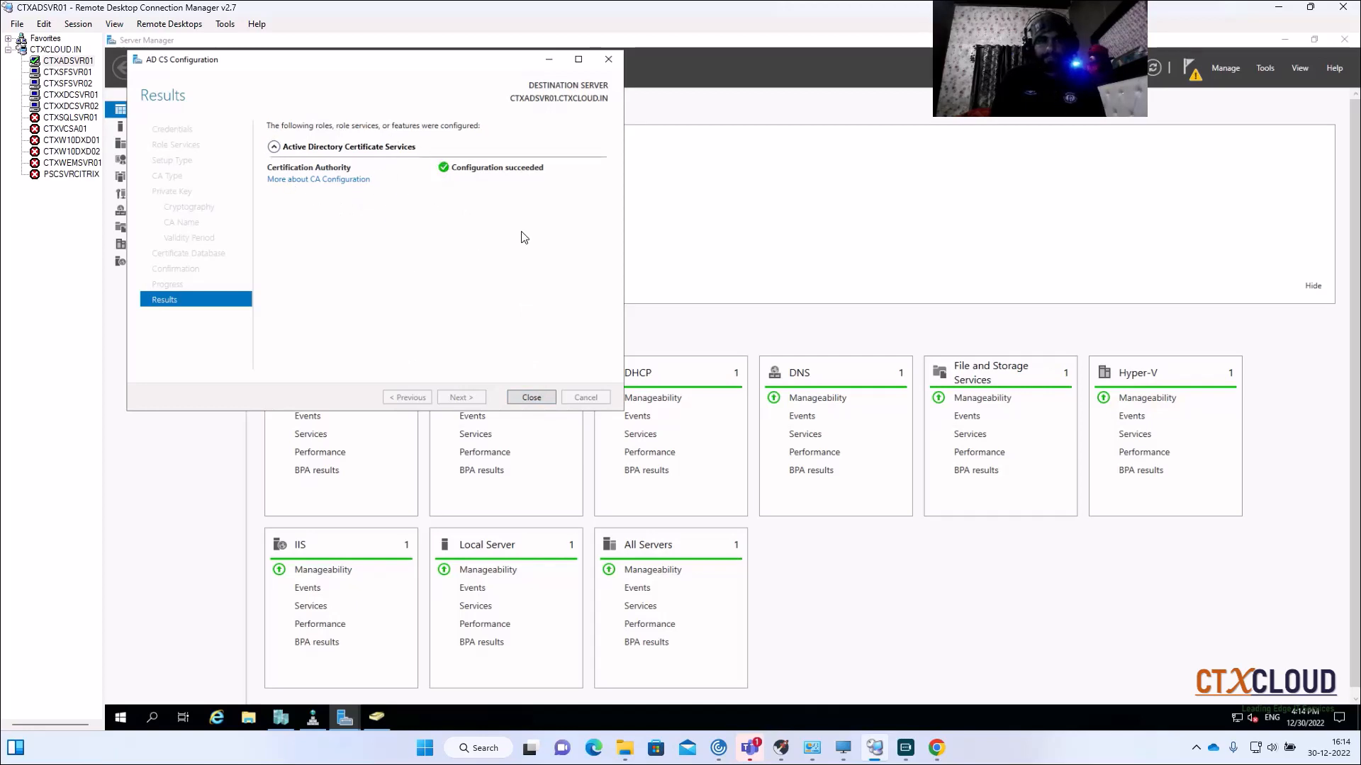
click(531, 398)
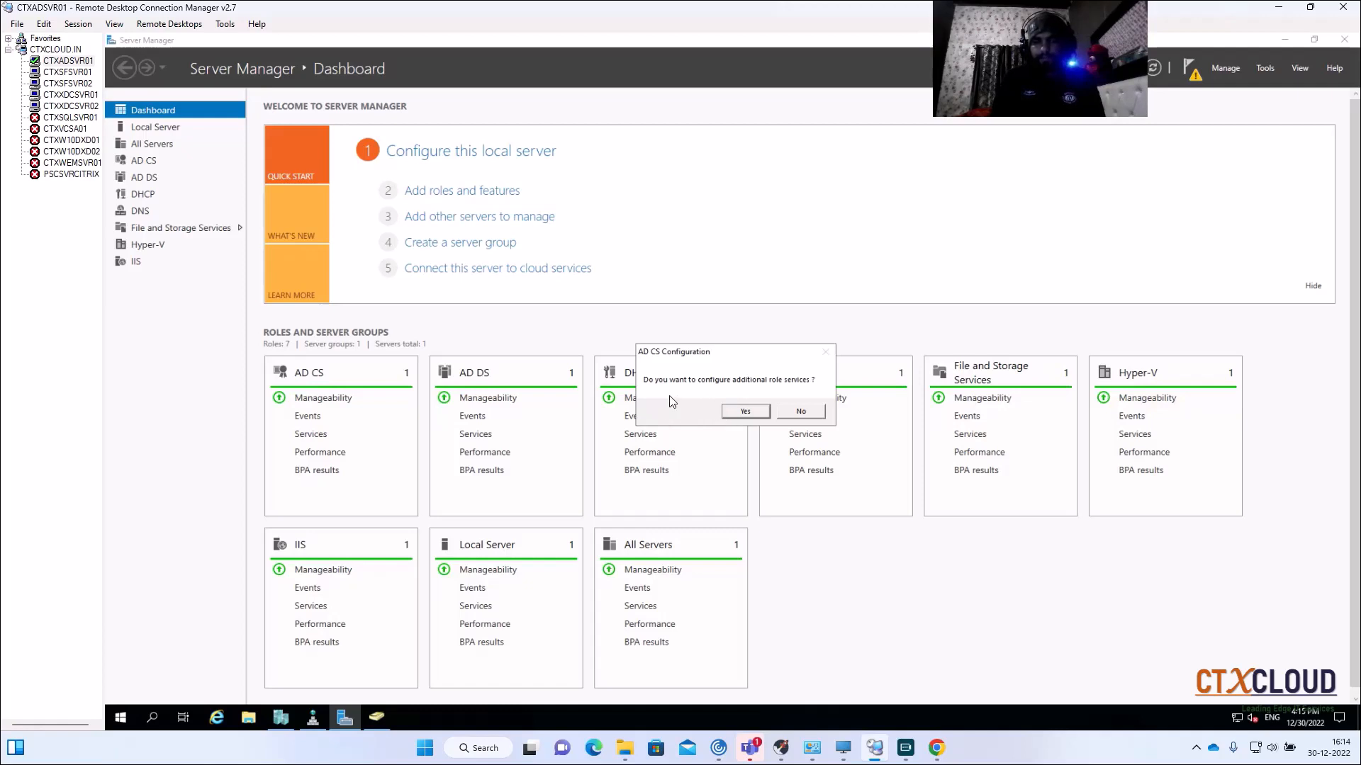
Step: Add Certificate Enrollment Web Service against the new CA with Windows integrated authentication
click(745, 411)
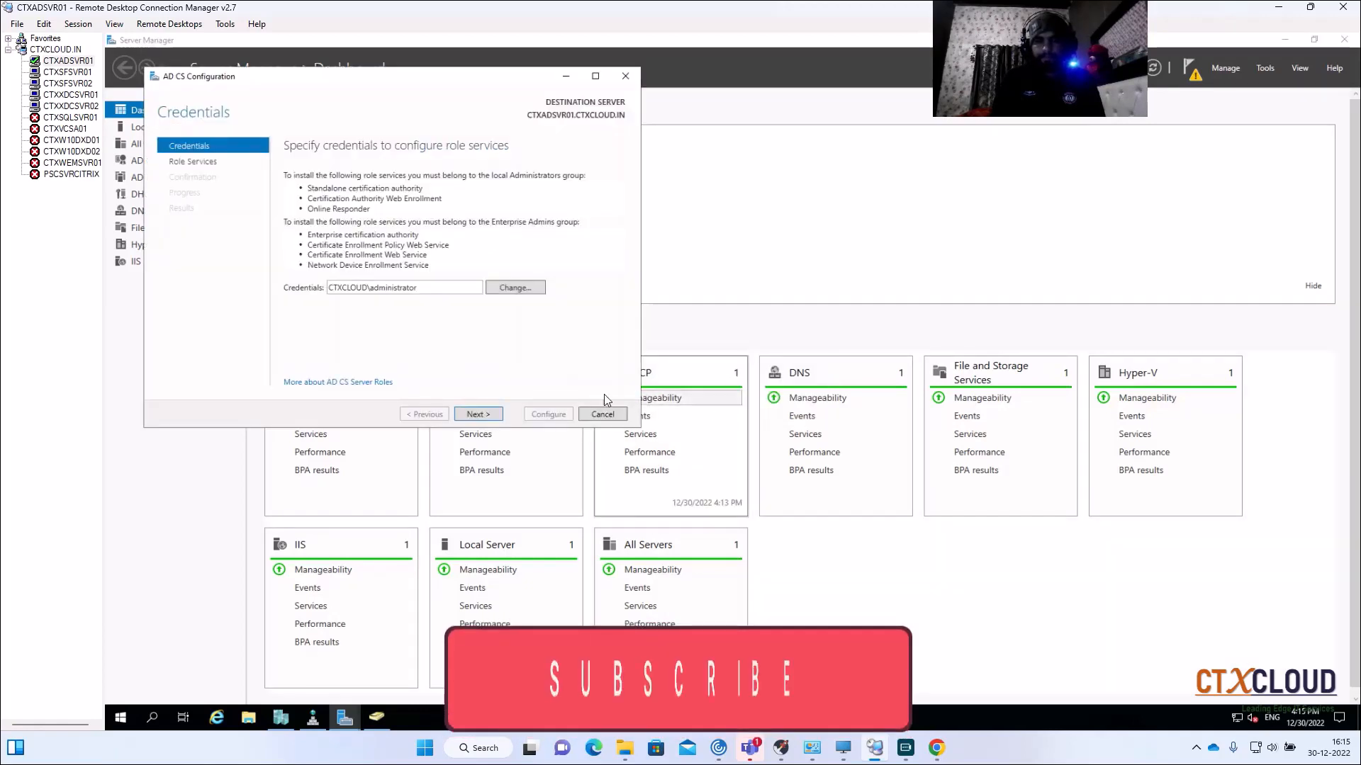
click(480, 414)
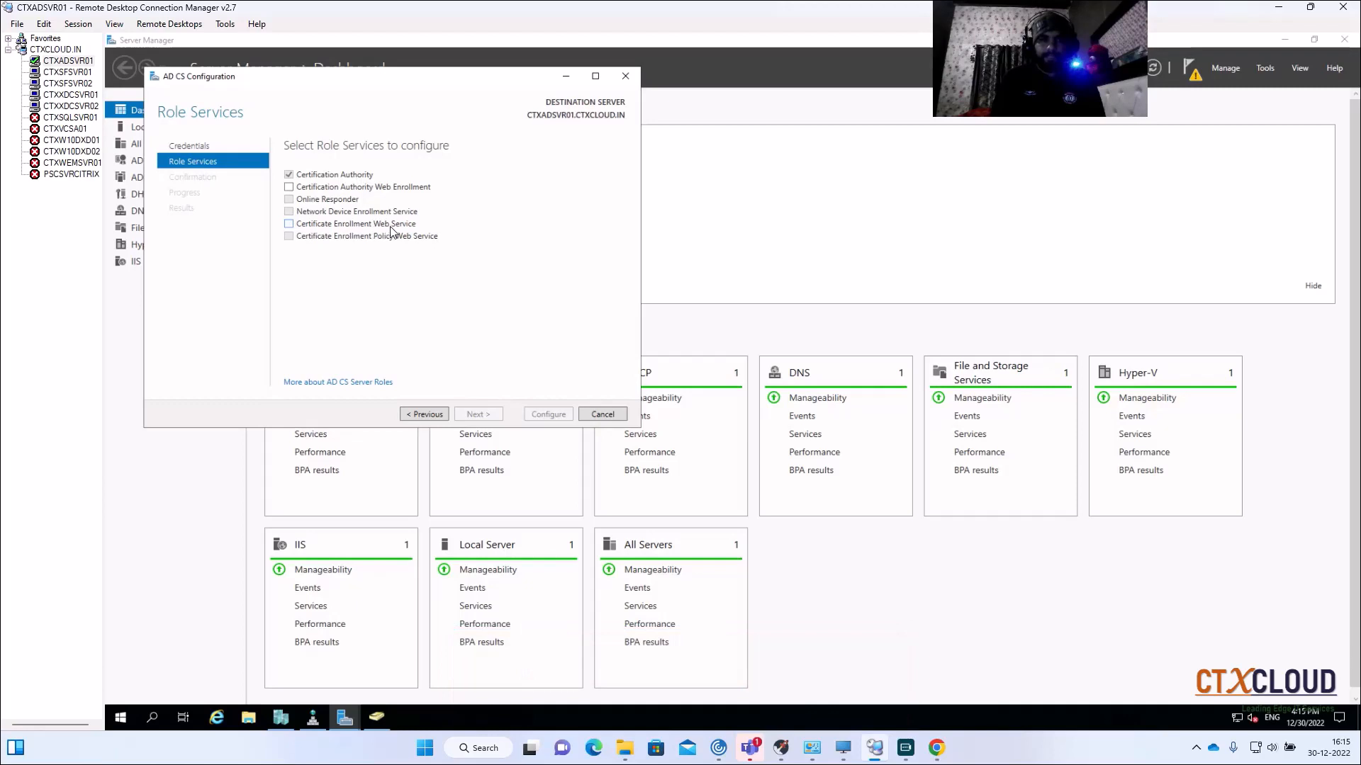
click(289, 224)
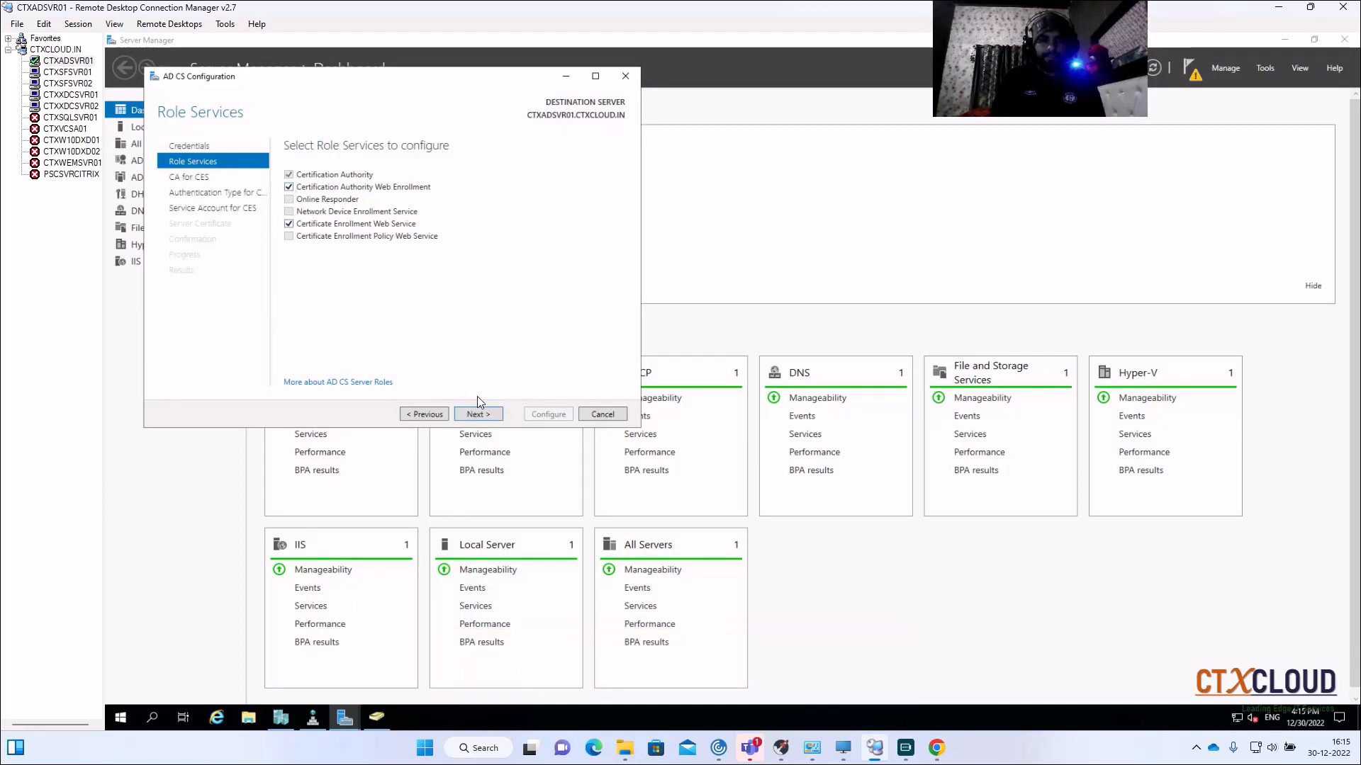
click(478, 415)
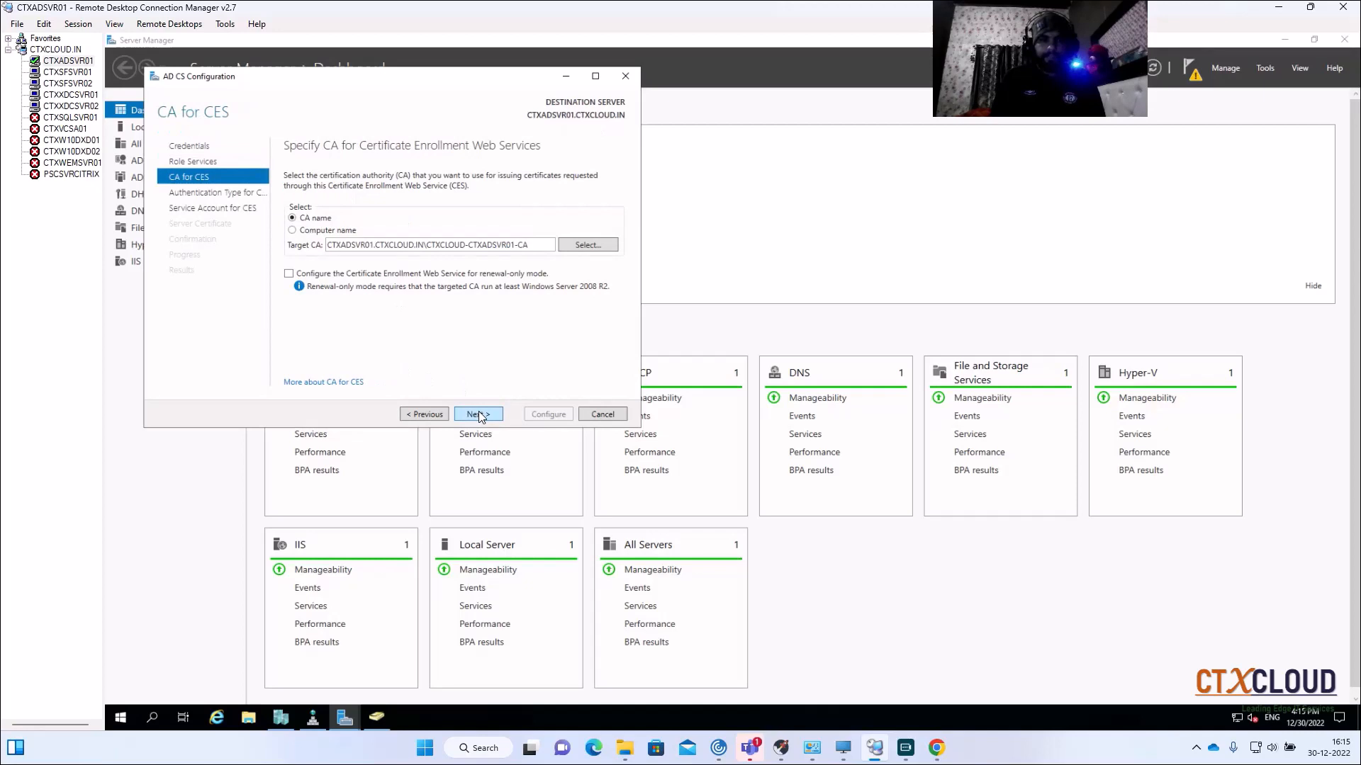
click(478, 414)
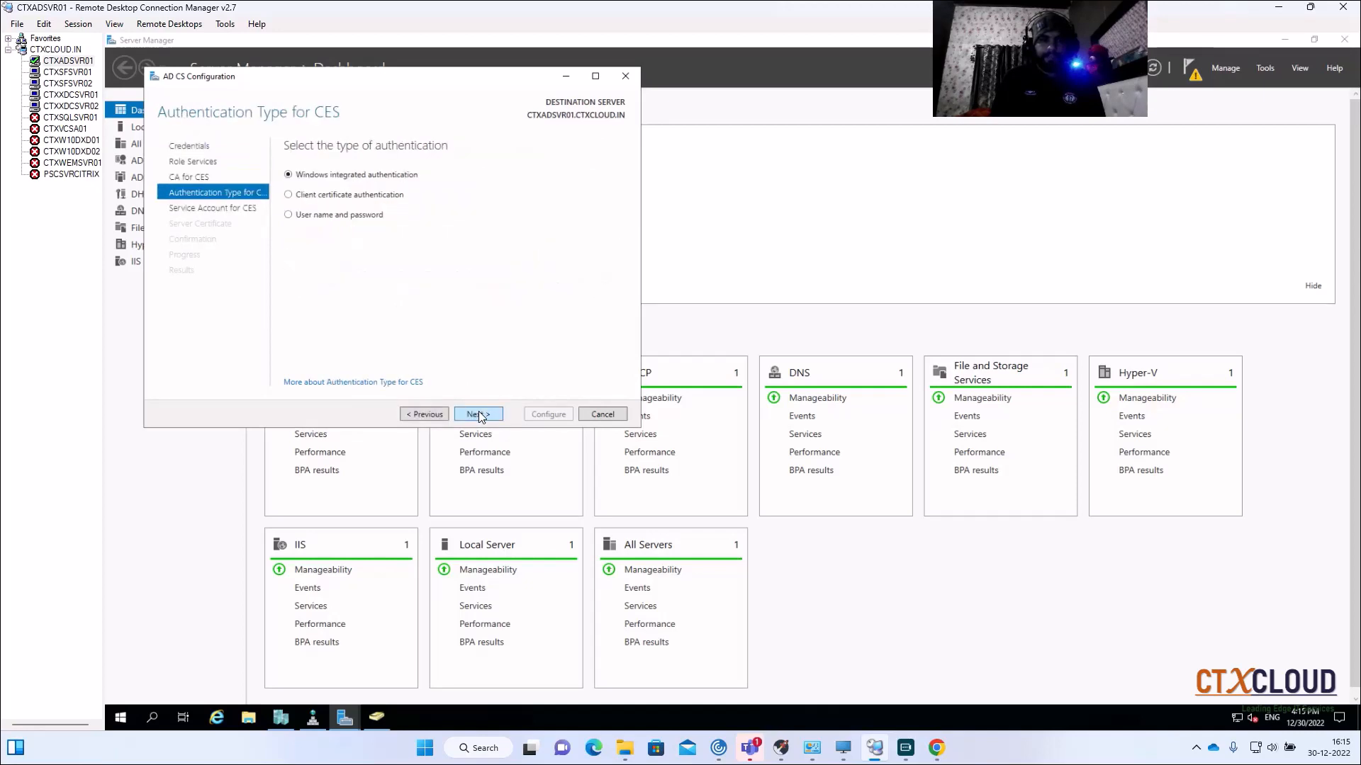
click(479, 414)
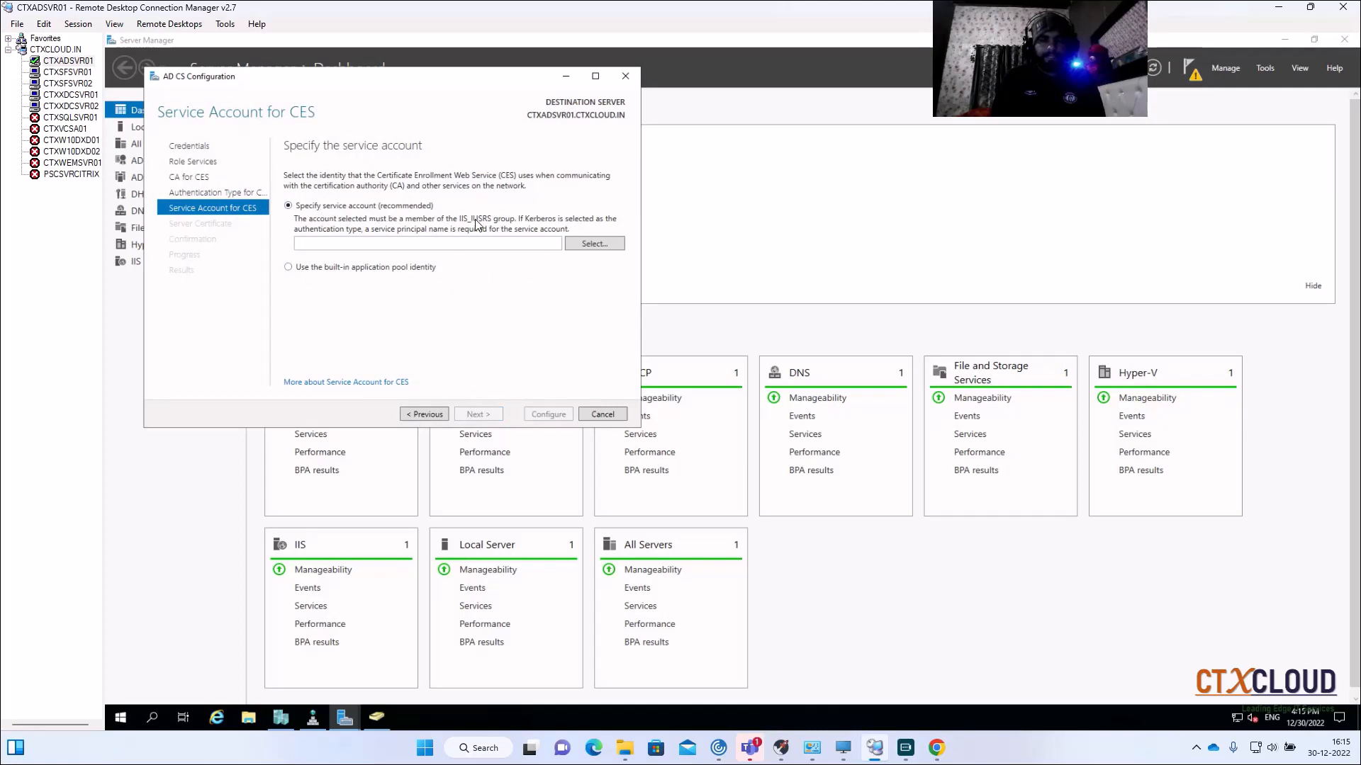
click(583, 244)
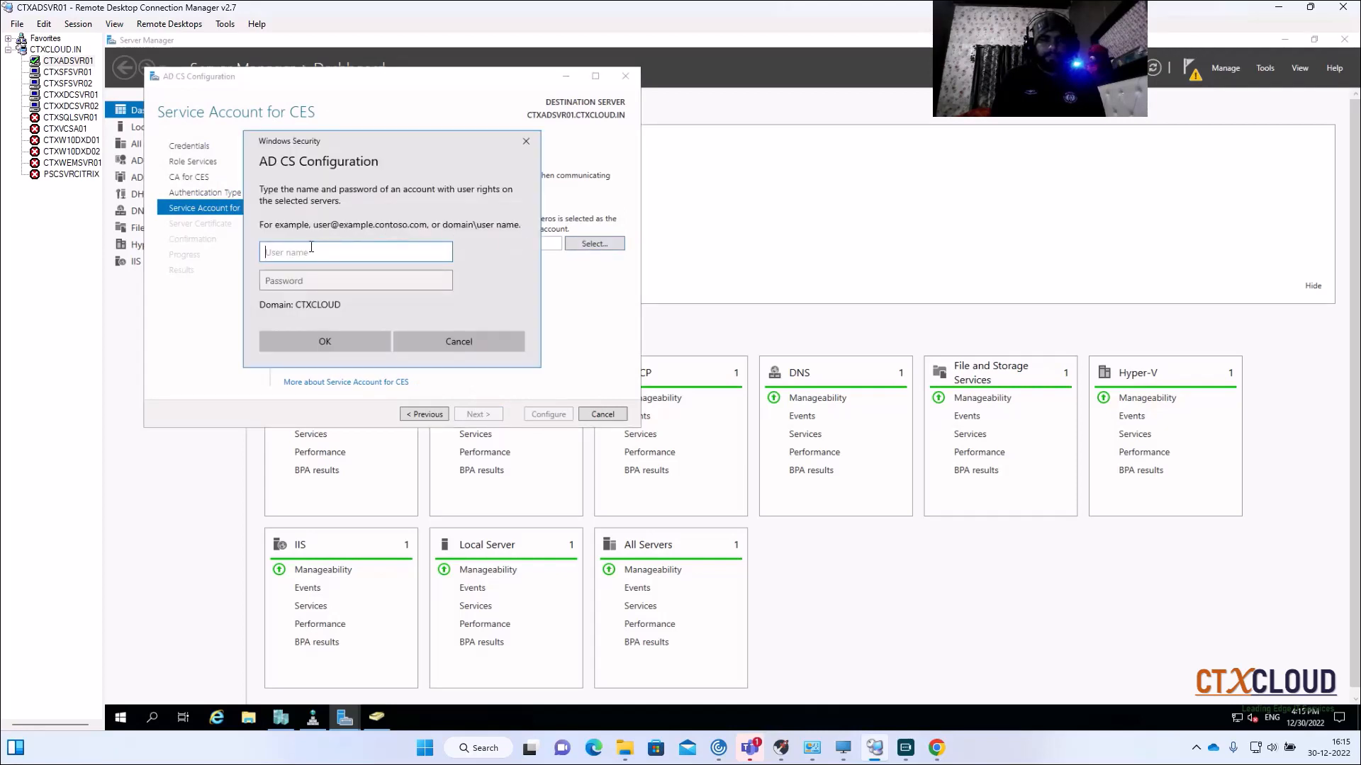
text(ct)
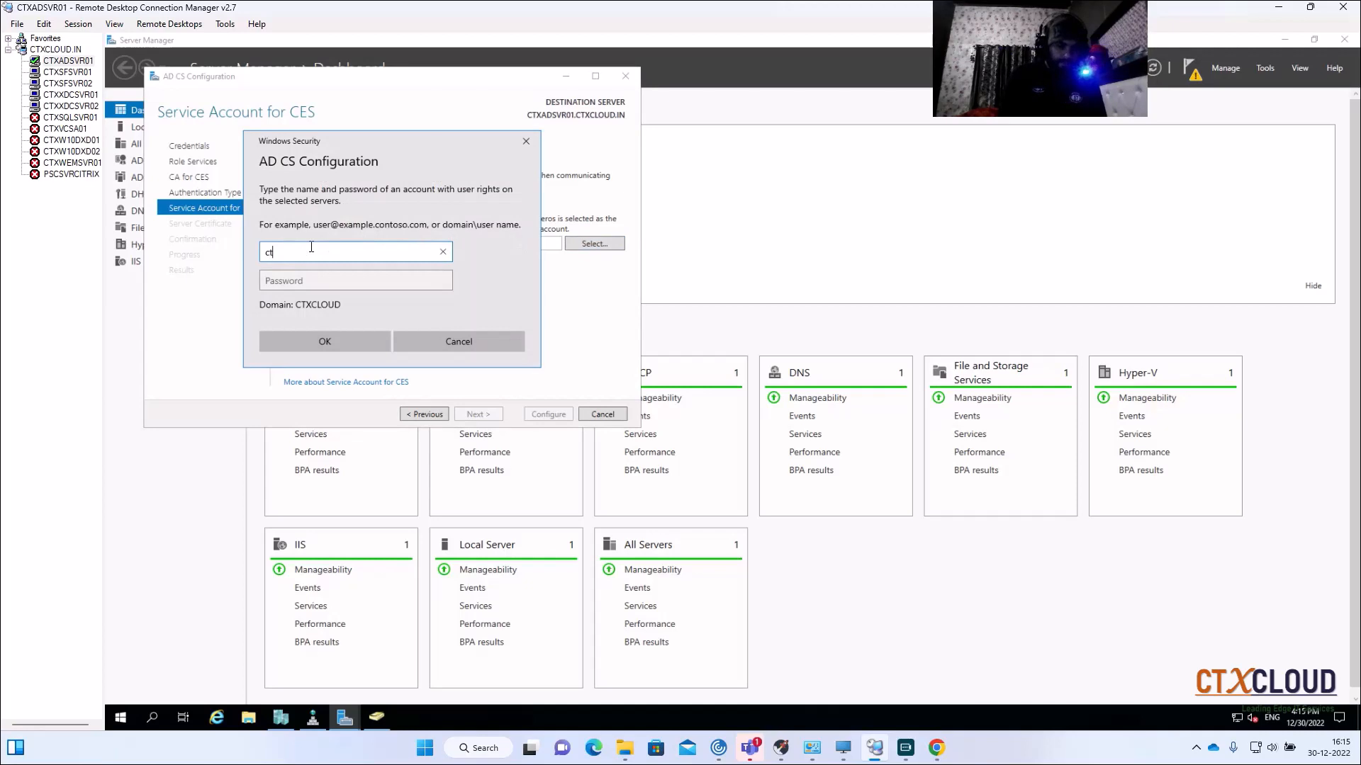
text(xcloud\adm)
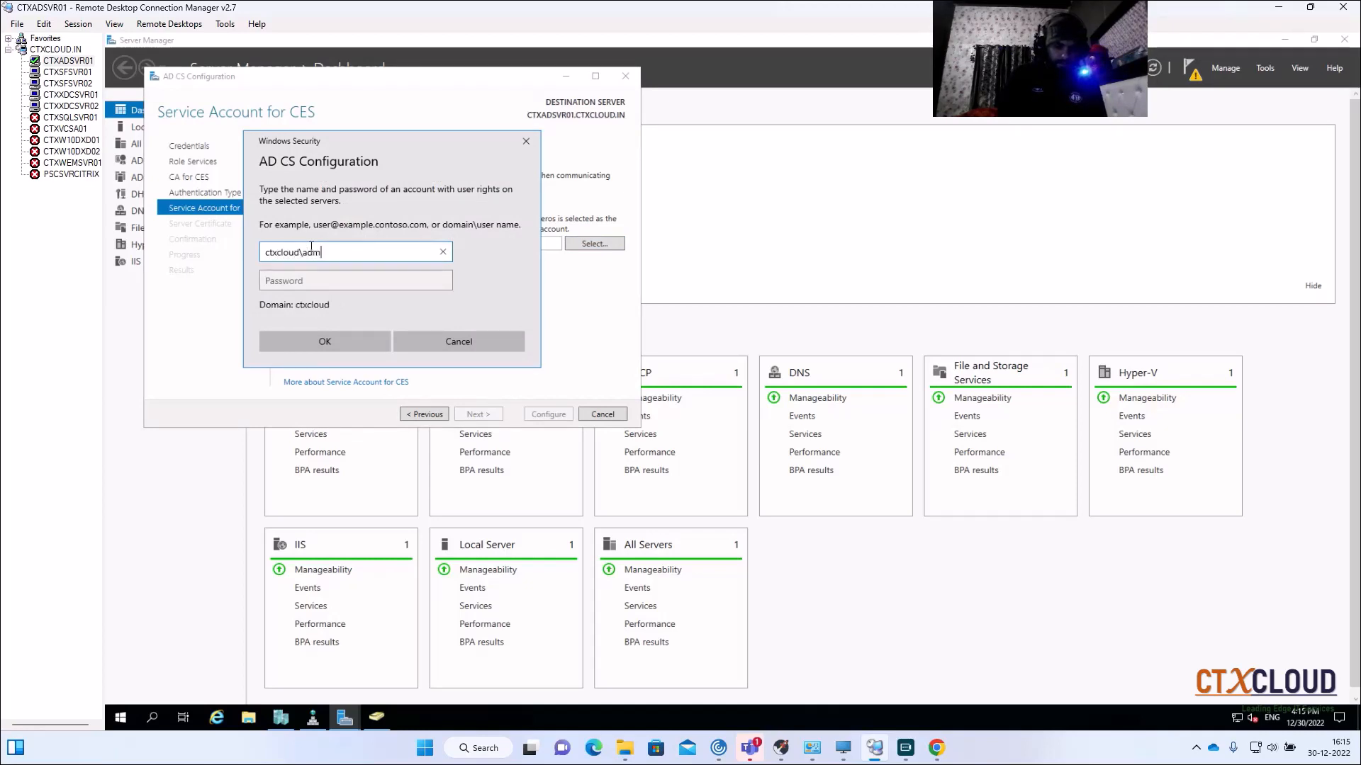
text(inistrator)
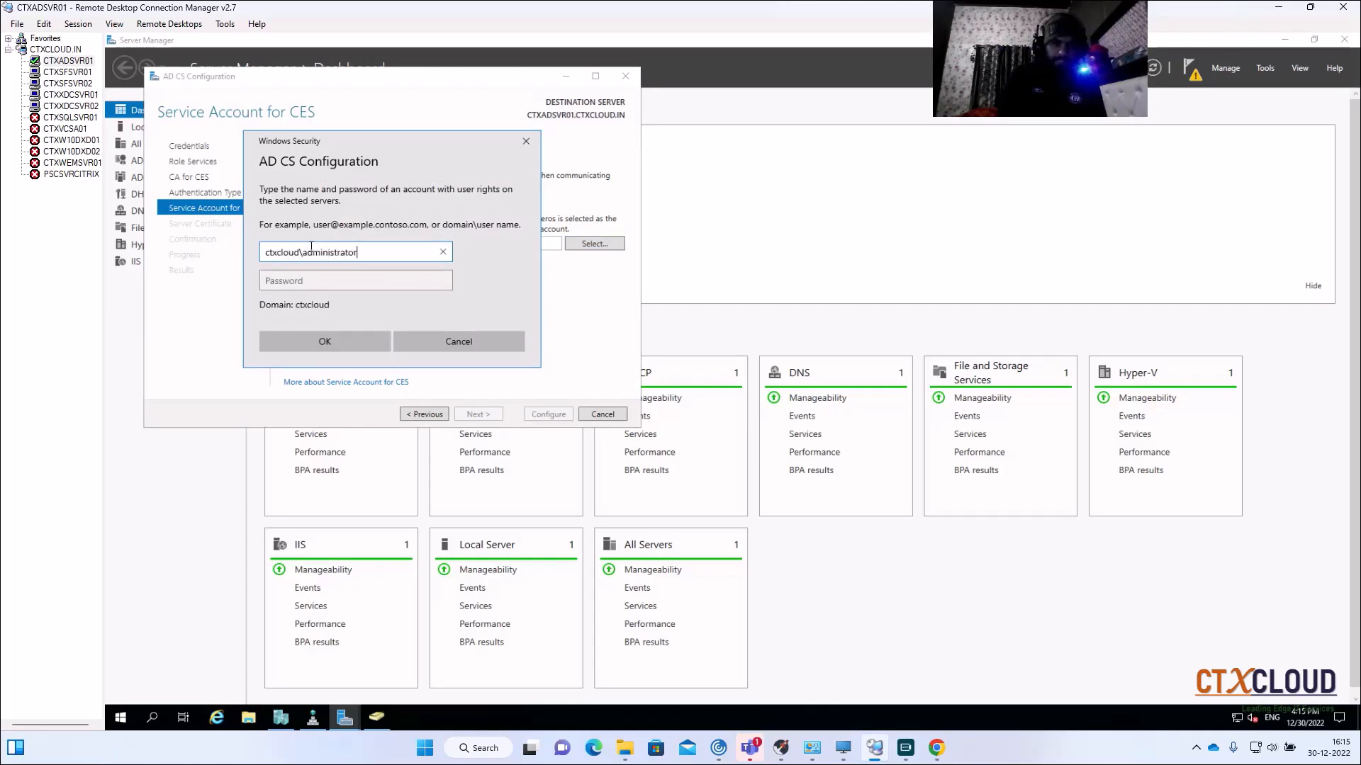
key(Tab)
text(********)
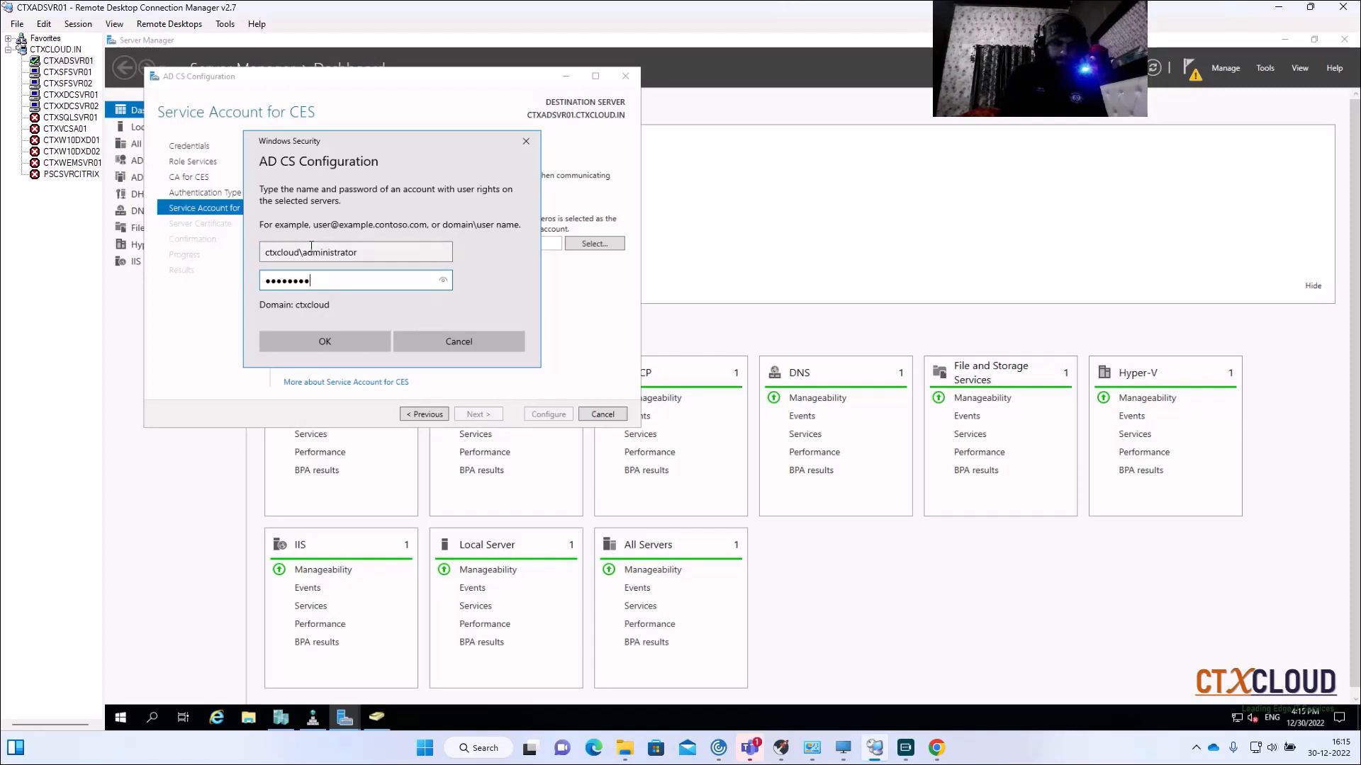
key(Return)
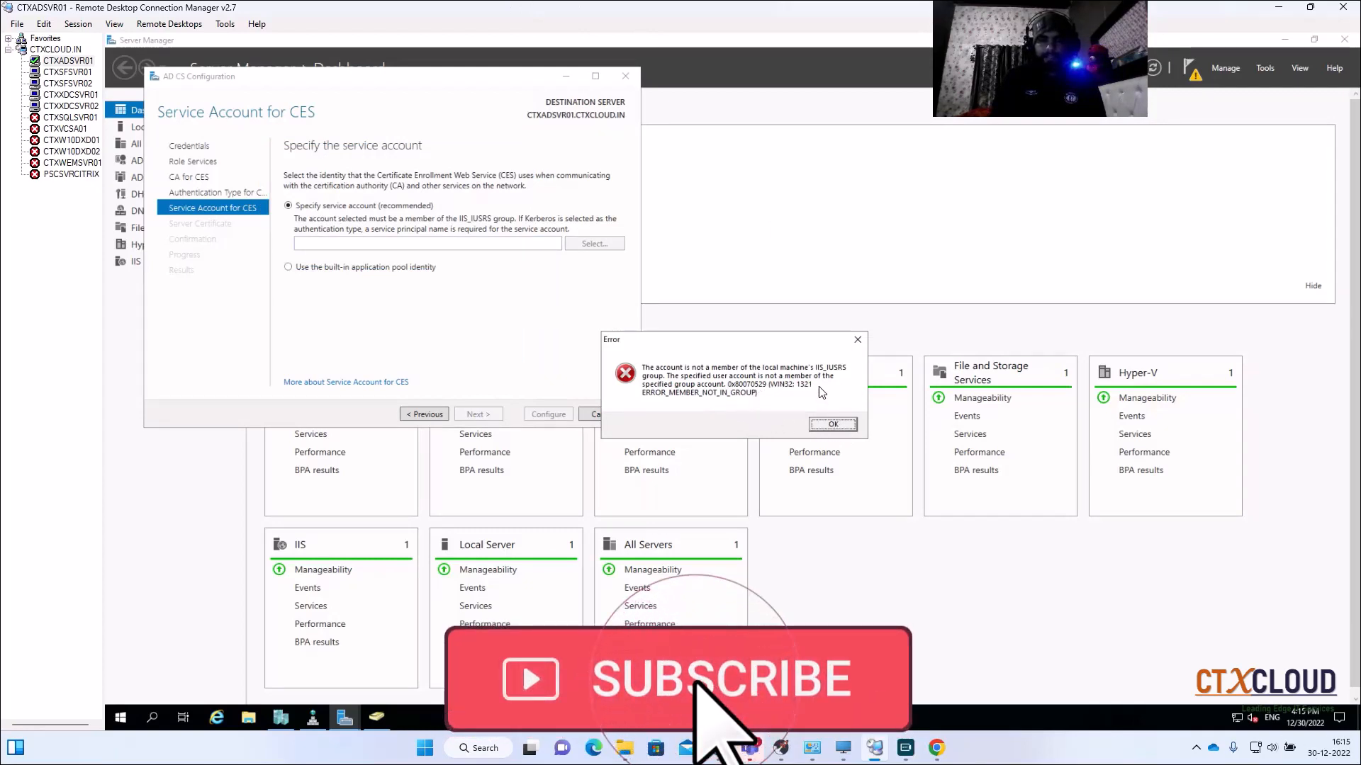
click(829, 425)
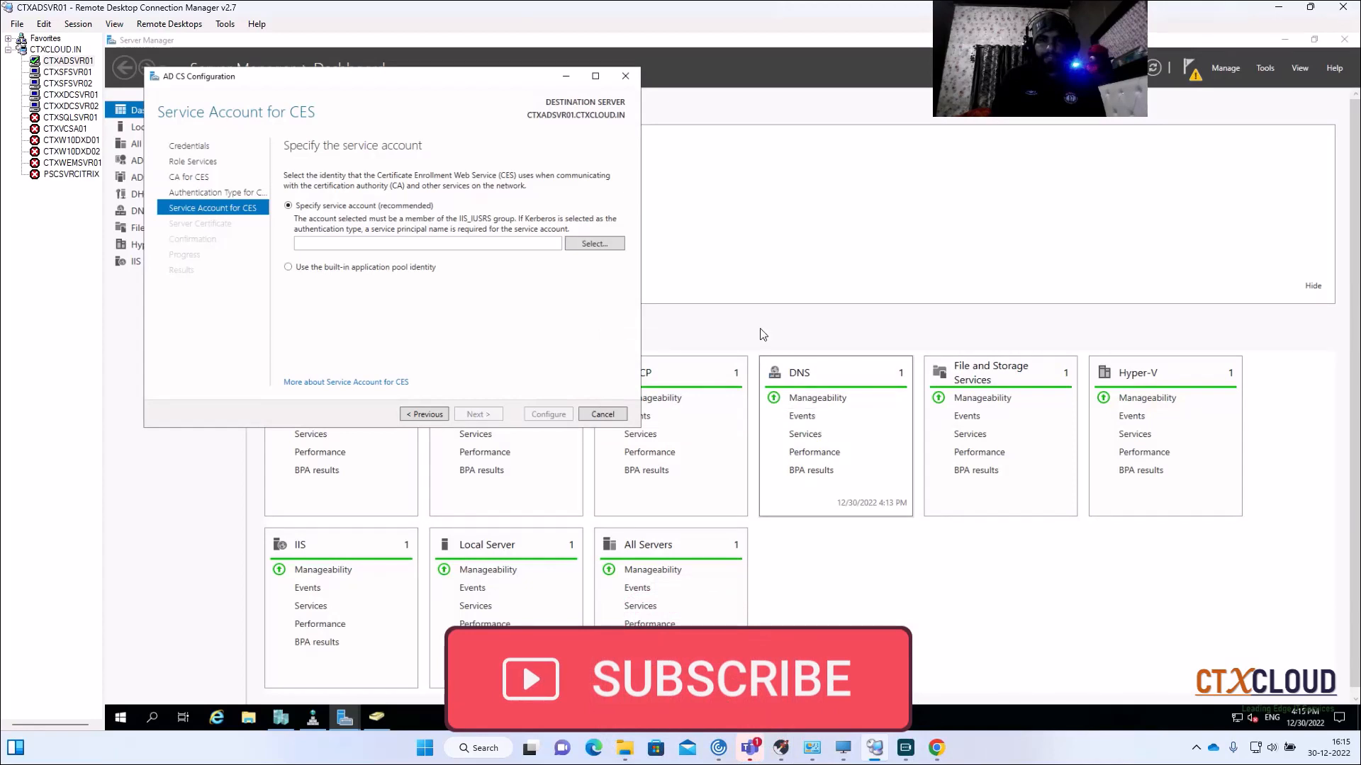
mouse_move(388, 719)
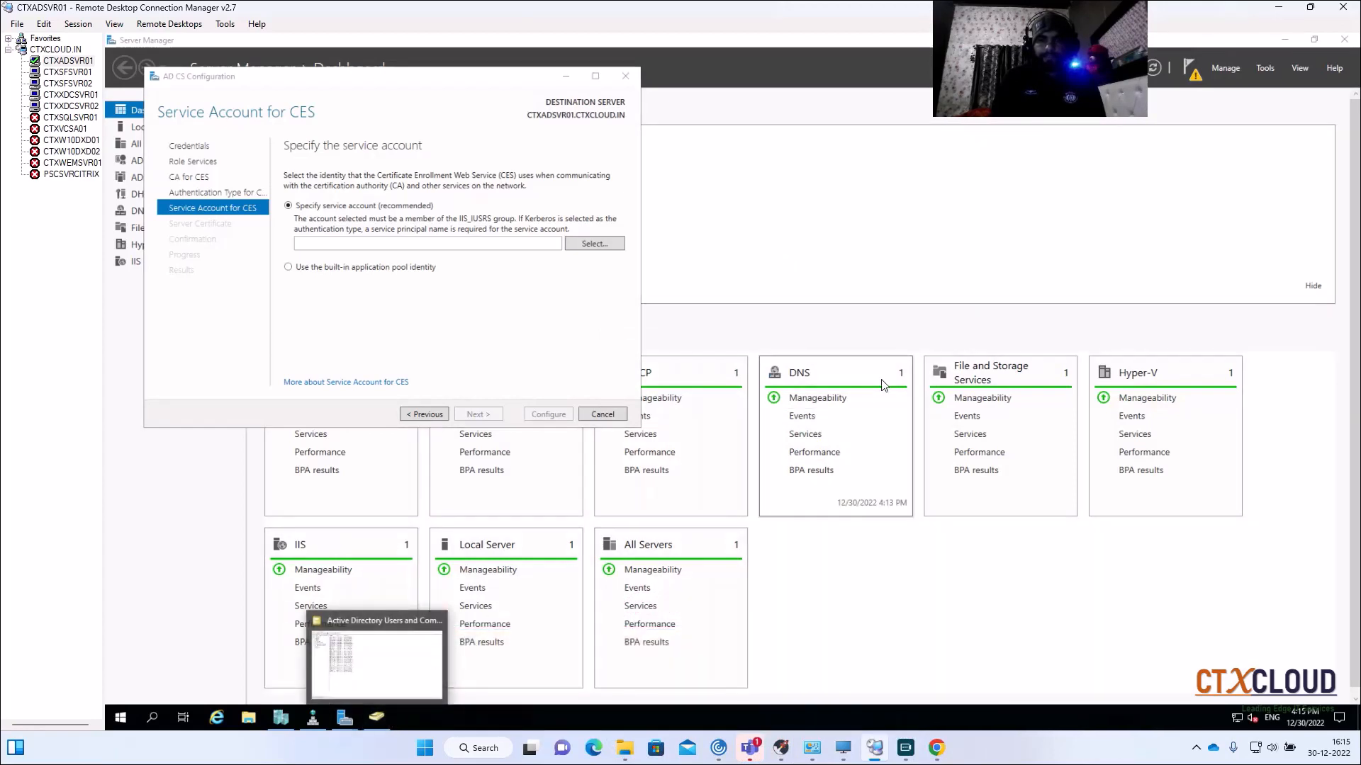
Step: Add Administrator as a member of the Builtin IIS_IUSRS group and apply
click(1276, 67)
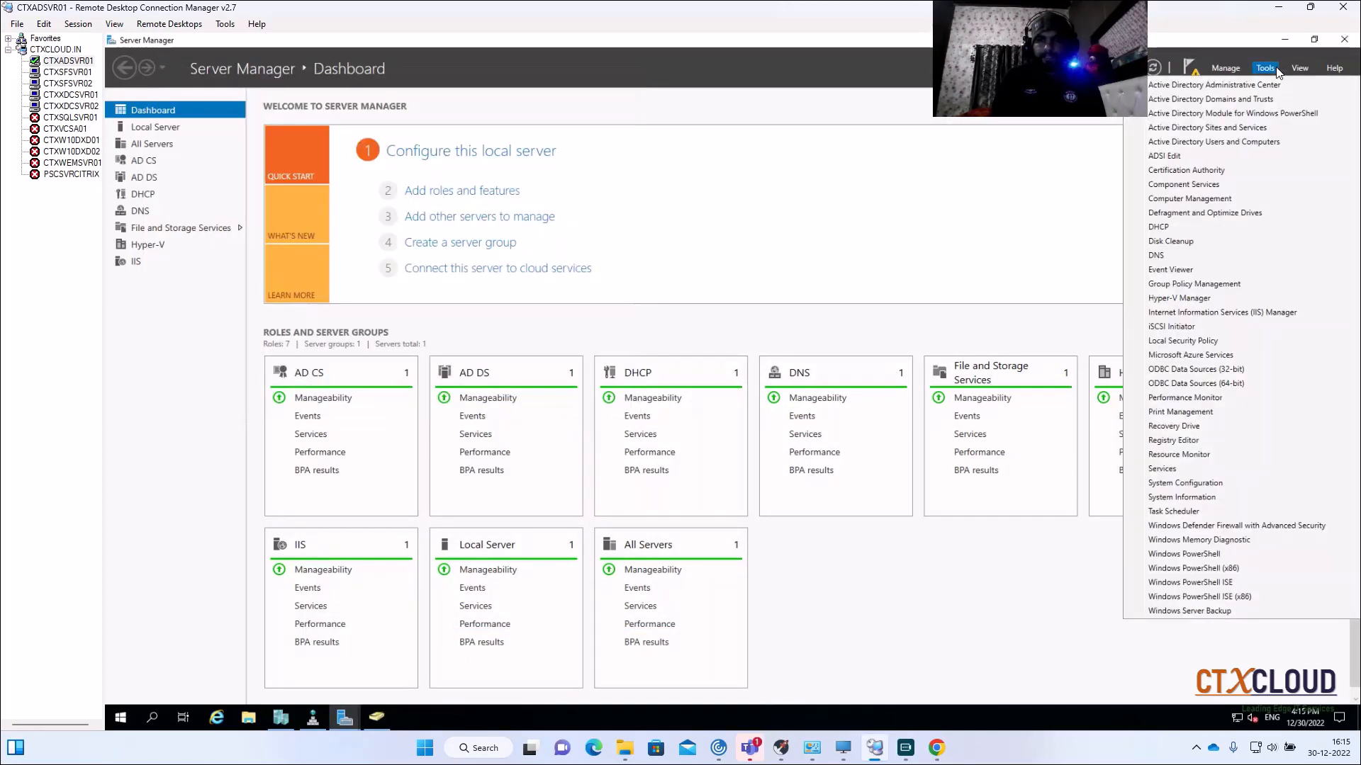
click(1252, 141)
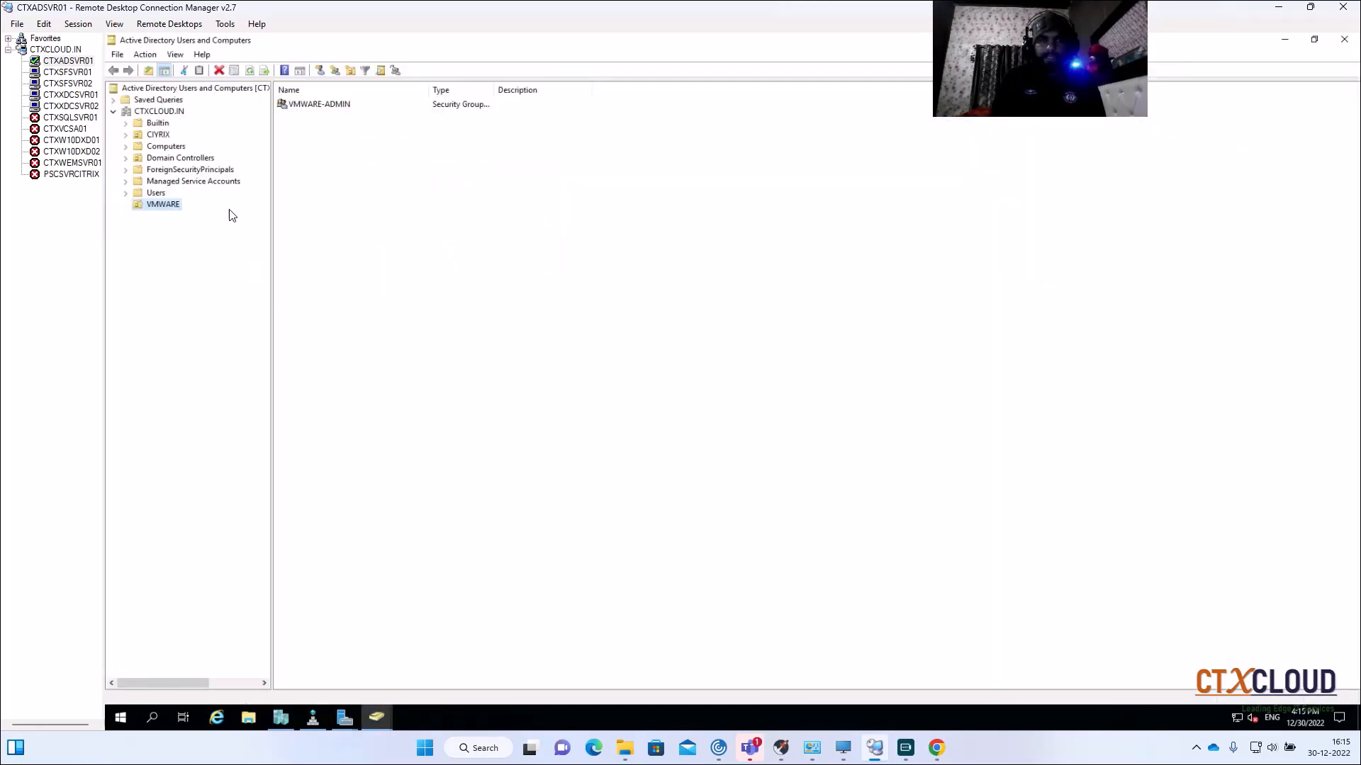
click(158, 123)
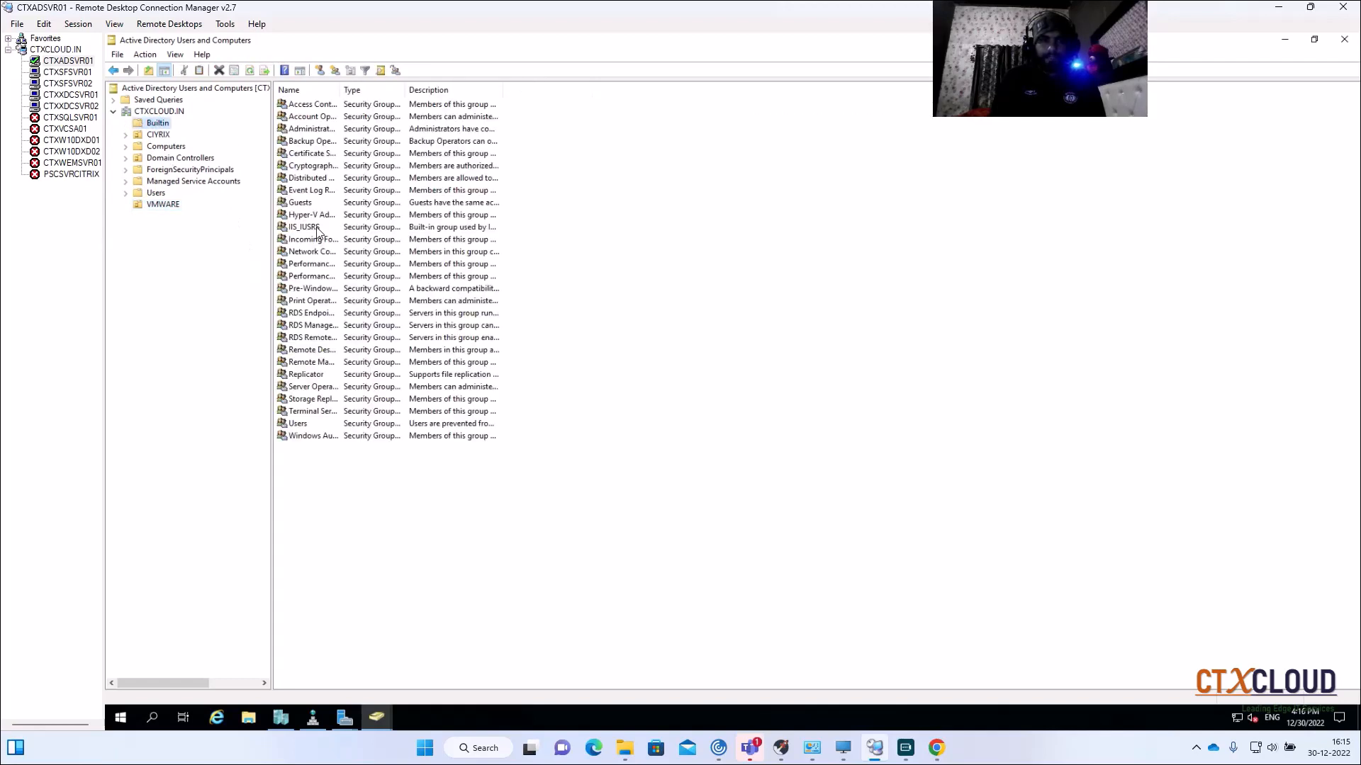
double_click(312, 228)
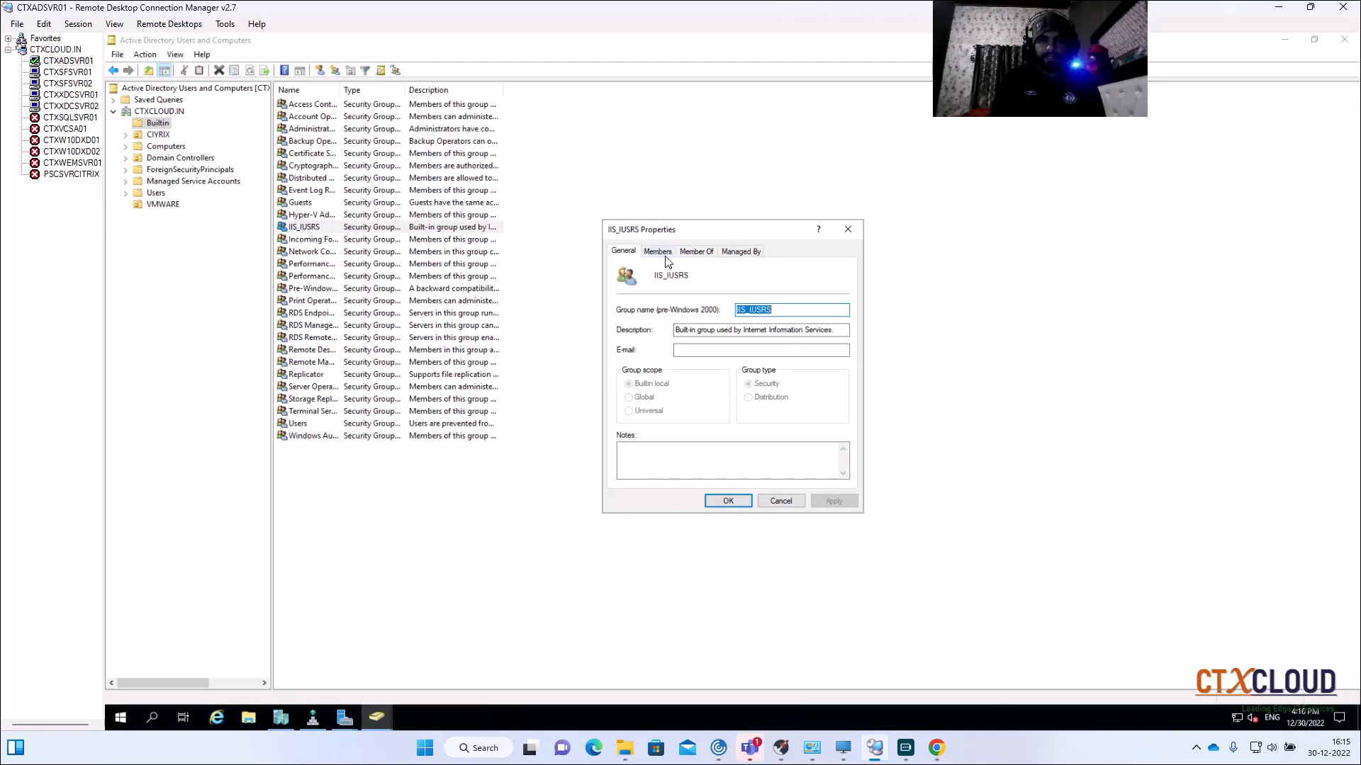
click(667, 259)
click(640, 463)
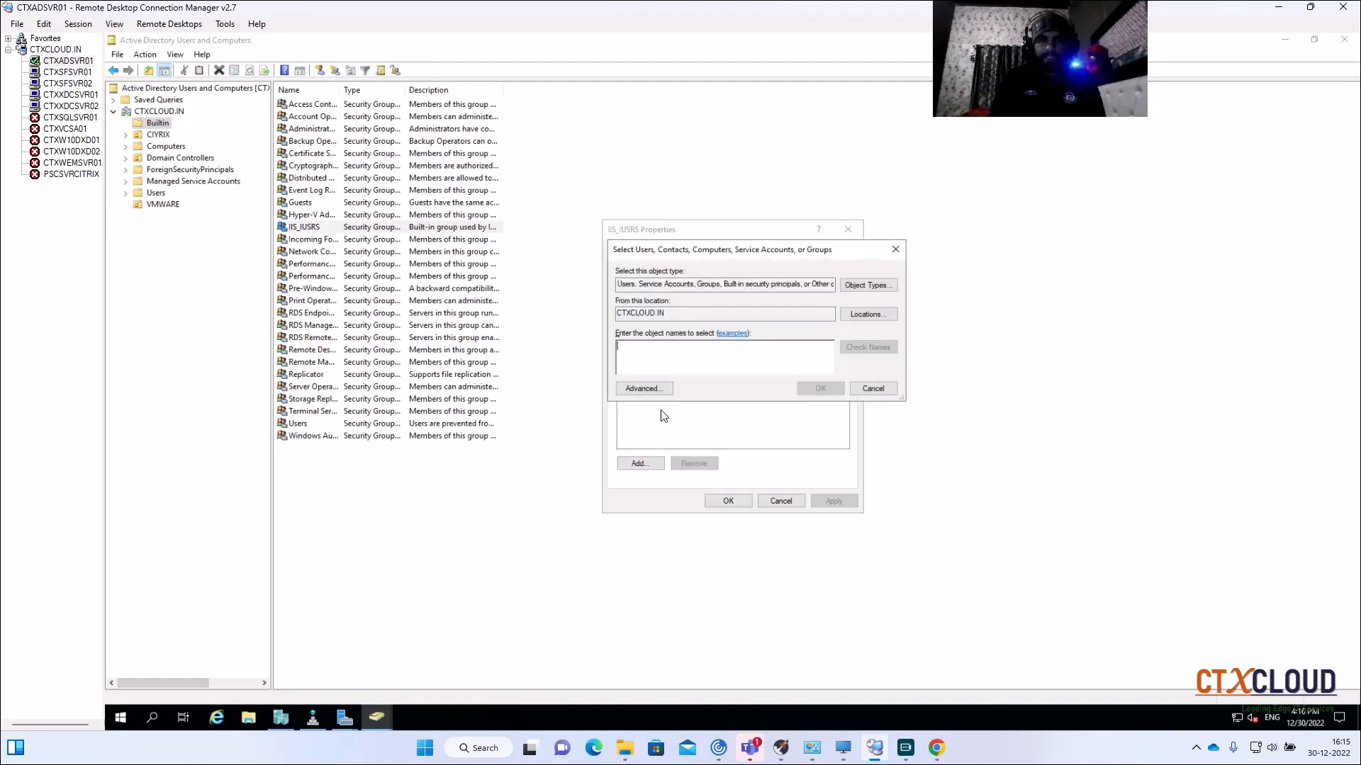
text(admini)
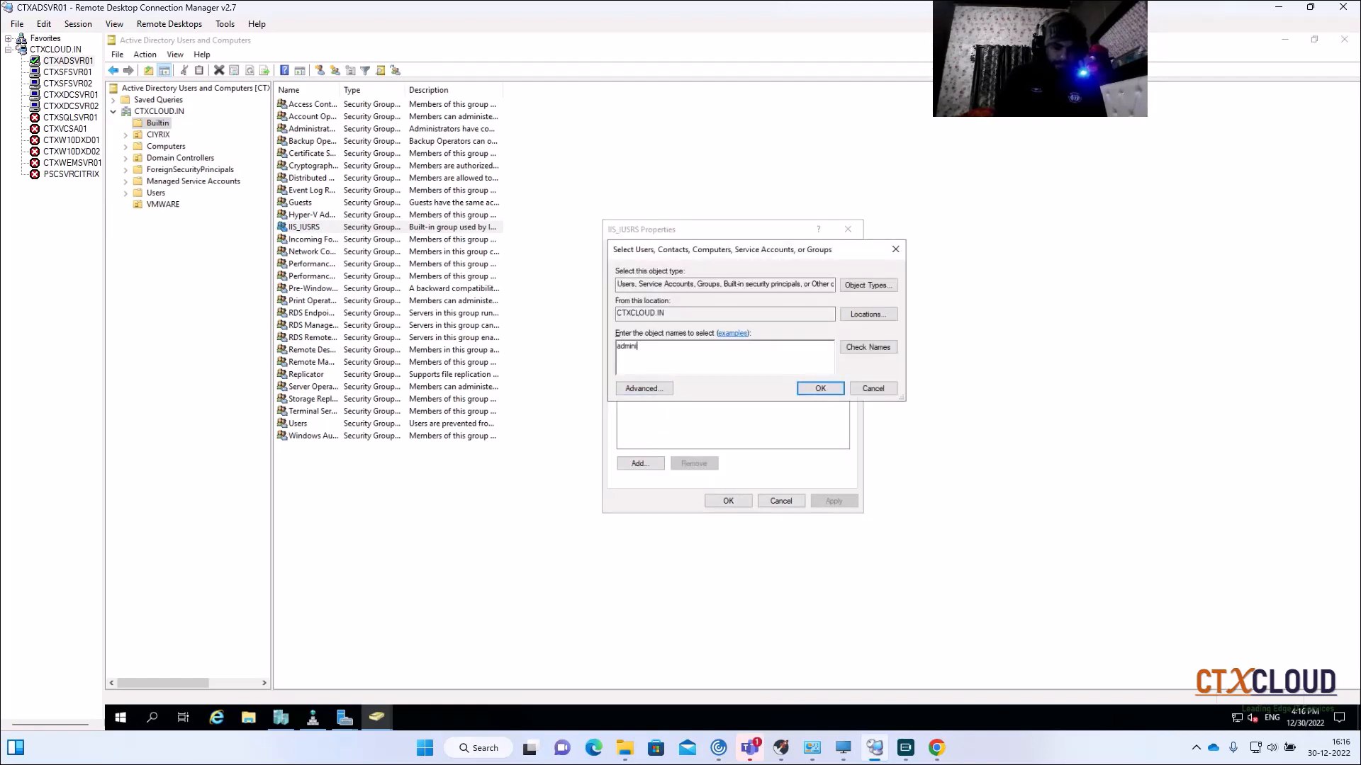
text(strator)
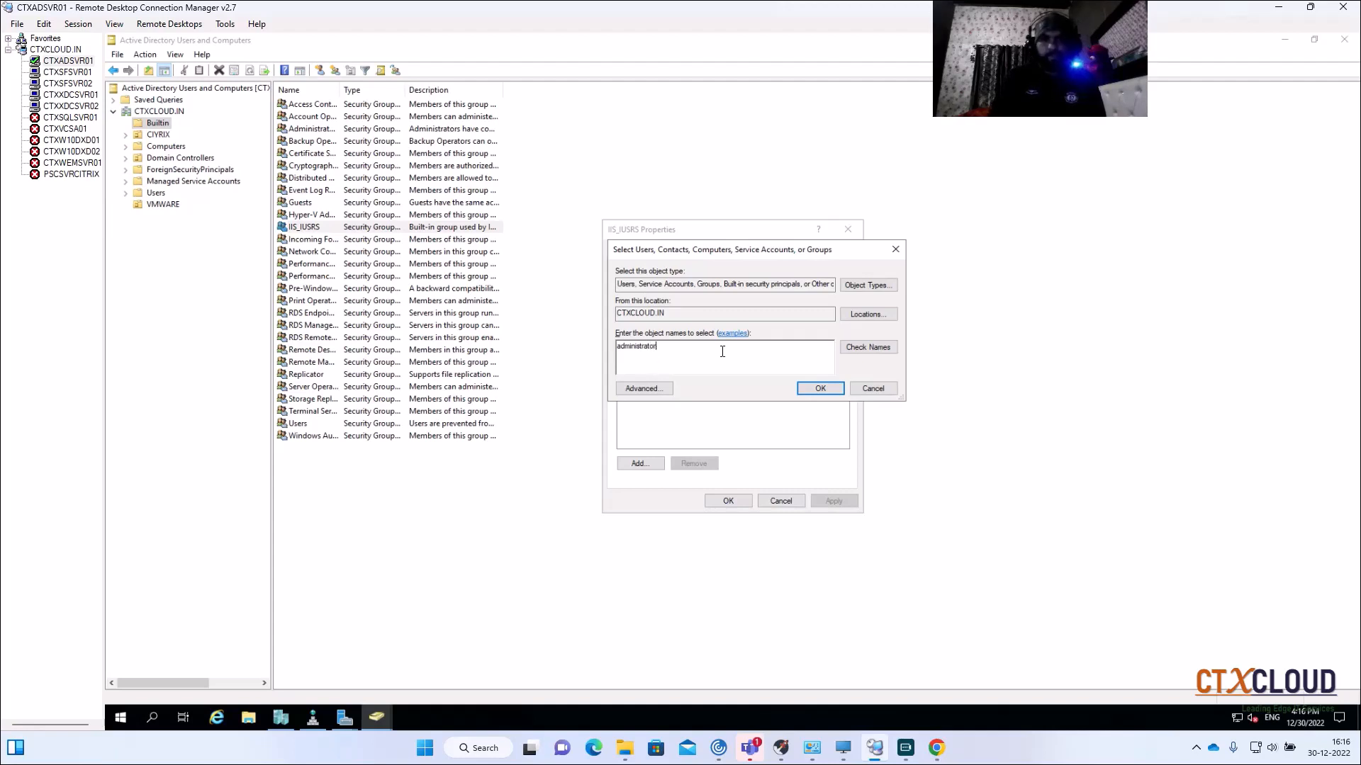
click(870, 347)
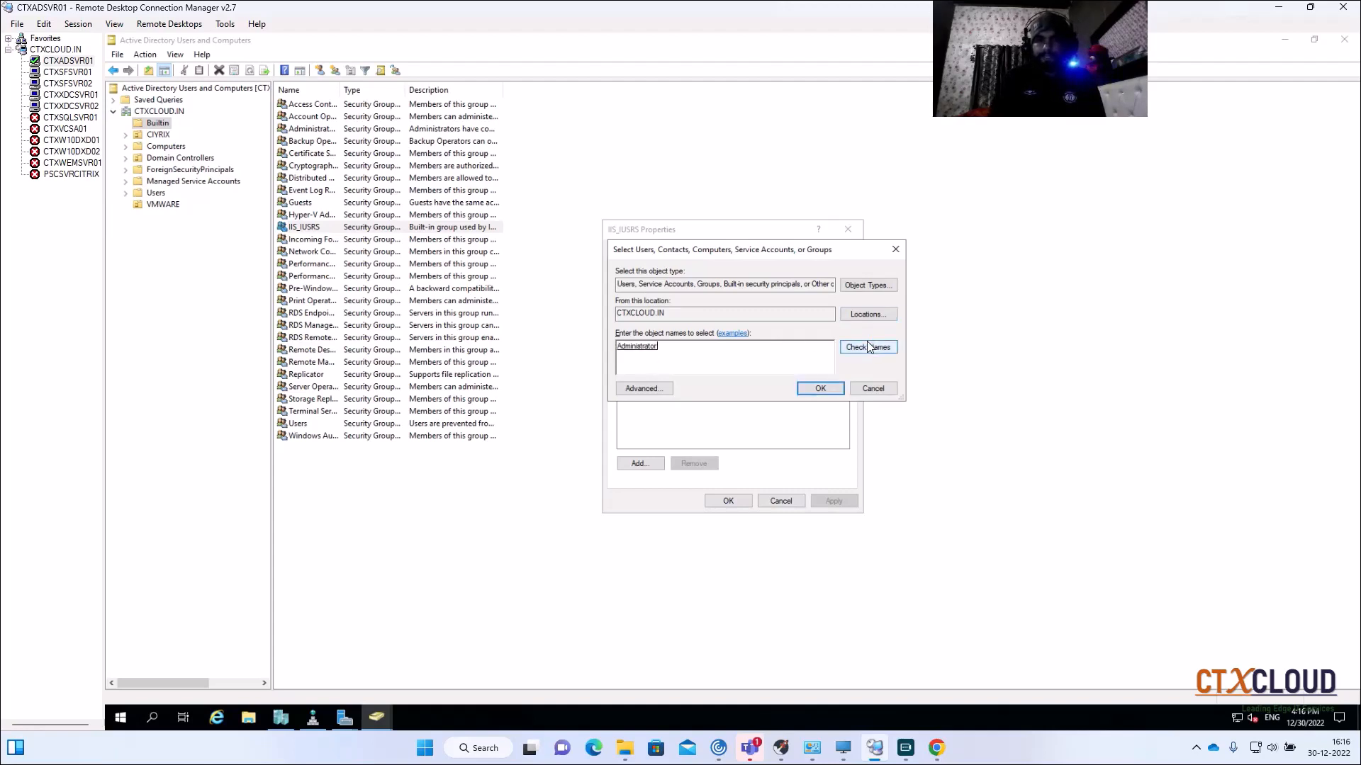
click(820, 388)
click(835, 500)
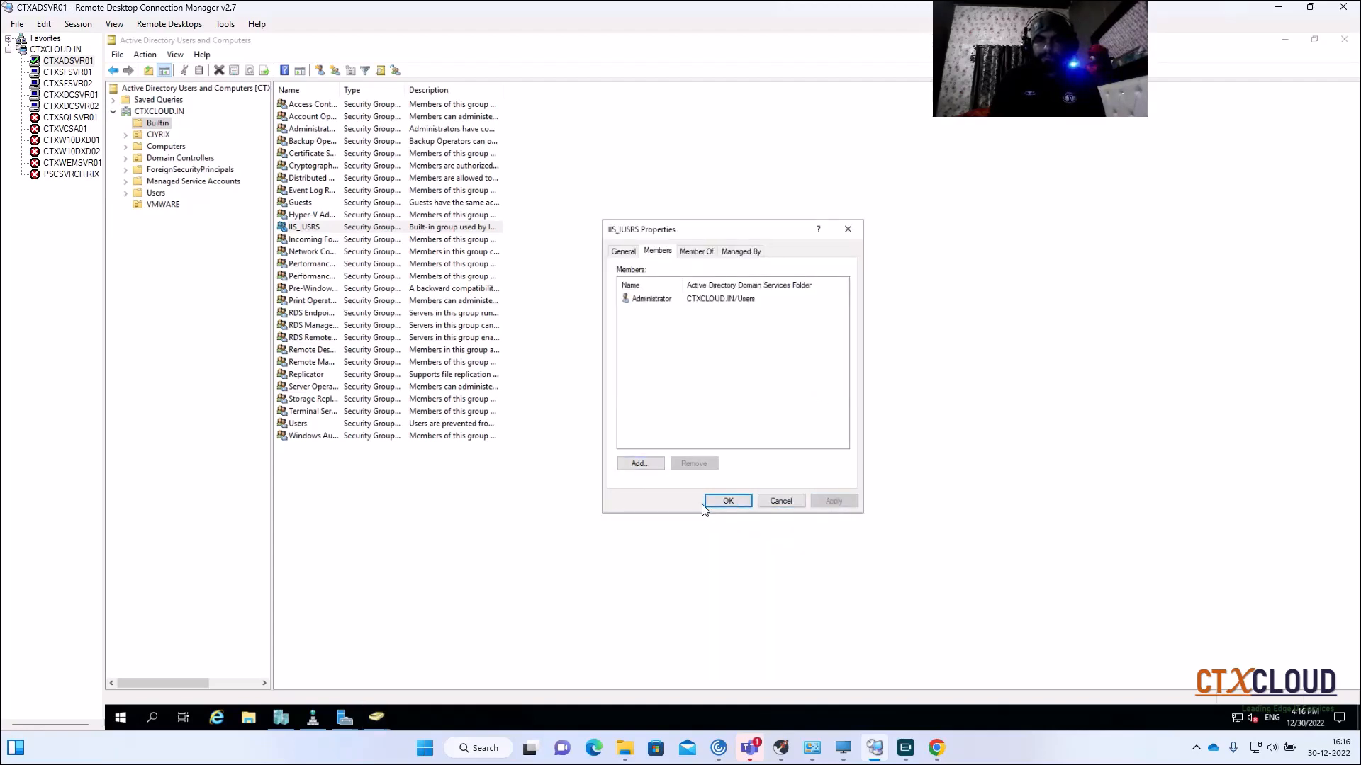
click(728, 501)
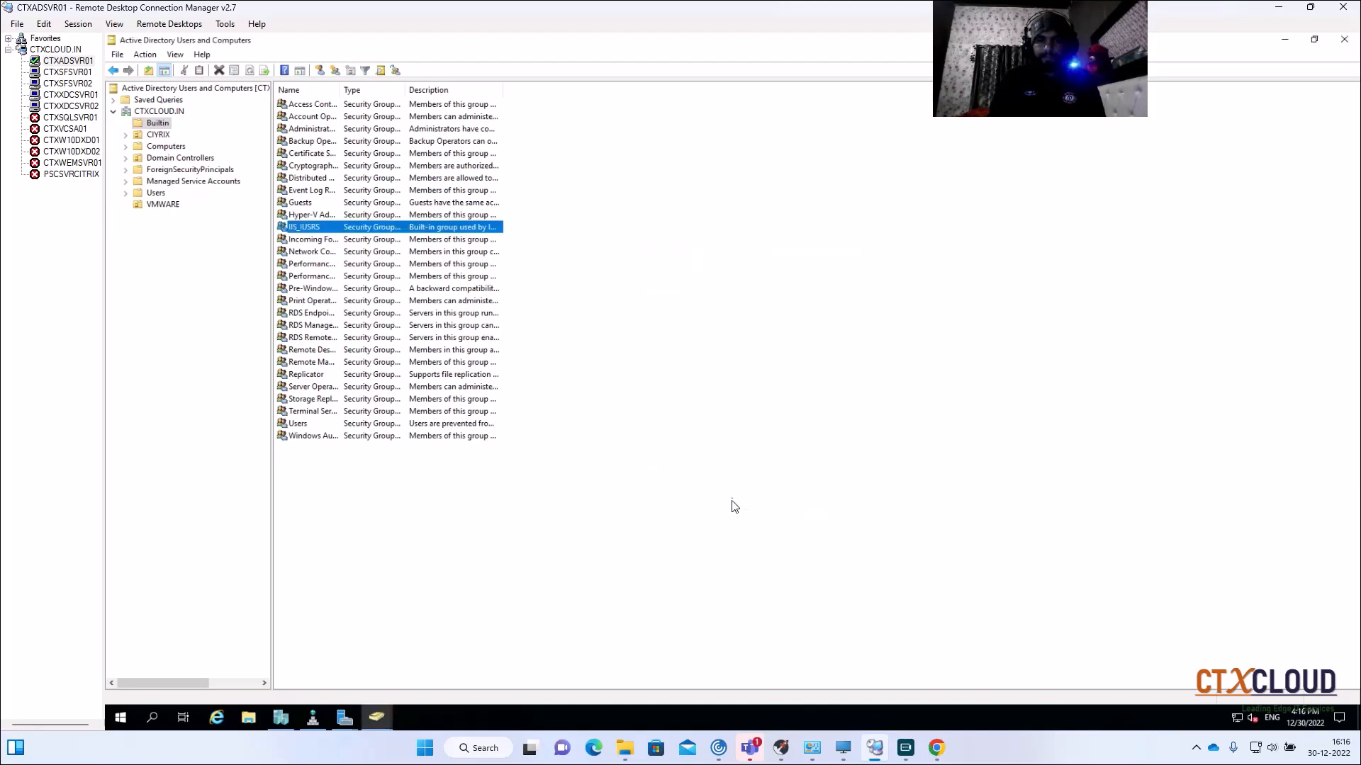
Step: Return to the AD CS Configuration wizard and choose the CES service account
click(375, 719)
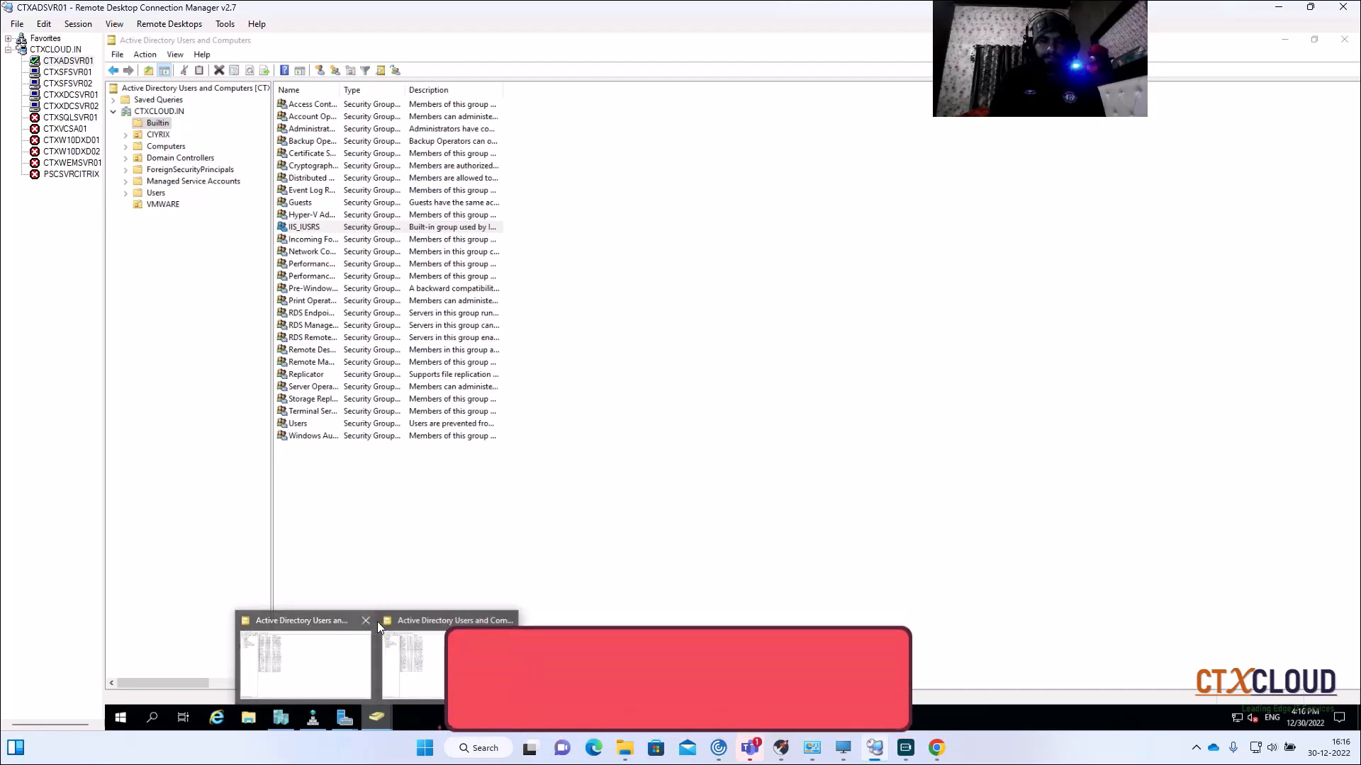
mouse_move(345, 719)
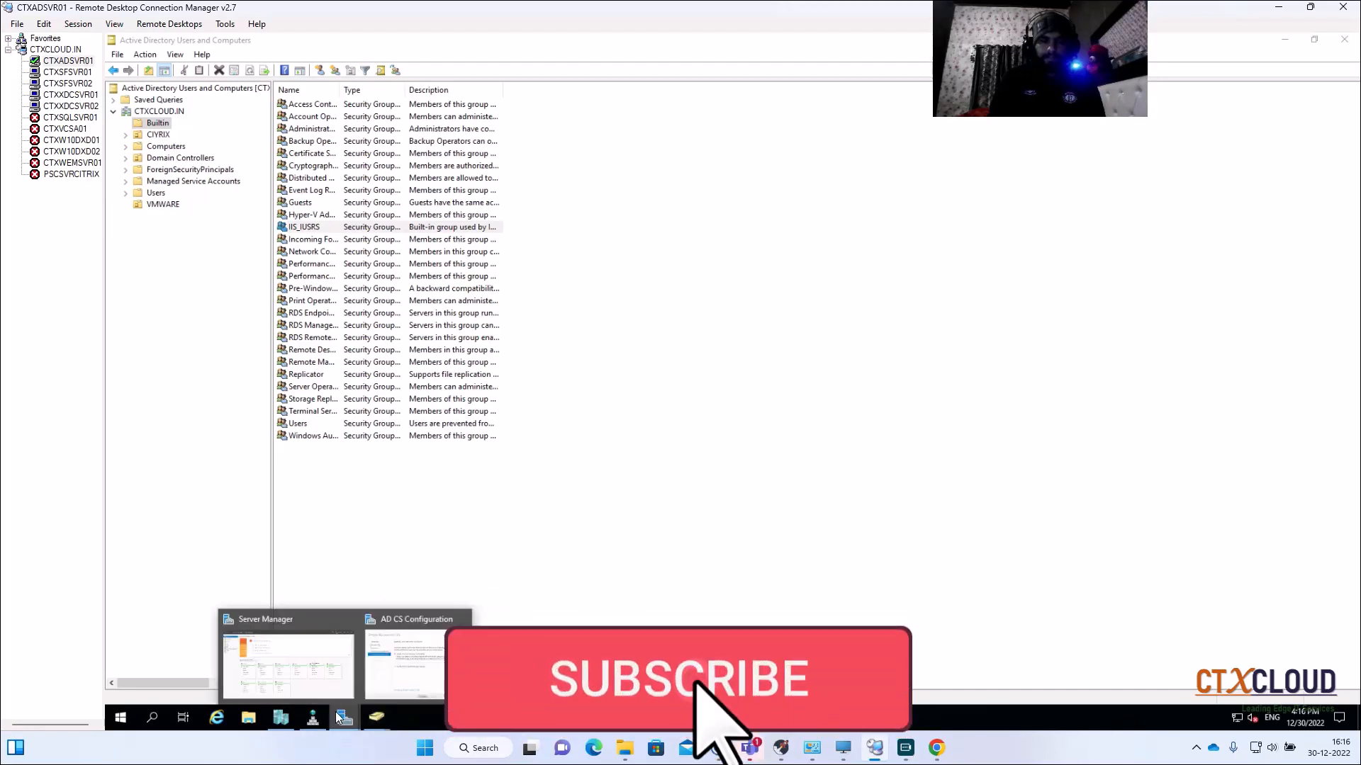
click(407, 672)
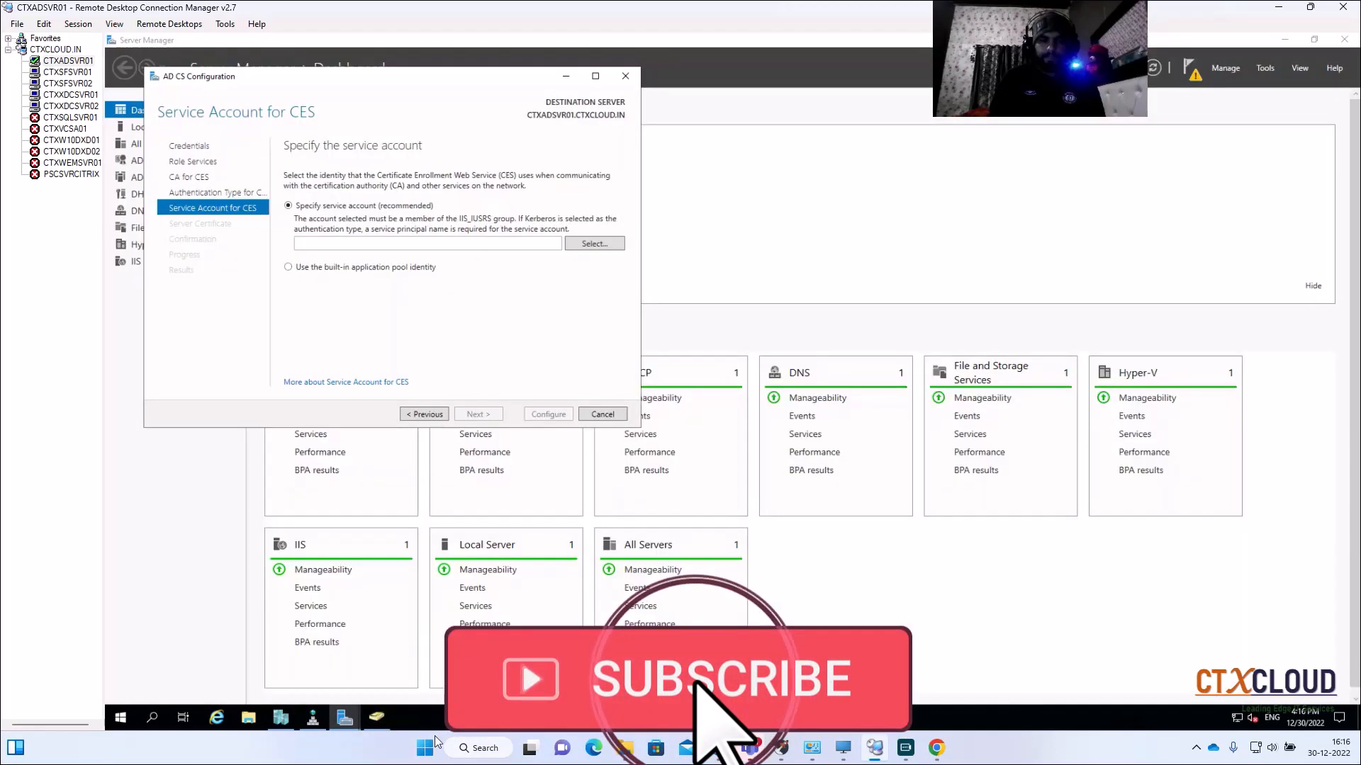
click(590, 245)
Step: Enter ctxcloud\administrator and its password as the CES service account credentials
text(ct)
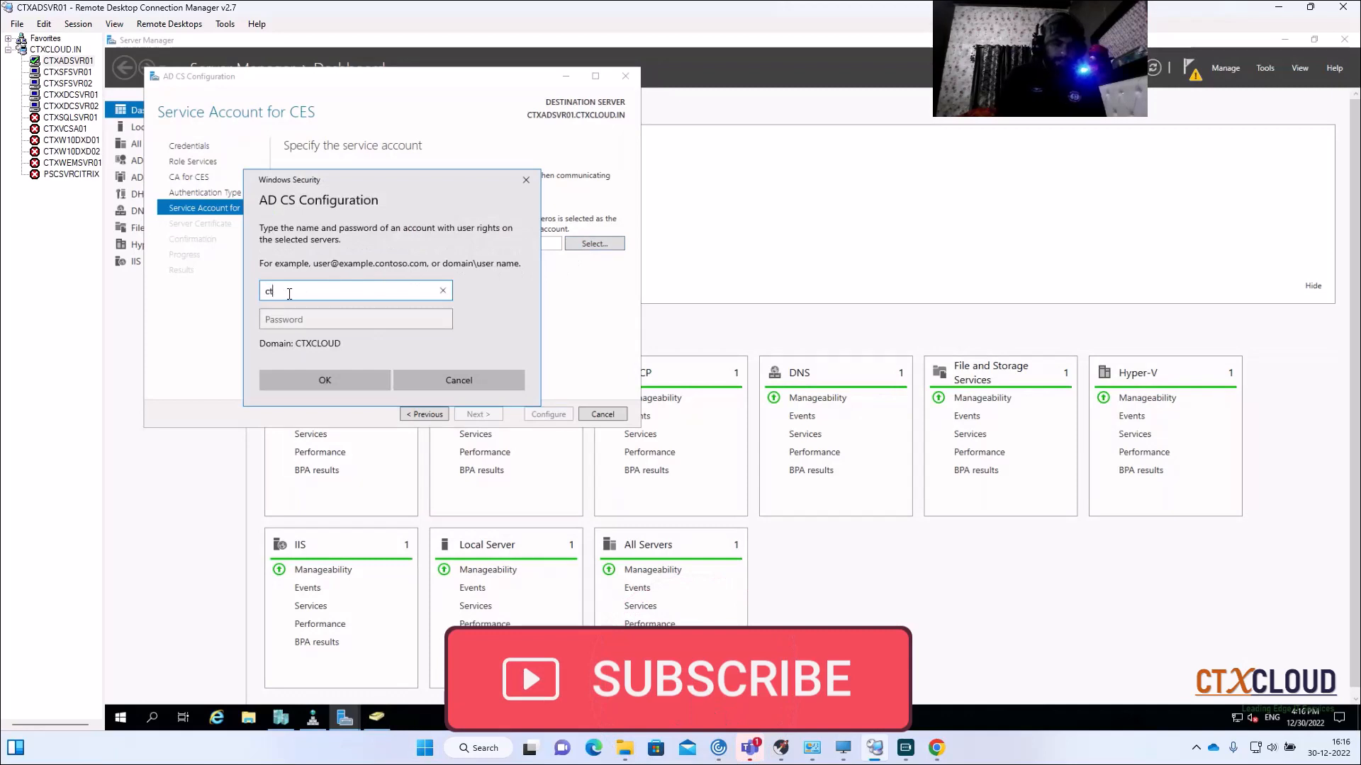
text(xcloud\a)
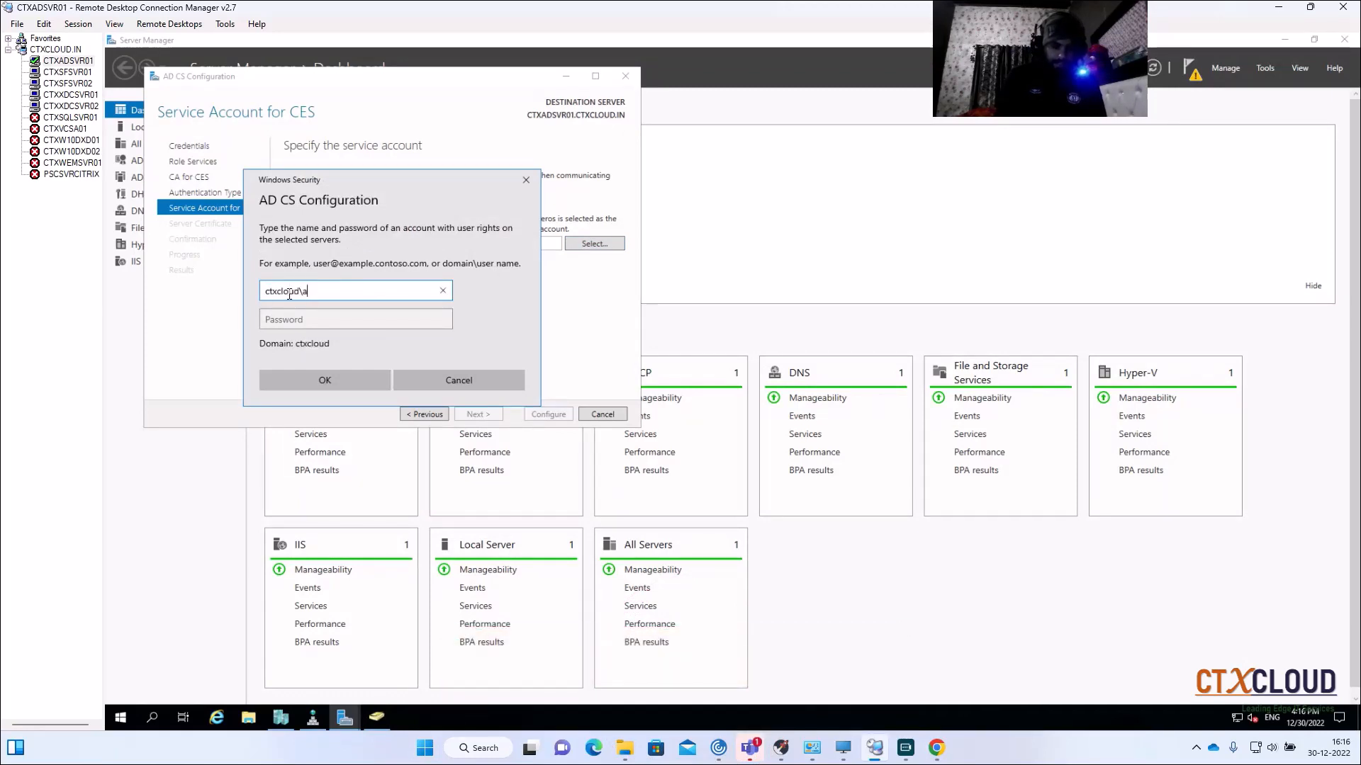
text(dministrator)
key(Tab)
text(•••••)
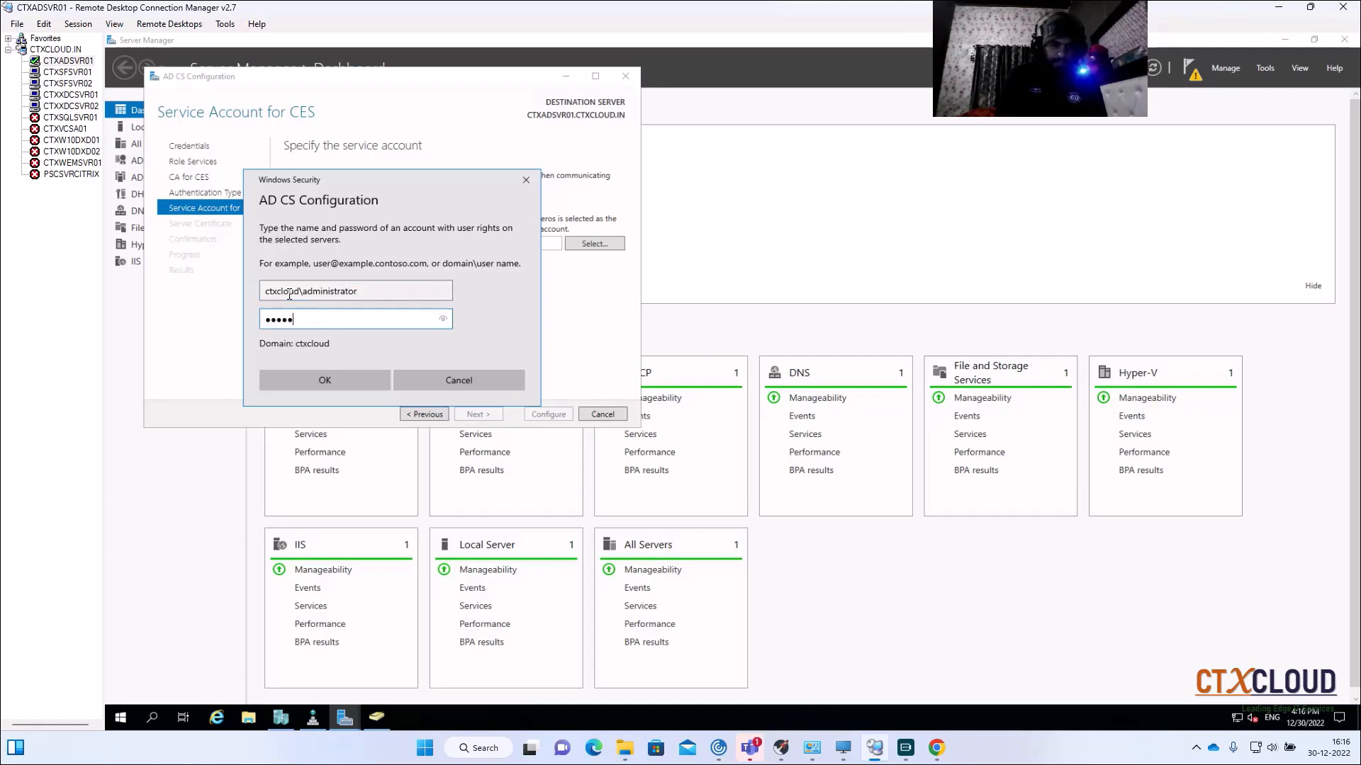
text(••••••)
key(Return)
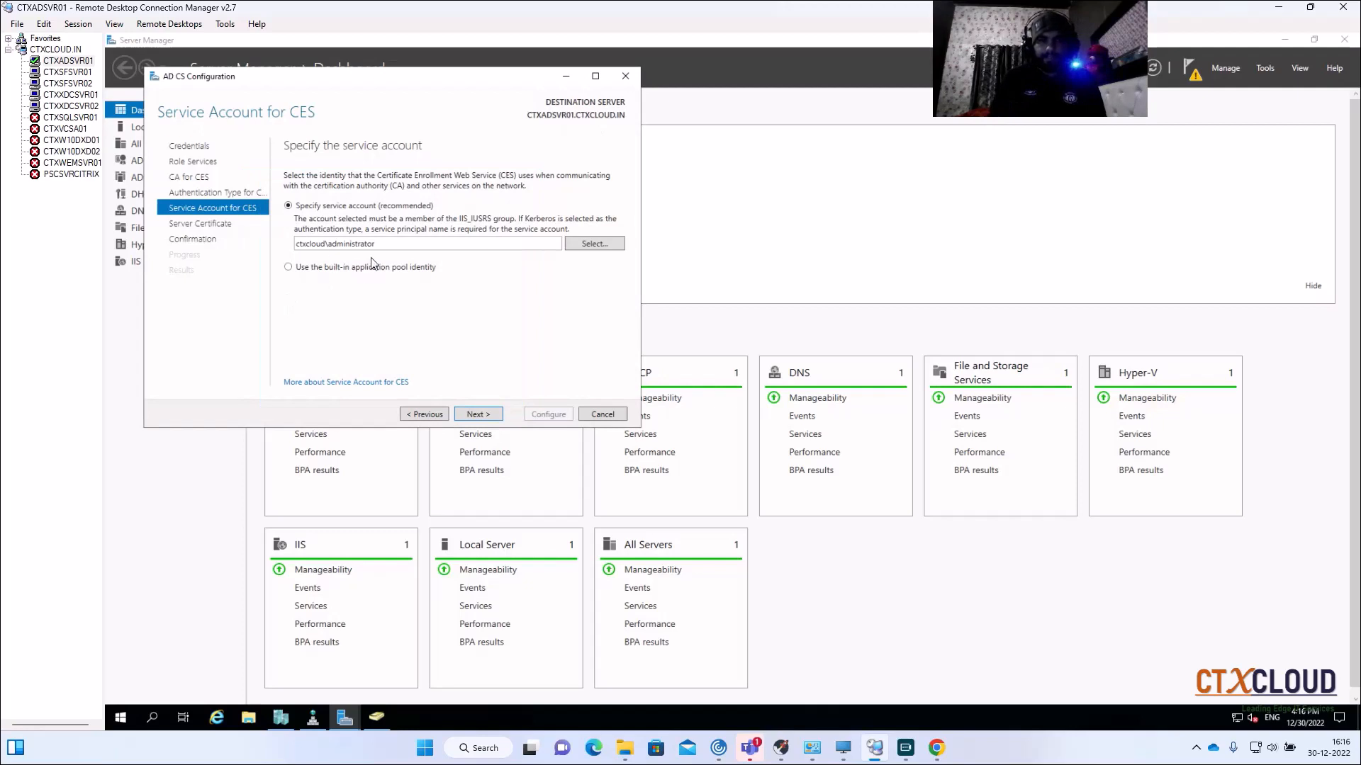
Step: Choose the CTXCLOUD-CTXADSVR01-CA certificate for SSL and start configuring the web services
click(479, 416)
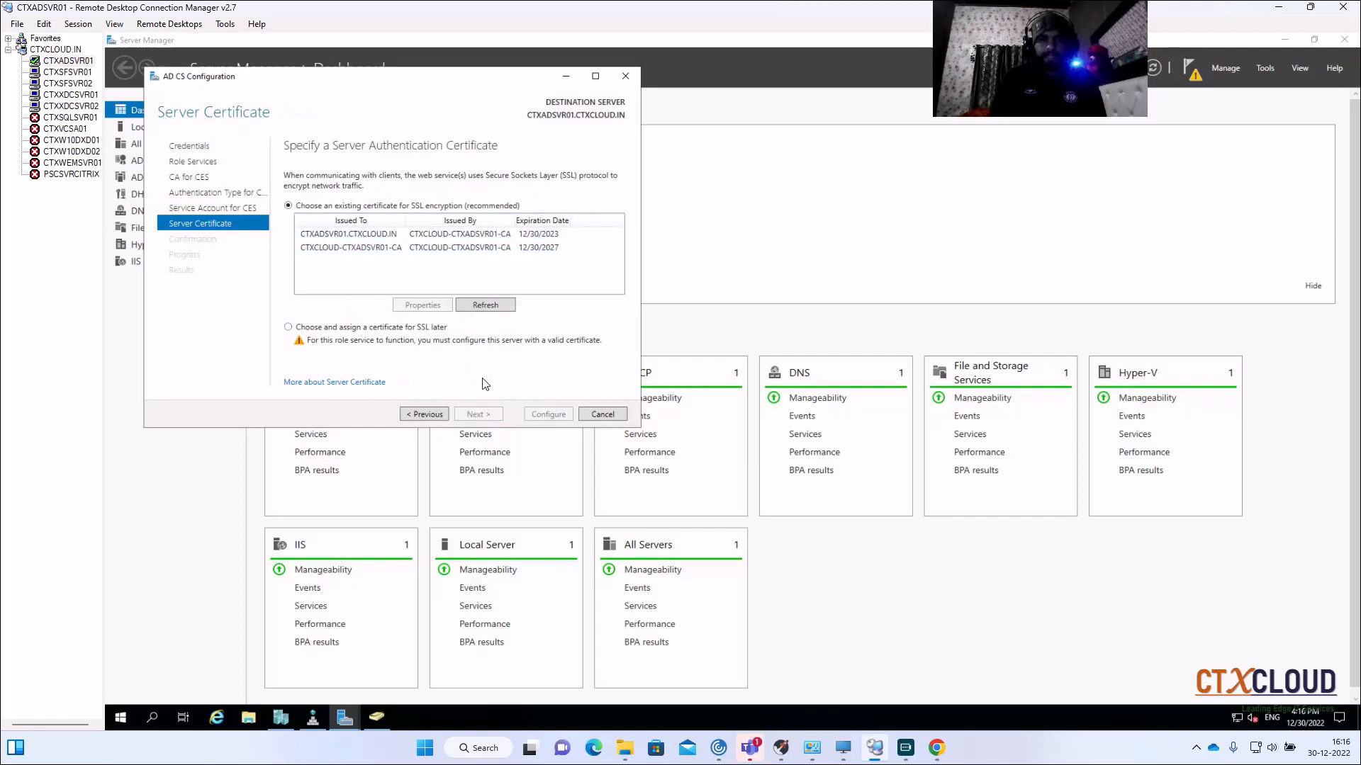
click(362, 240)
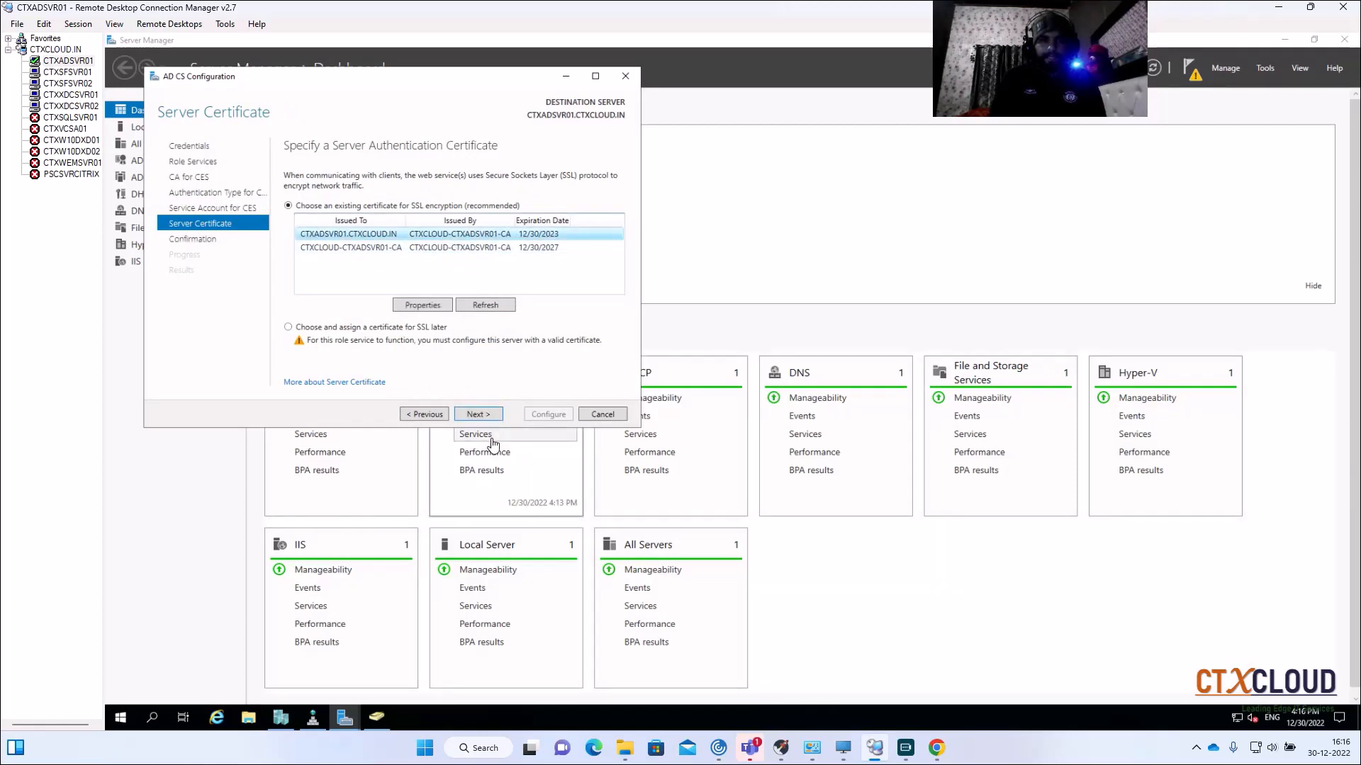
click(469, 248)
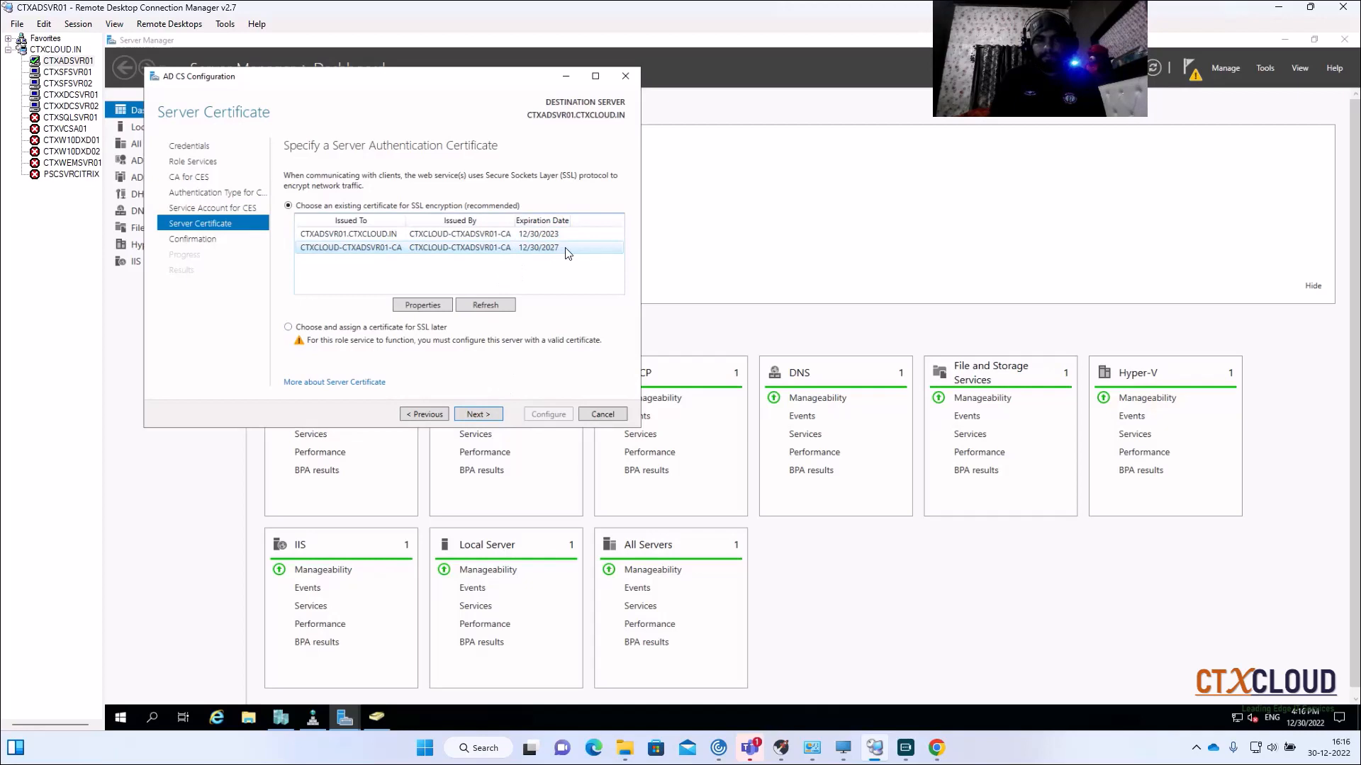
click(487, 416)
click(552, 415)
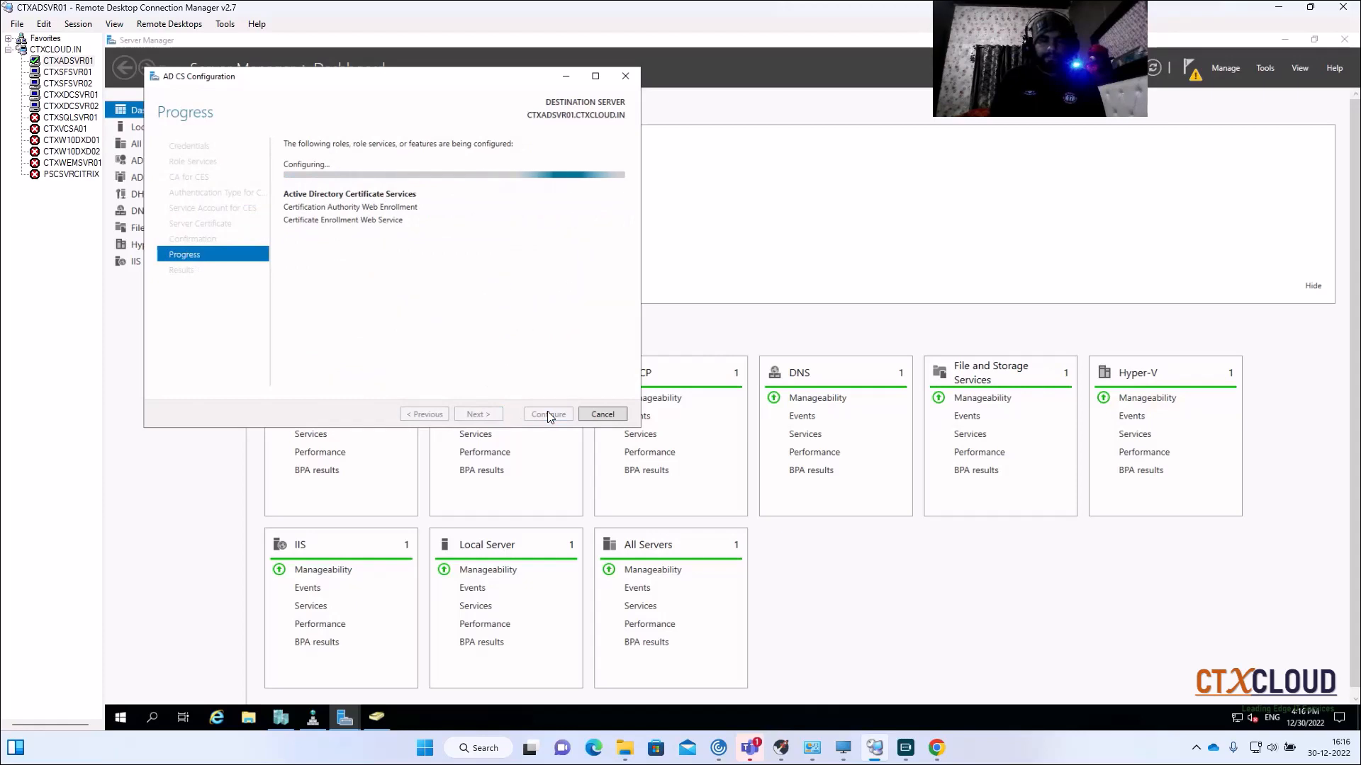
Step: Close the AD CS Configuration wizard, refresh the Server Manager dashboard, and switch to Chrome
click(547, 414)
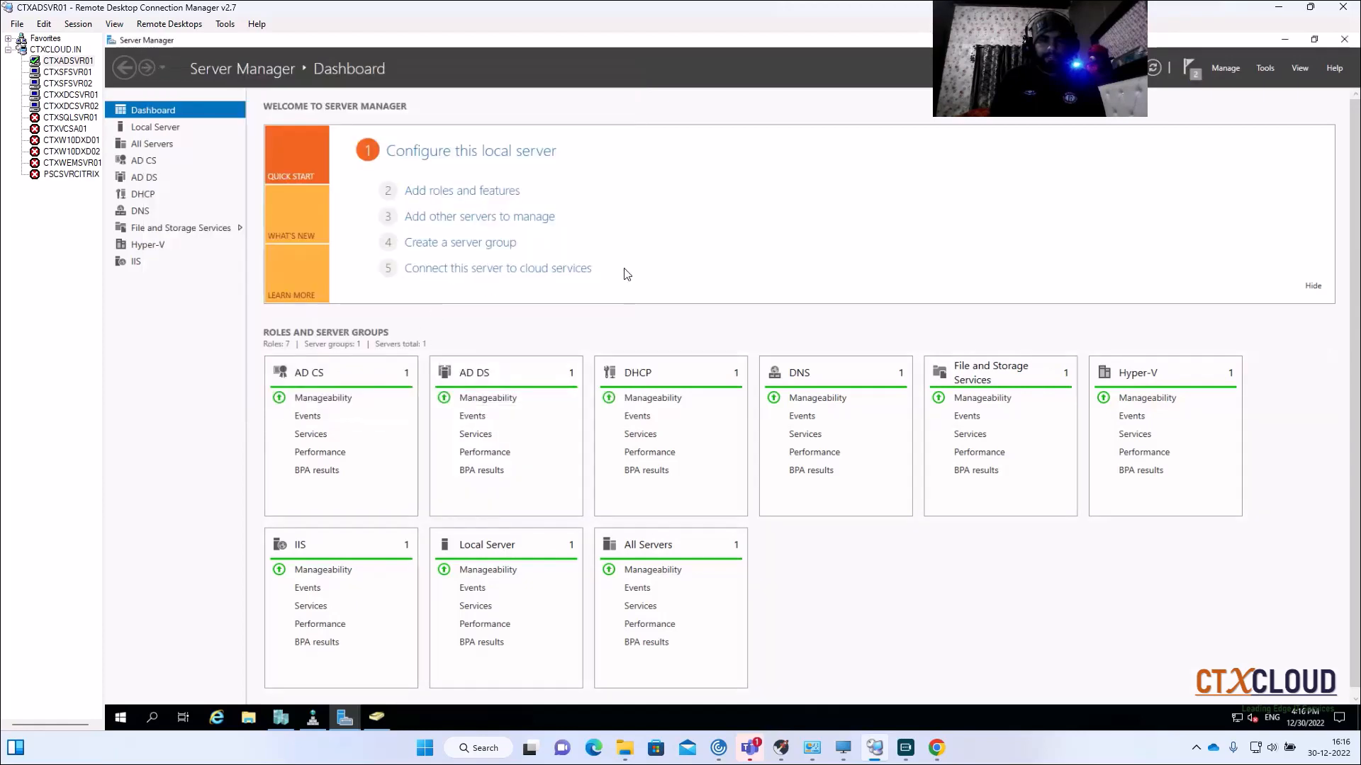
click(1160, 72)
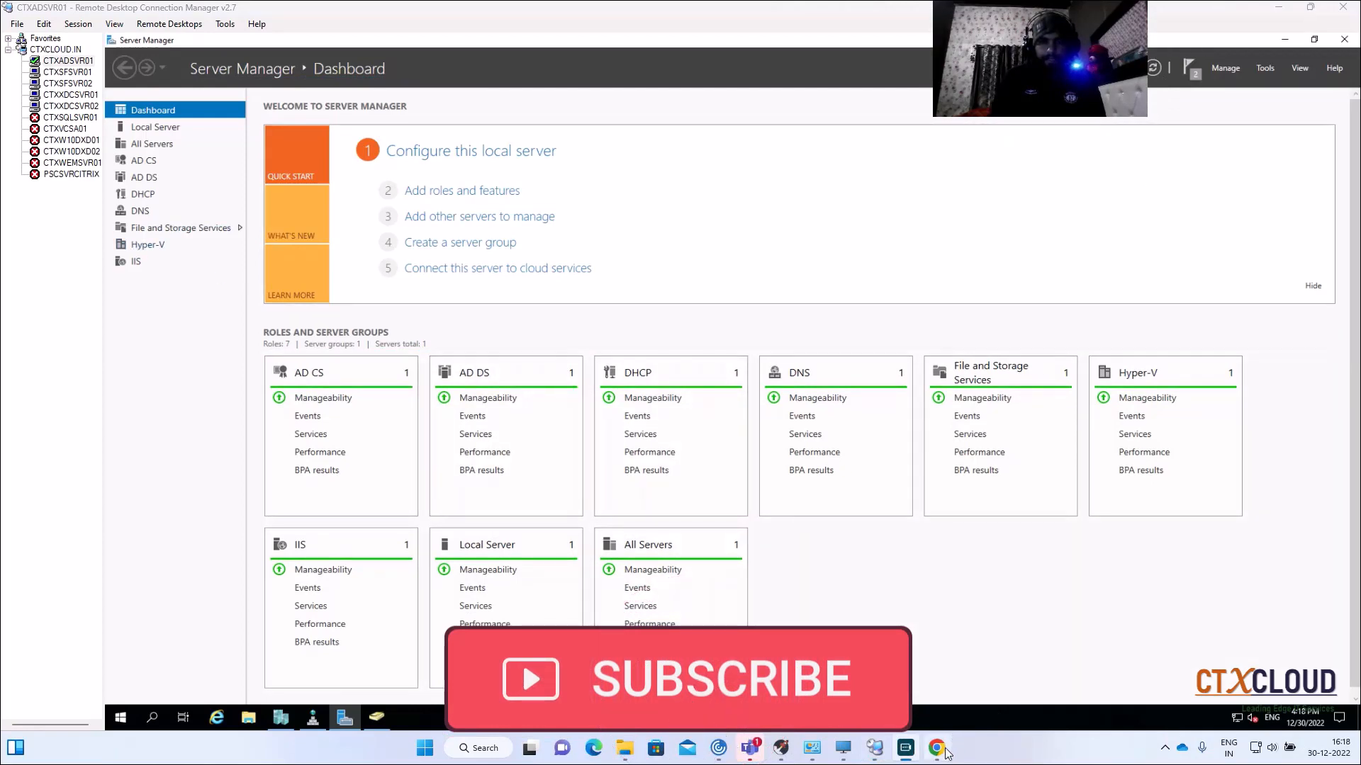
mouse_move(937, 750)
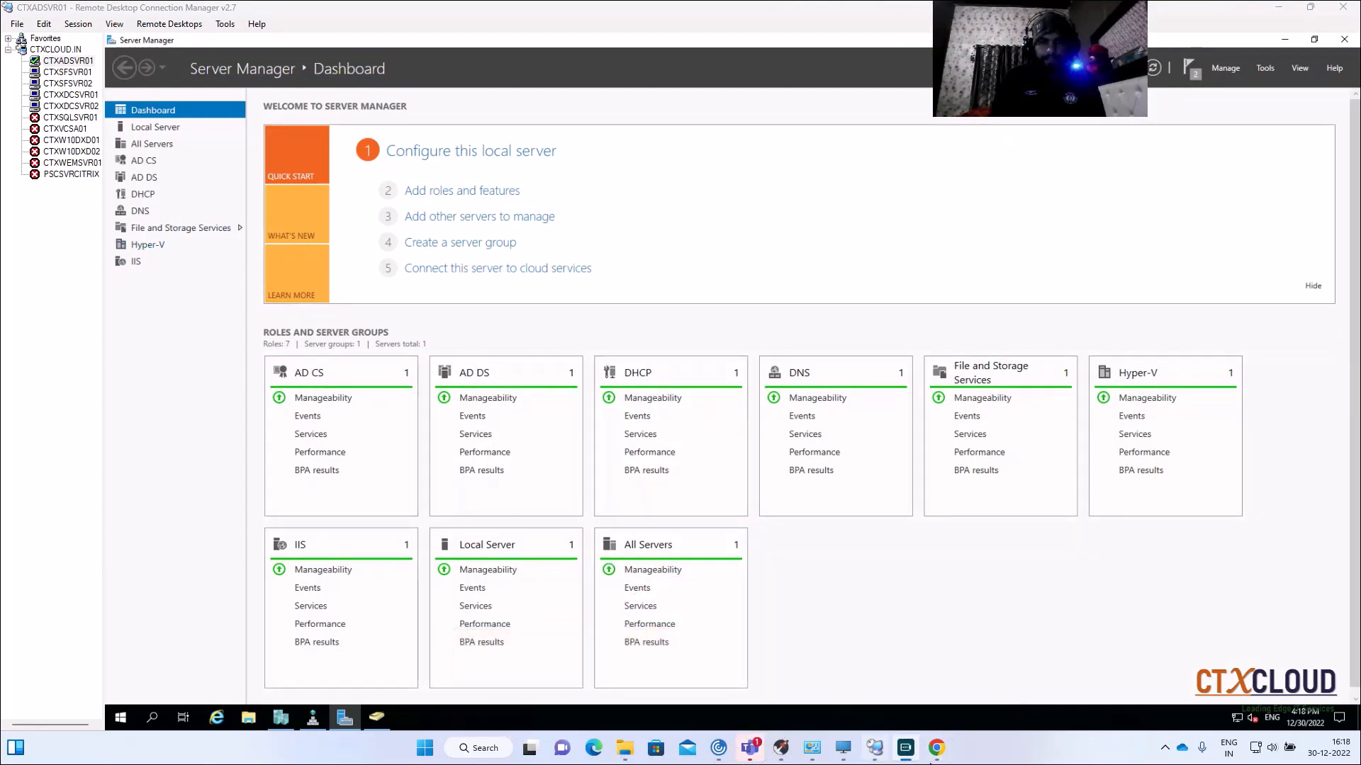
click(936, 748)
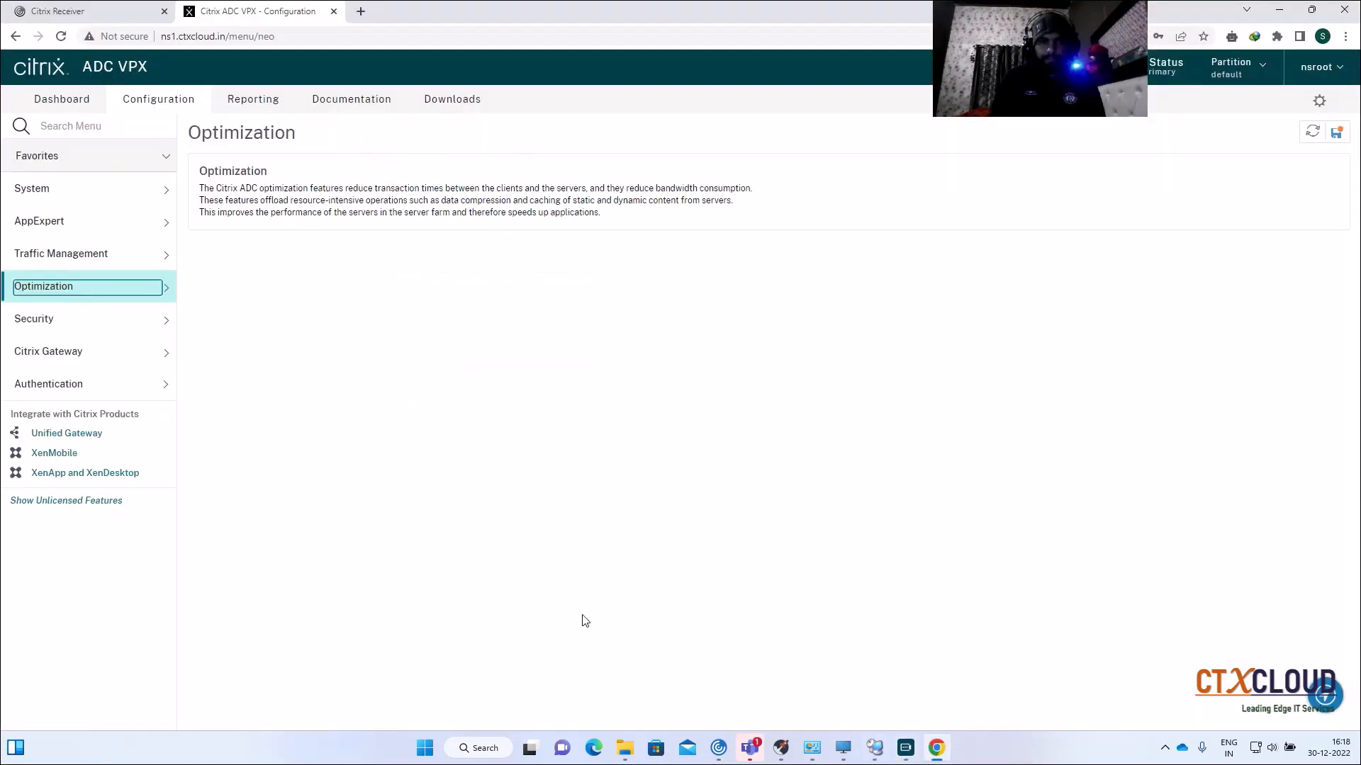
click(361, 11)
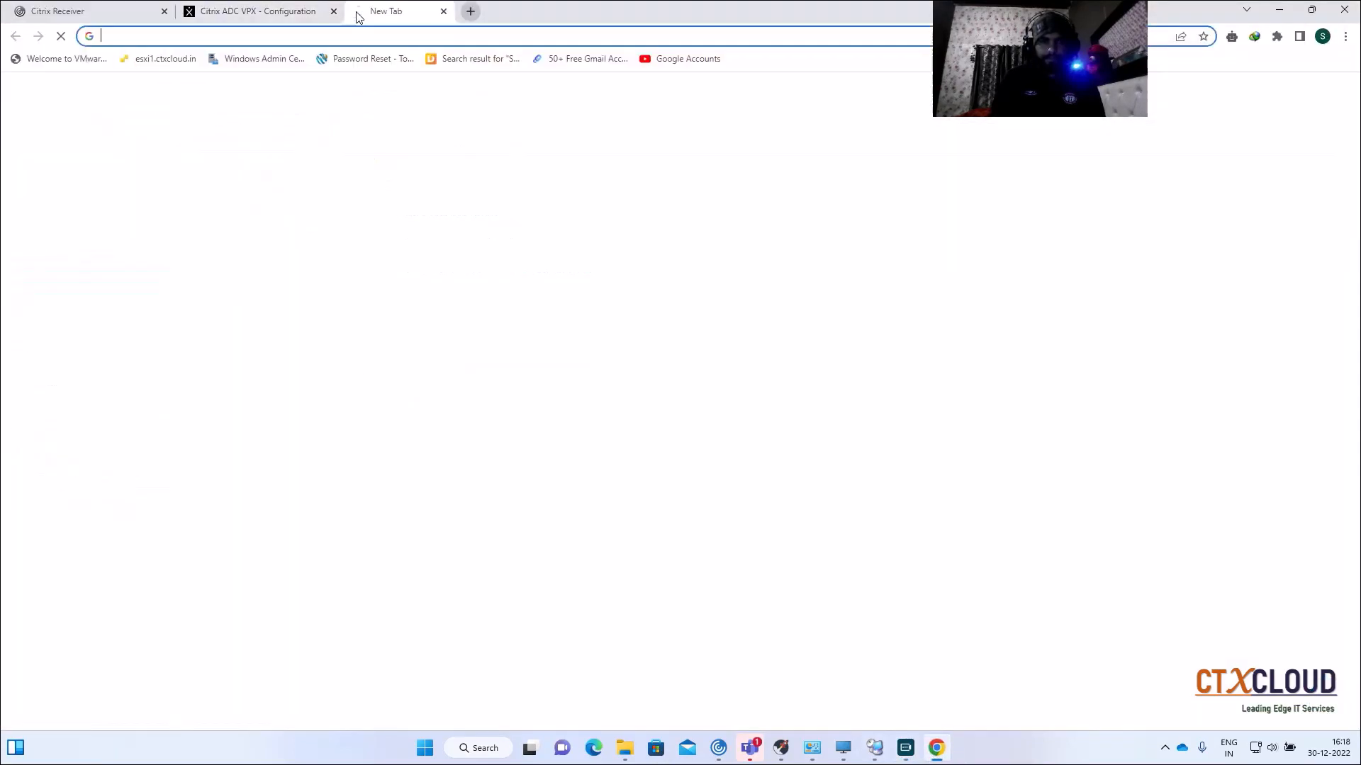
click(270, 37)
text(h)
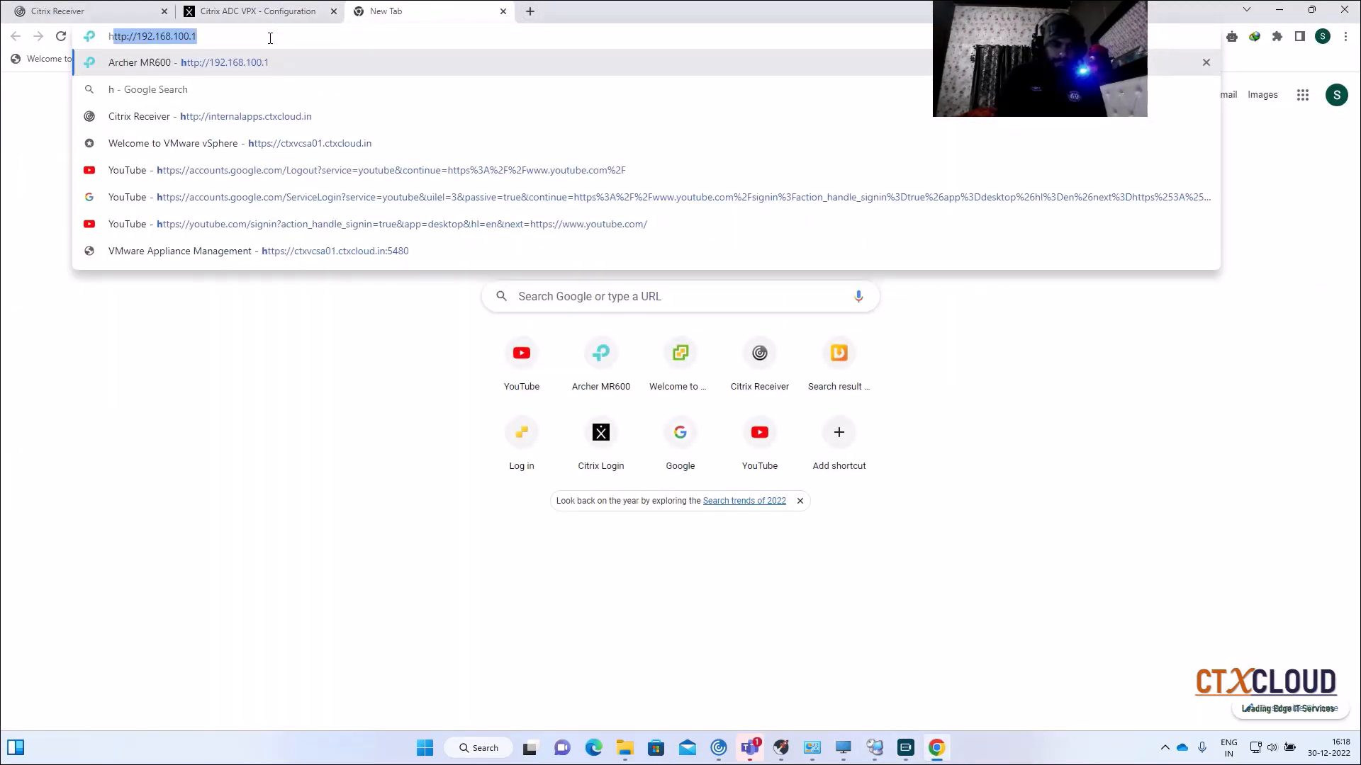
text(ttps://)
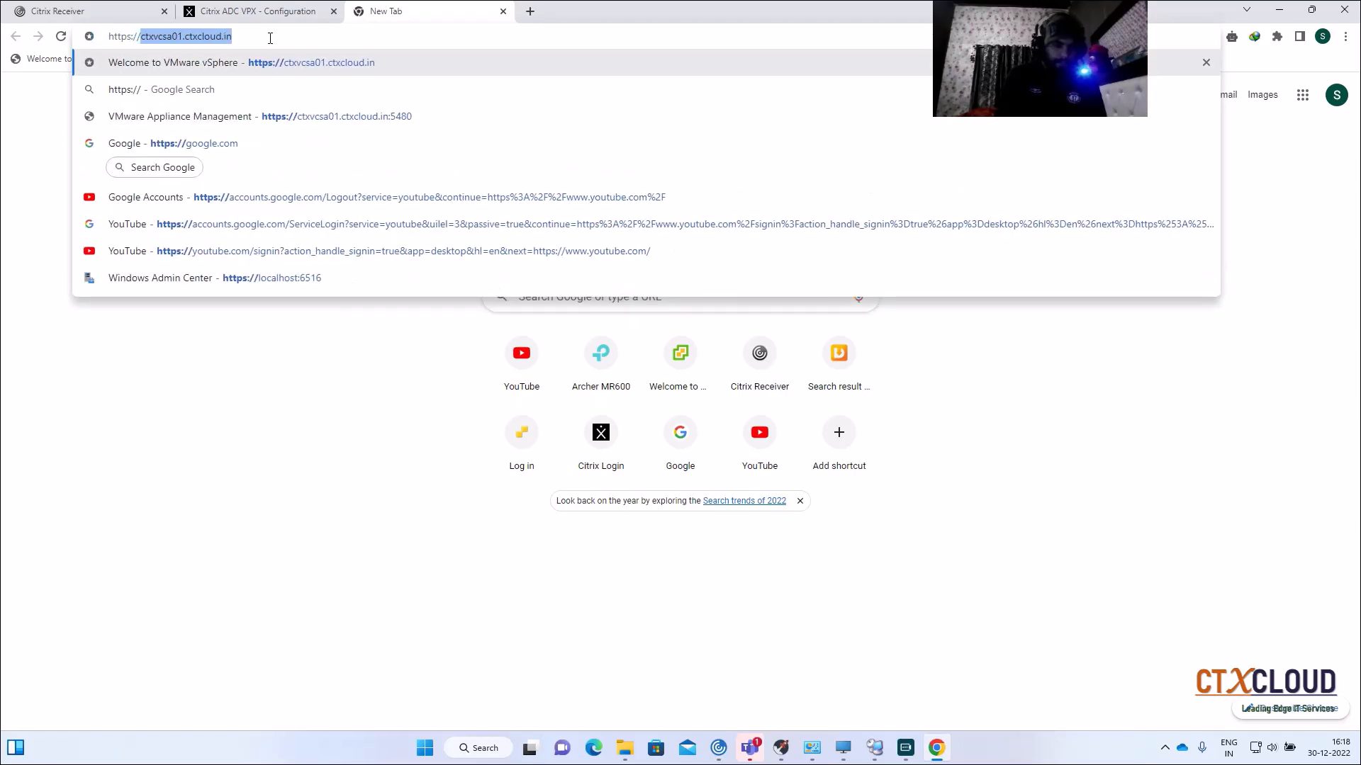
text(c)
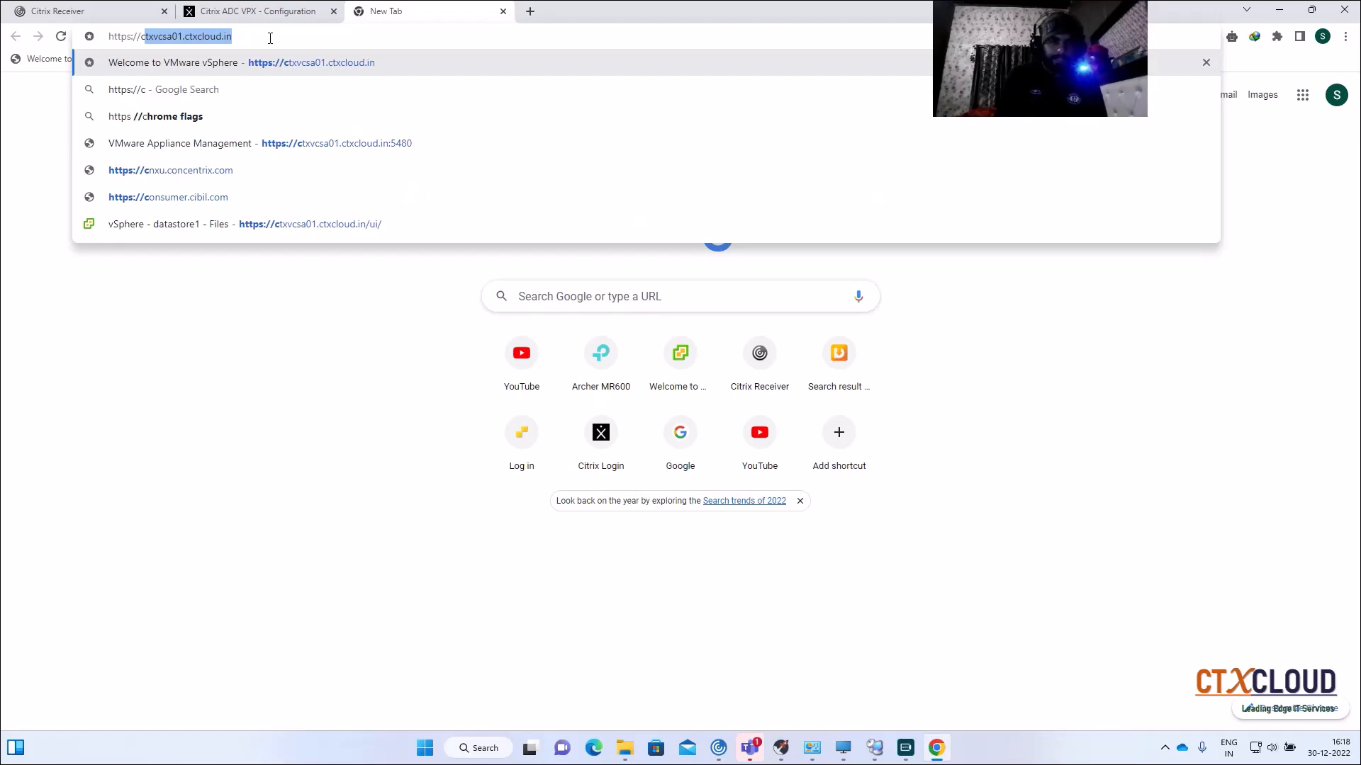
text(tx)
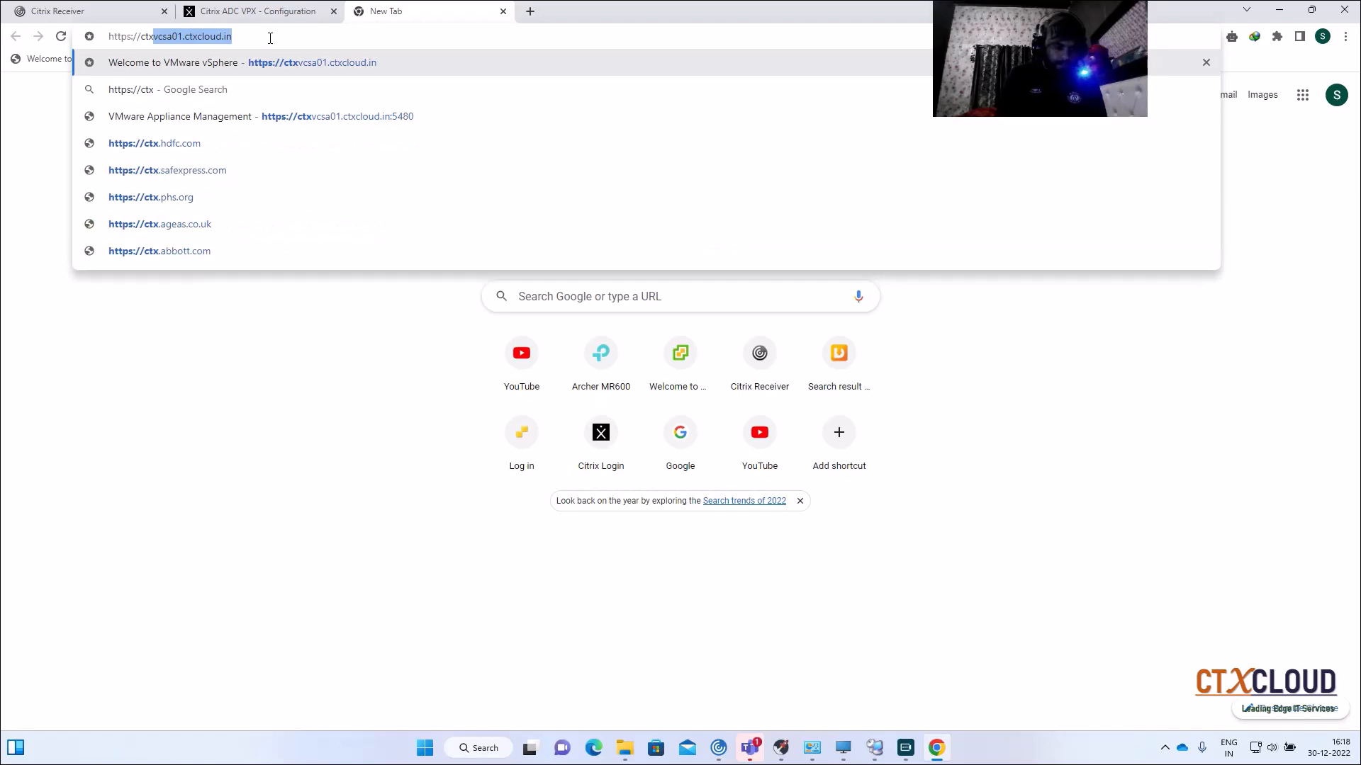
text(adsvr)
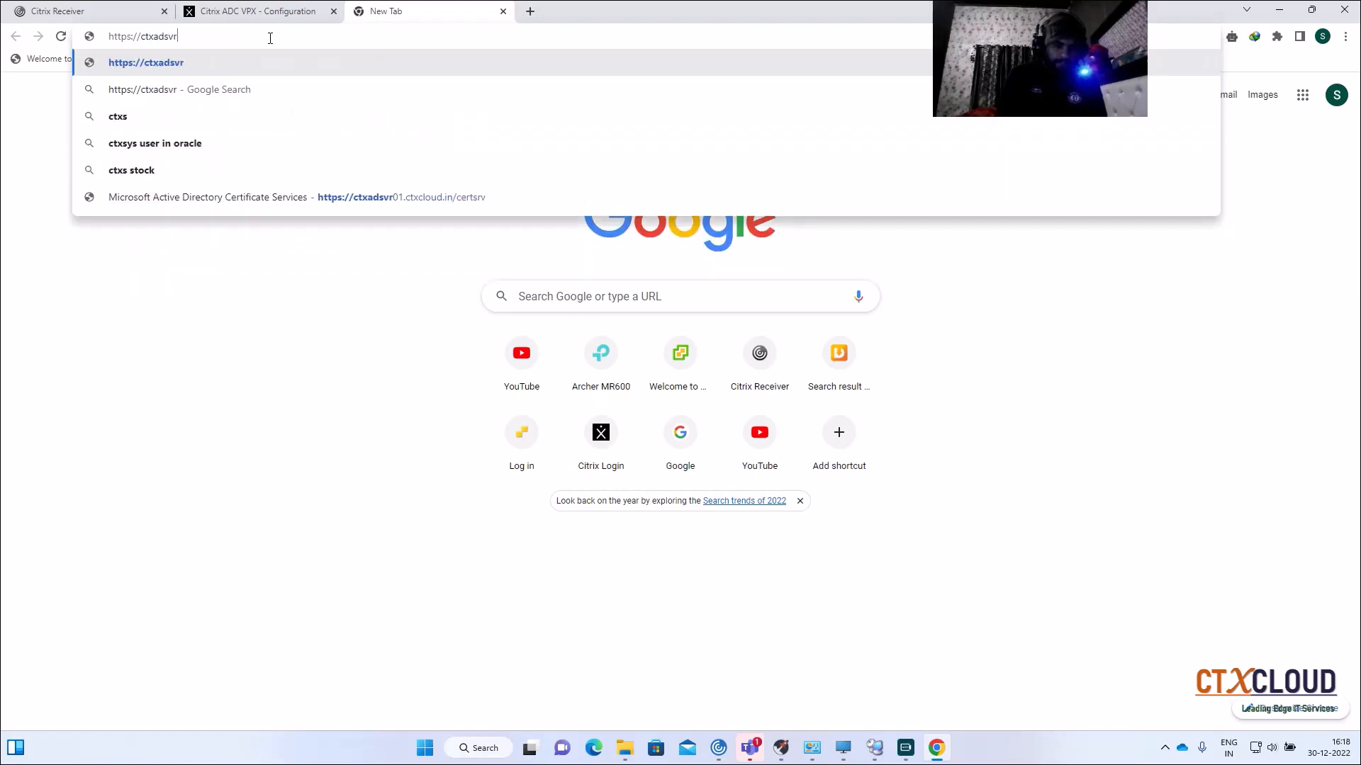
text(0)
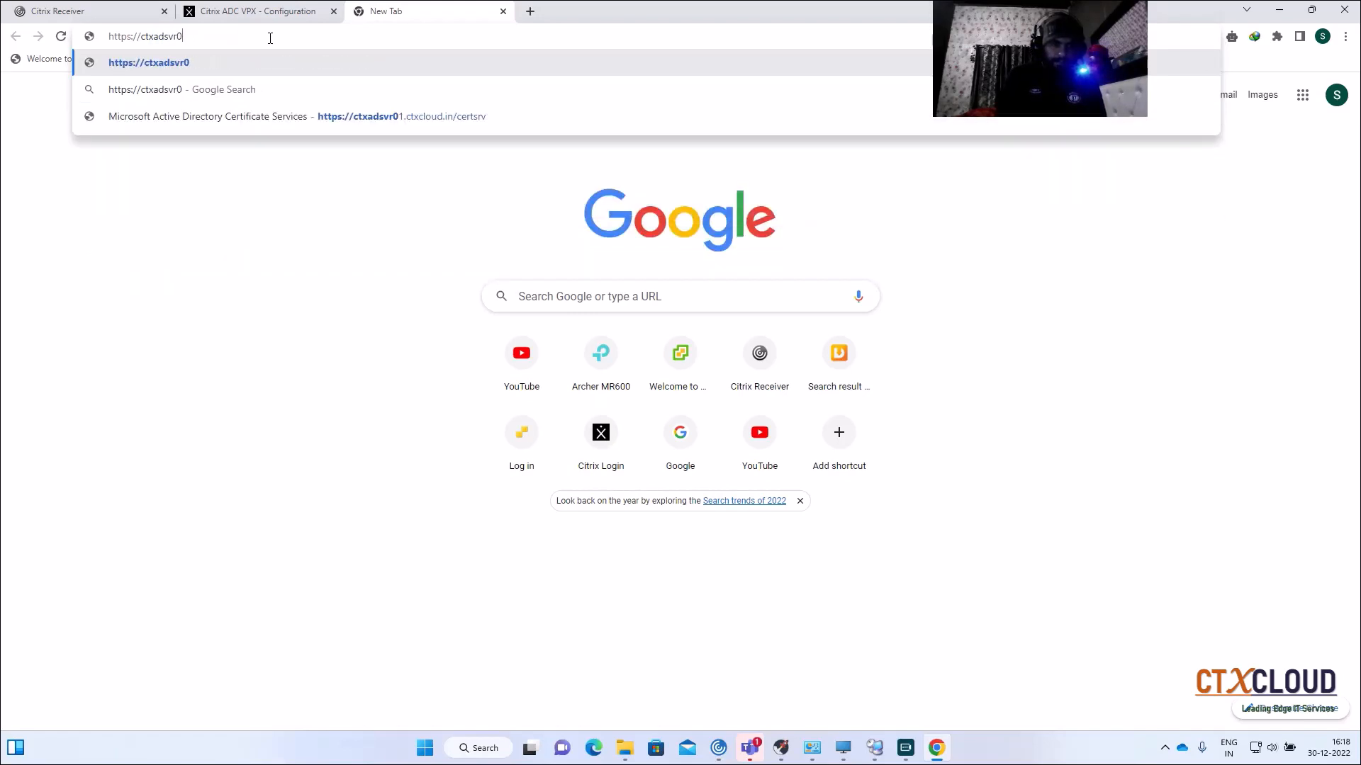
text(1)
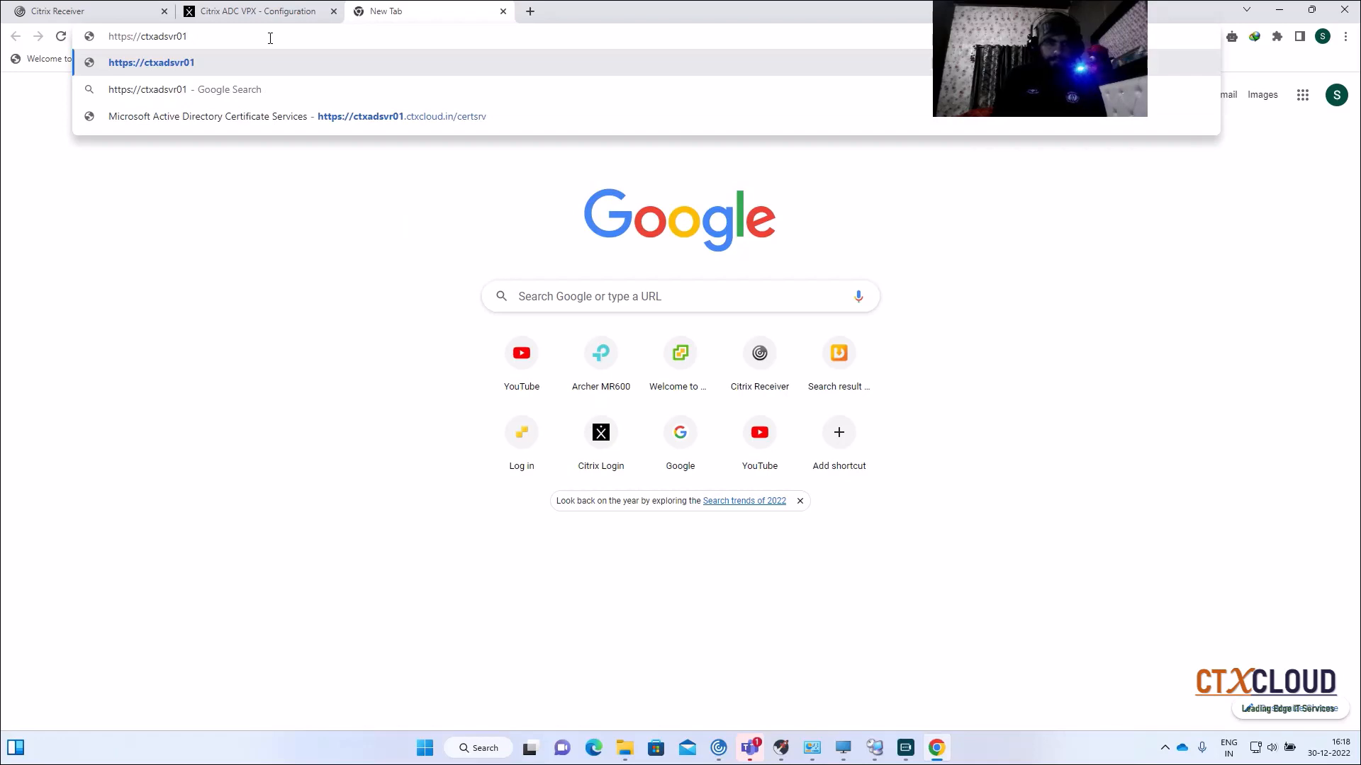
text(.ctxcl)
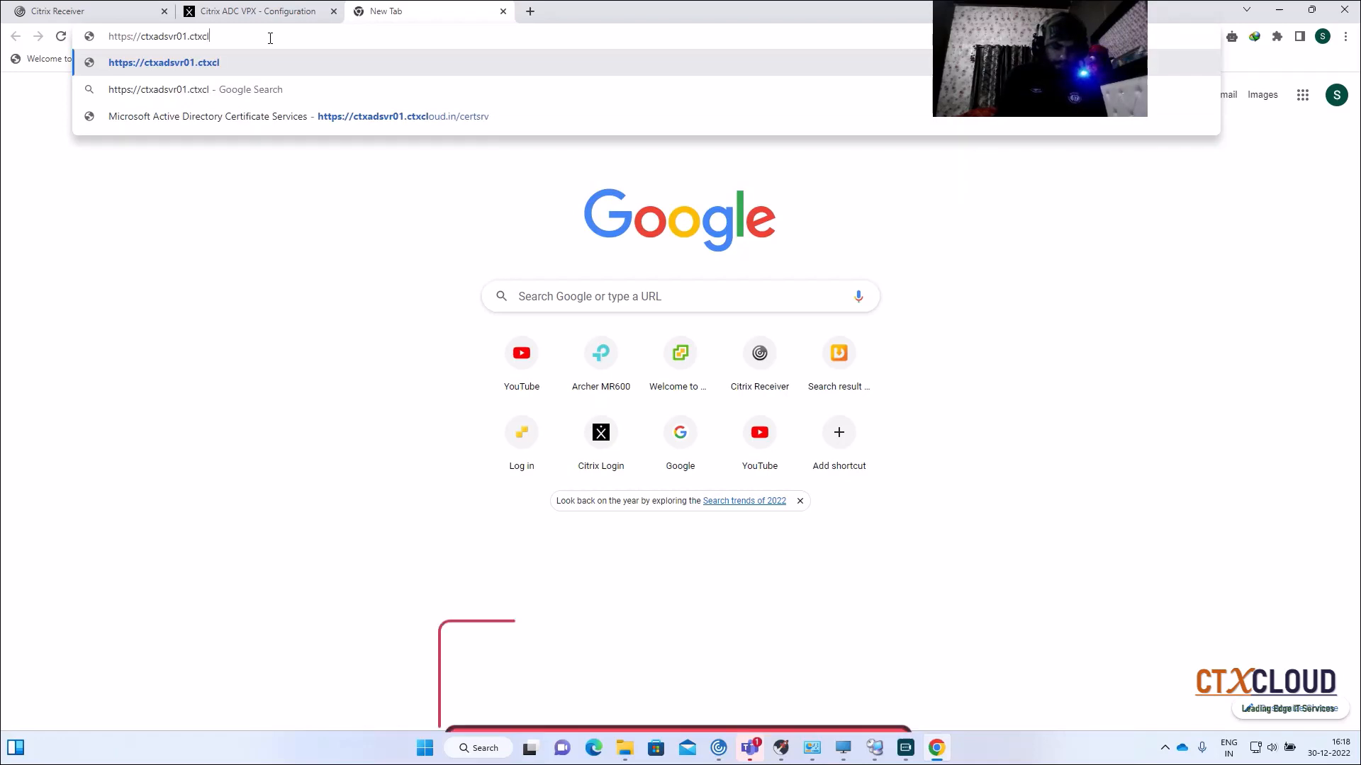
text(oud.in/)
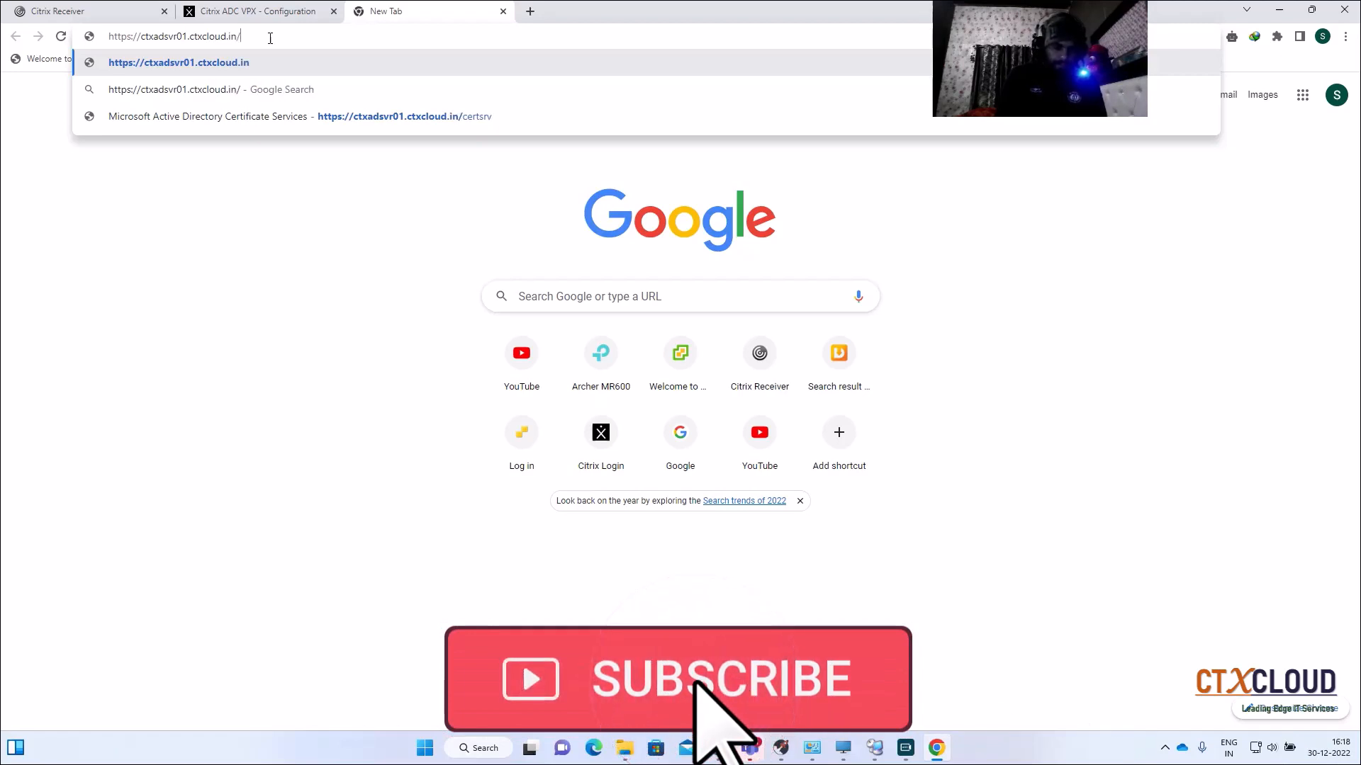
text(sertsrv)
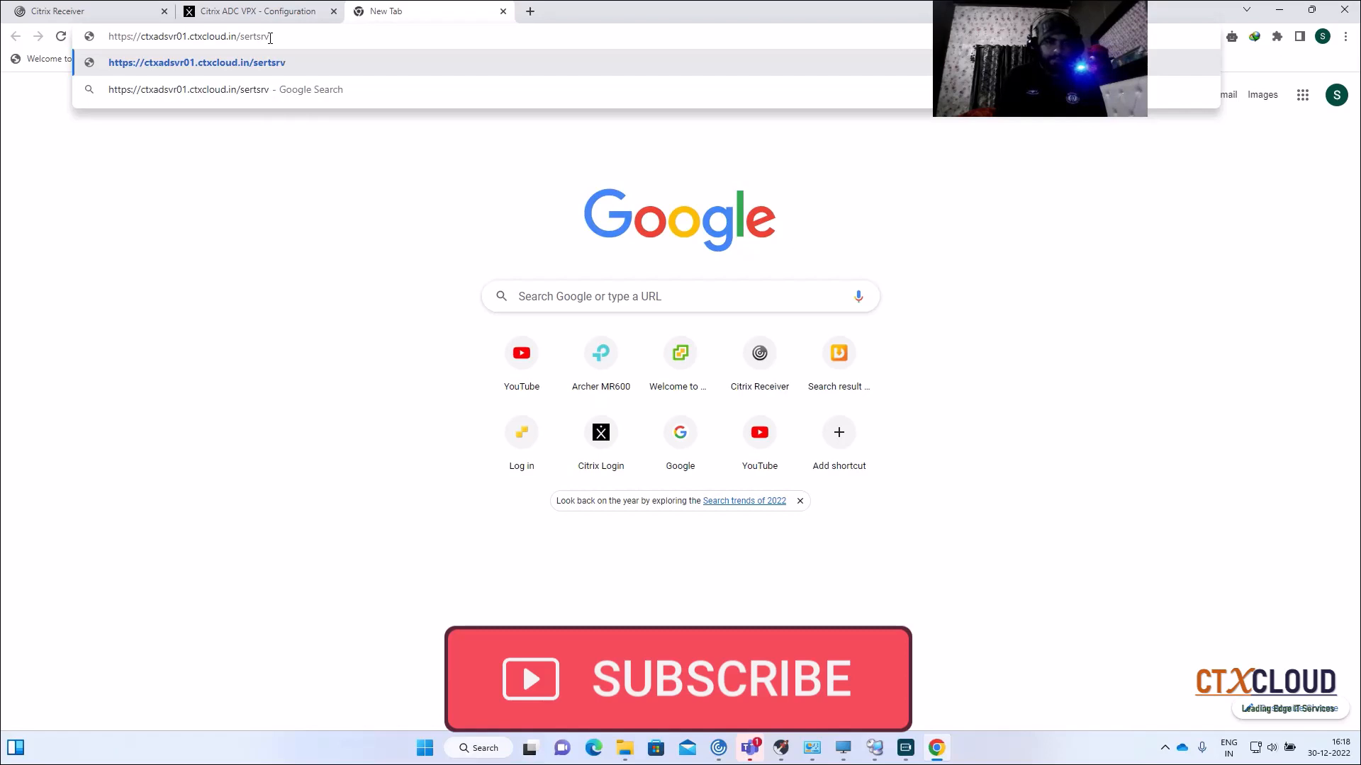
key(Return)
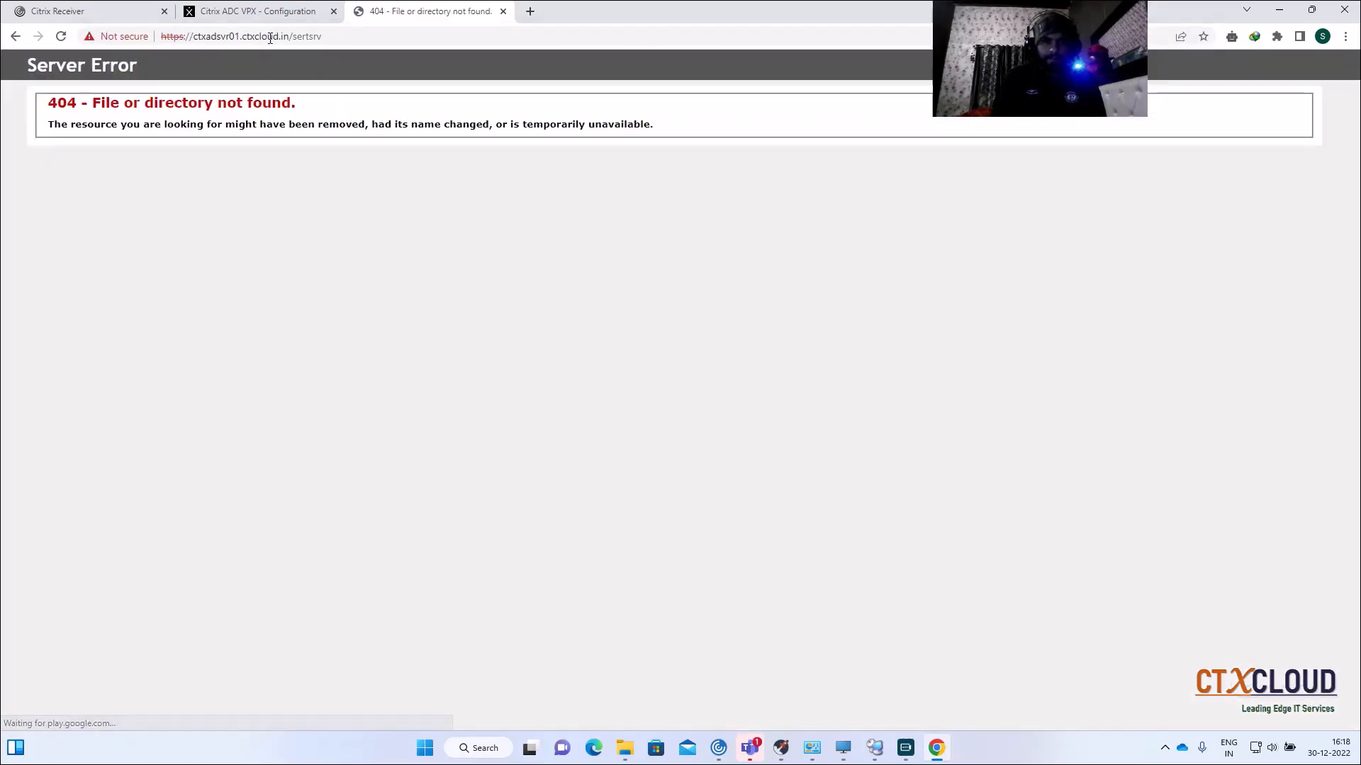
Step: Correct 'sertsrv' to 'certsrv' so the Certificate Services welcome page loads, then return to the consoles
click(302, 38)
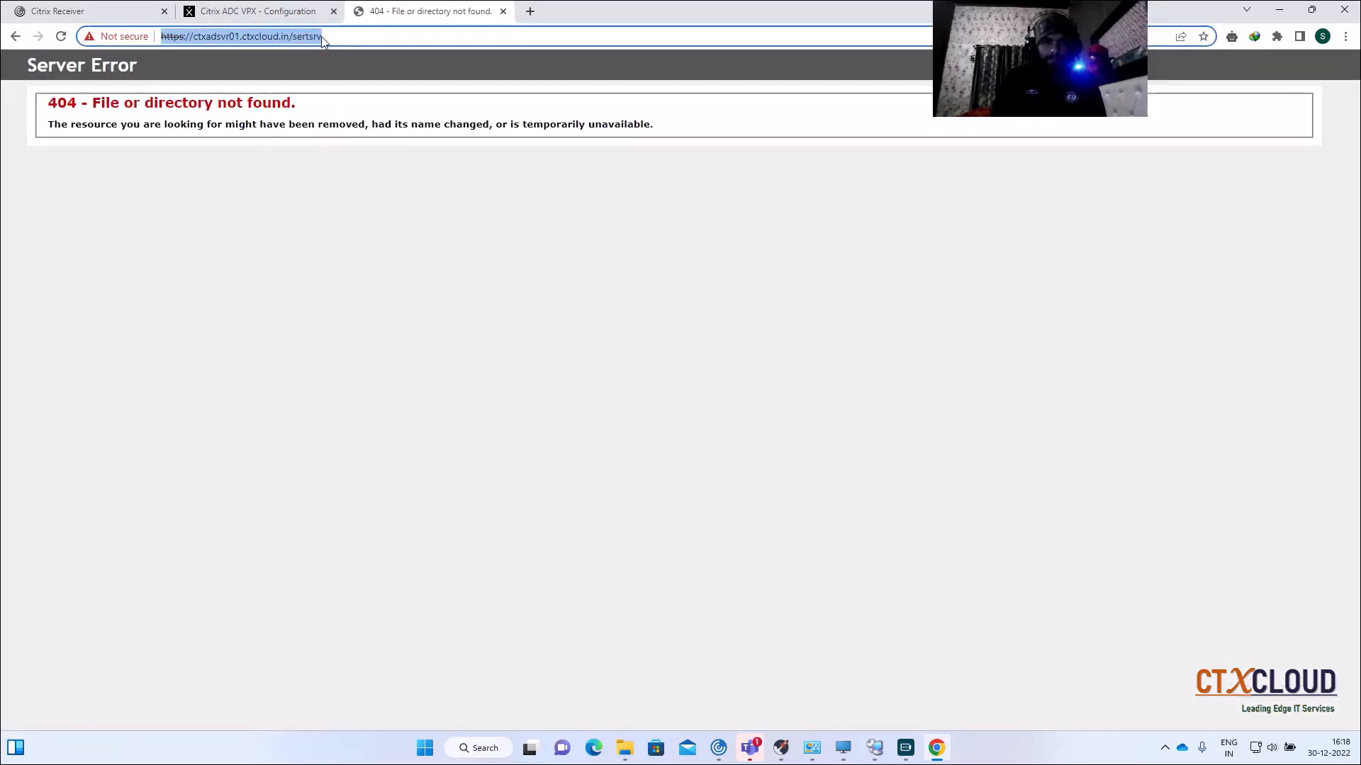
click(322, 37)
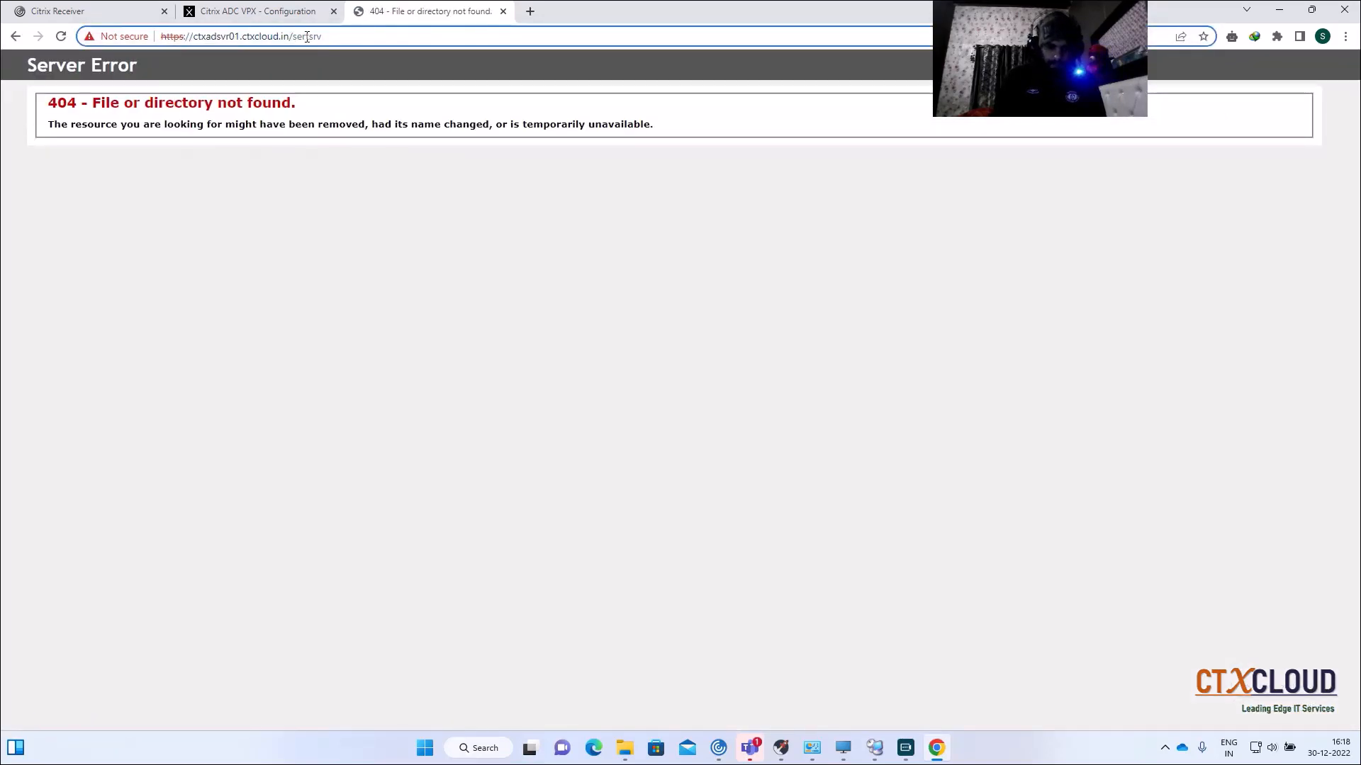
key(BackSpace)
text(c)
key(Return)
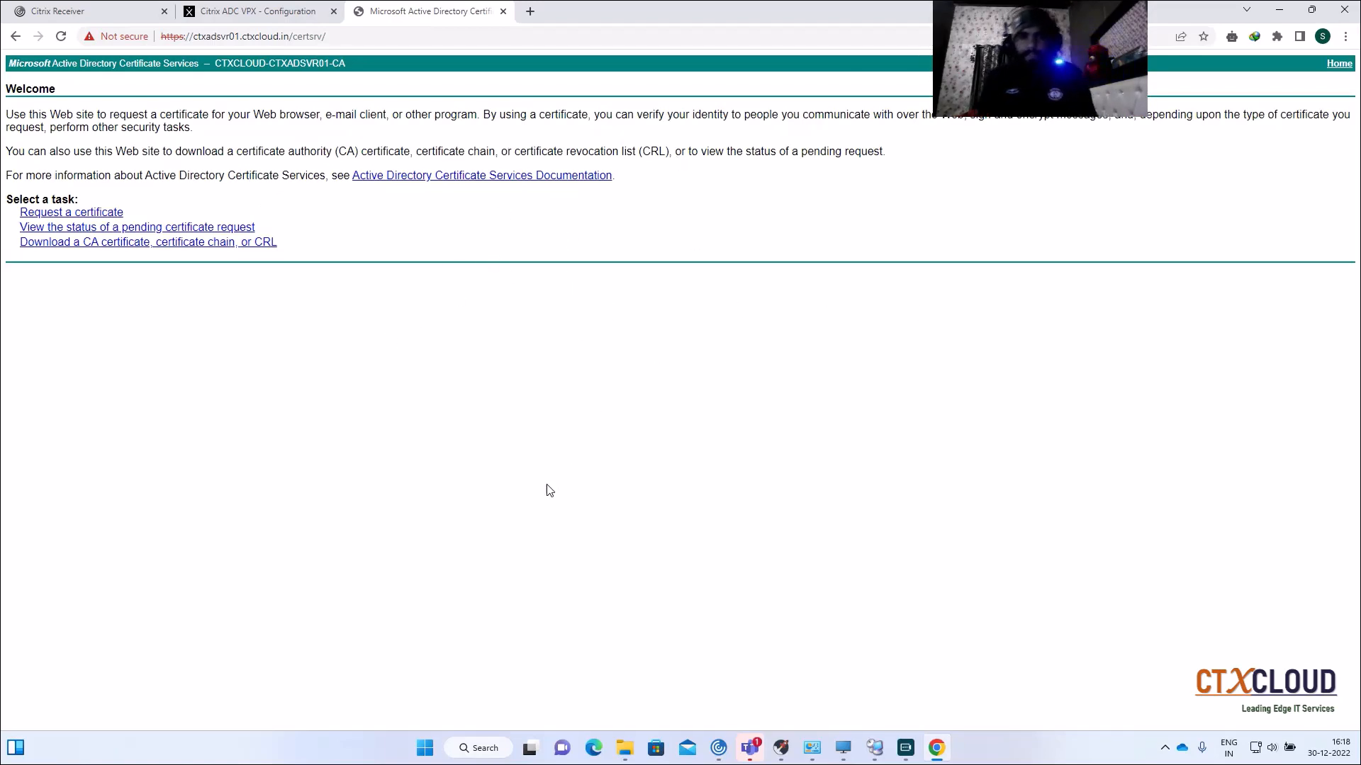
click(874, 748)
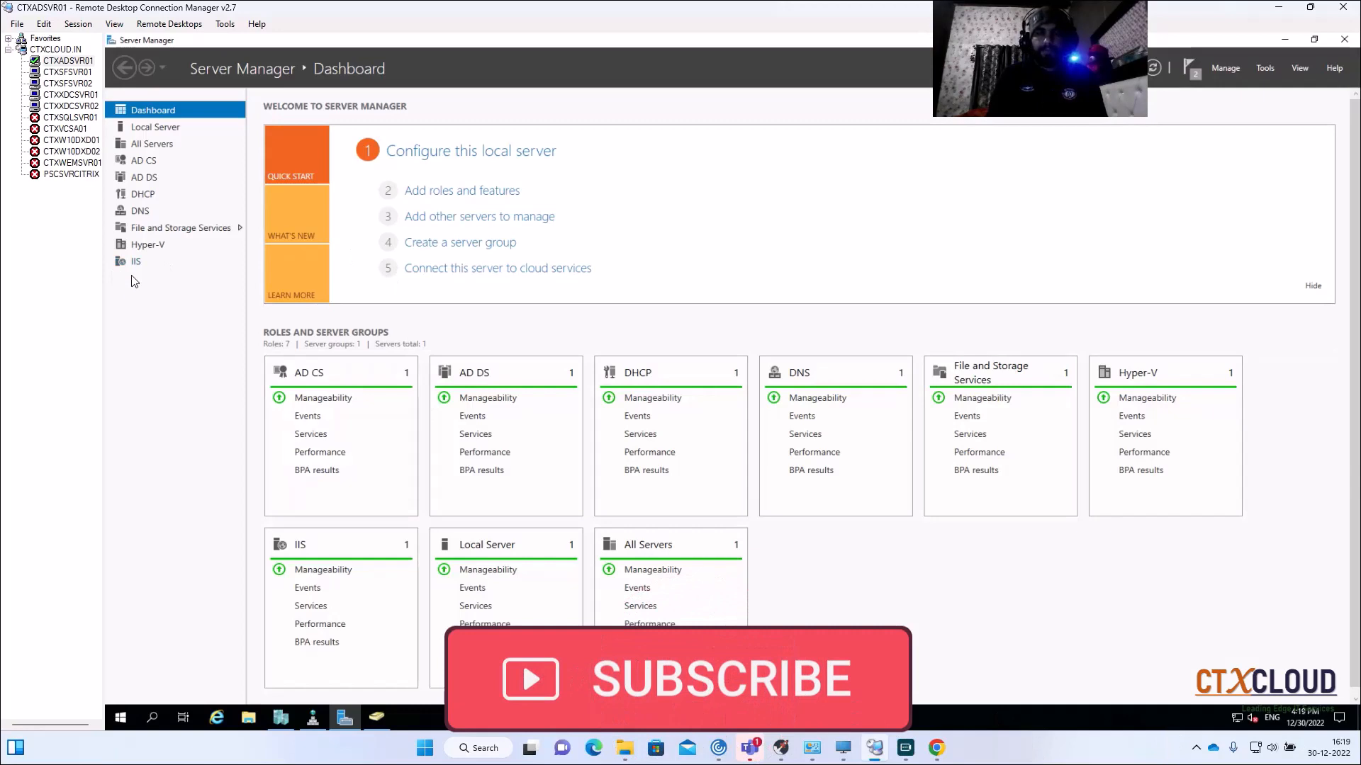
Step: Select CTXSFSVR01 and launch IIS Manager by searching 'iis' from Start
click(64, 72)
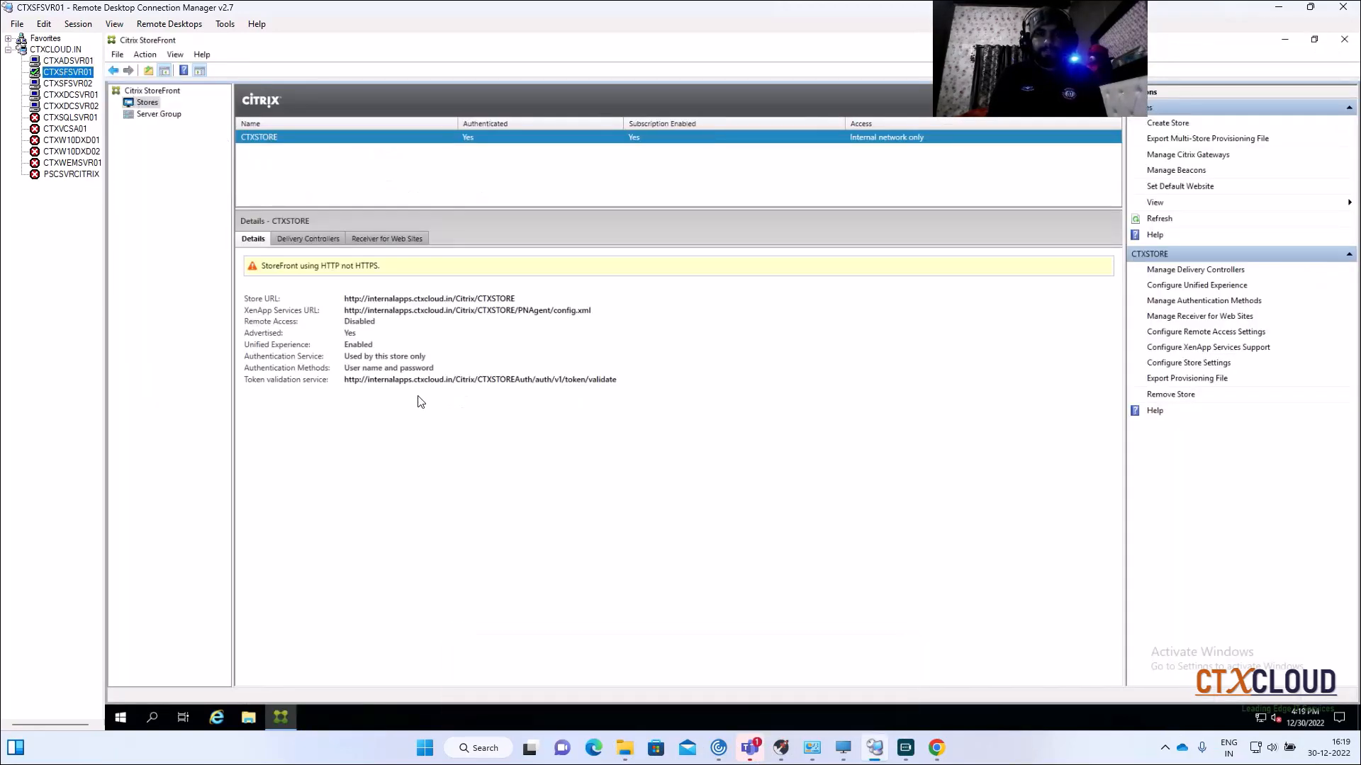
click(120, 717)
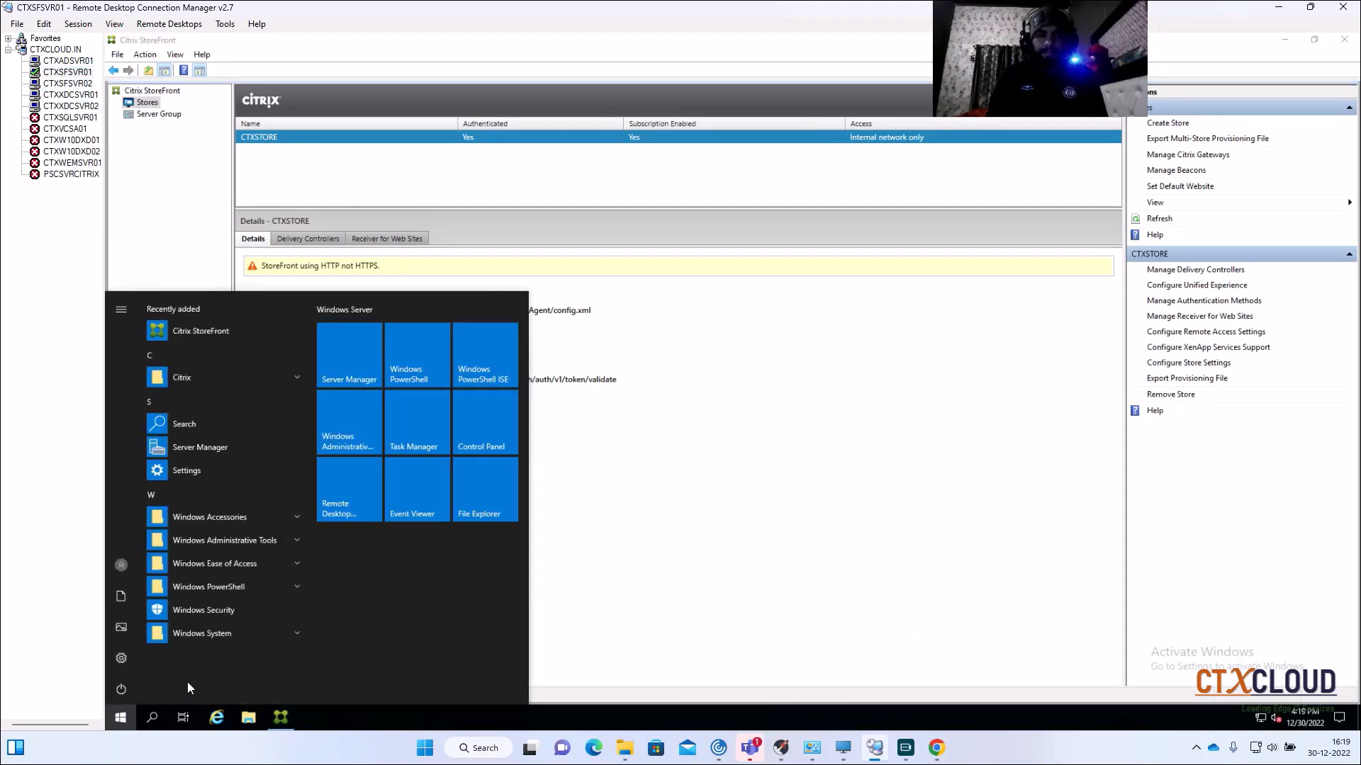
text(iis)
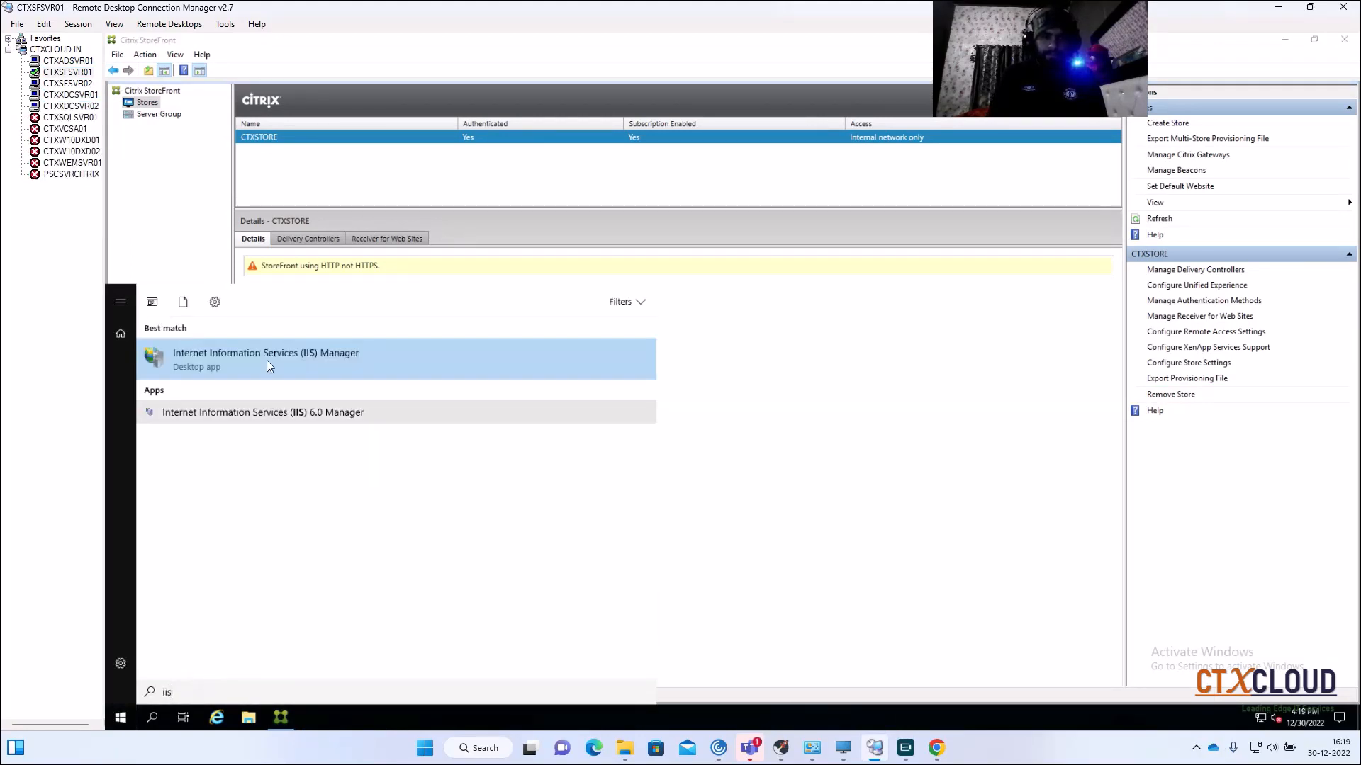
click(270, 357)
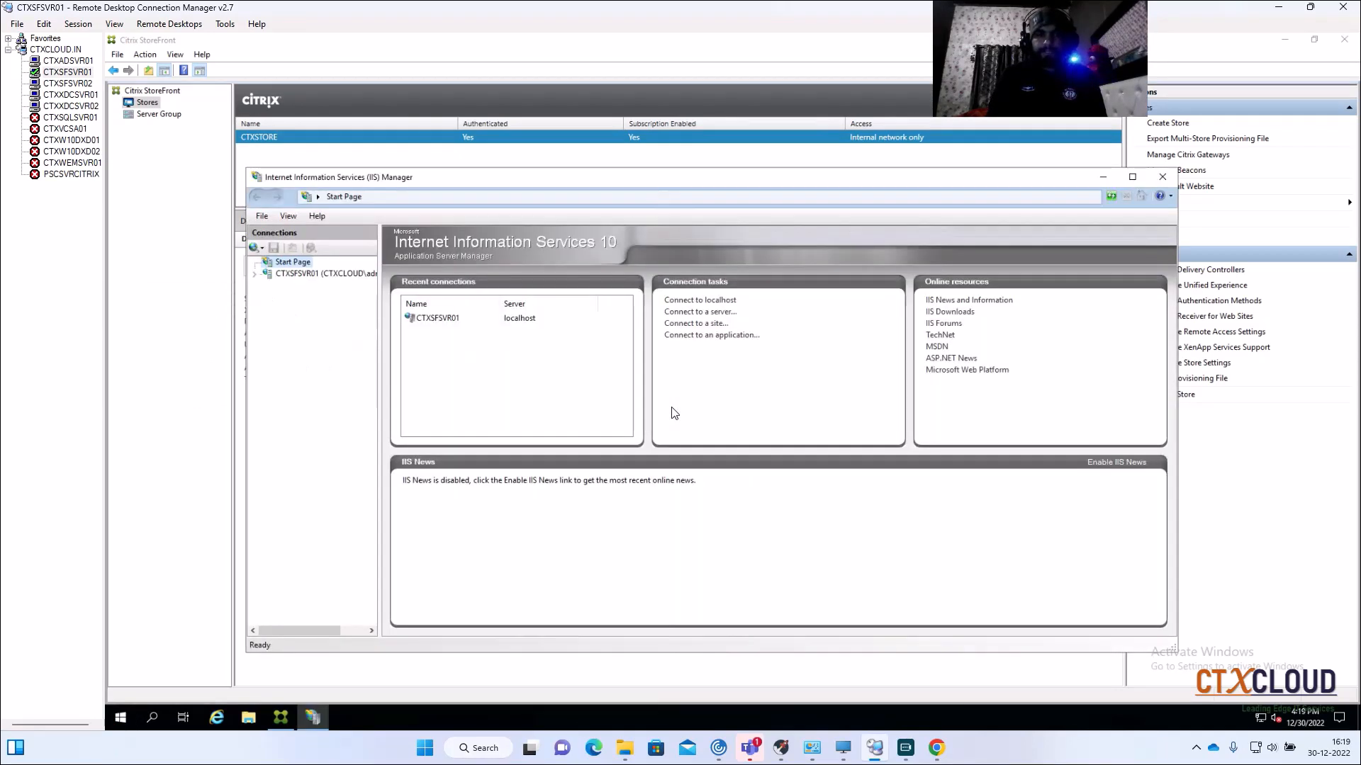
Step: Maximize IIS Manager and open Server Certificates for the CTXSFSVR01 server node
click(1137, 175)
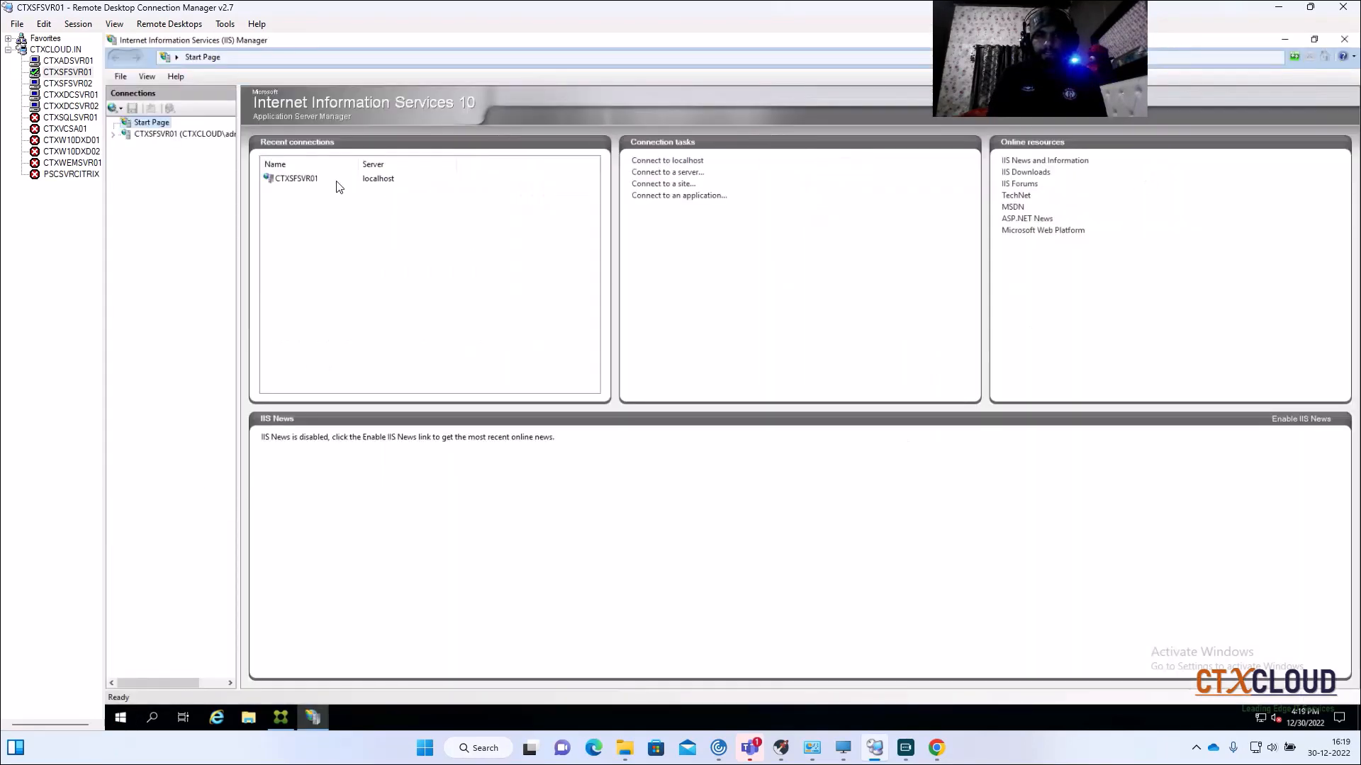
click(164, 134)
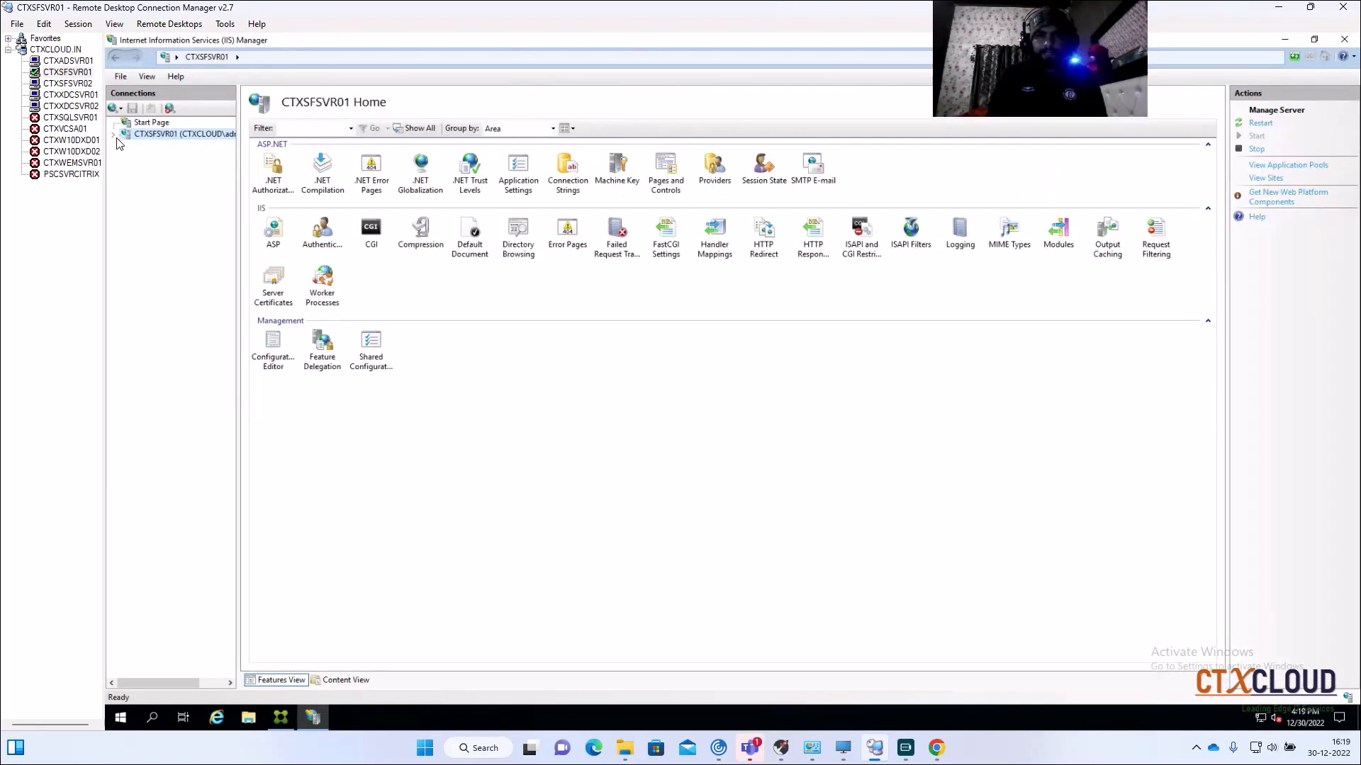
click(275, 287)
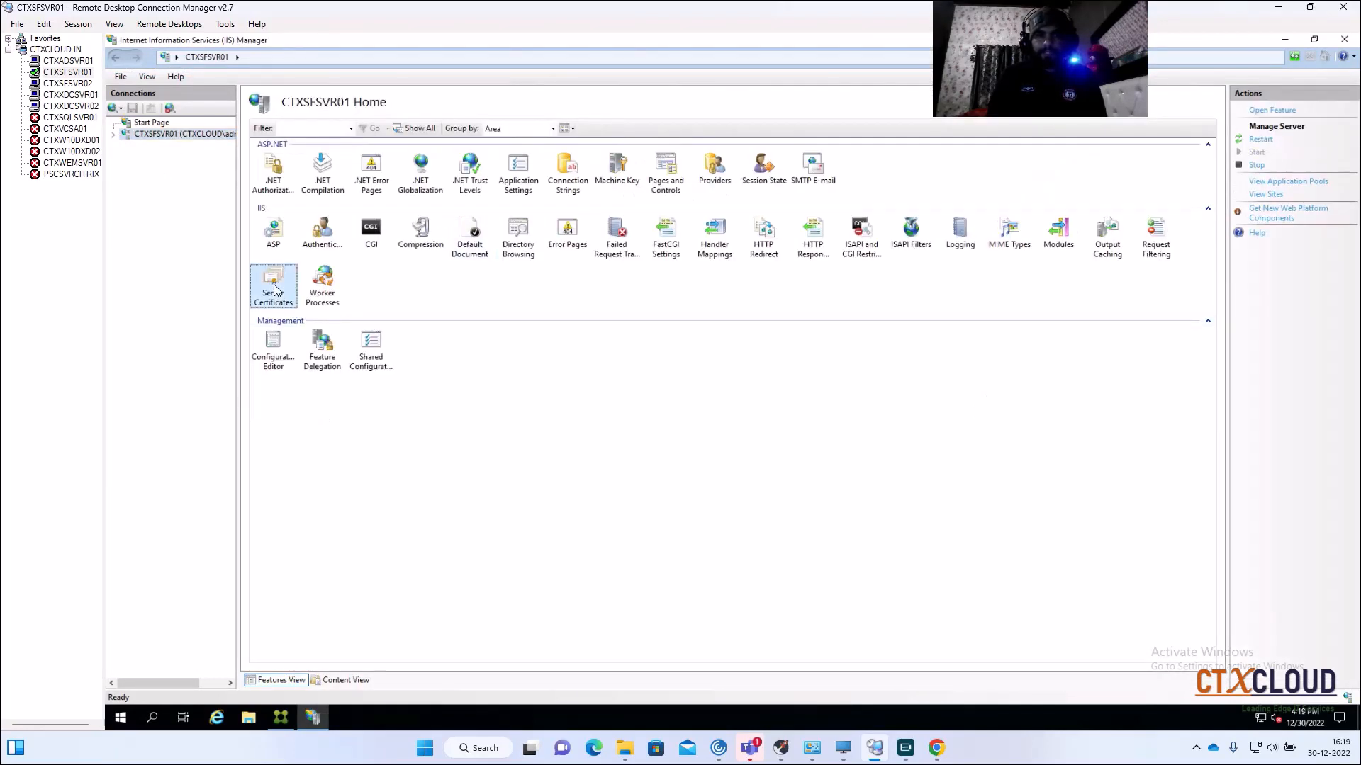
double_click(274, 287)
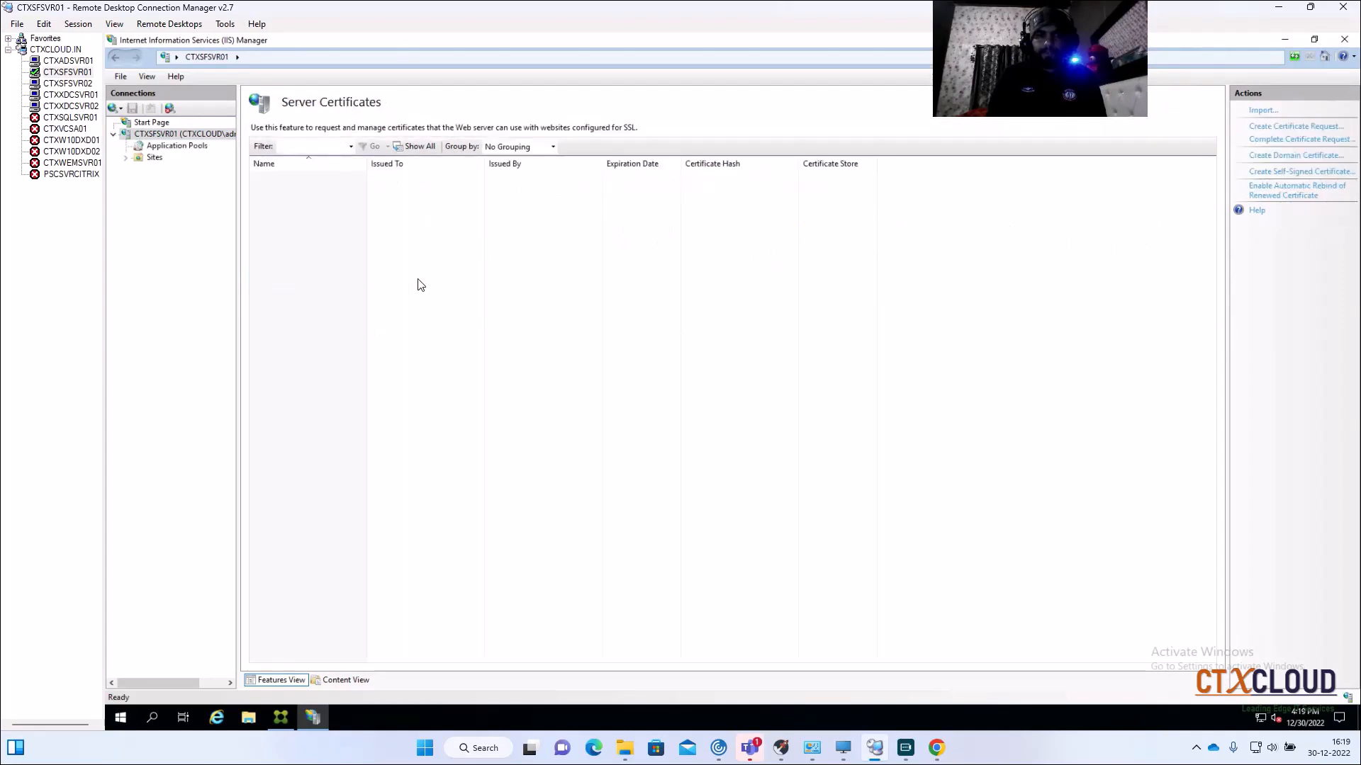
Step: Start a certificate request for internalapps.ctxcloud.in with organization ctxcloud and unit IT
click(1283, 127)
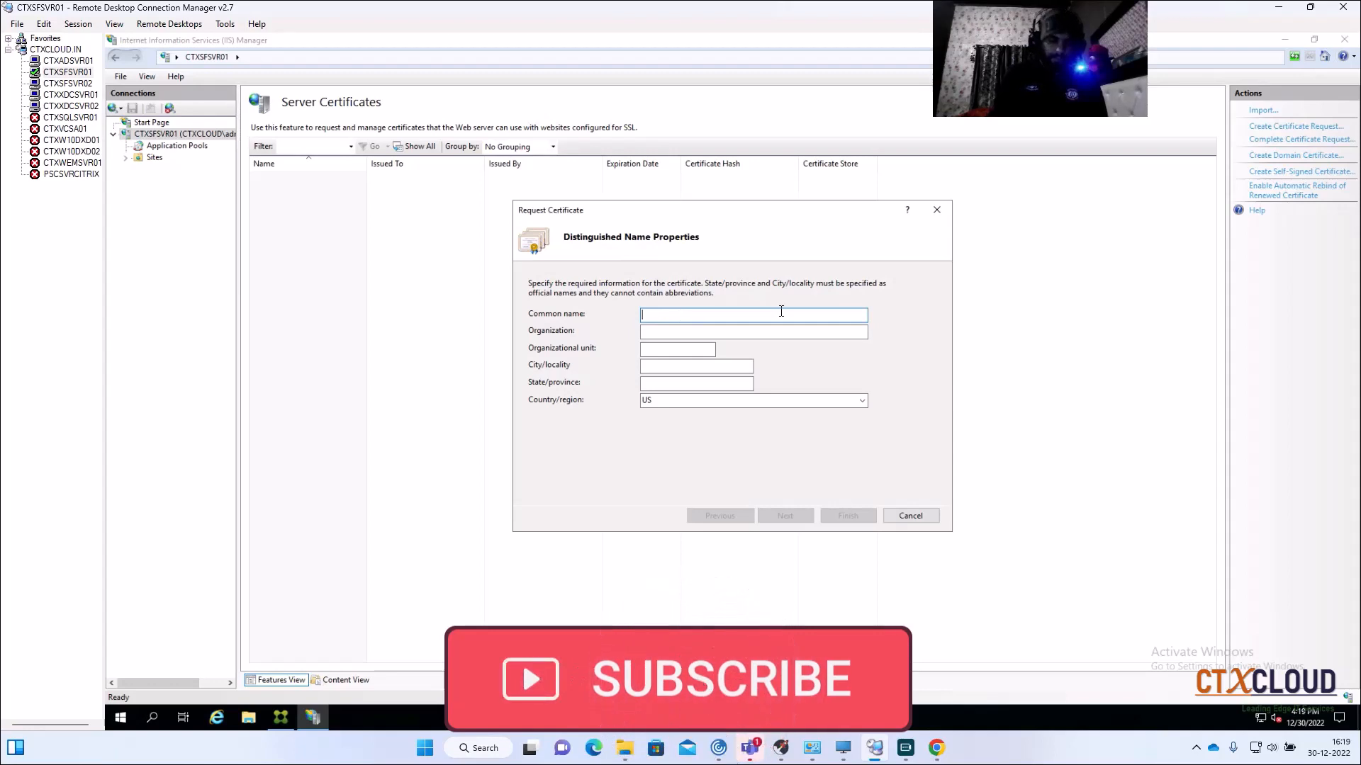
text(internalapps.ctxcloud.in)
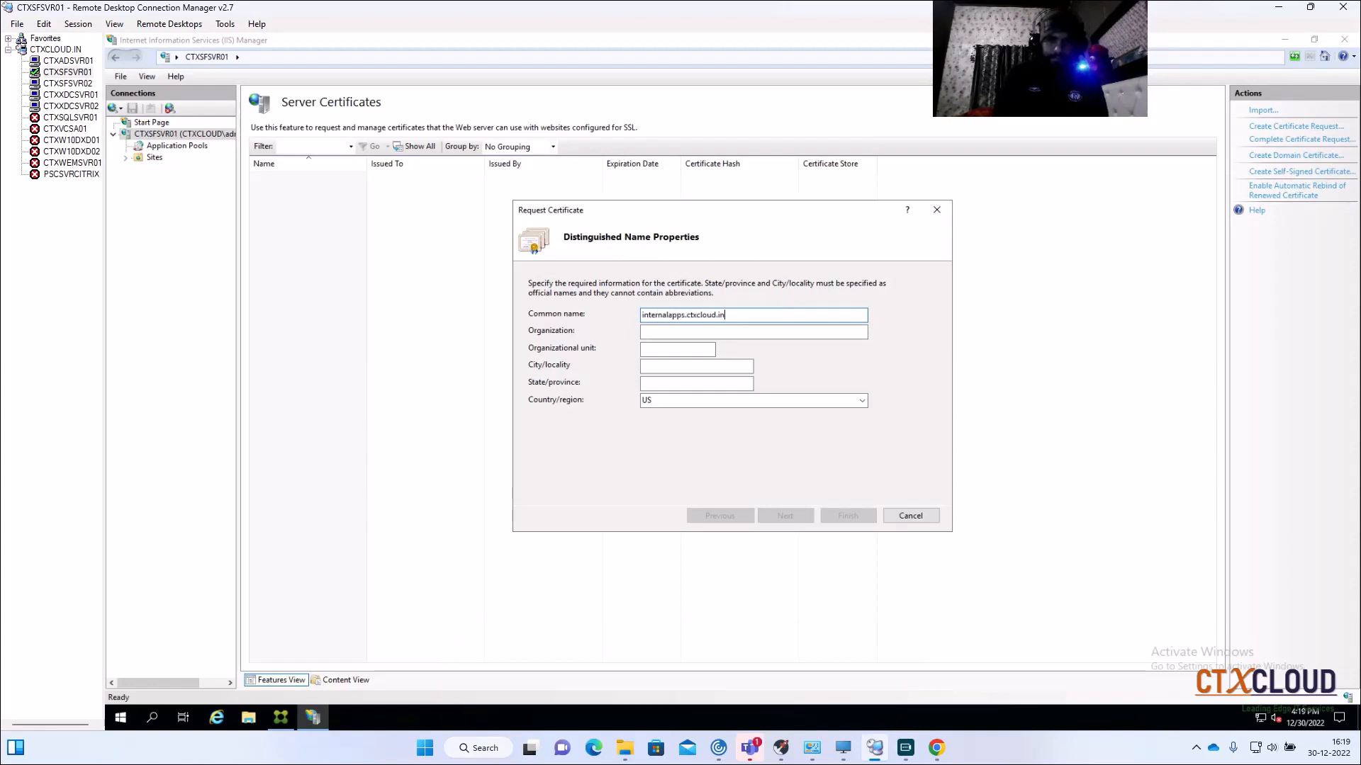
click(701, 330)
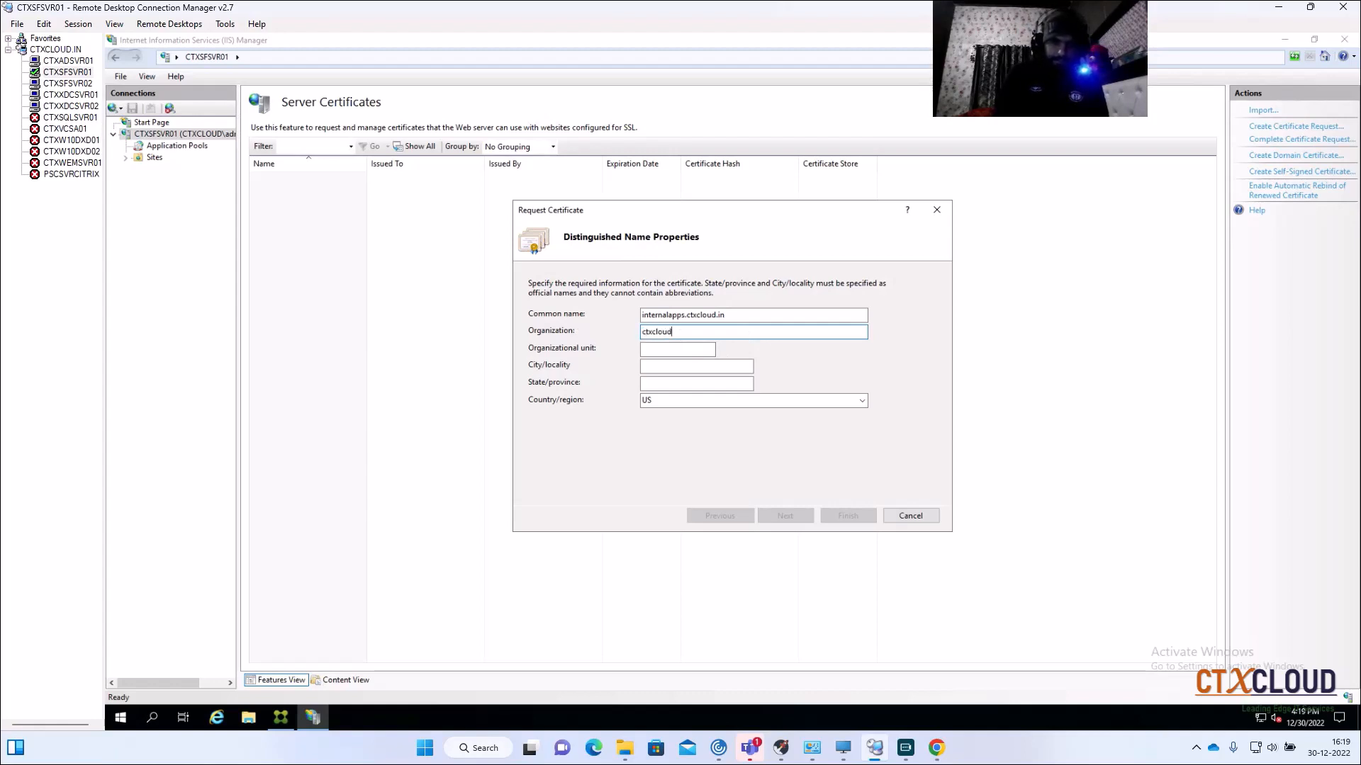
click(669, 349)
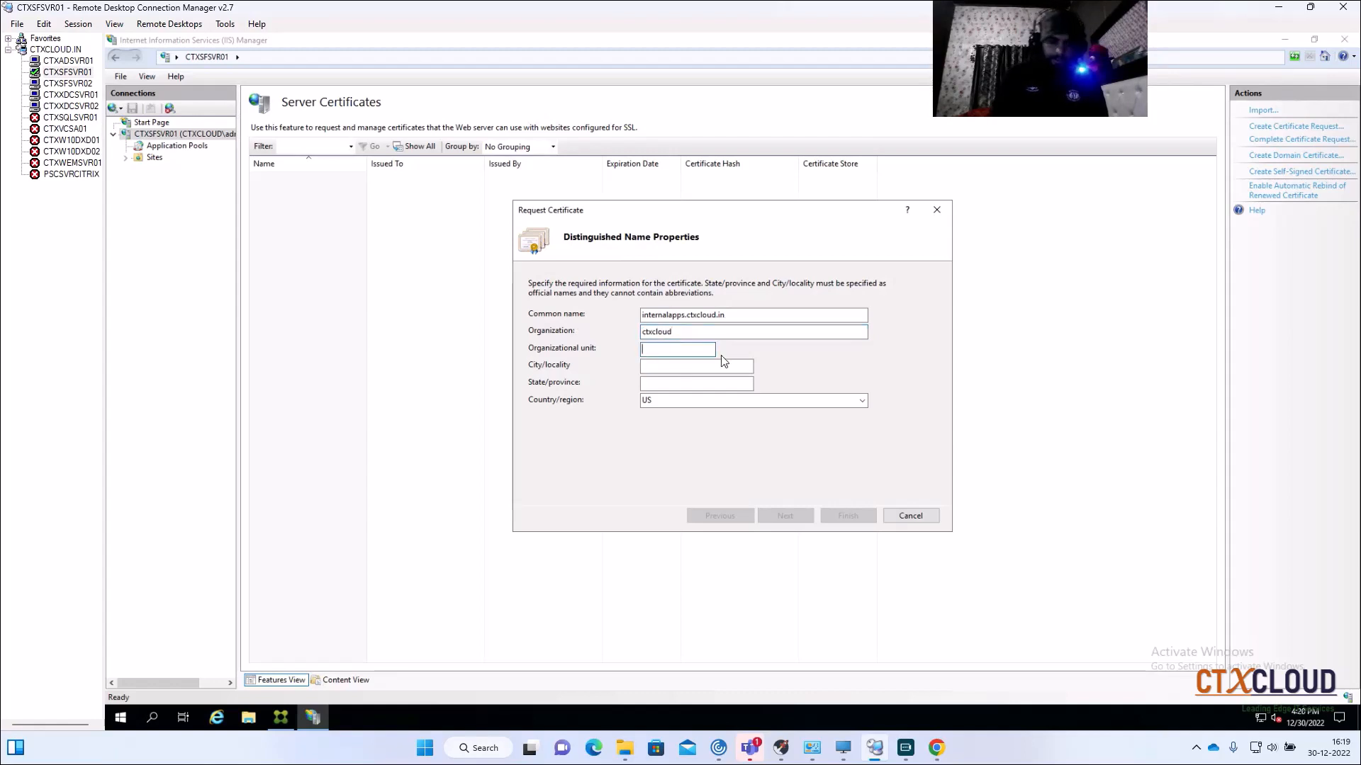
text(IT)
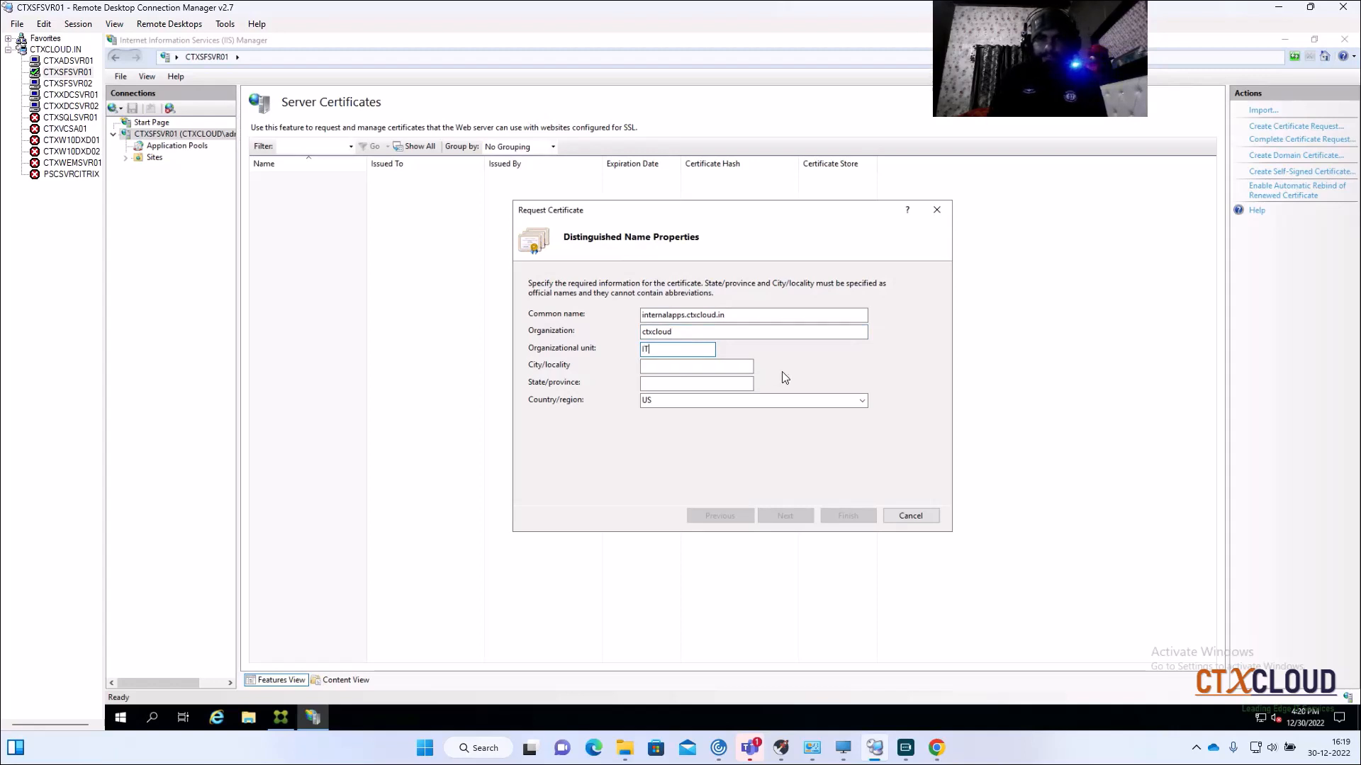
click(693, 365)
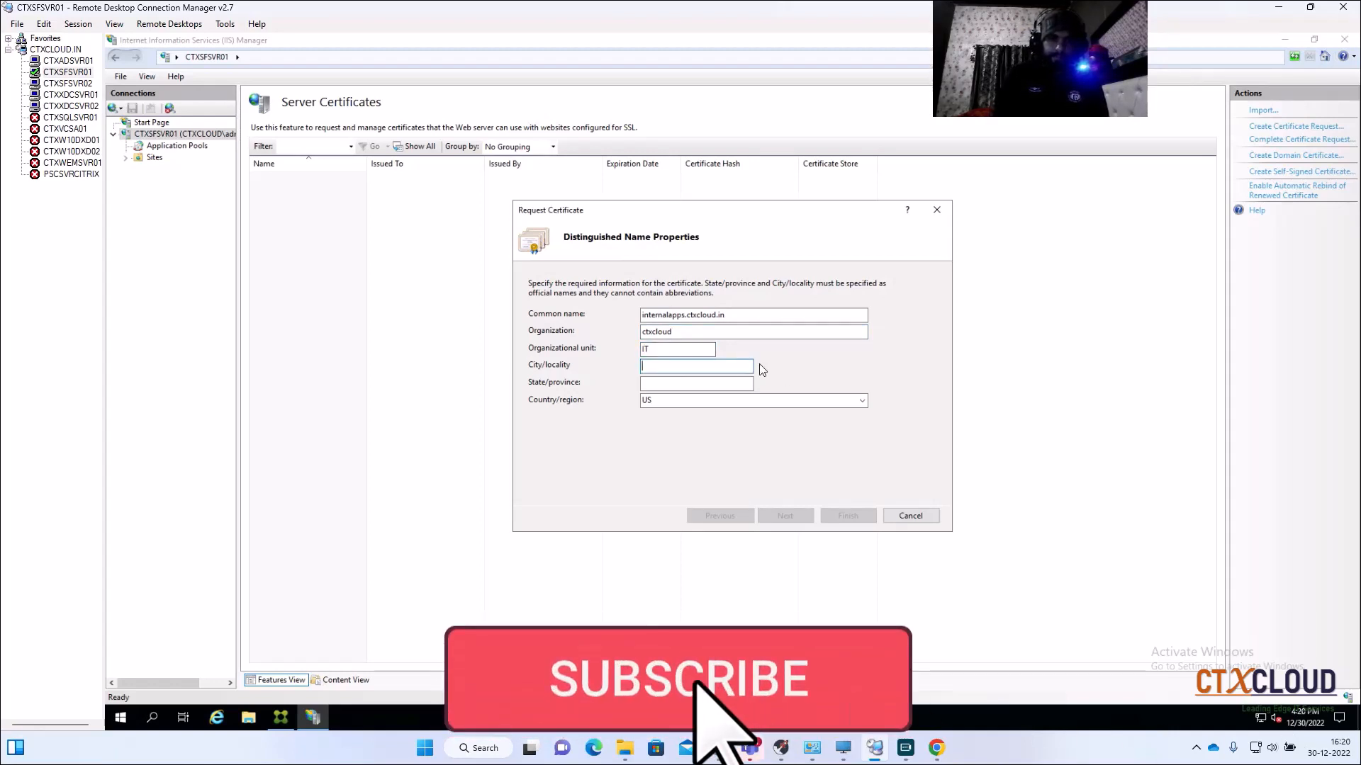
text(Delhi)
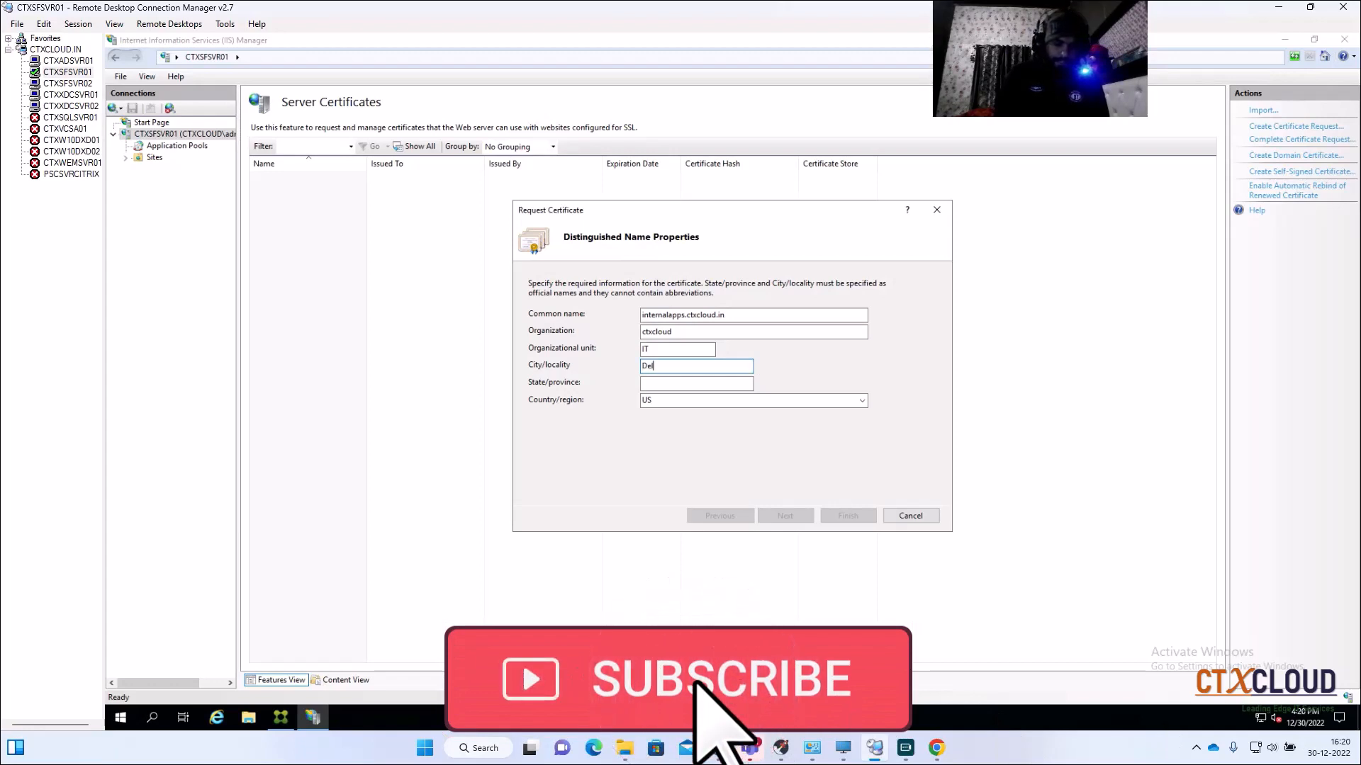
Step: Set the city to Gurgaon, state to Haryana and country to IN
click(715, 386)
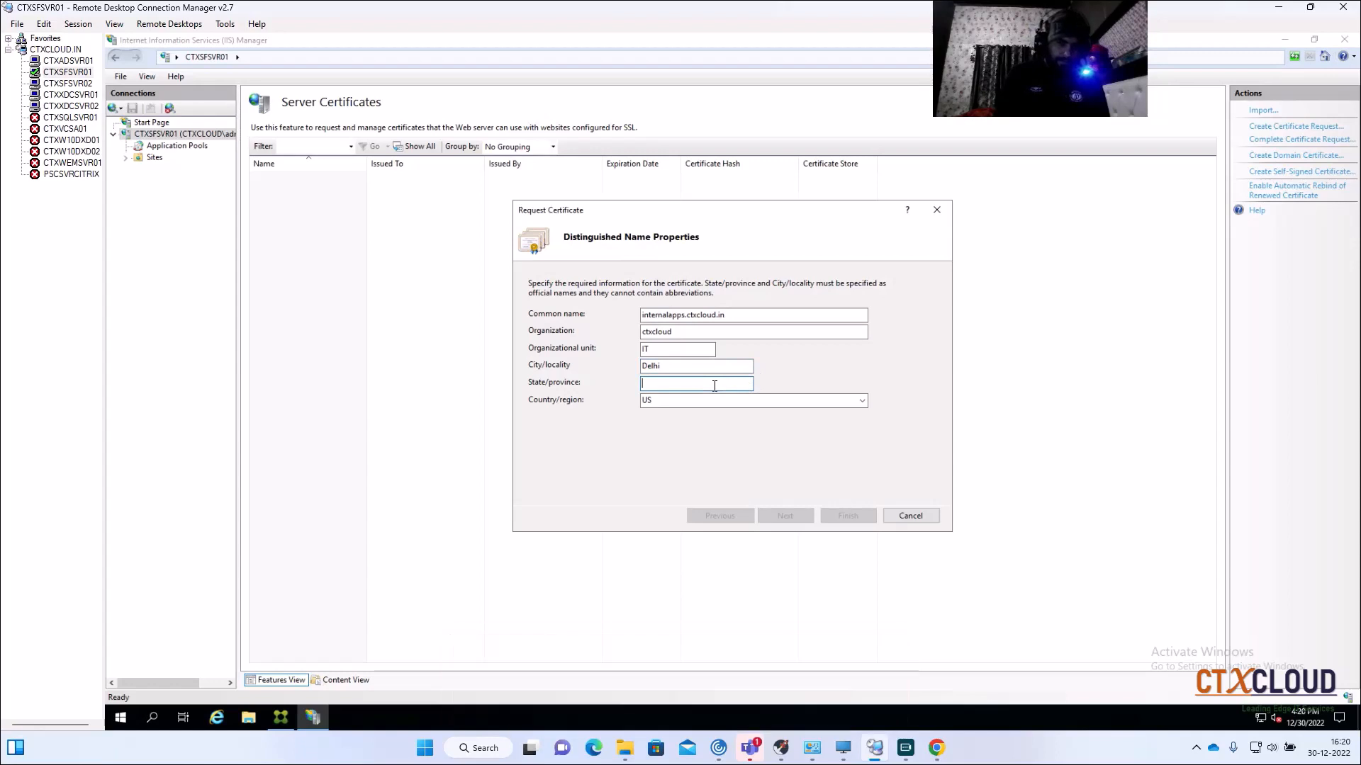
double_click(675, 369)
text(Gurgaon)
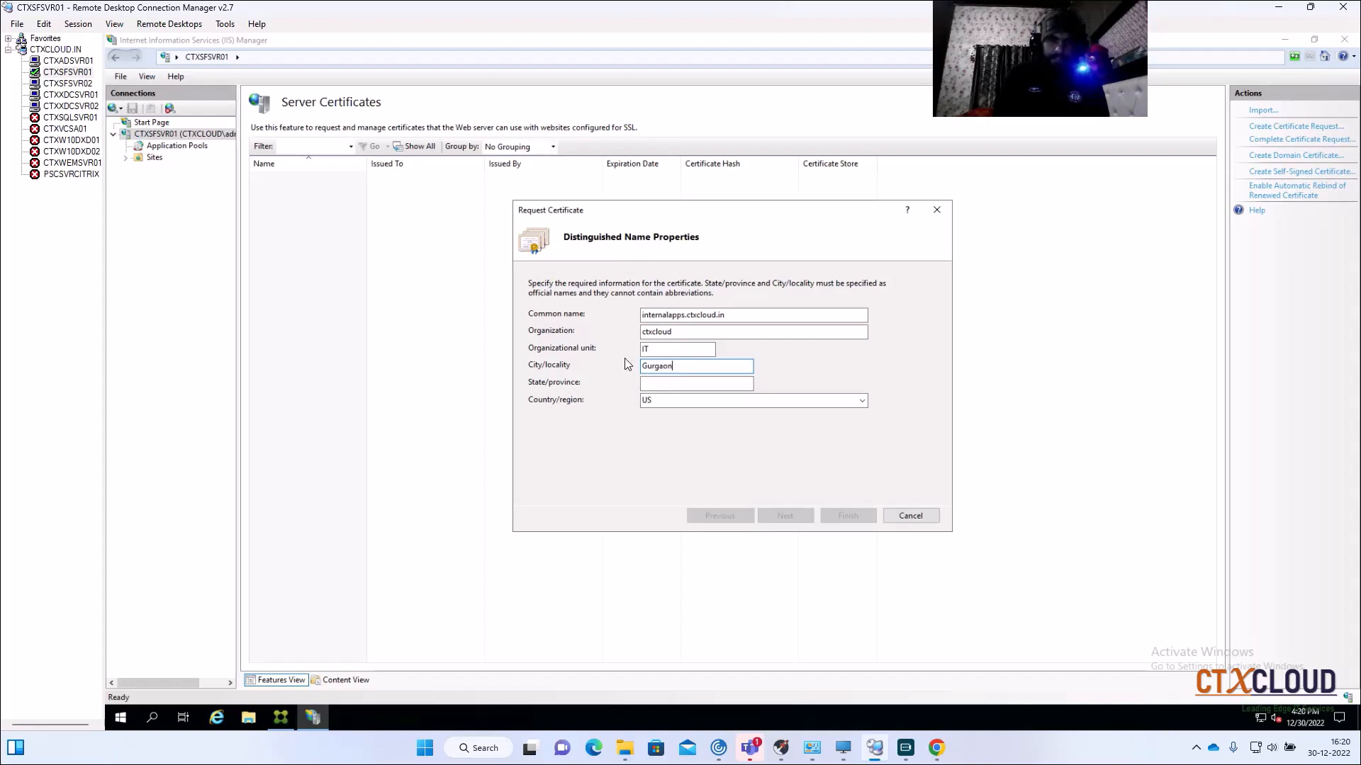
click(704, 386)
text(Ha)
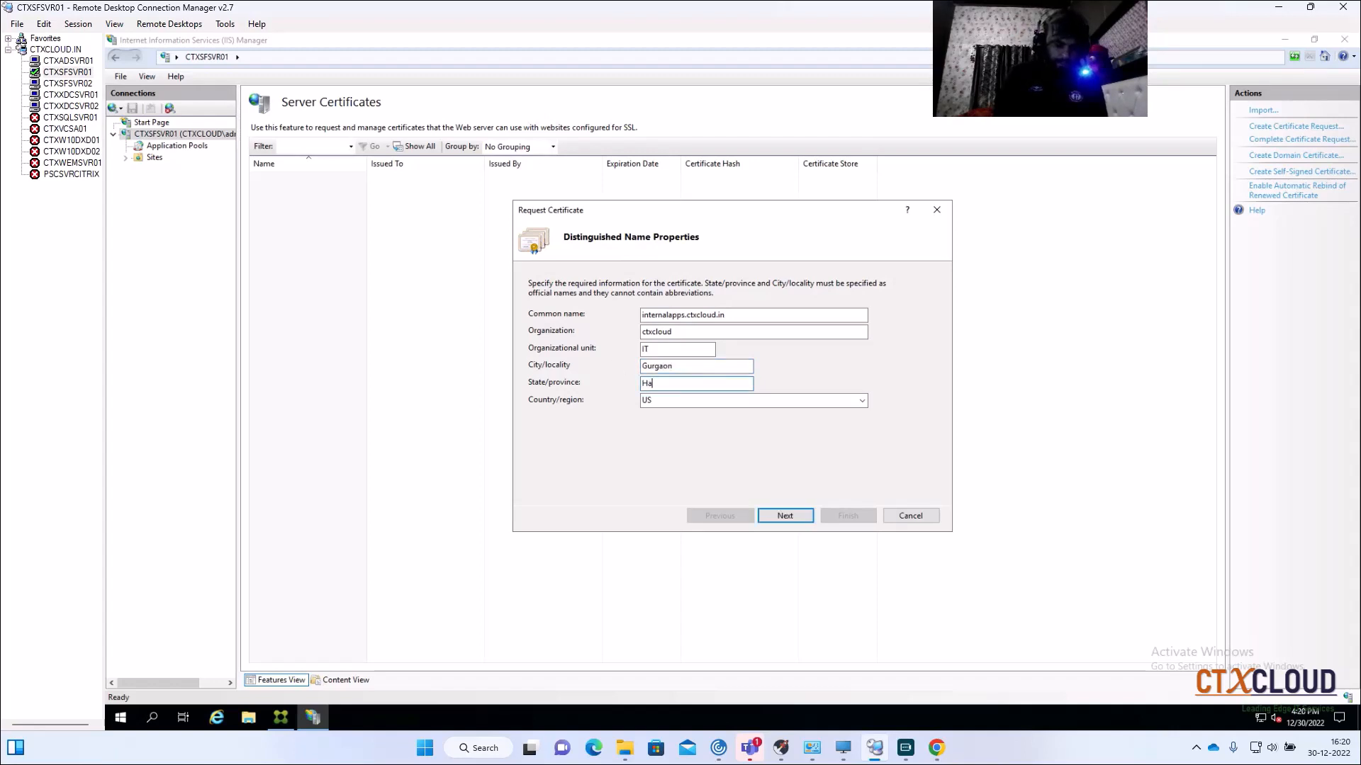
text(ryana)
click(759, 401)
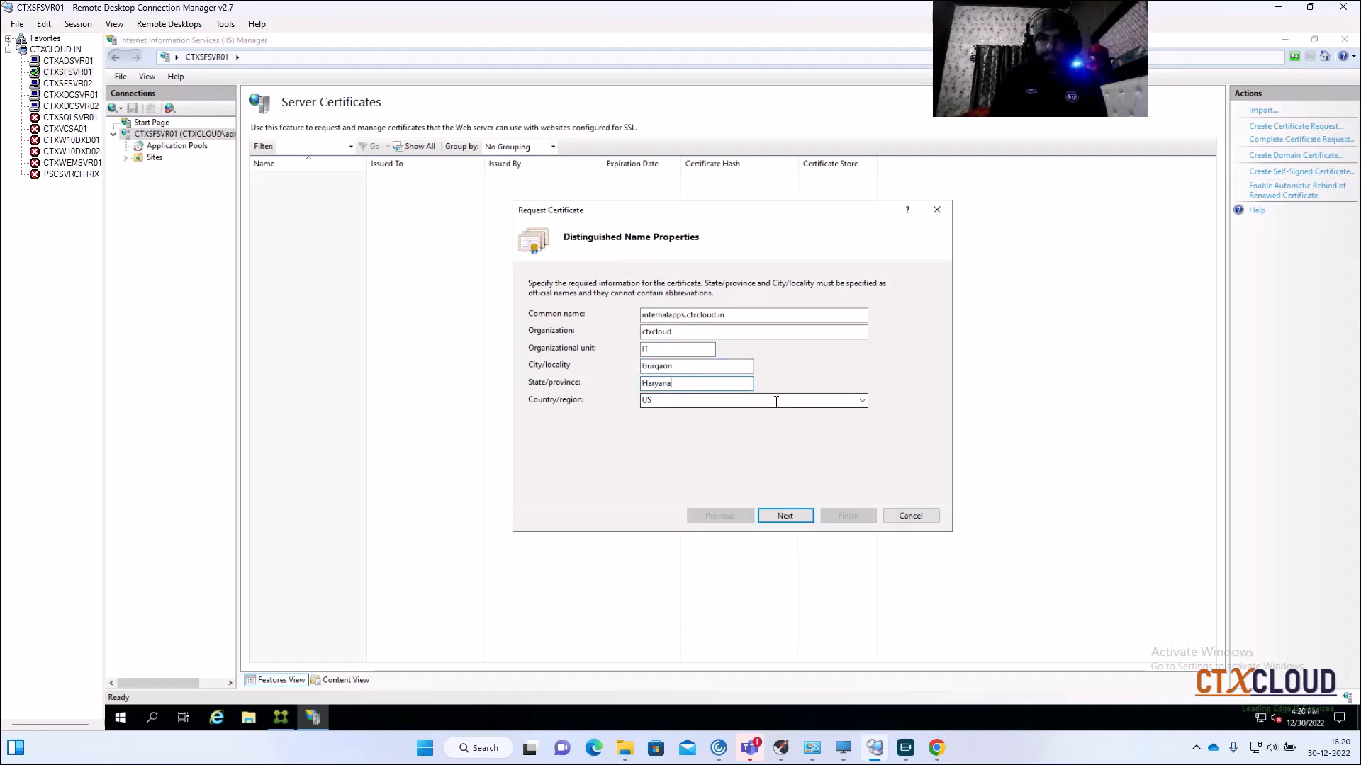
click(859, 409)
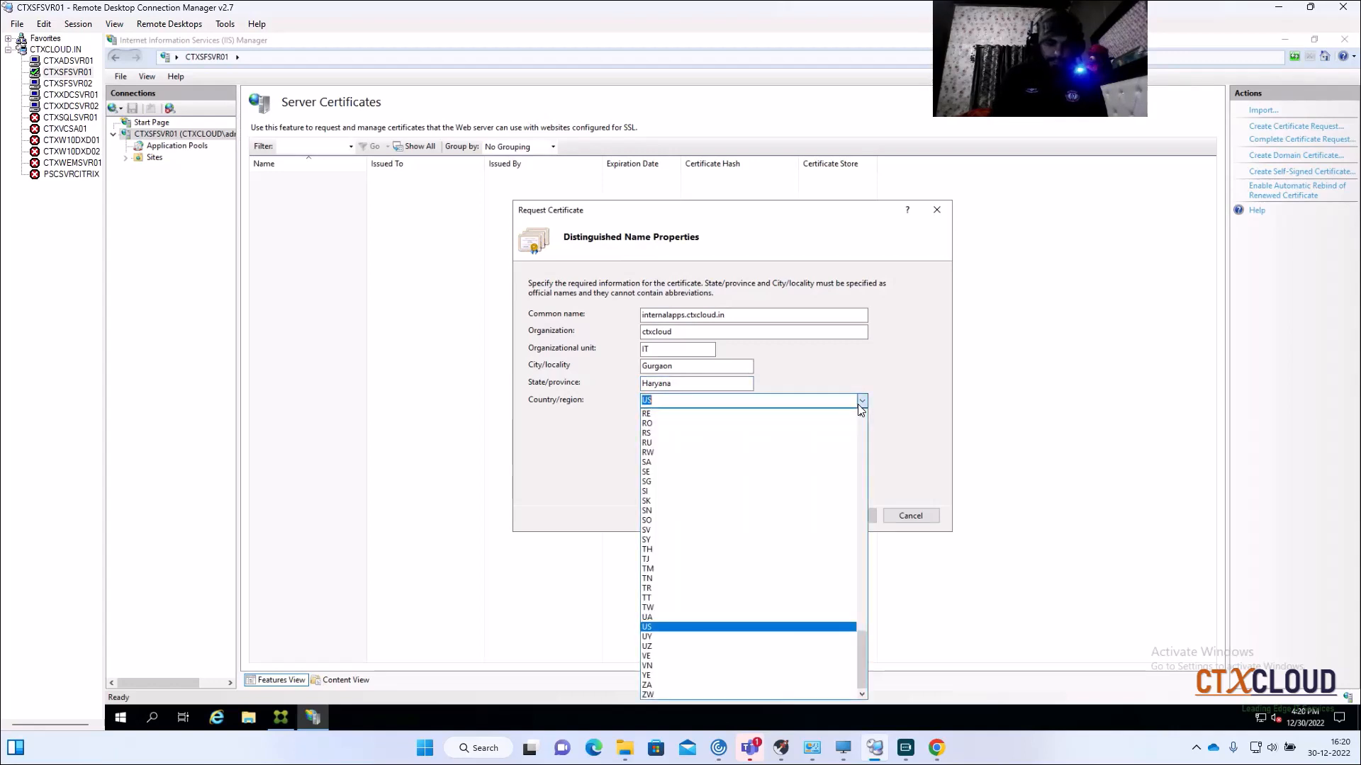
text(in)
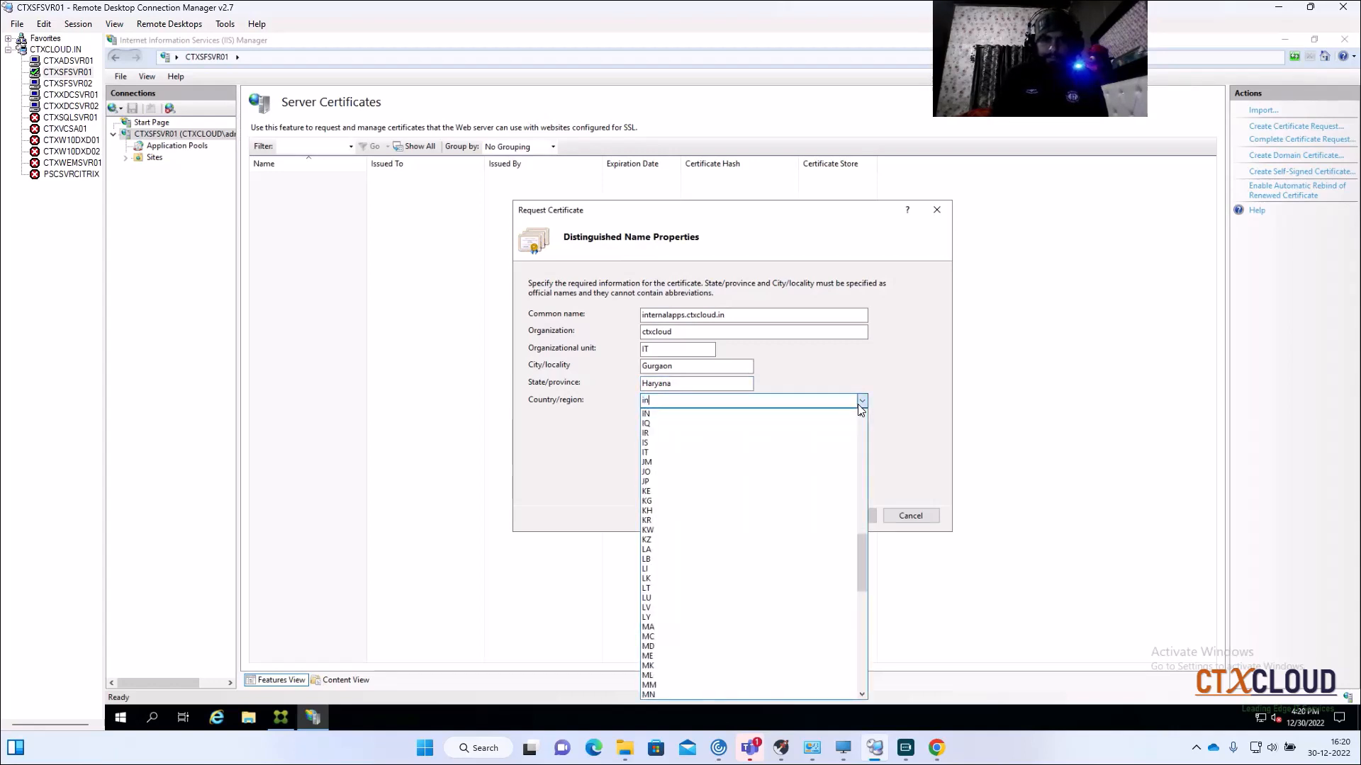
click(763, 415)
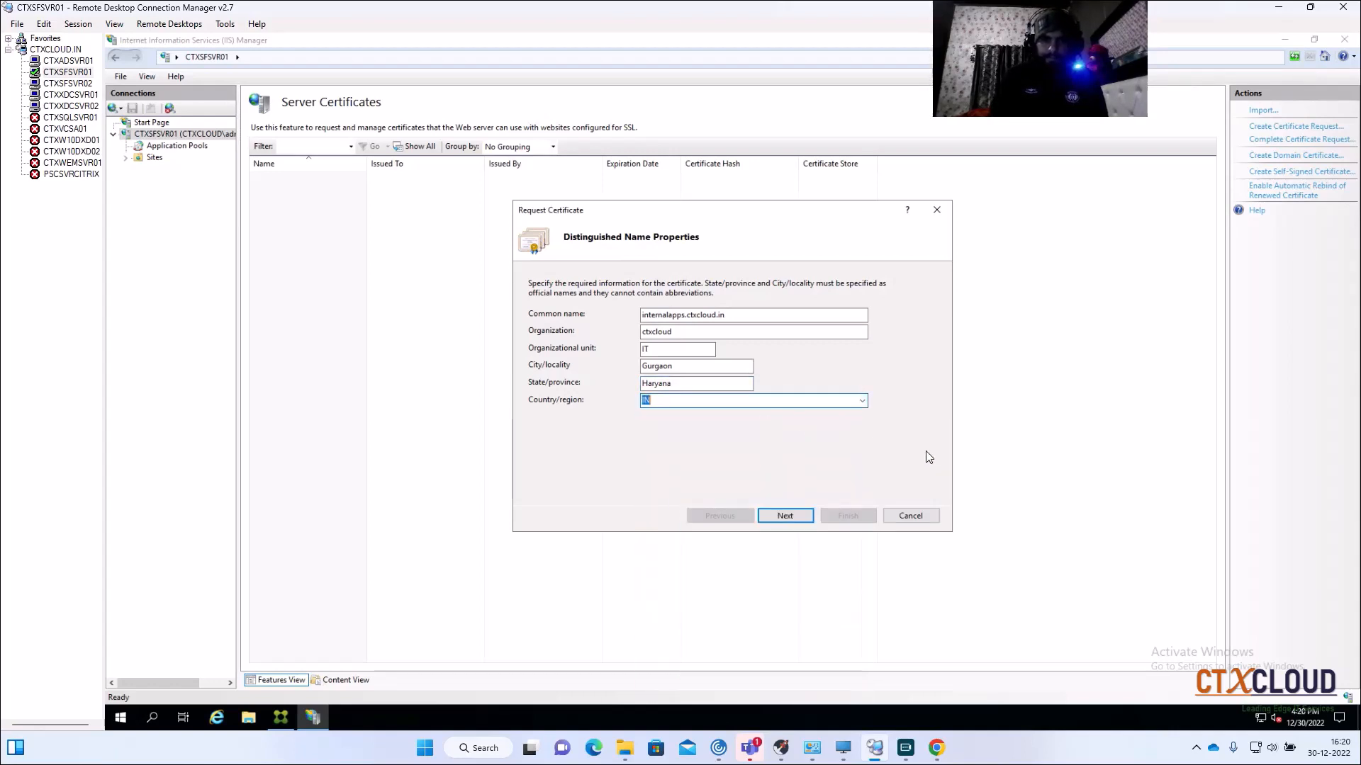
Step: Set the key bit length to 2048 and continue to the file-name step
click(785, 517)
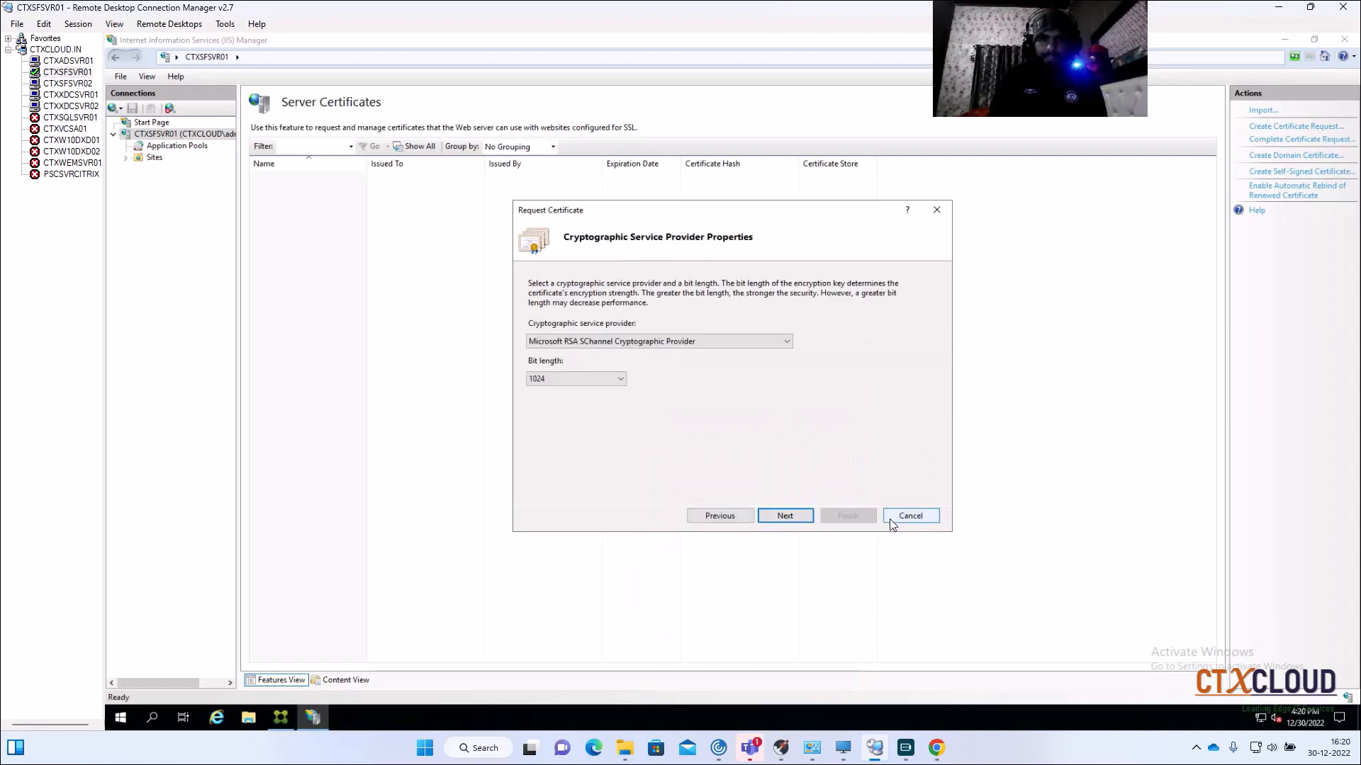
click(622, 379)
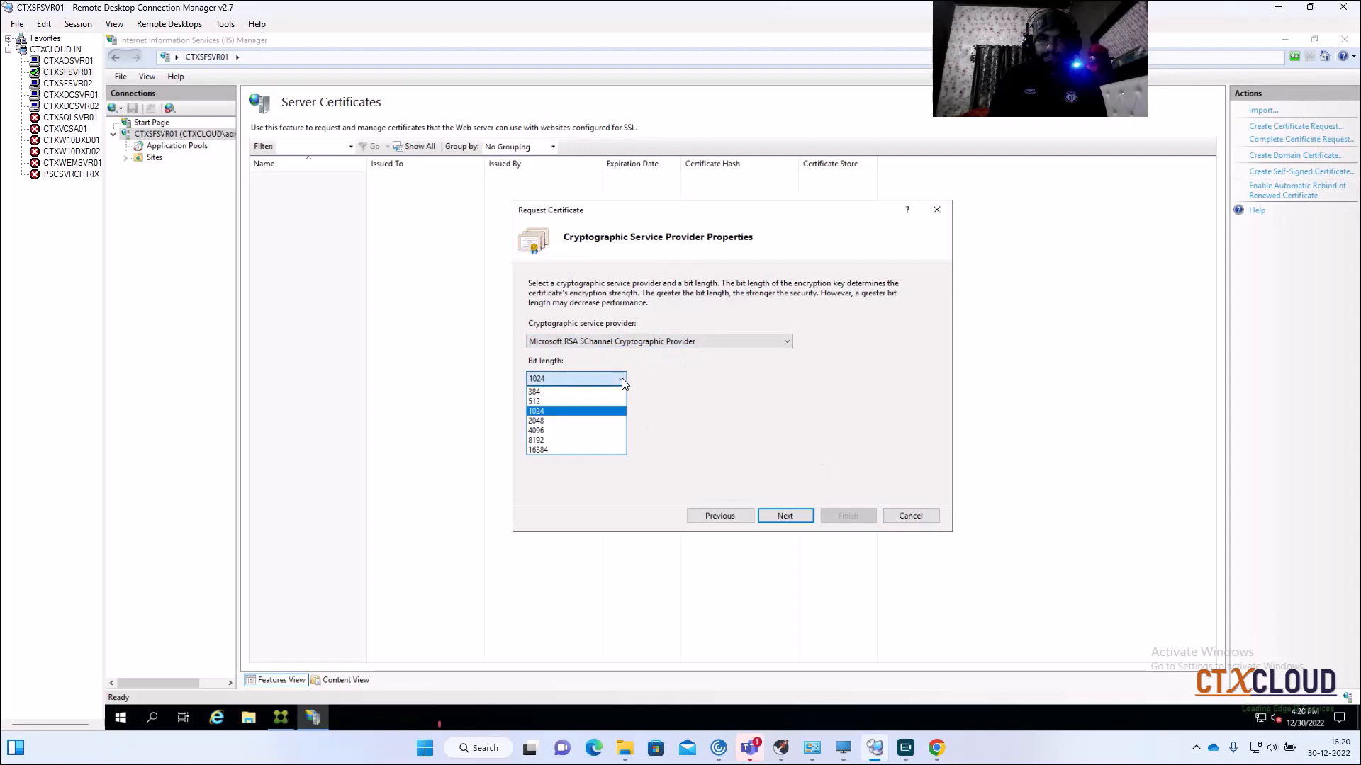
click(589, 421)
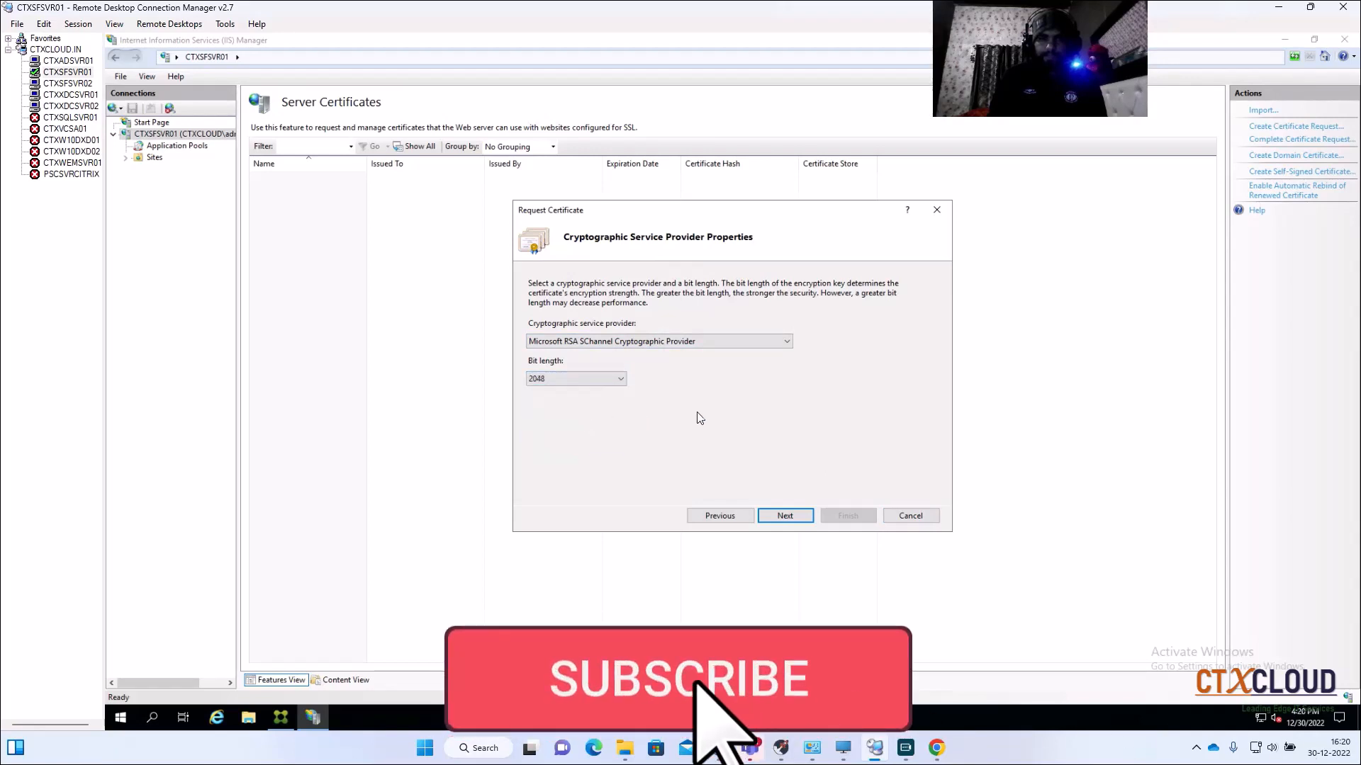
click(785, 517)
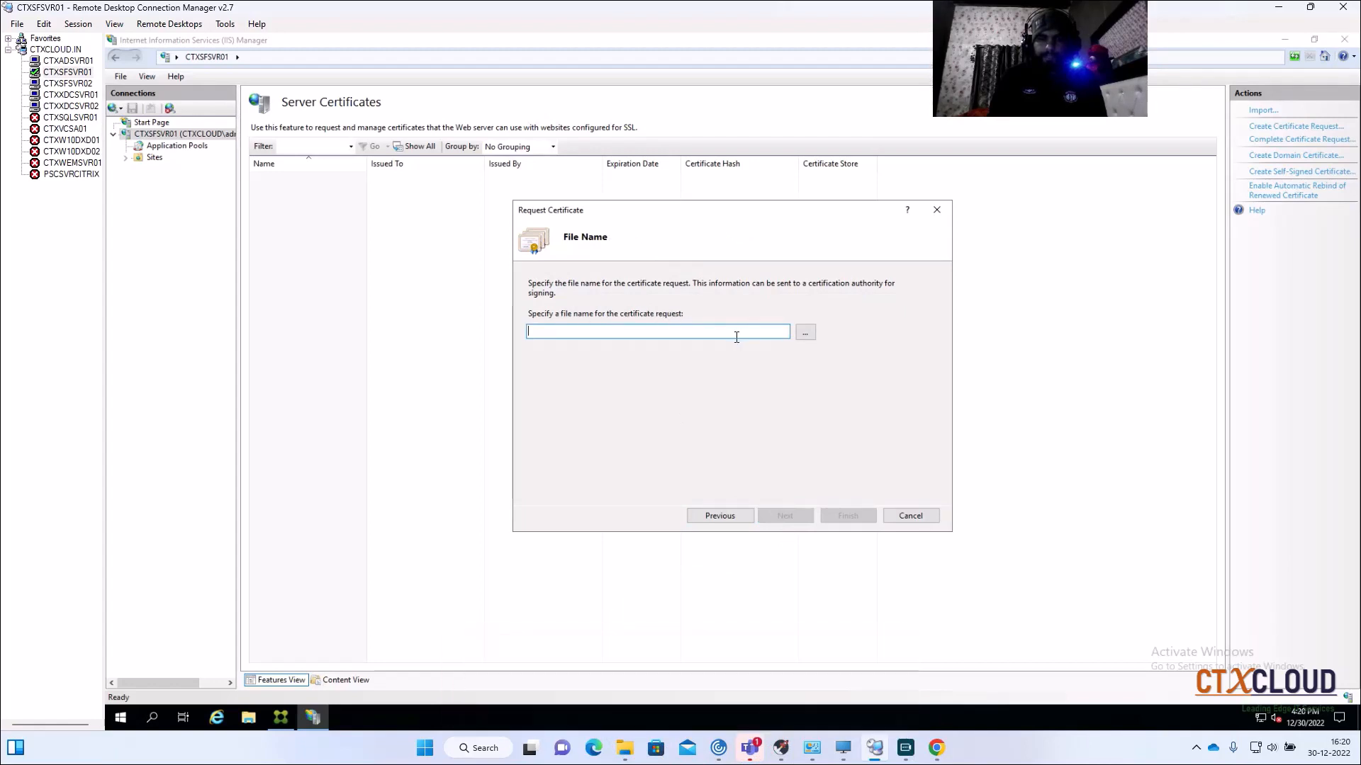
Step: Save the request as certreq.txt on the Desktop and finish the Request Certificate wizard
click(805, 332)
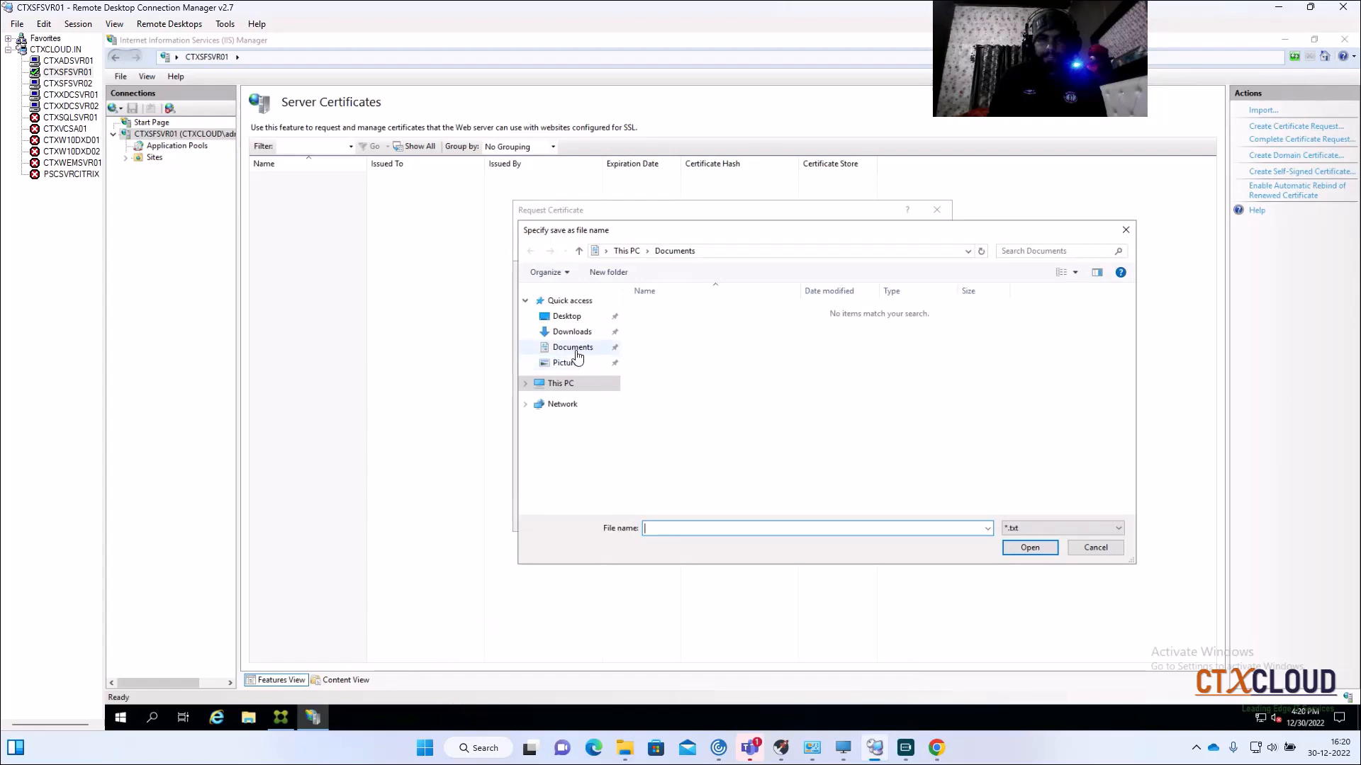
click(567, 316)
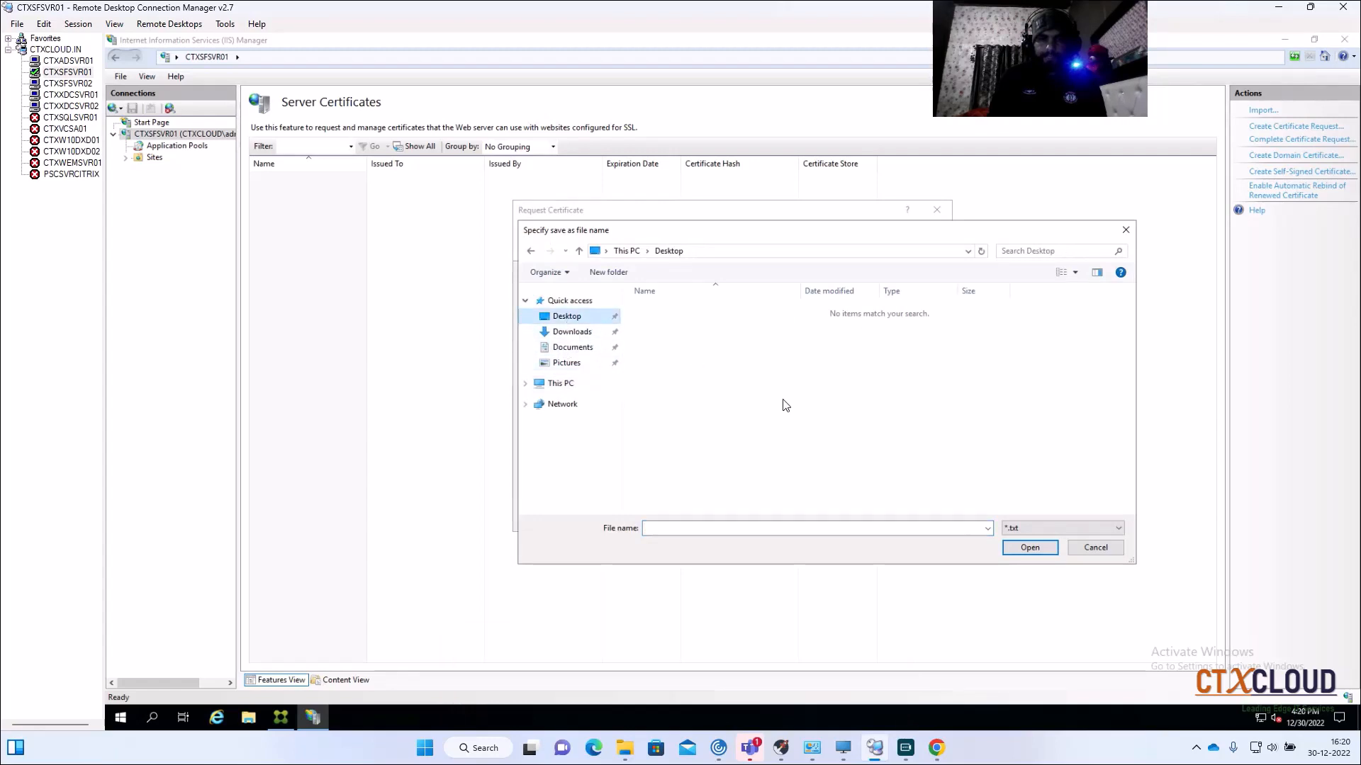
click(711, 535)
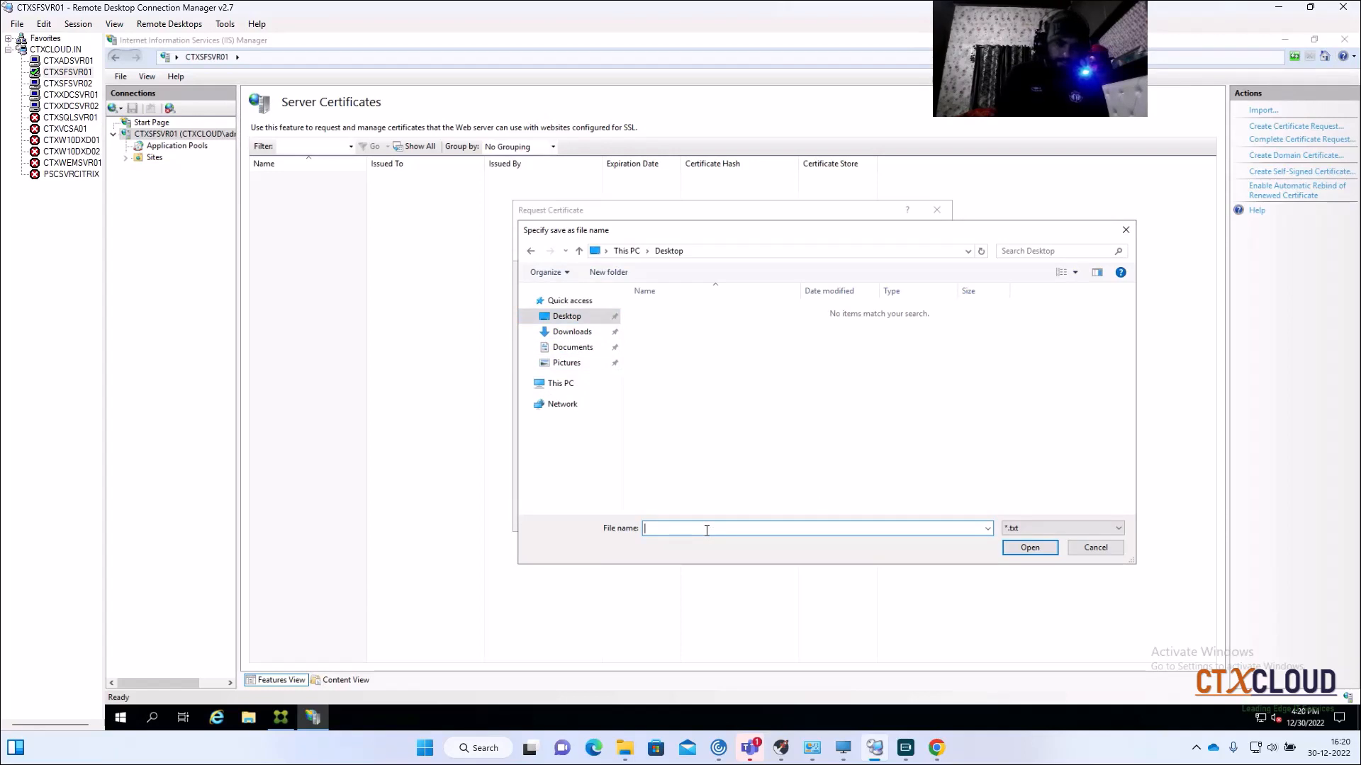
text(certreq)
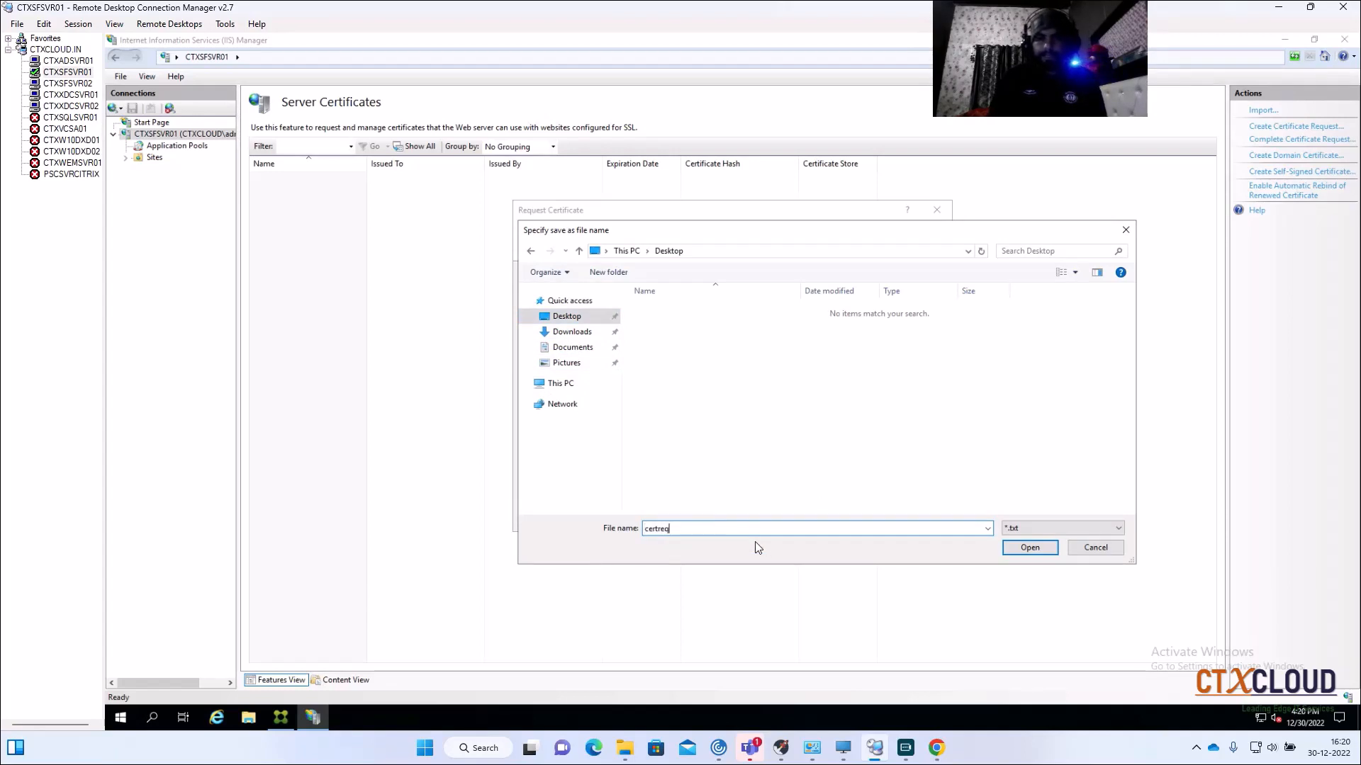
click(1025, 552)
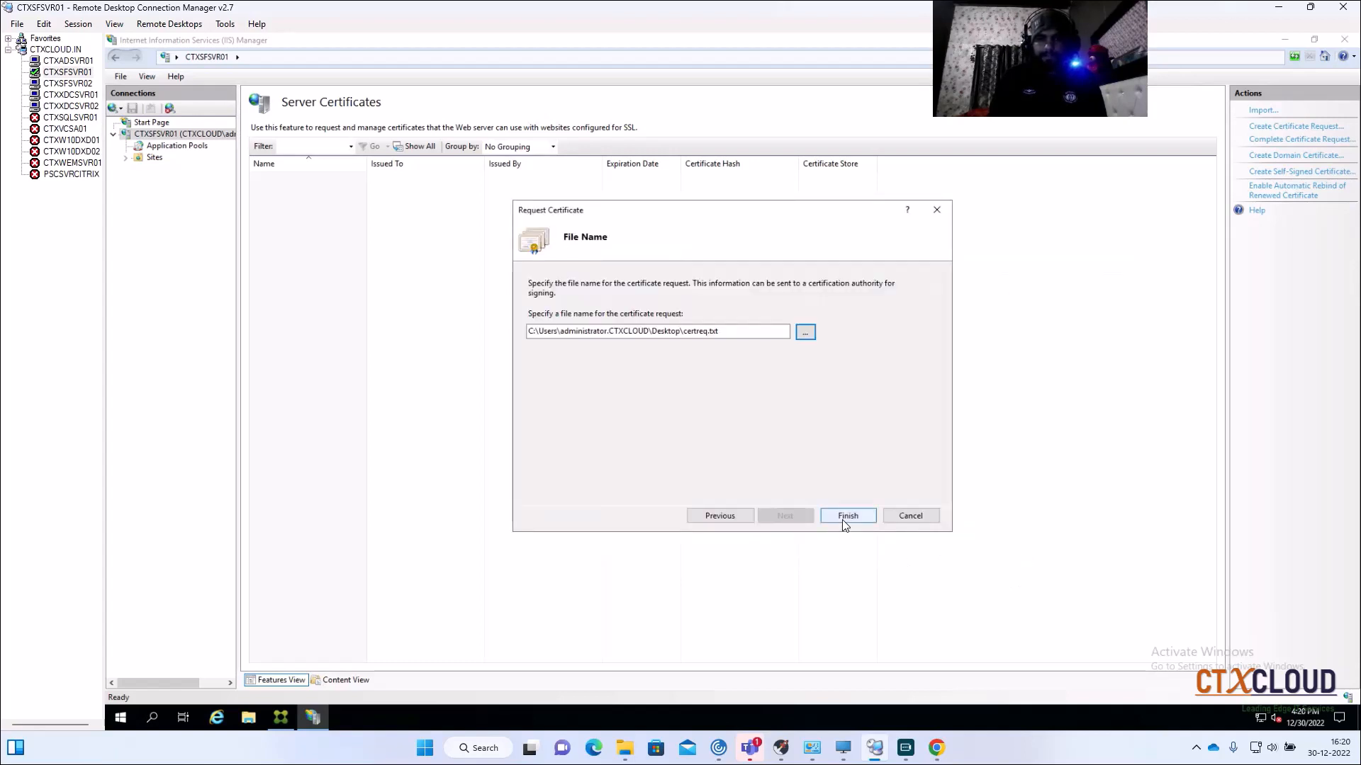
click(843, 520)
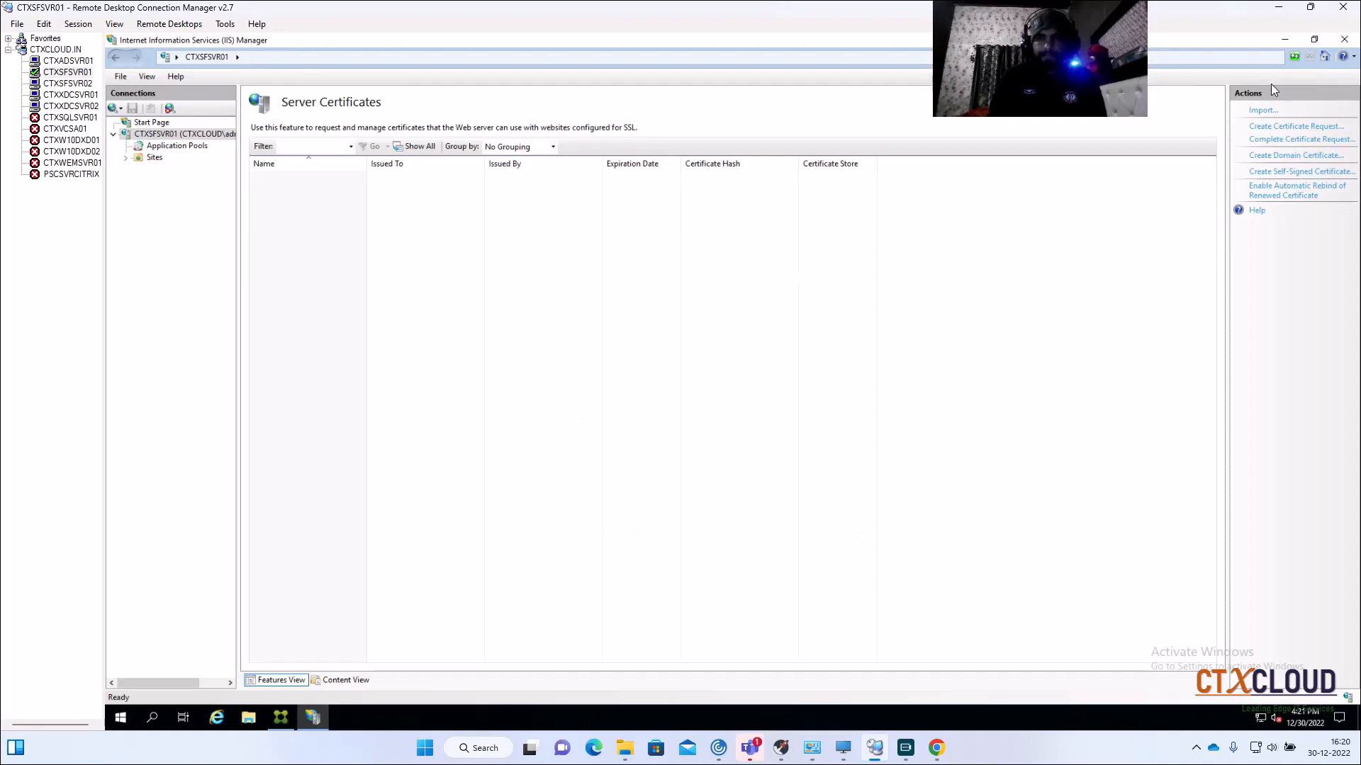
Step: Open certreq.txt from the desktop in Notepad, select all its request text, then minimize Notepad
click(1290, 41)
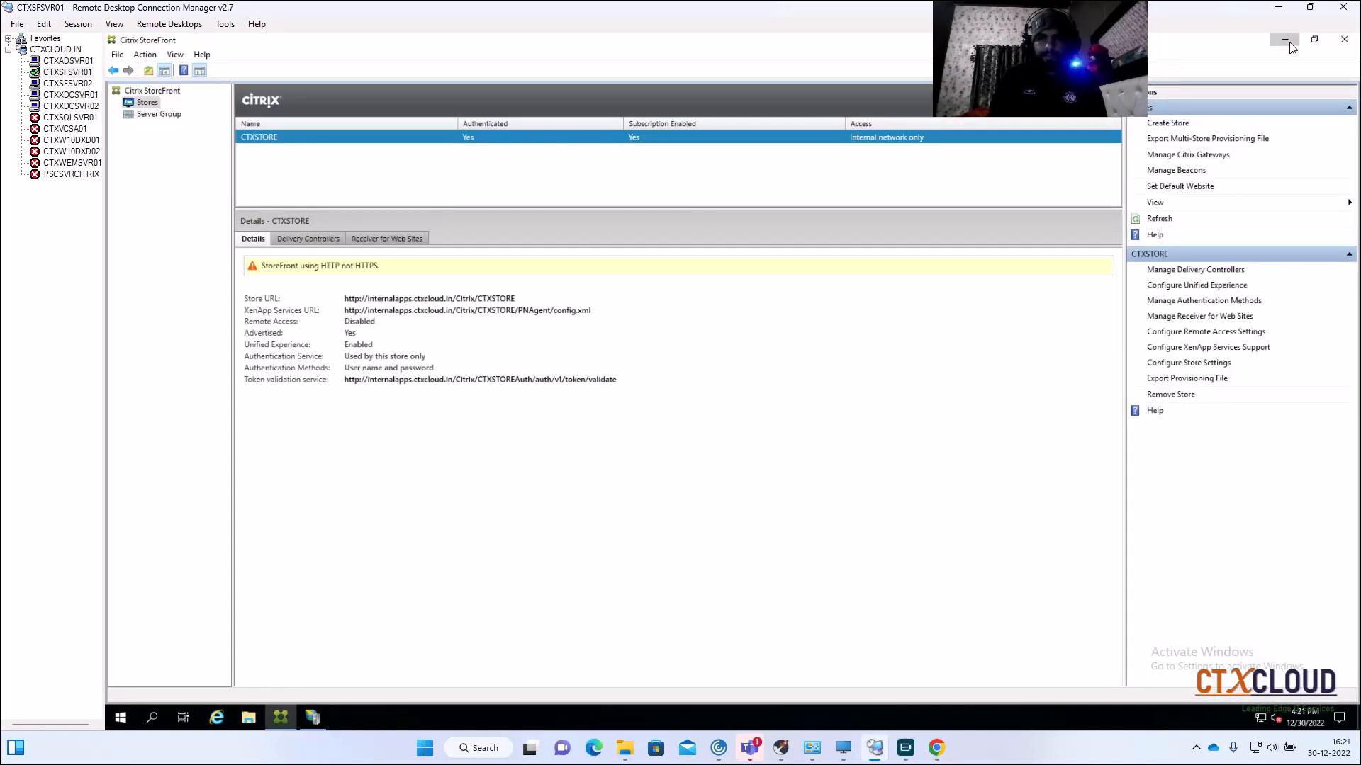
click(1290, 41)
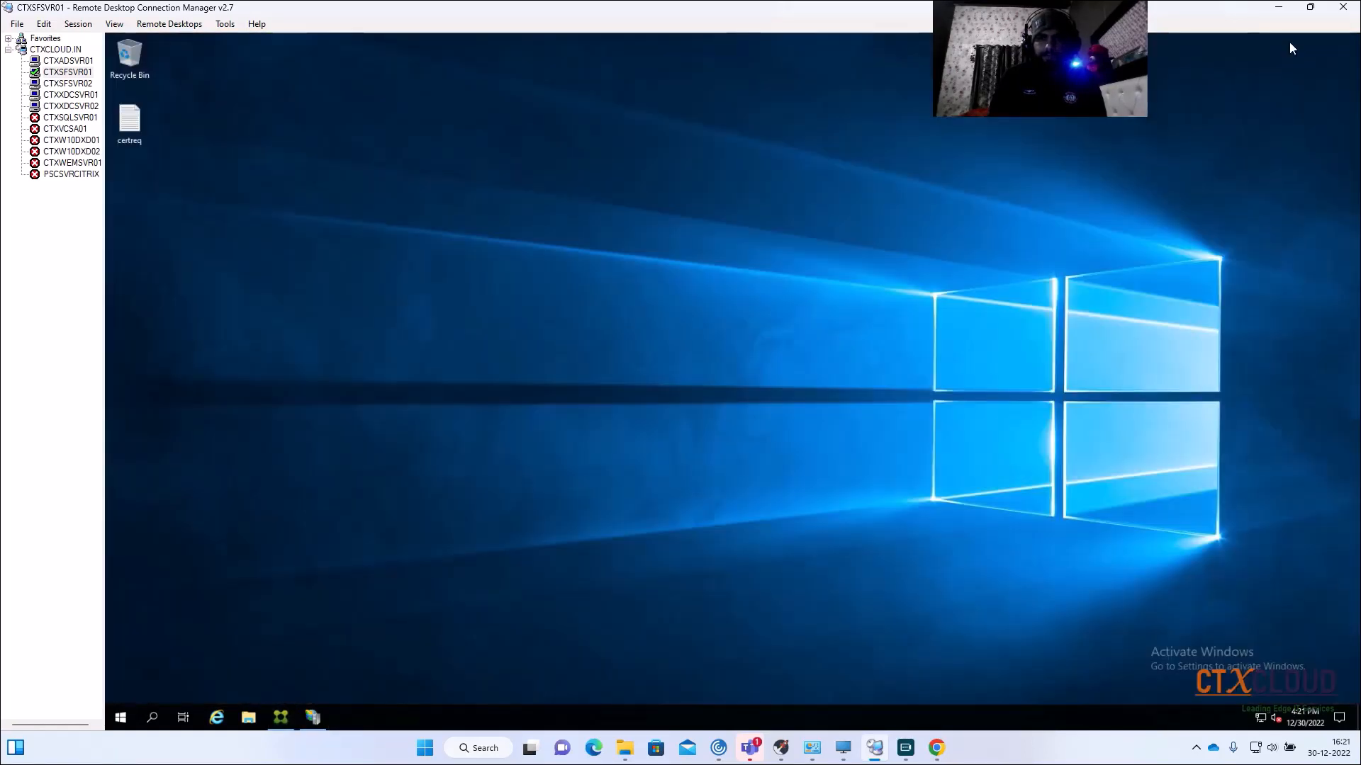
right_click(144, 131)
click(181, 134)
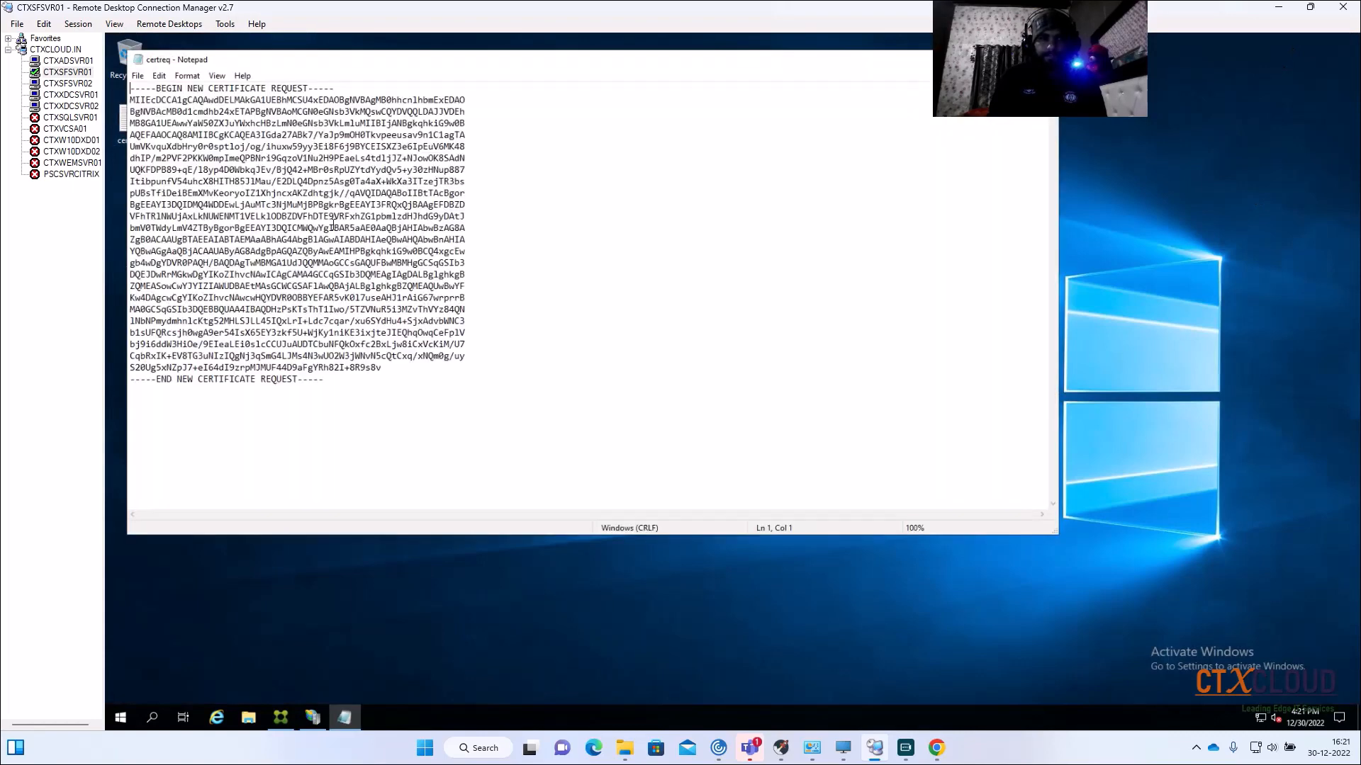
drag(341, 383, 133, 91)
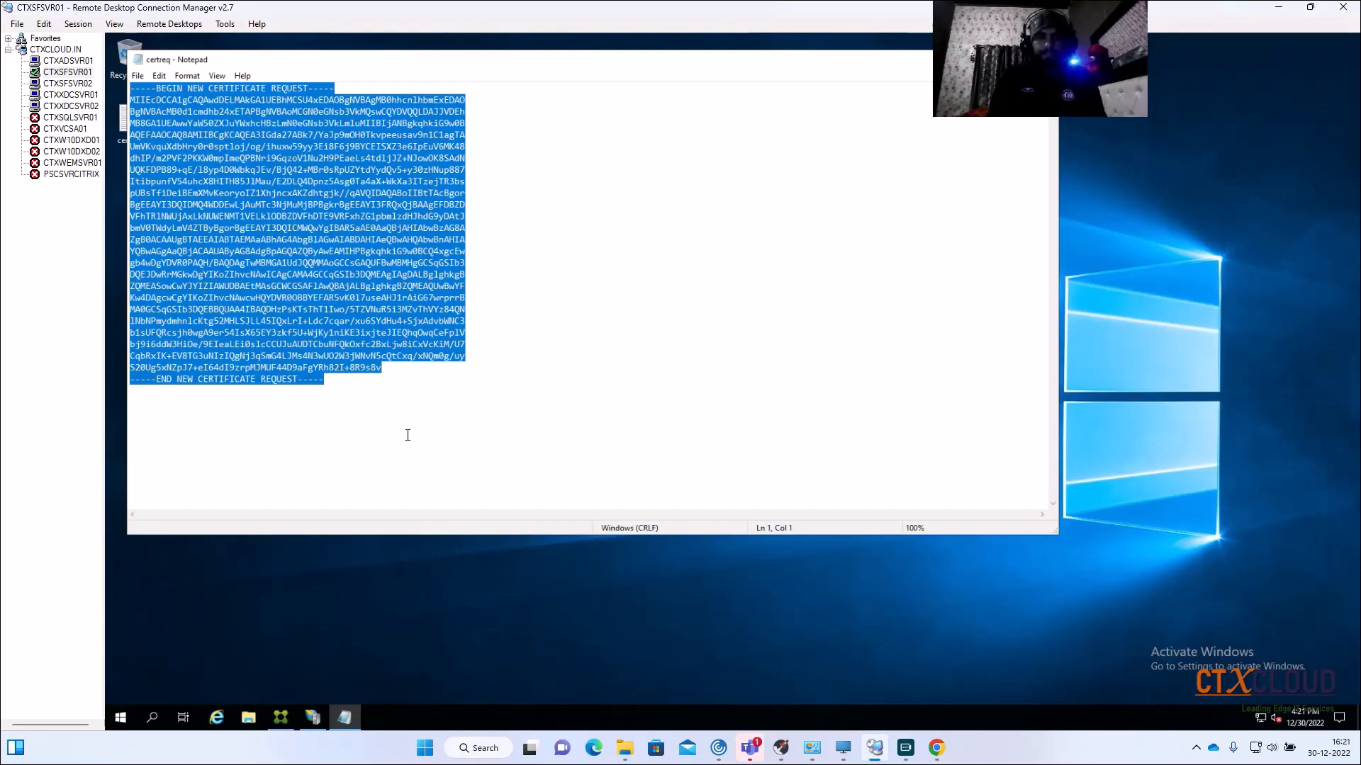
drag(332, 378, 116, 65)
drag(775, 65, 705, 134)
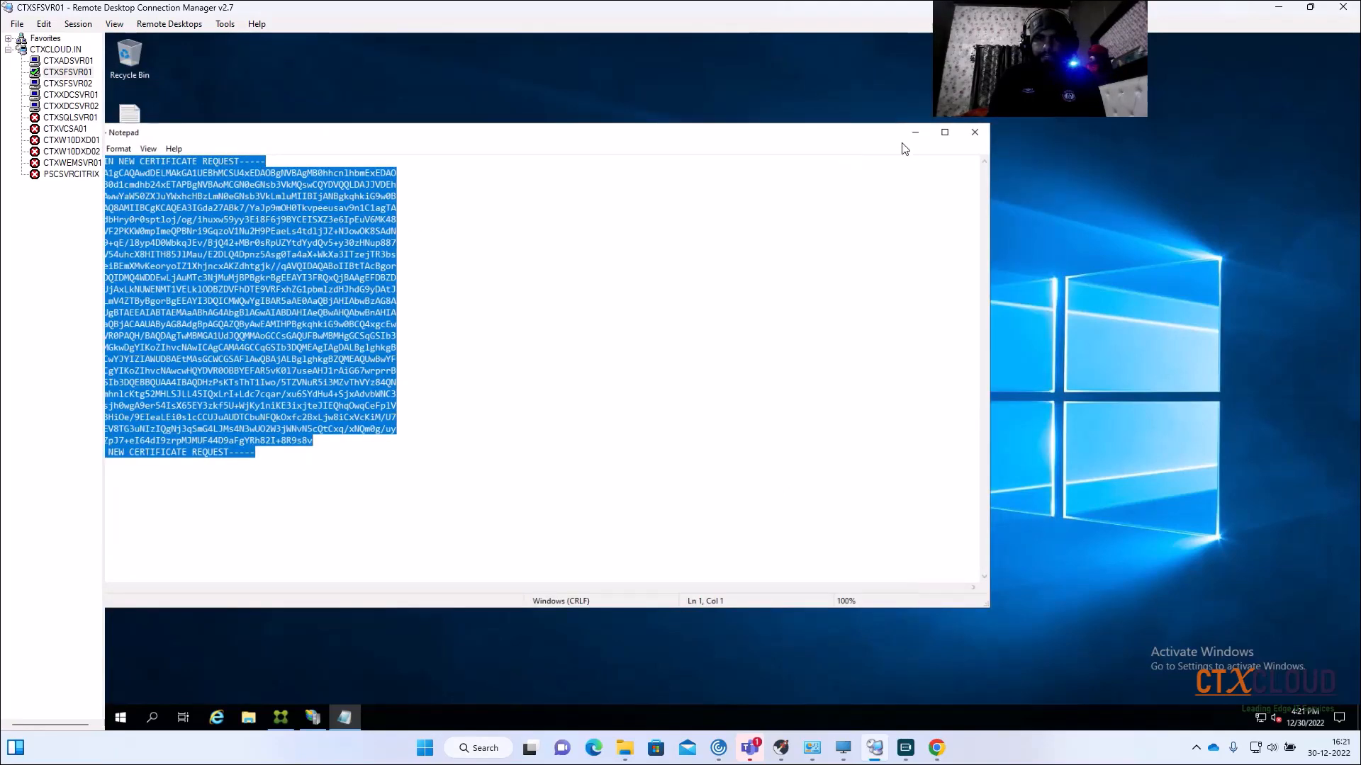
click(912, 133)
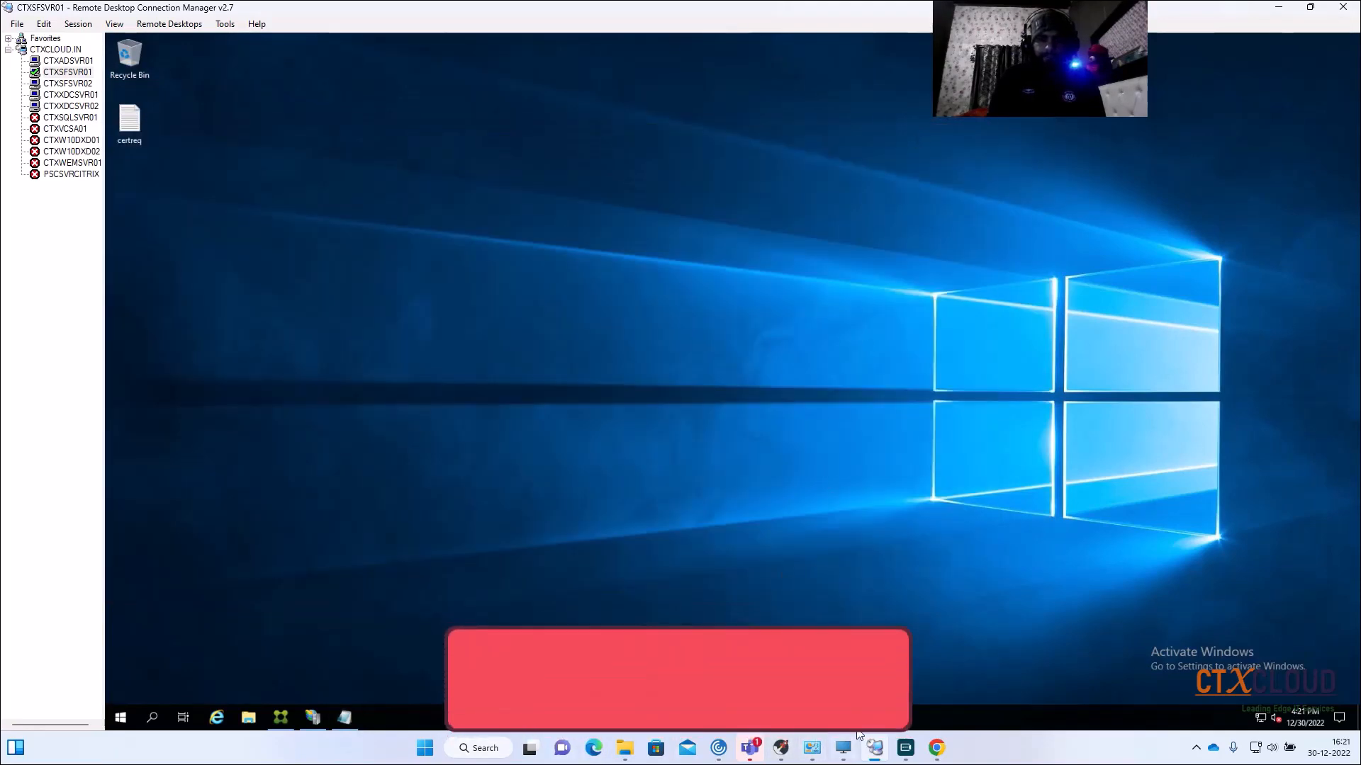
Step: Submit the pasted certificate request as an advanced request under the Web Server template
click(936, 748)
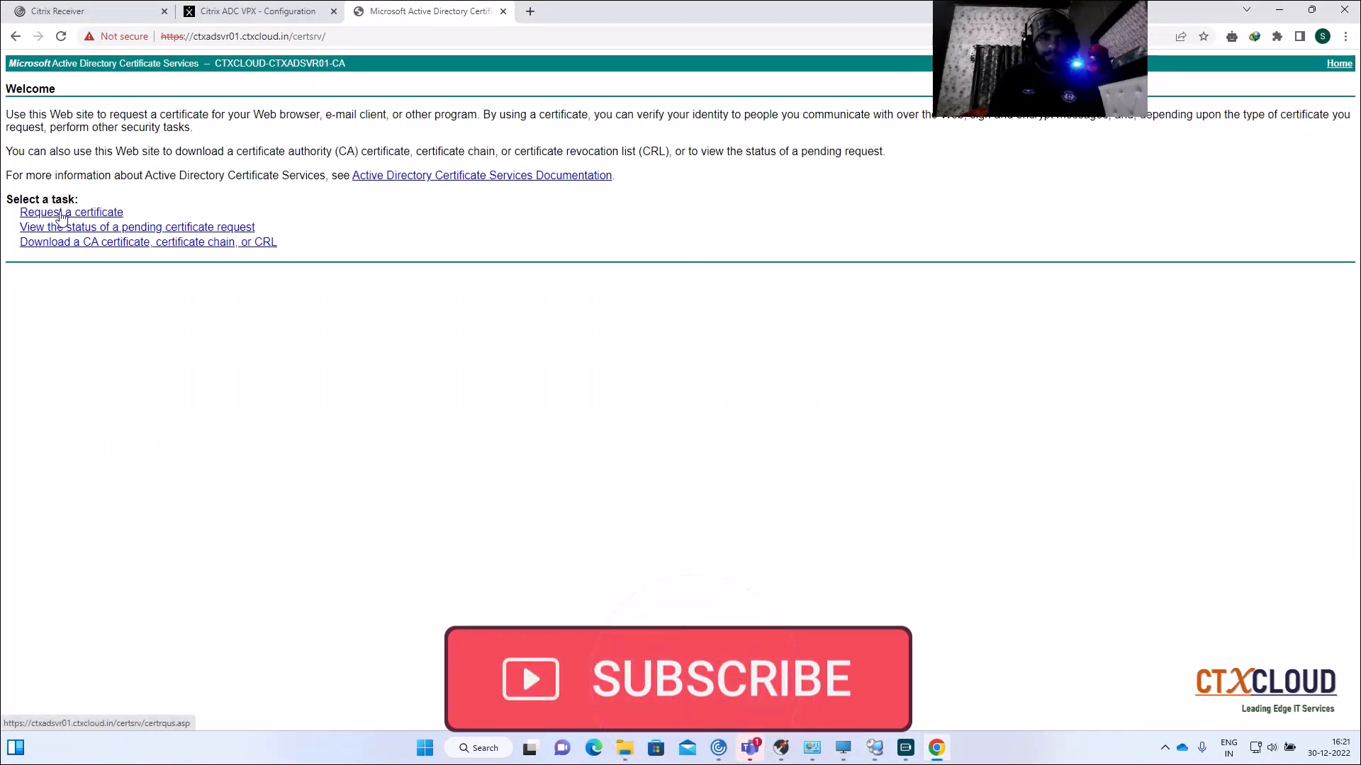
click(61, 216)
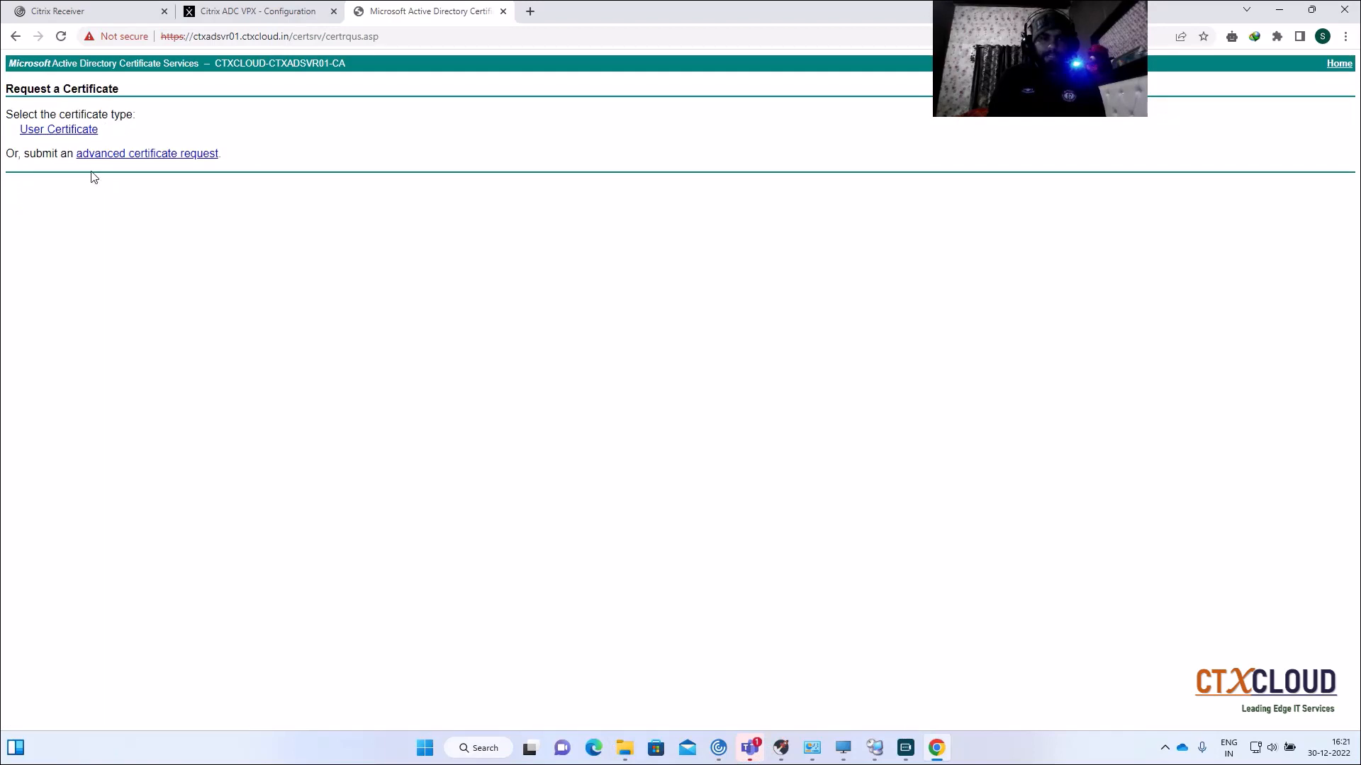
click(134, 153)
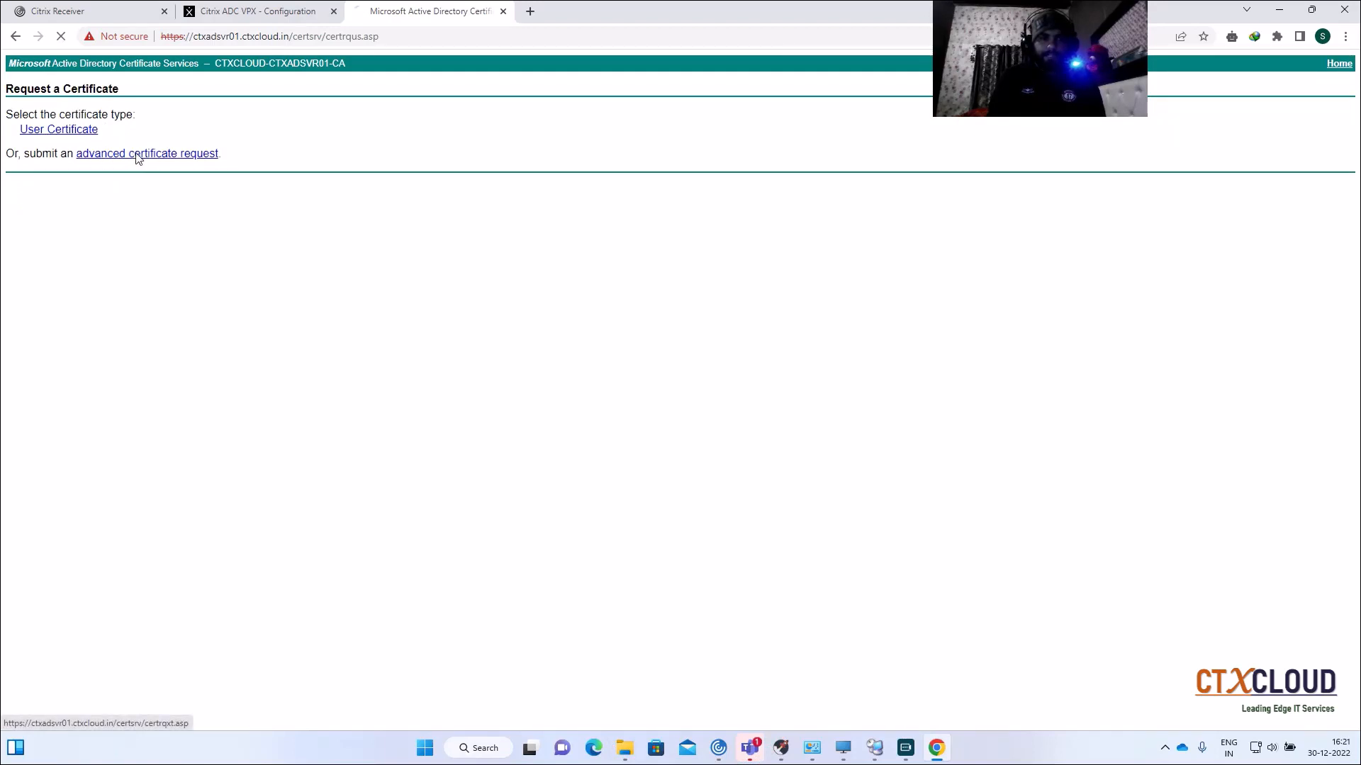
click(117, 159)
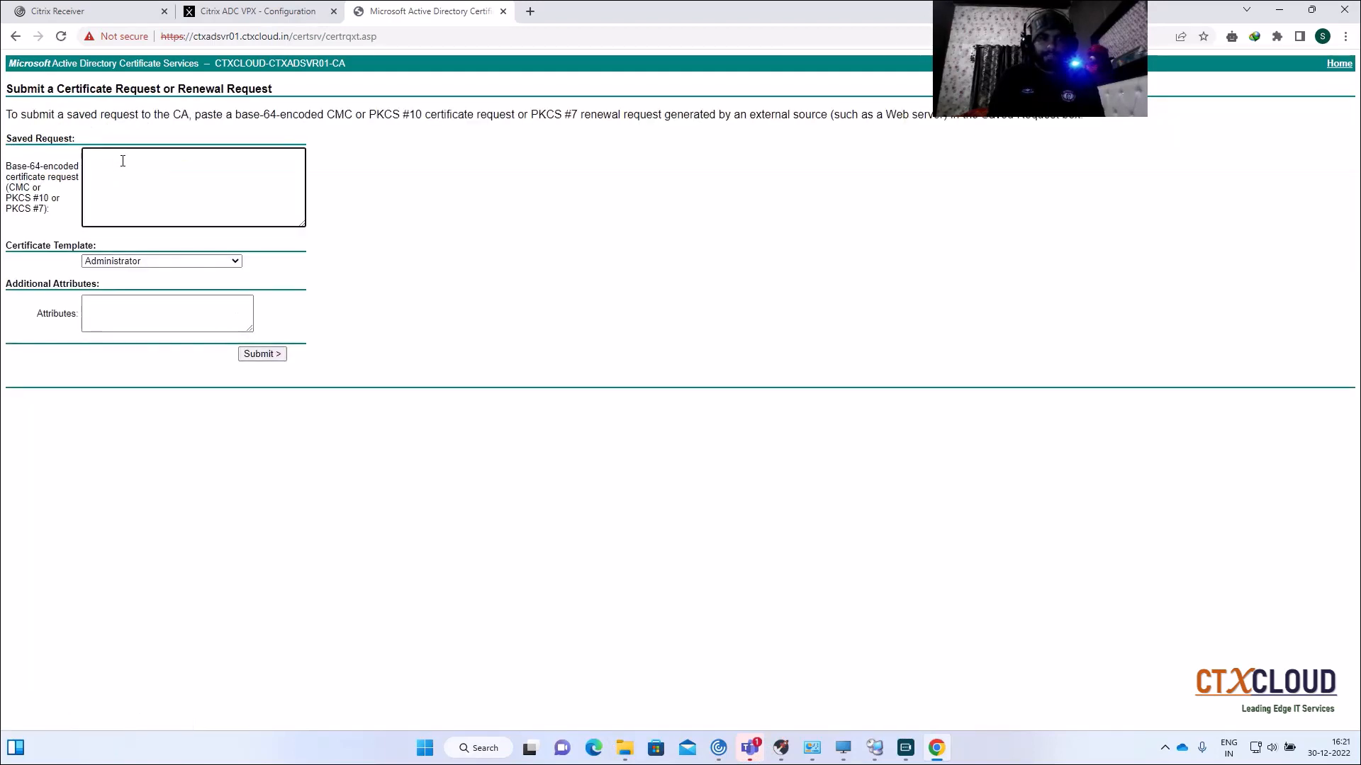
key(ctrl+v)
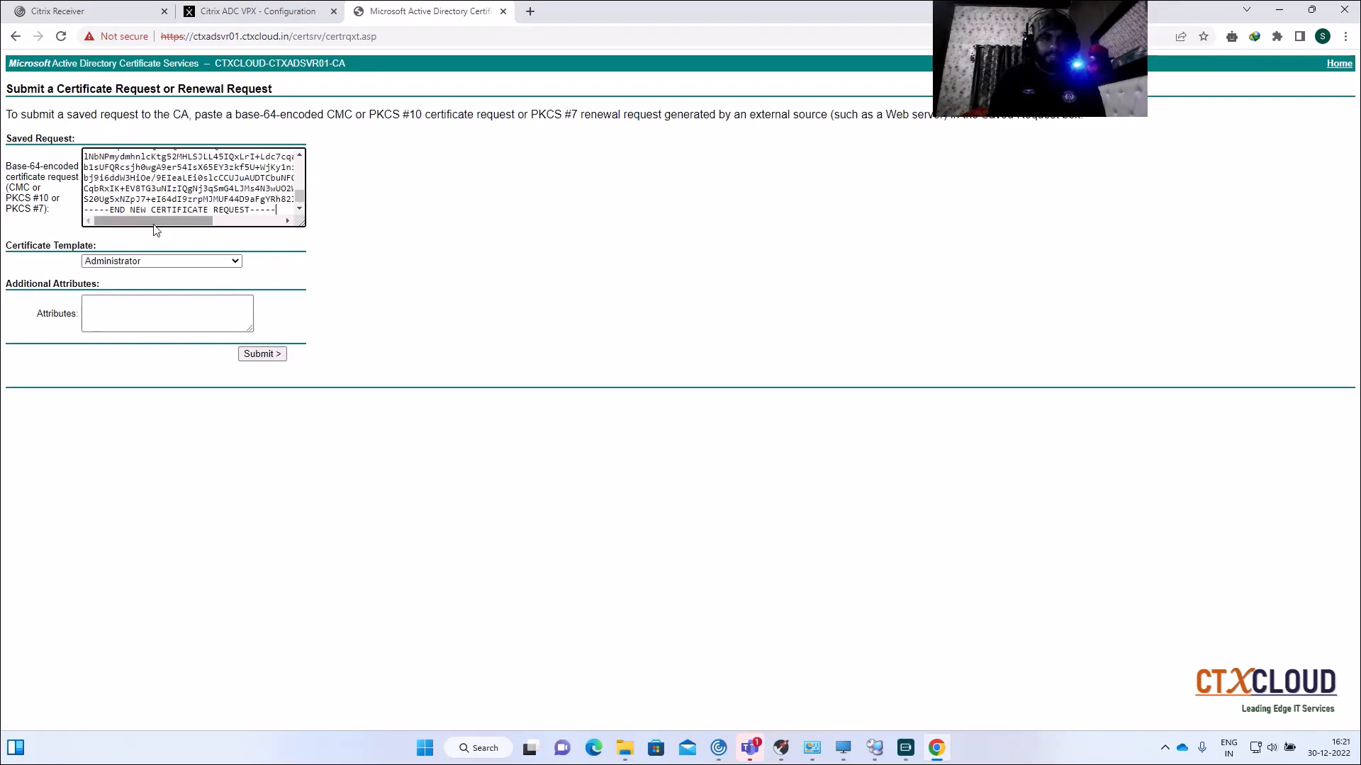
click(189, 262)
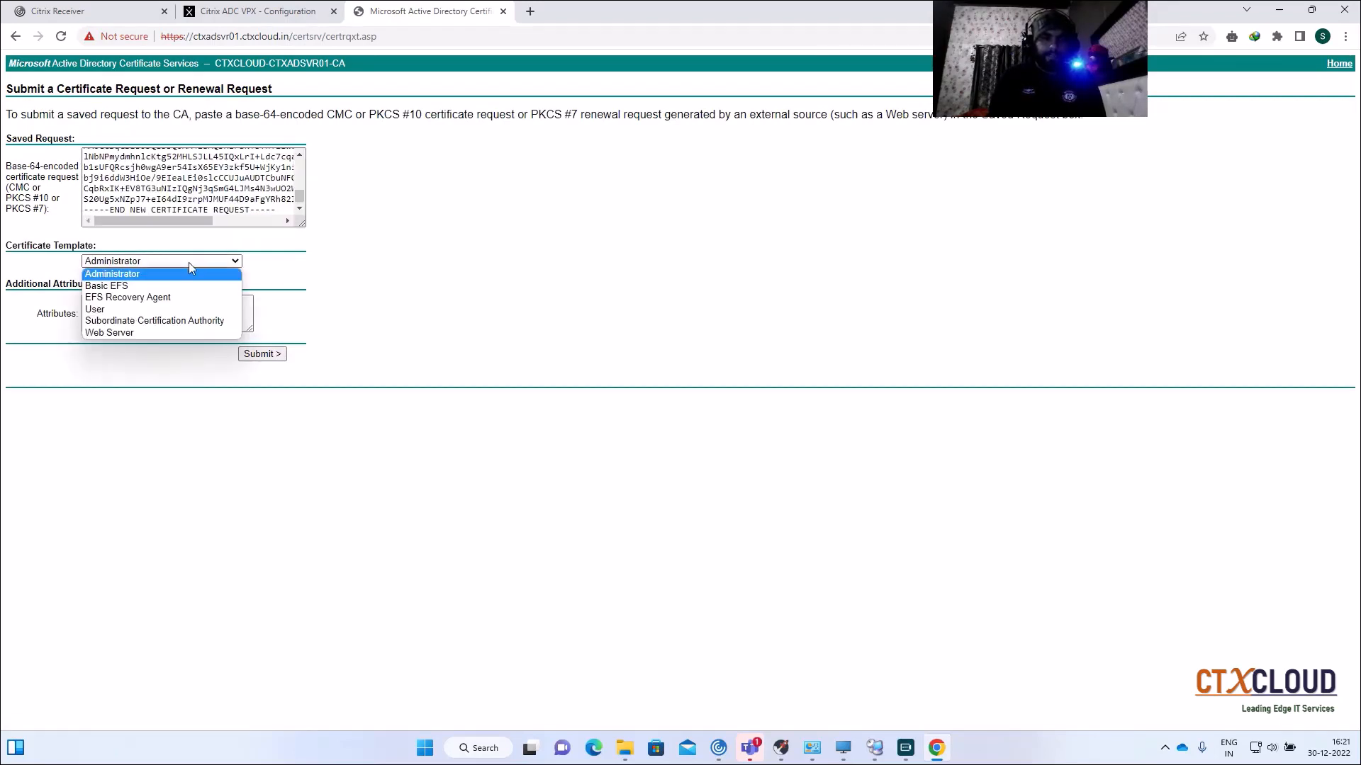
click(173, 333)
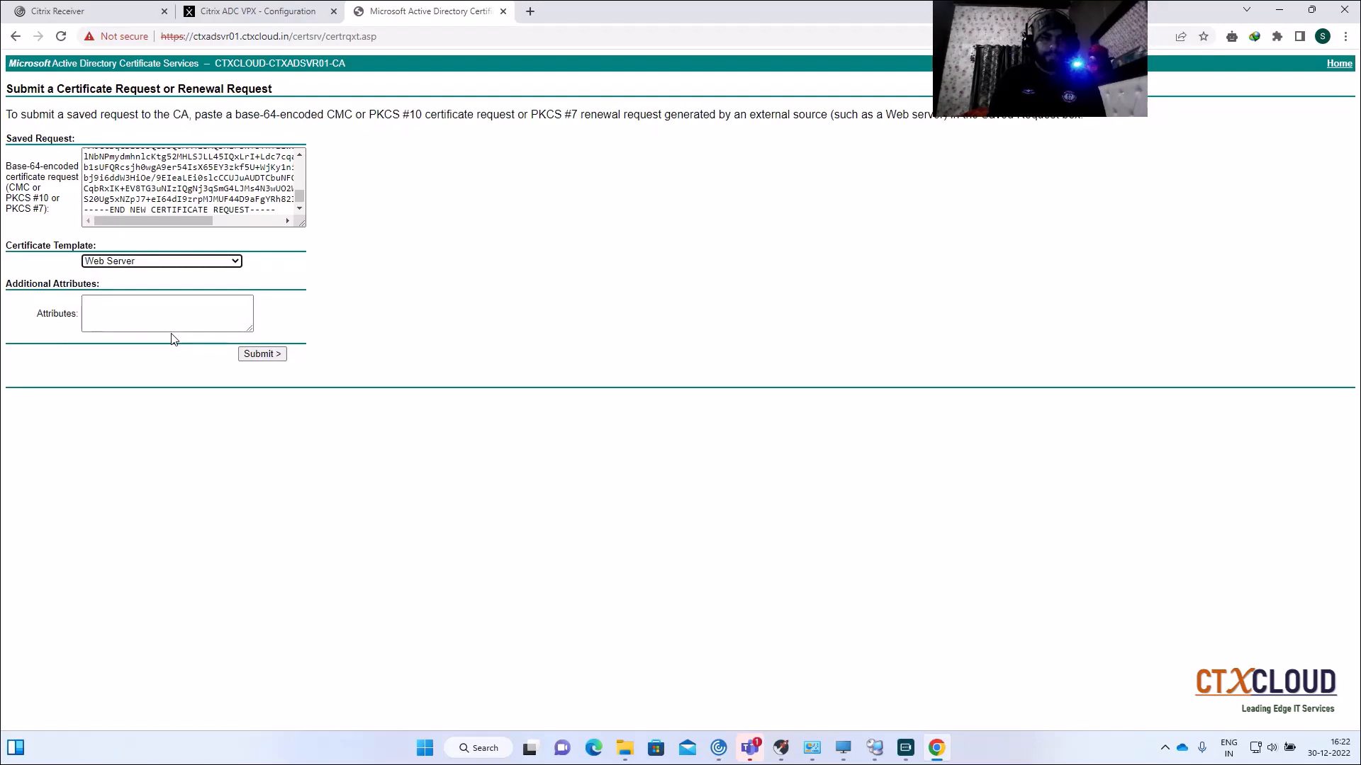
click(263, 355)
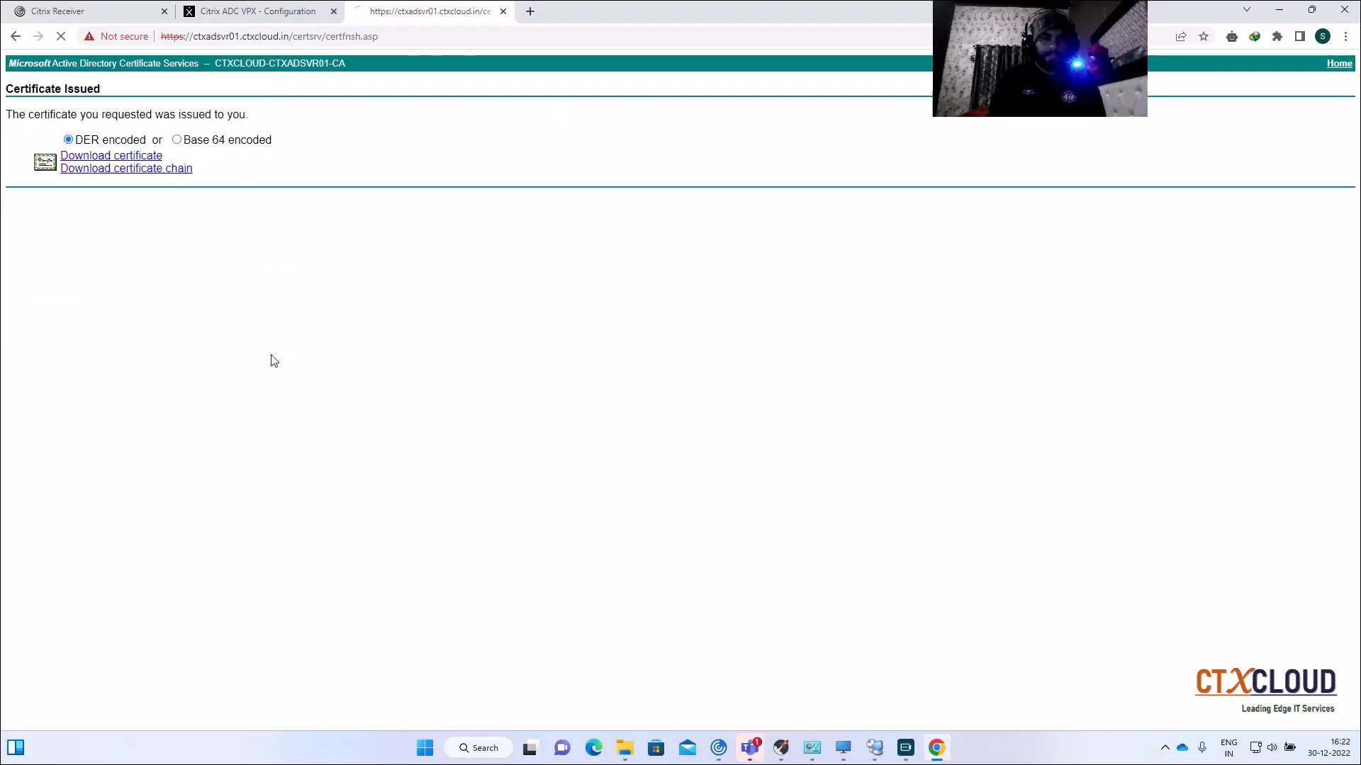
Step: Download the issued certificate Base 64 encoded as certnew.cer and show it in its folder
click(177, 141)
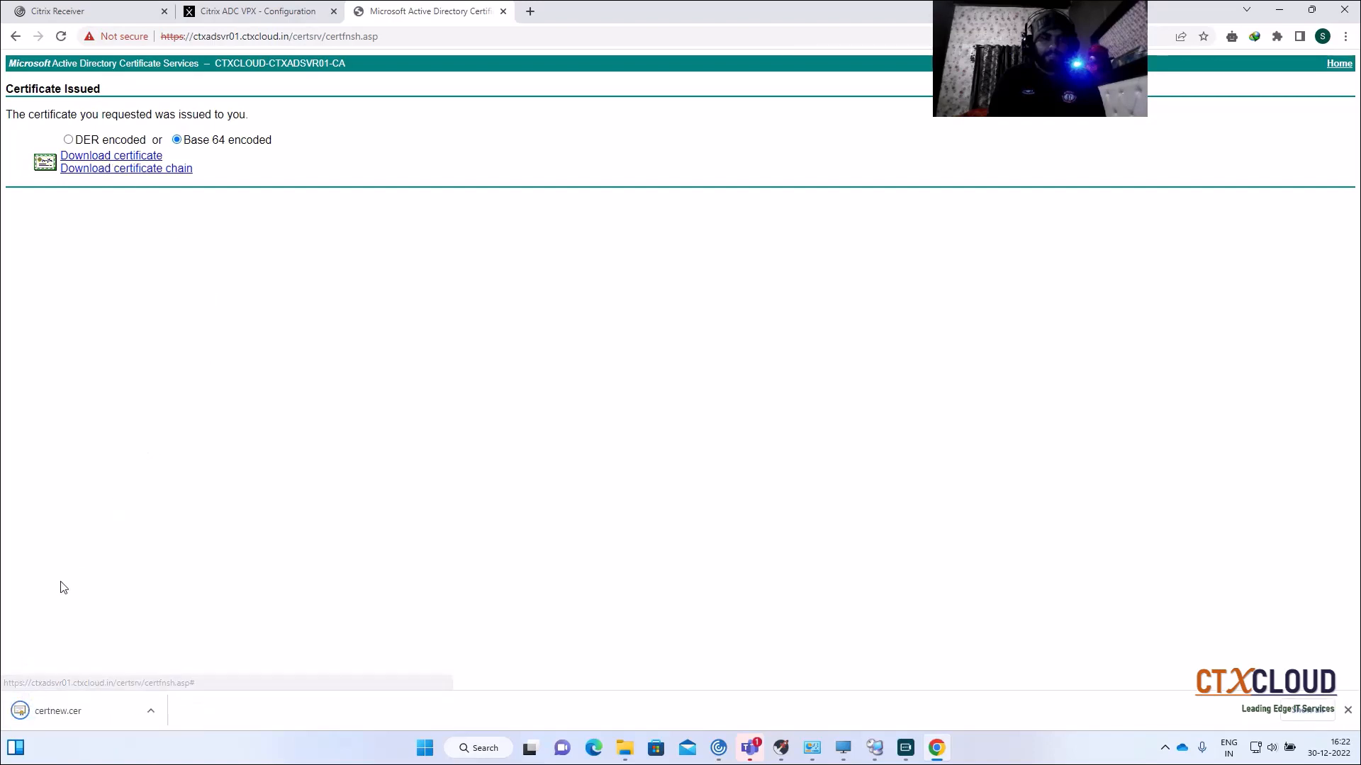
click(151, 713)
click(187, 660)
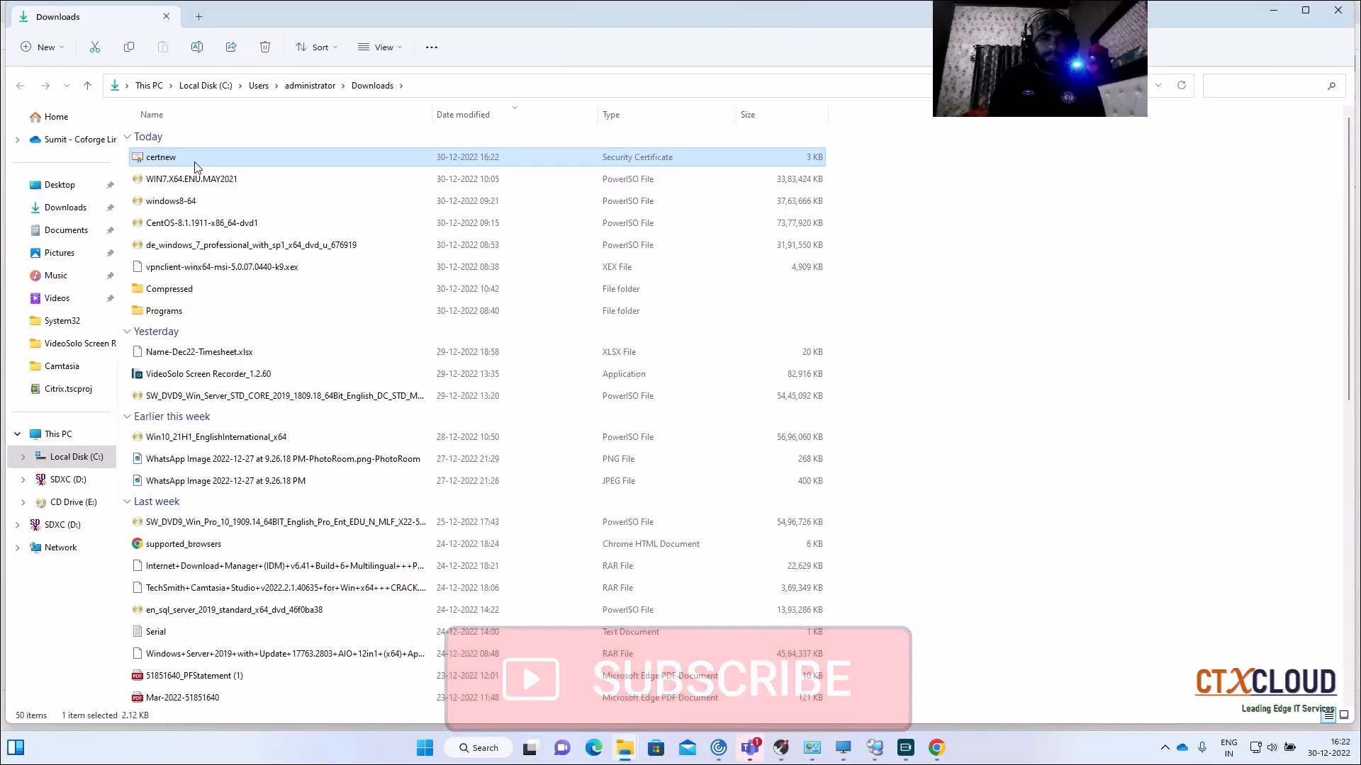
Step: Copy certnew from Downloads onto the CTXSFSVR01 desktop beside certreq, then return to IIS Manager
right_click(199, 160)
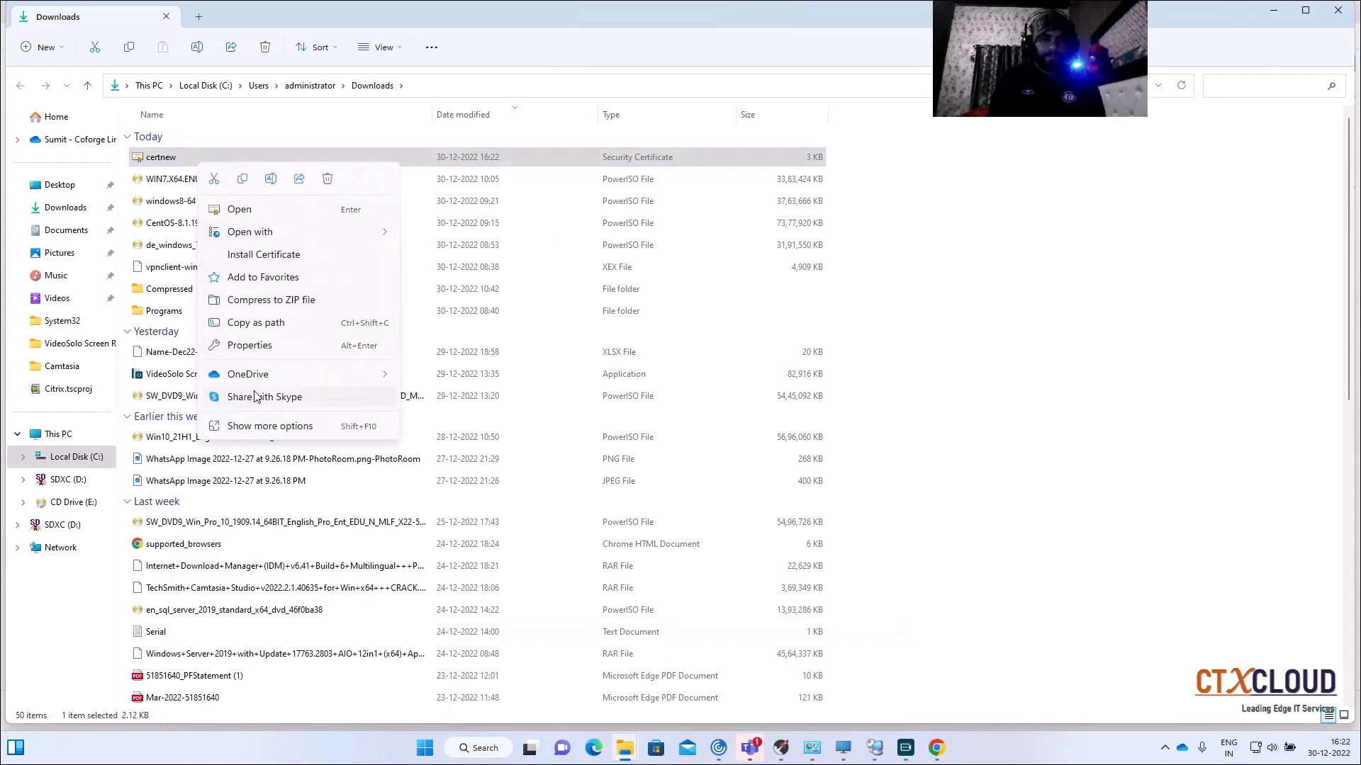
click(243, 178)
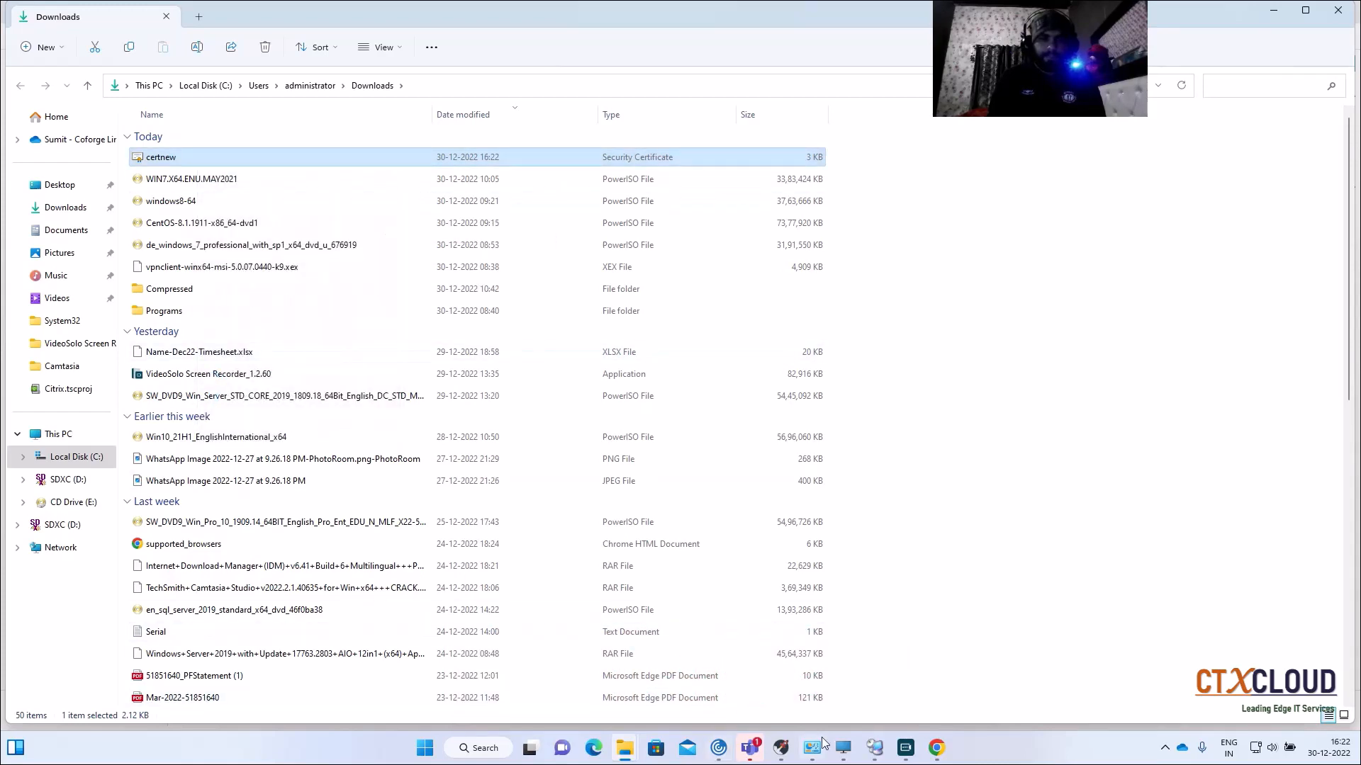
click(874, 748)
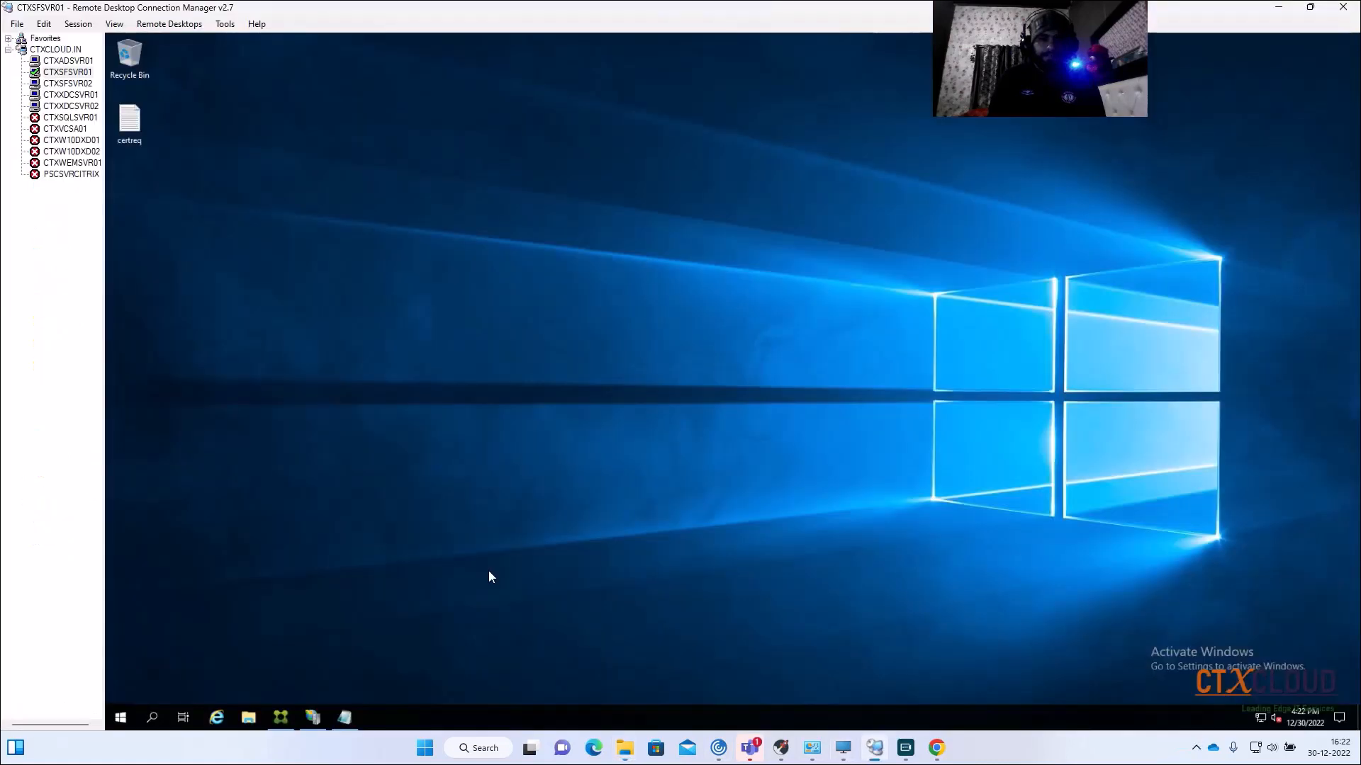
right_click(142, 176)
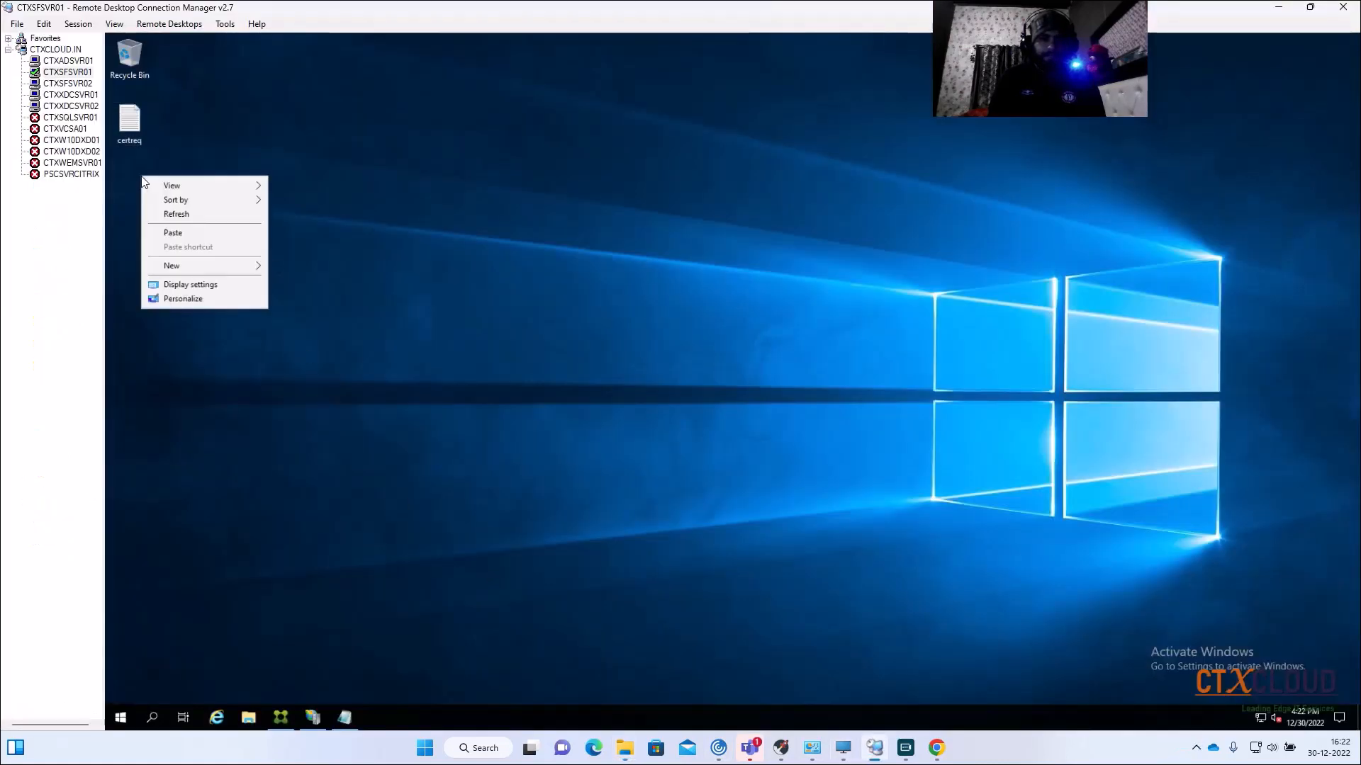
click(173, 233)
drag(151, 205, 138, 205)
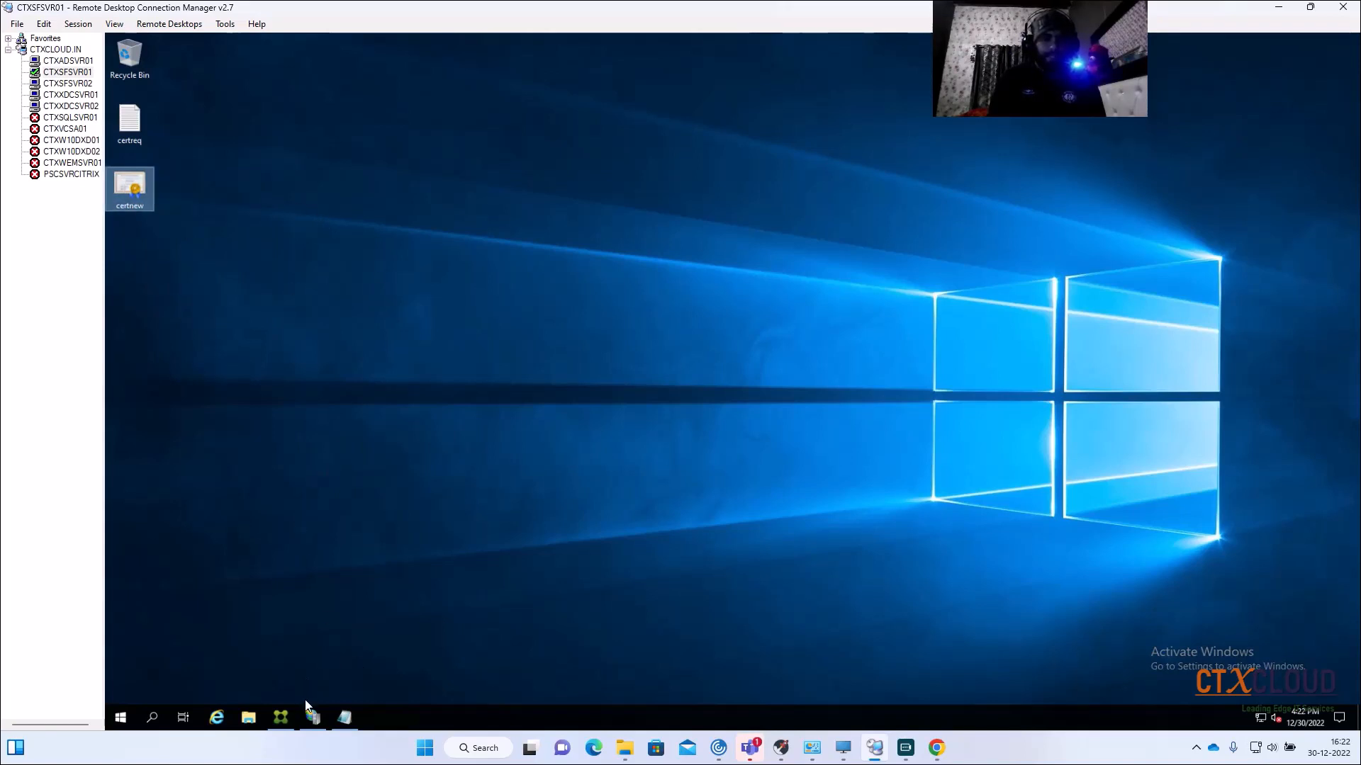
click(315, 718)
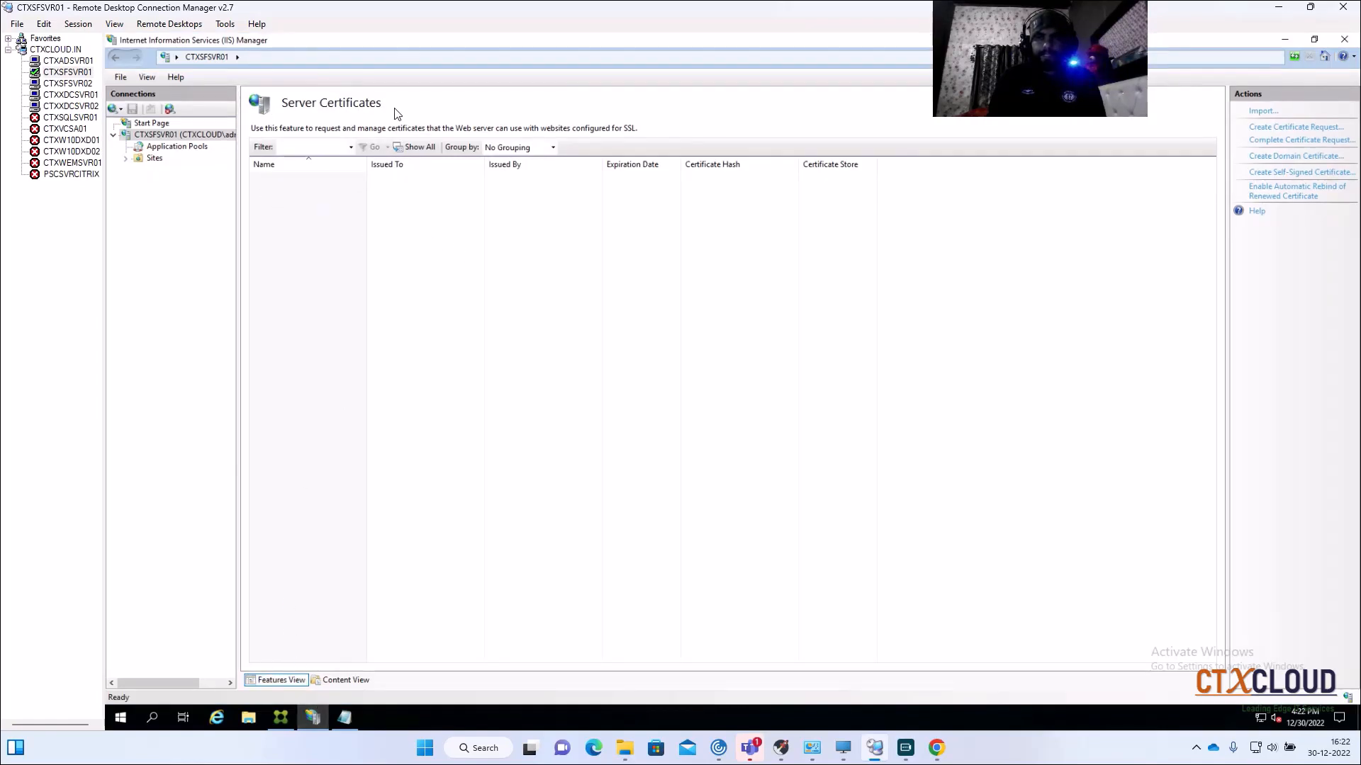
Step: Complete the pending request using Desktop\certnew.cer, friendly name Internalapps, stored in Personal
click(1286, 141)
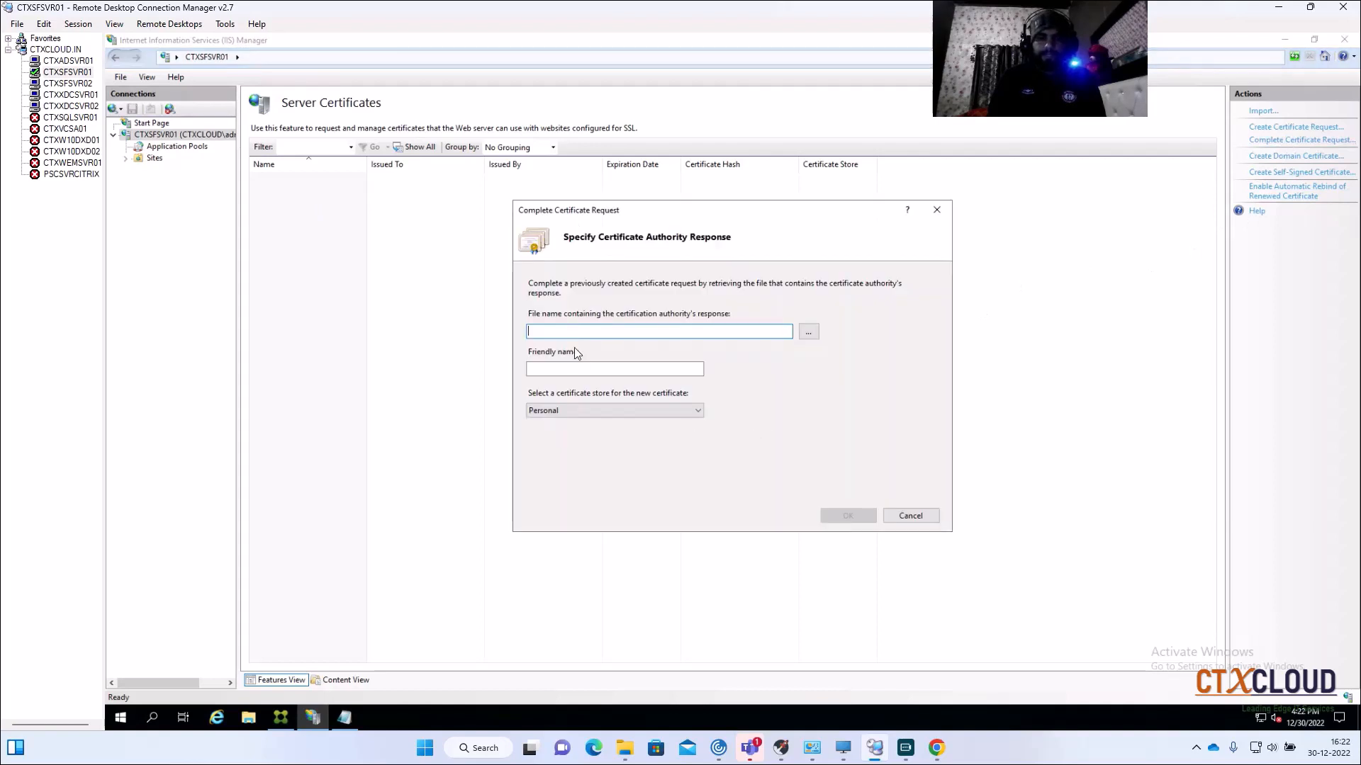
click(808, 333)
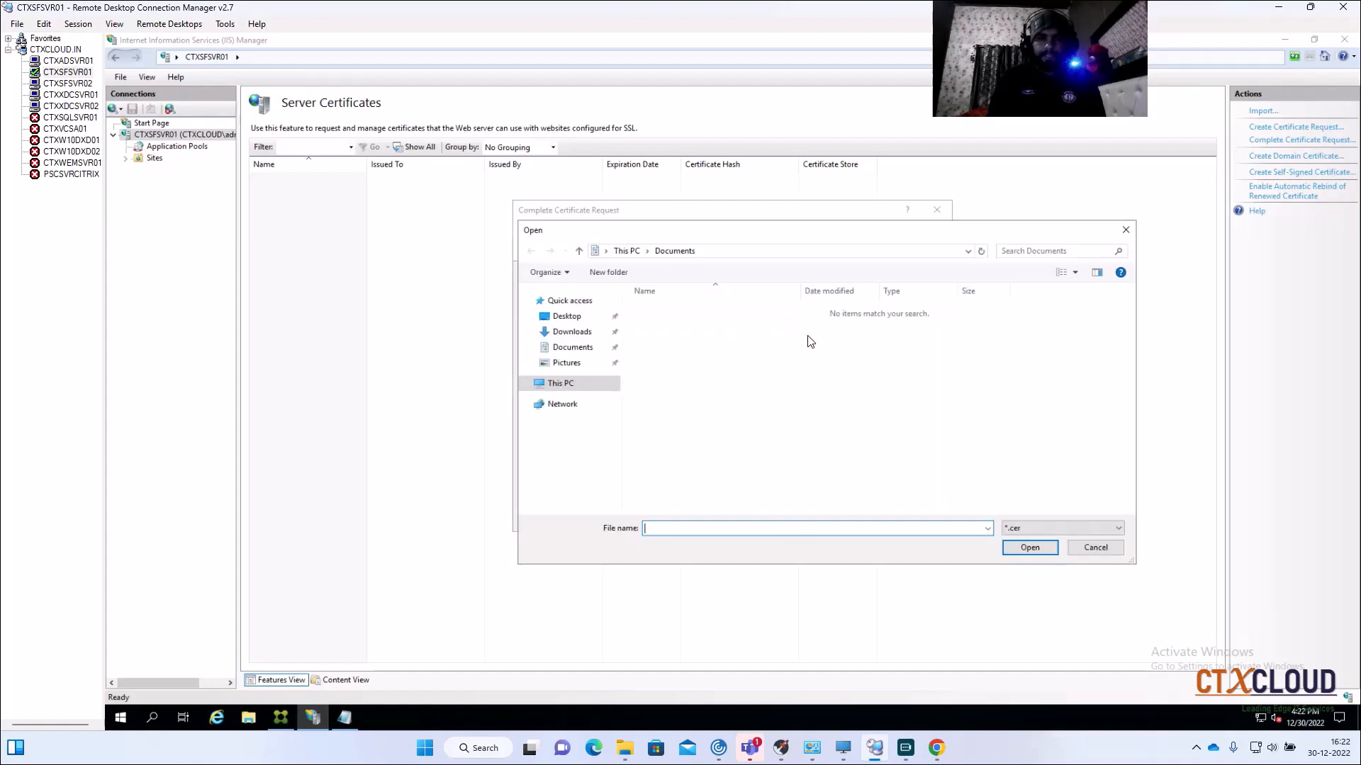
click(566, 316)
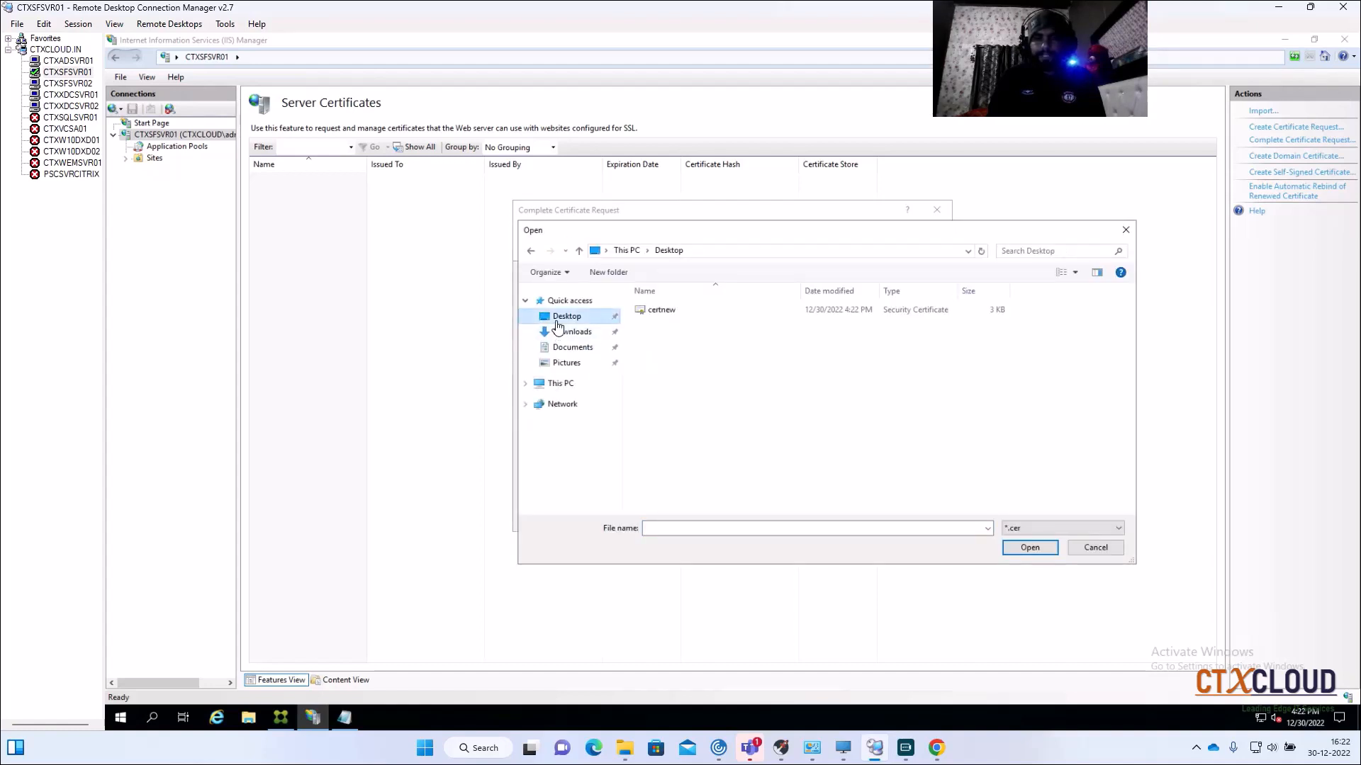
click(674, 312)
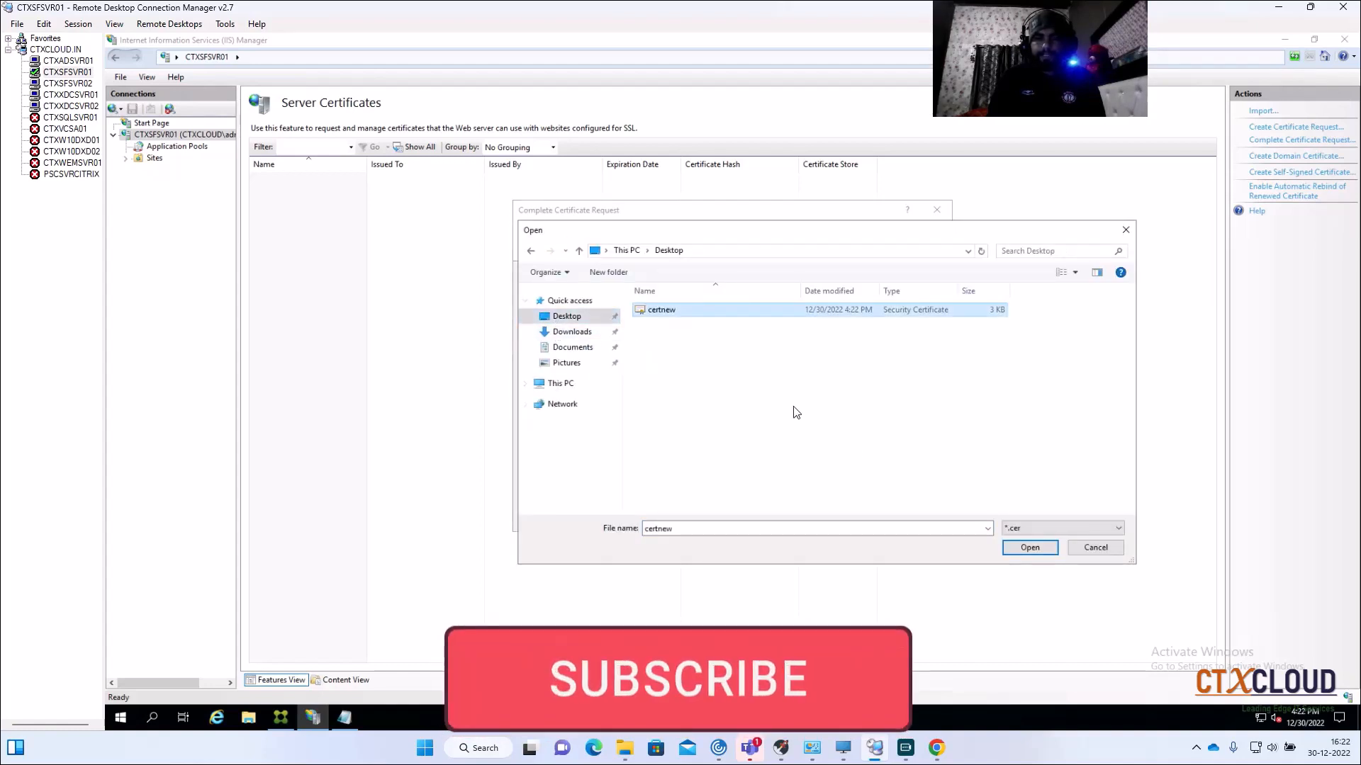
click(1027, 548)
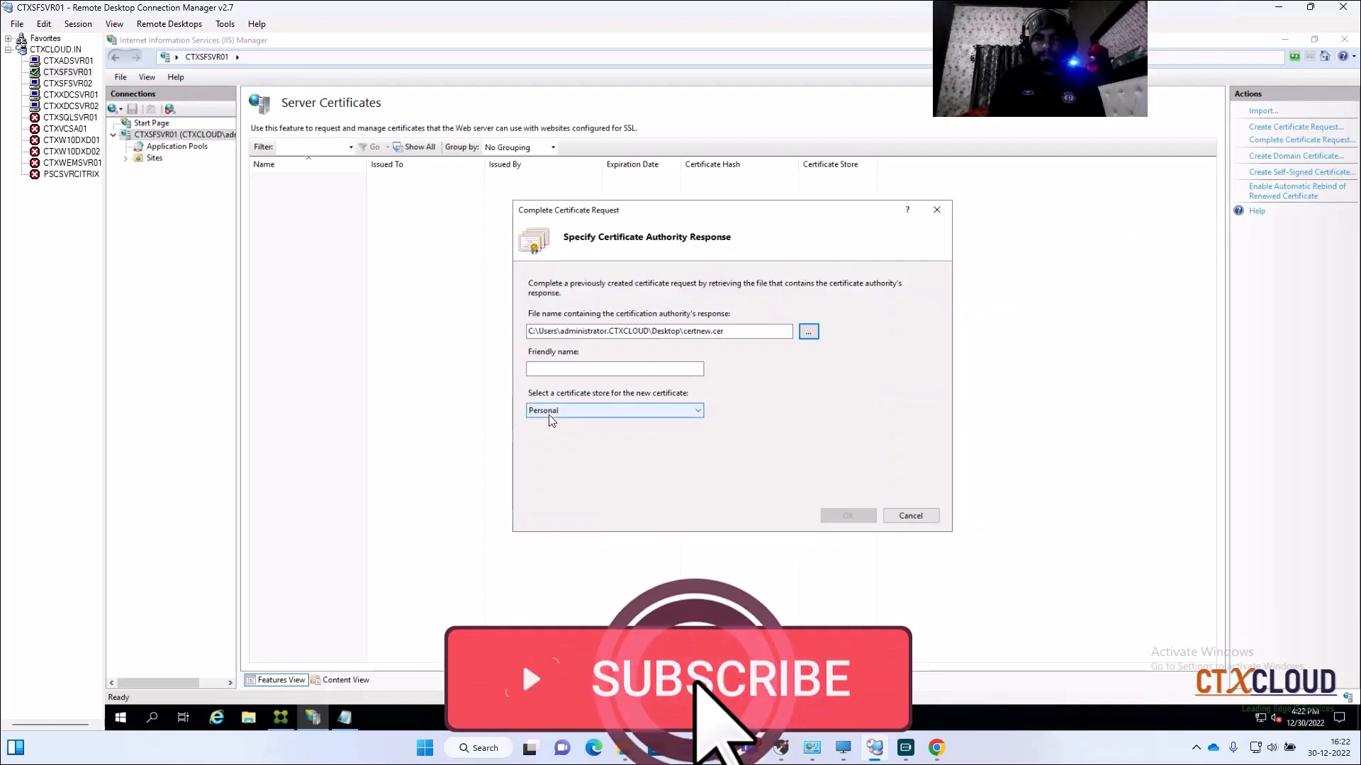
click(552, 369)
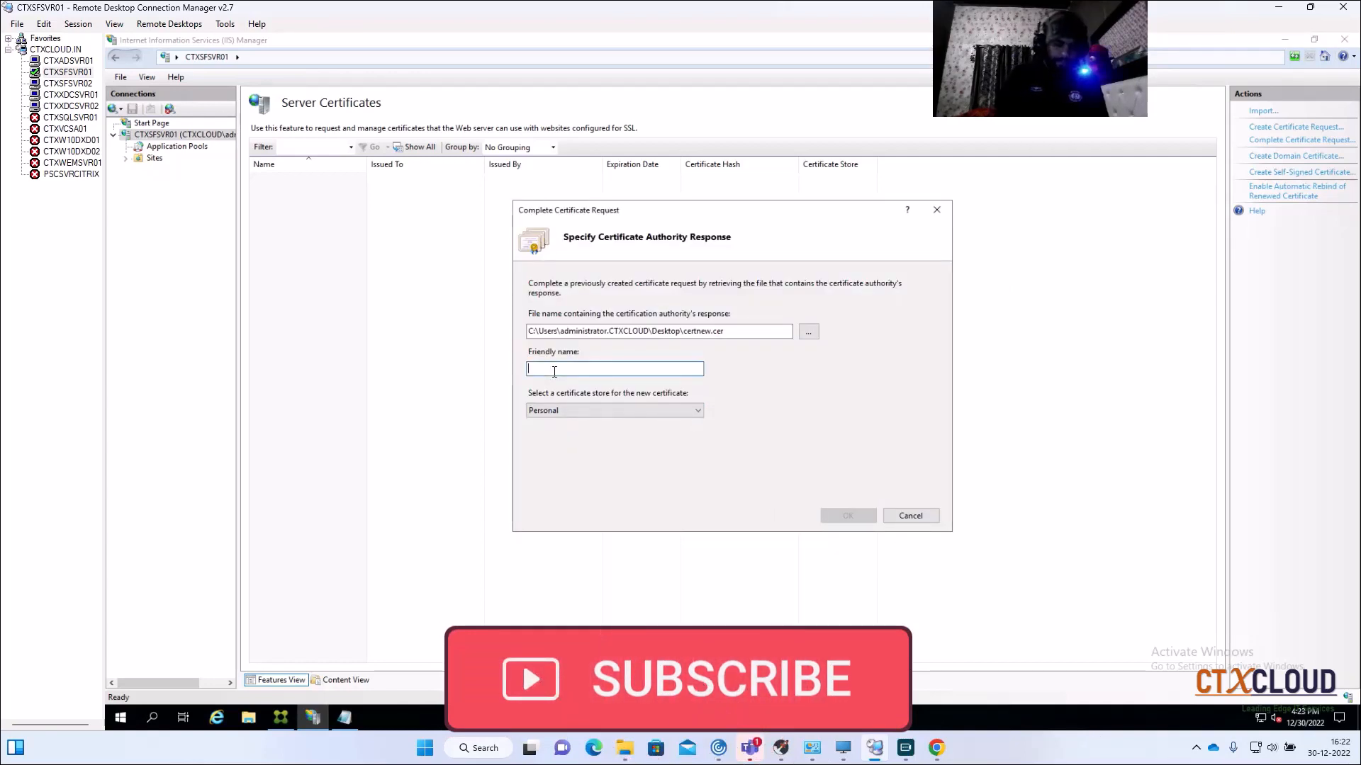
text(Interna)
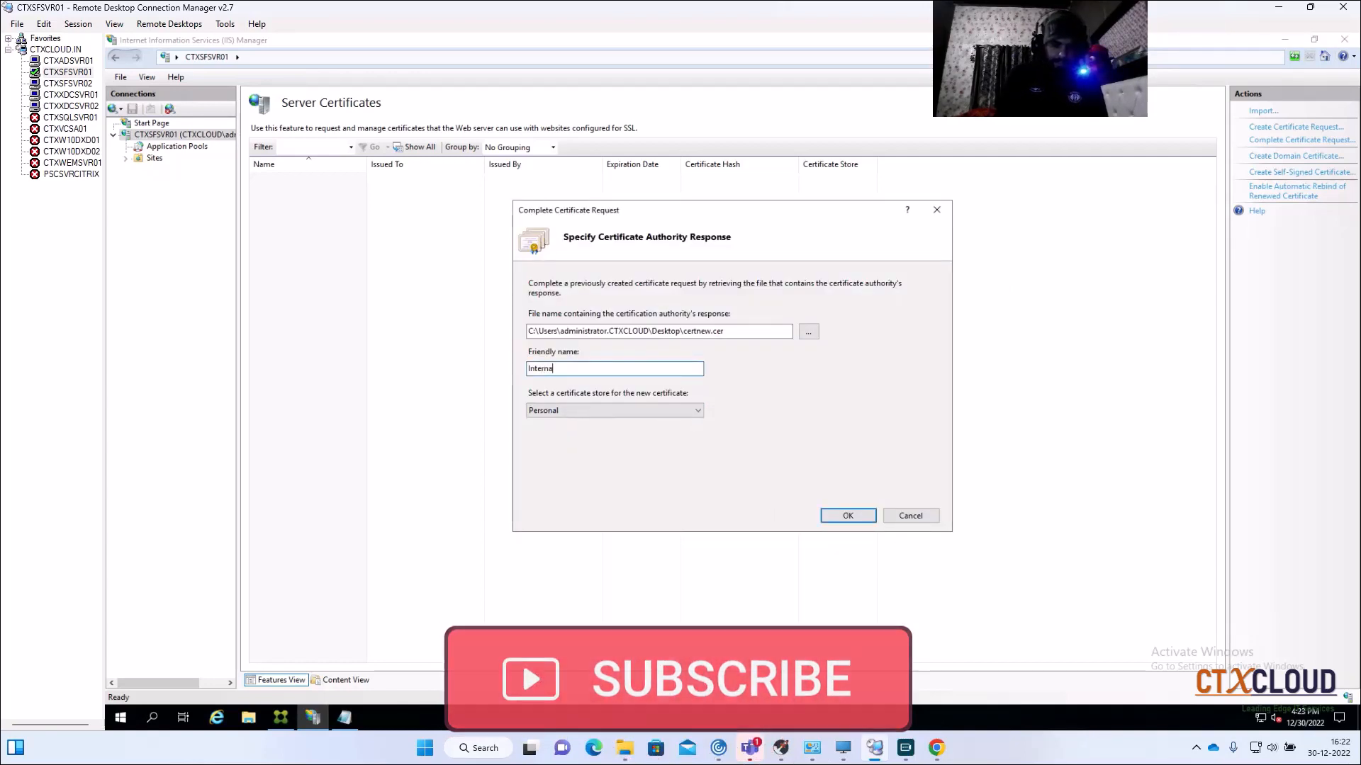
text(lapps)
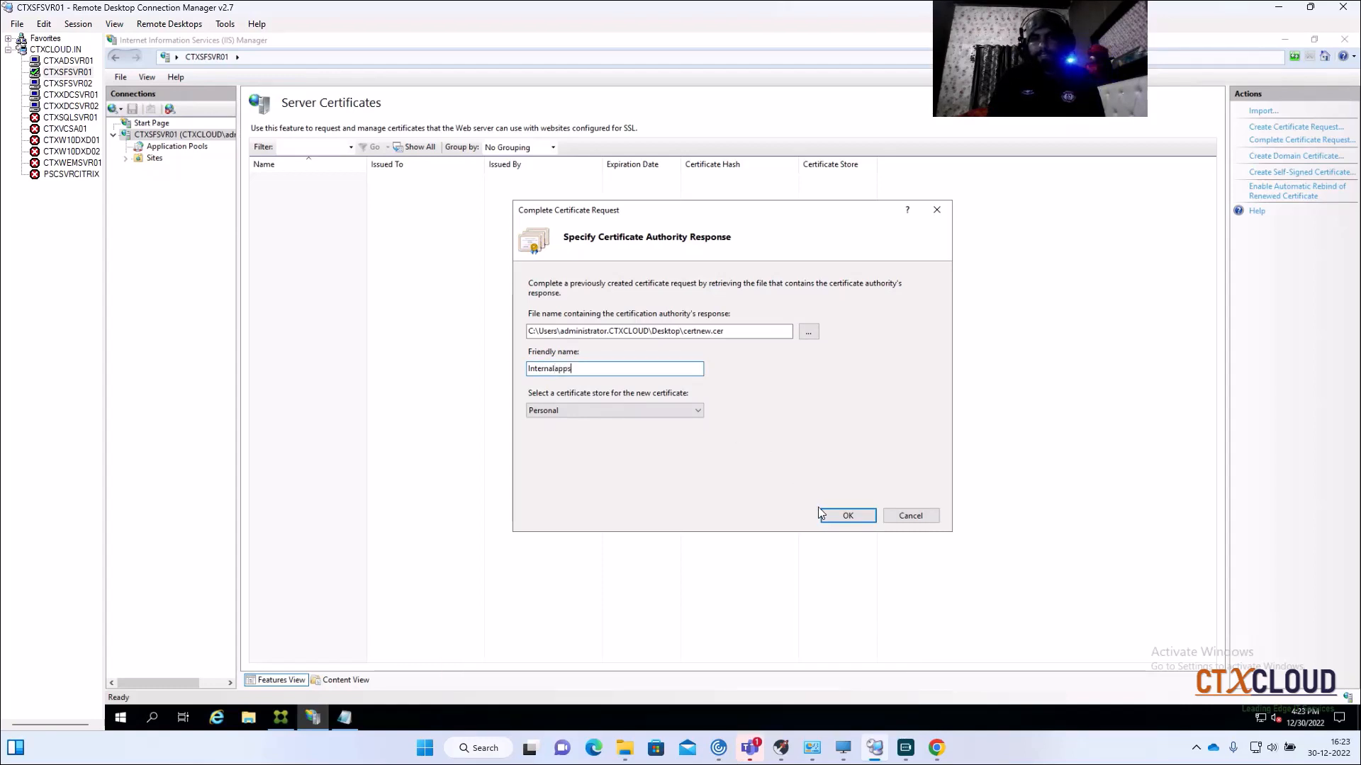
click(849, 515)
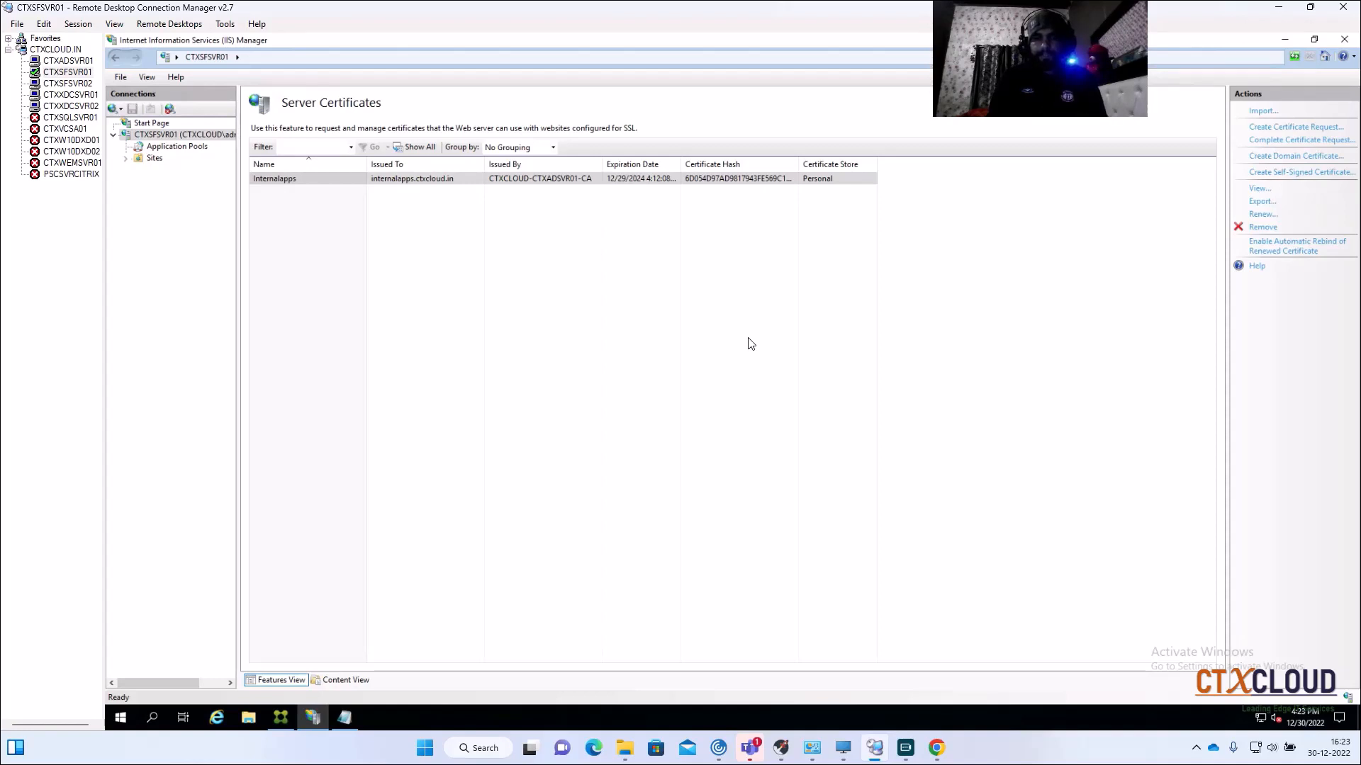
Step: Add a new https binding on port 443 to the Default Web Site
click(125, 157)
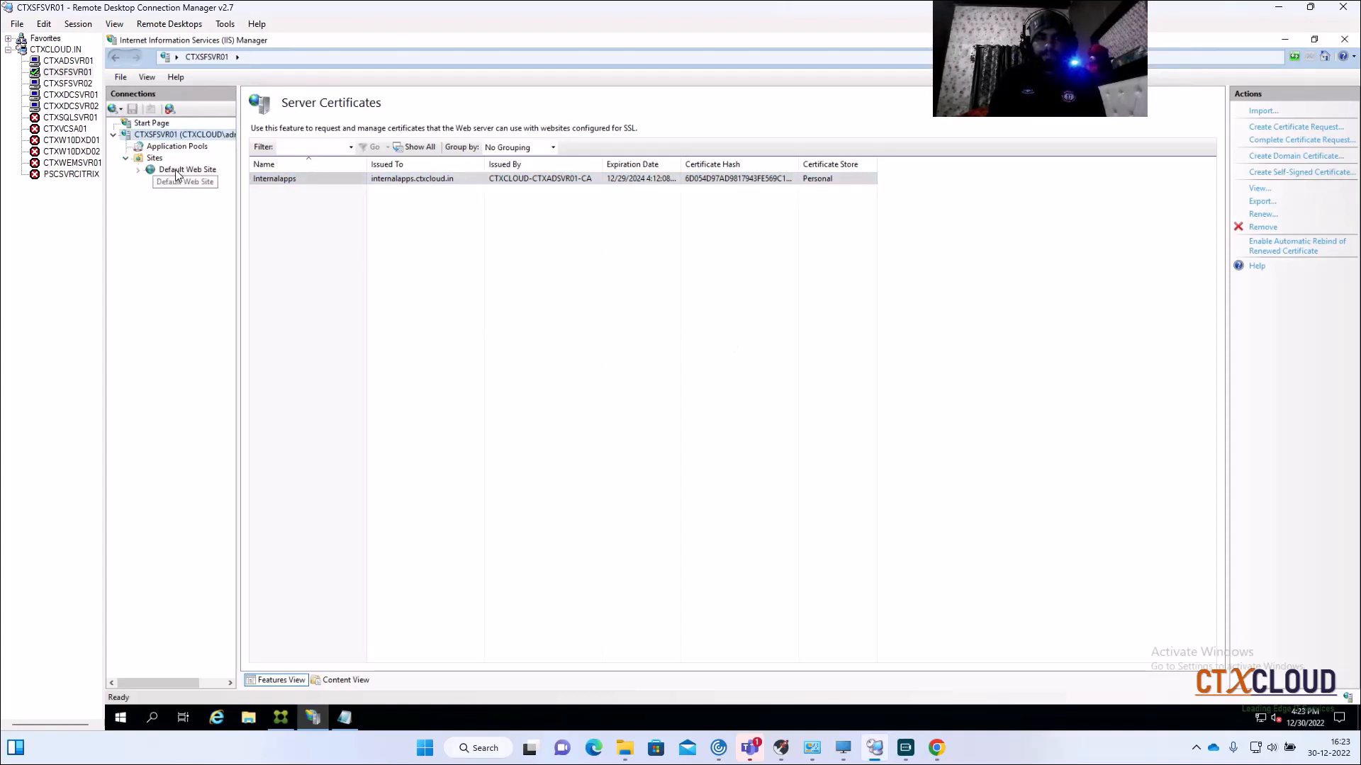
click(154, 158)
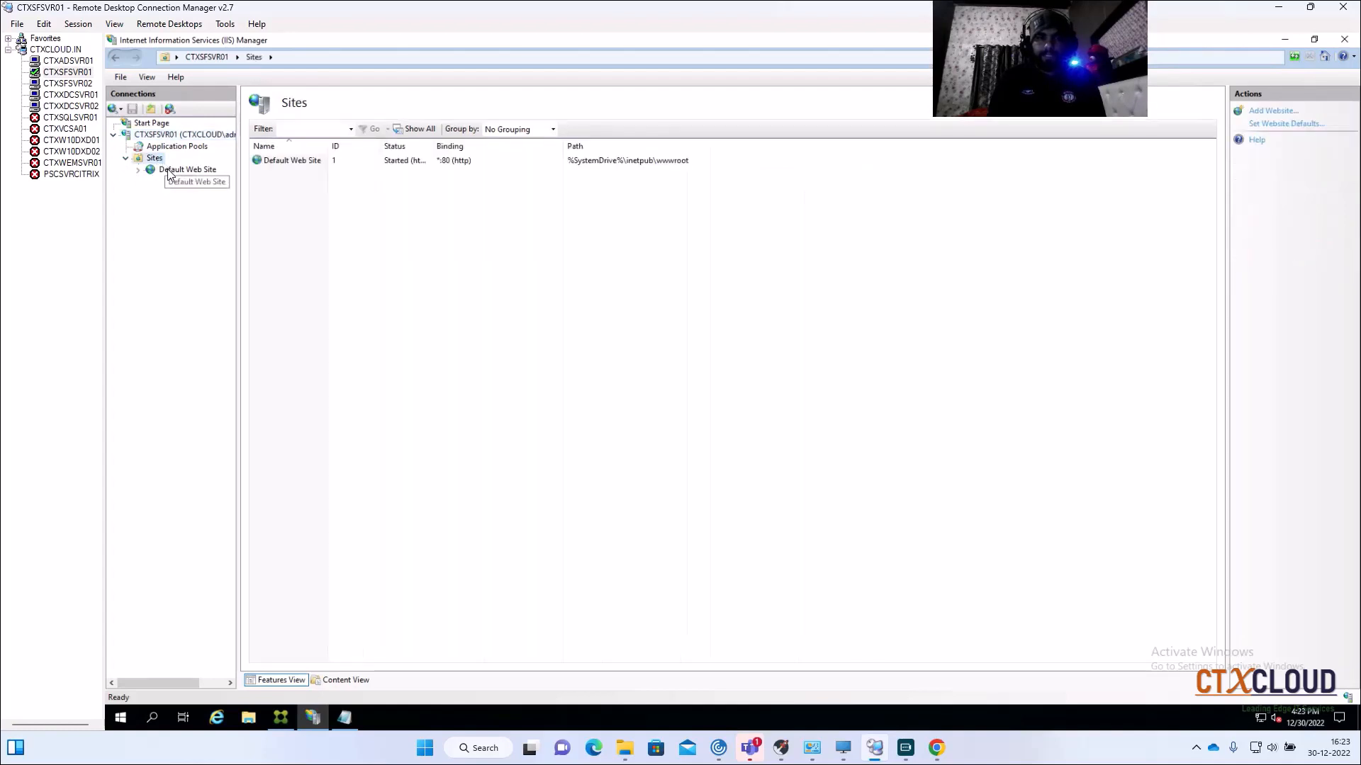
click(170, 173)
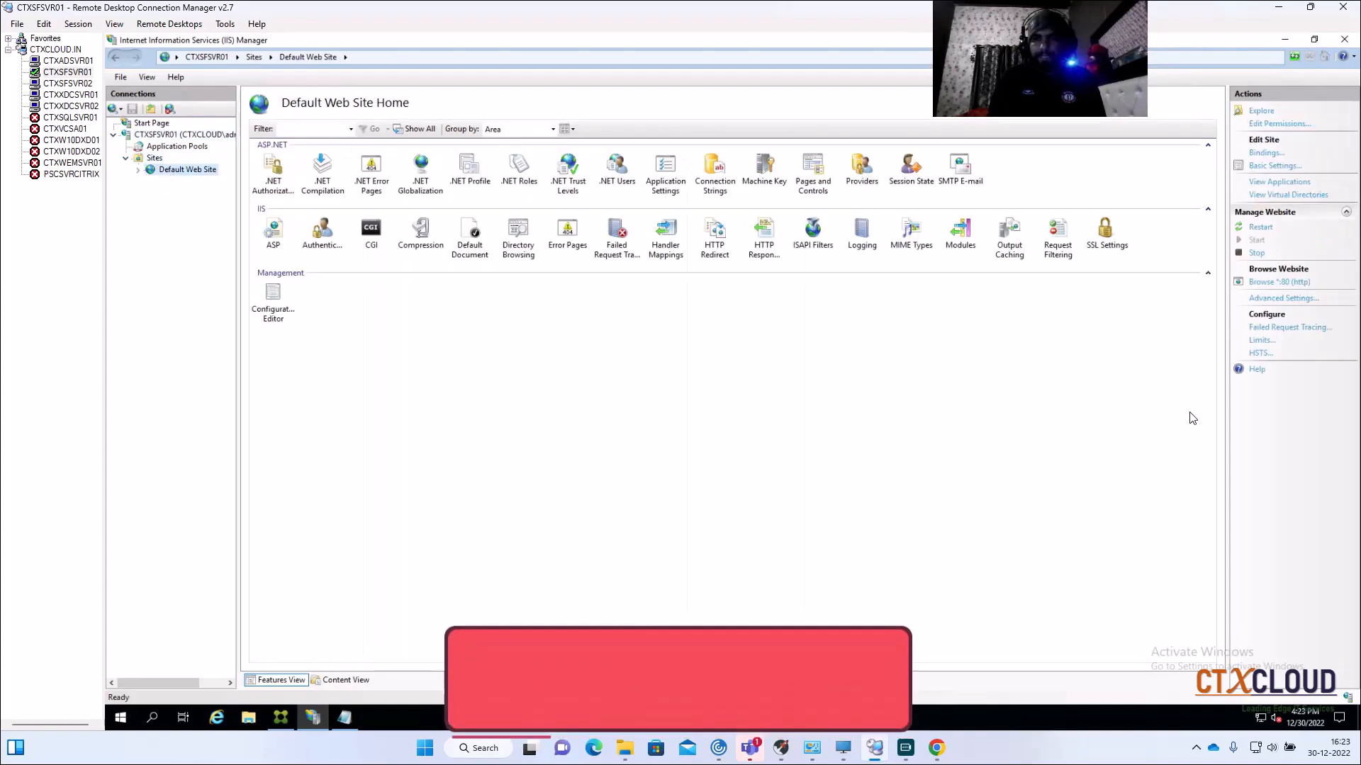
click(1265, 154)
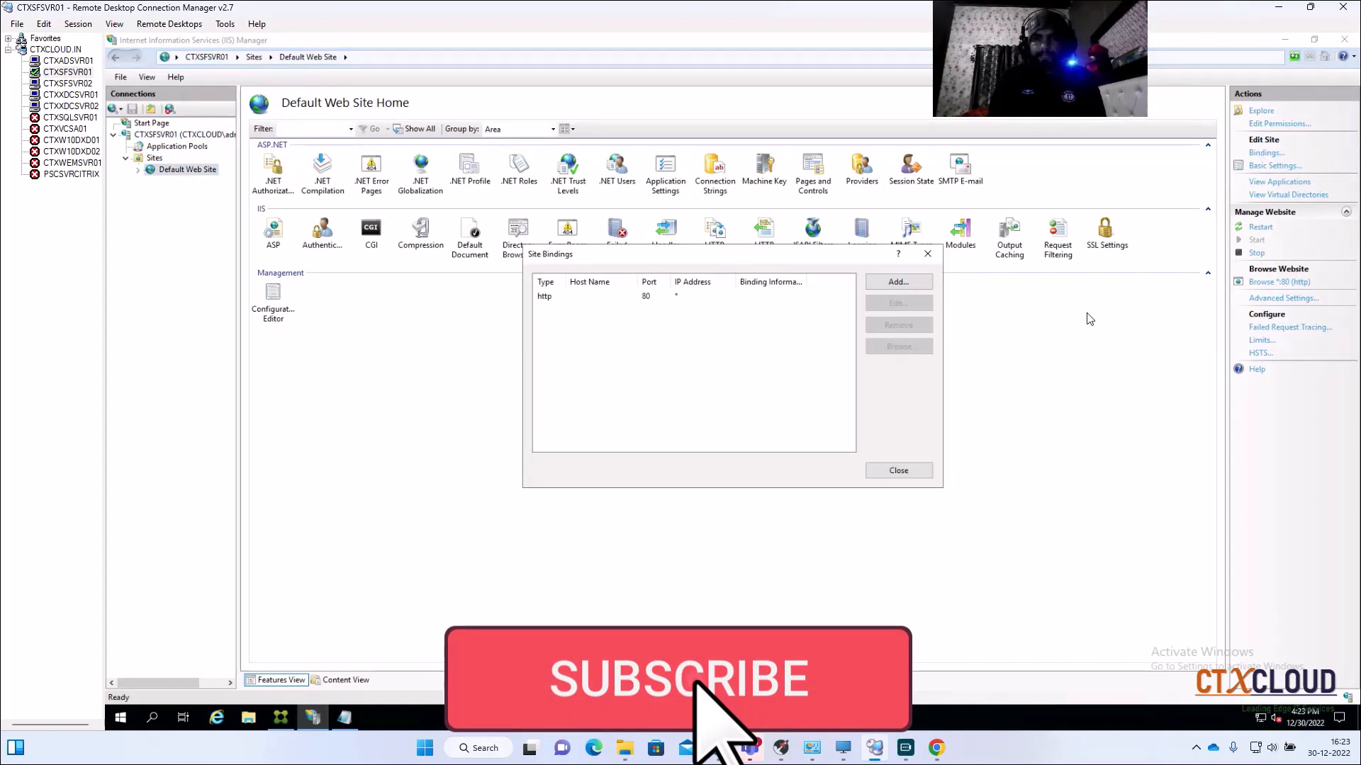
click(891, 282)
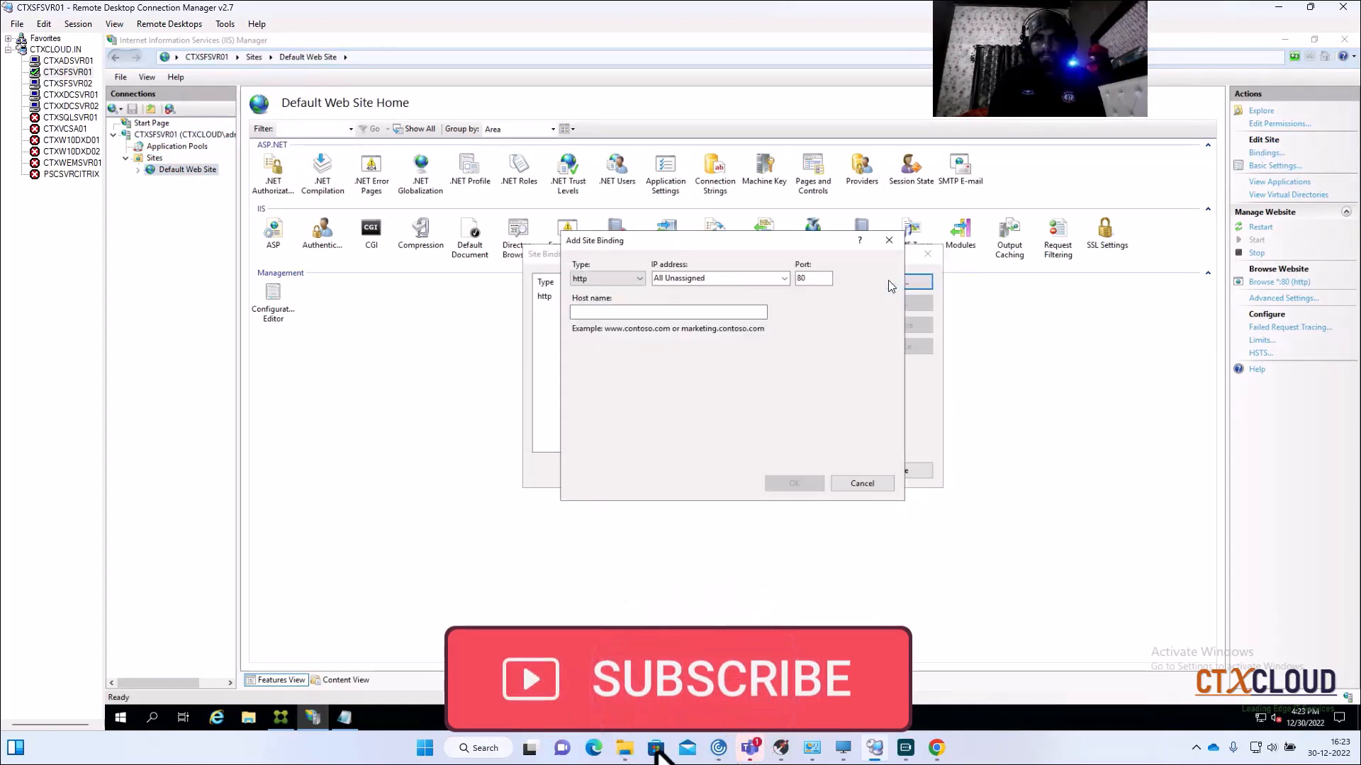
click(635, 281)
click(627, 301)
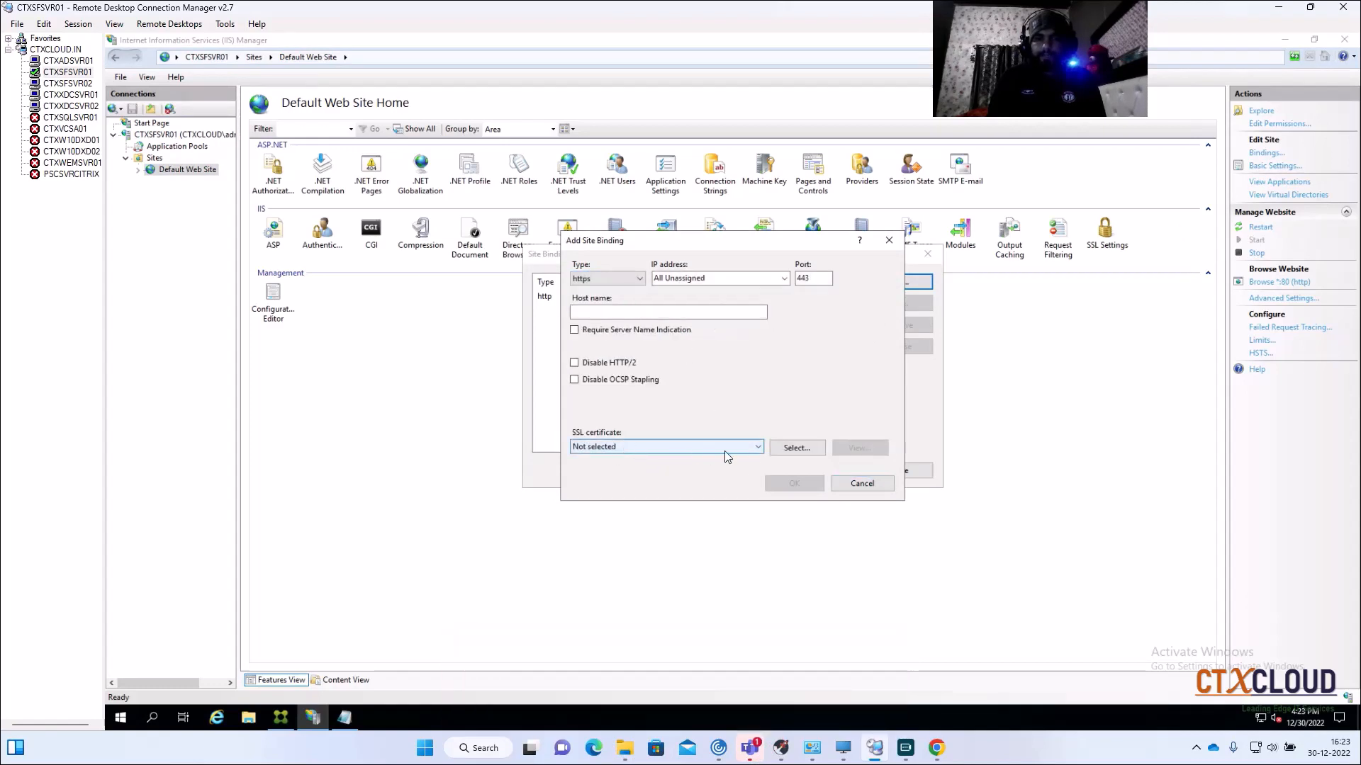
Step: Assign the internalapps.ctxcloud.in certificate to the https binding, save it, and return to StoreFront
click(797, 448)
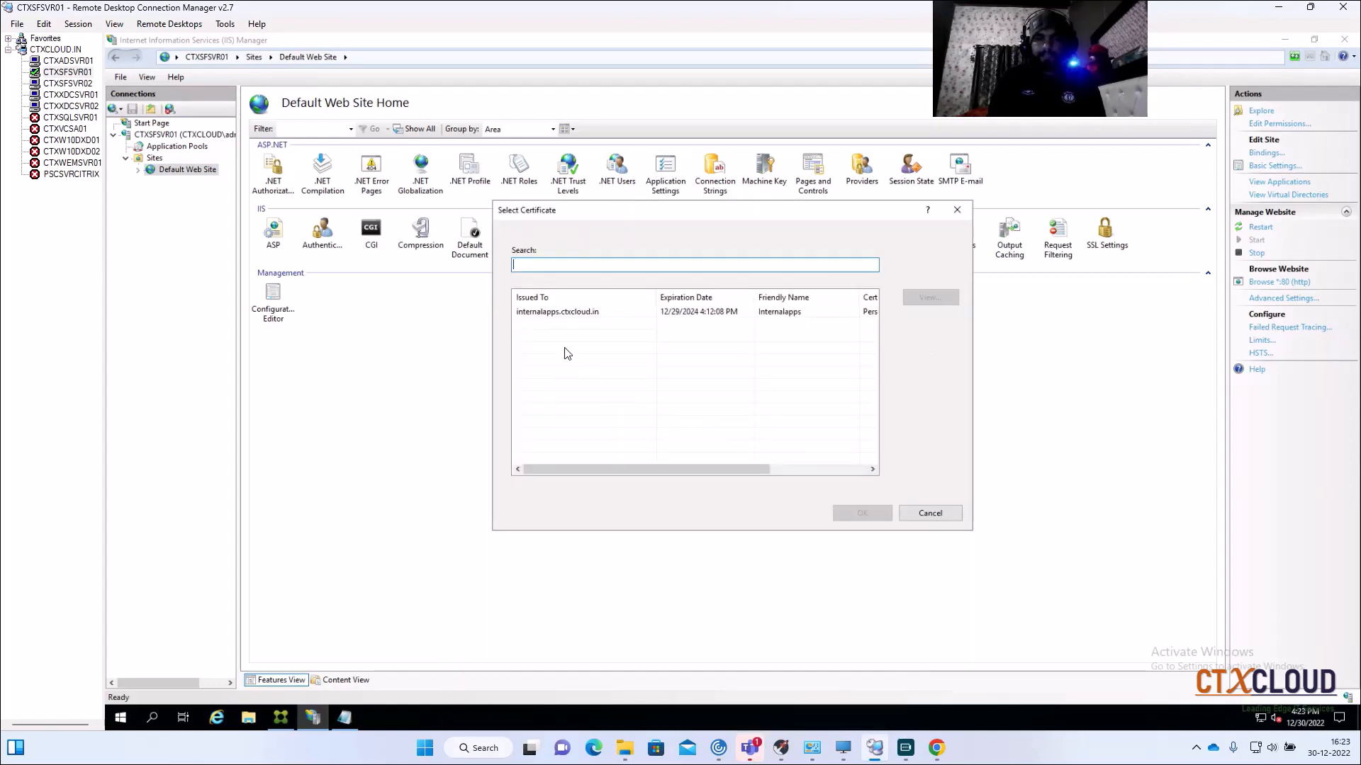
click(557, 316)
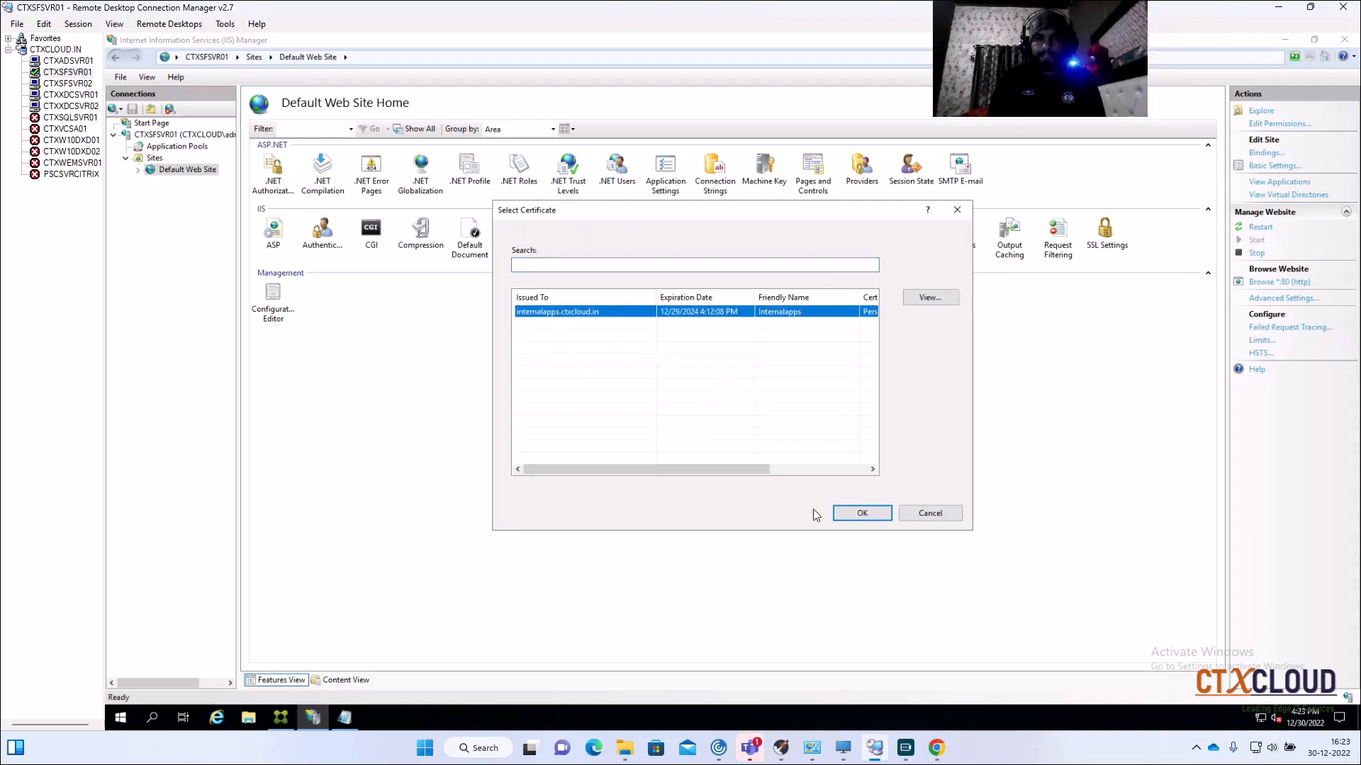
click(856, 509)
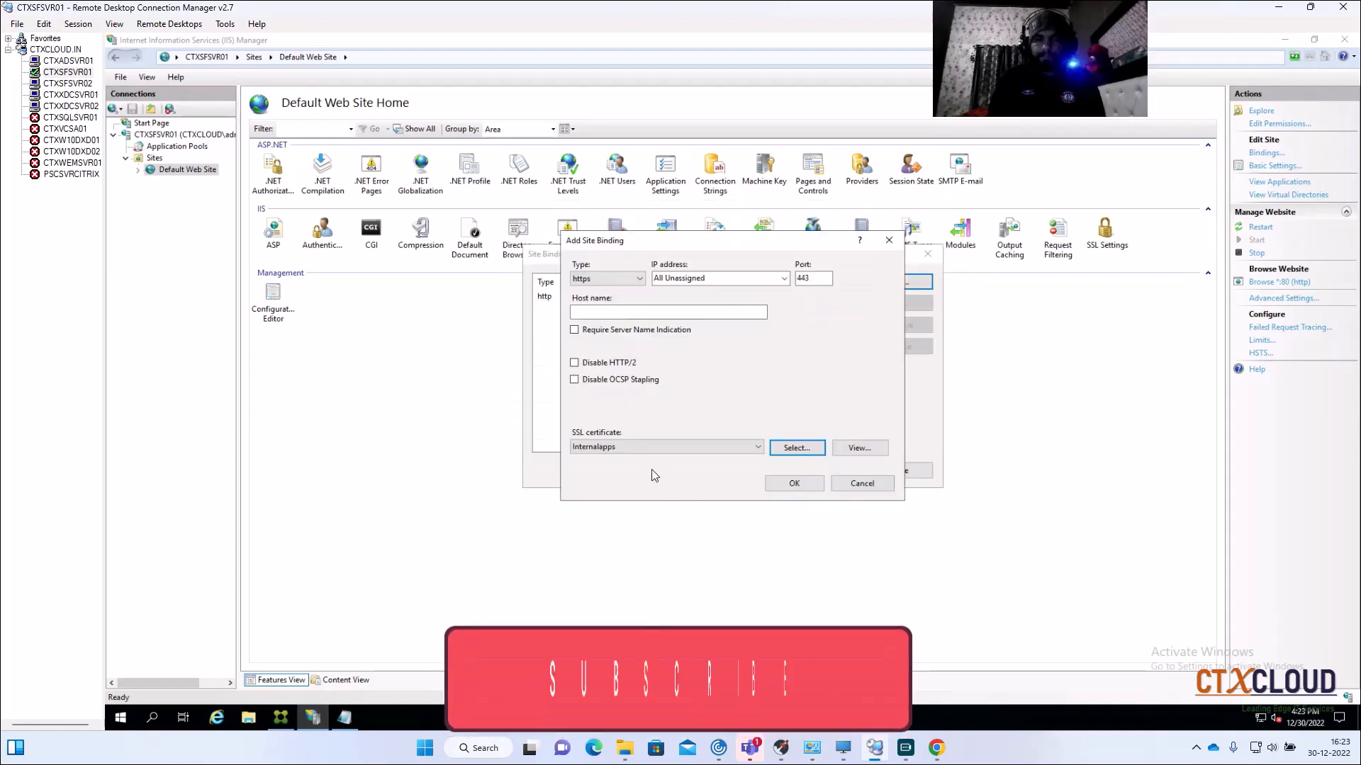
click(793, 485)
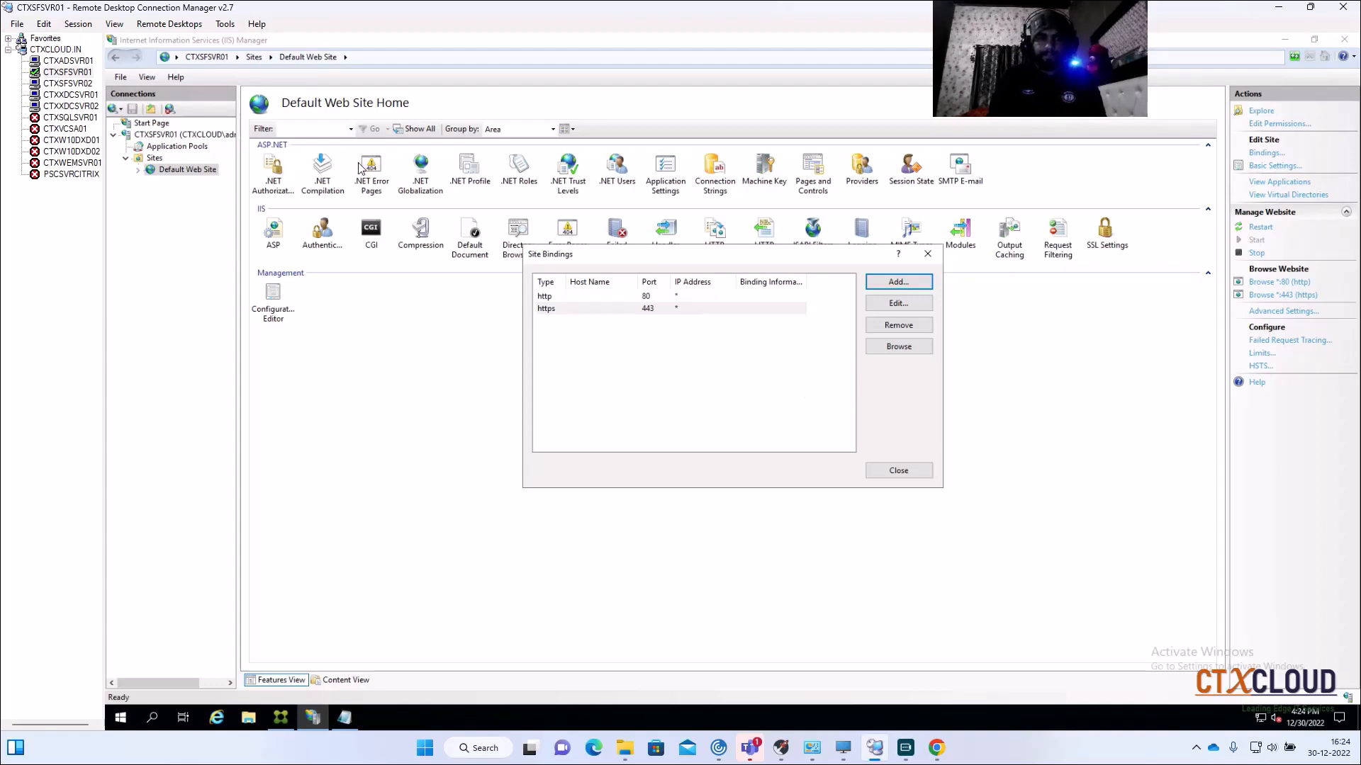
click(890, 471)
click(282, 717)
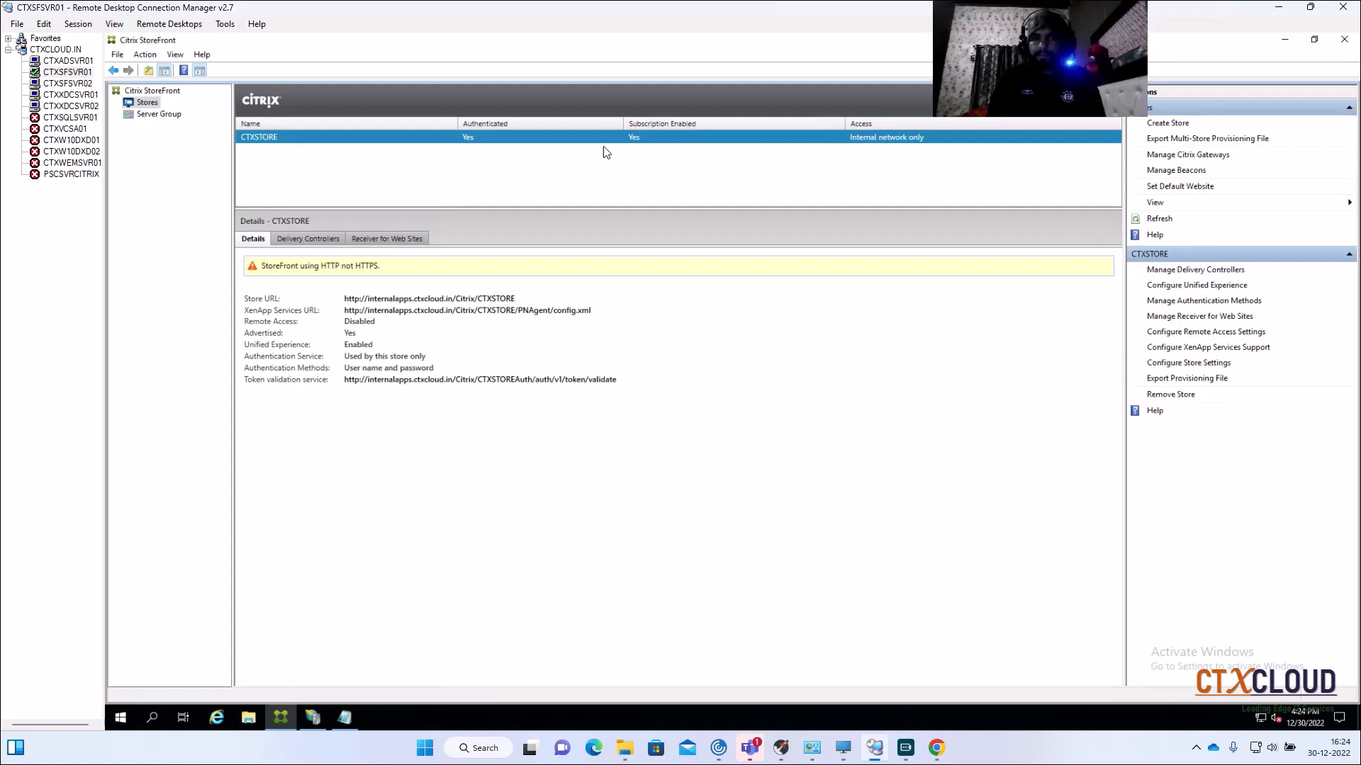
click(159, 114)
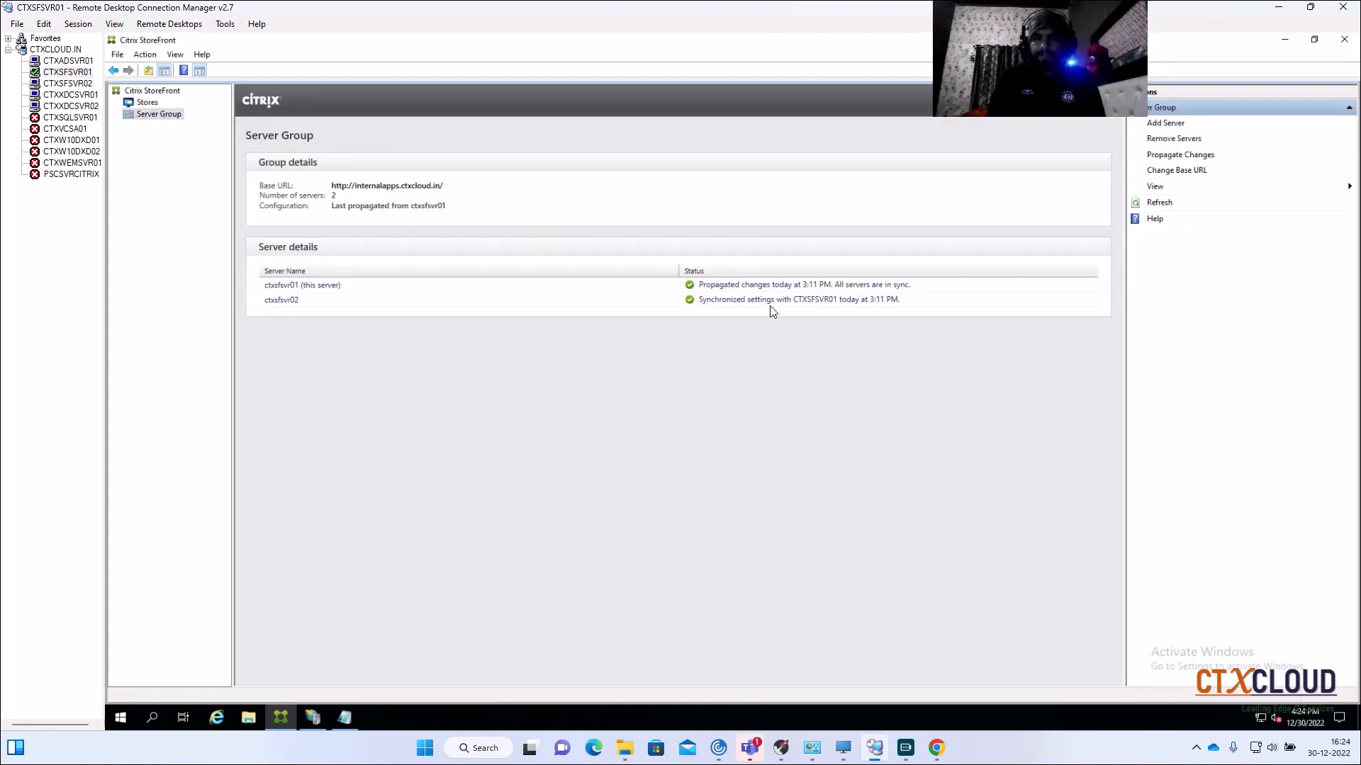
click(1192, 170)
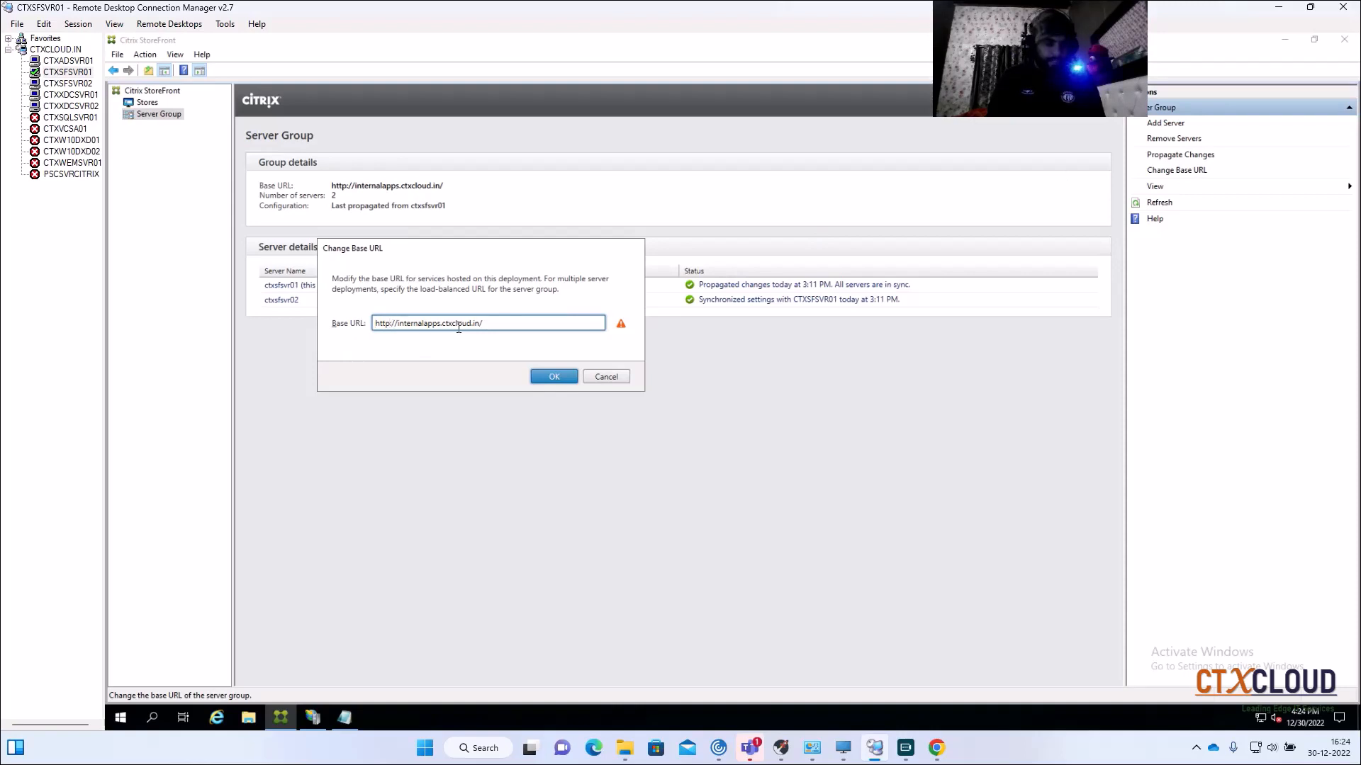
text(s)
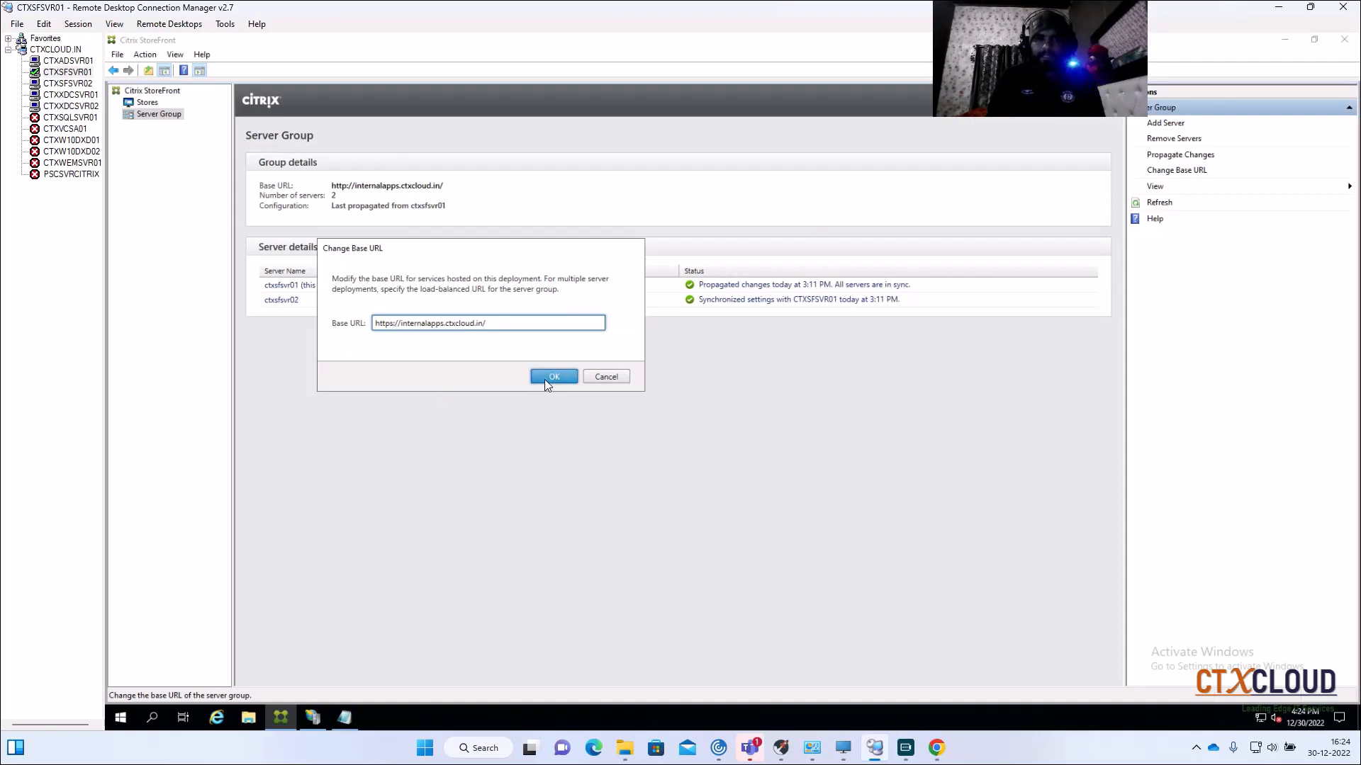
click(544, 380)
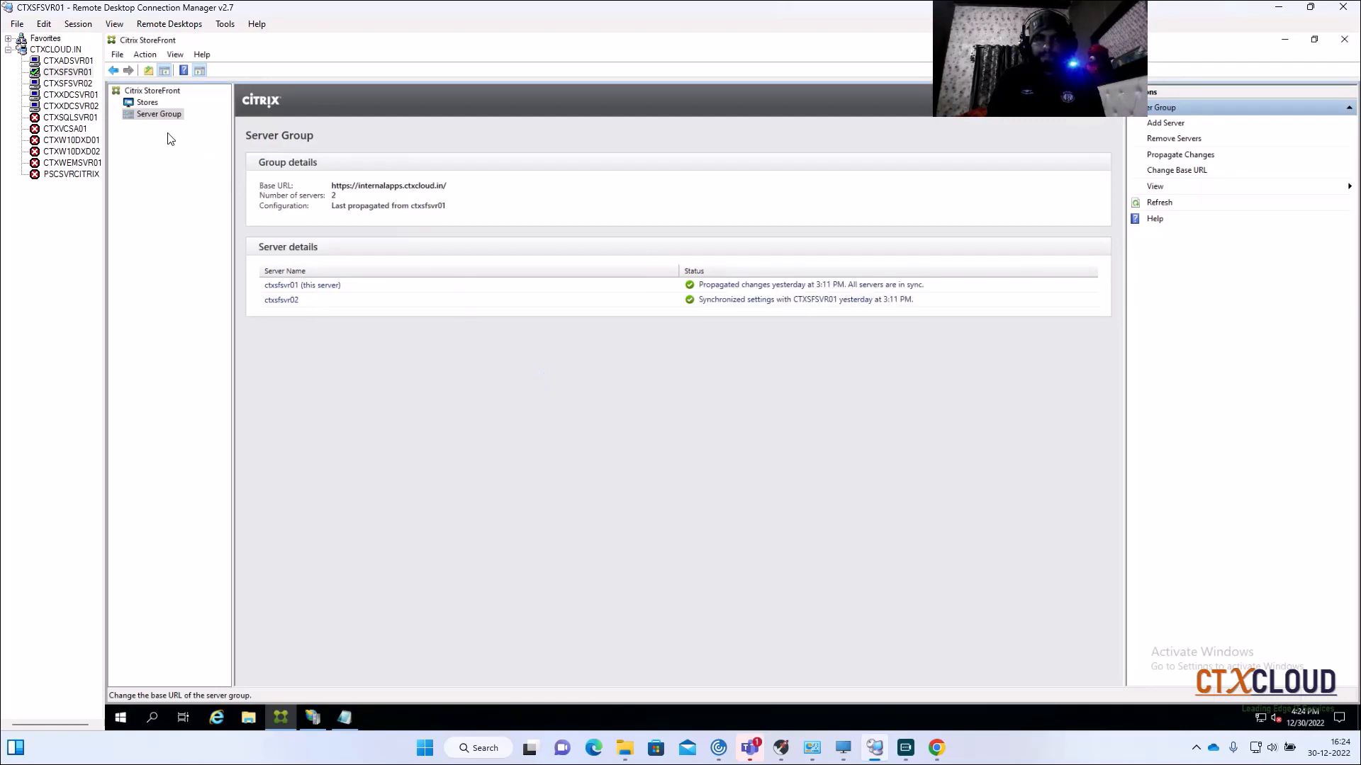
click(148, 104)
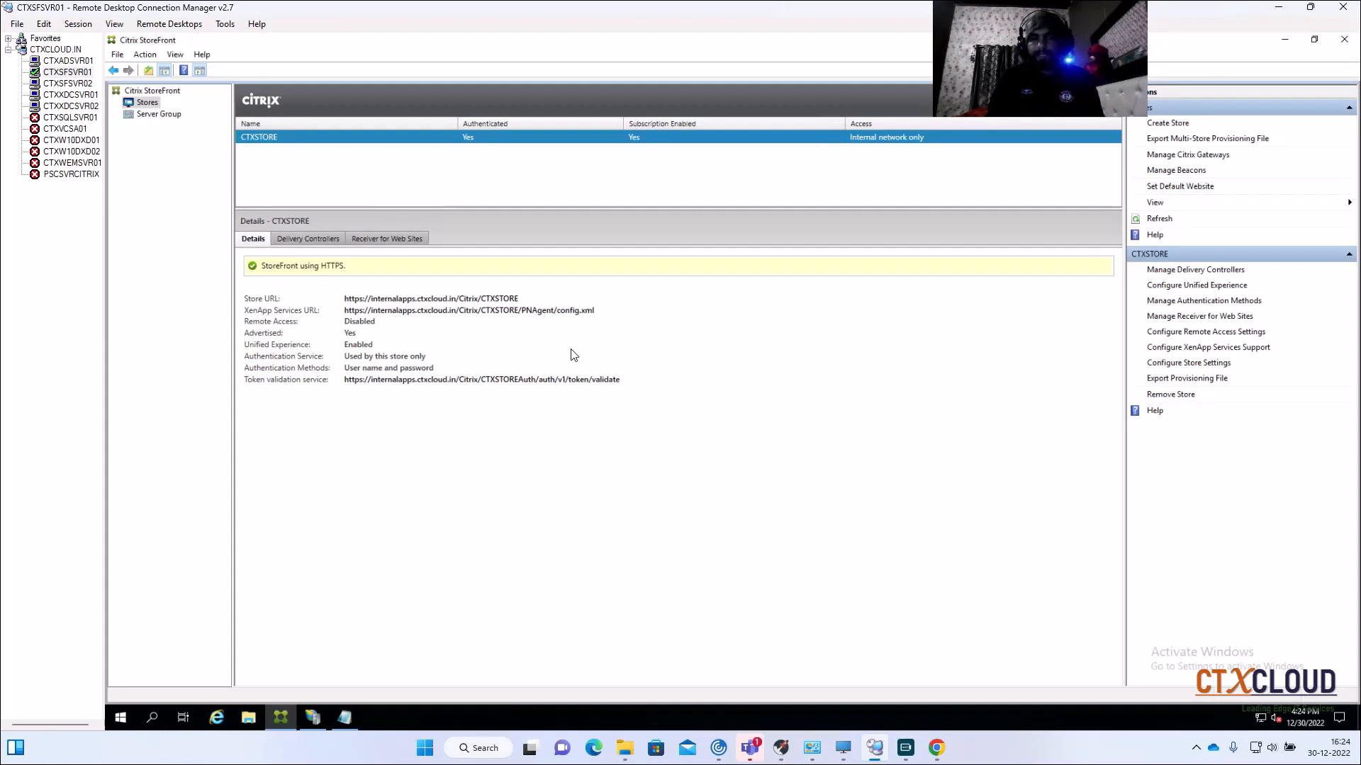
Step: Look at the CTXSFSVR02 session, return to CTXSFSVR01, check its Desktop, then bring up IIS Manager
click(60, 88)
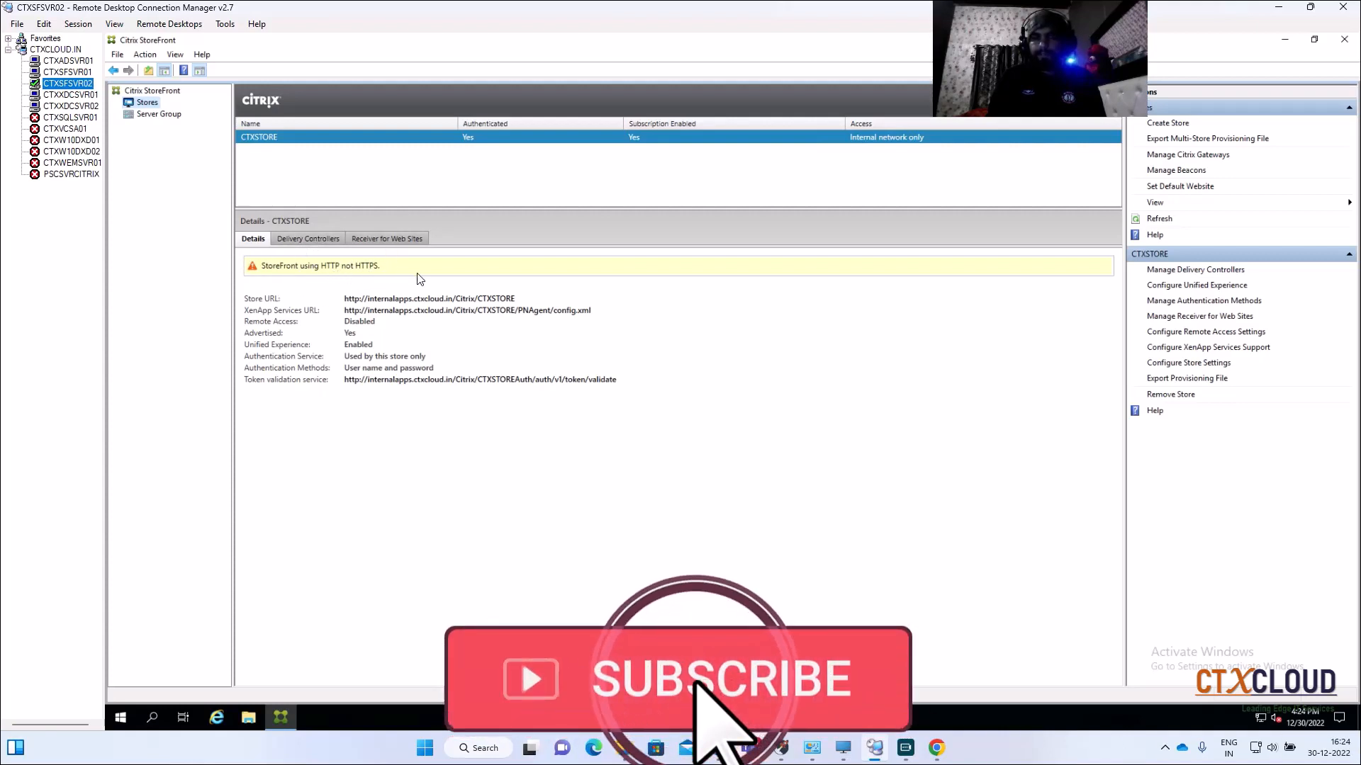
click(65, 73)
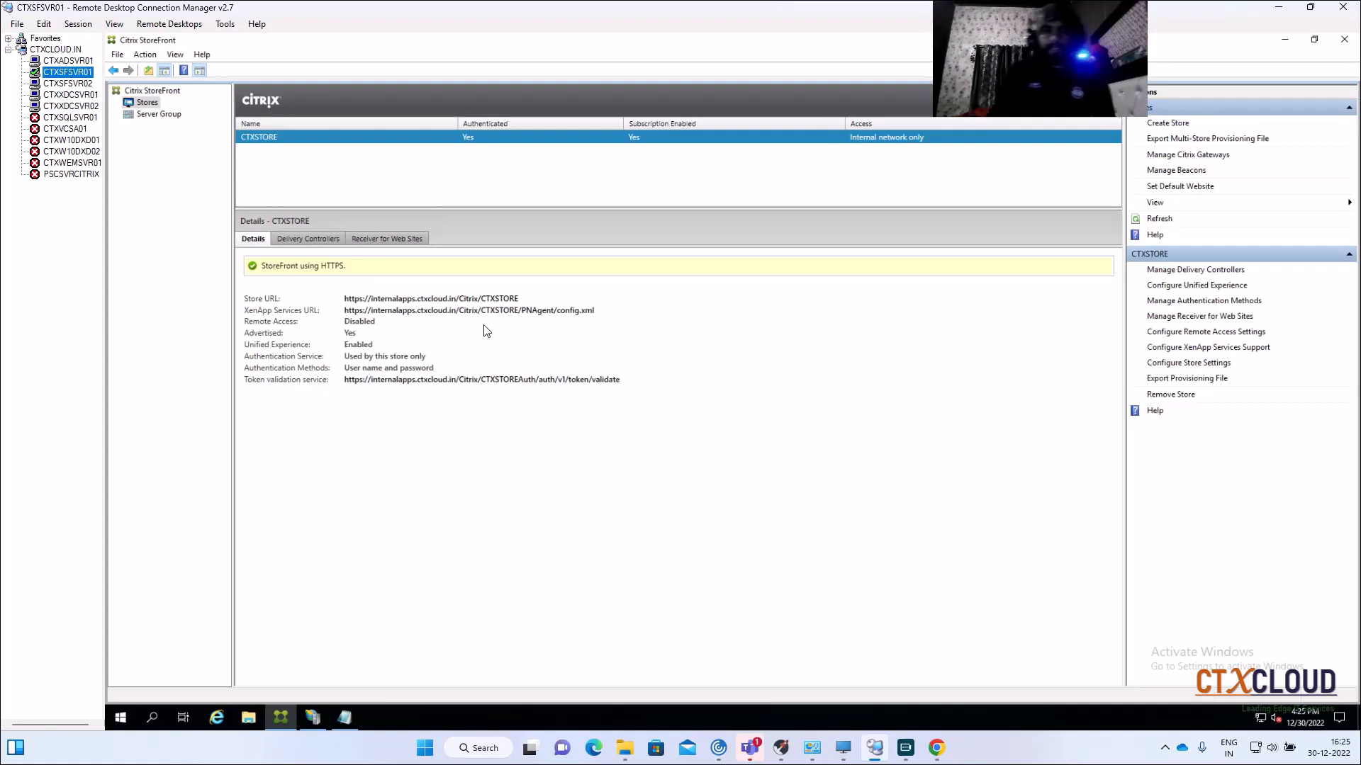
click(248, 717)
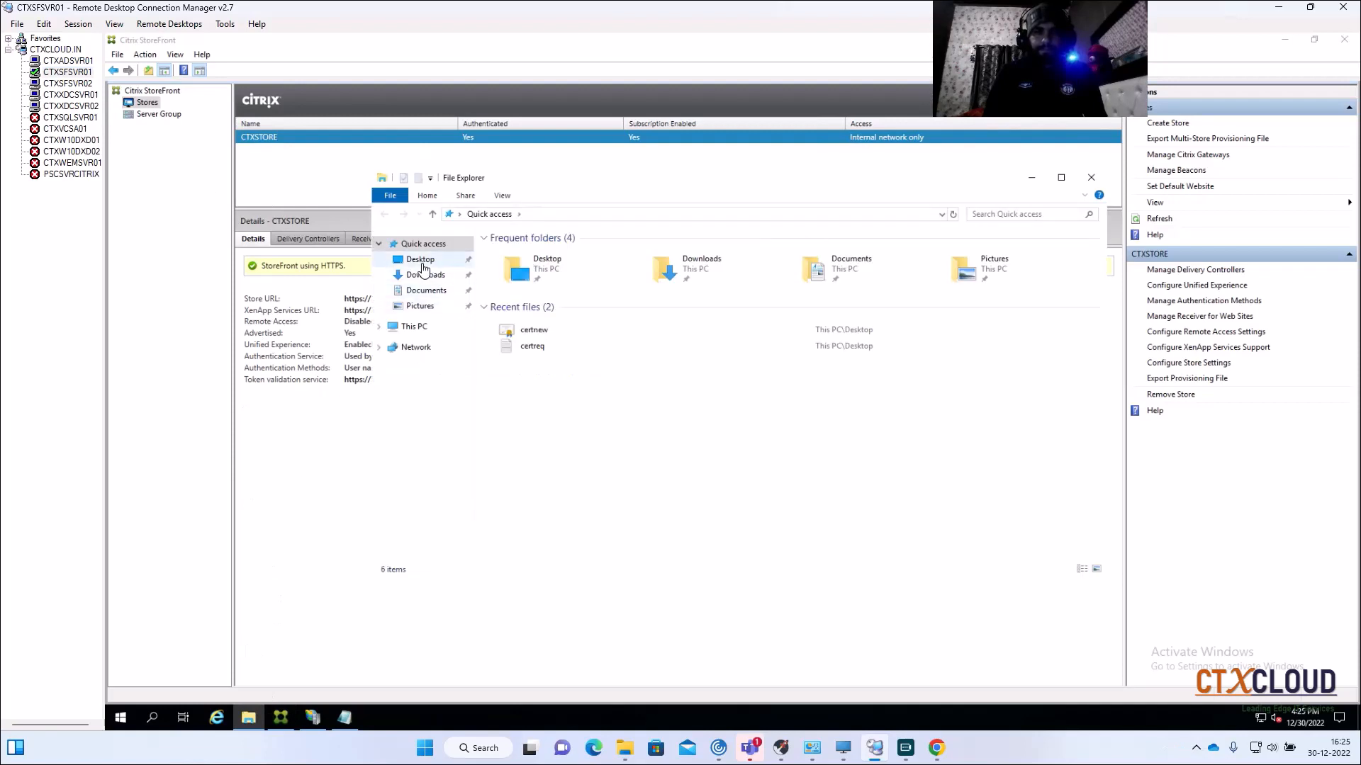
click(425, 261)
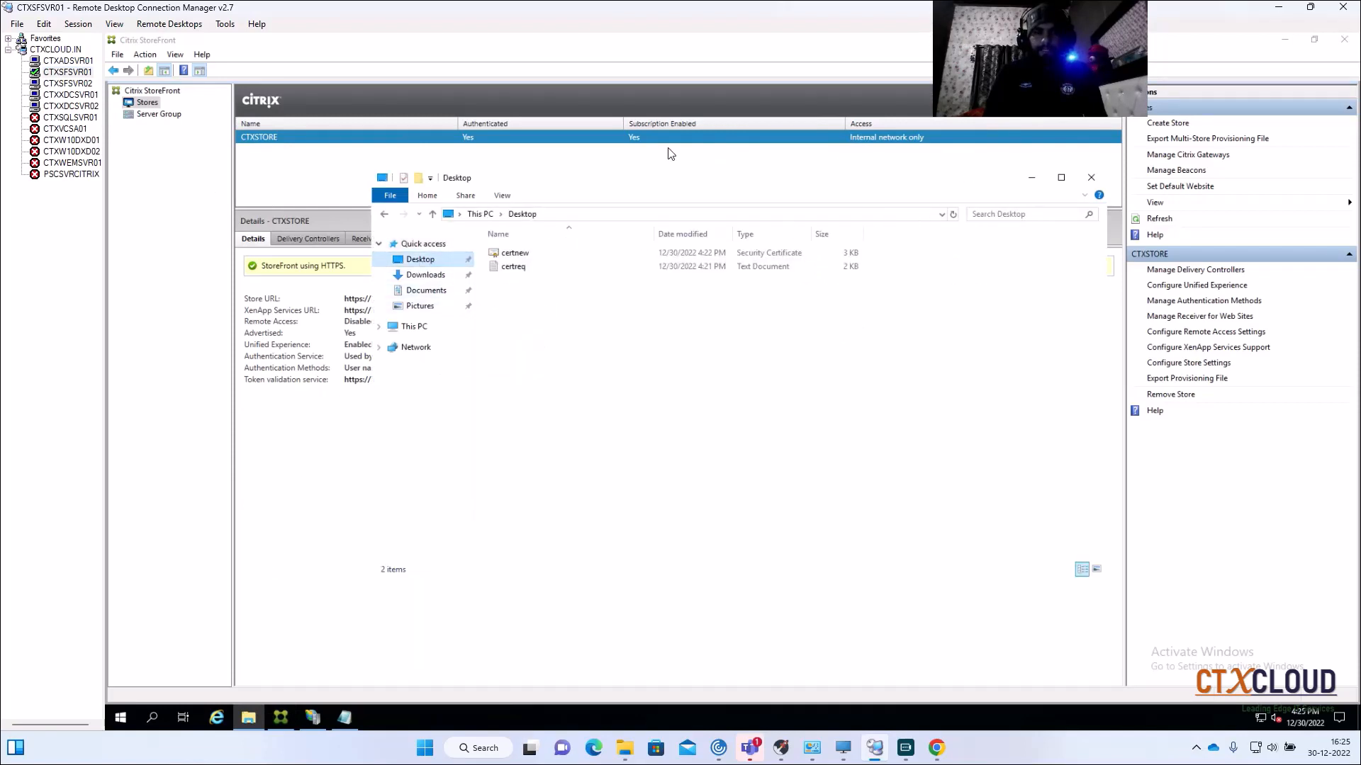
click(485, 168)
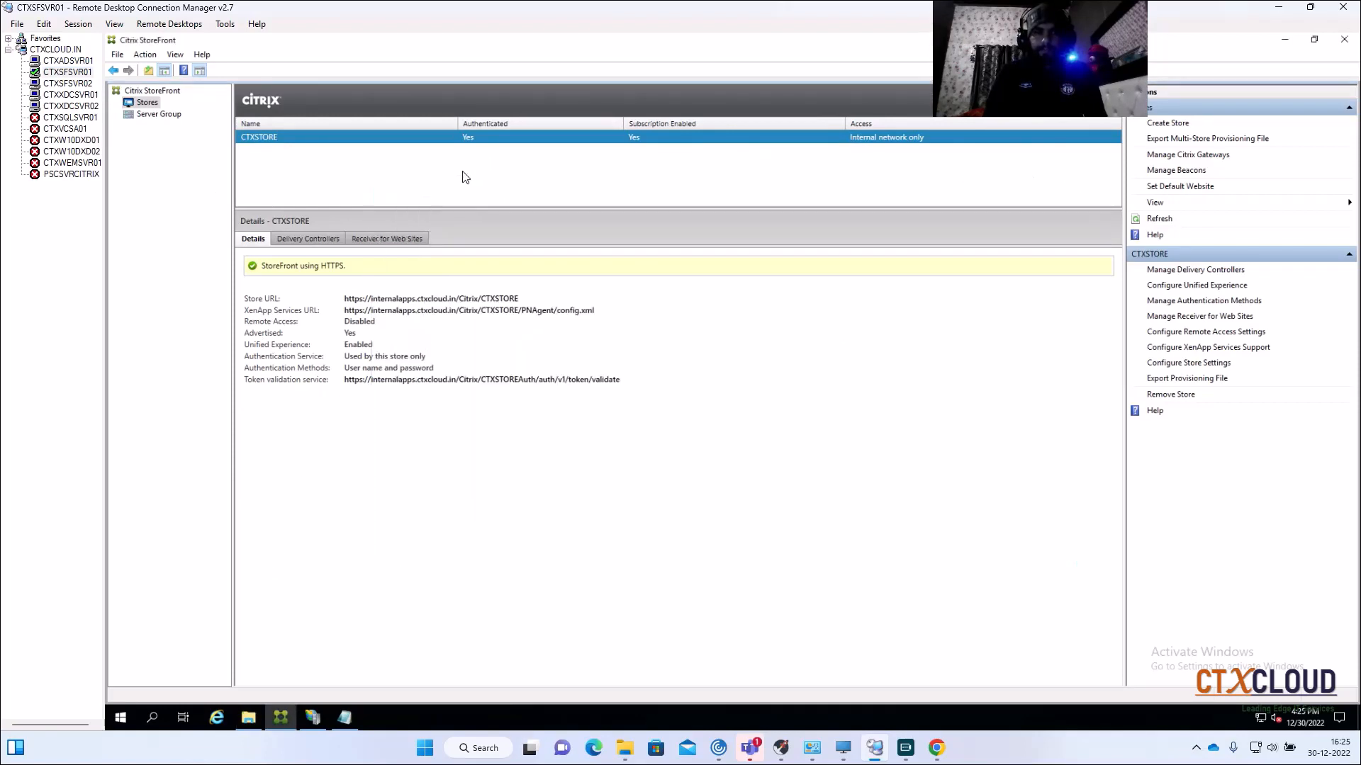
click(313, 719)
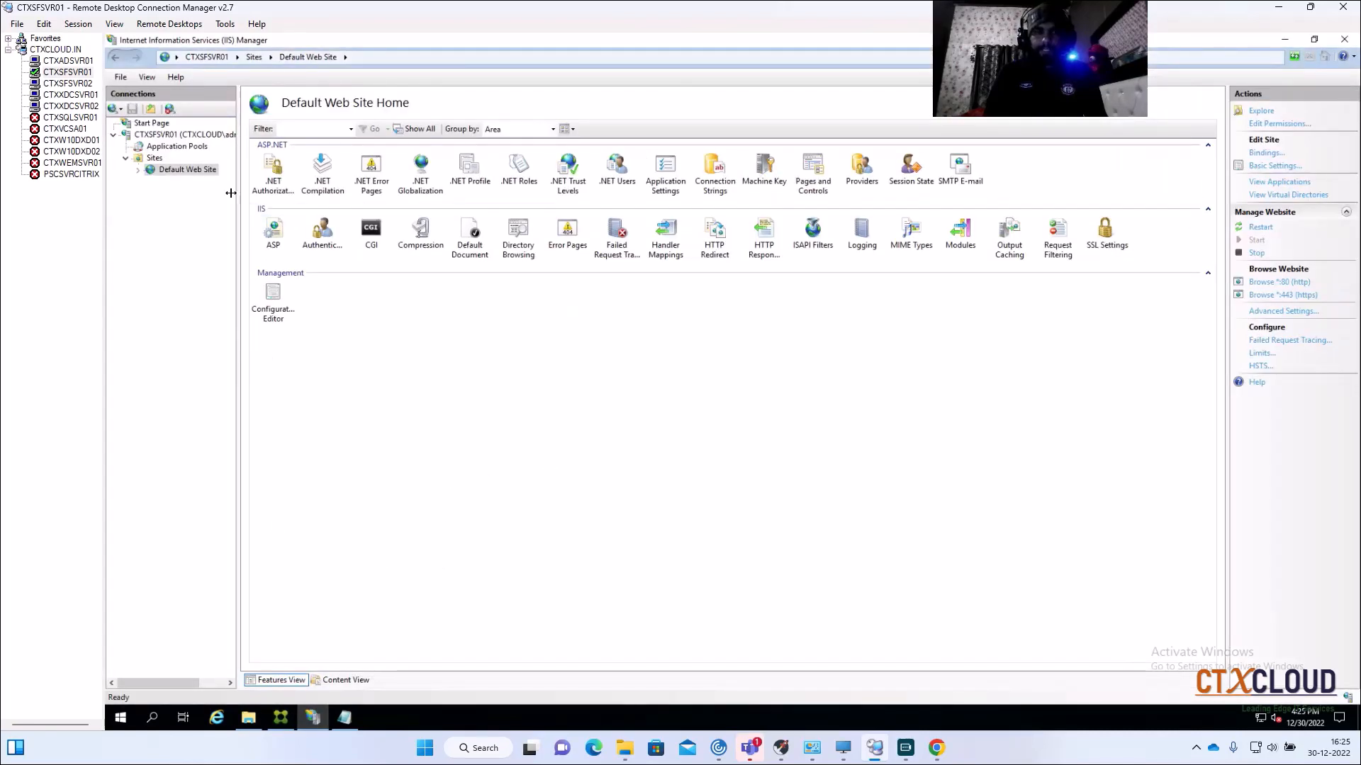
Step: Open the CTXSFSVR01 Server Certificates page and begin exporting the Internalapps certificate
click(182, 134)
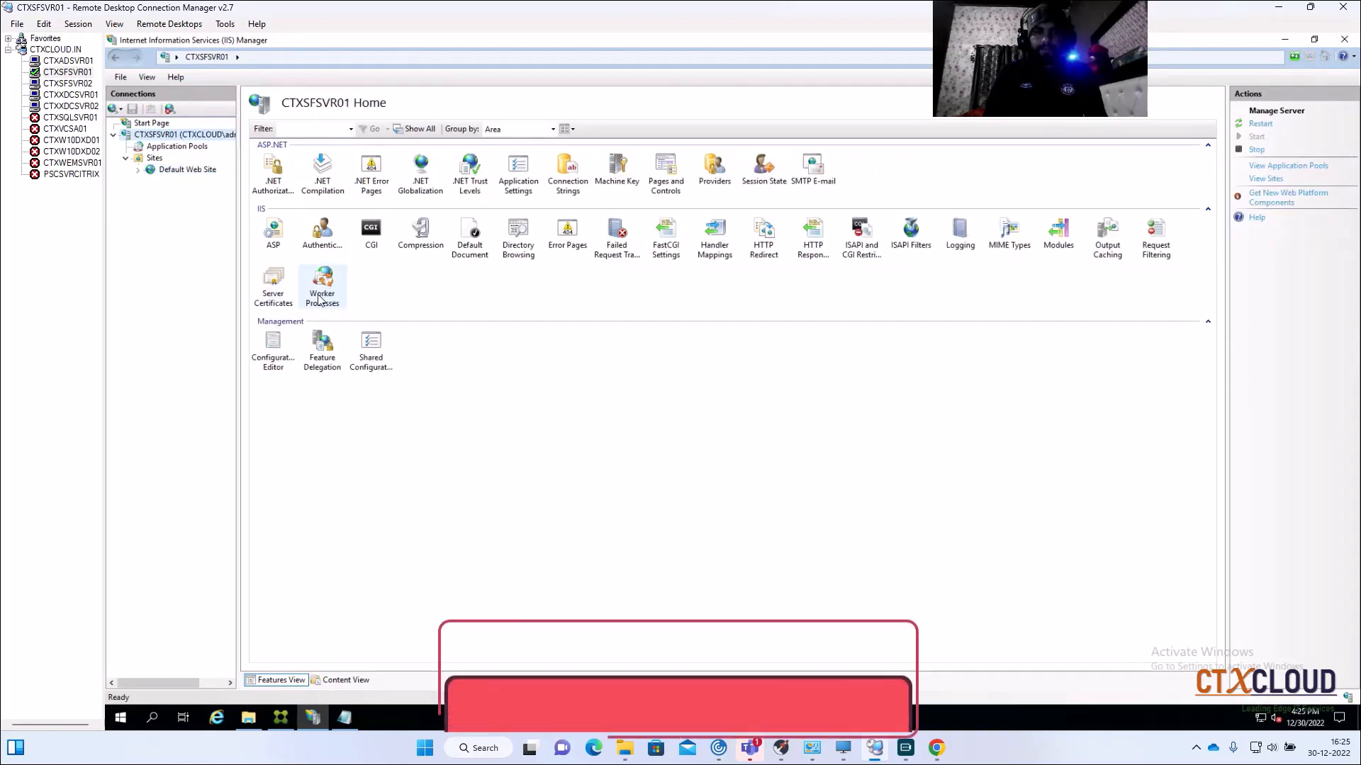
double_click(266, 291)
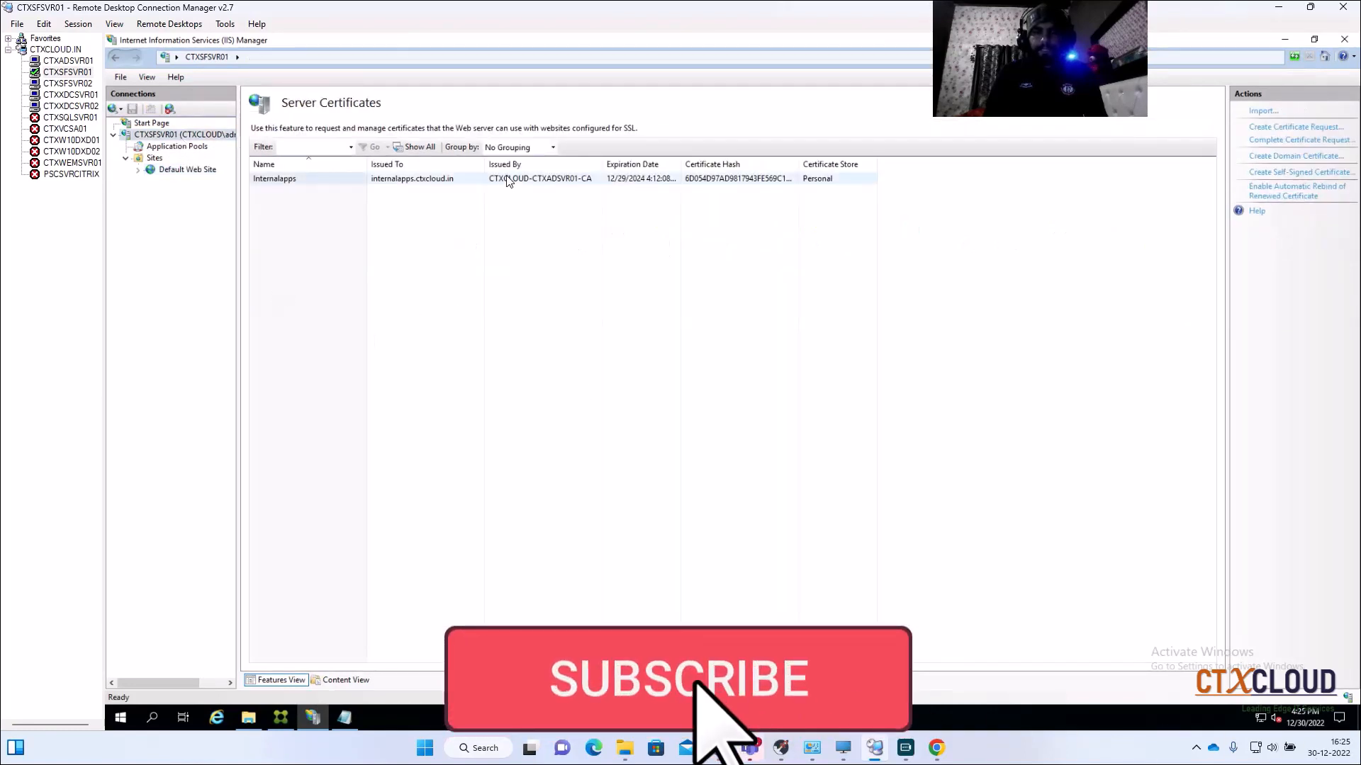
click(508, 180)
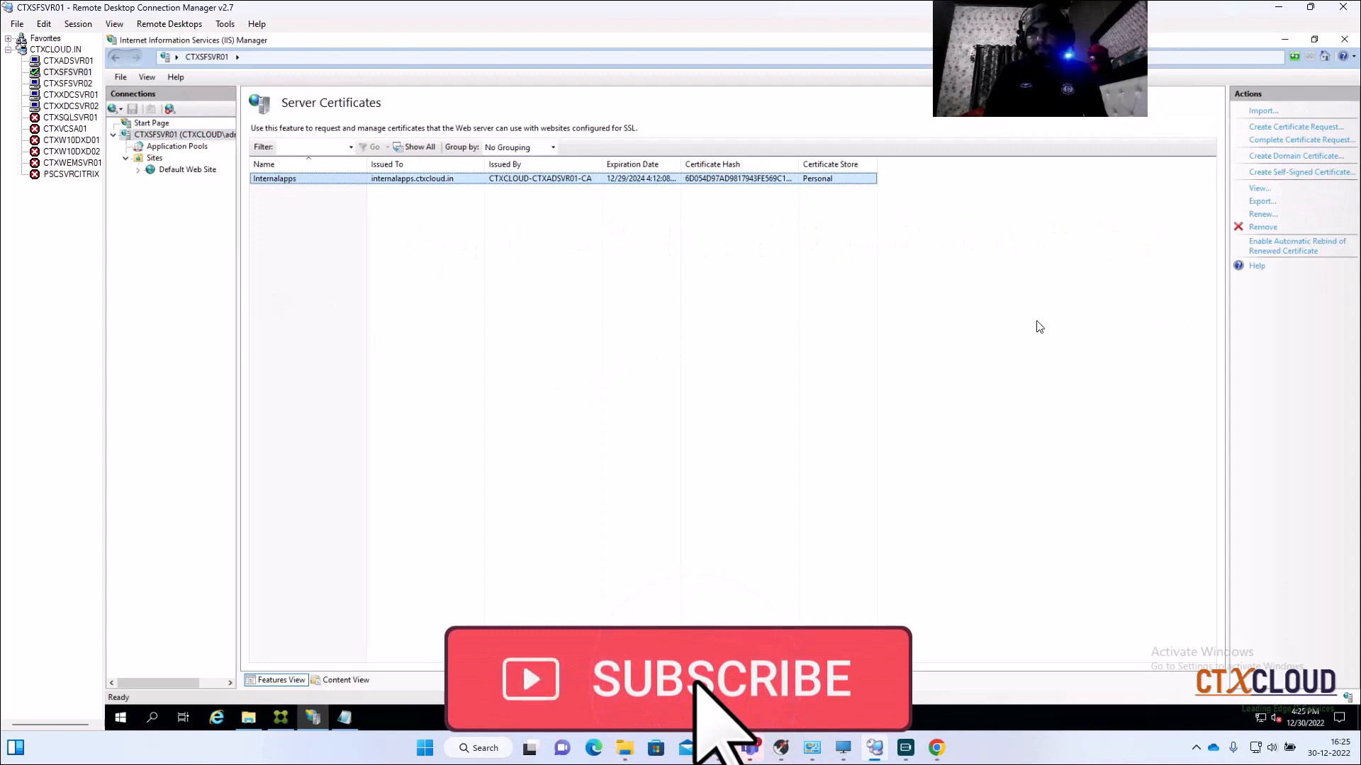
click(1263, 202)
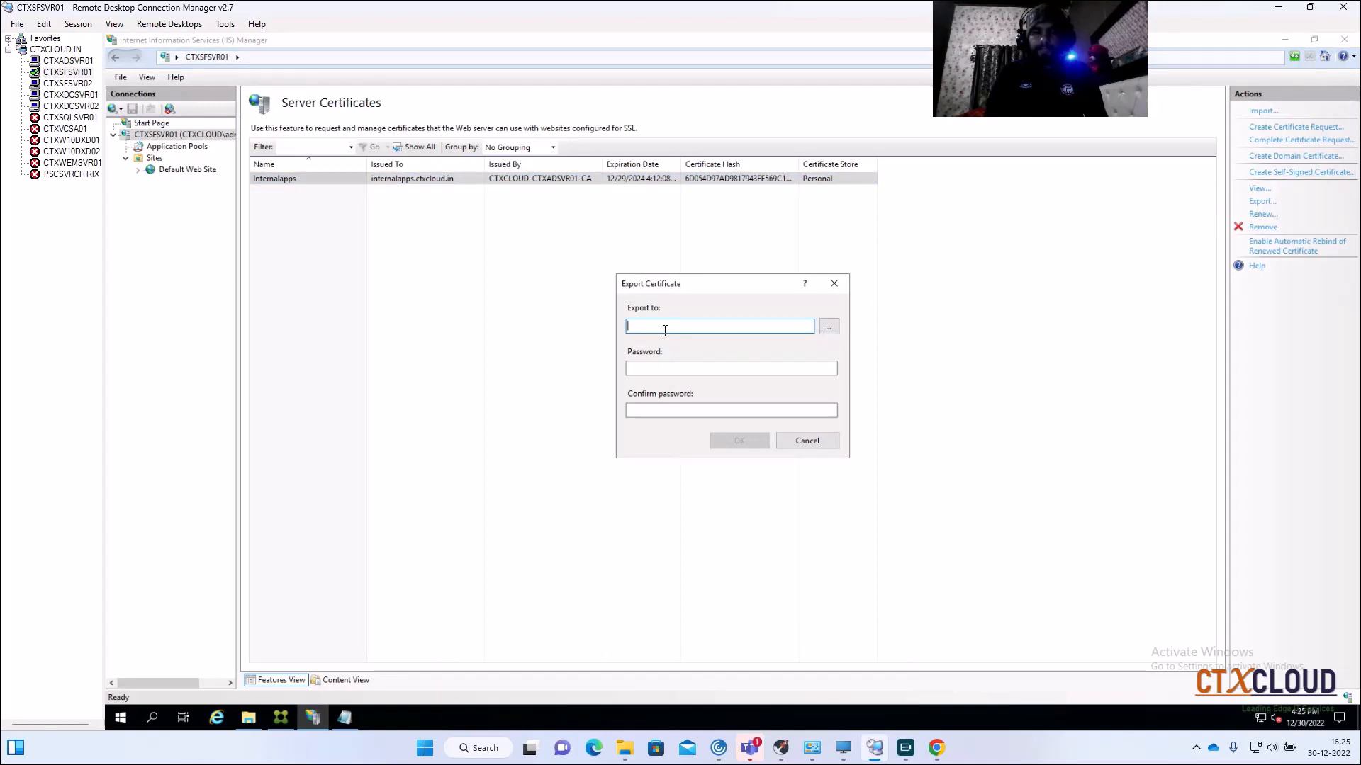
Step: Set the export target to the Desktop with file name Internalappscert, creating a New folder along the way
click(829, 328)
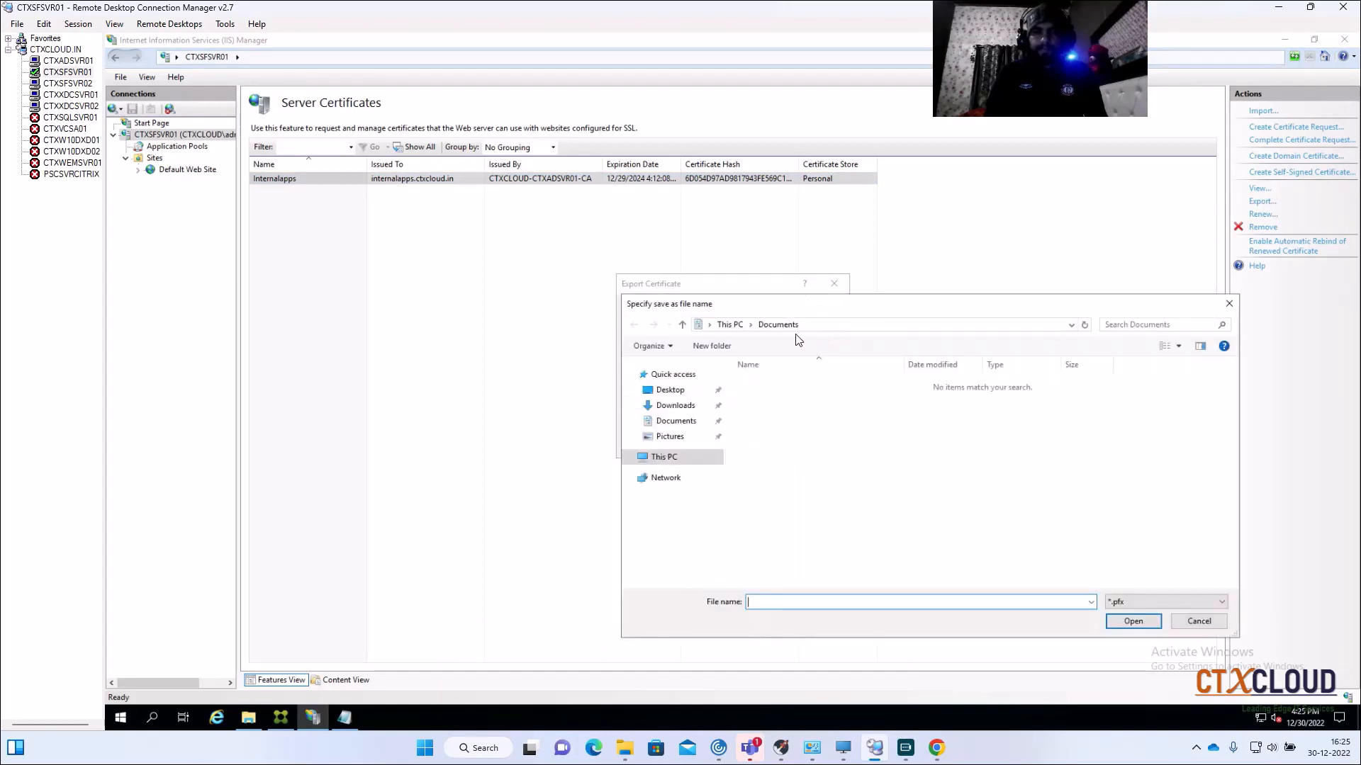
click(669, 390)
right_click(891, 453)
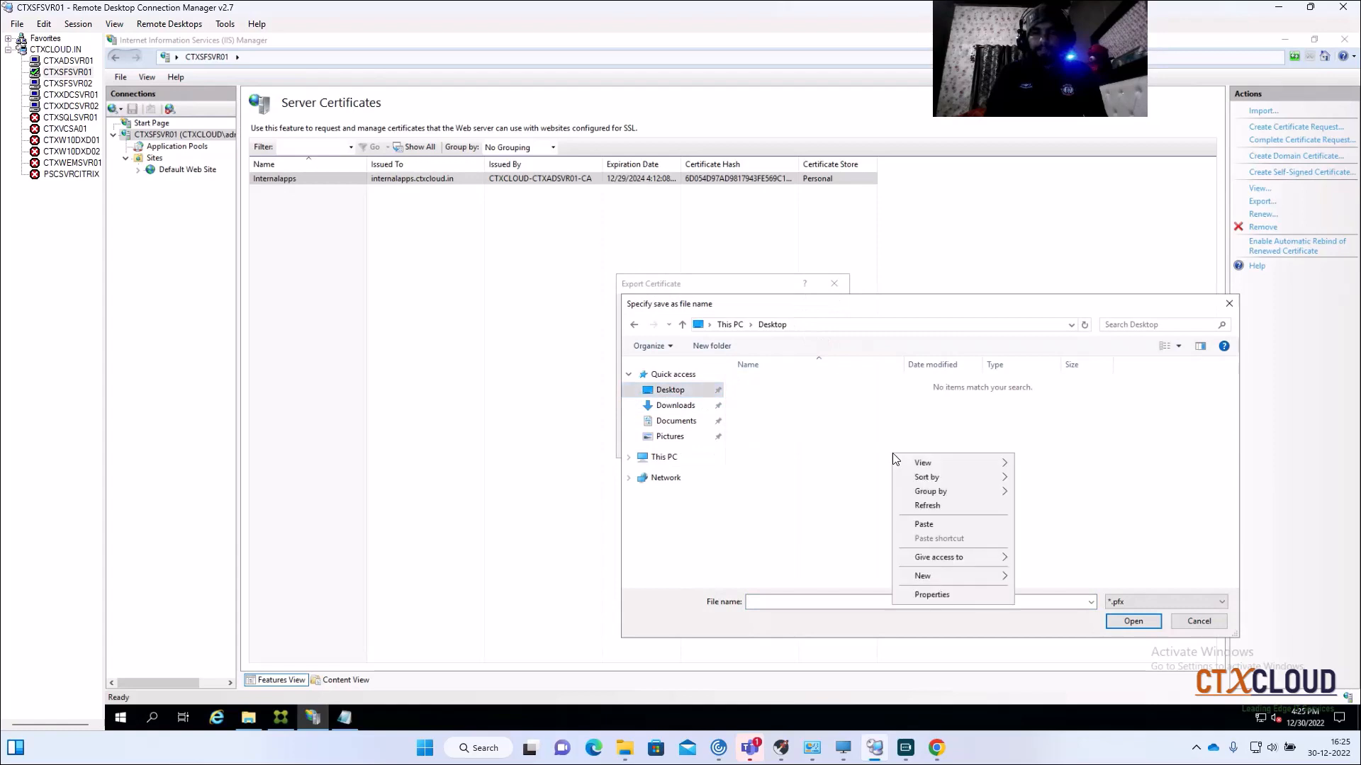
mouse_move(946, 576)
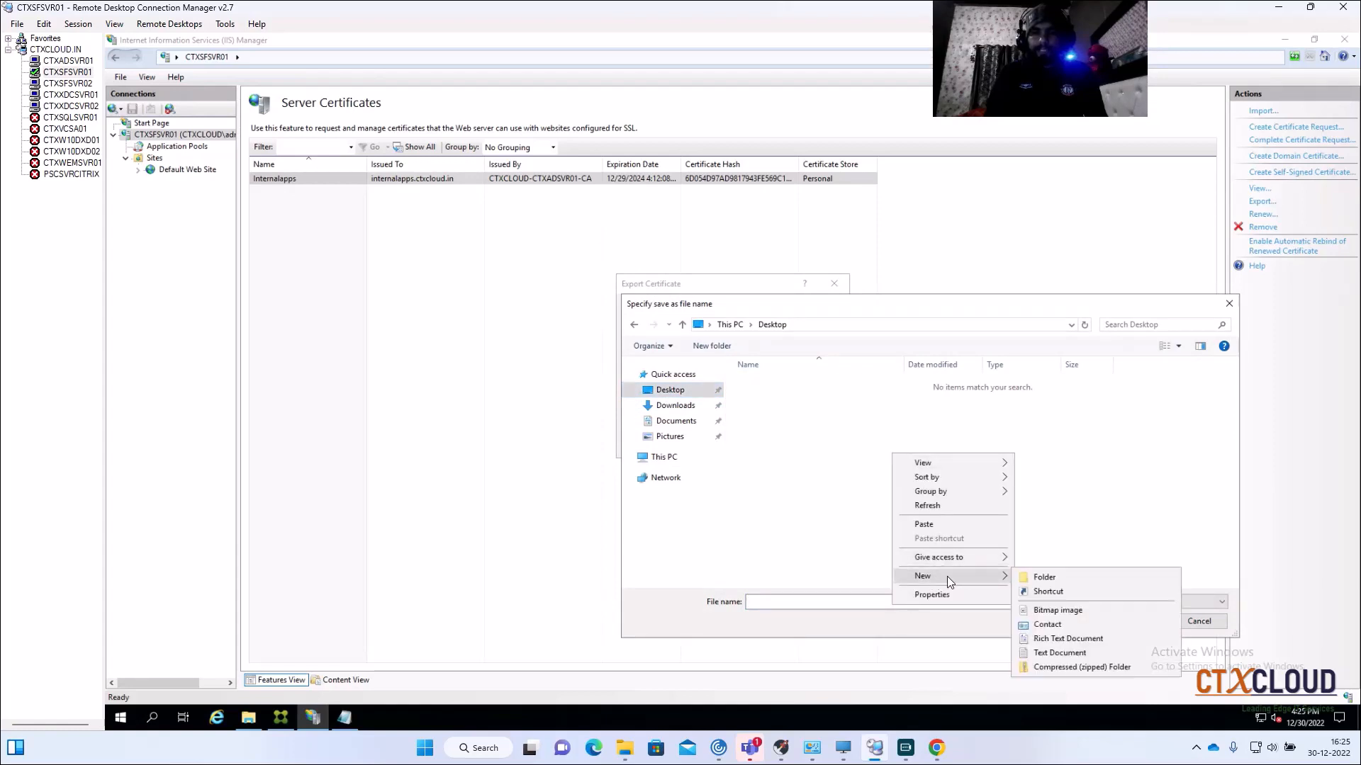
click(1053, 580)
click(822, 504)
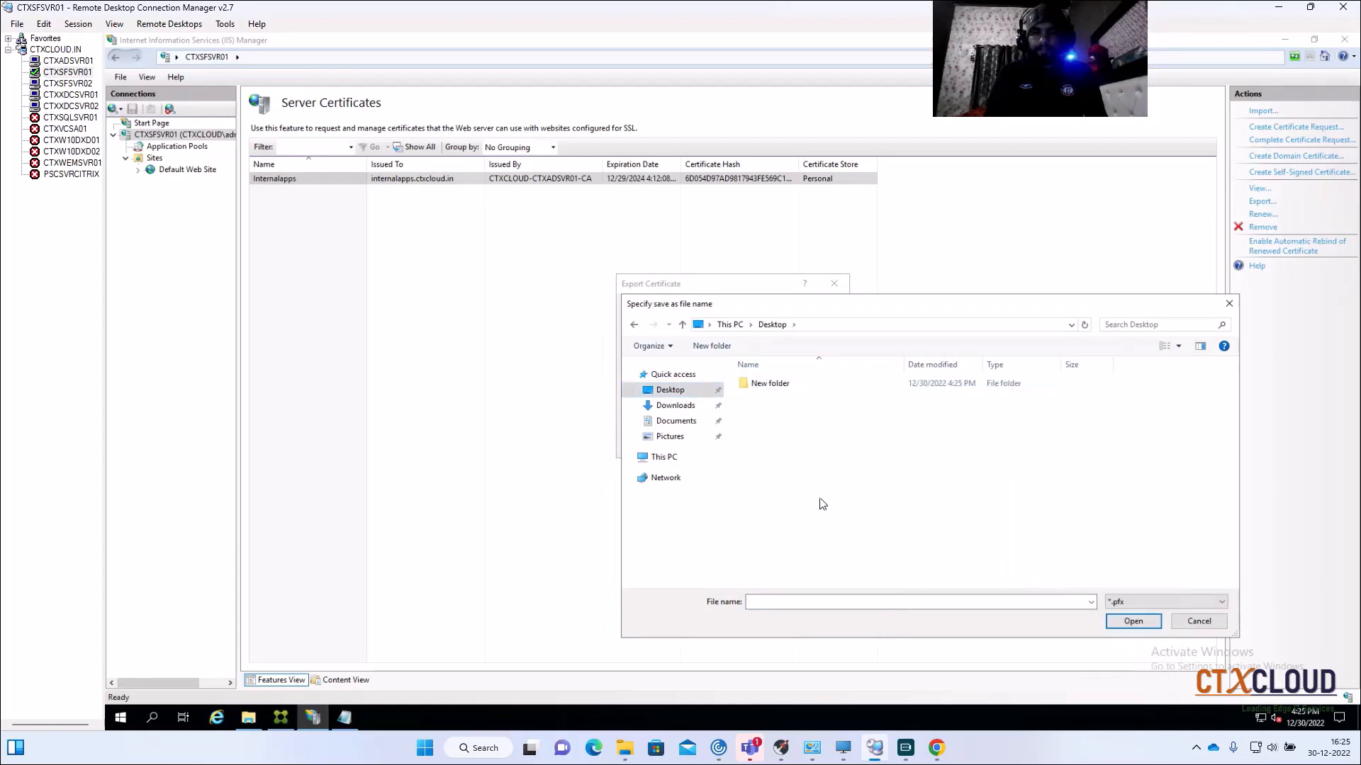
click(762, 389)
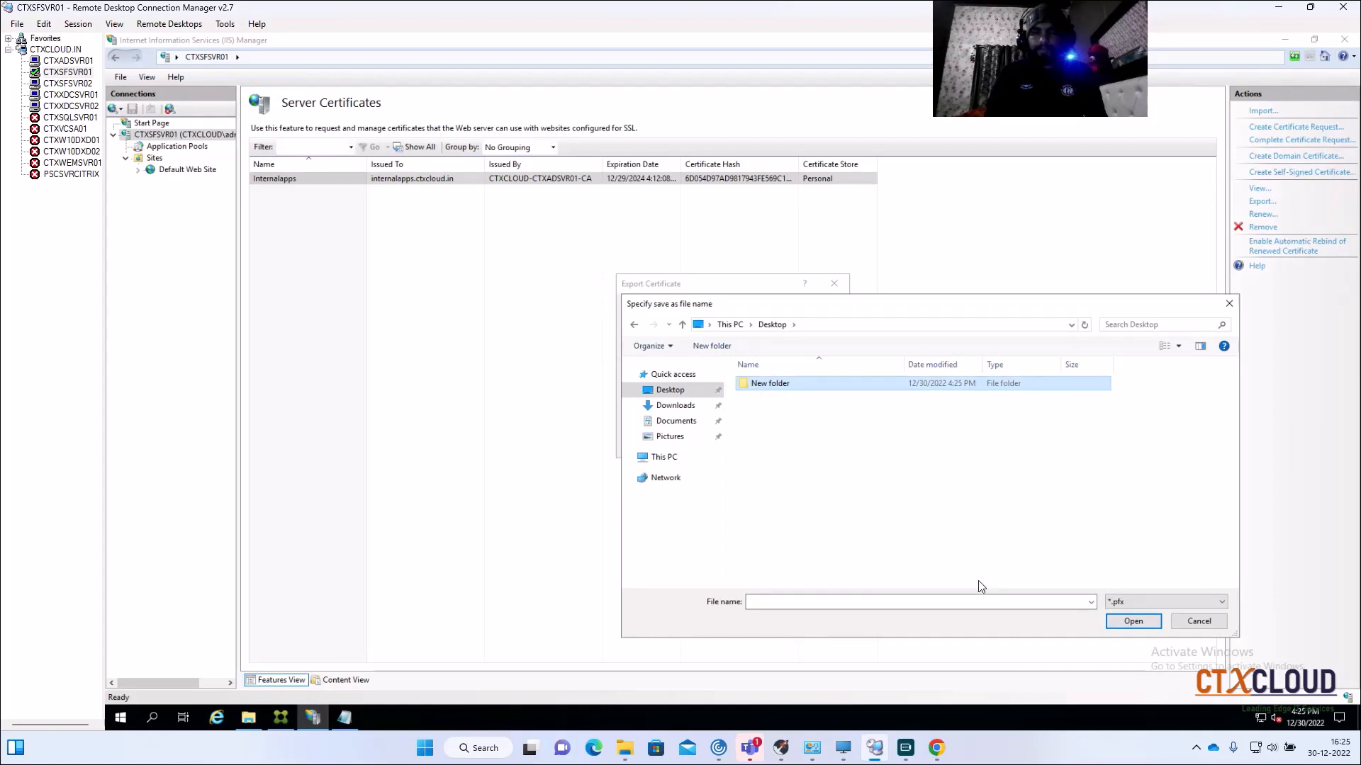
click(791, 603)
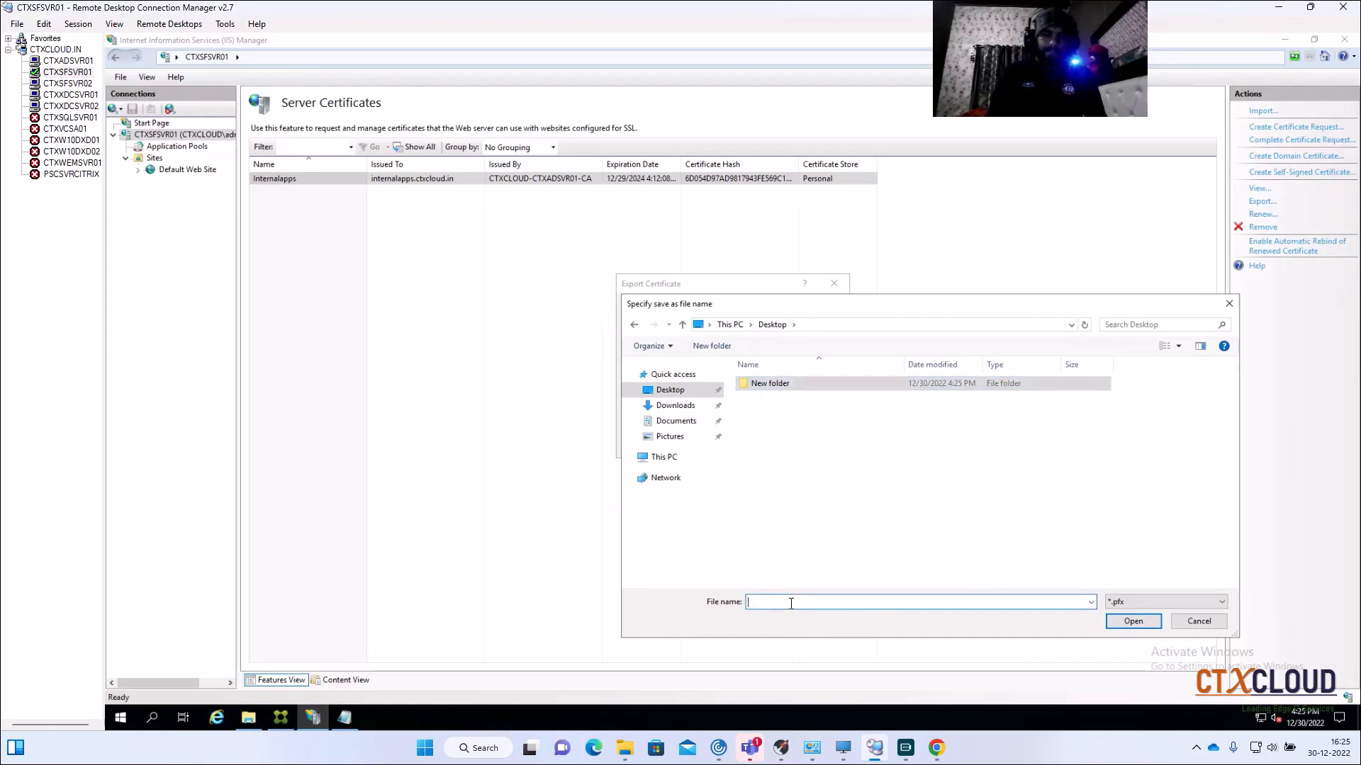
text(In)
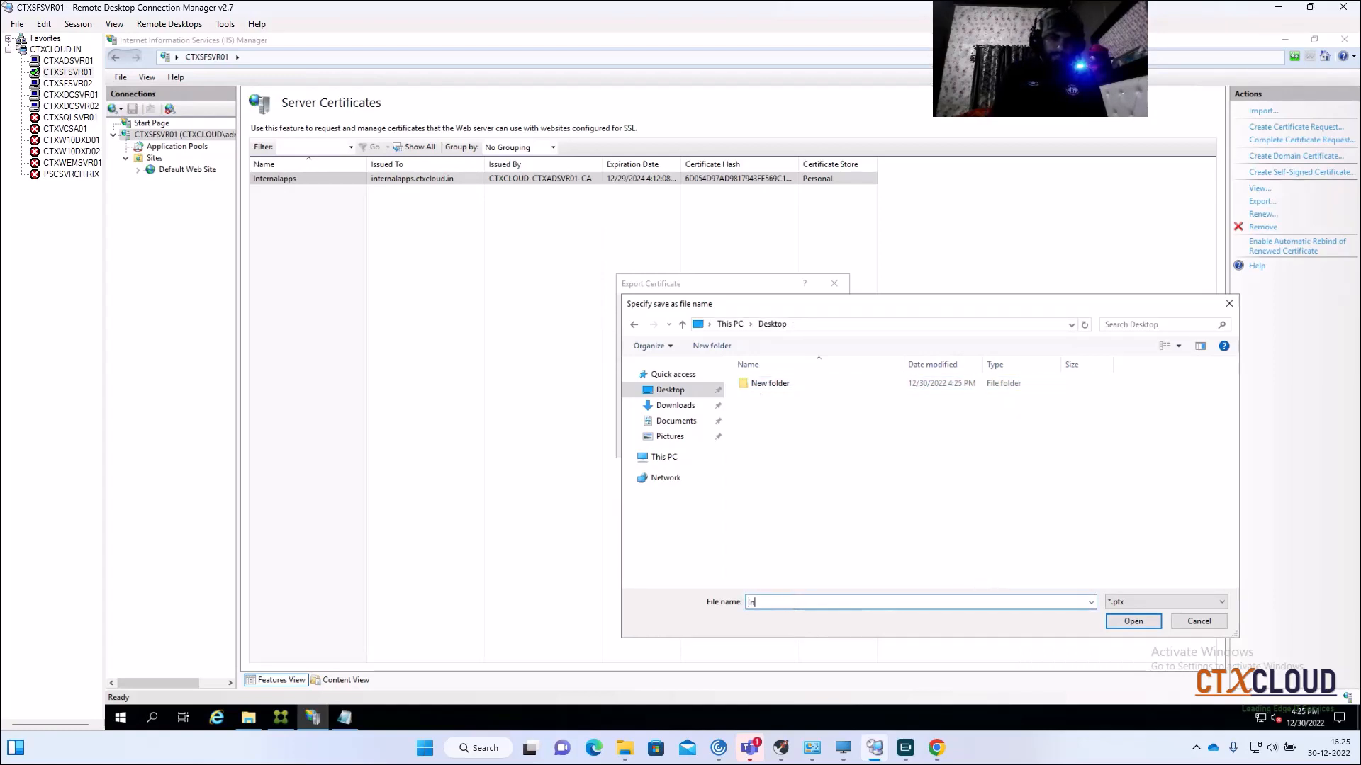
text(ternalappscert)
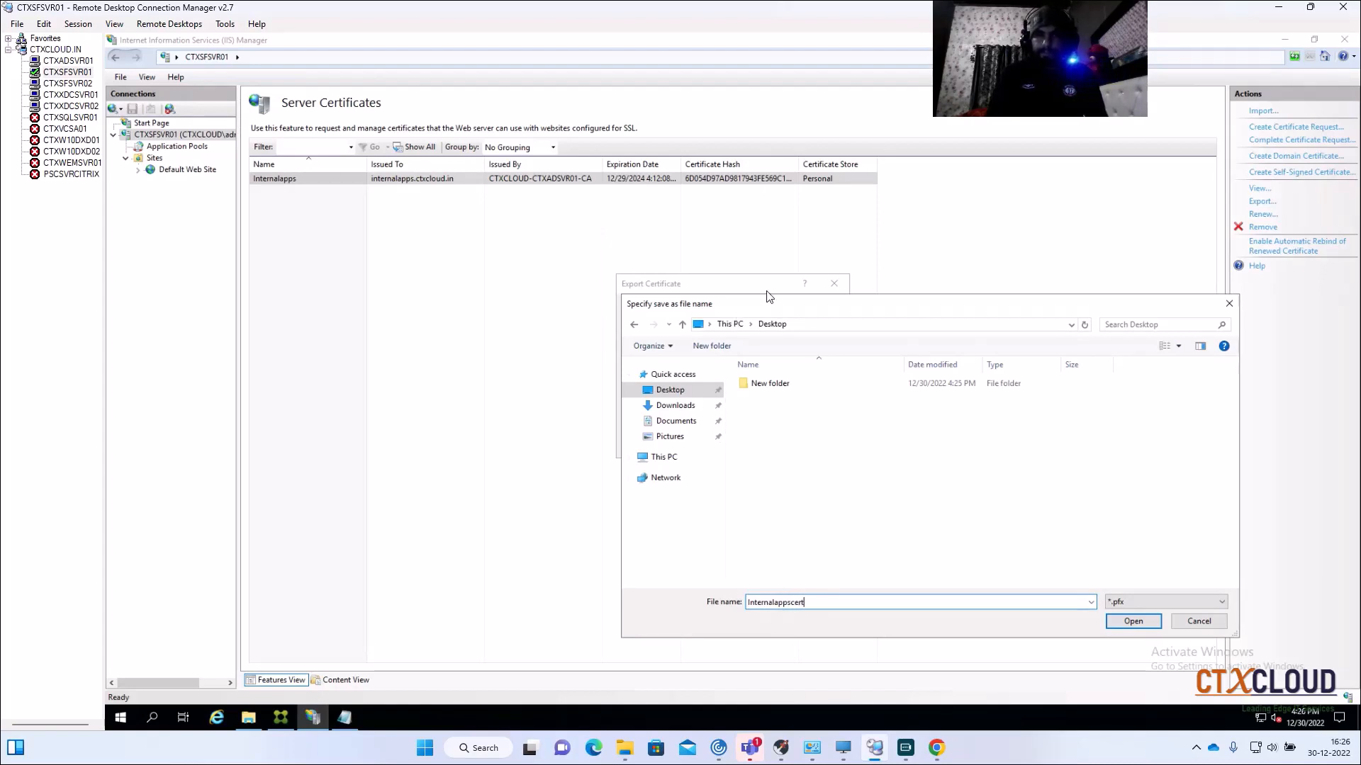
drag(886, 307, 627, 225)
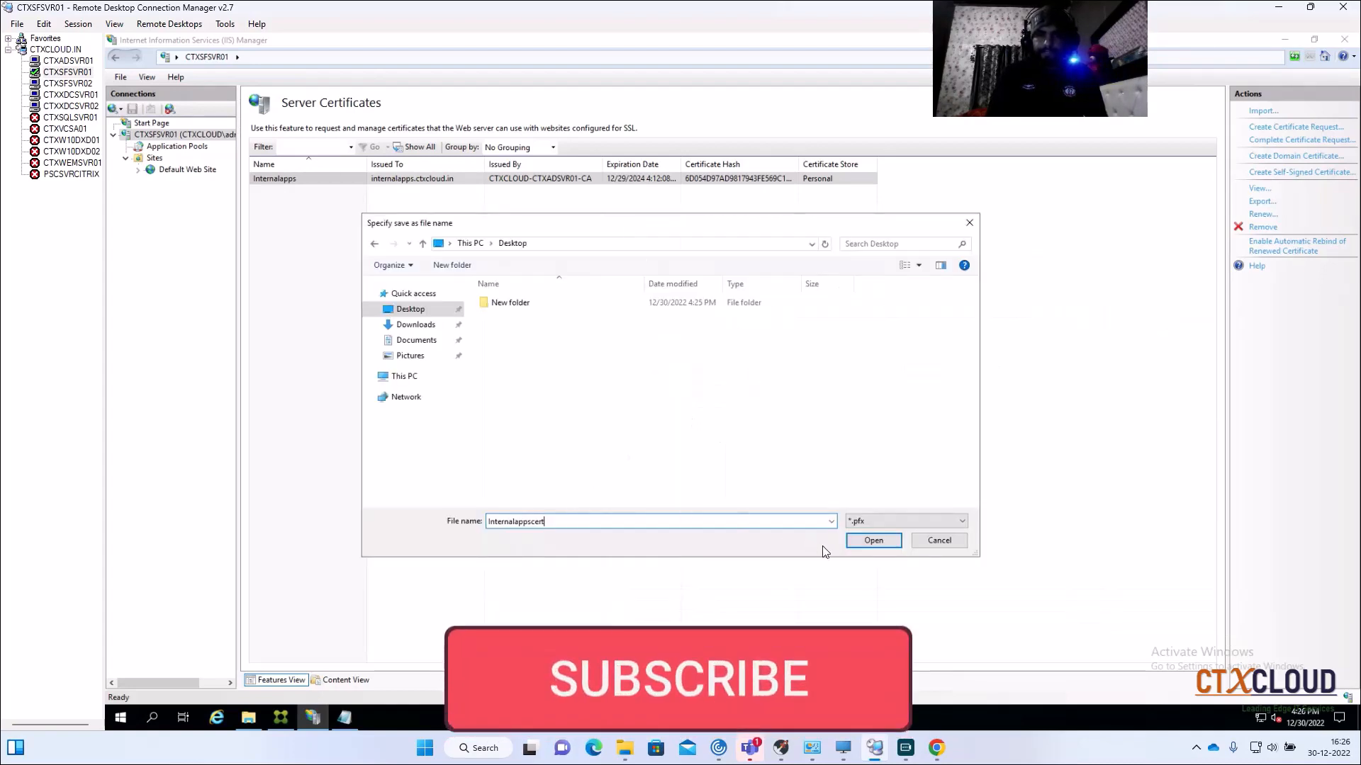
click(872, 541)
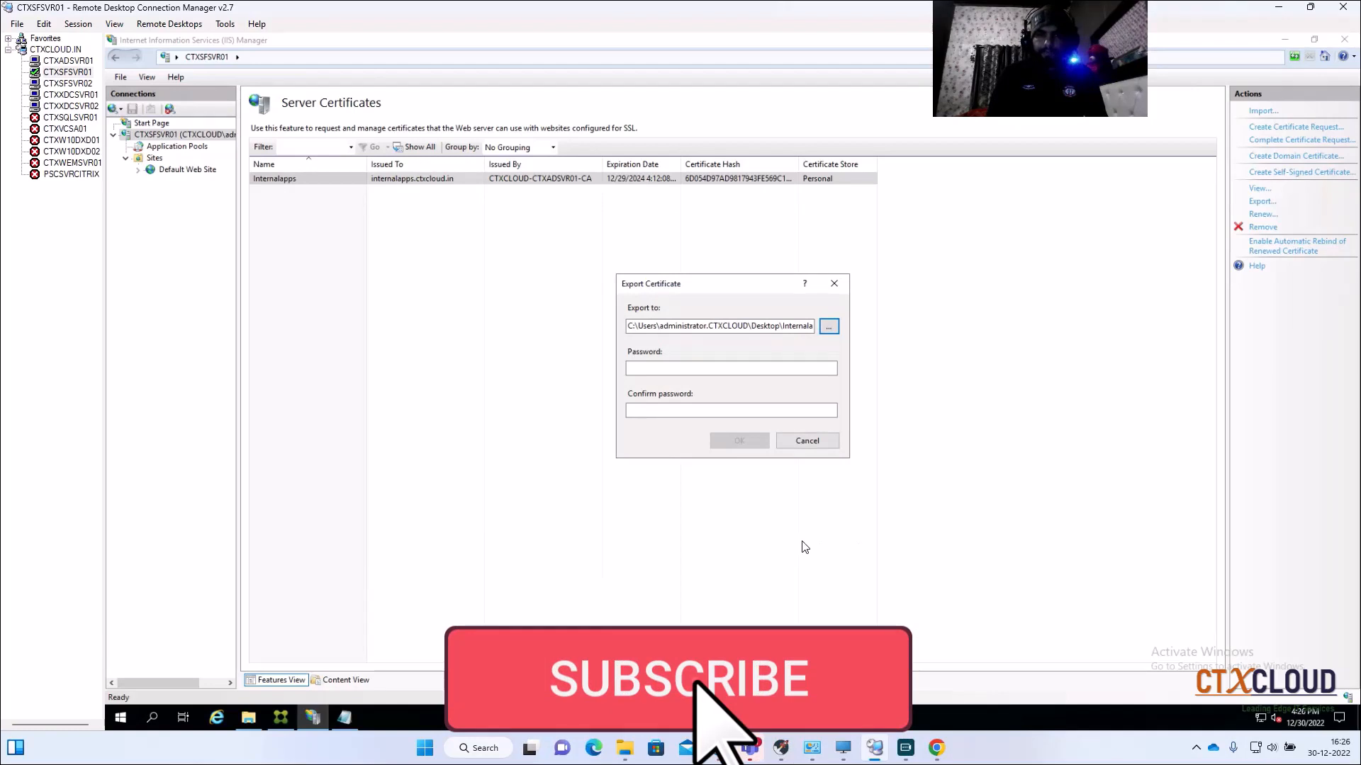
Step: Enter and confirm the export password to write the Internalappscert PFX file
click(658, 369)
text(P)
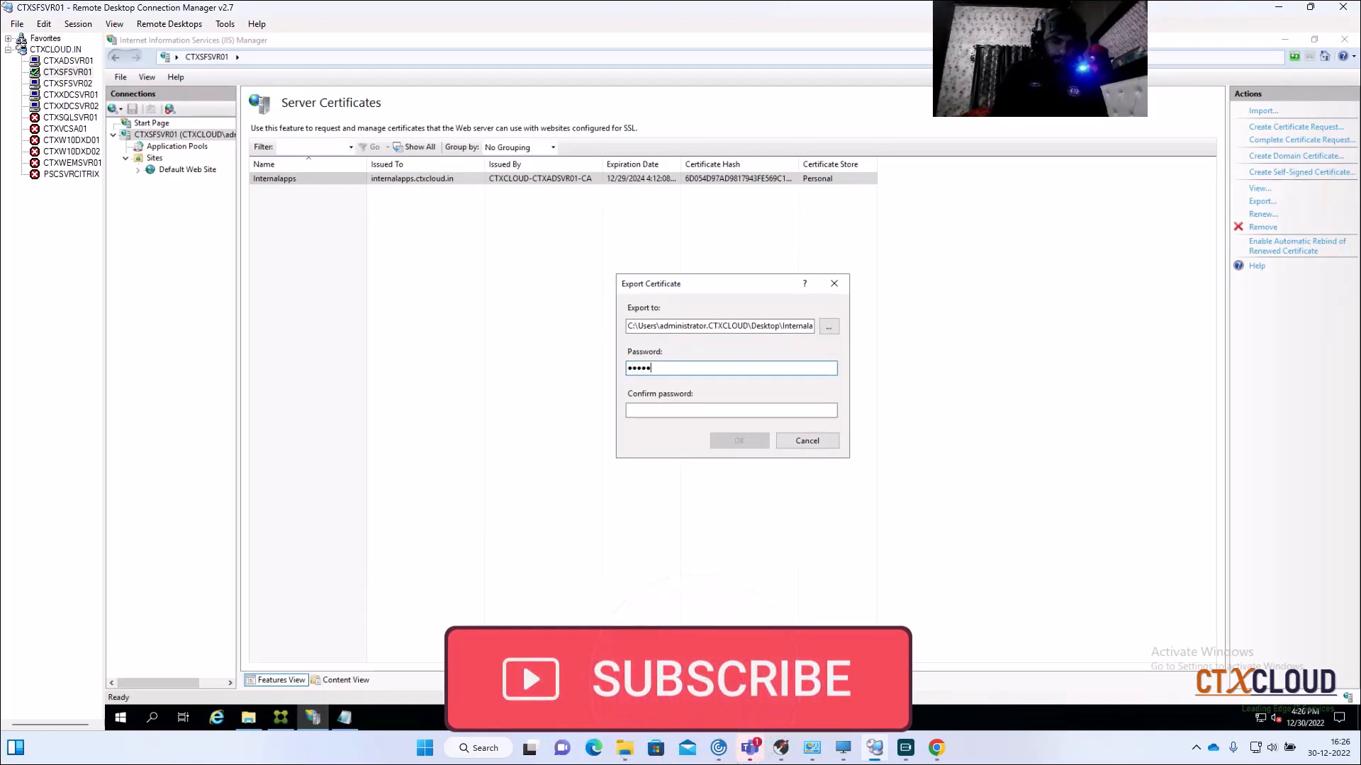
click(665, 410)
text(P••••)
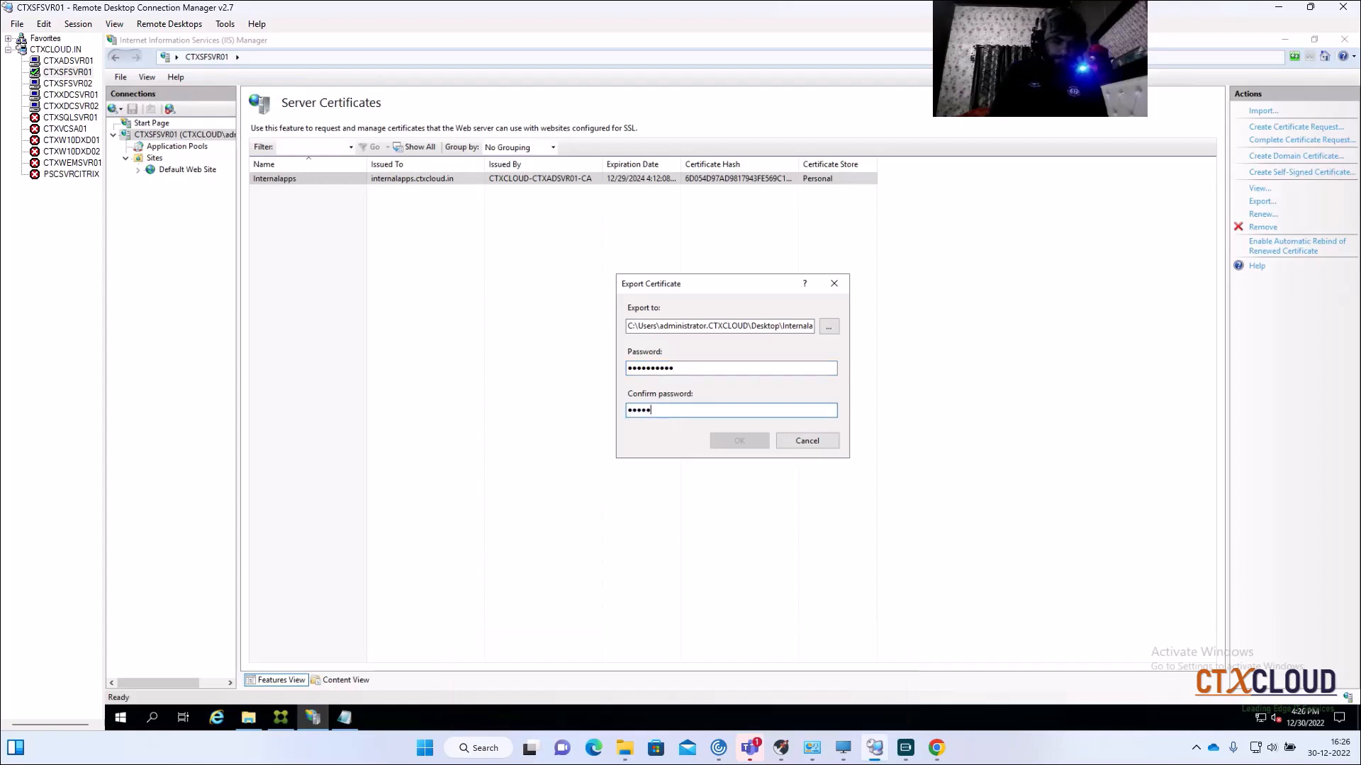
text(•••••)
key(Return)
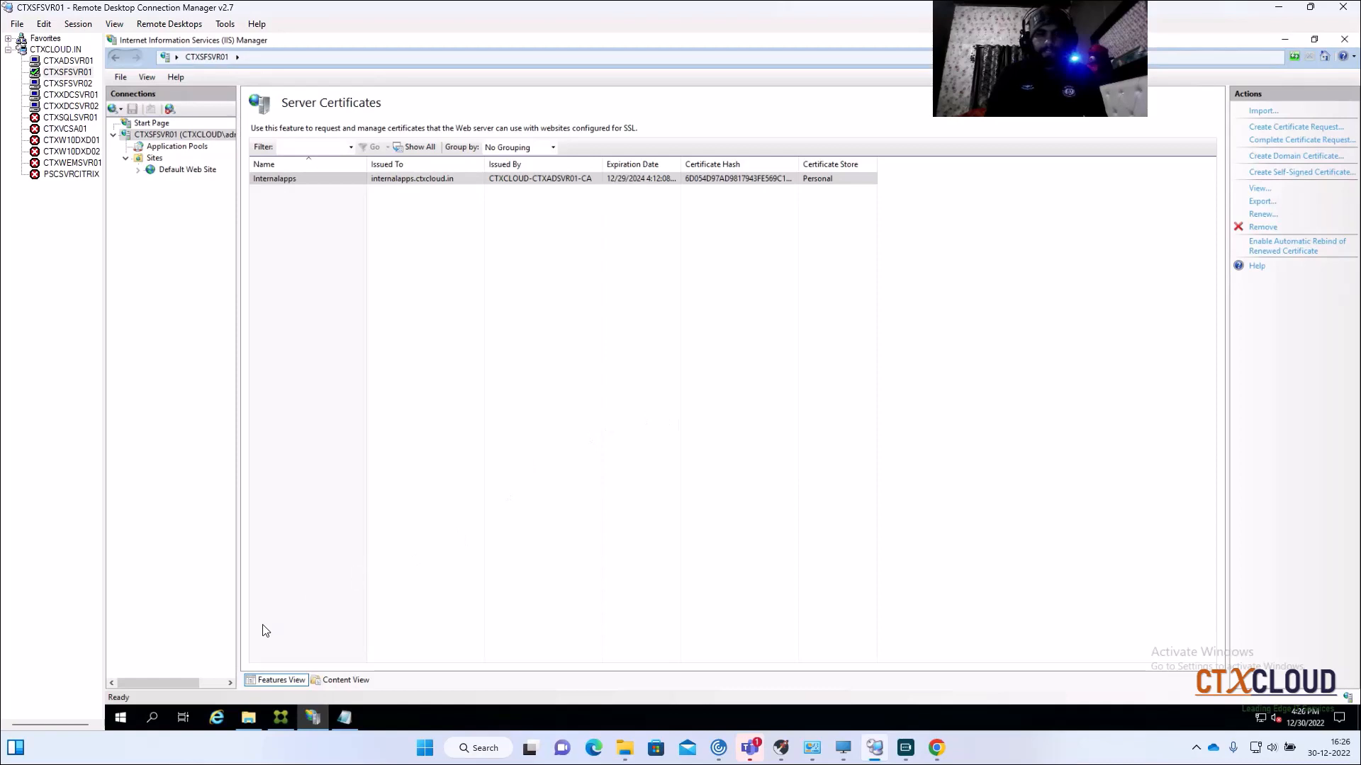
Step: Browse the Desktop in File Explorer and open the New folder to check its contents
click(248, 717)
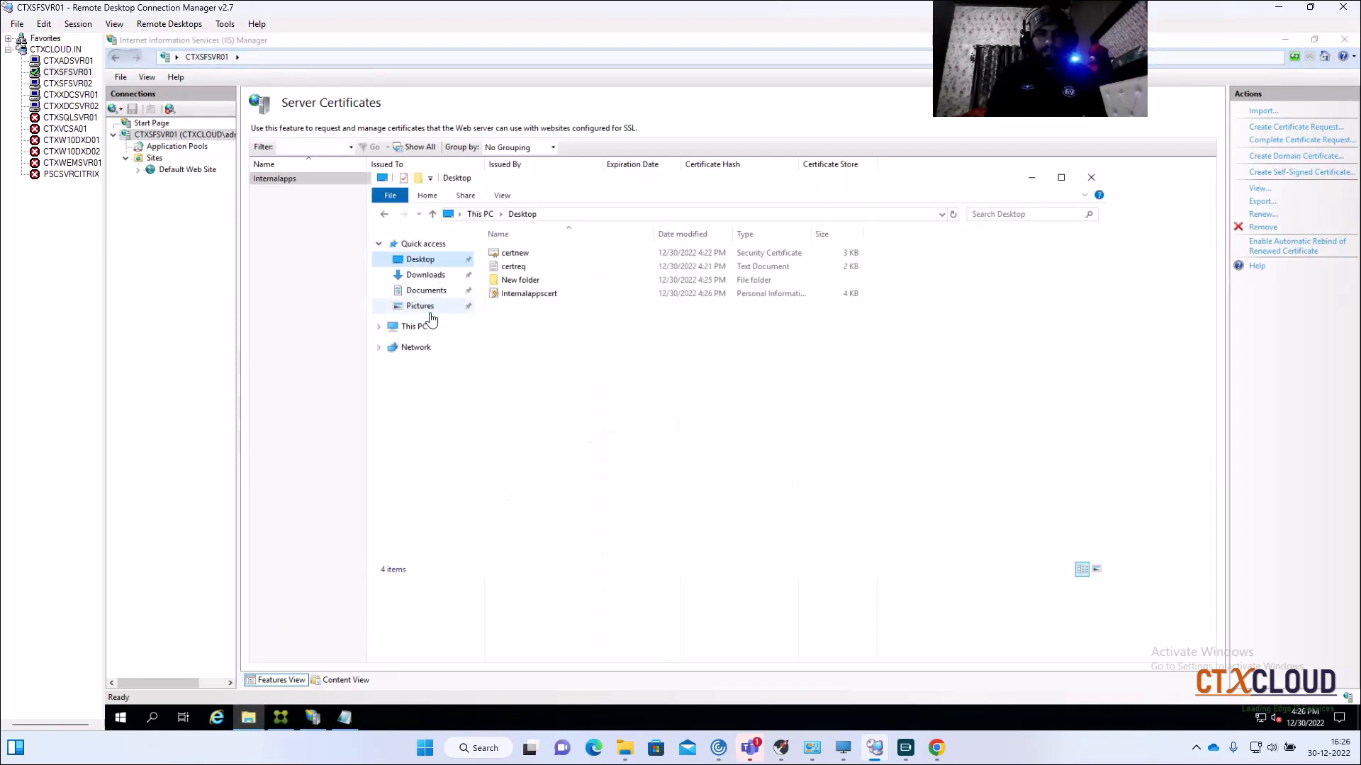
click(421, 263)
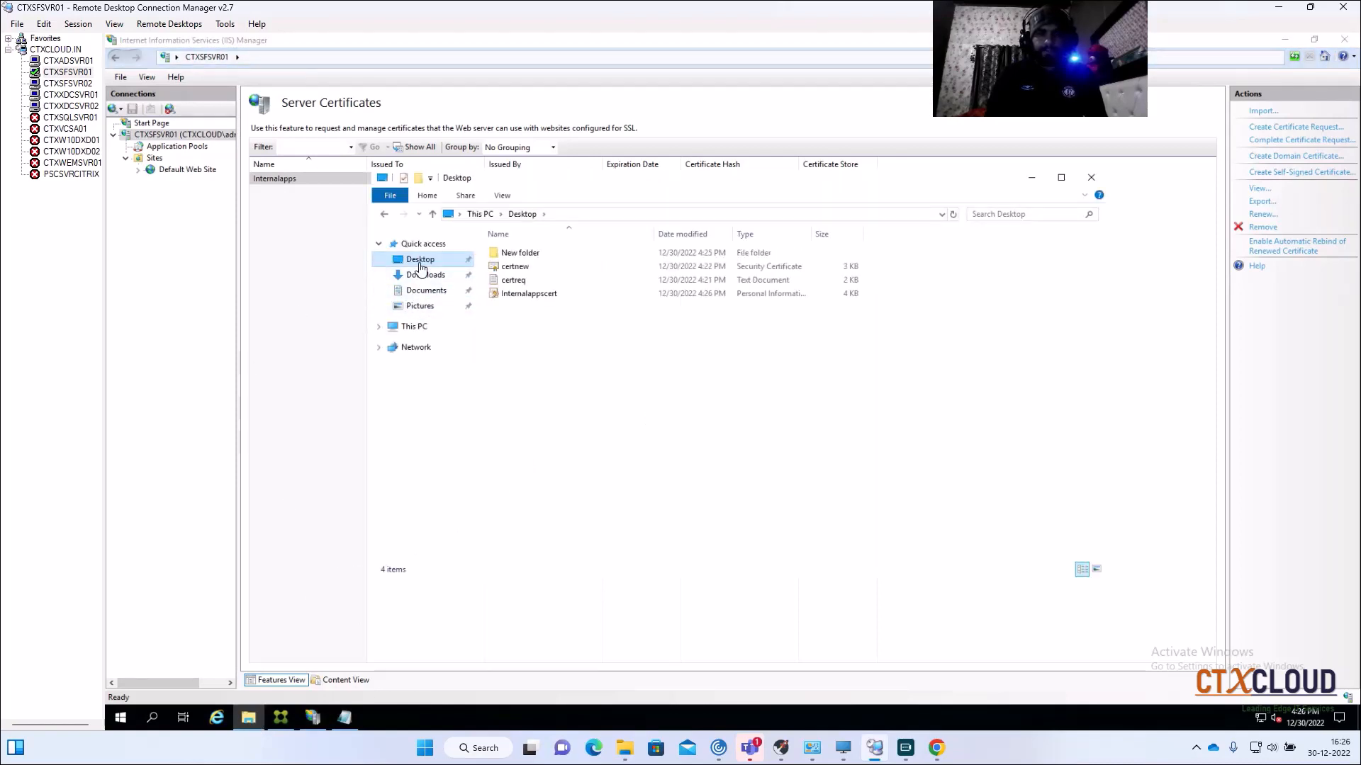
click(537, 256)
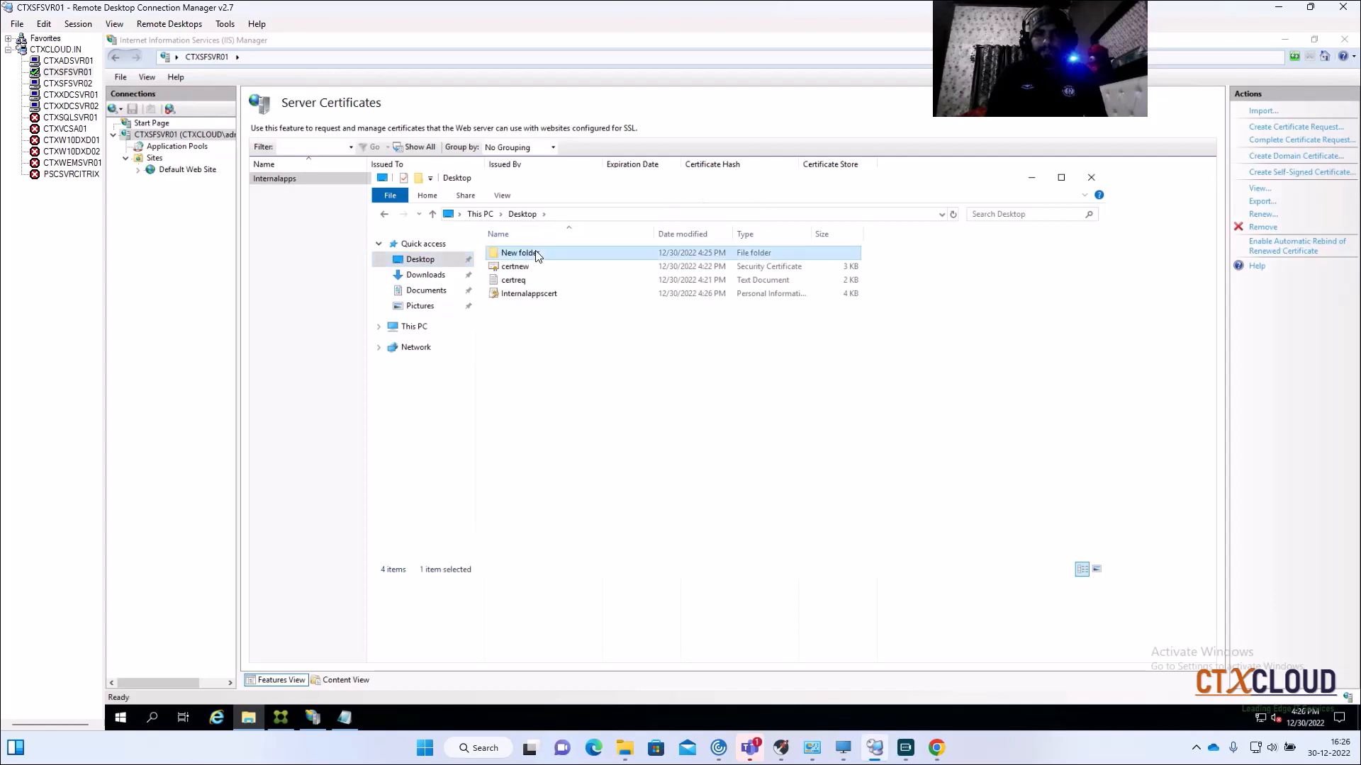
double_click(536, 255)
Step: Minimize IIS Manager and StoreFront, close the empty folder, and select Internalappscert on the desktop
click(835, 167)
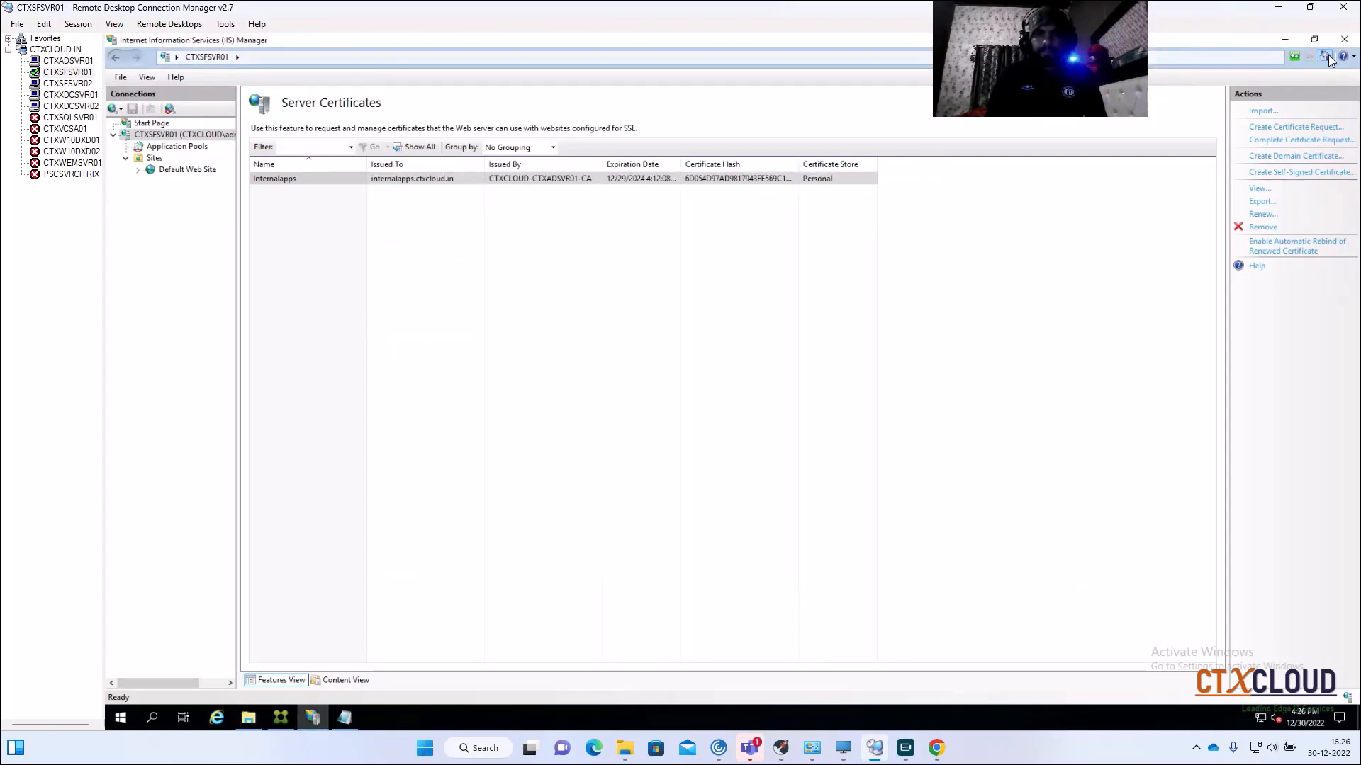
click(1287, 40)
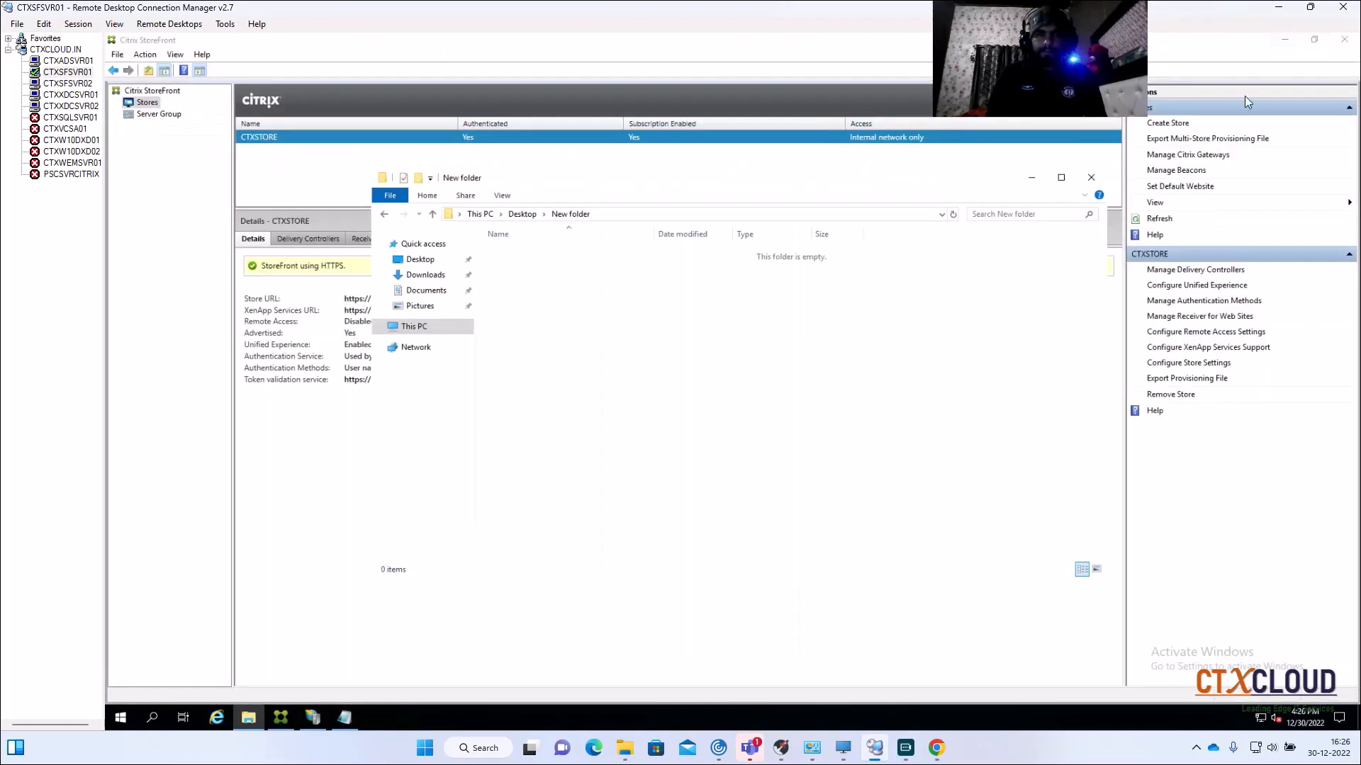
click(1285, 39)
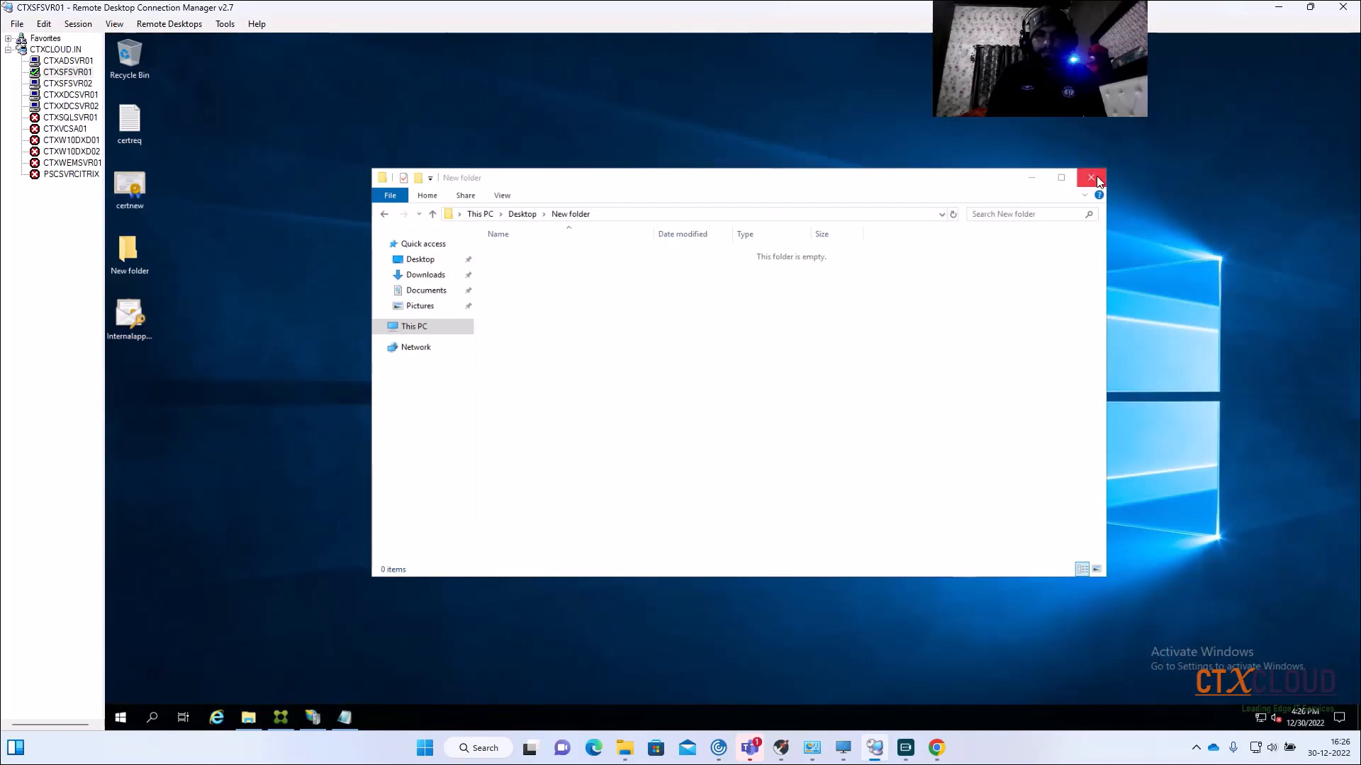
click(1091, 177)
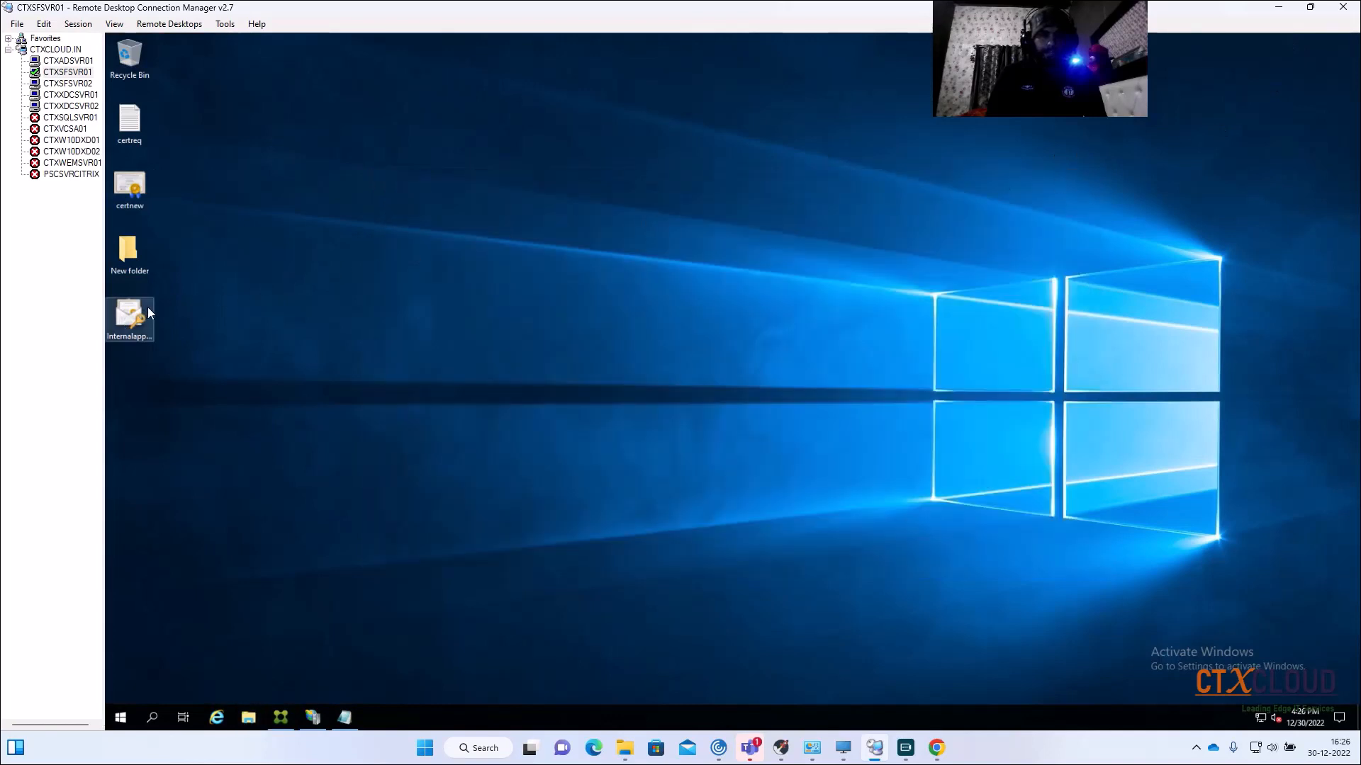
double_click(130, 249)
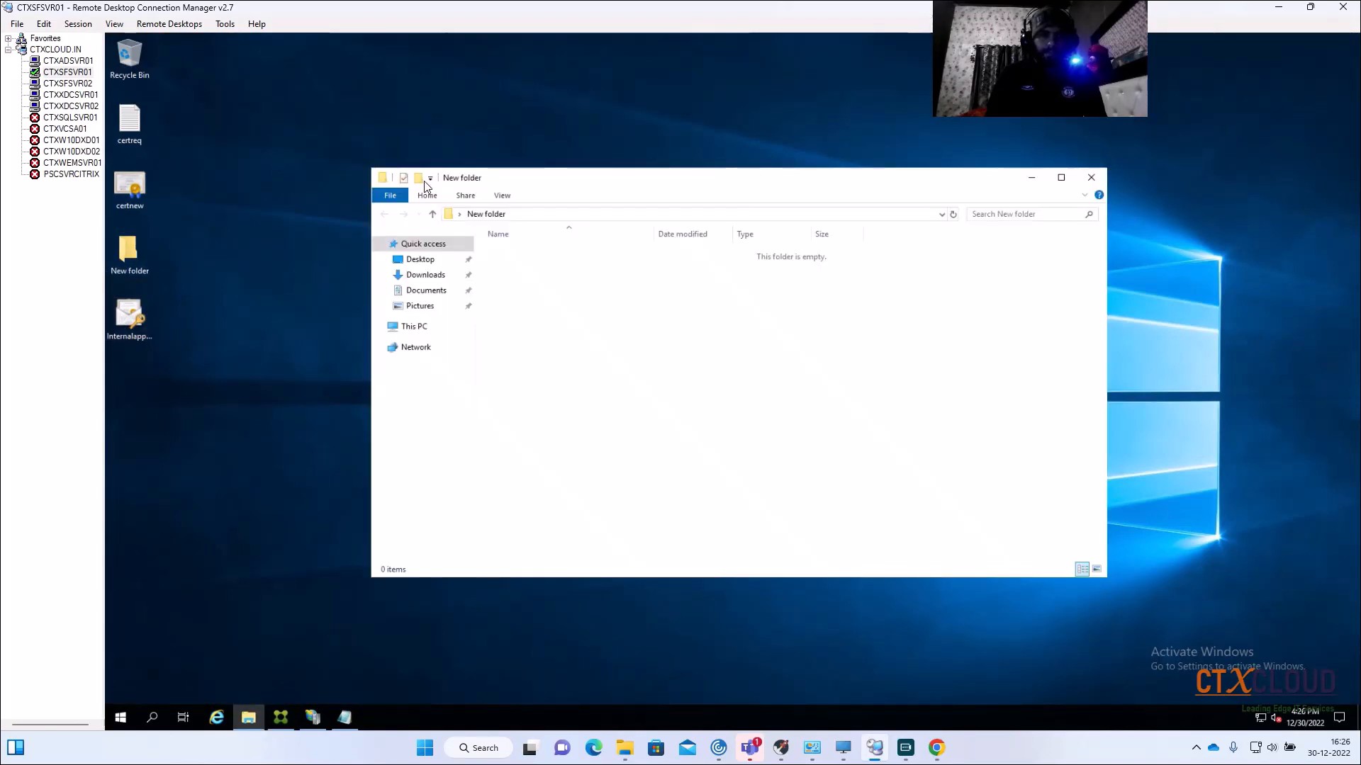
click(1091, 177)
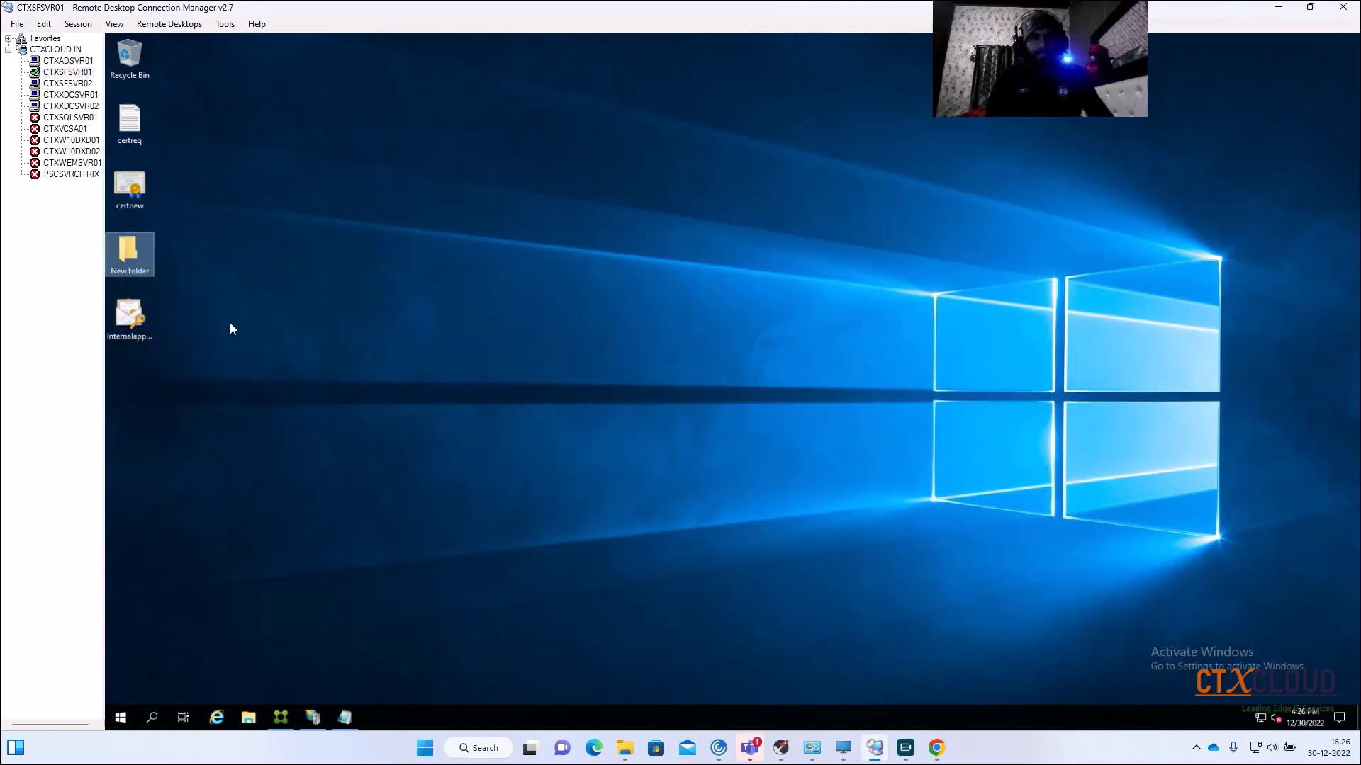
click(140, 318)
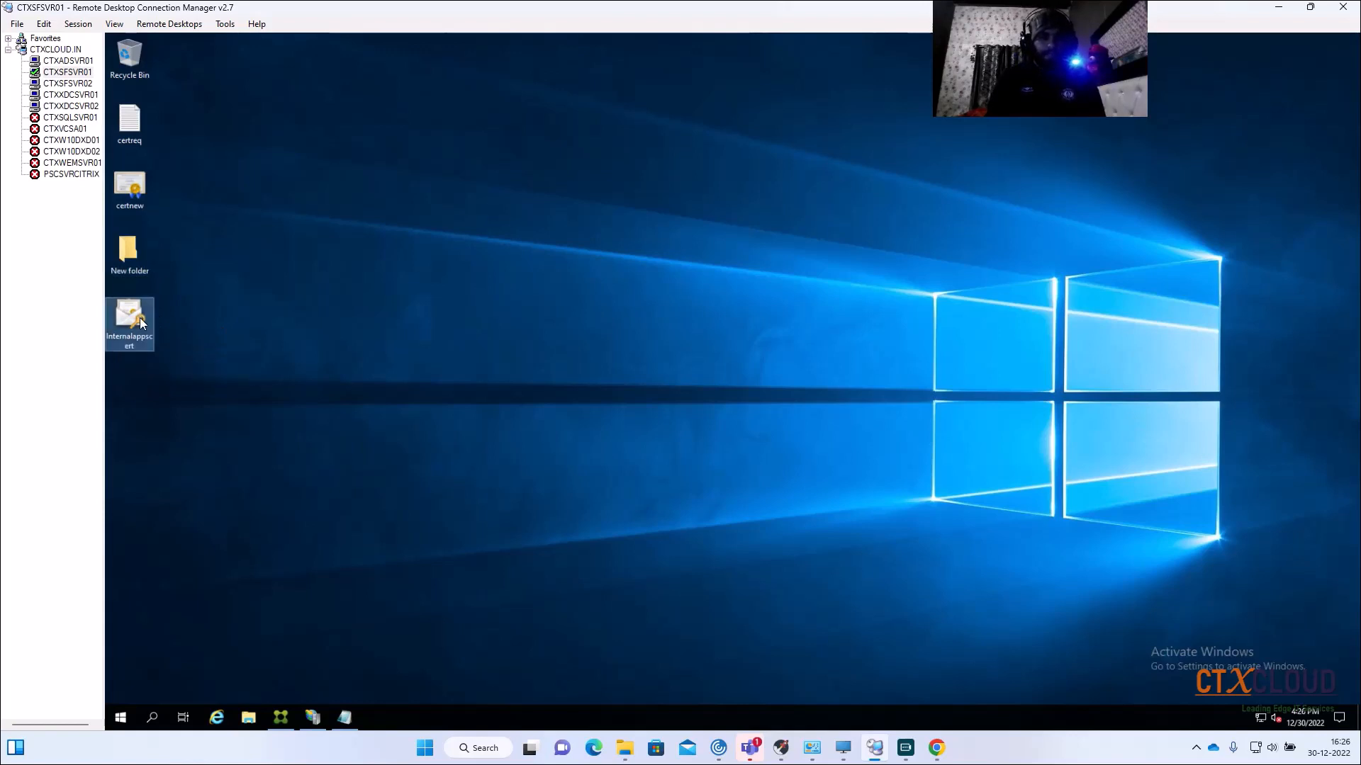
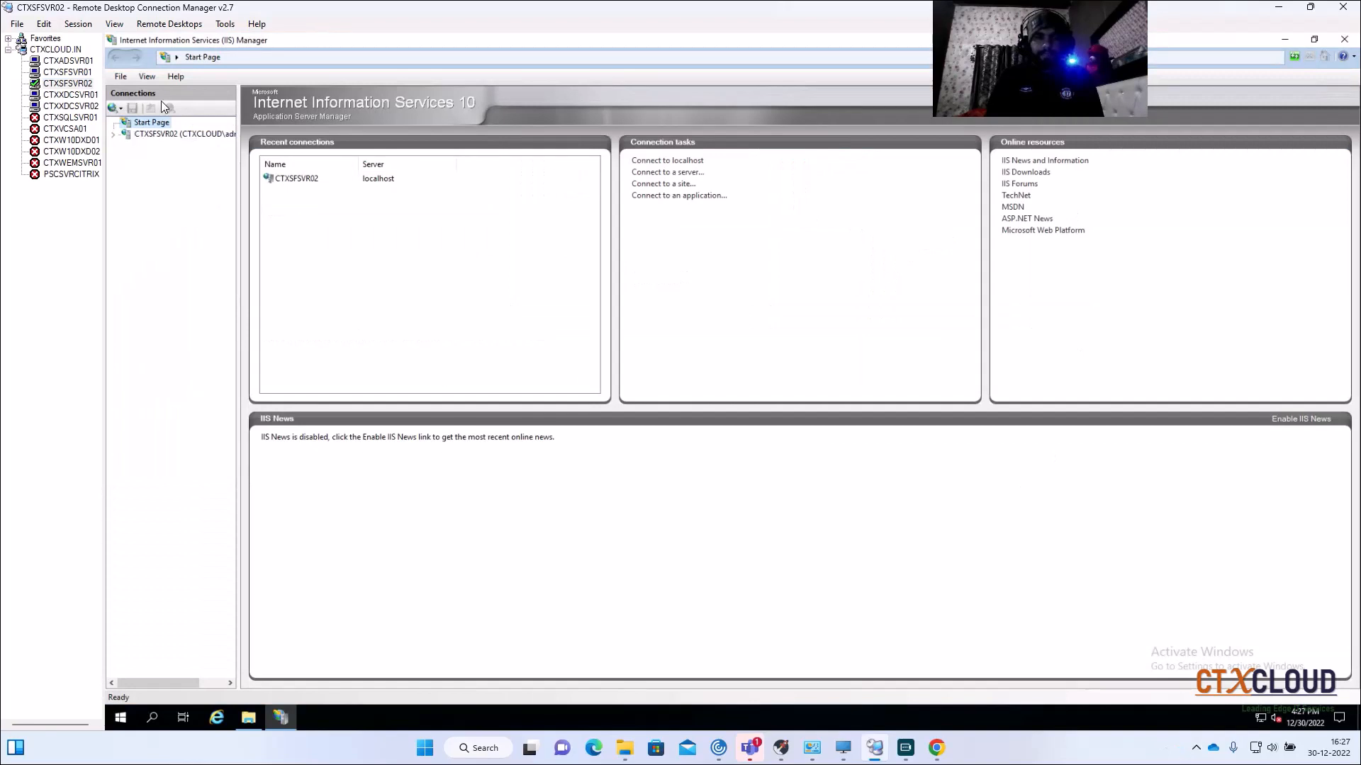
Step: In CTXSFSVR02's Server Certificates, start an import and pick C:\New folder\Internalappscert.pfx
click(168, 134)
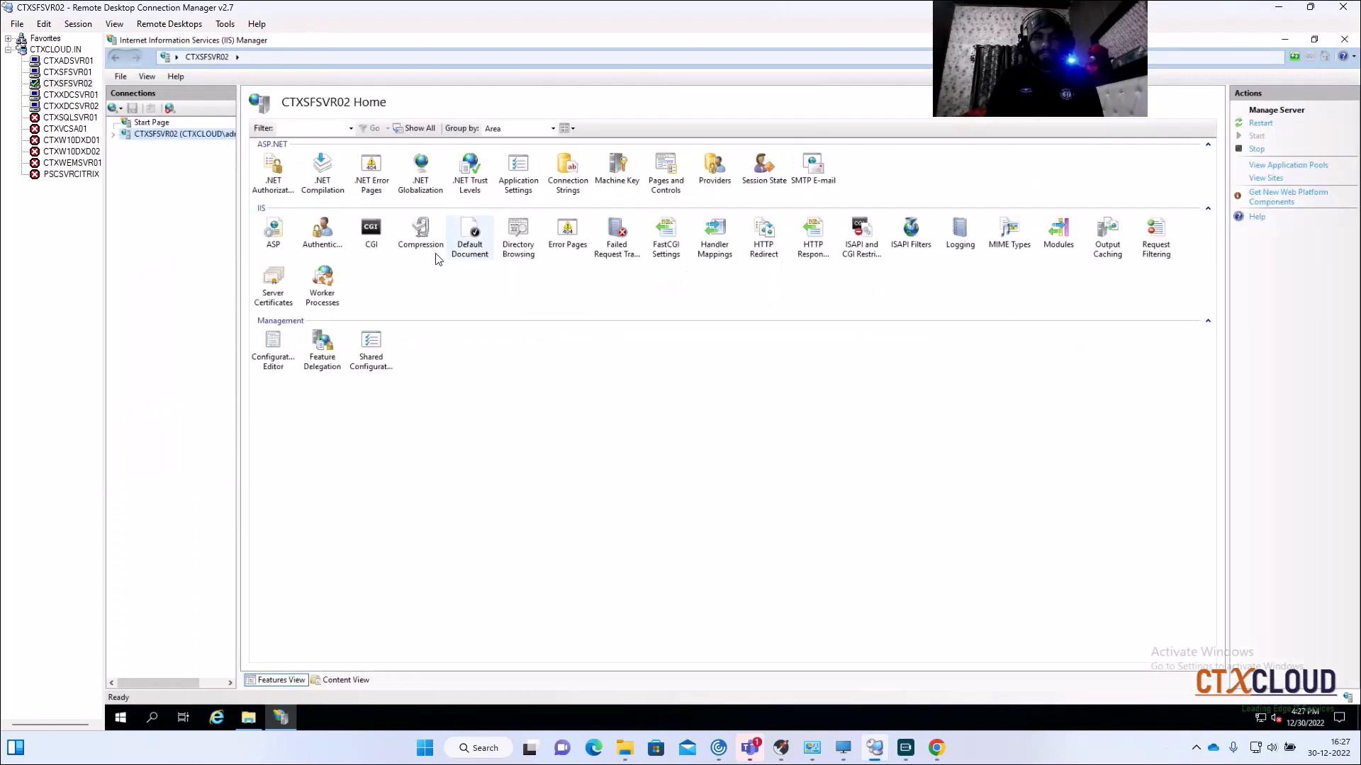
double_click(272, 284)
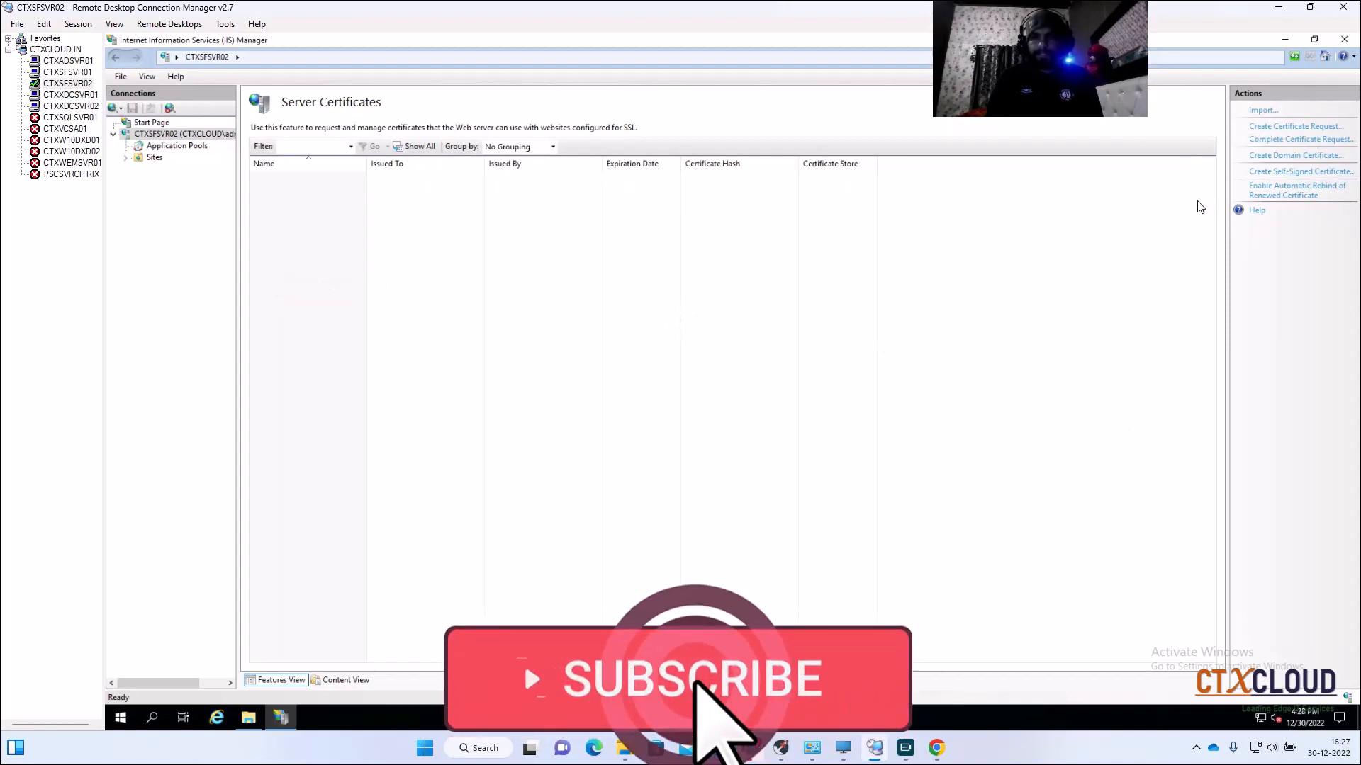
click(1262, 111)
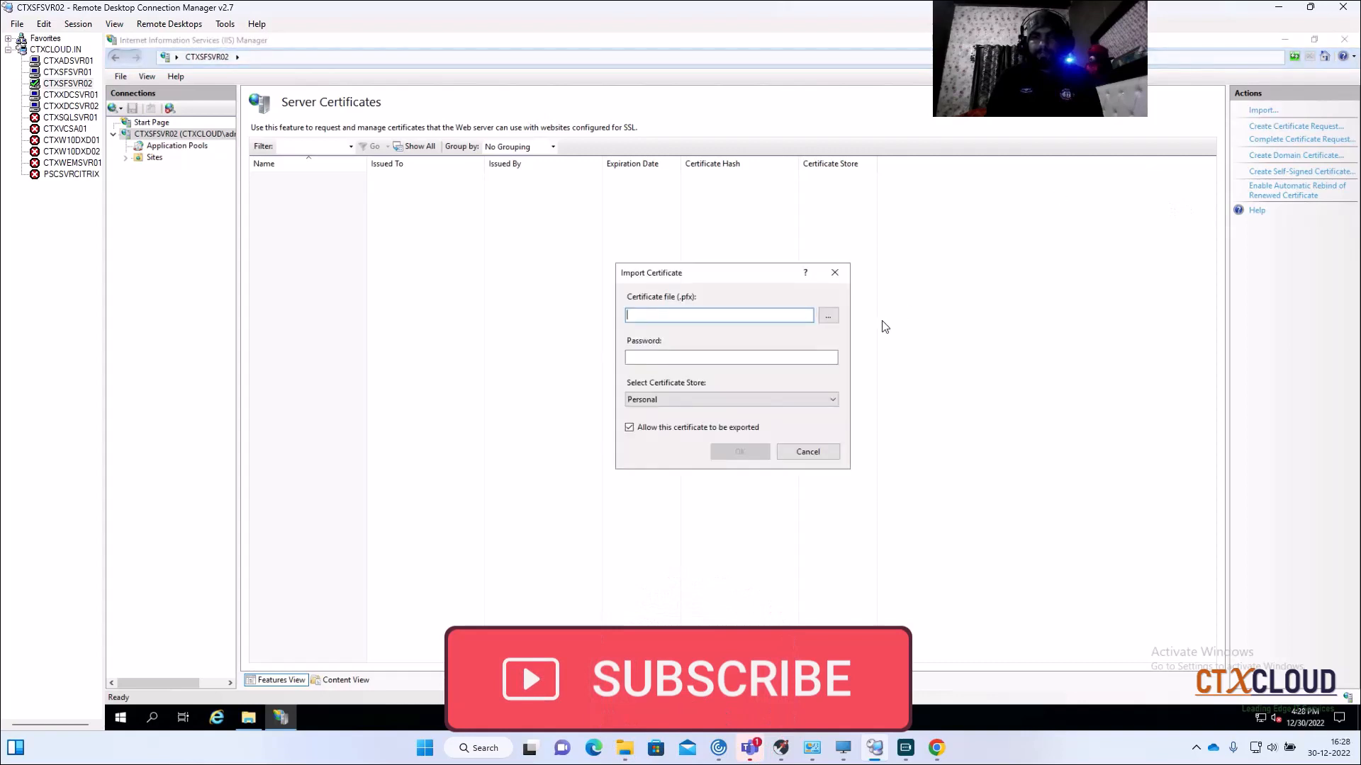
click(828, 315)
click(662, 445)
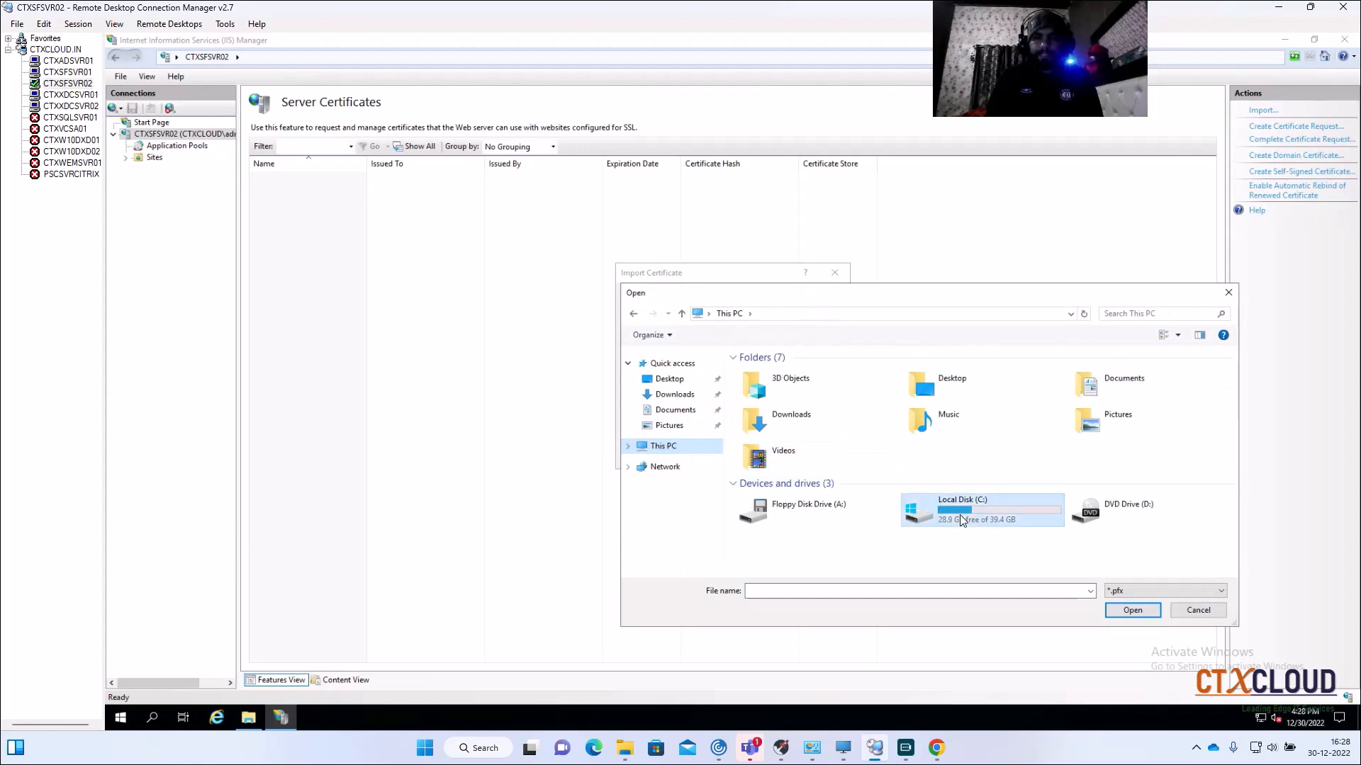
double_click(959, 515)
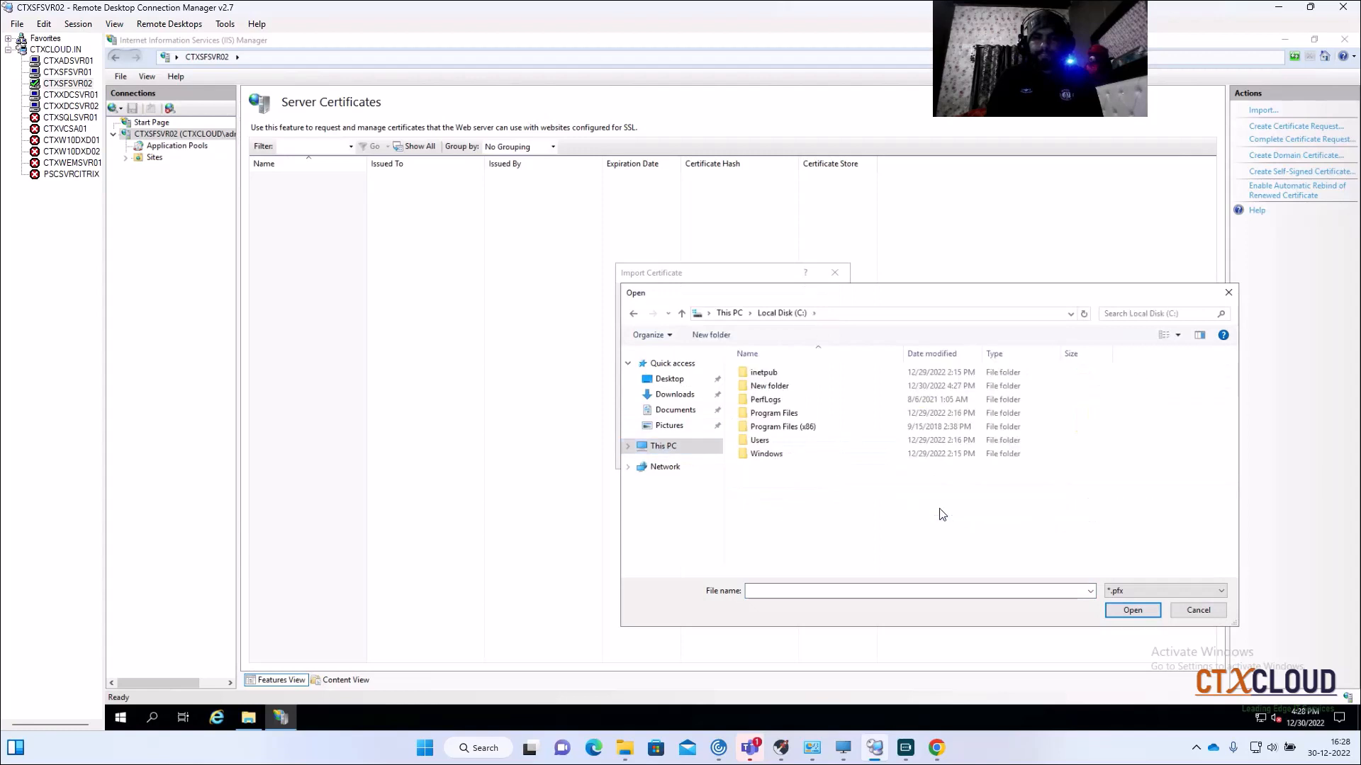
double_click(762, 389)
click(765, 375)
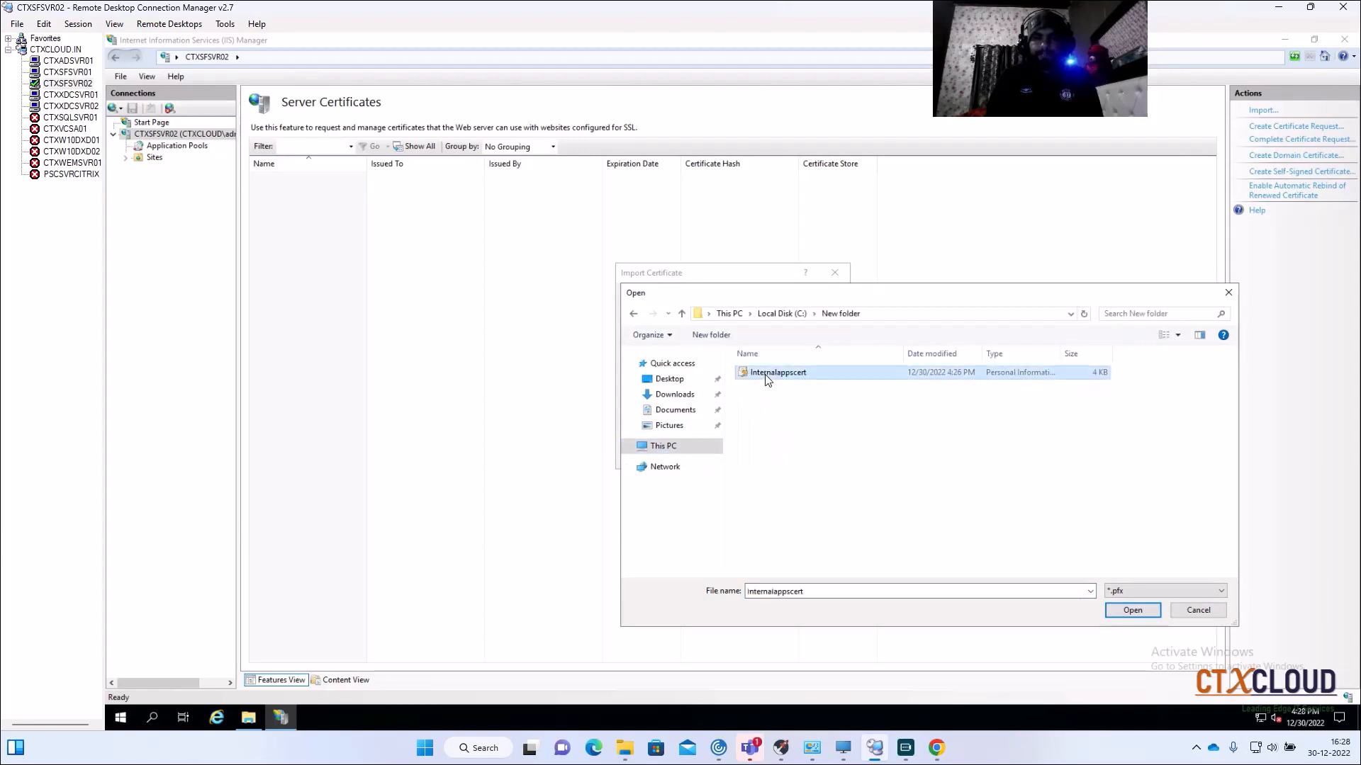
Step: Enter the PFX password to import the Internalapps certificate, then go to the Sites list
click(1121, 612)
key(Tab)
text(***)
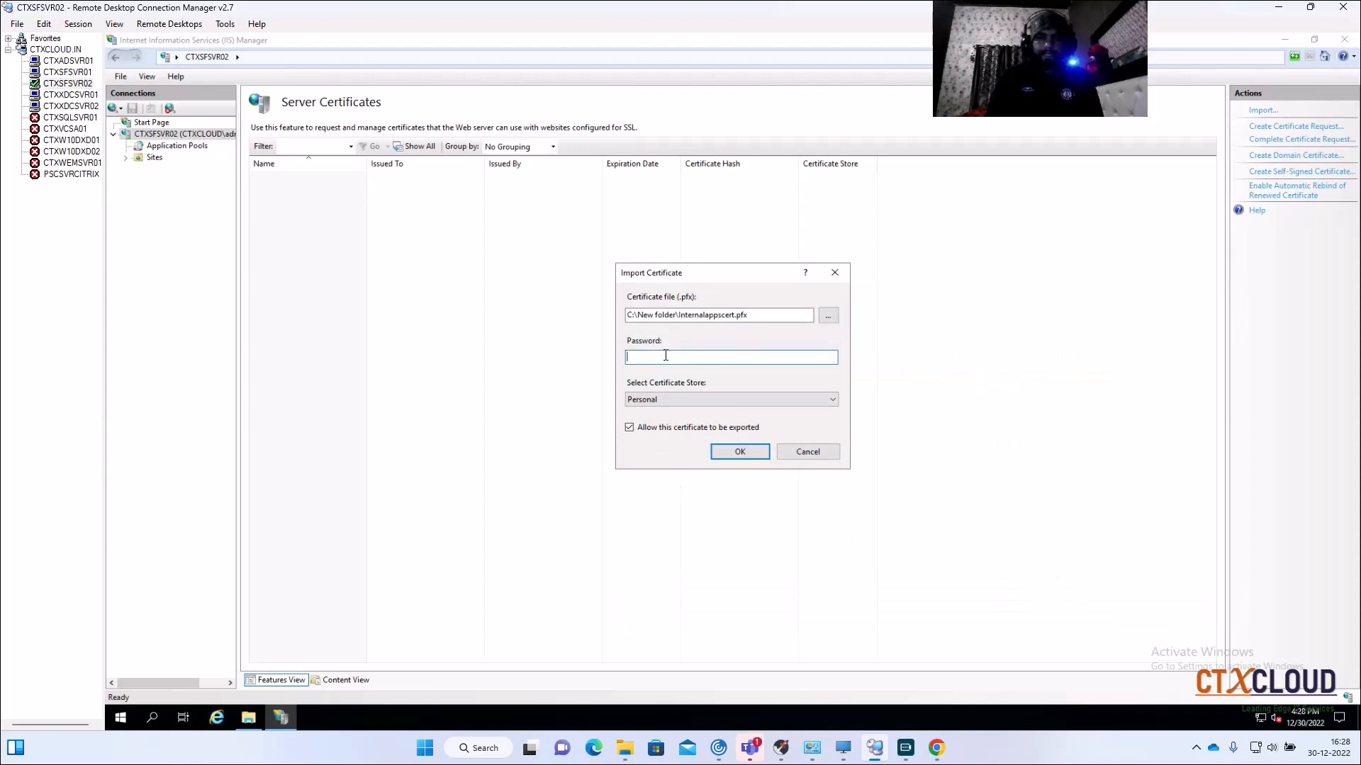
text(*******)
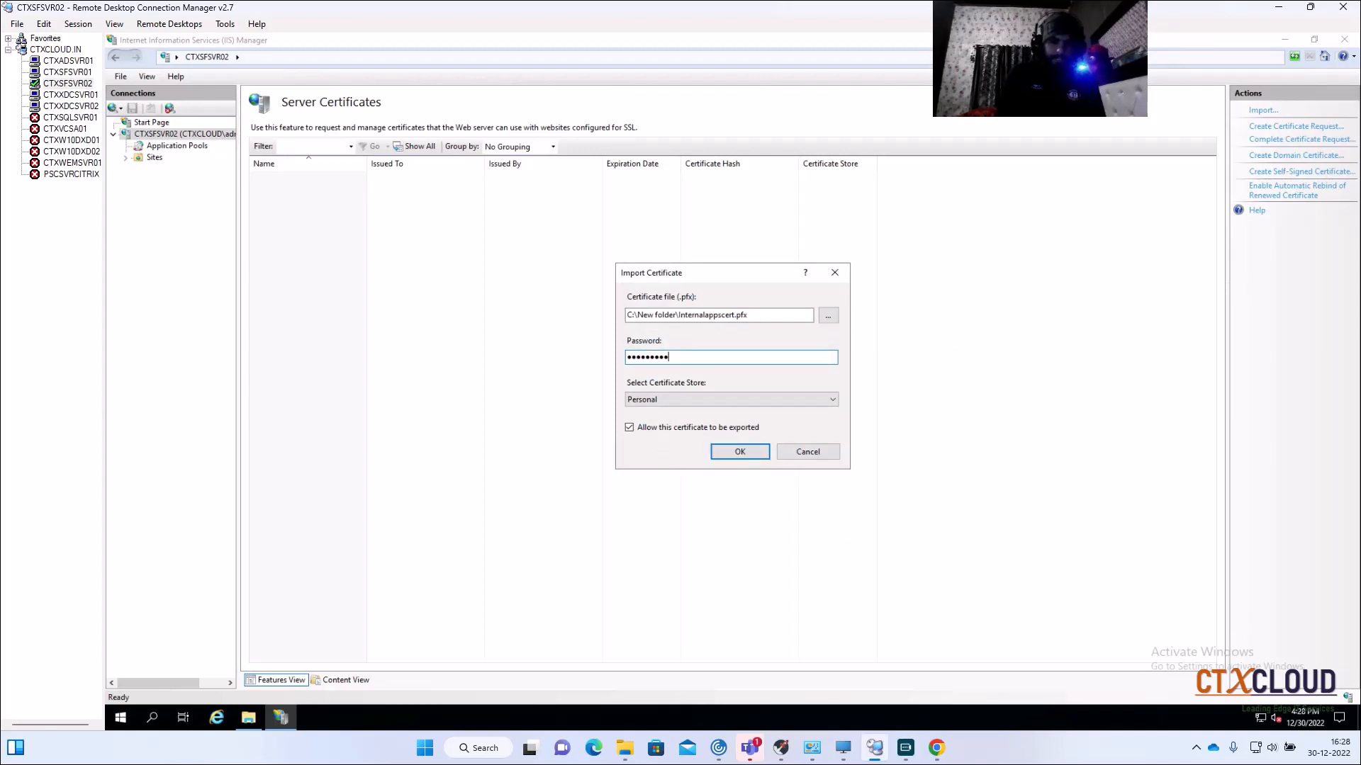
click(730, 455)
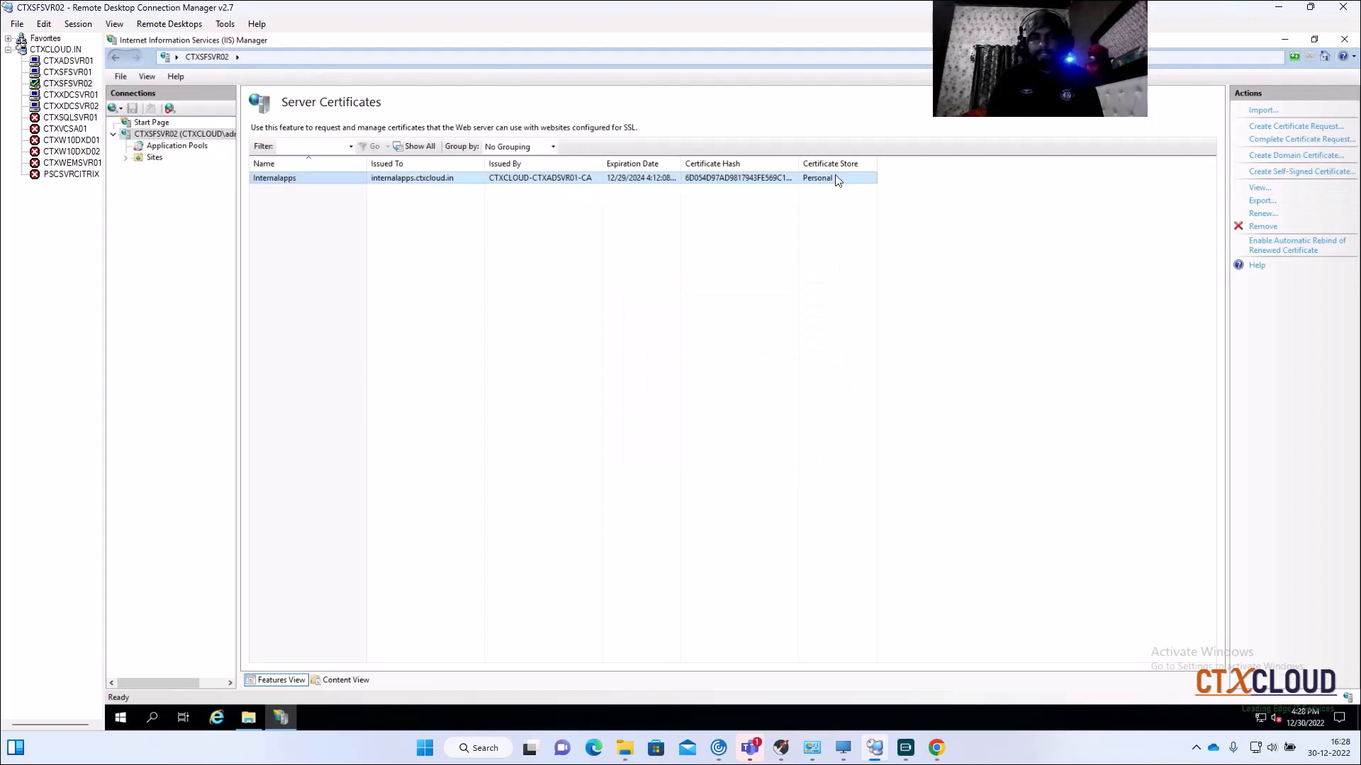
click(151, 160)
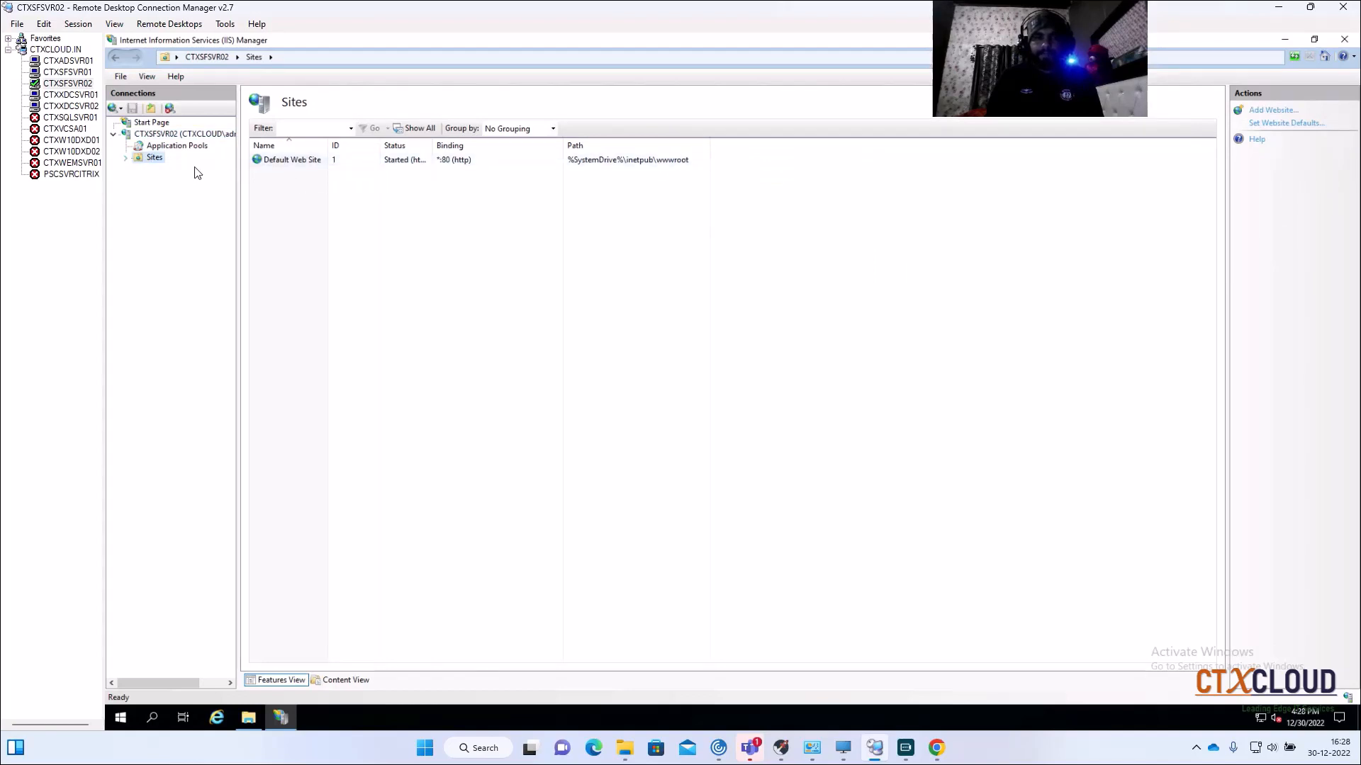
Step: Bind https on port 443 with the internalapps.ctxcloud.in certificate to Default Web Site
click(287, 162)
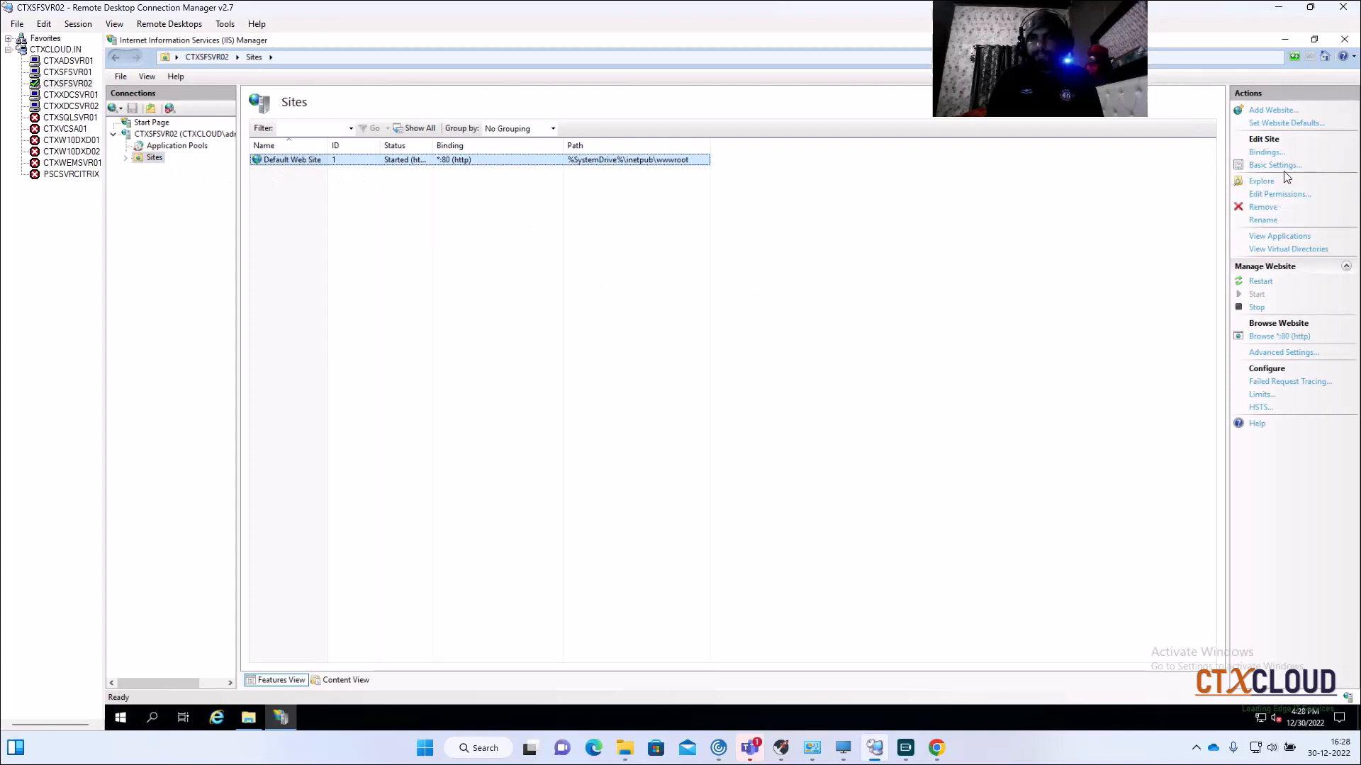
click(1262, 155)
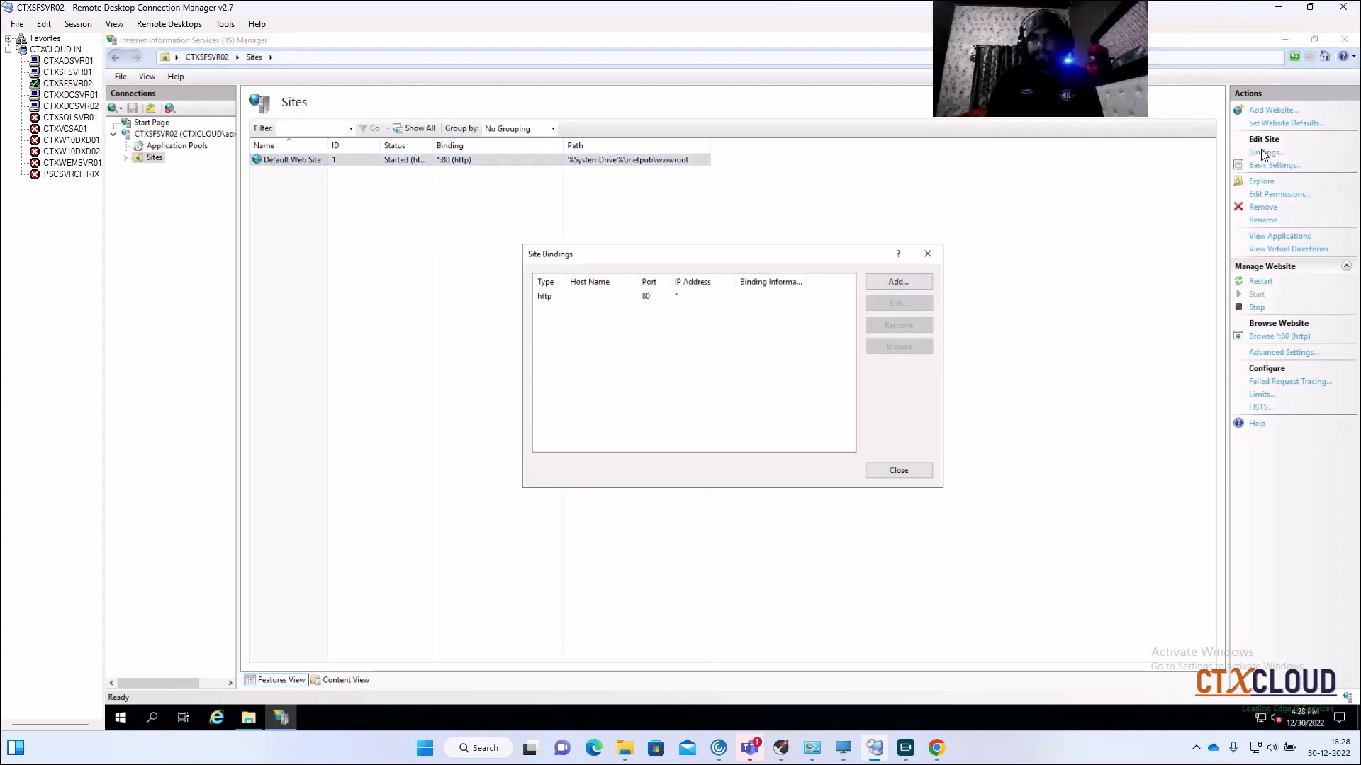
click(898, 287)
click(624, 278)
click(626, 303)
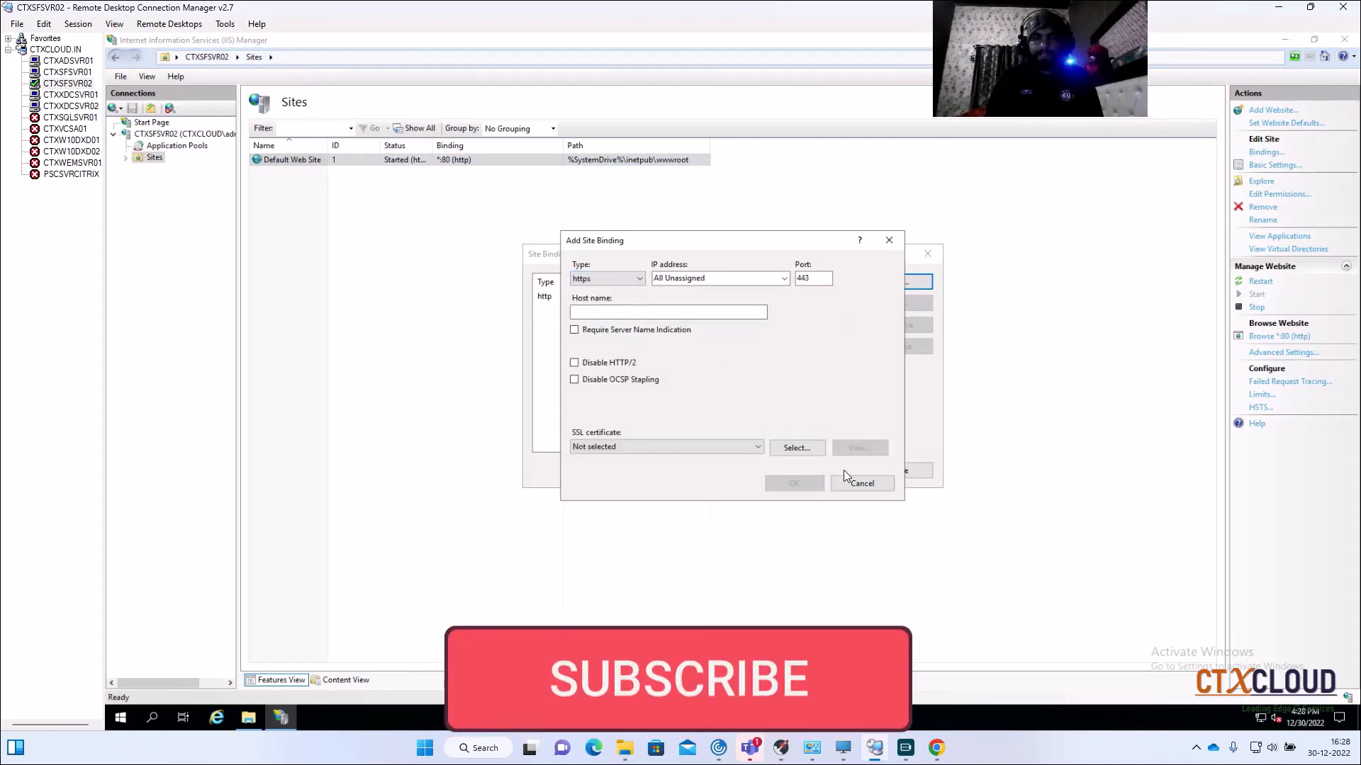
click(805, 450)
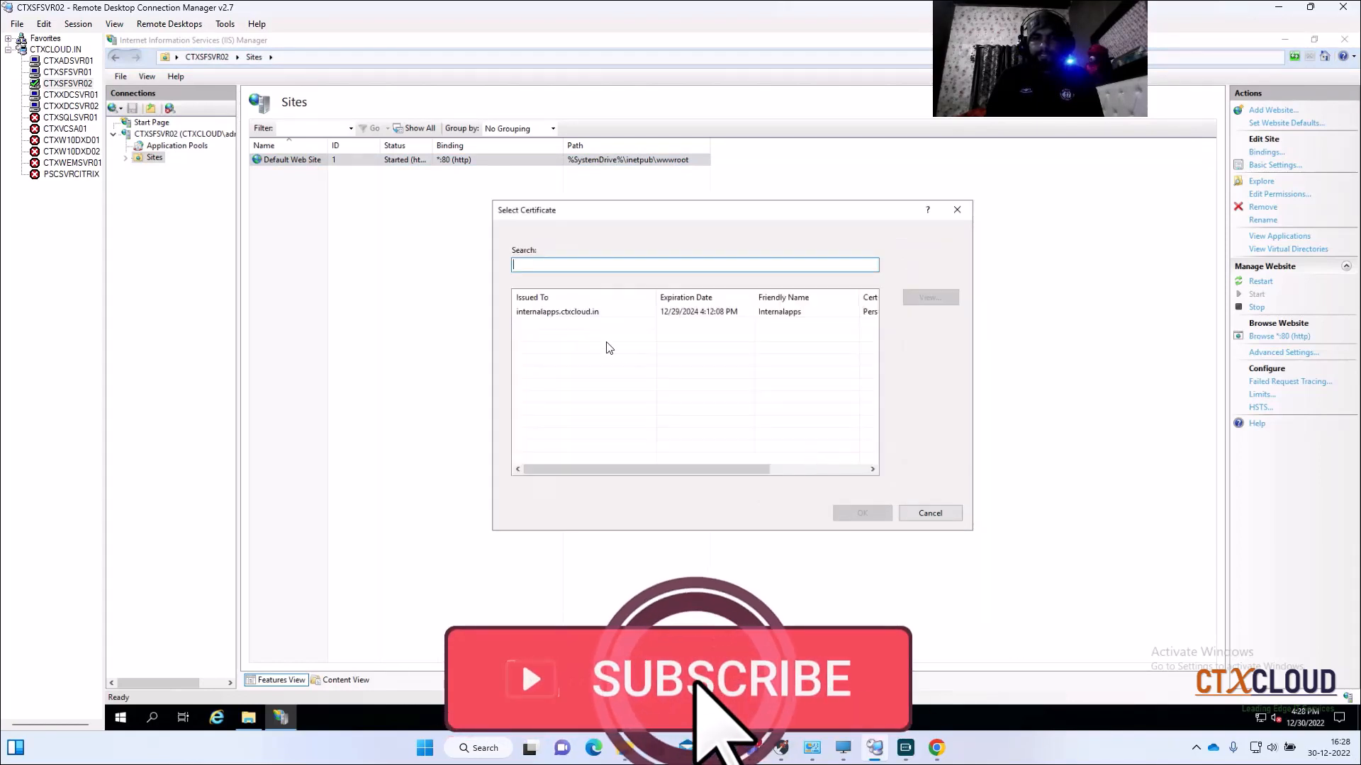
click(609, 312)
click(859, 513)
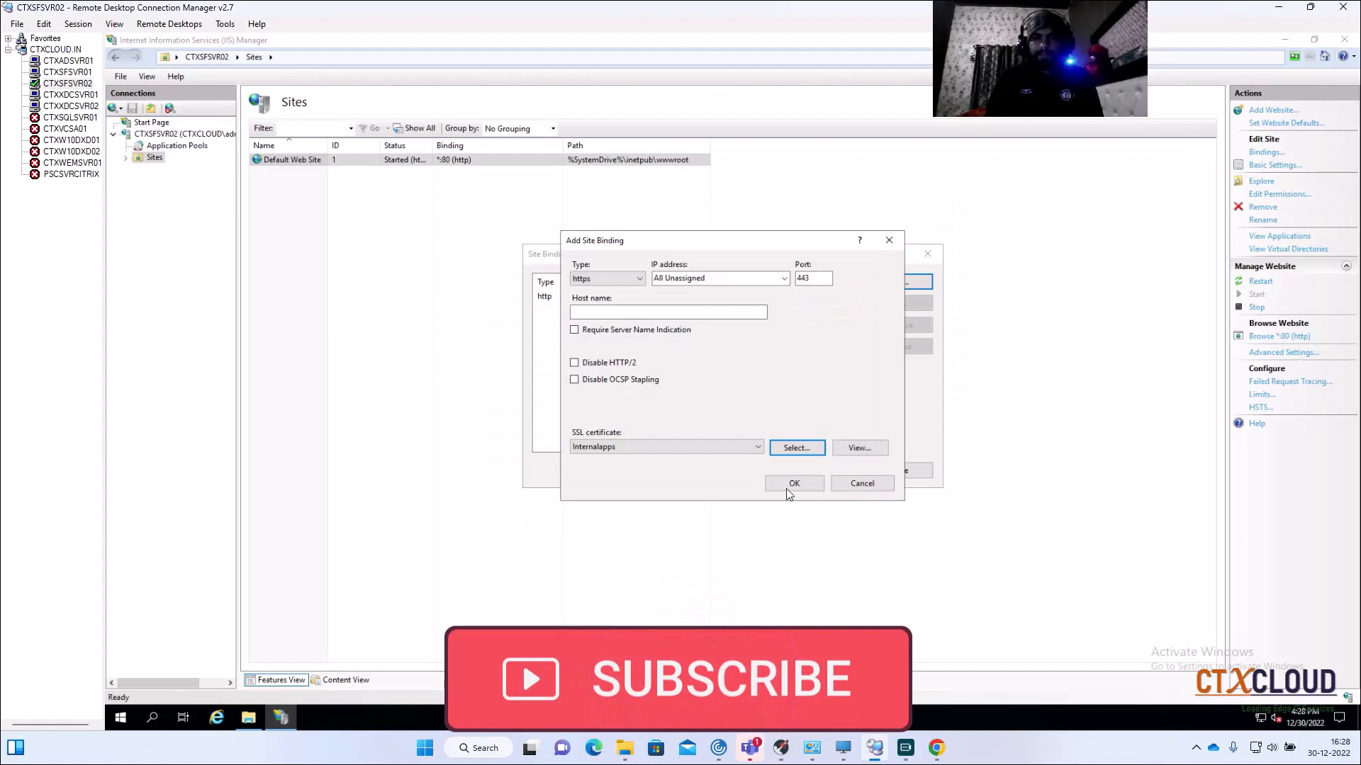
click(795, 483)
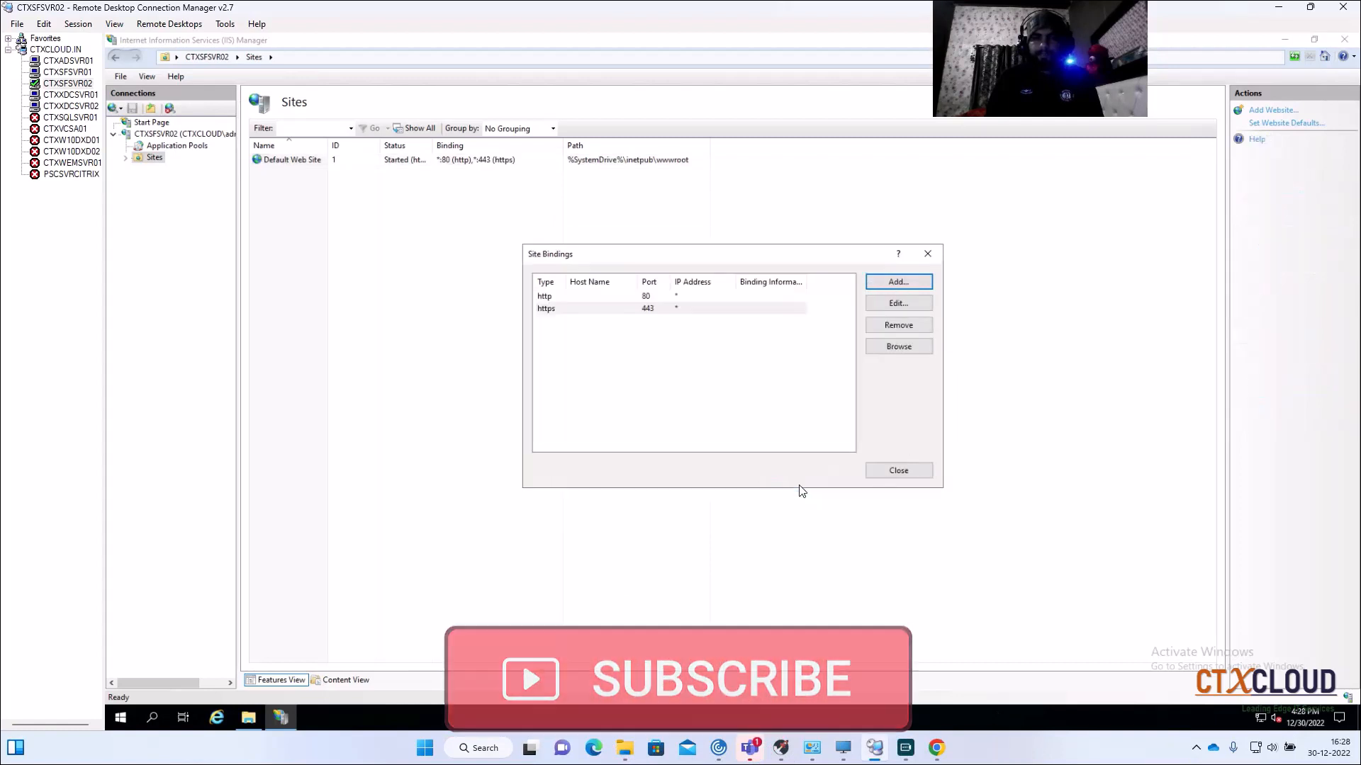
click(885, 474)
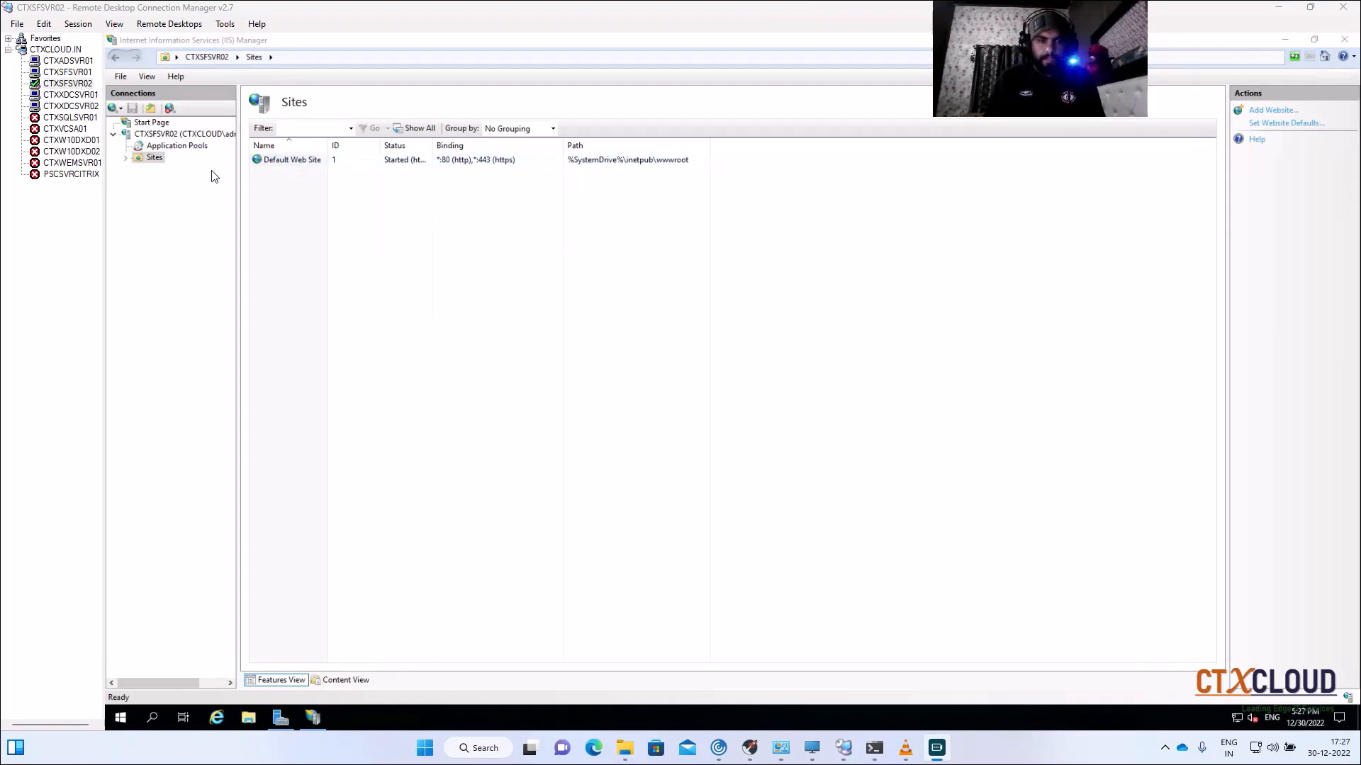
Step: Propagate the StoreFront server group changes from CTXSFSVR01, then return to CTXSFSVR02's session
click(60, 73)
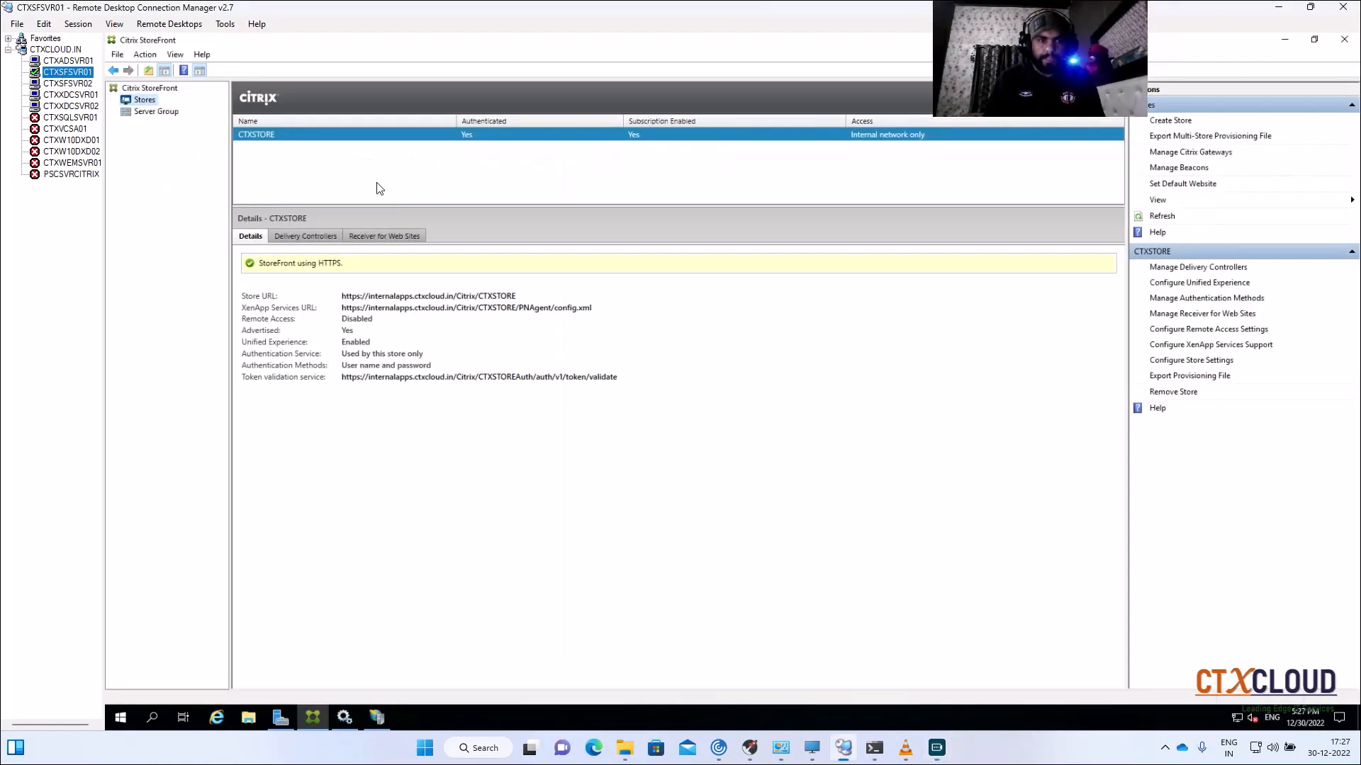
click(151, 113)
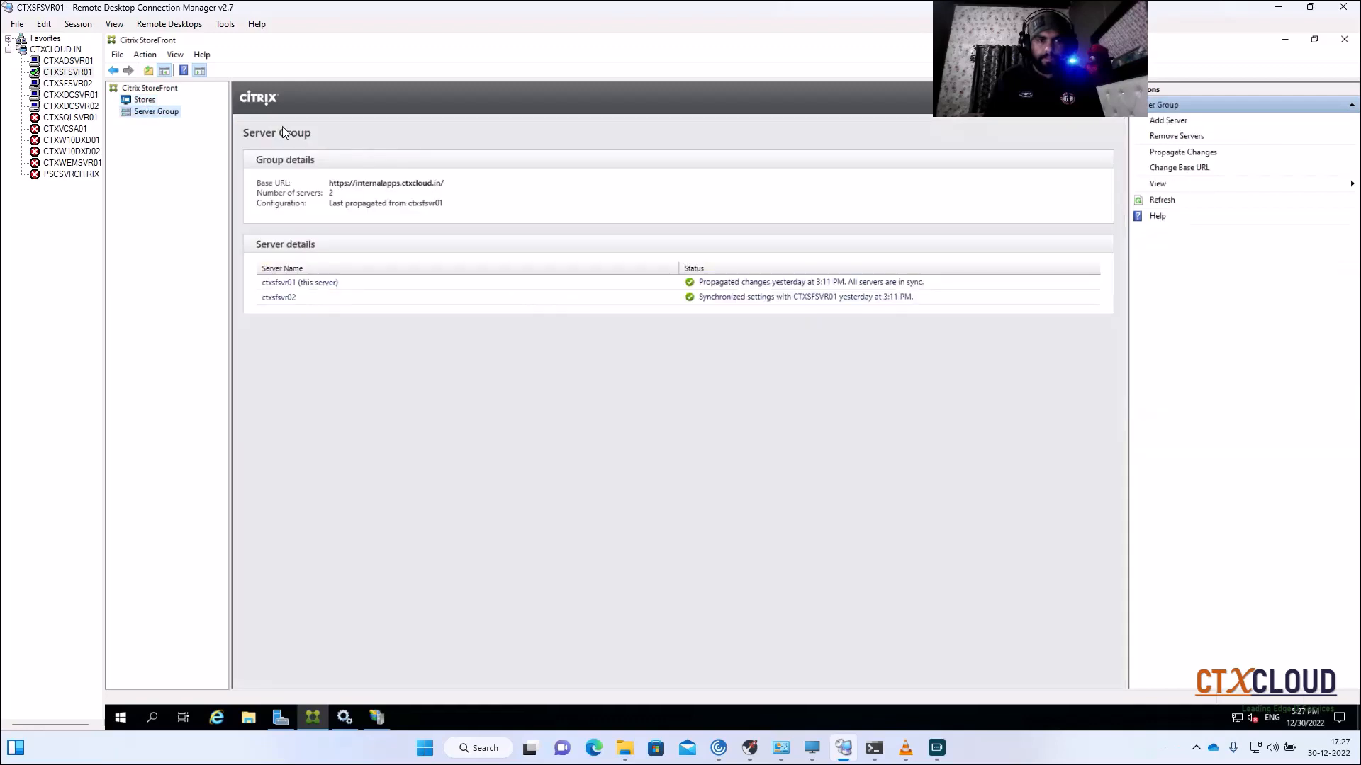
click(1182, 151)
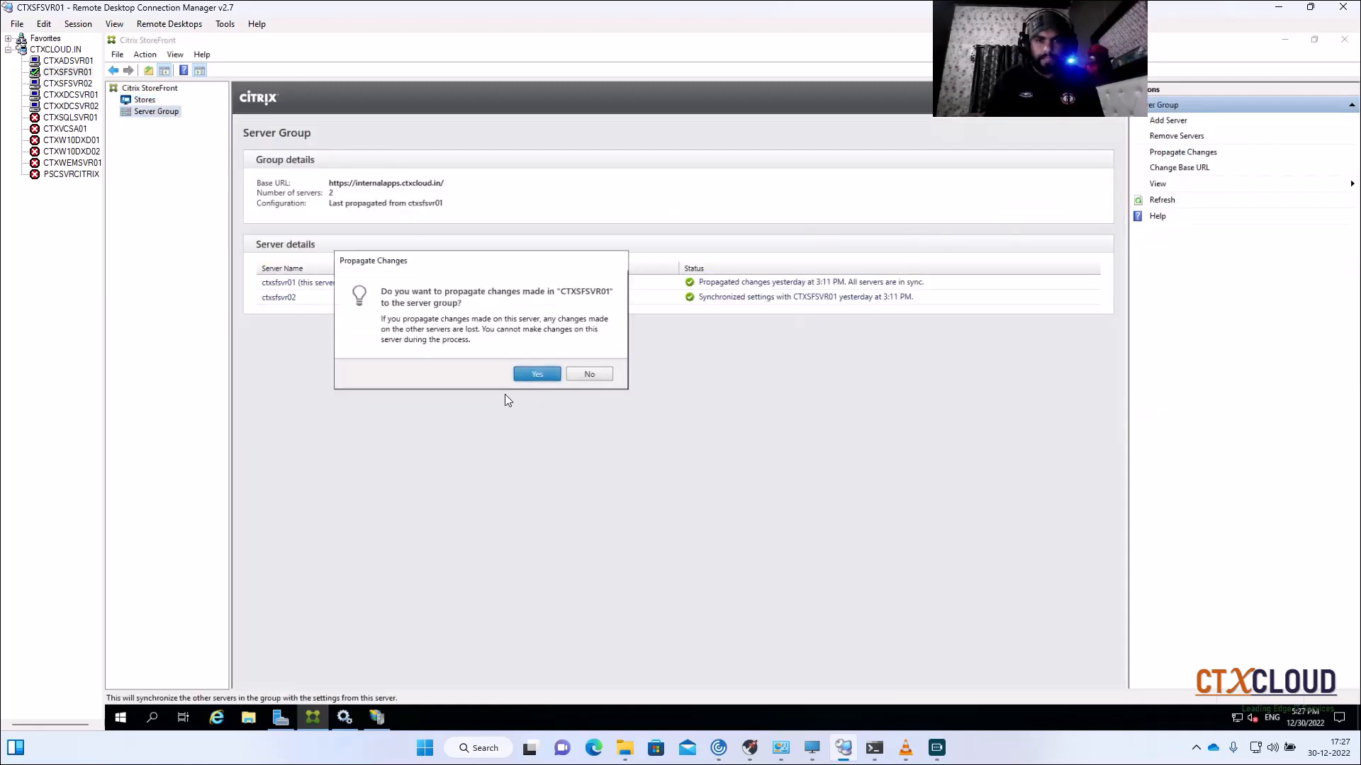
click(530, 375)
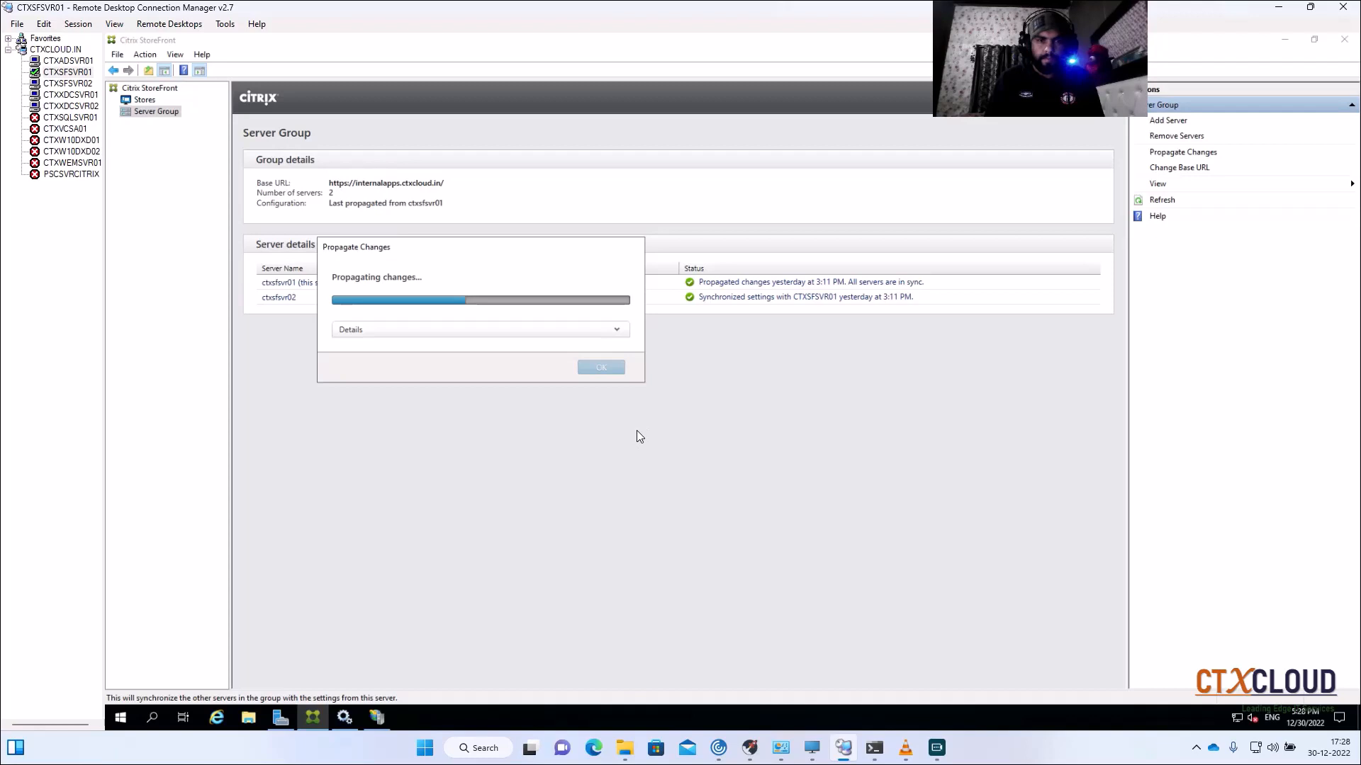
click(68, 83)
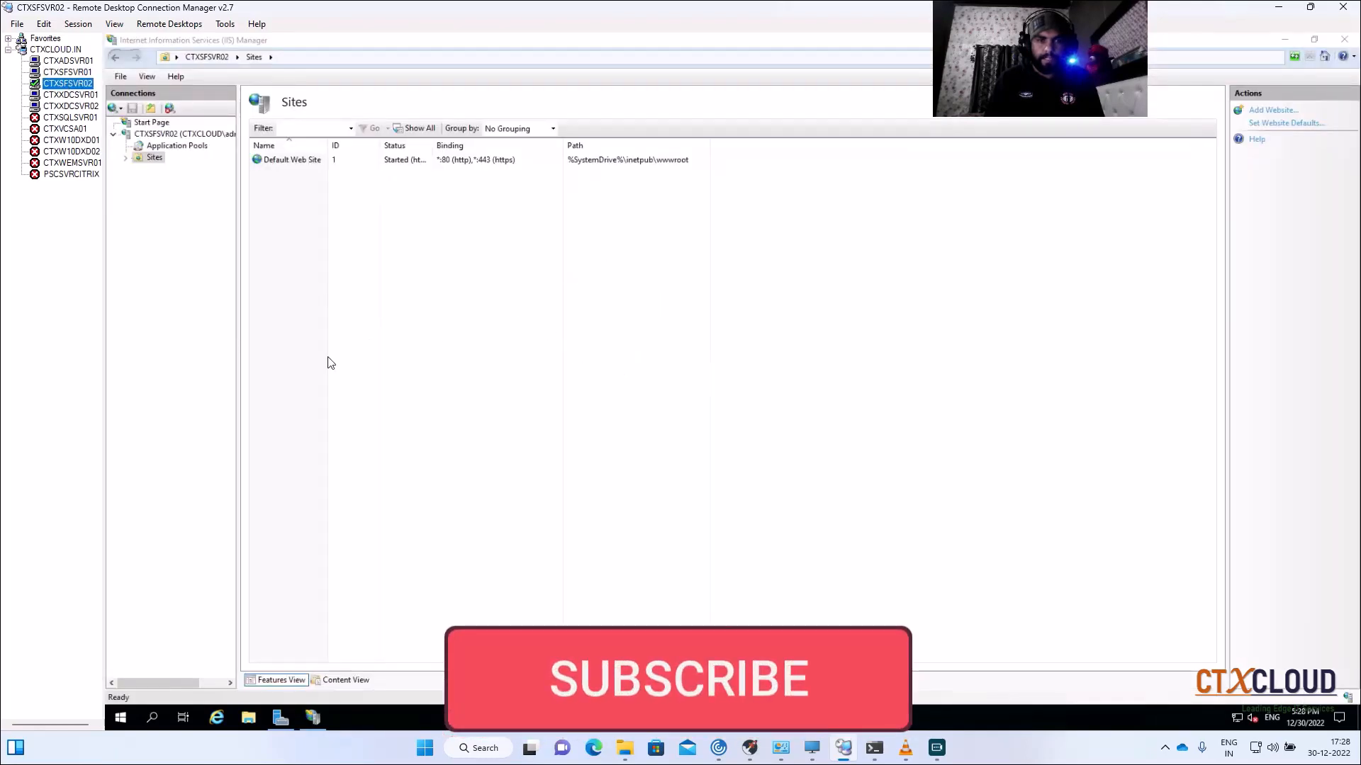
Step: Remove the http port 80 binding from Default Web Site, then reselect the site
click(305, 160)
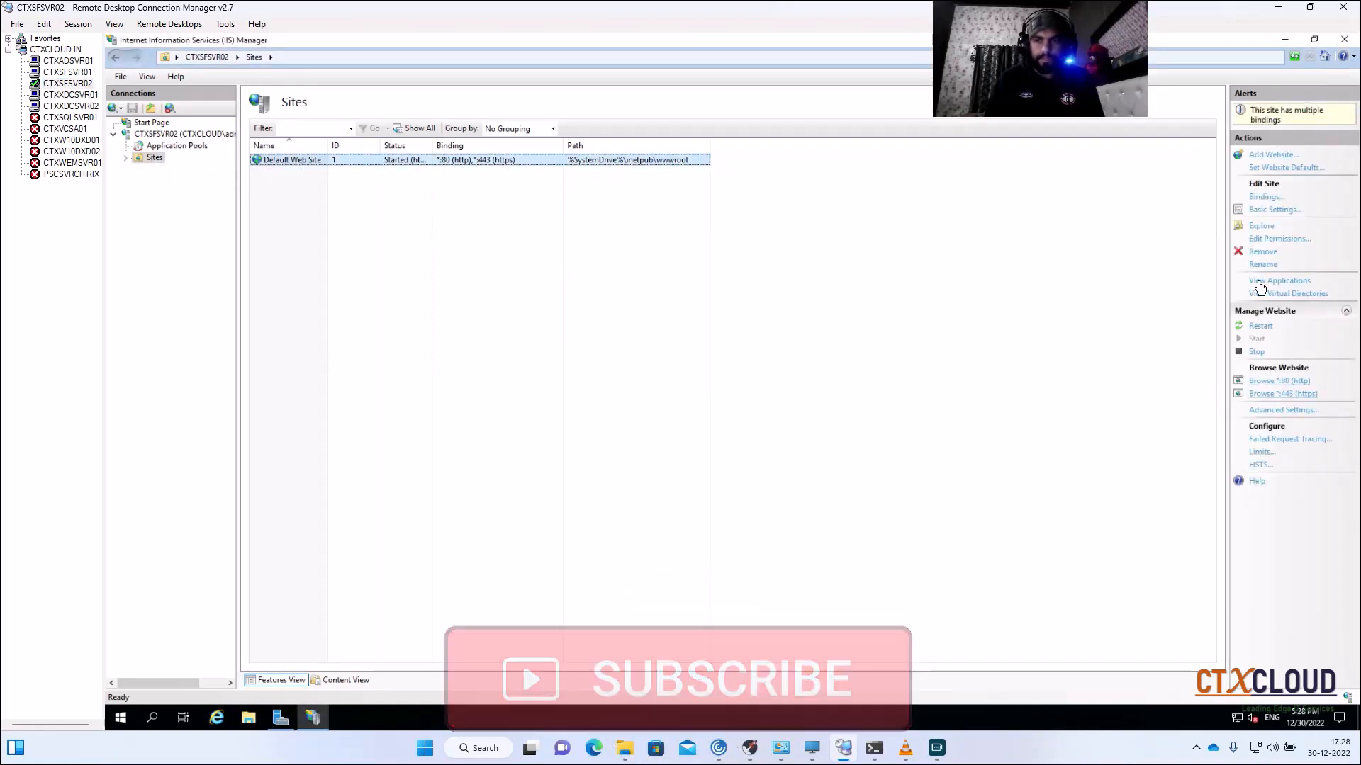
click(1266, 198)
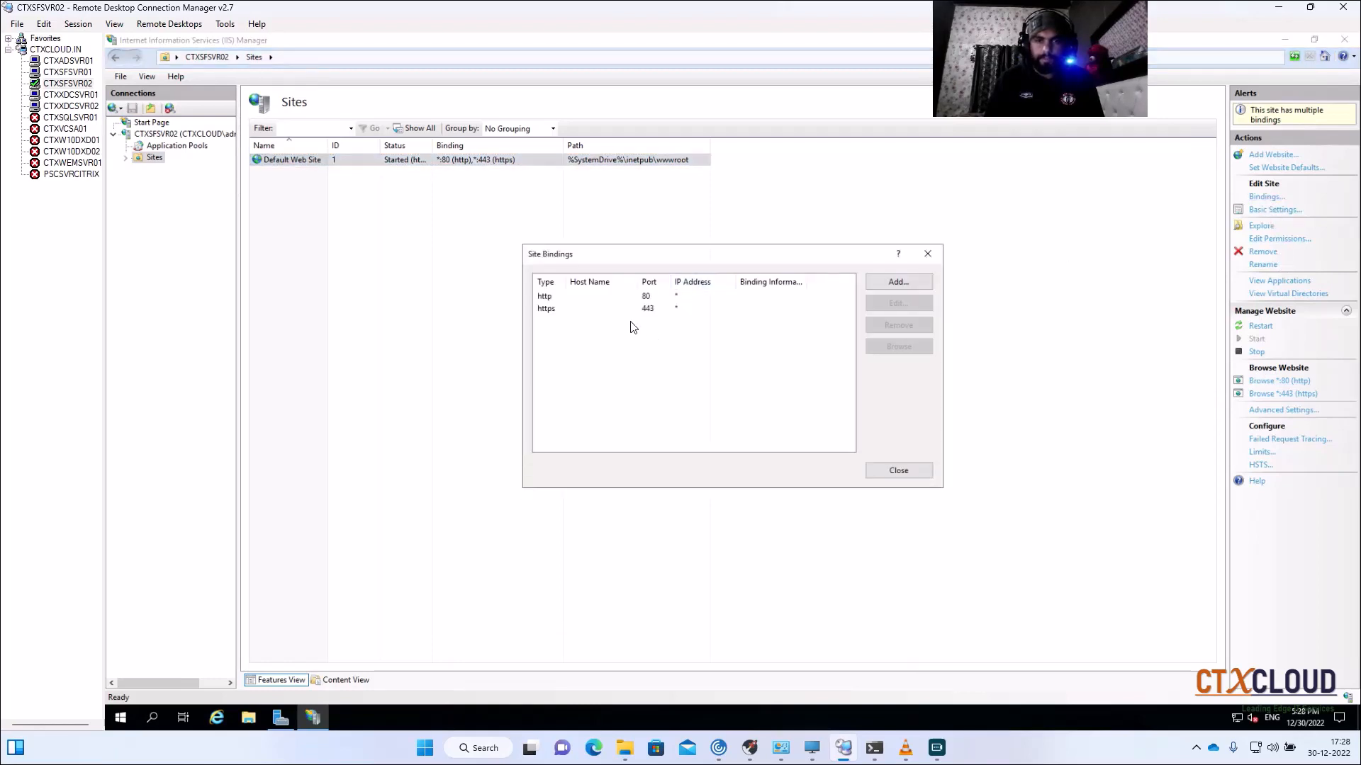
click(621, 298)
click(904, 328)
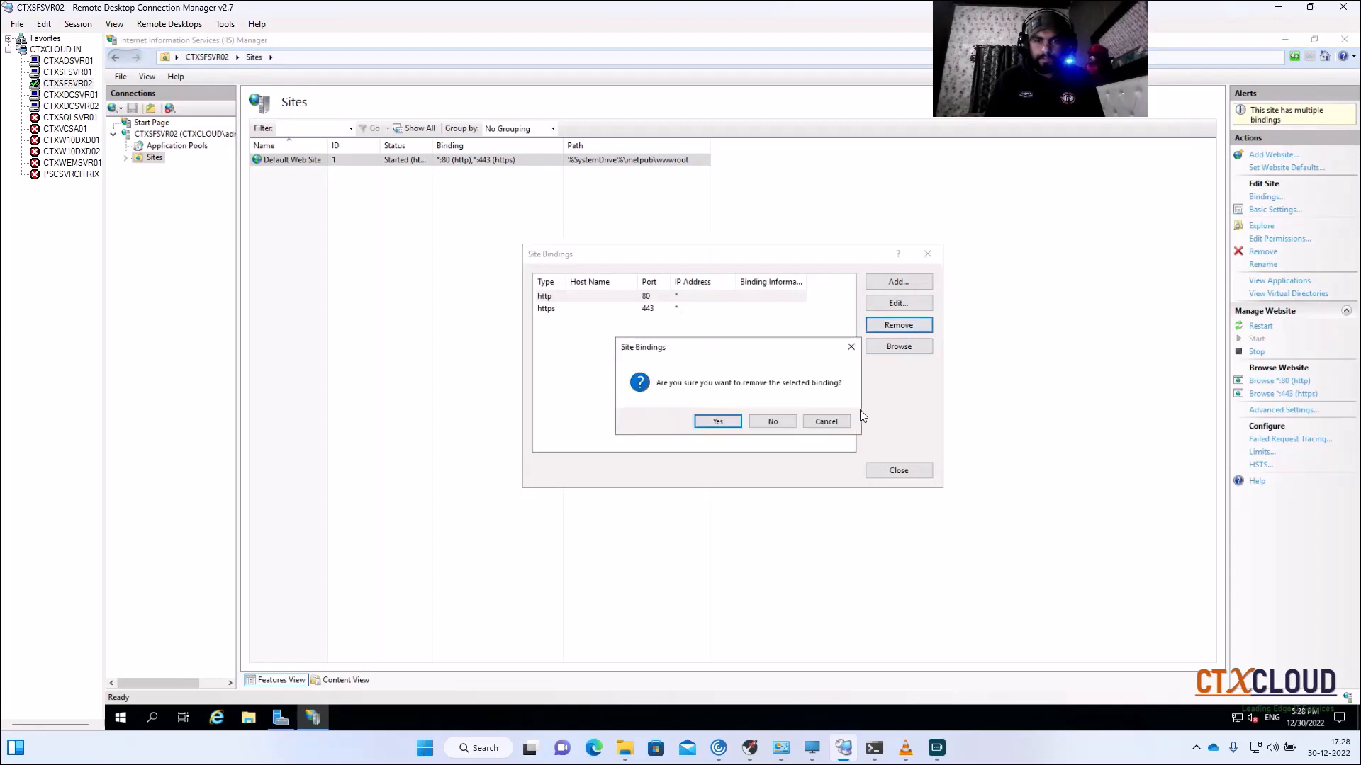
click(712, 422)
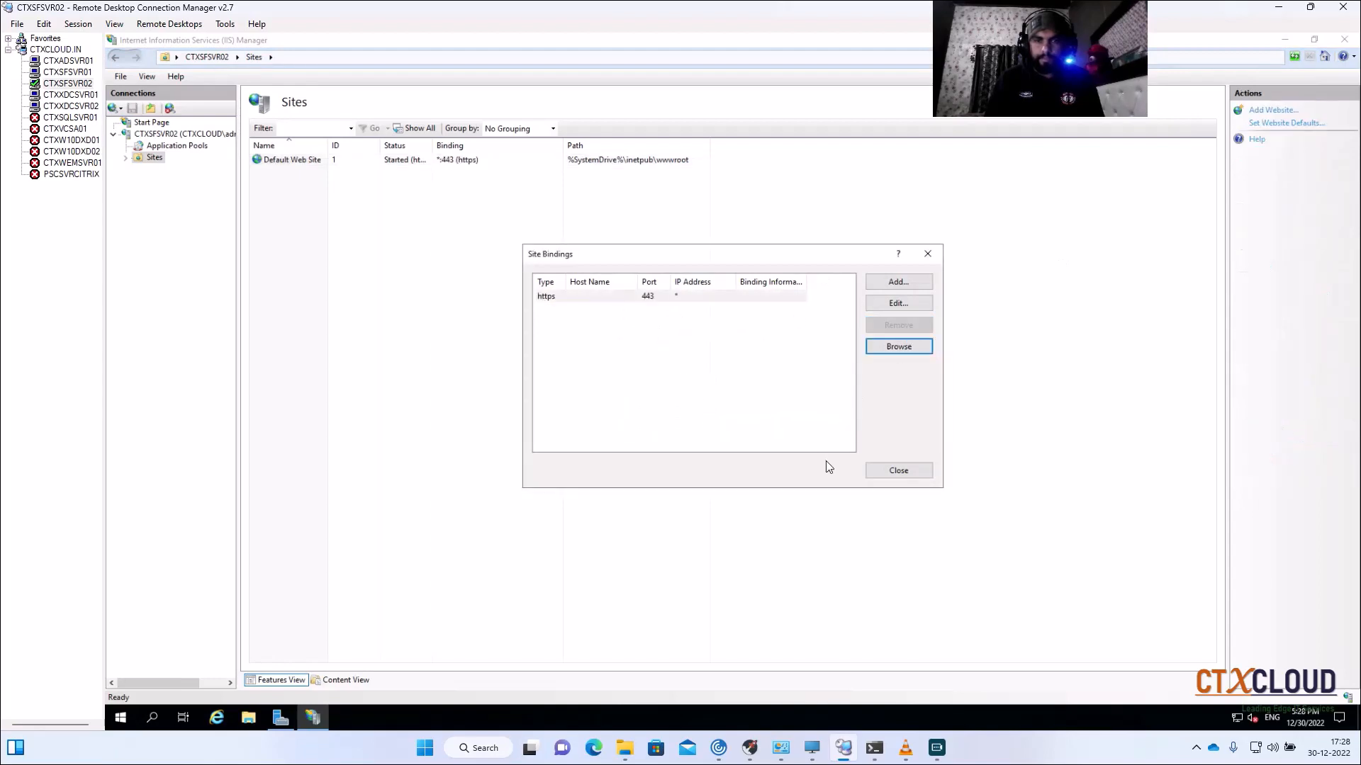
click(898, 472)
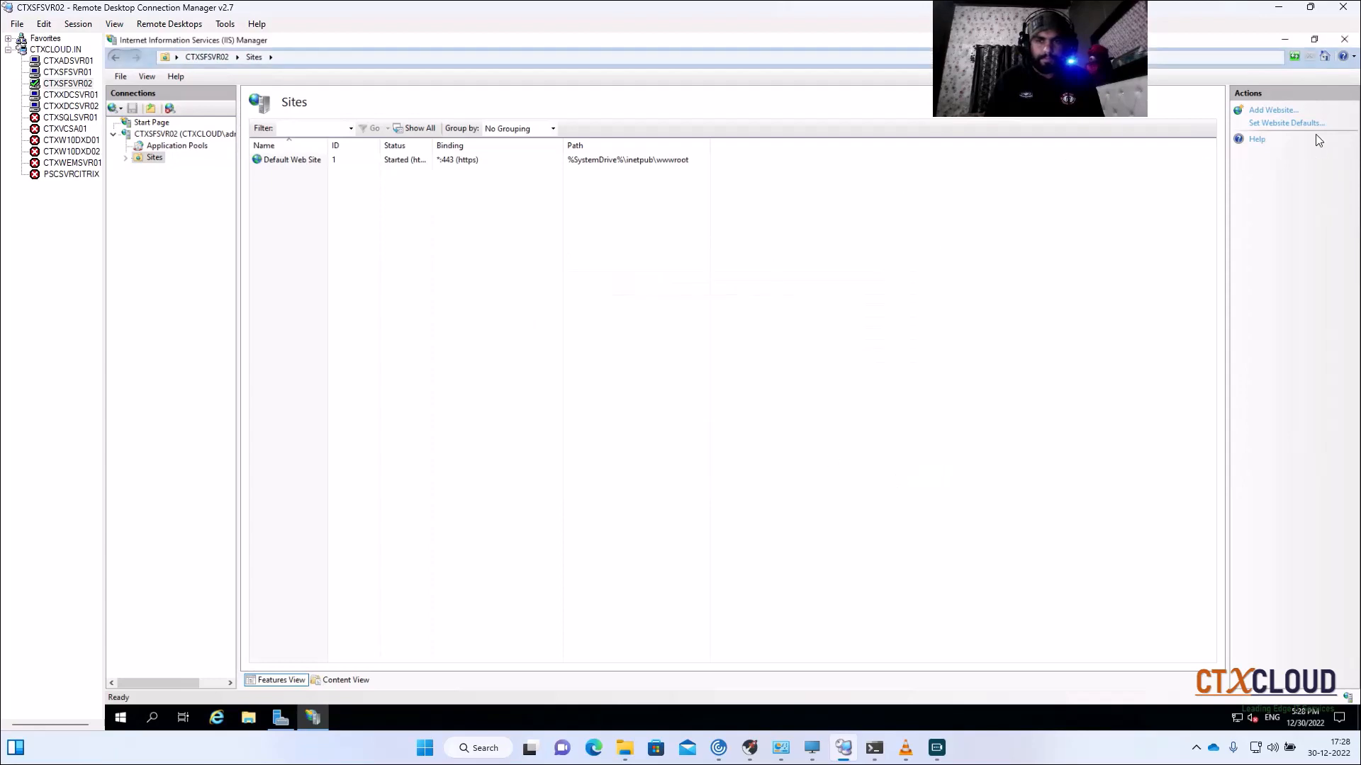
click(285, 160)
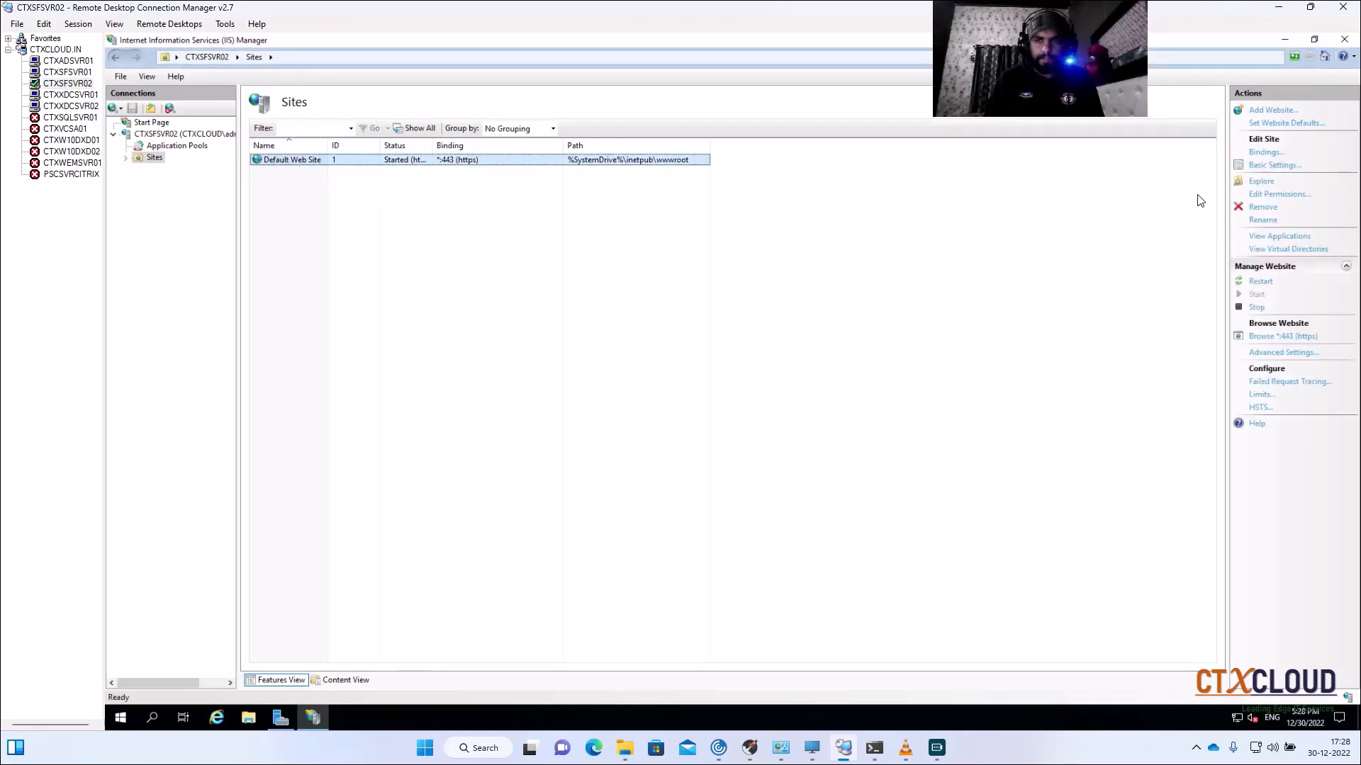
click(1256, 283)
click(668, 261)
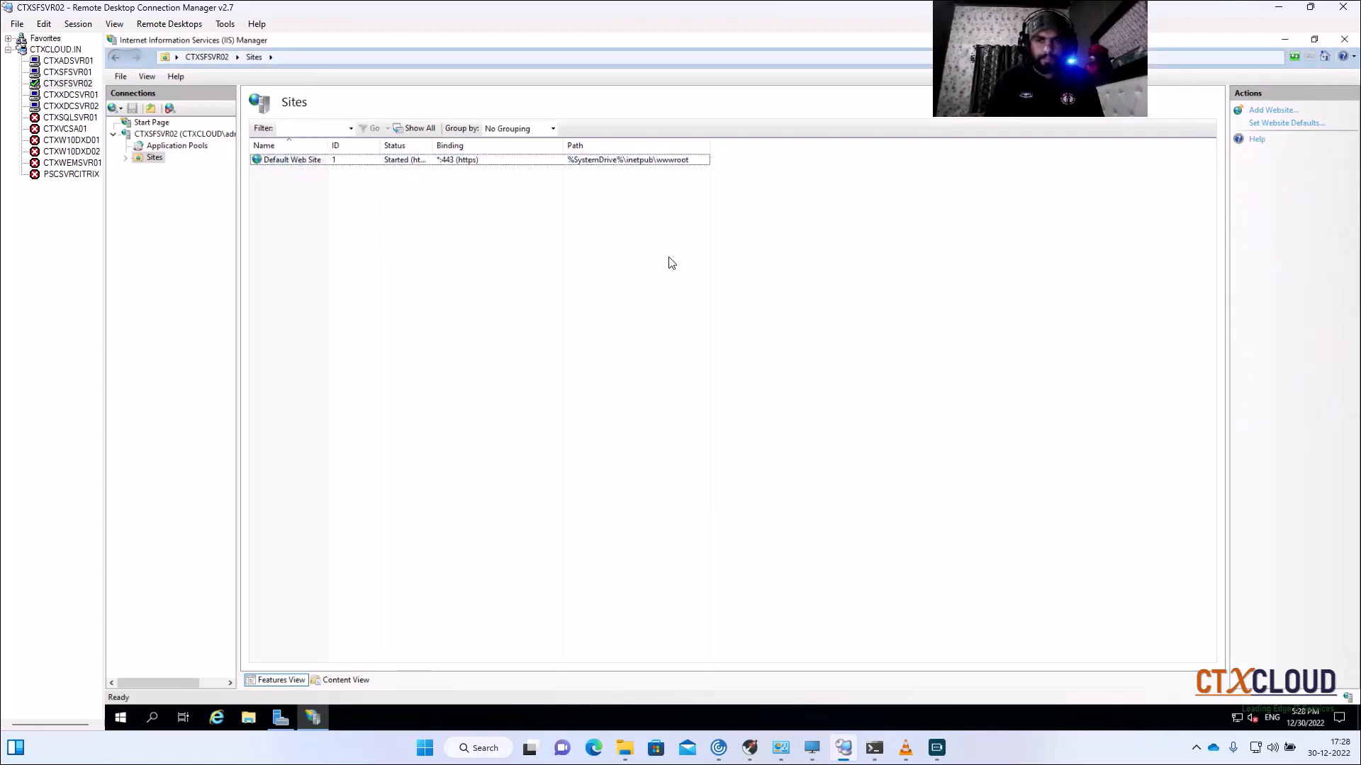
Step: Dismiss the completed propagation and confirm CTXSTORE is using HTTPS on the Stores page
click(69, 73)
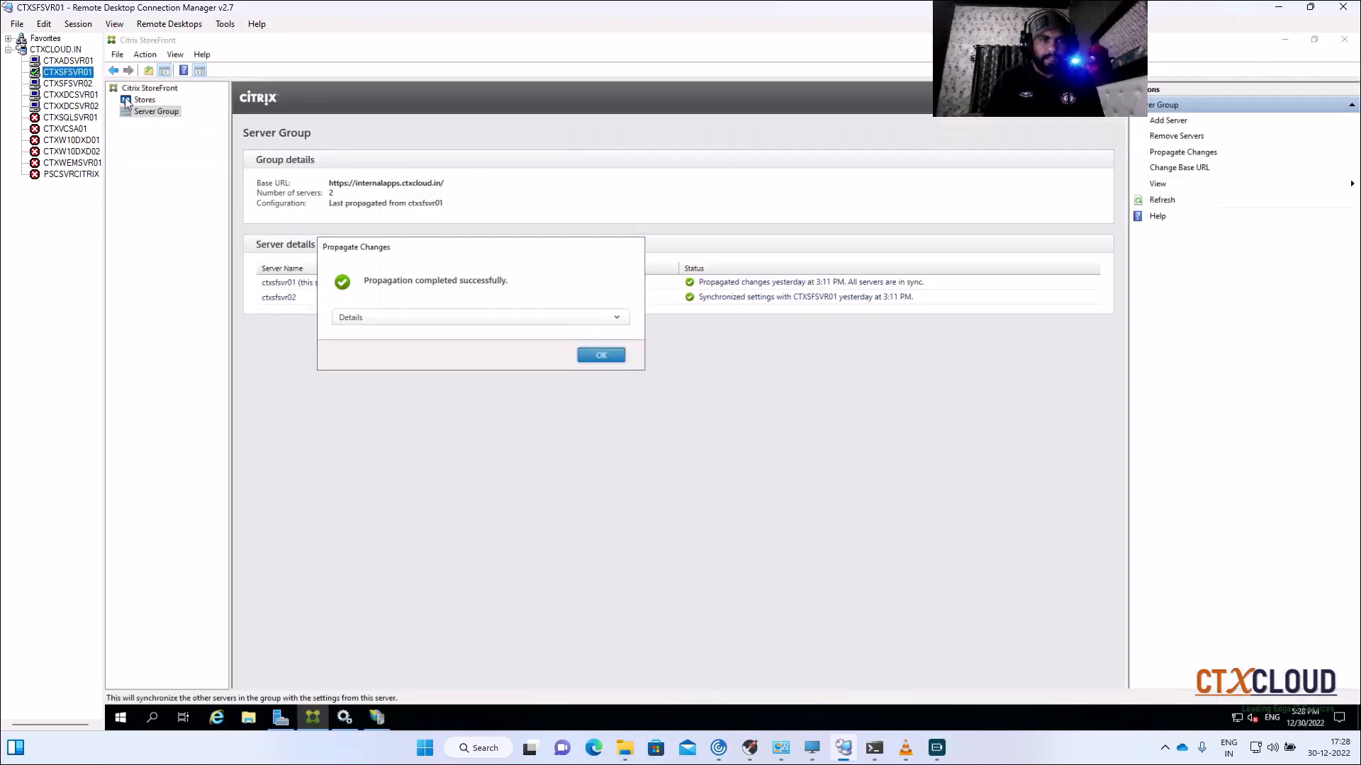
click(602, 354)
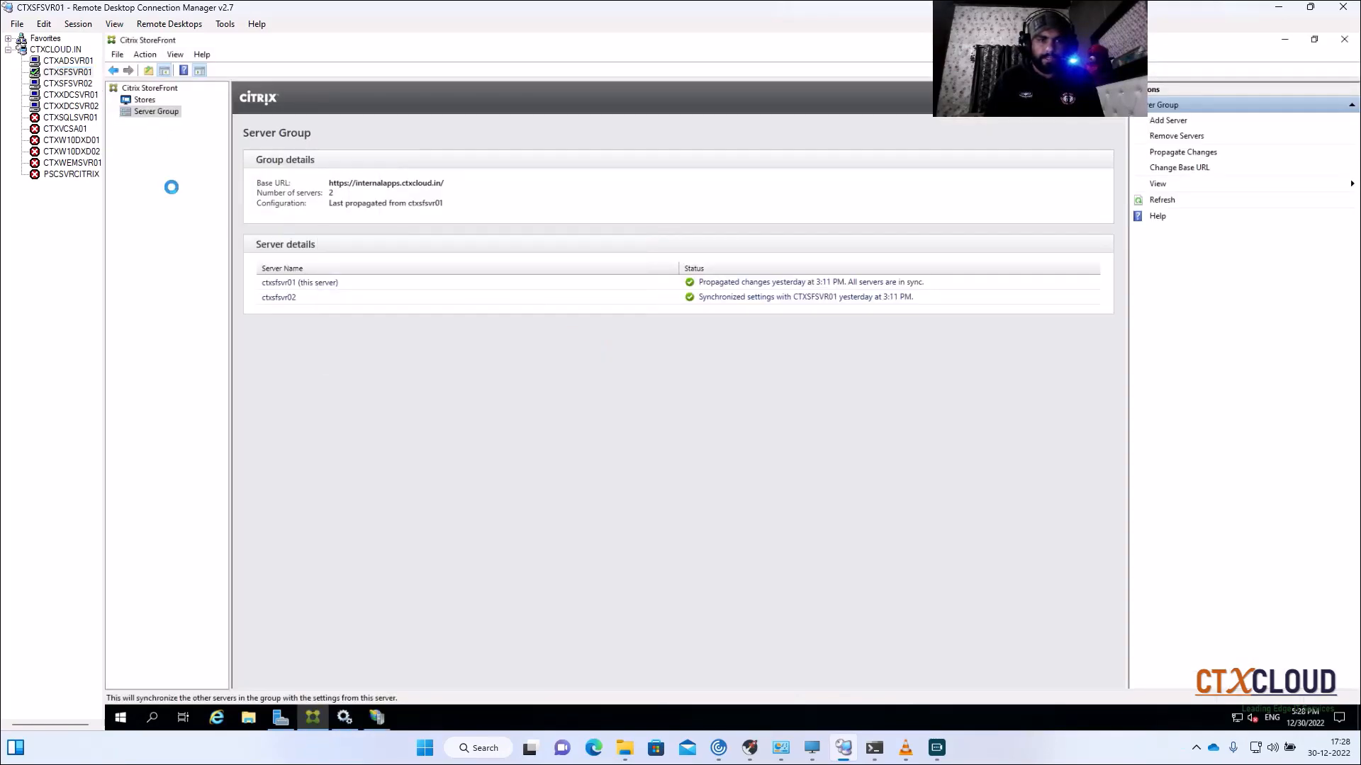
click(137, 102)
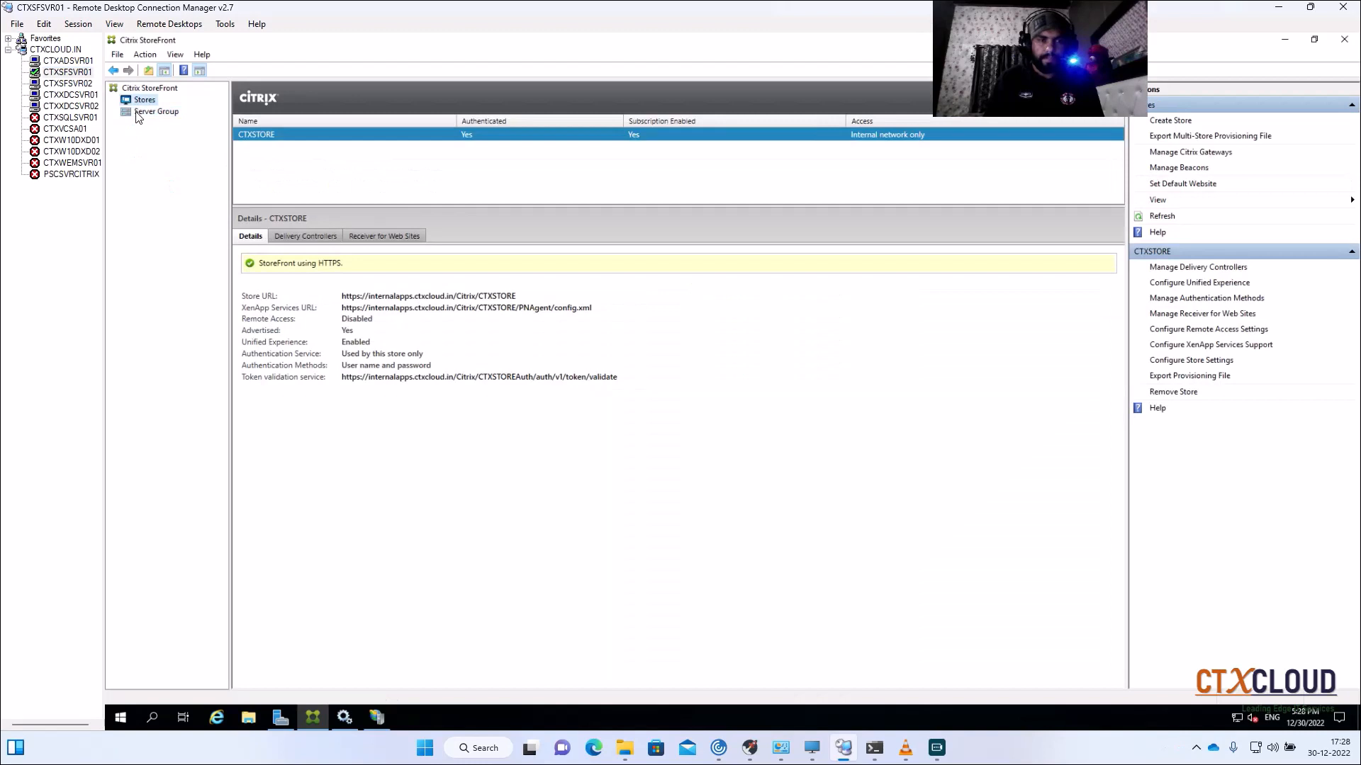
click(138, 114)
click(146, 100)
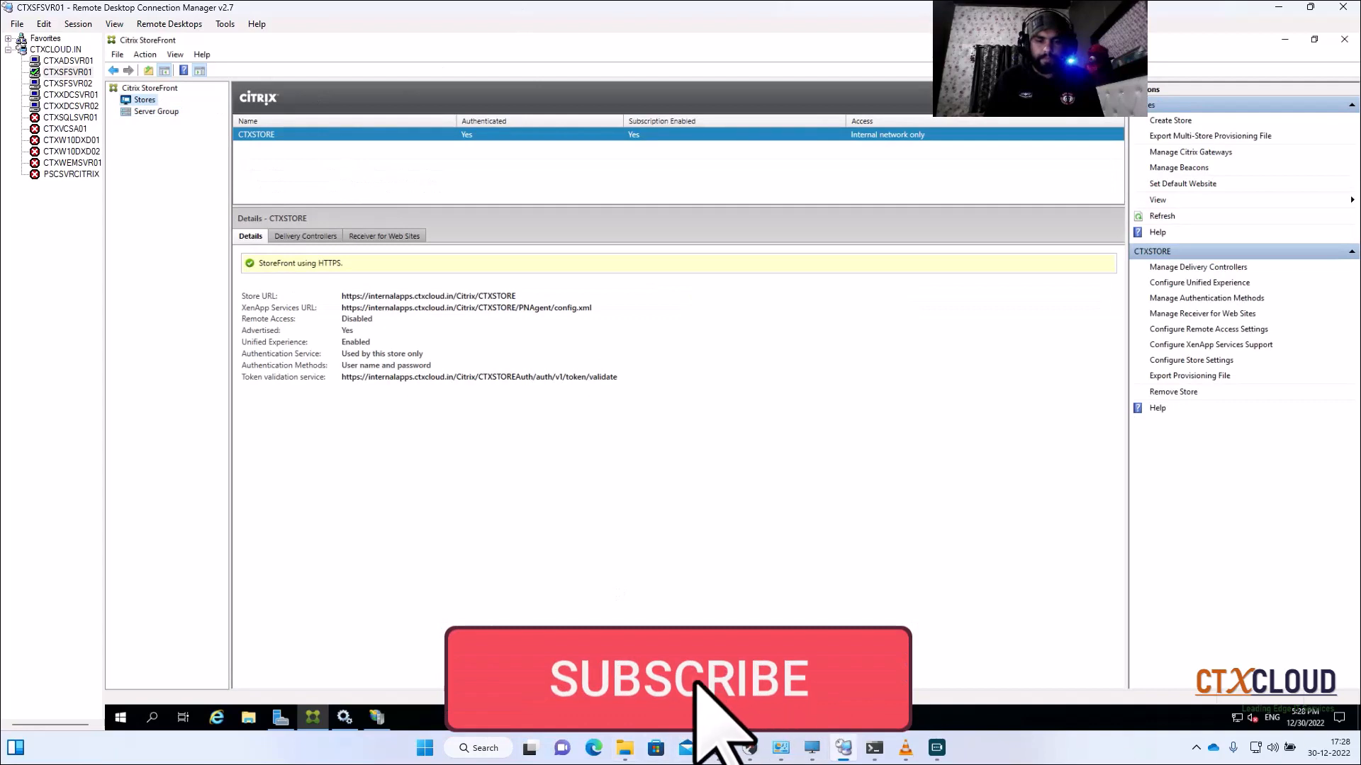
Step: Launch Google Chrome from Windows Search
click(844, 749)
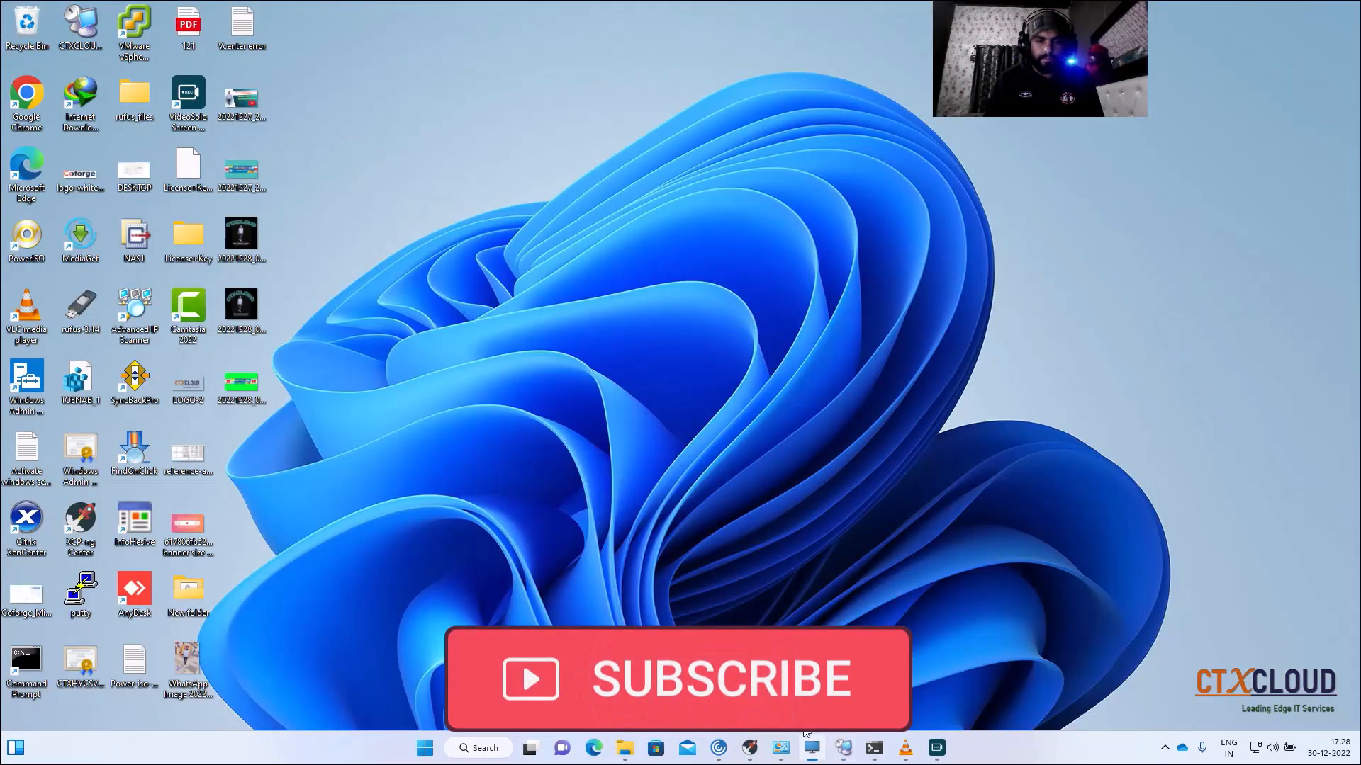
click(843, 748)
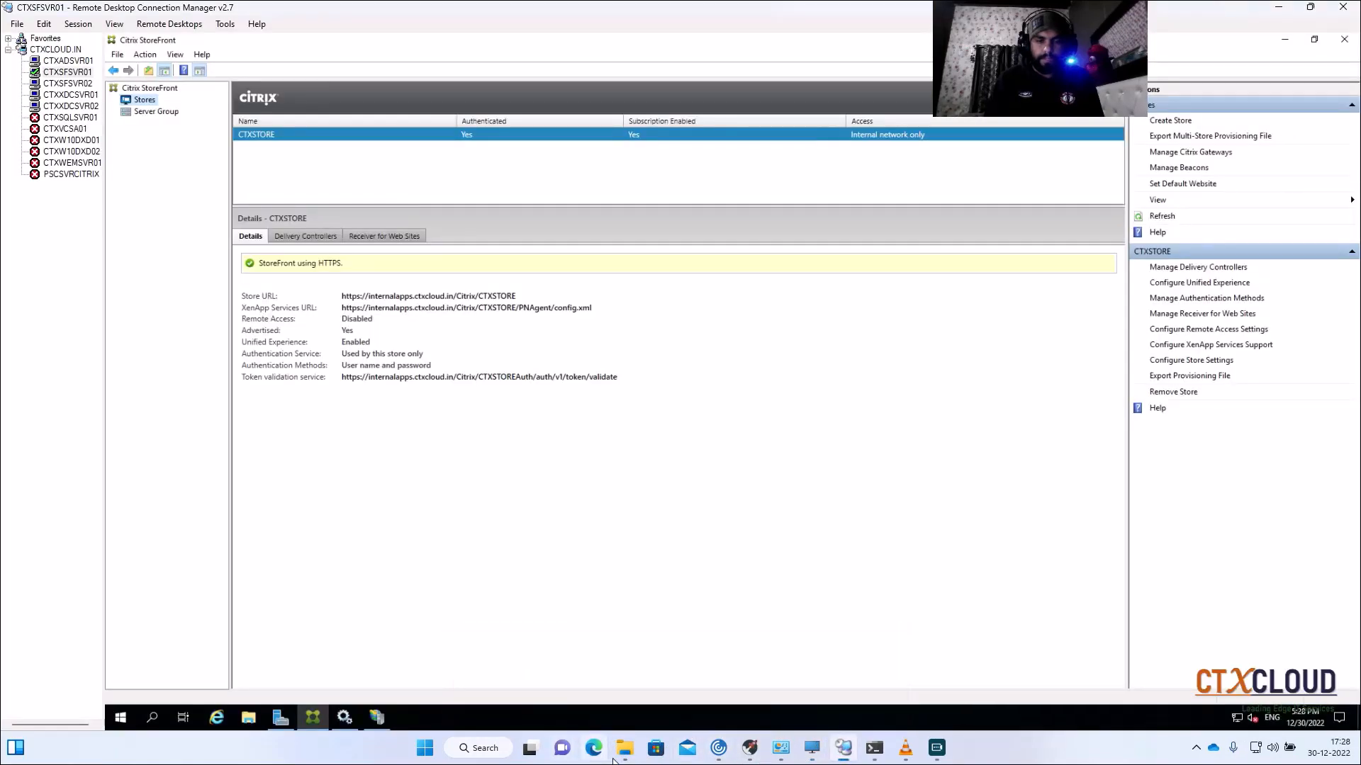
click(500, 754)
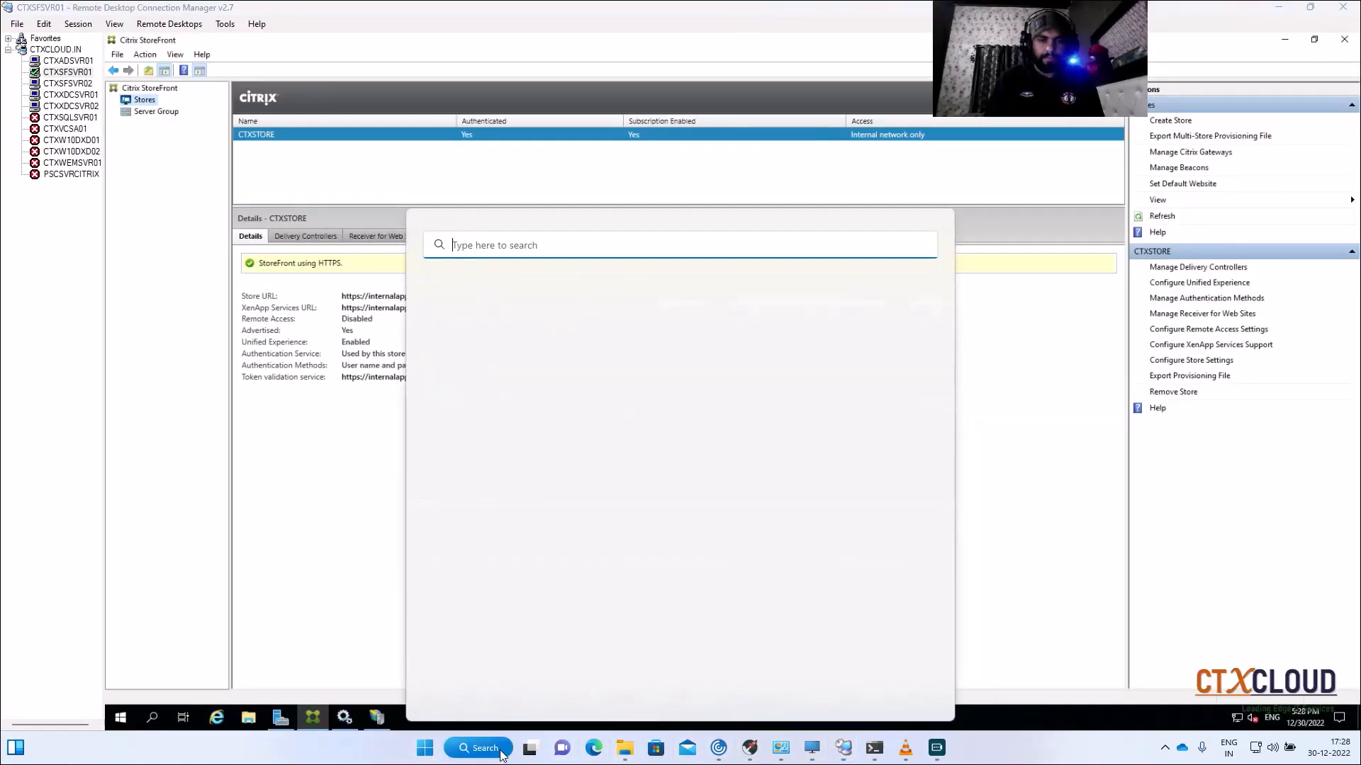
click(486, 309)
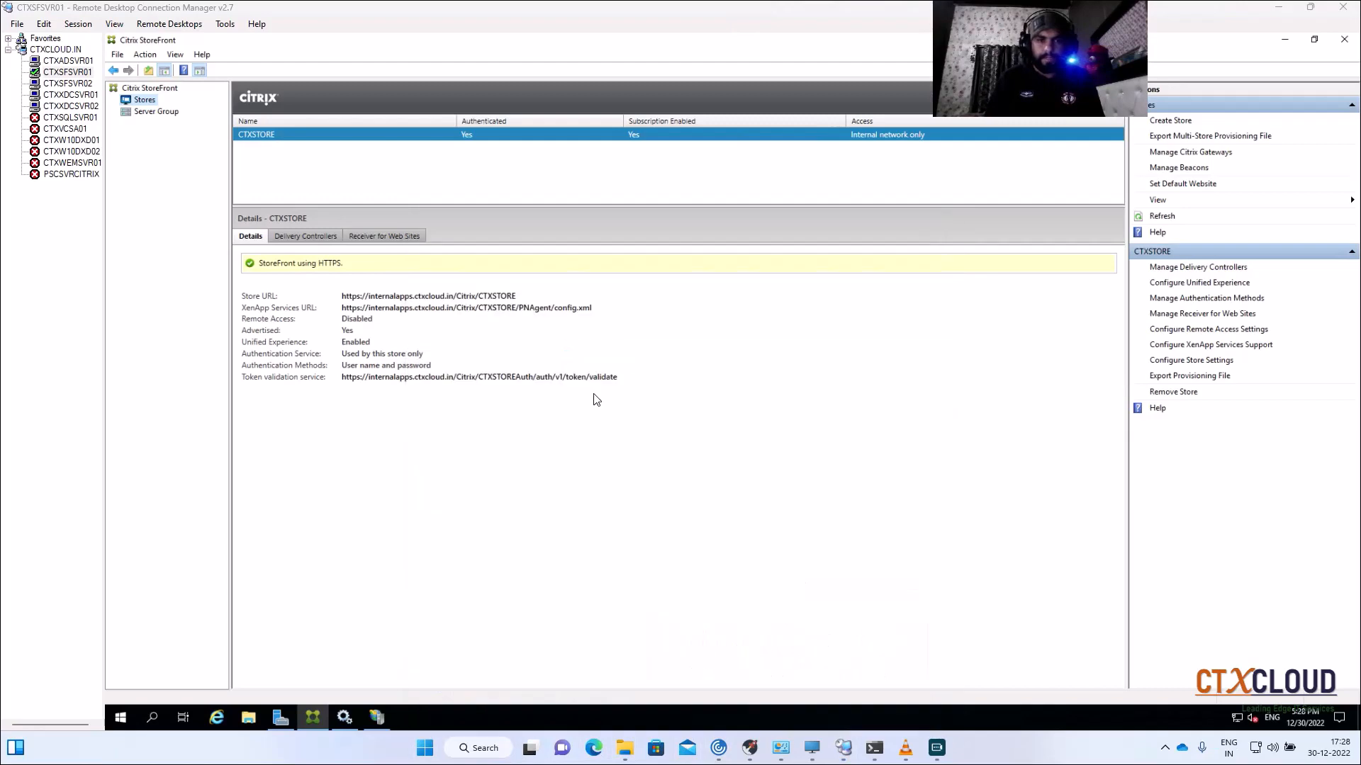
Step: Load ns1.ctxcloud.in in Chrome and submit the admin user name and password
click(132, 37)
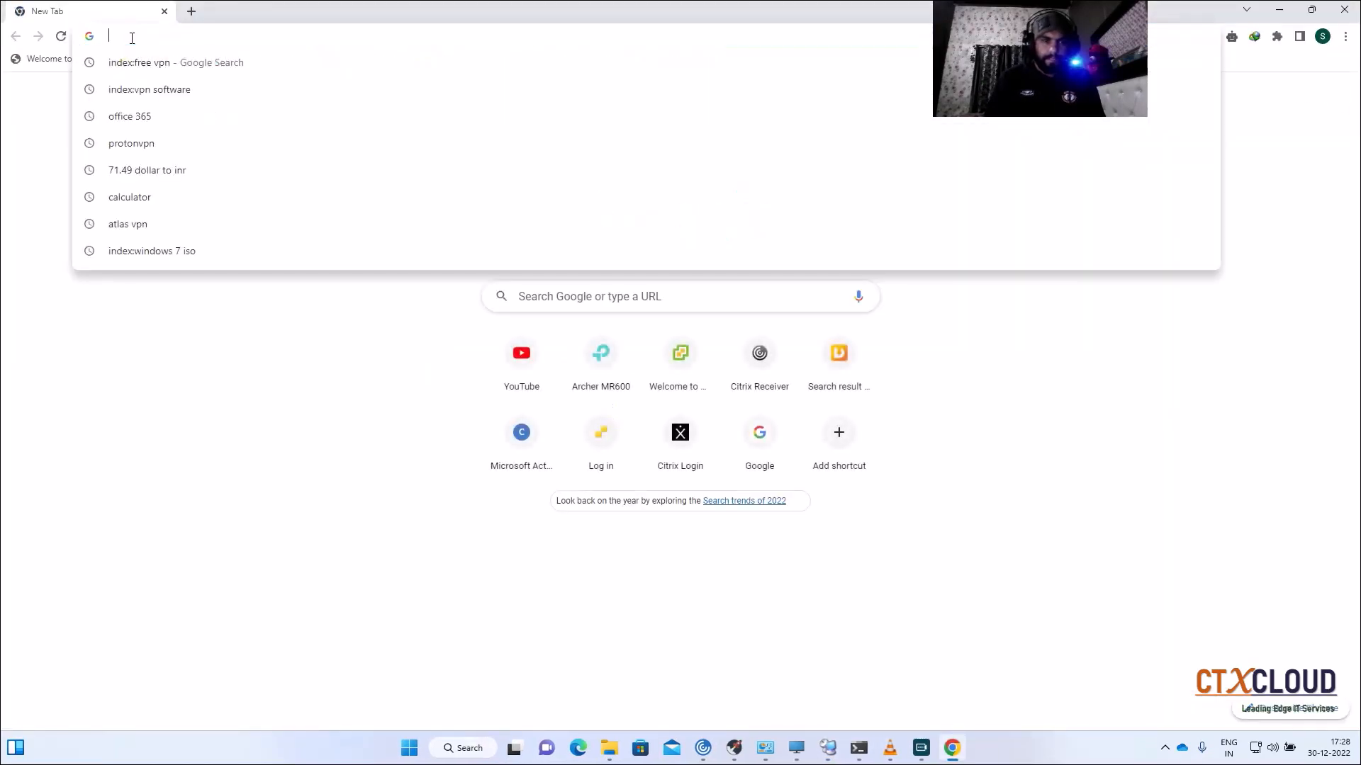
text(ns)
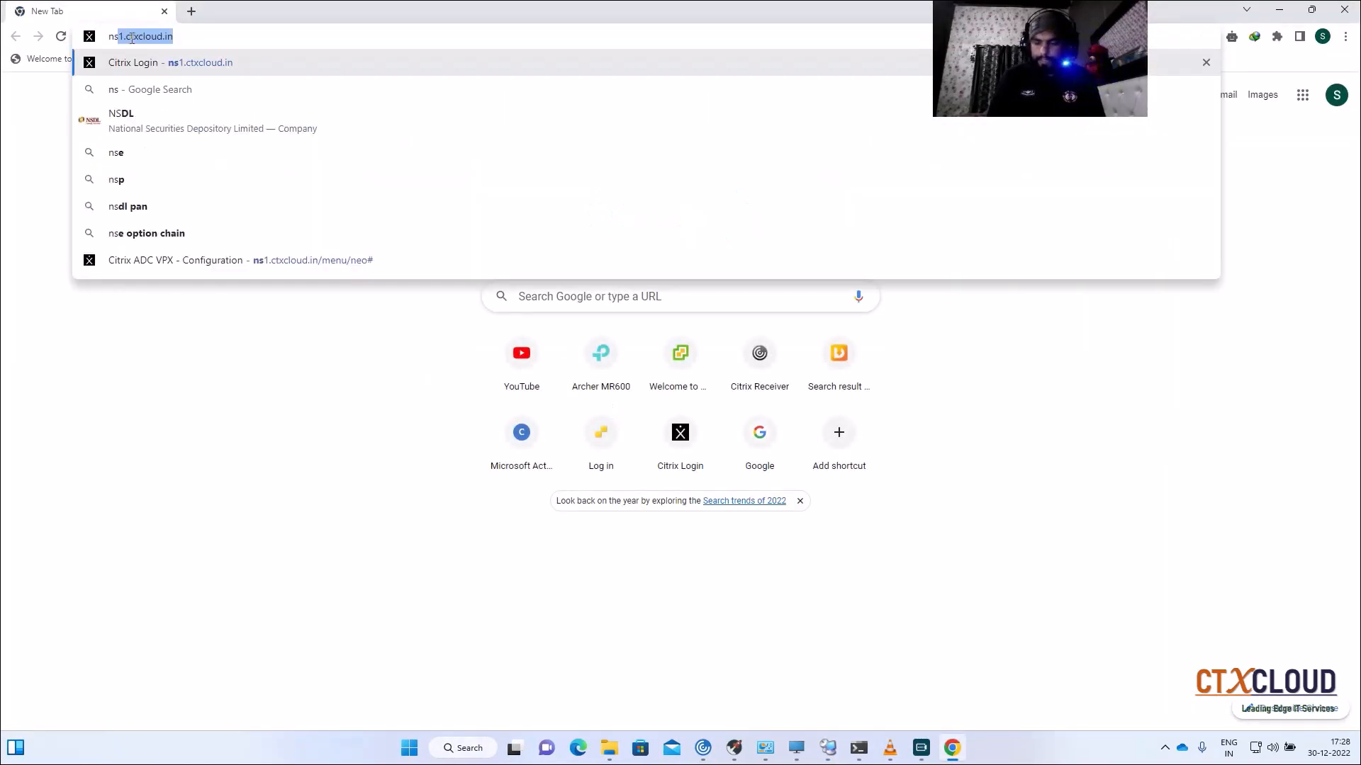
key(Return)
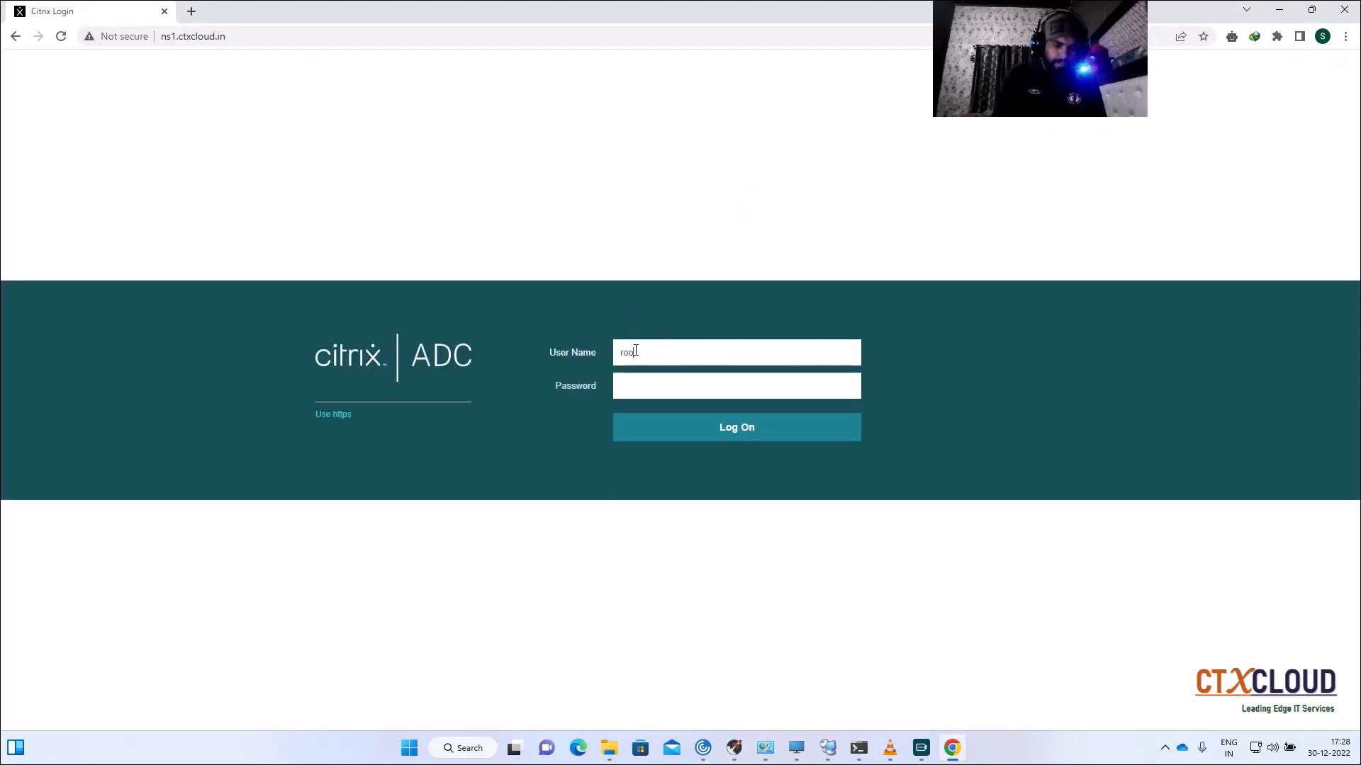
text(*****)
key(Return)
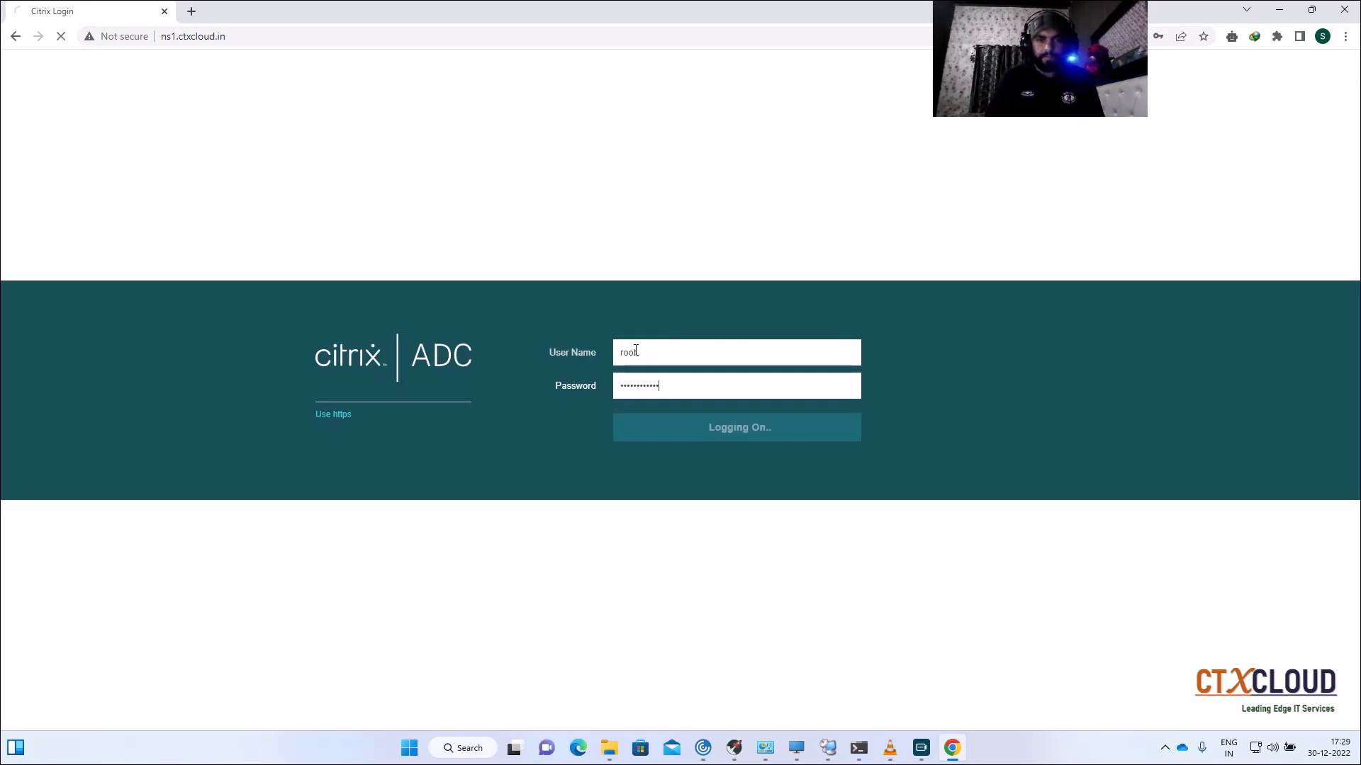
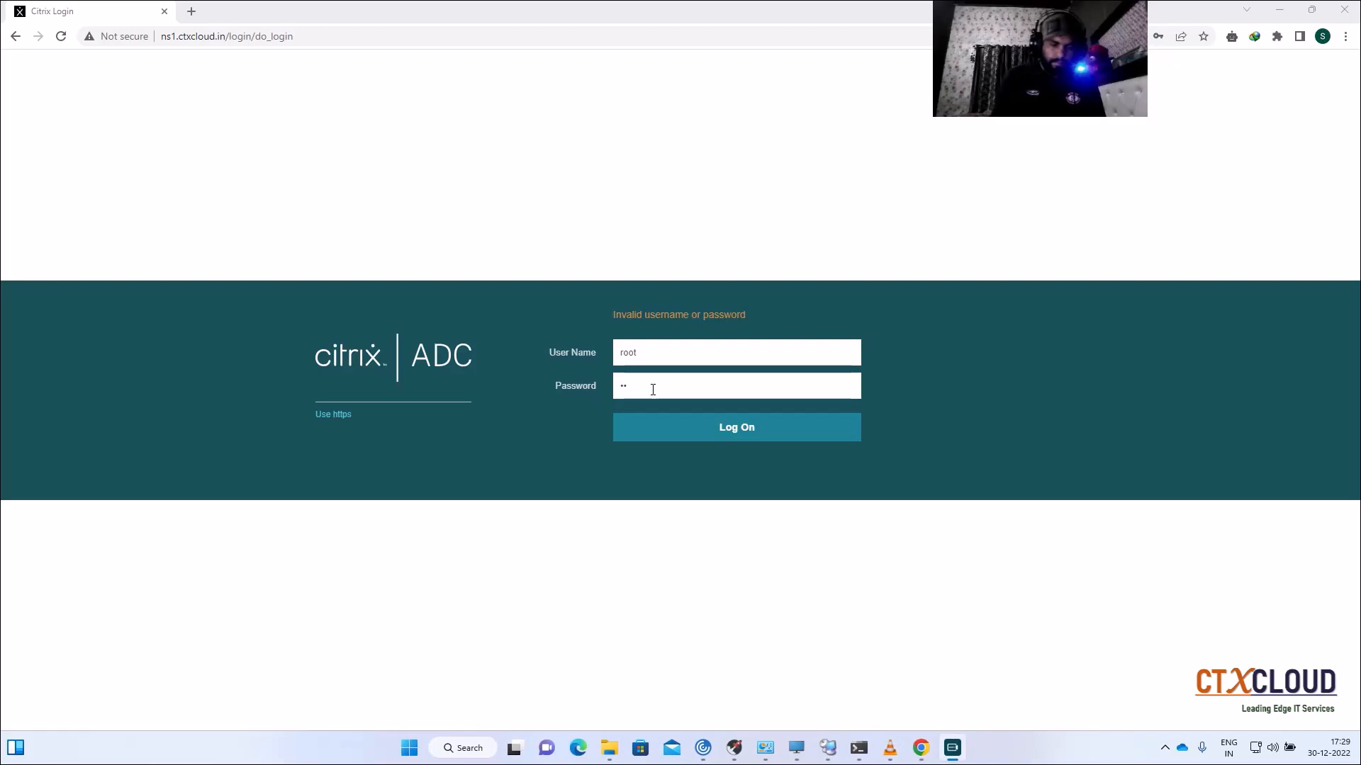
Step: After the 'Invalid username or password' error, clear the User Name and Password fields to re-enter them
click(653, 389)
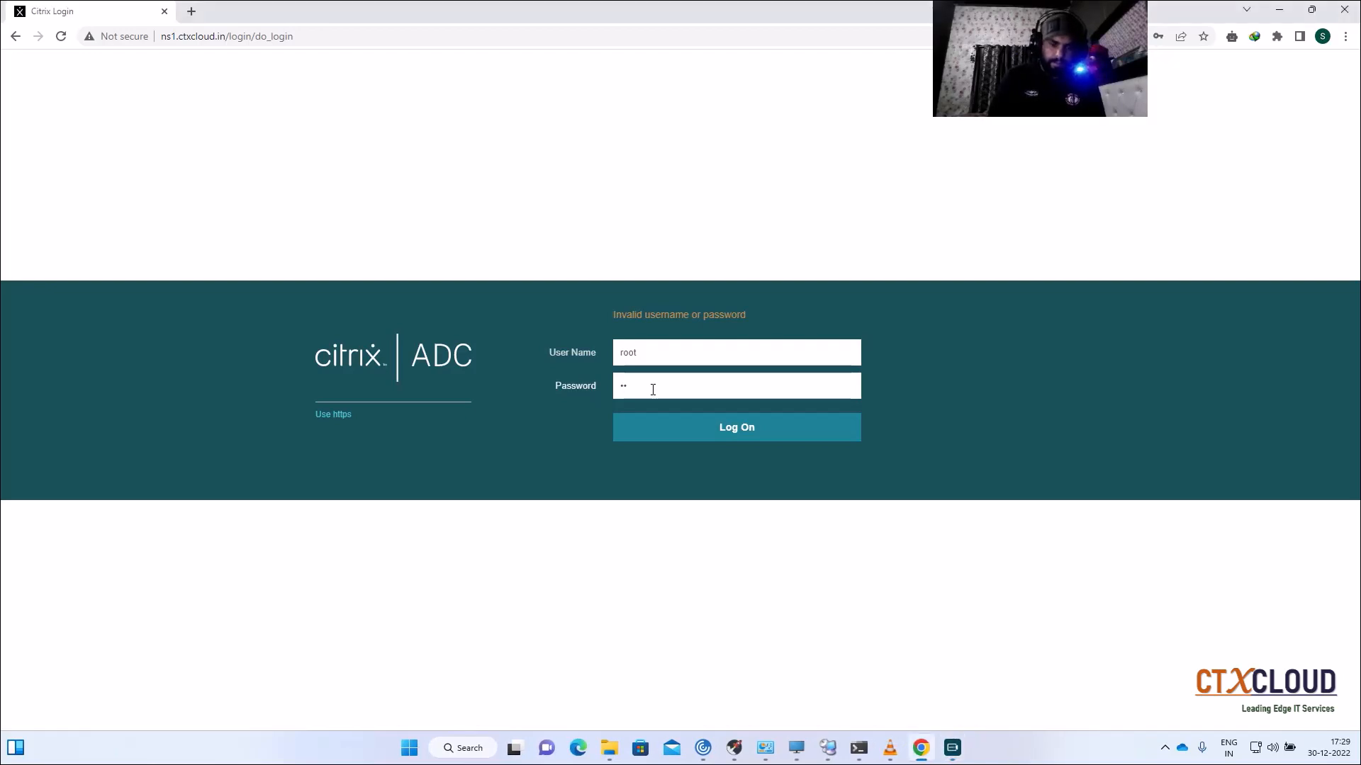
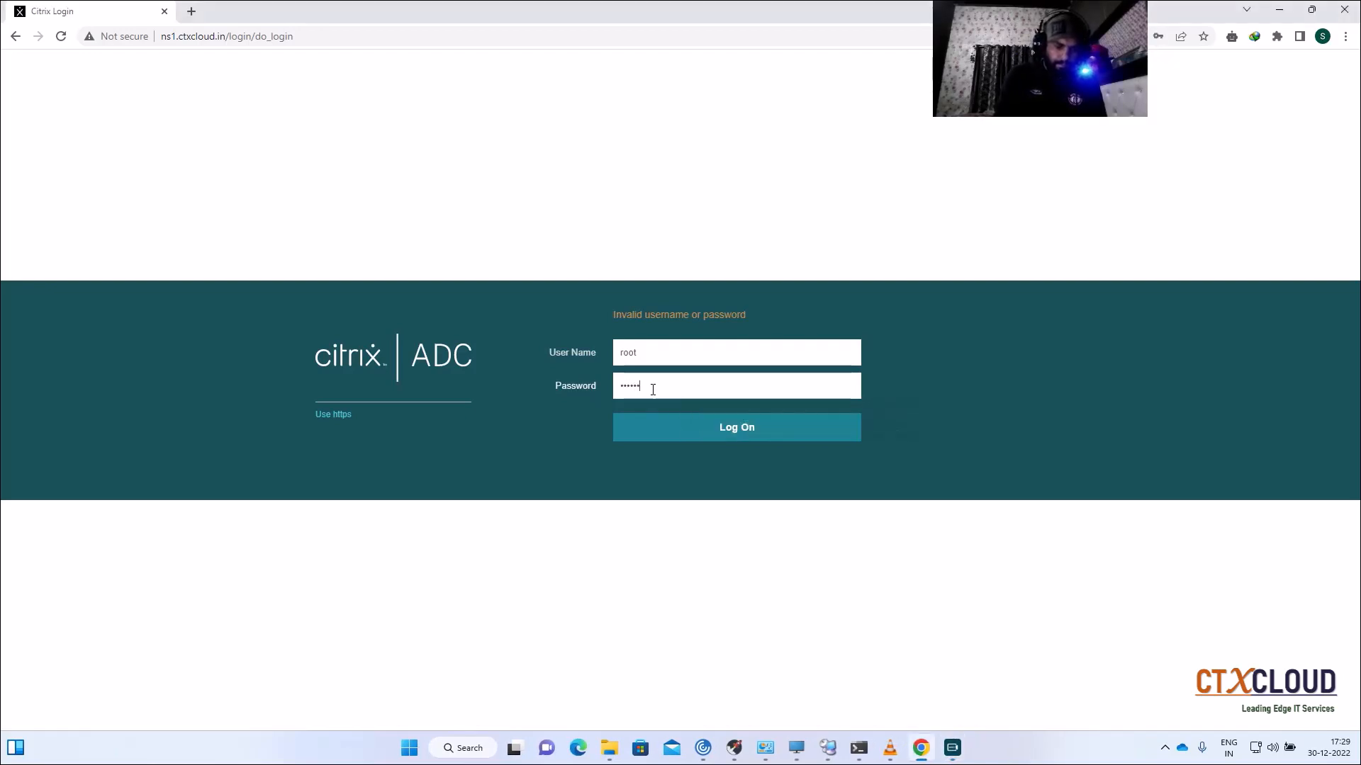
Step: Log on to the ADC console again as nsroot with the administrator password
key(Return)
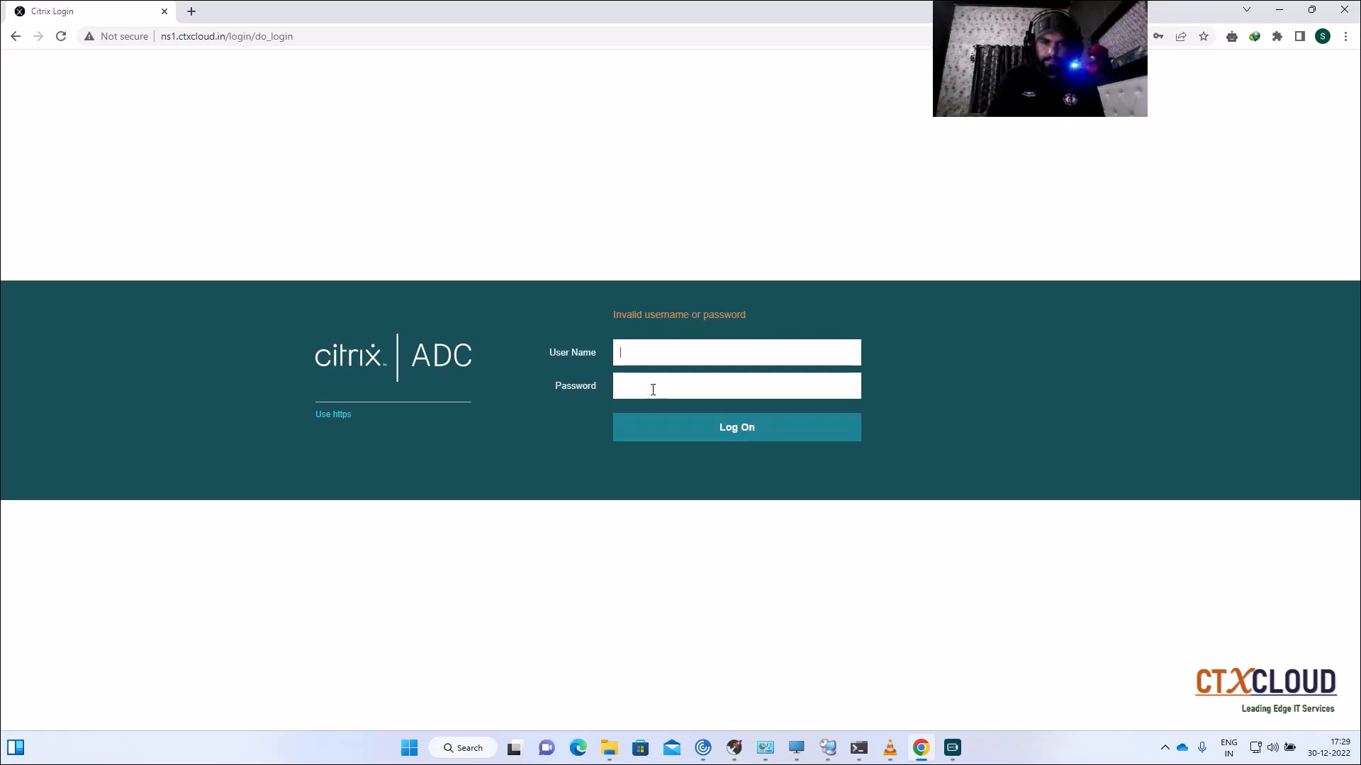
click(640, 358)
text(nsroot)
key(Tab)
text(••••)
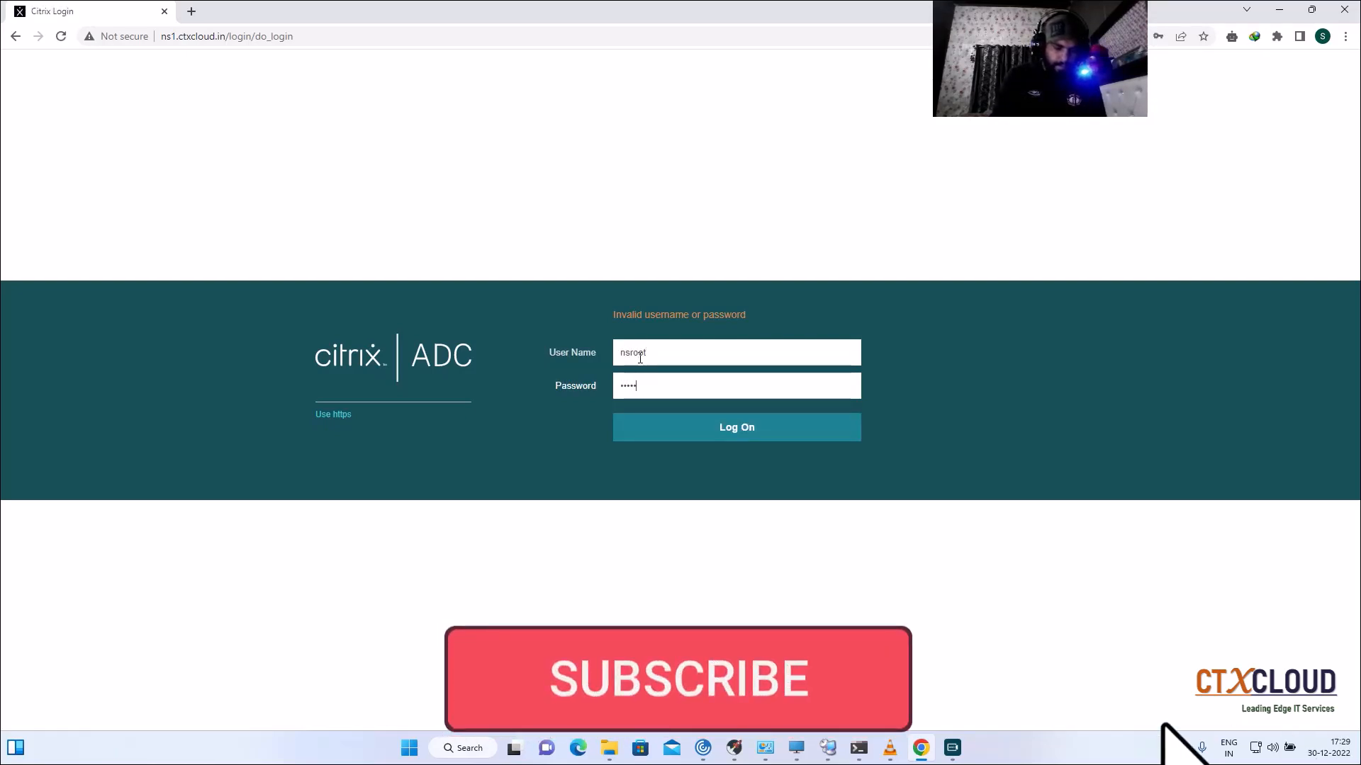
text(••••••••)
key(Return)
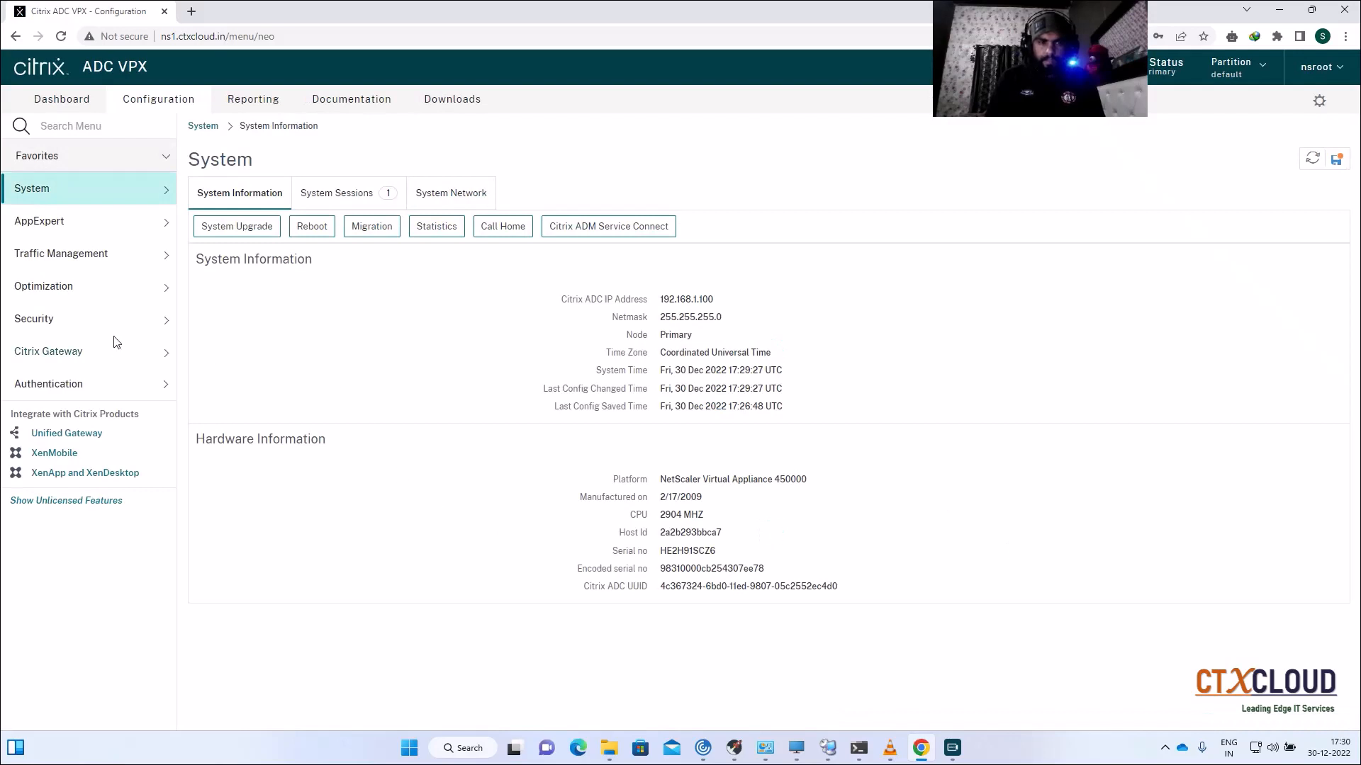
Step: Show the Server Certificates list under Traffic Management > SSL > Certificates
click(108, 261)
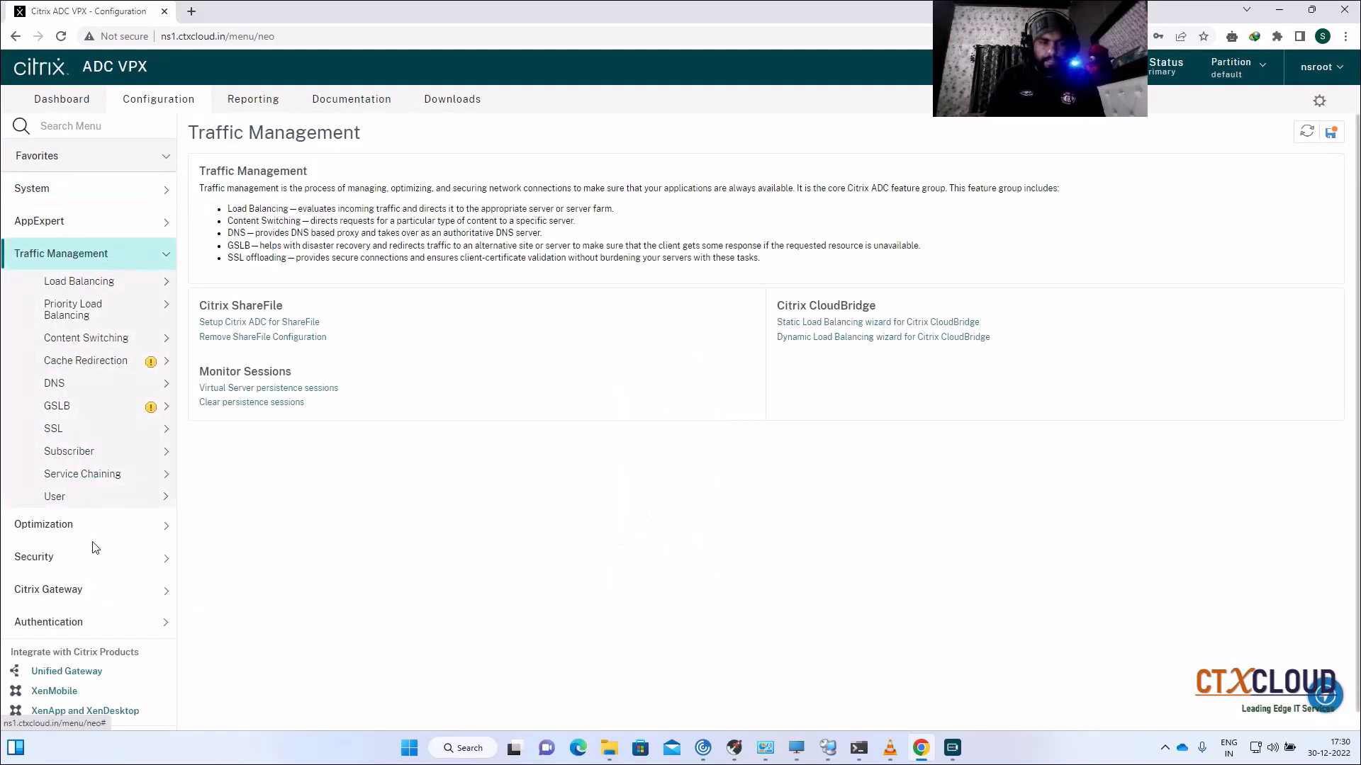
click(72, 262)
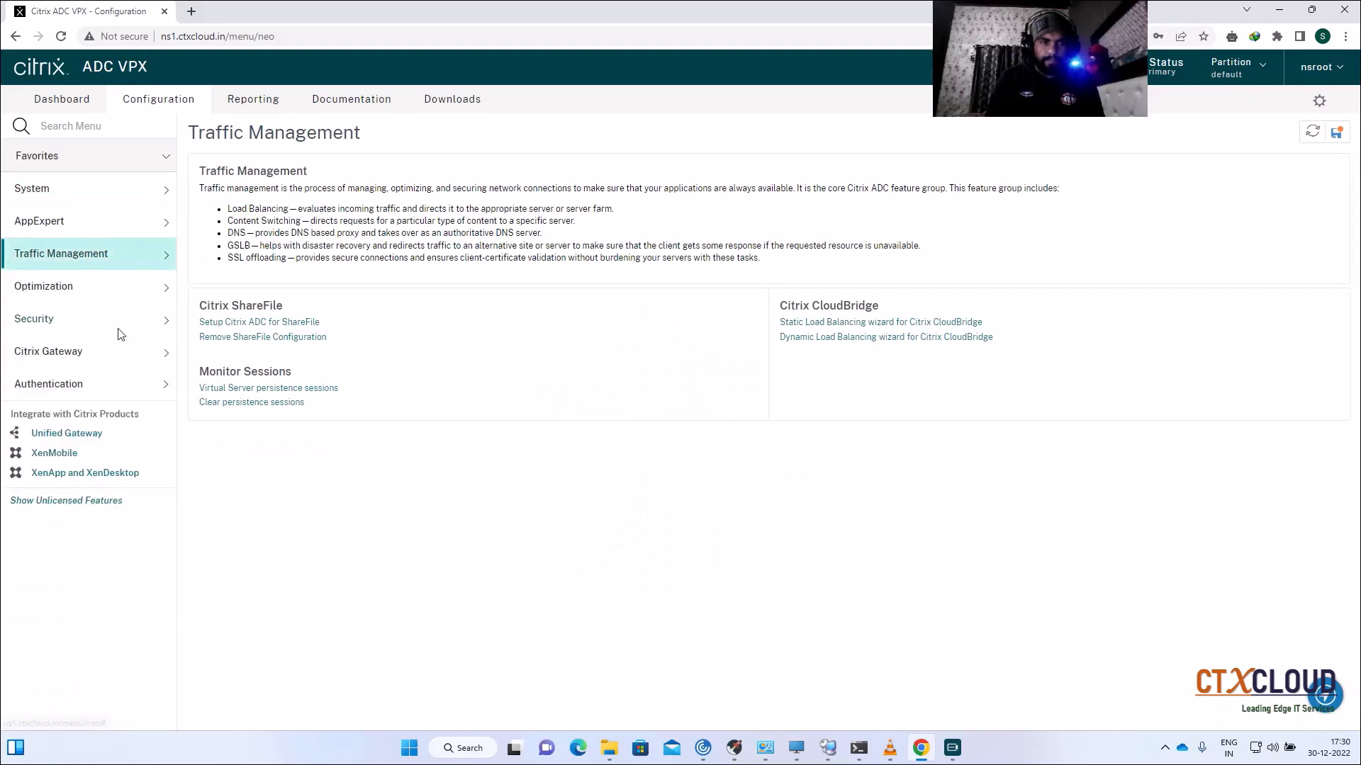
click(123, 259)
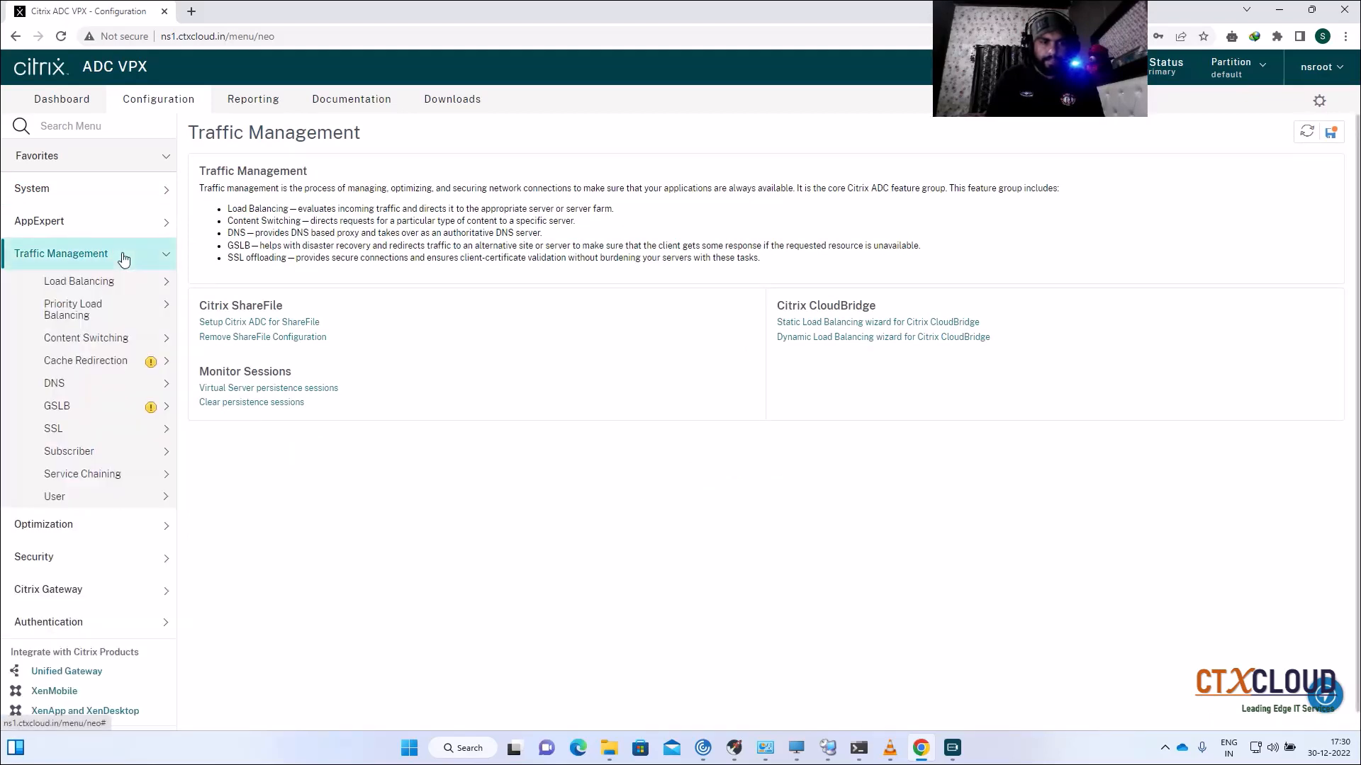
click(100, 438)
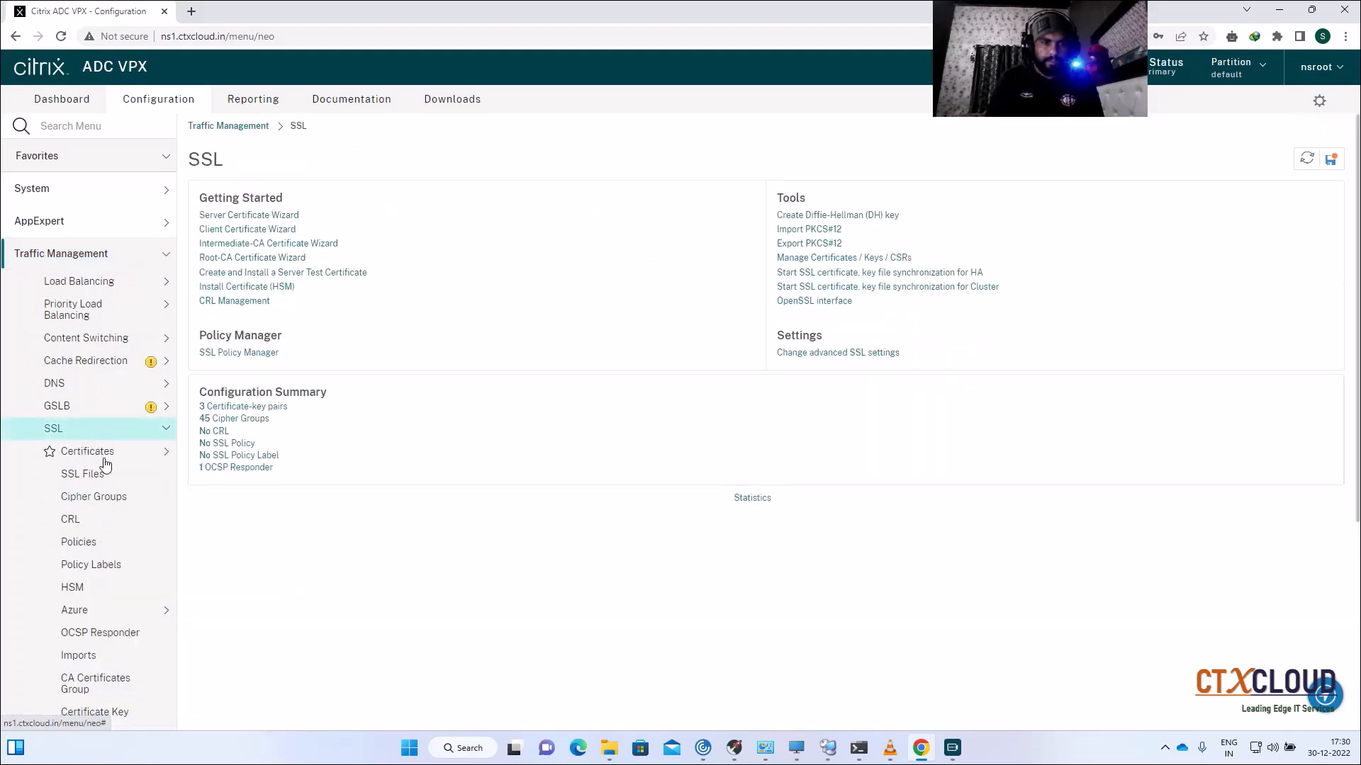
click(103, 461)
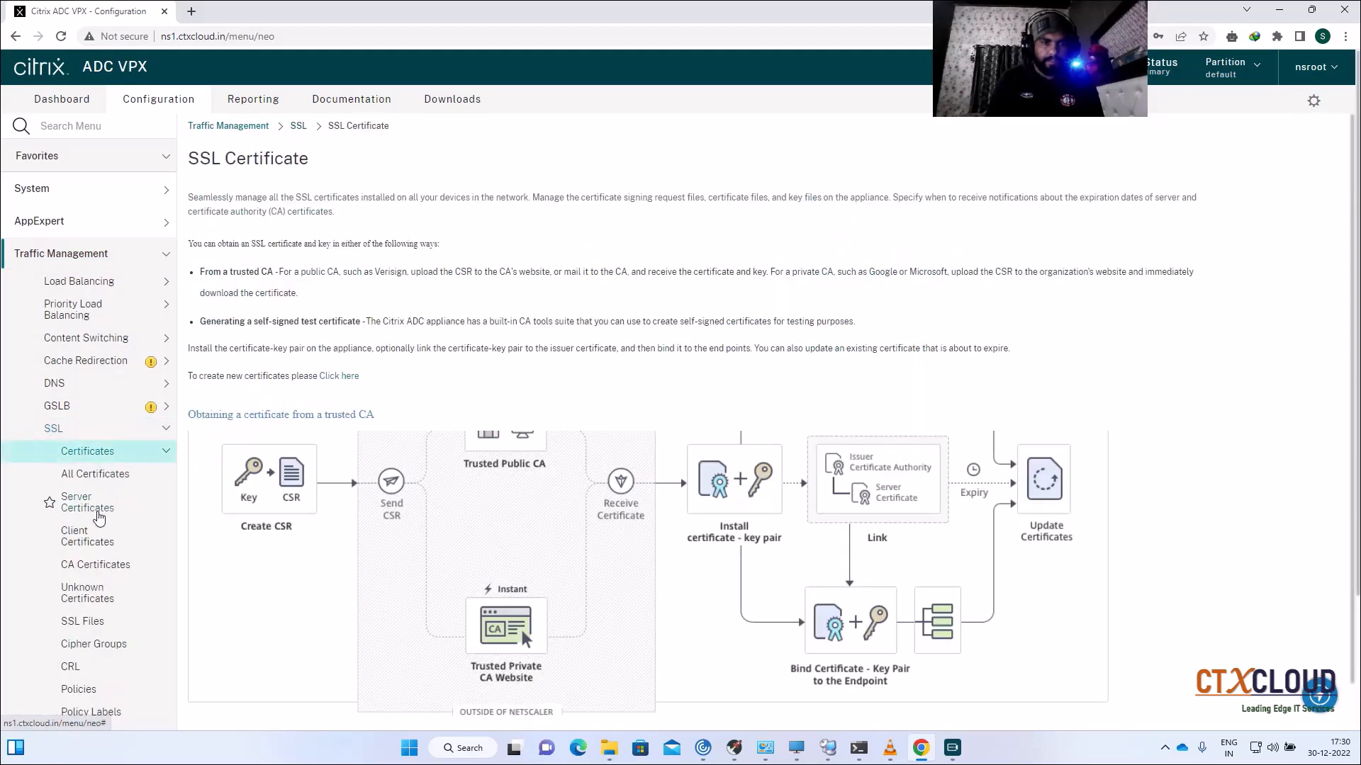
click(94, 504)
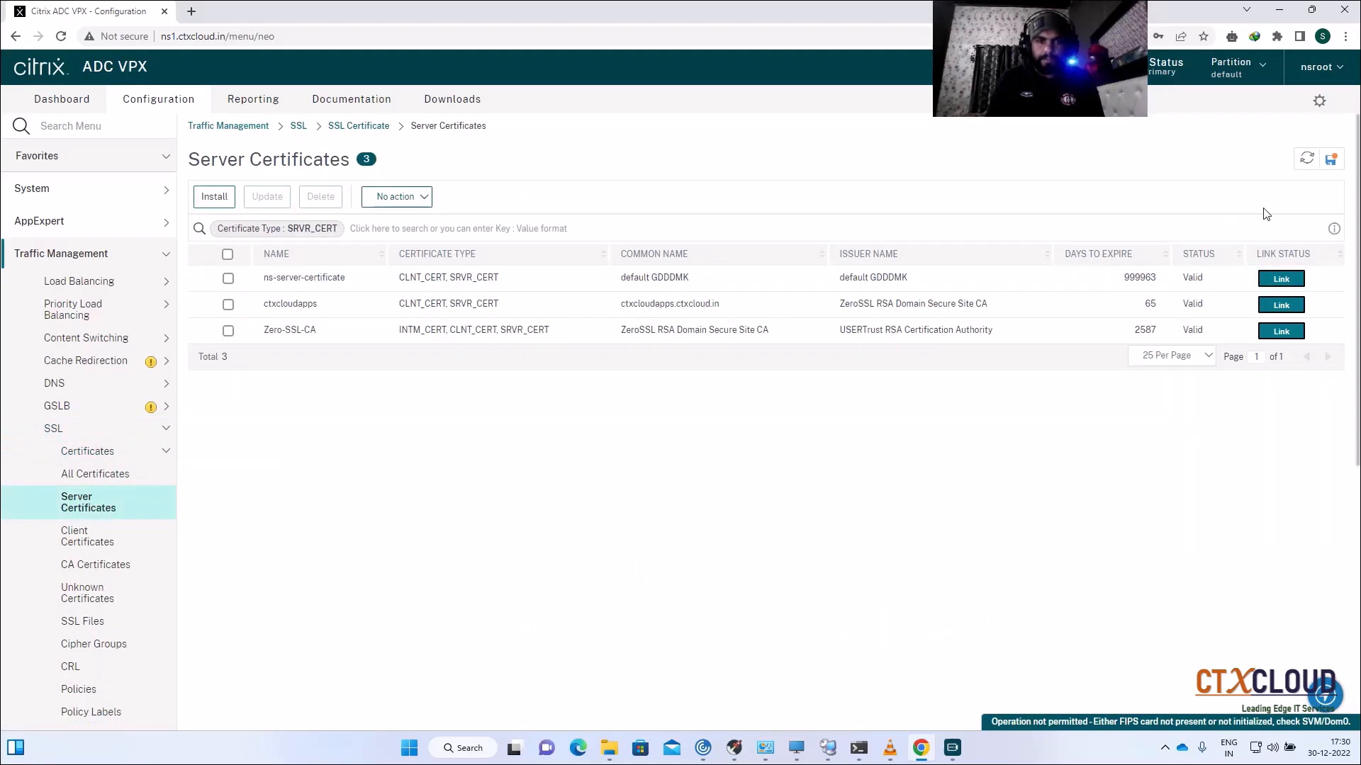
Step: Save the running configuration and switch to Remote Desktop Connection Manager
click(1330, 158)
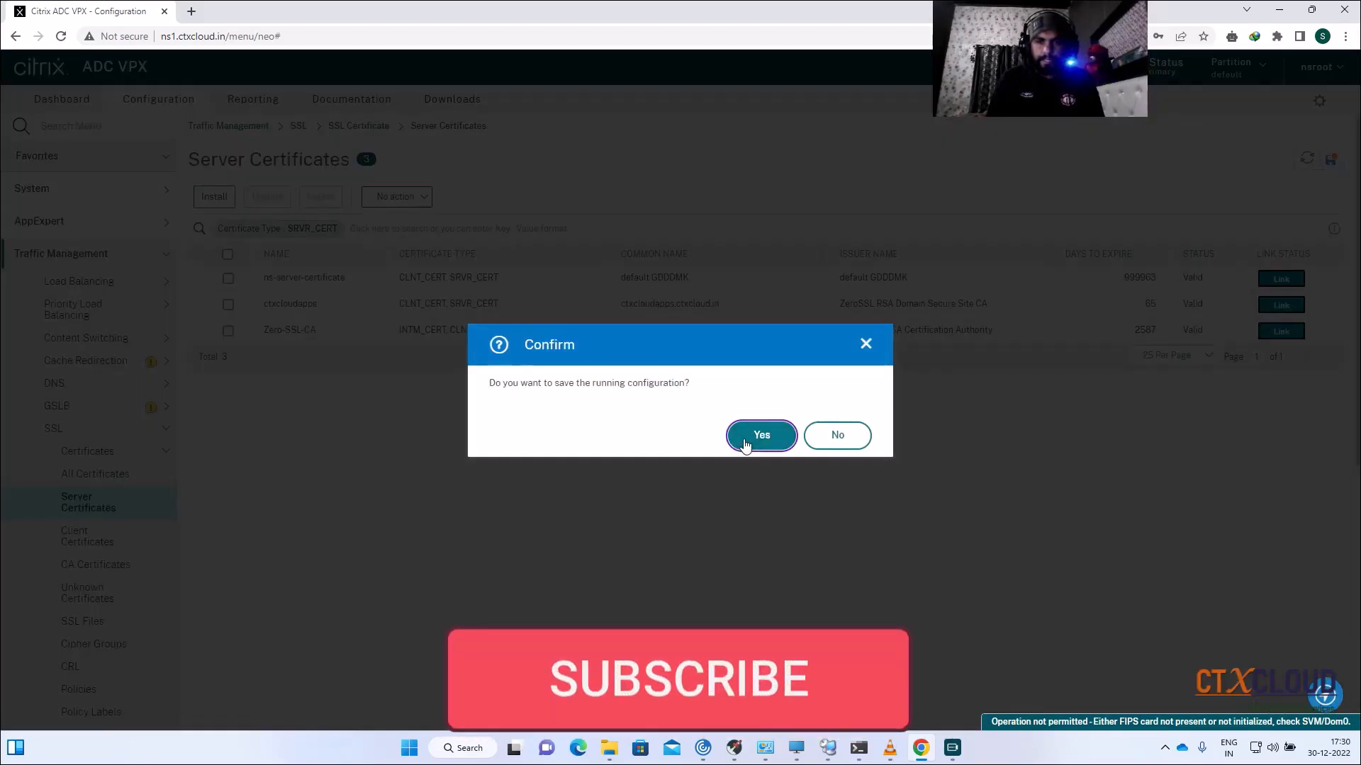
click(746, 443)
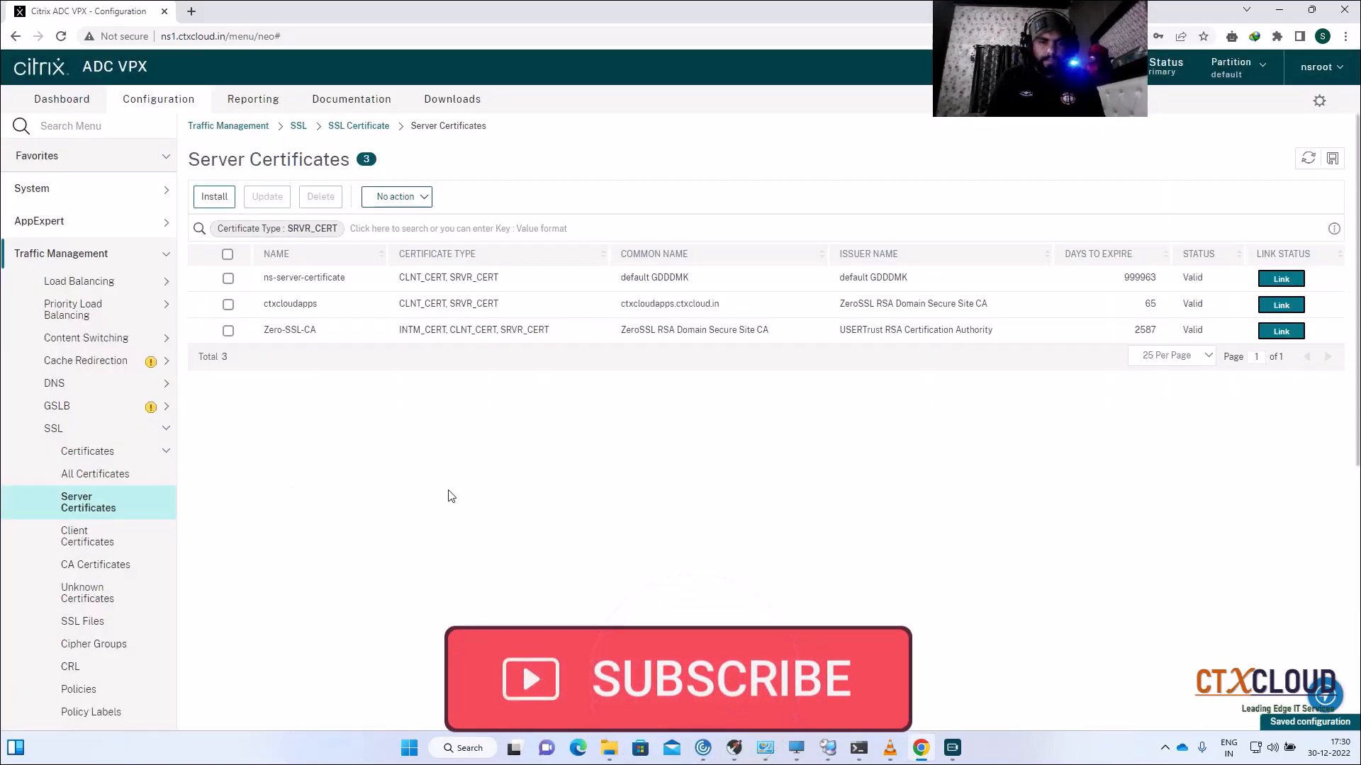
click(827, 748)
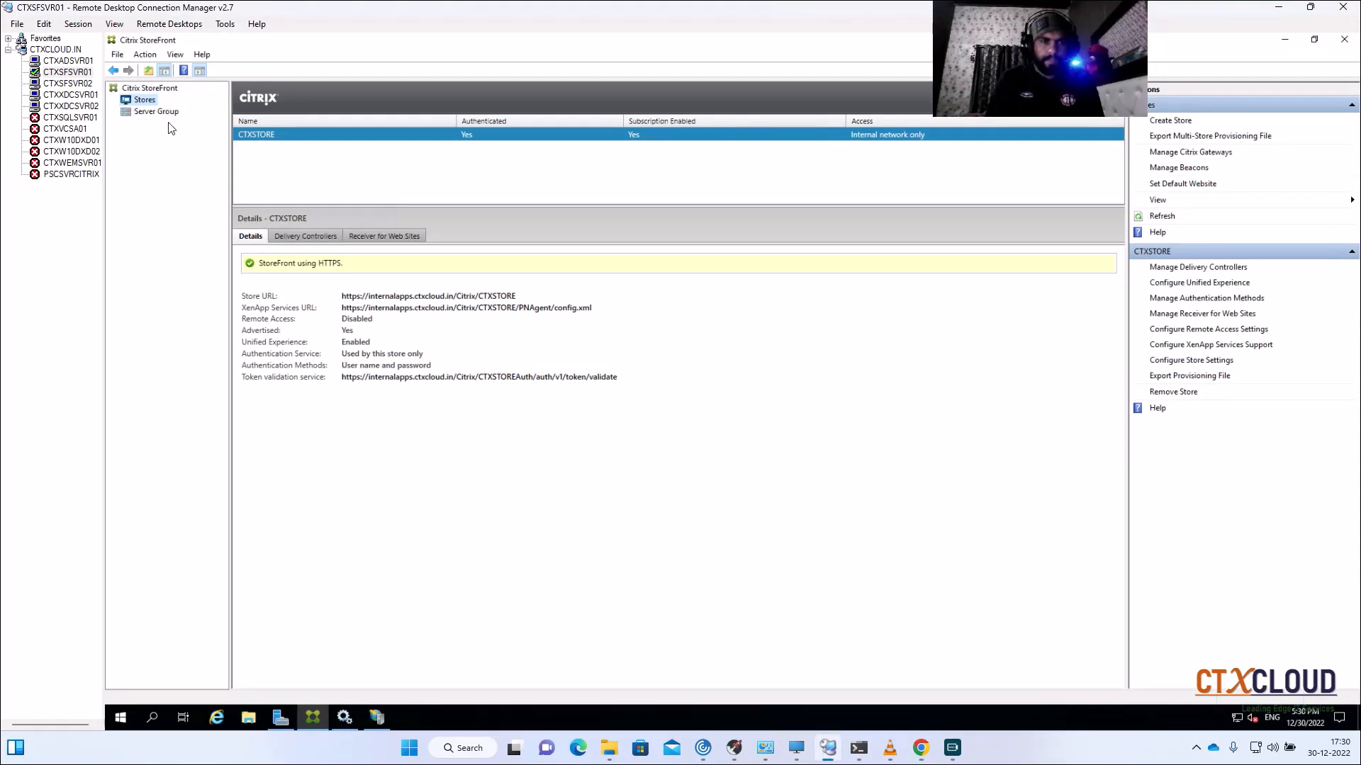
Step: On CTXSFSVR02, copy the Internalappscert file from C:\New folder
click(68, 85)
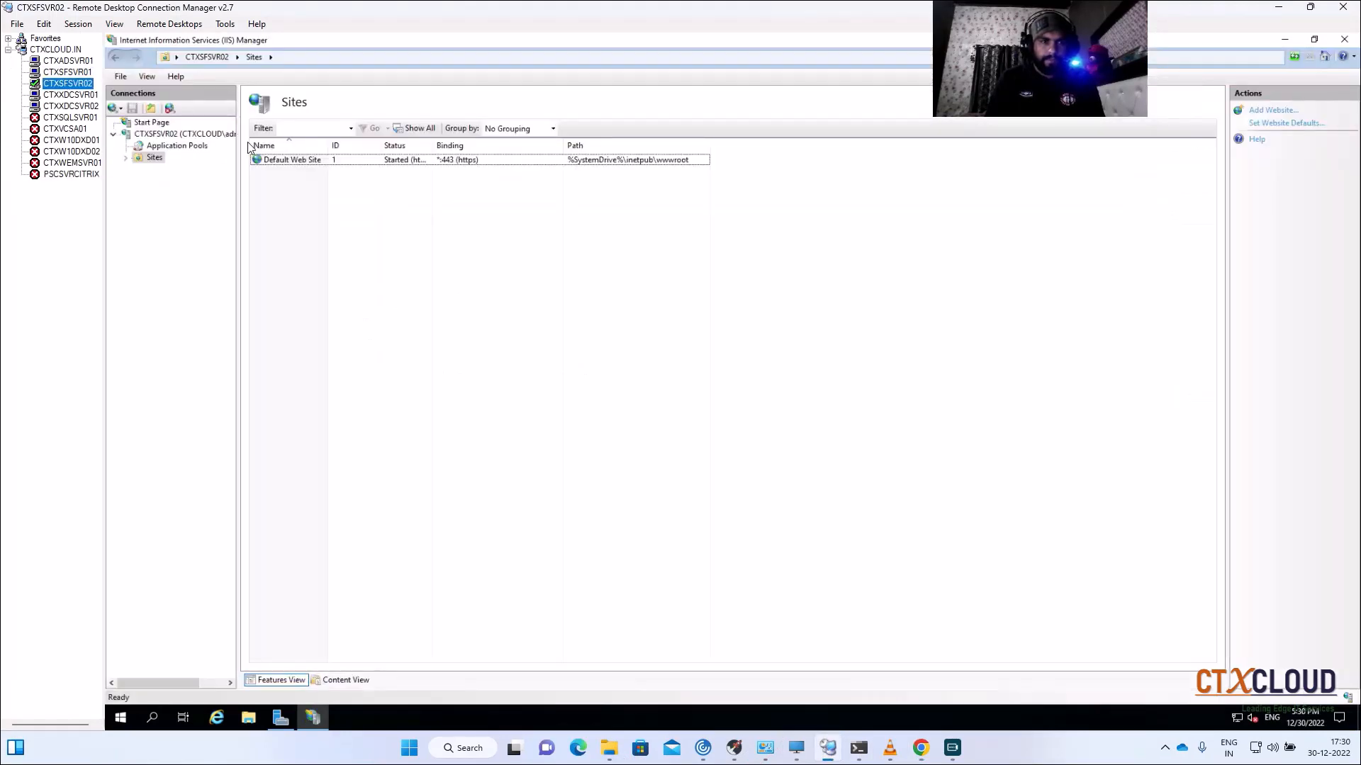
click(248, 718)
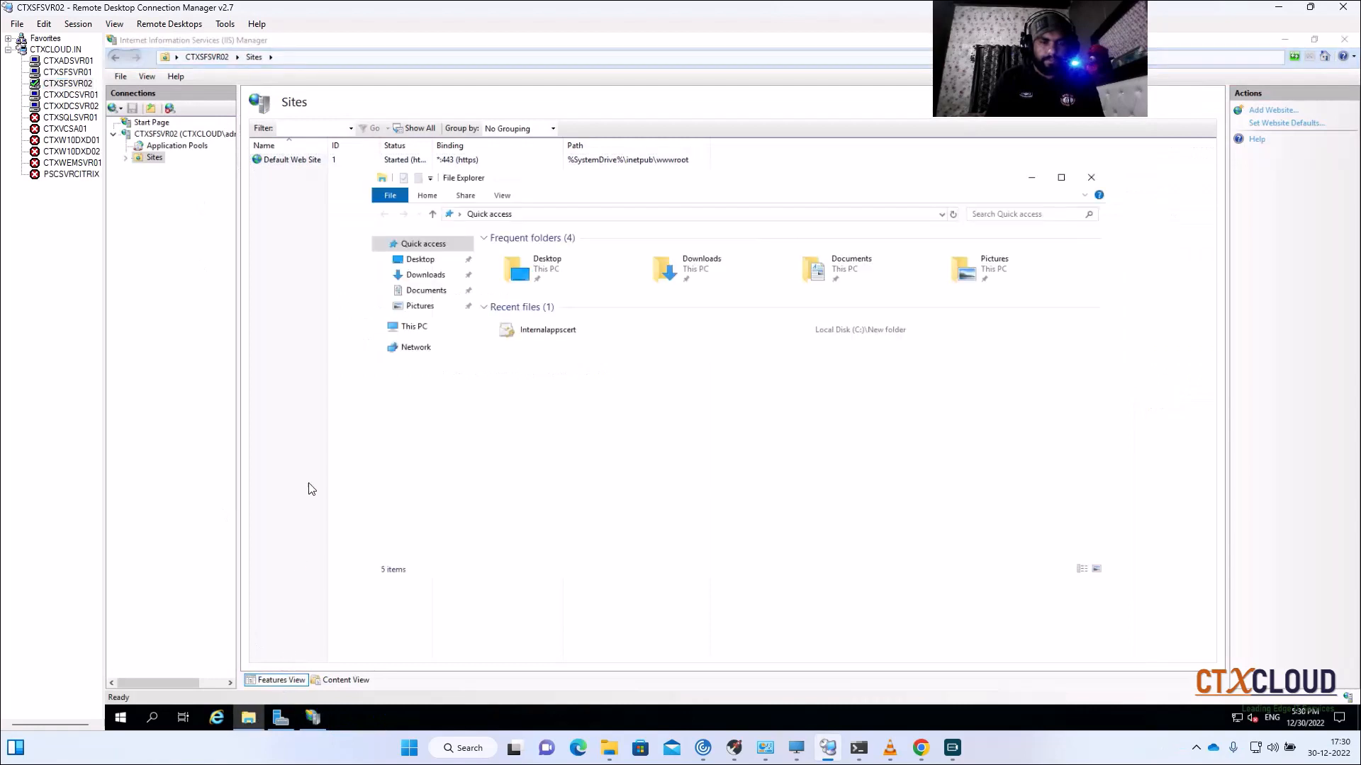
click(414, 327)
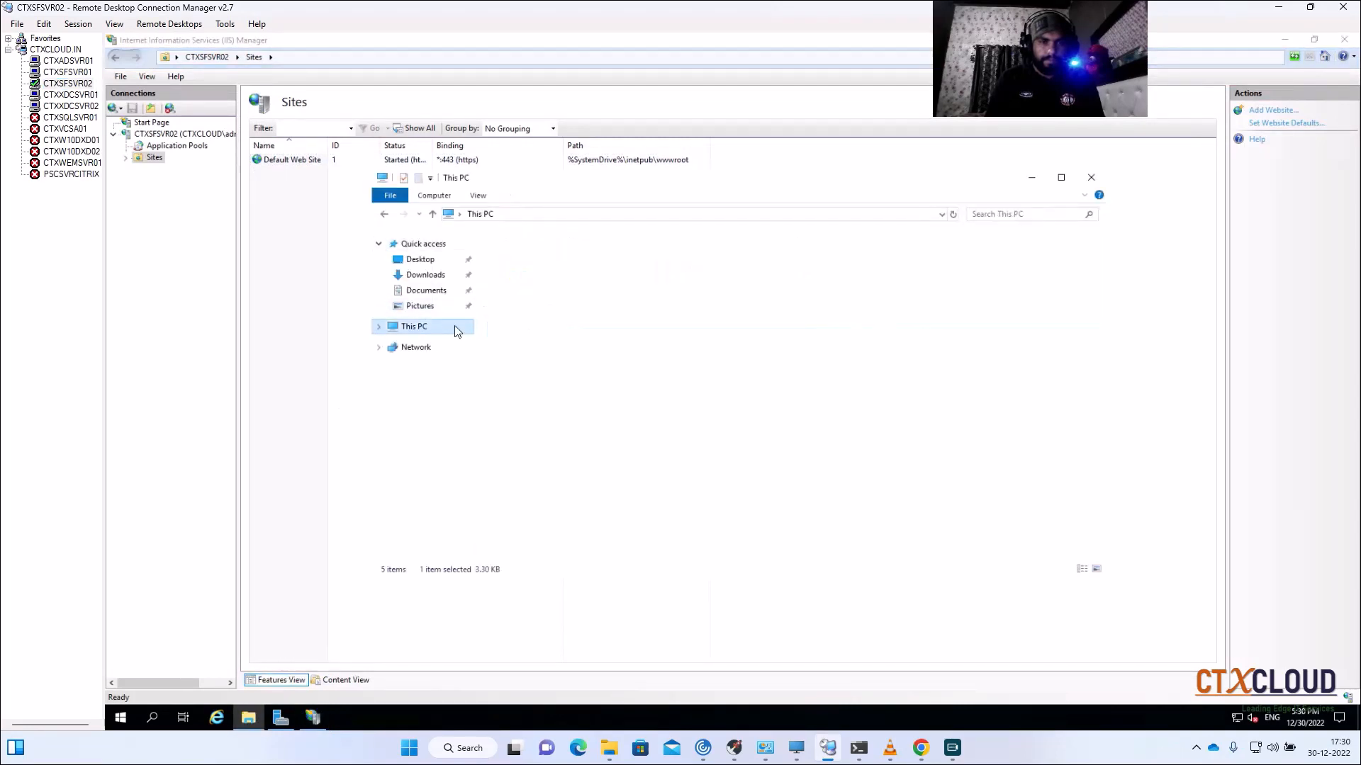
double_click(698, 403)
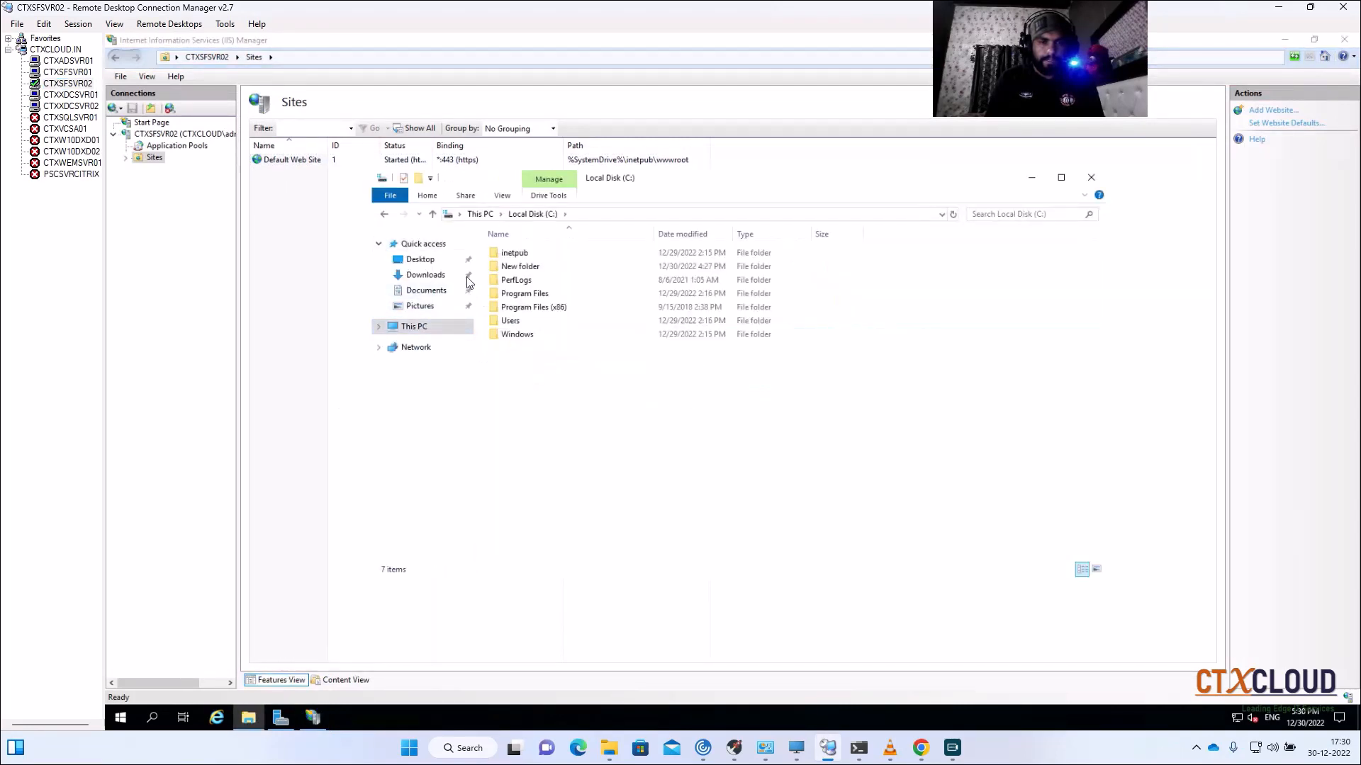
click(422, 259)
click(415, 327)
double_click(730, 387)
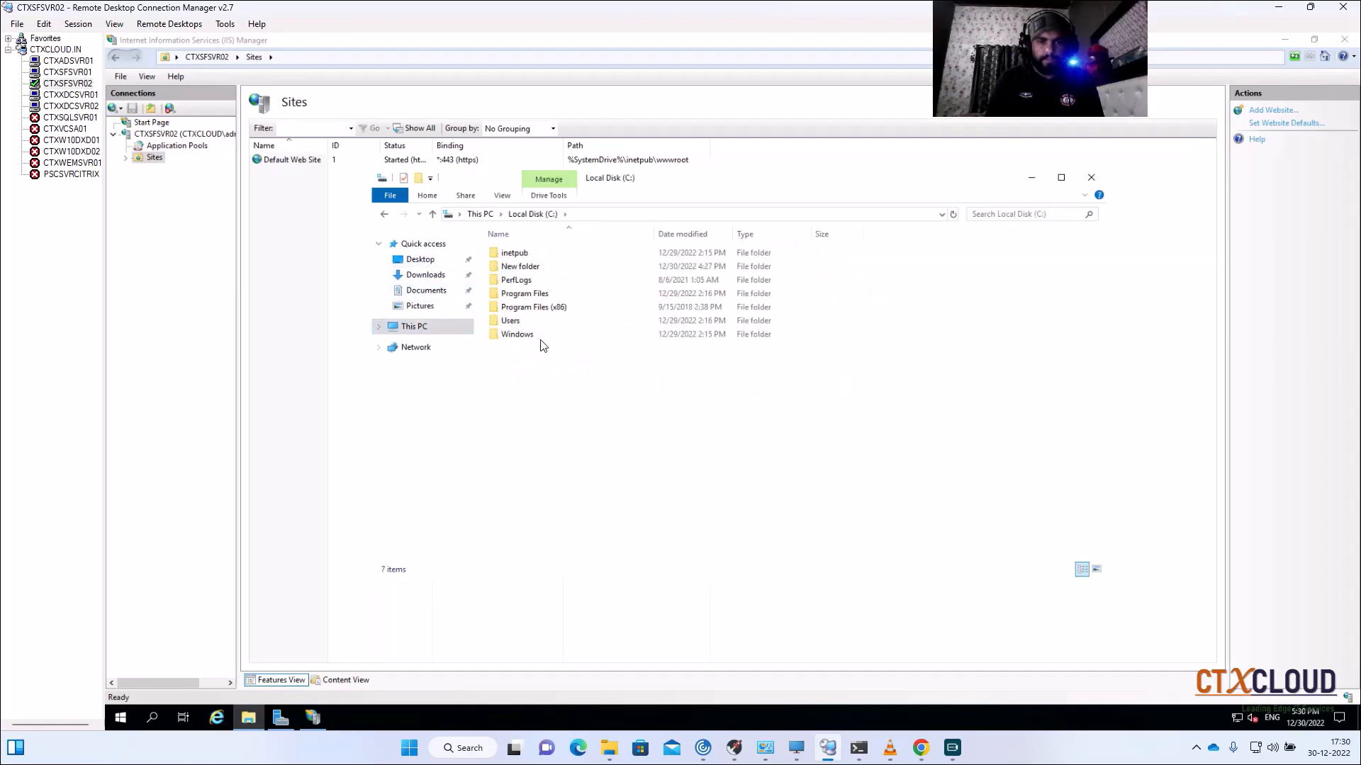
click(516, 254)
double_click(524, 272)
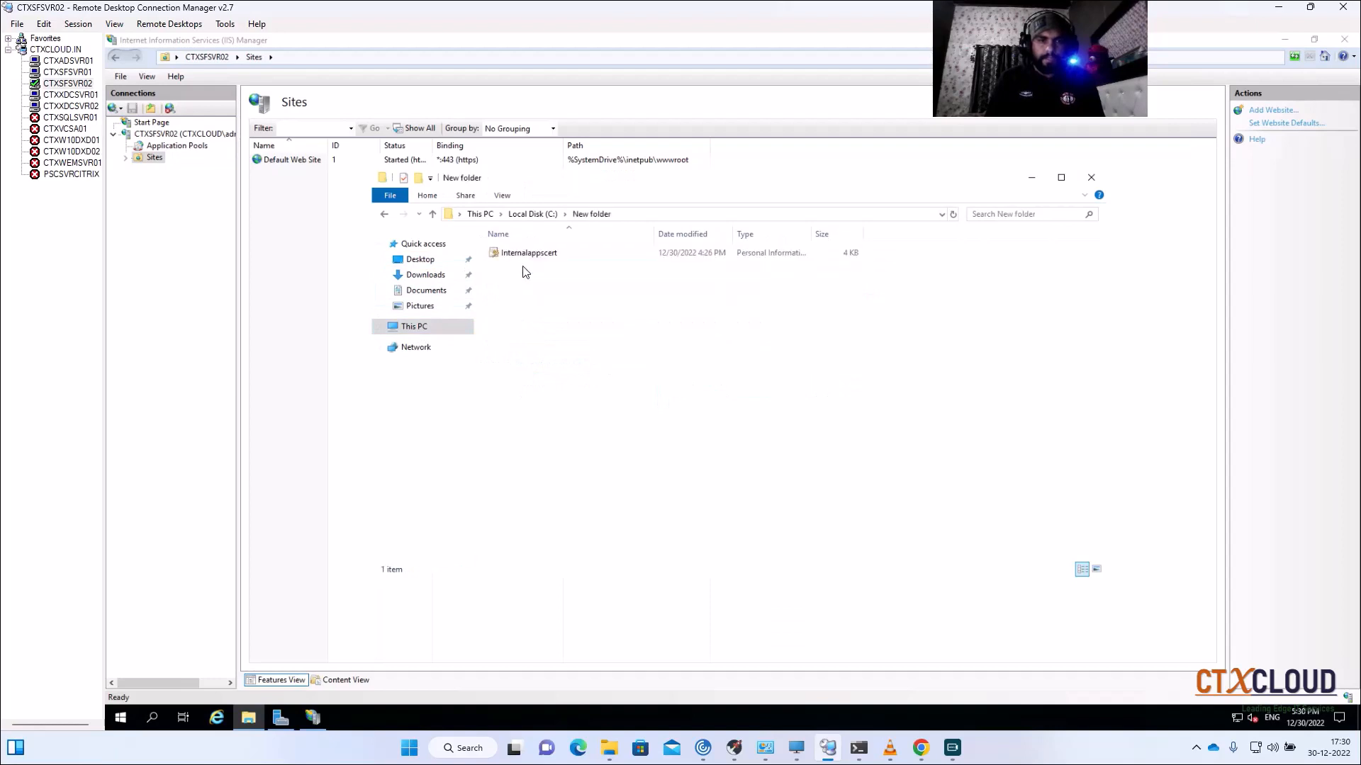
click(550, 254)
right_click(550, 256)
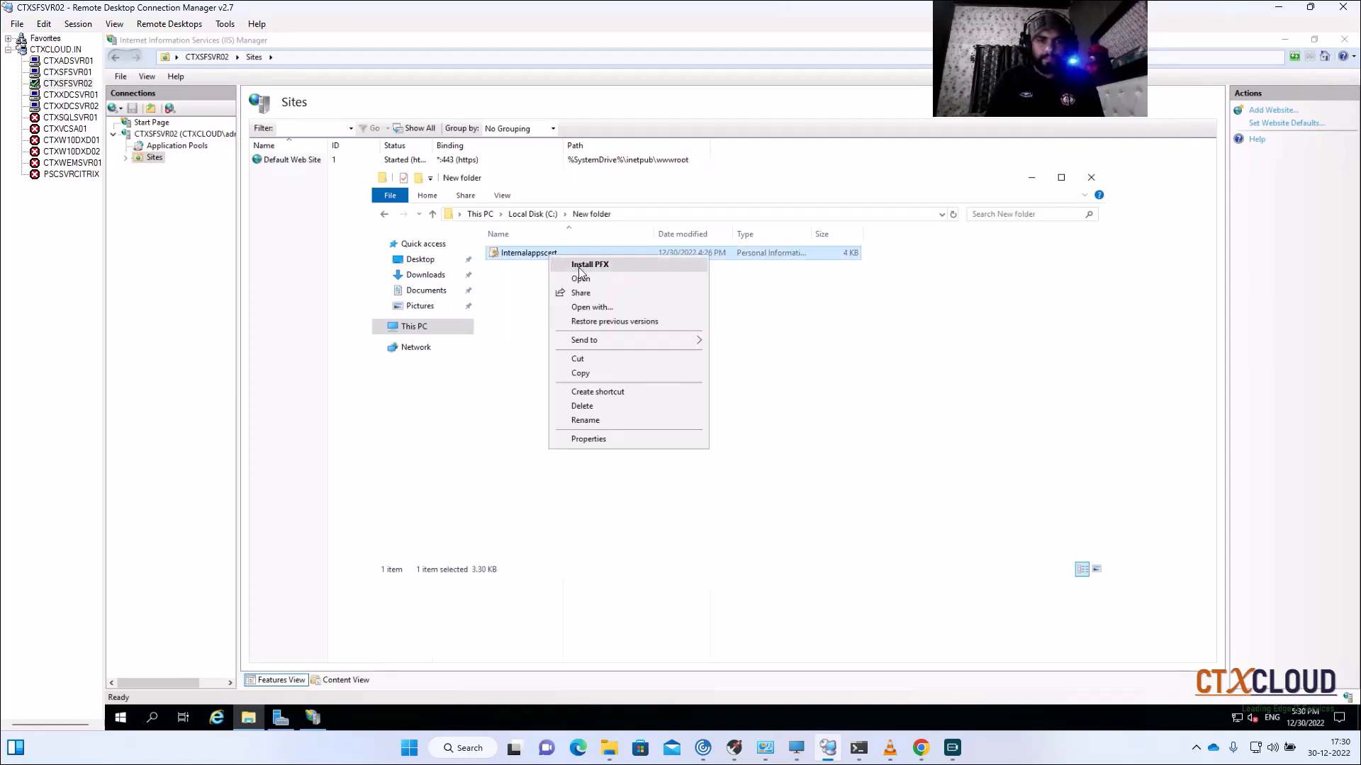
click(586, 373)
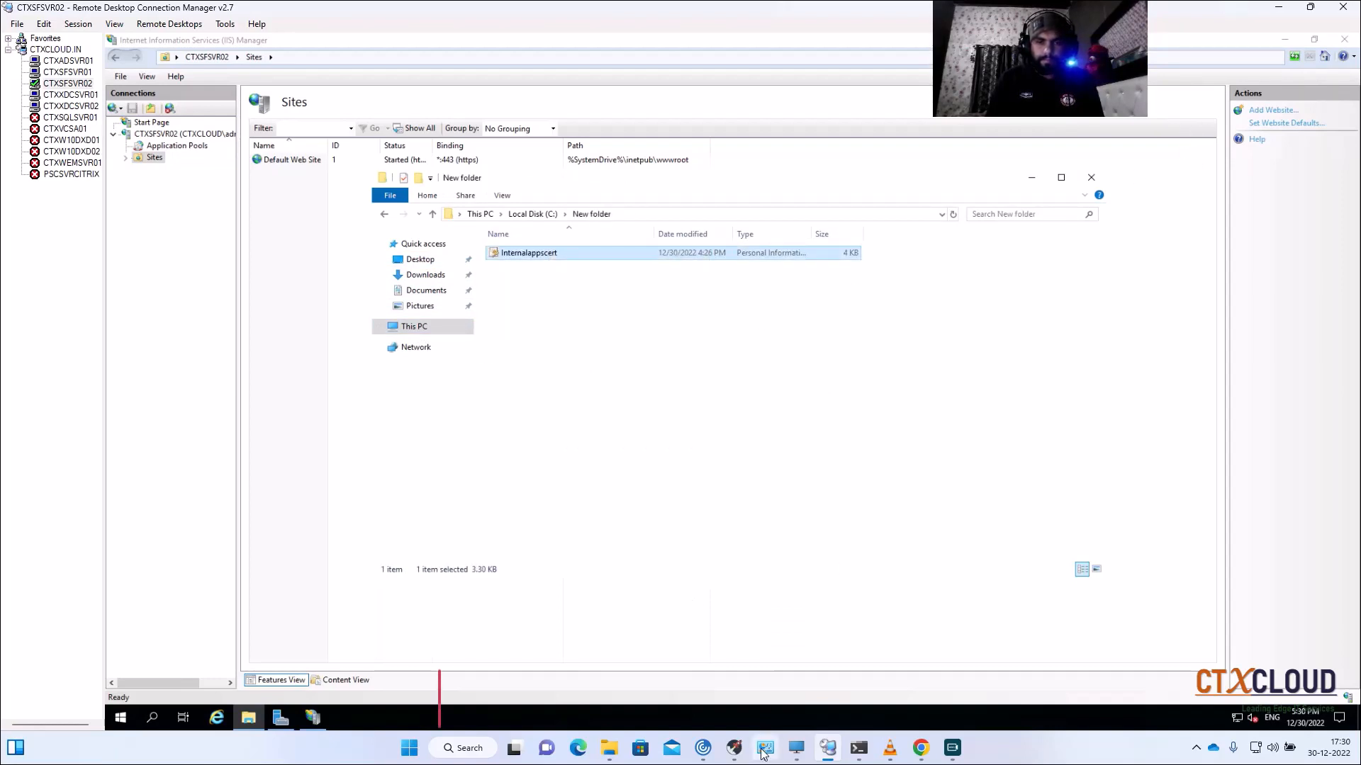
Step: Bring the local Desktop folder window into view, then close it
click(800, 749)
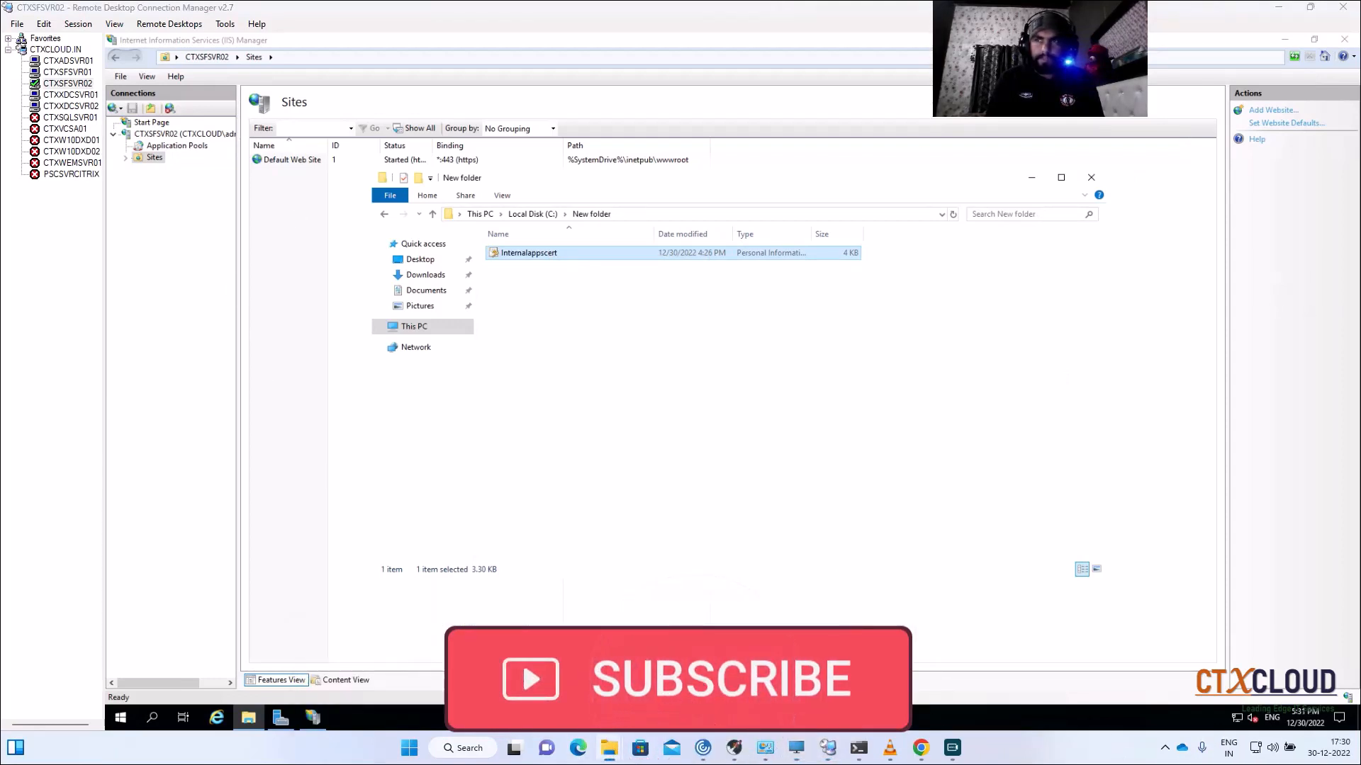
drag(1360, 60, 534, 184)
right_click(438, 557)
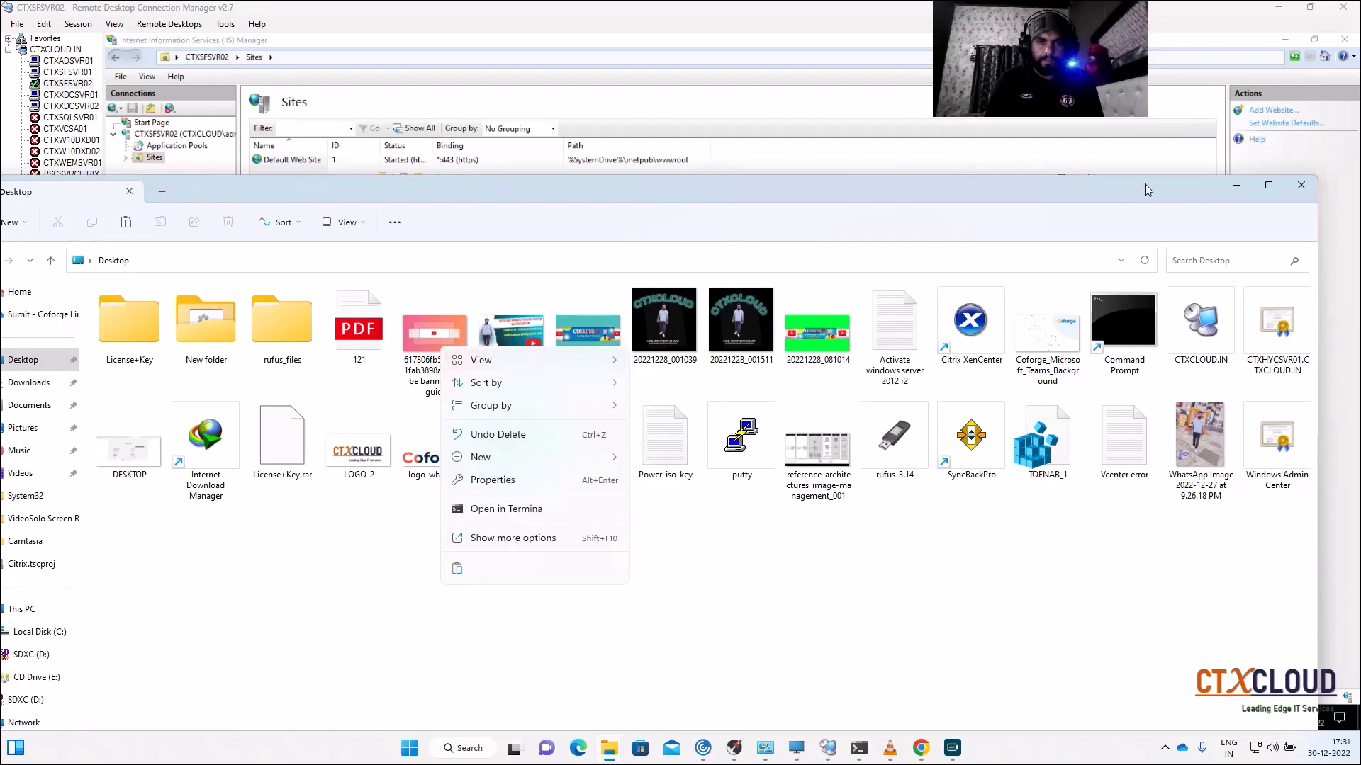
click(1302, 187)
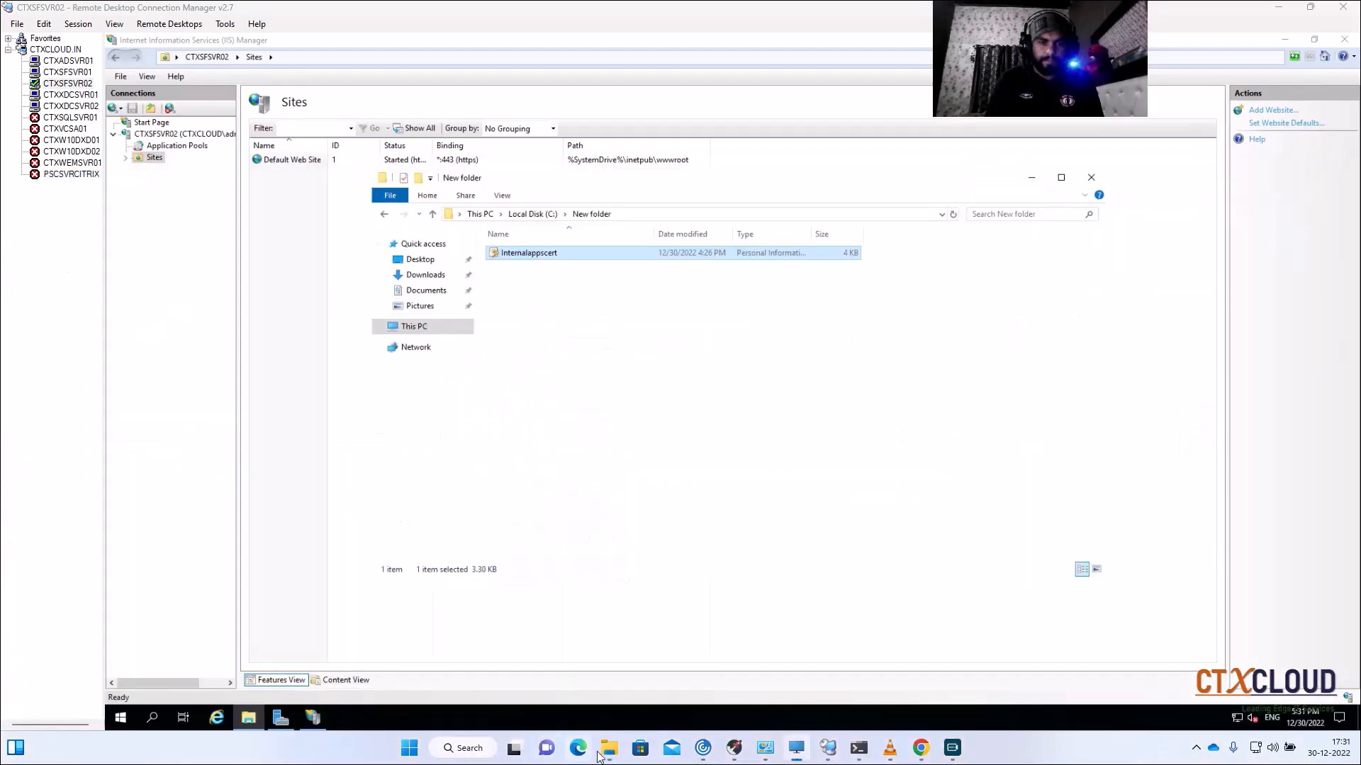
Step: Paste Internalappscert into the local Documents folder and minimize that window
mouse_move(609, 755)
click(434, 698)
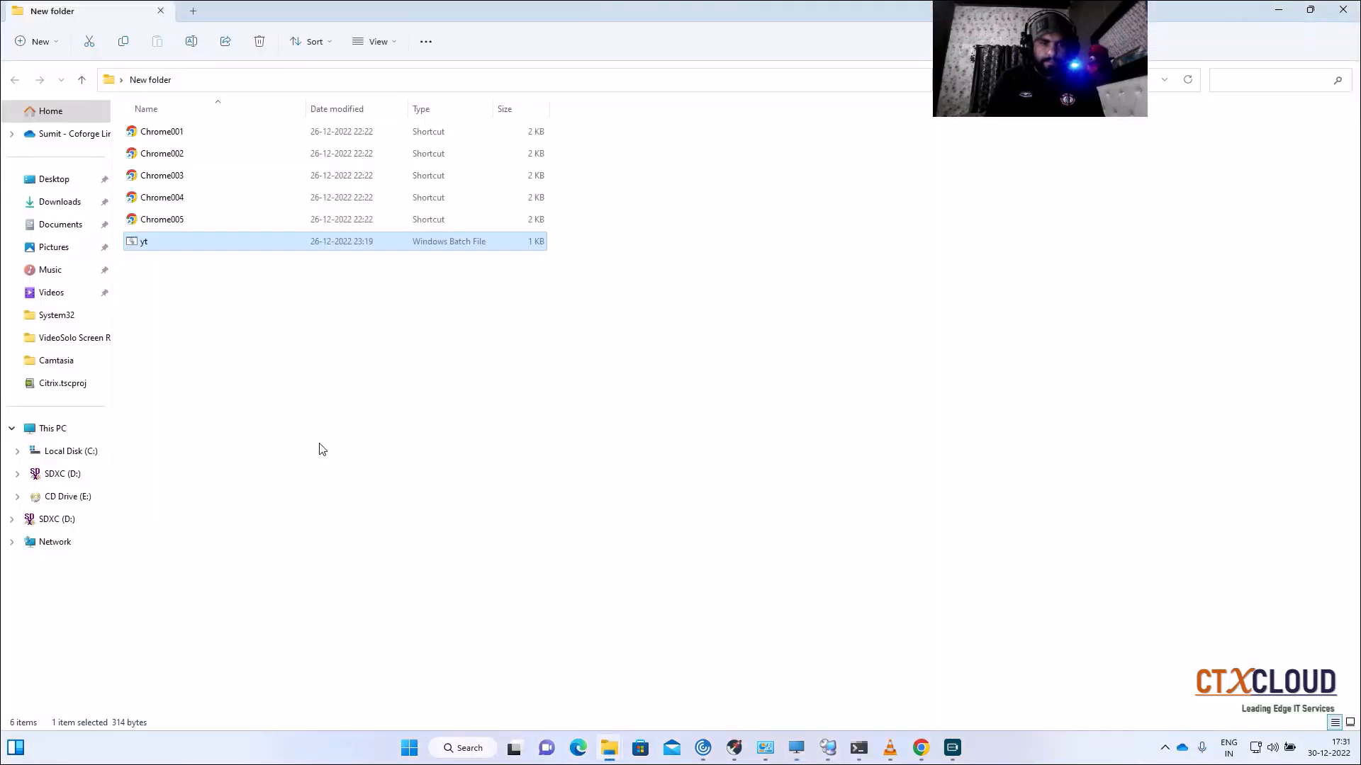
click(59, 227)
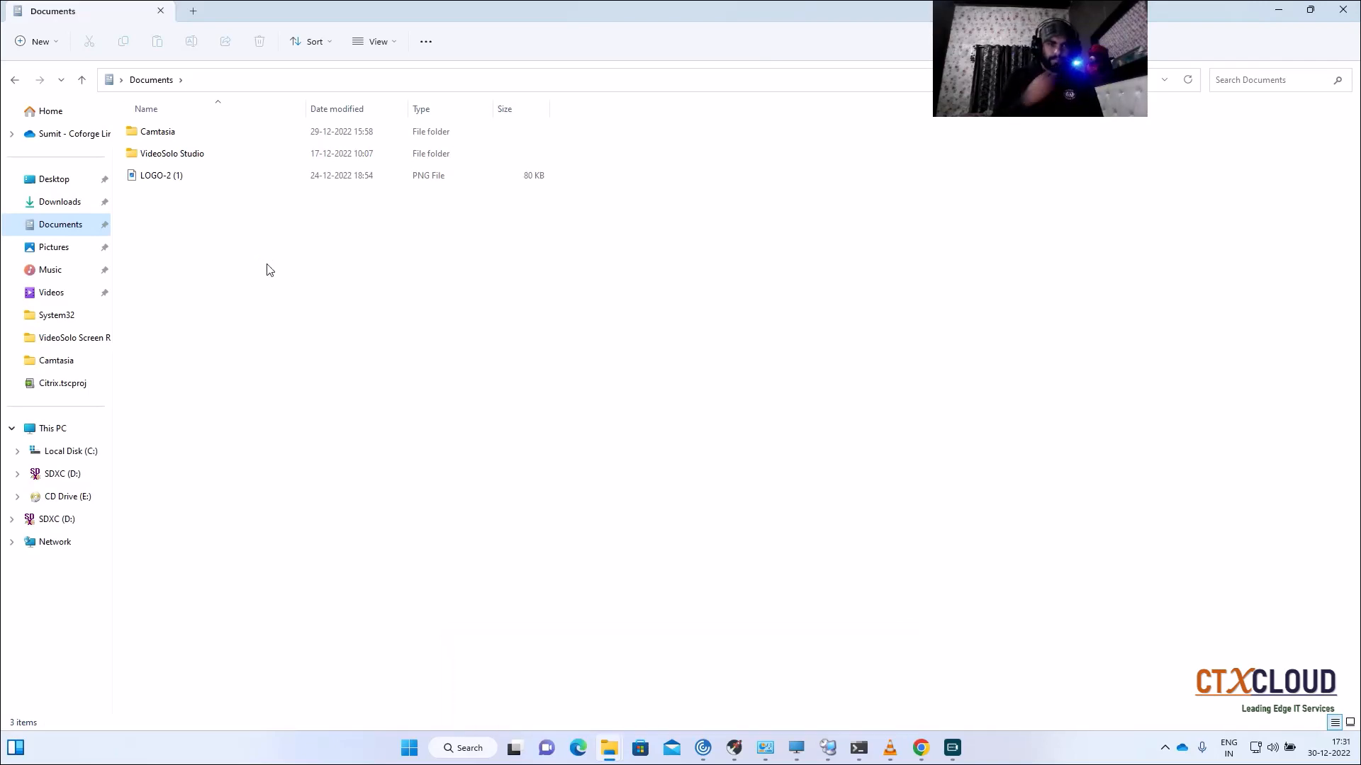
right_click(270, 270)
click(296, 285)
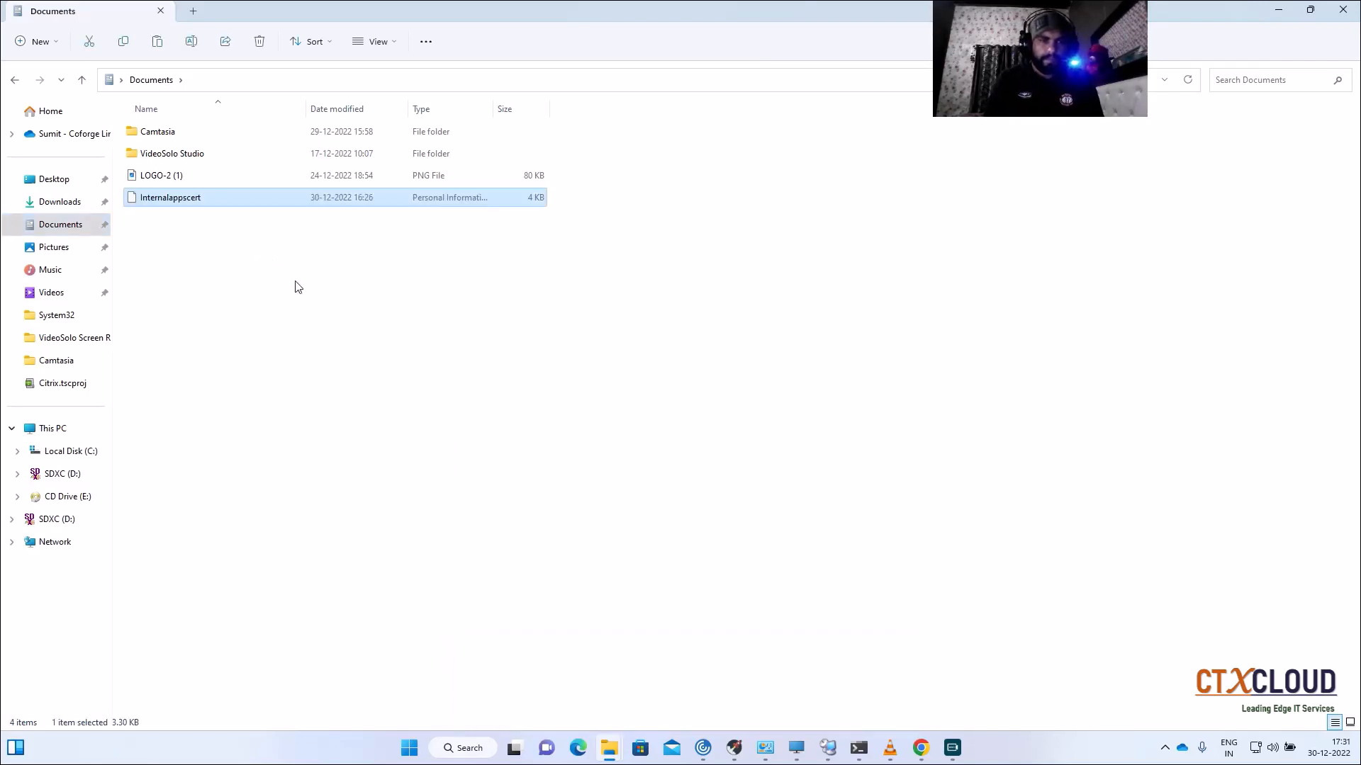
click(1280, 13)
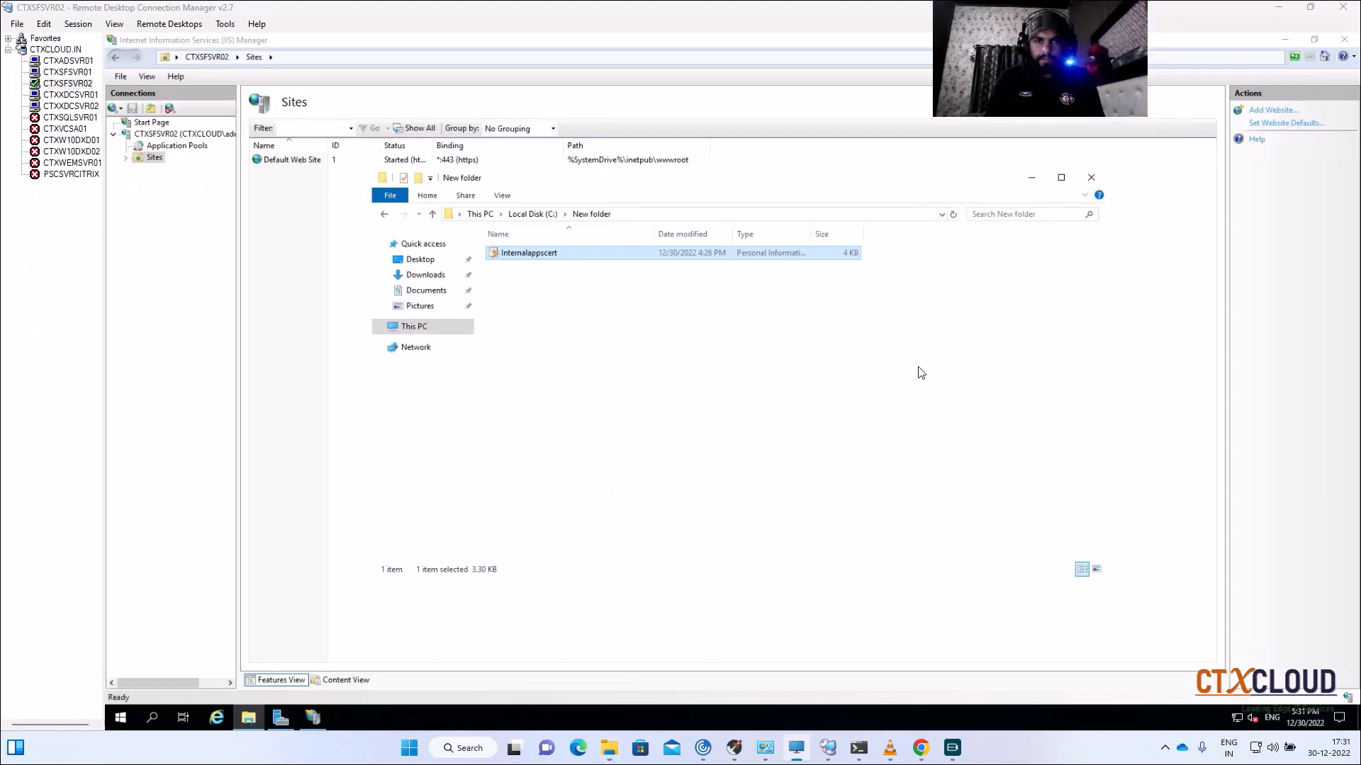
click(921, 747)
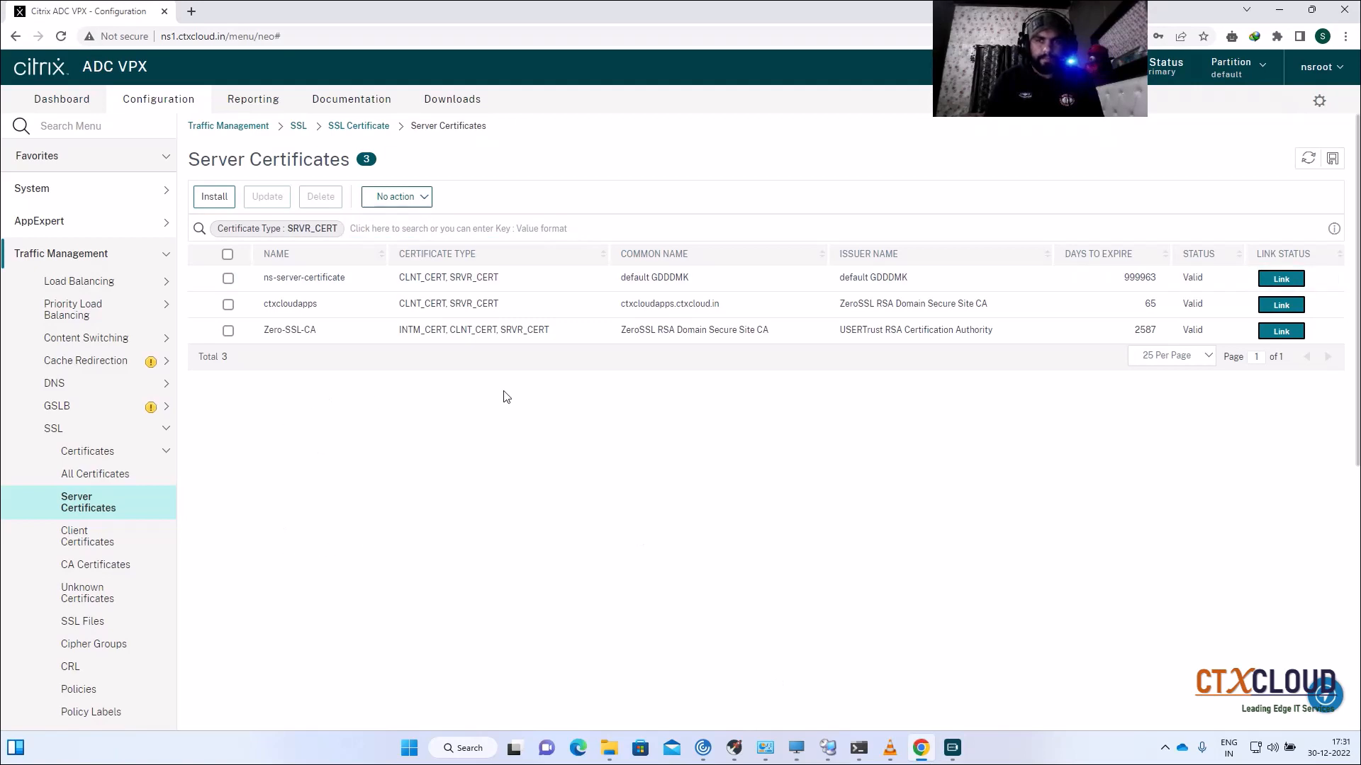
Step: Start a new server certificate install with Internalappscert.pfx uploaded as the certificate file
click(214, 196)
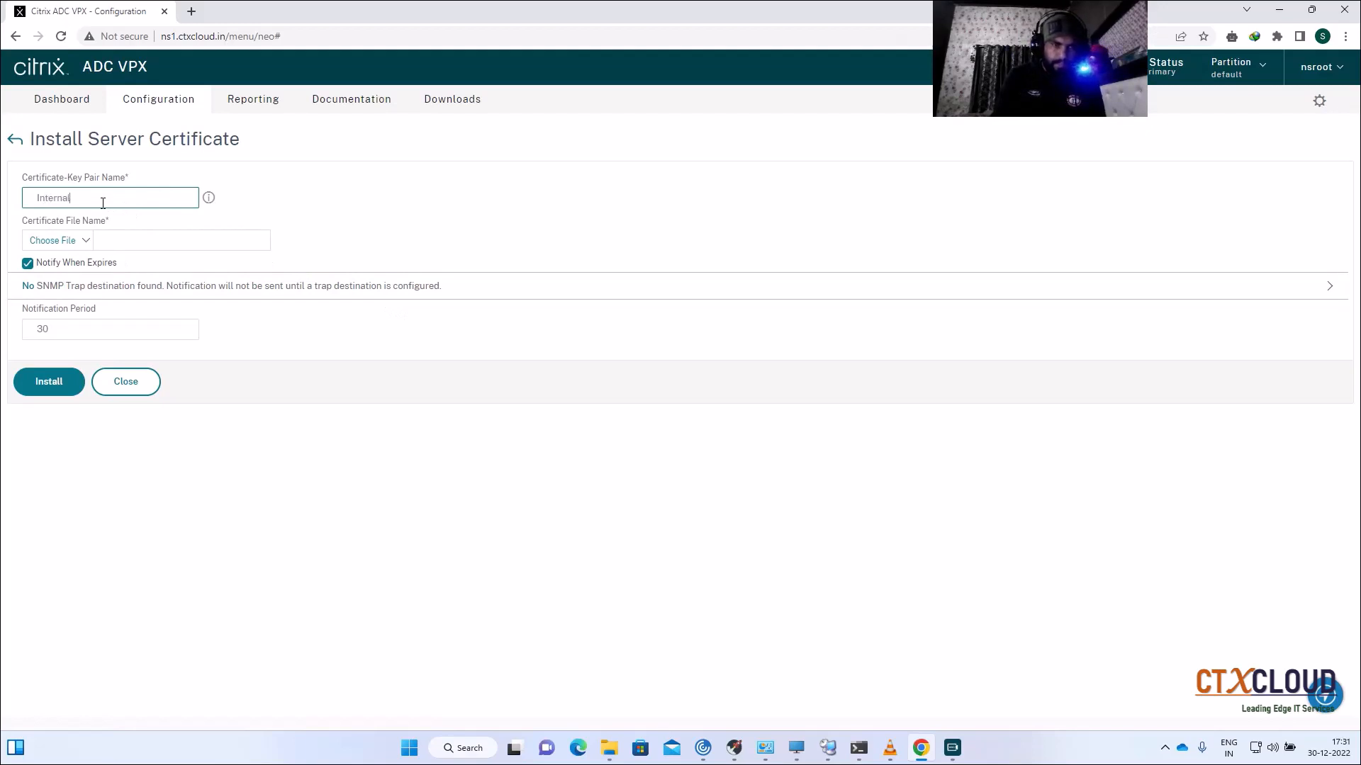
click(56, 240)
click(39, 258)
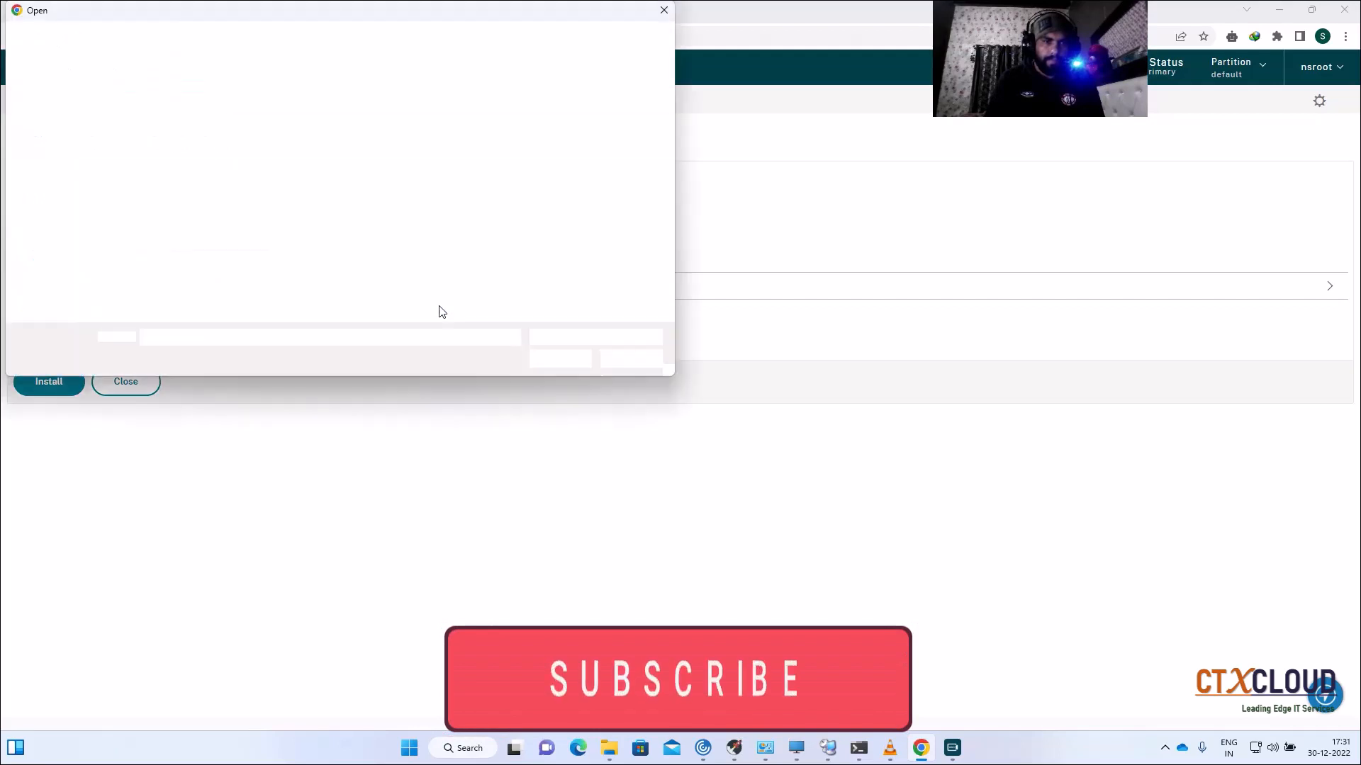
click(66, 183)
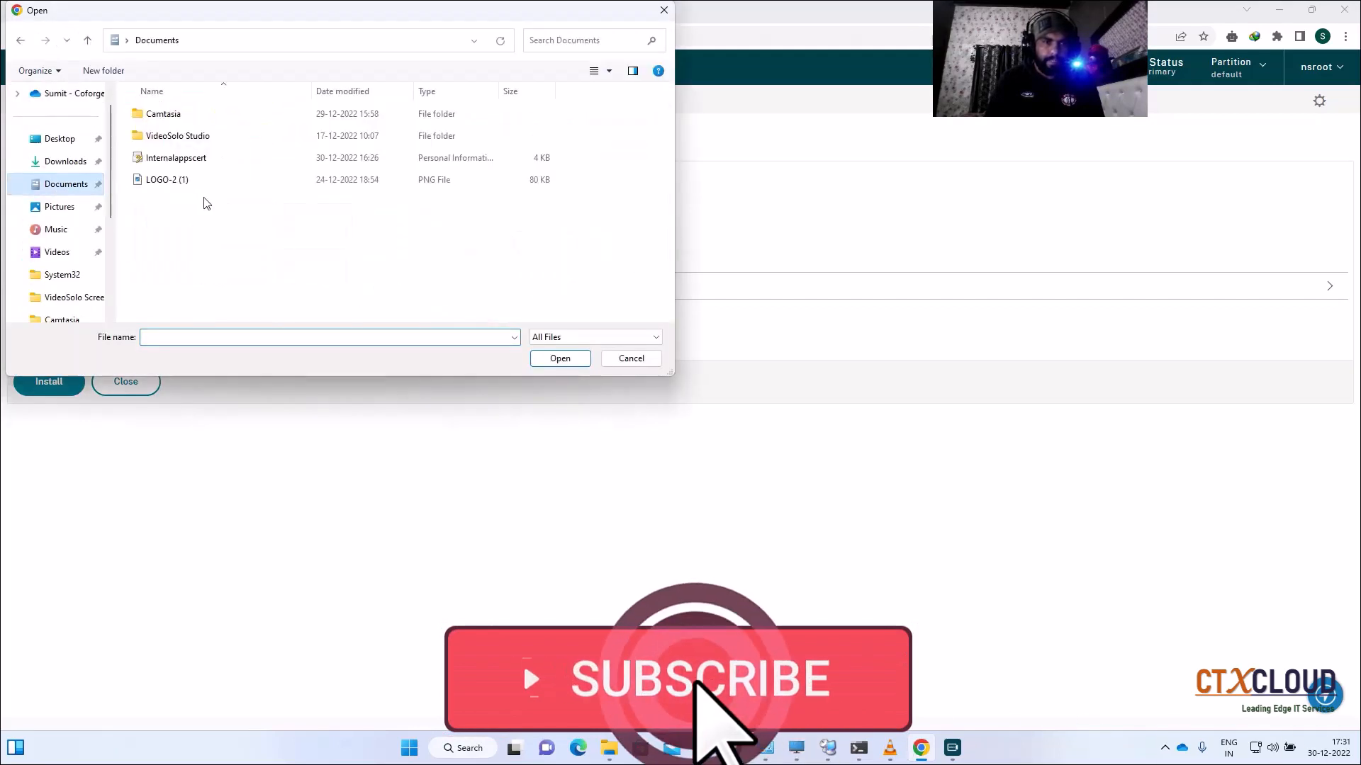
click(178, 158)
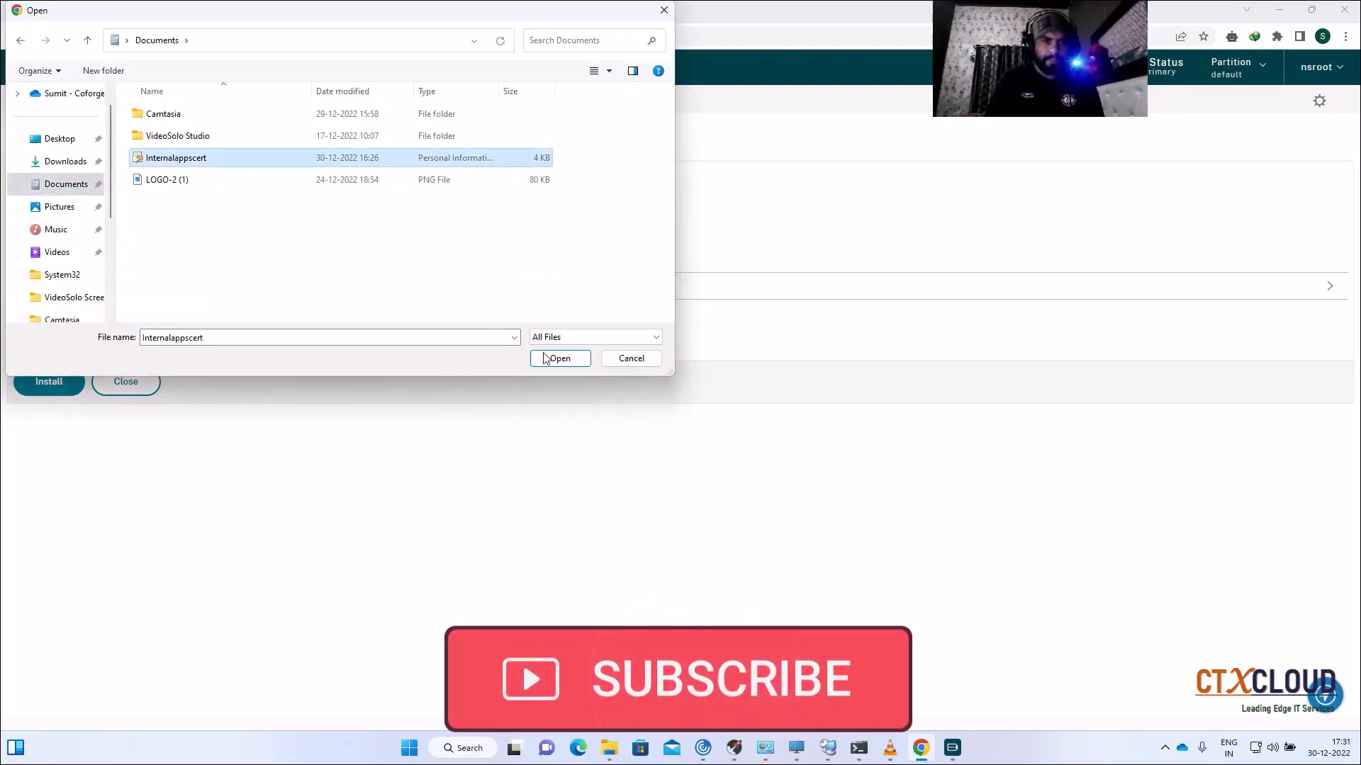
click(529, 357)
Step: Use Internalappscert.pfx as the key file, enter its password, and create the Internalapps pair
click(107, 325)
click(84, 284)
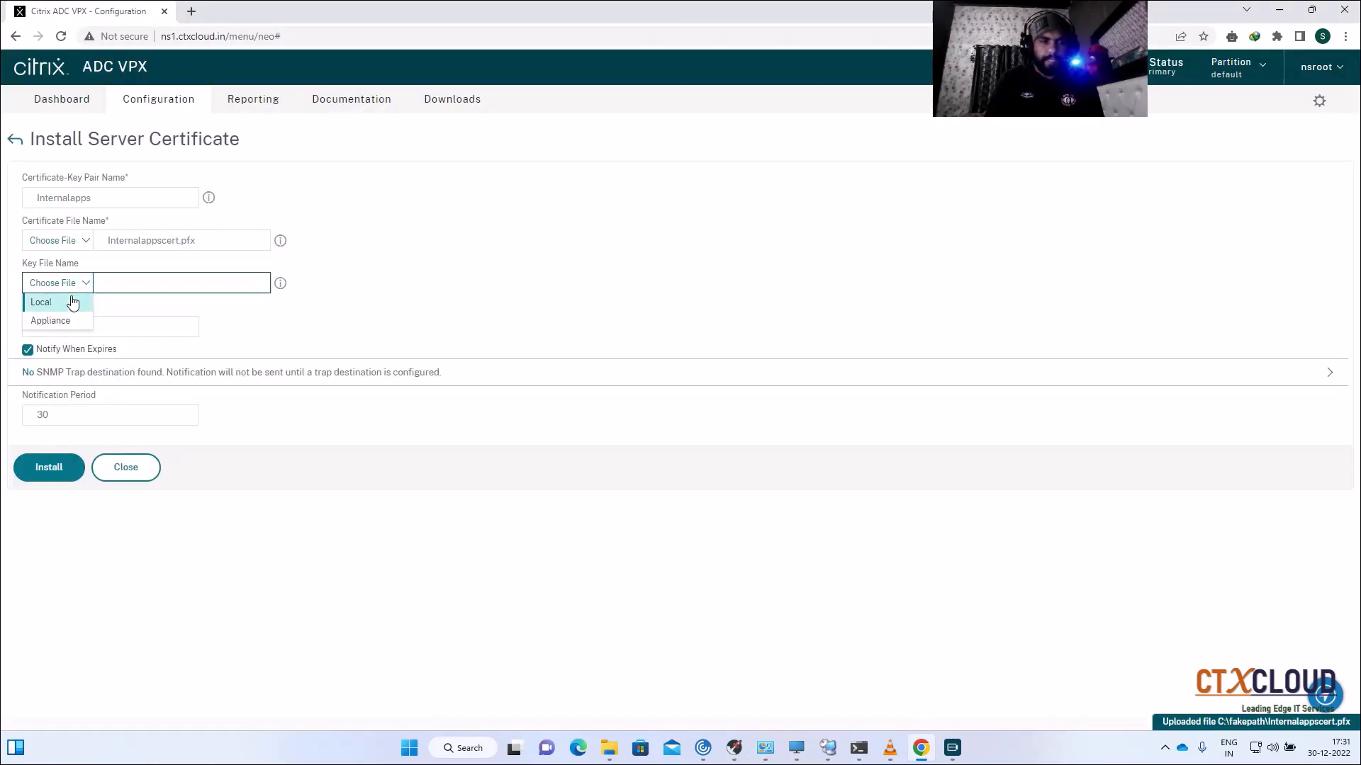
click(68, 304)
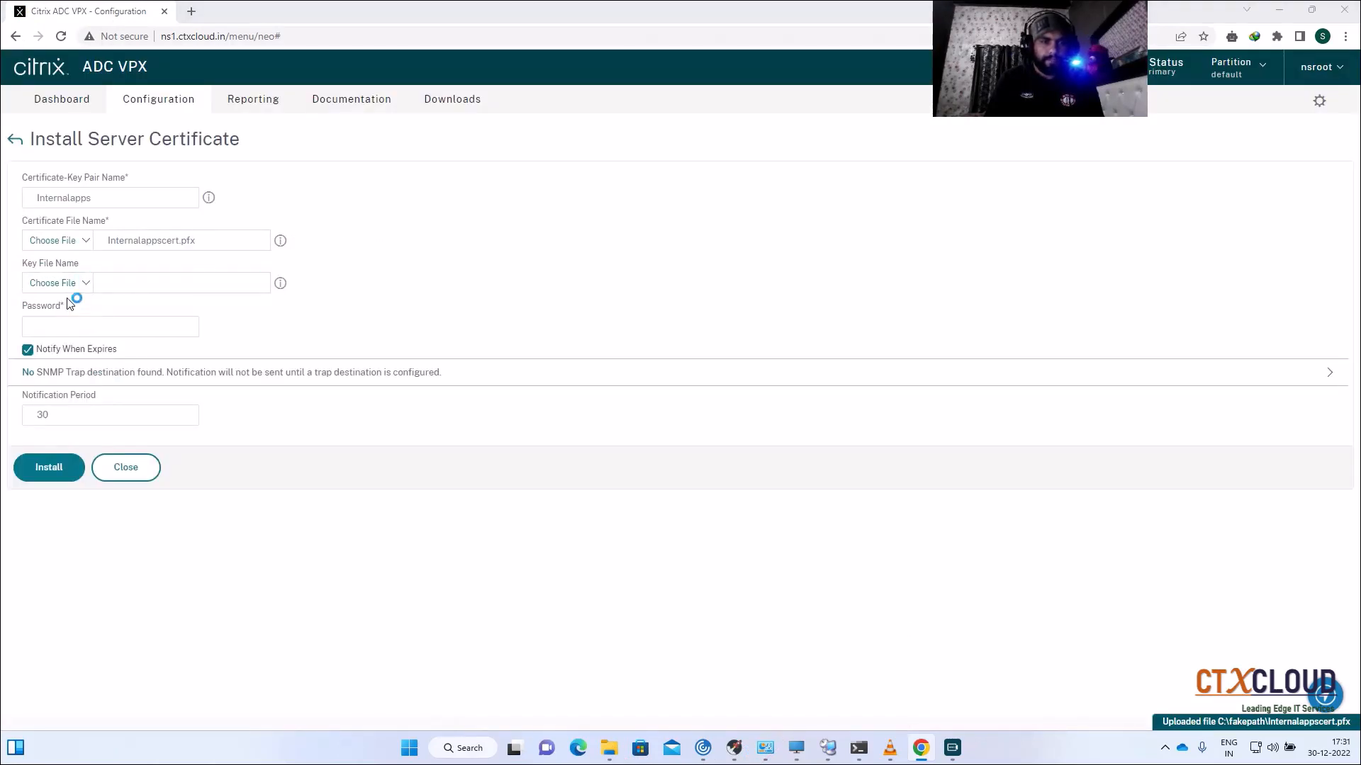
click(163, 165)
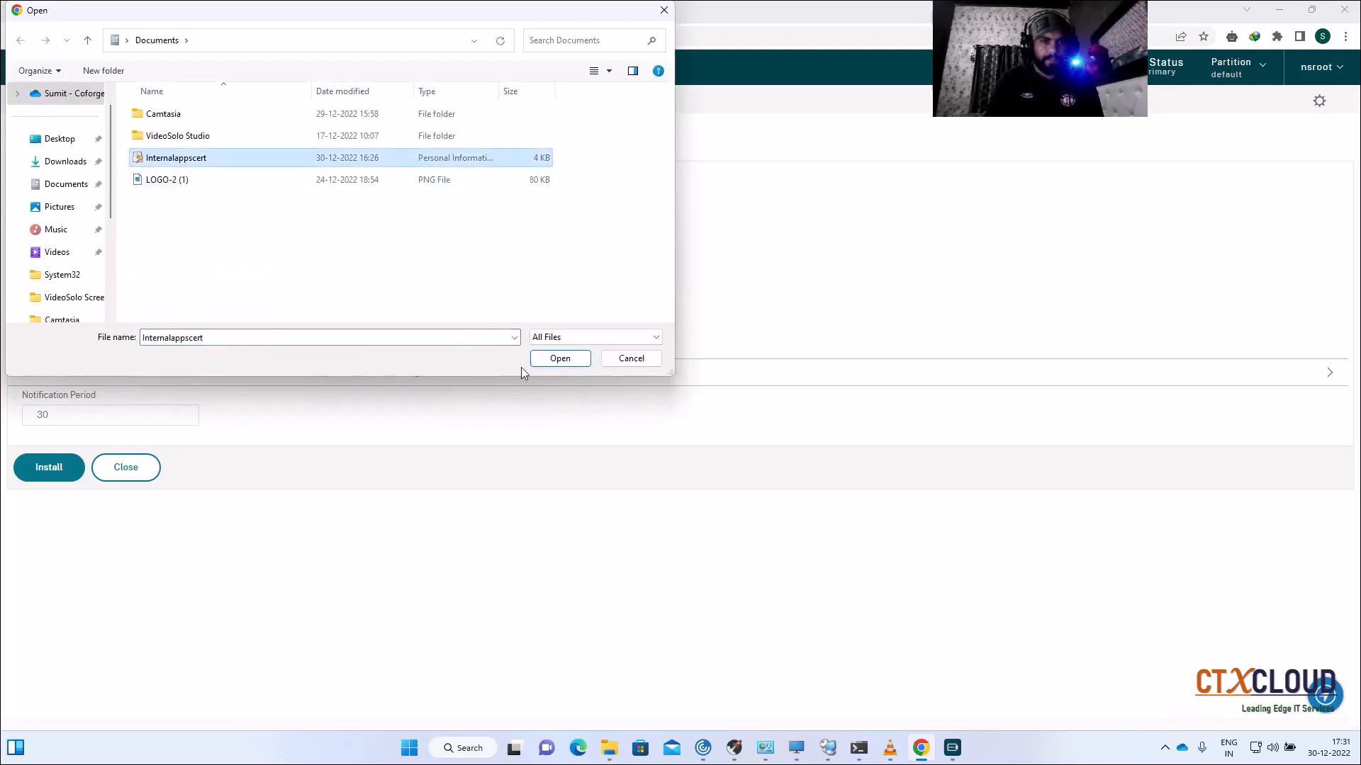
click(560, 359)
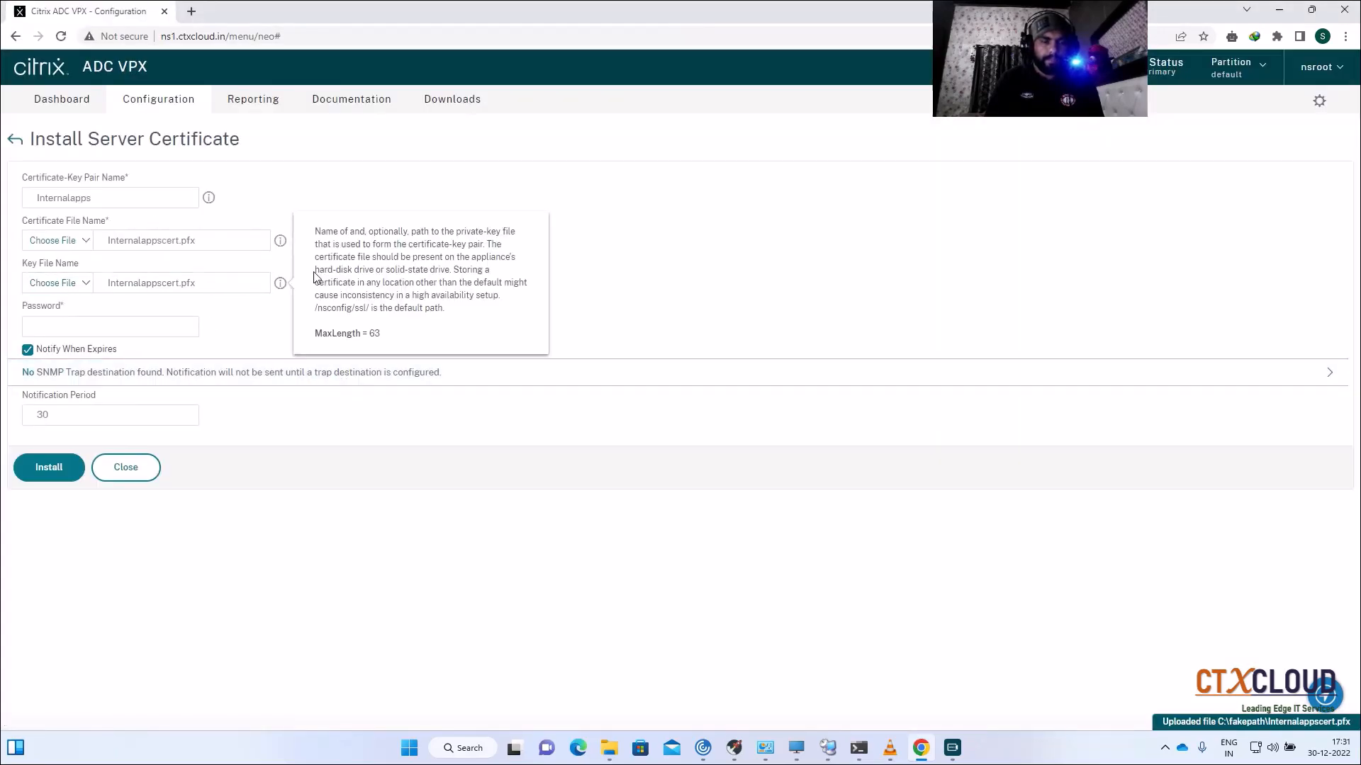
click(164, 326)
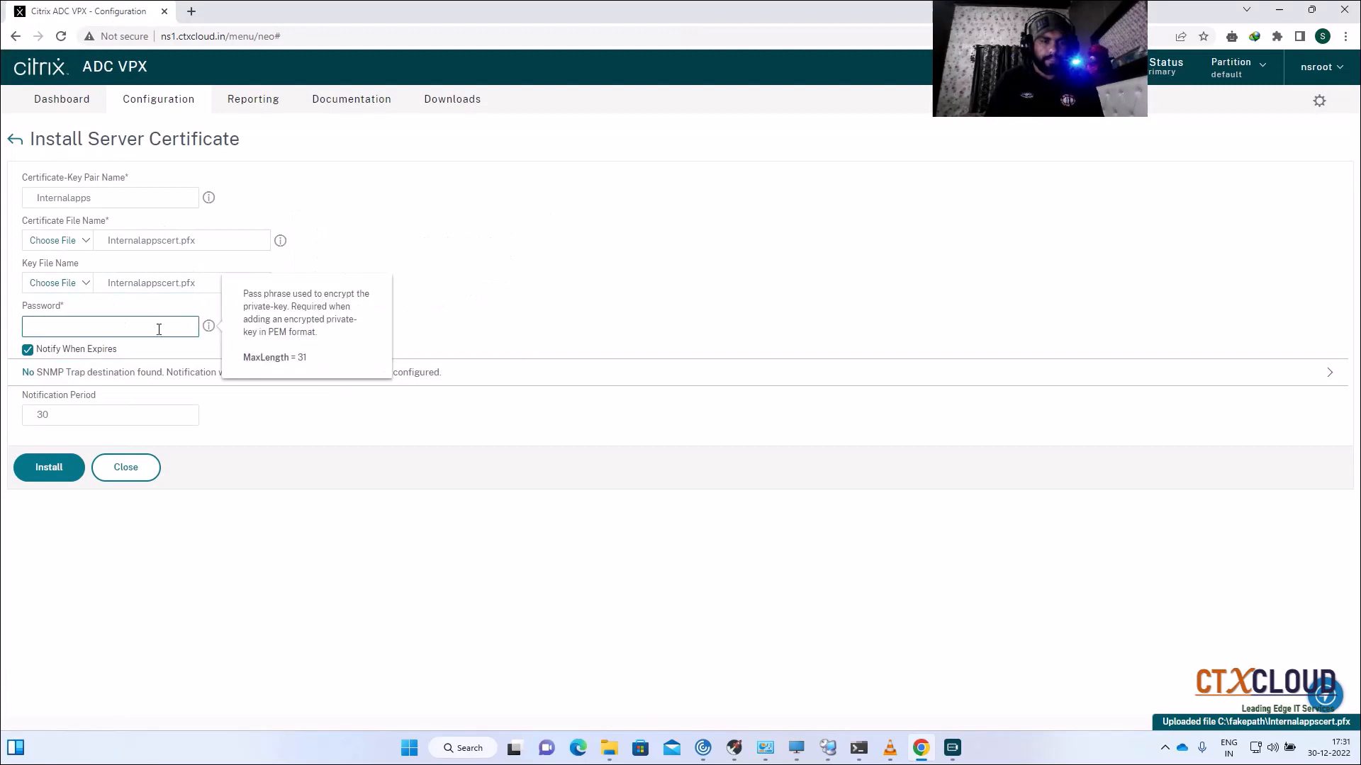
text(•••••••••)
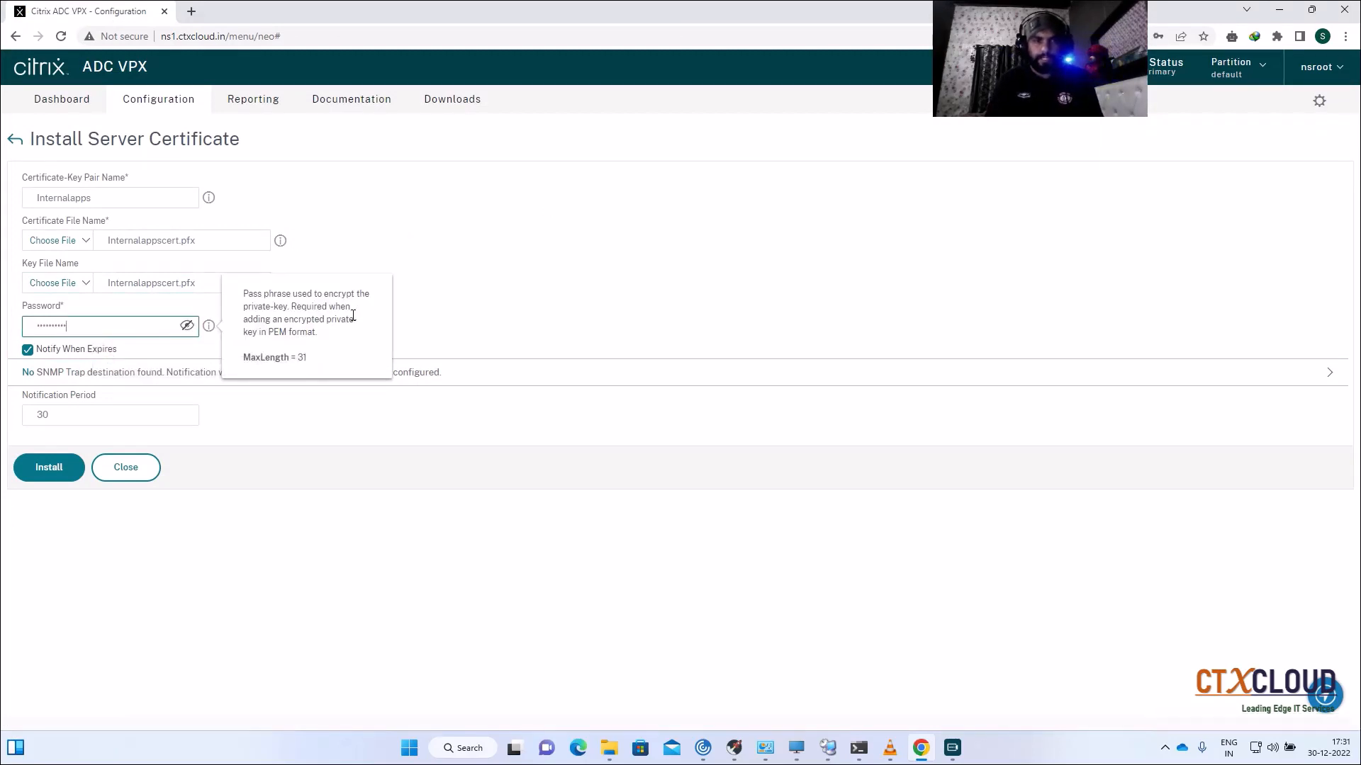
key(Return)
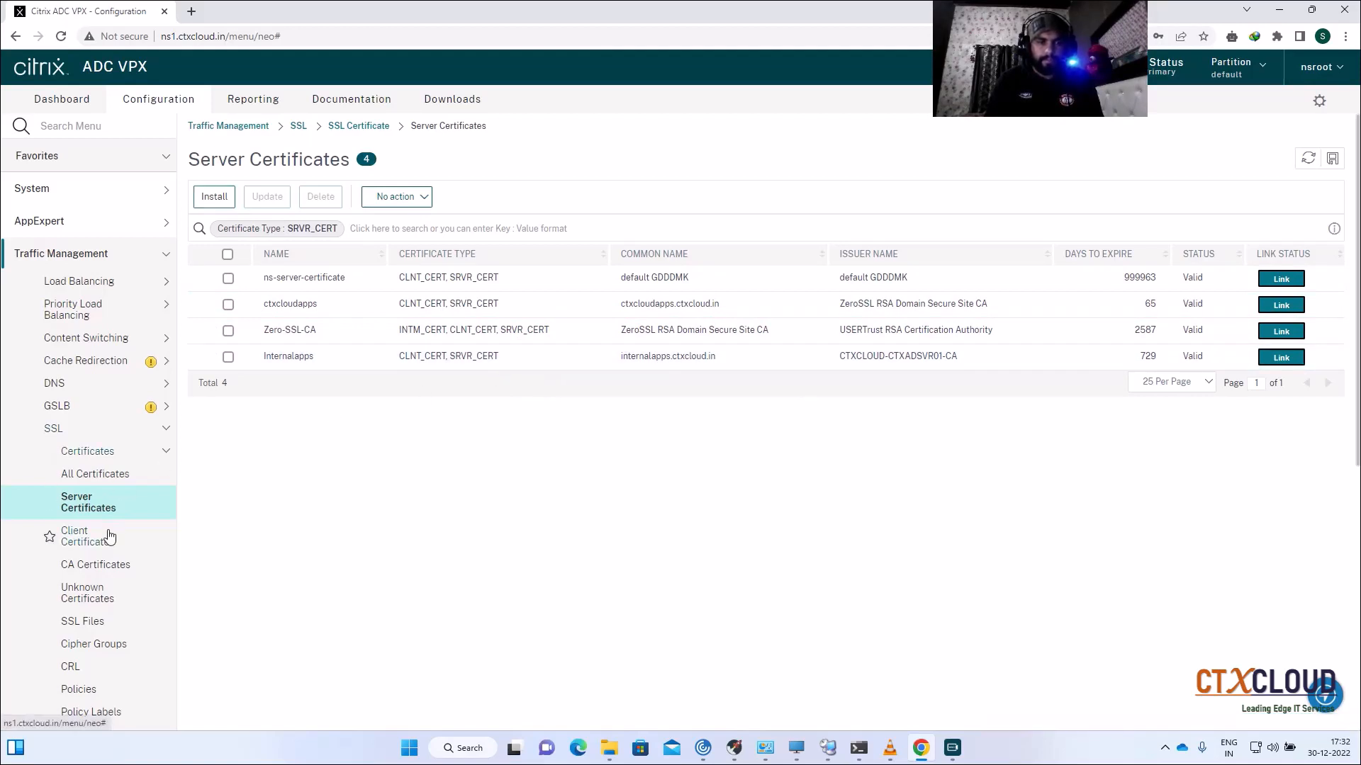
Step: Look through the Client, CA and Unknown certificate lists
click(87, 536)
click(113, 566)
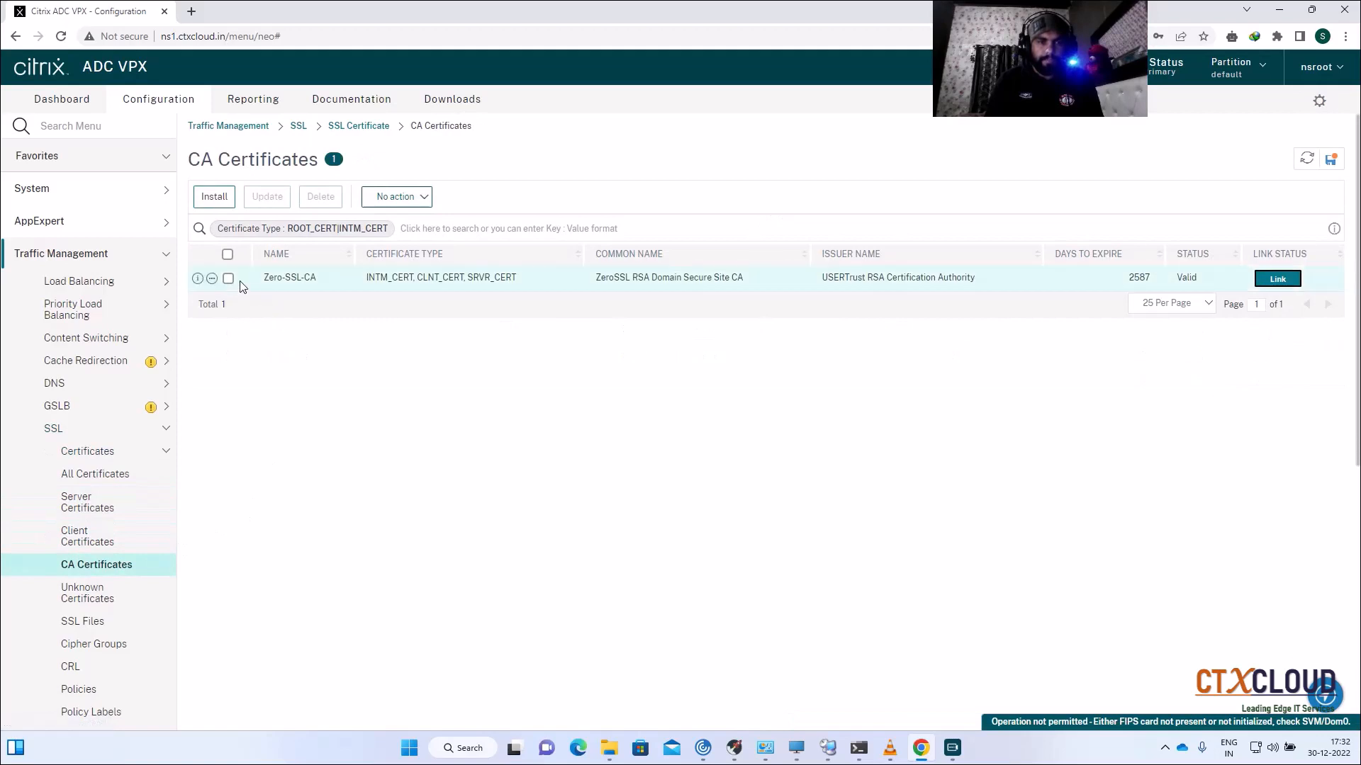
click(104, 528)
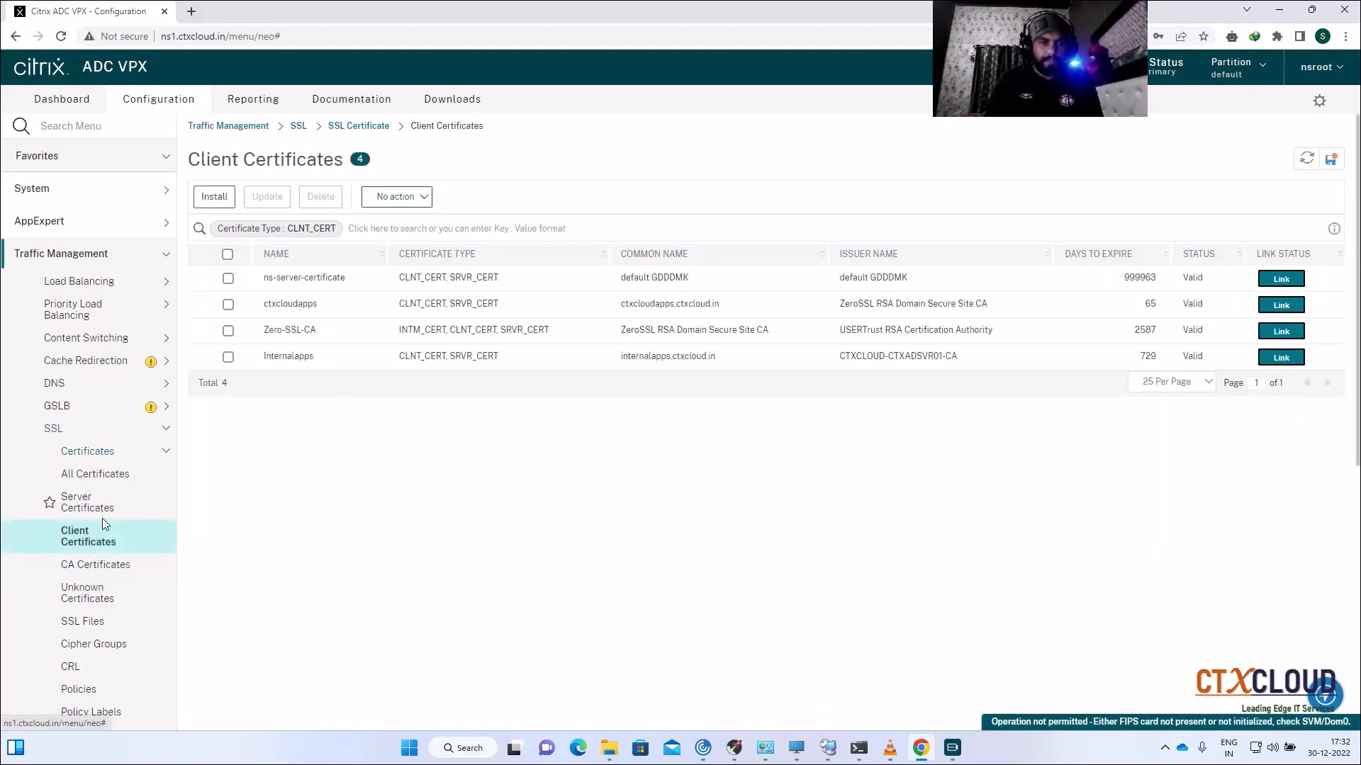
click(108, 511)
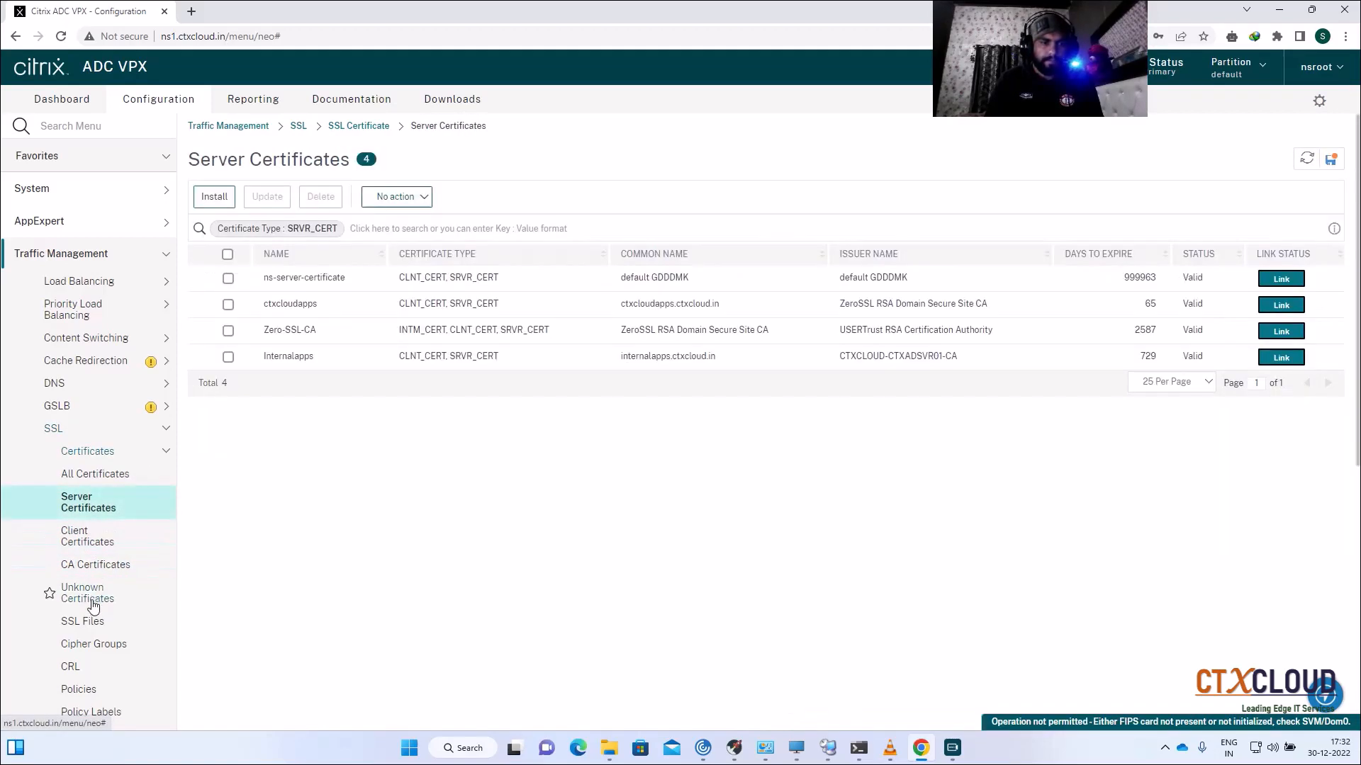
click(93, 607)
click(102, 566)
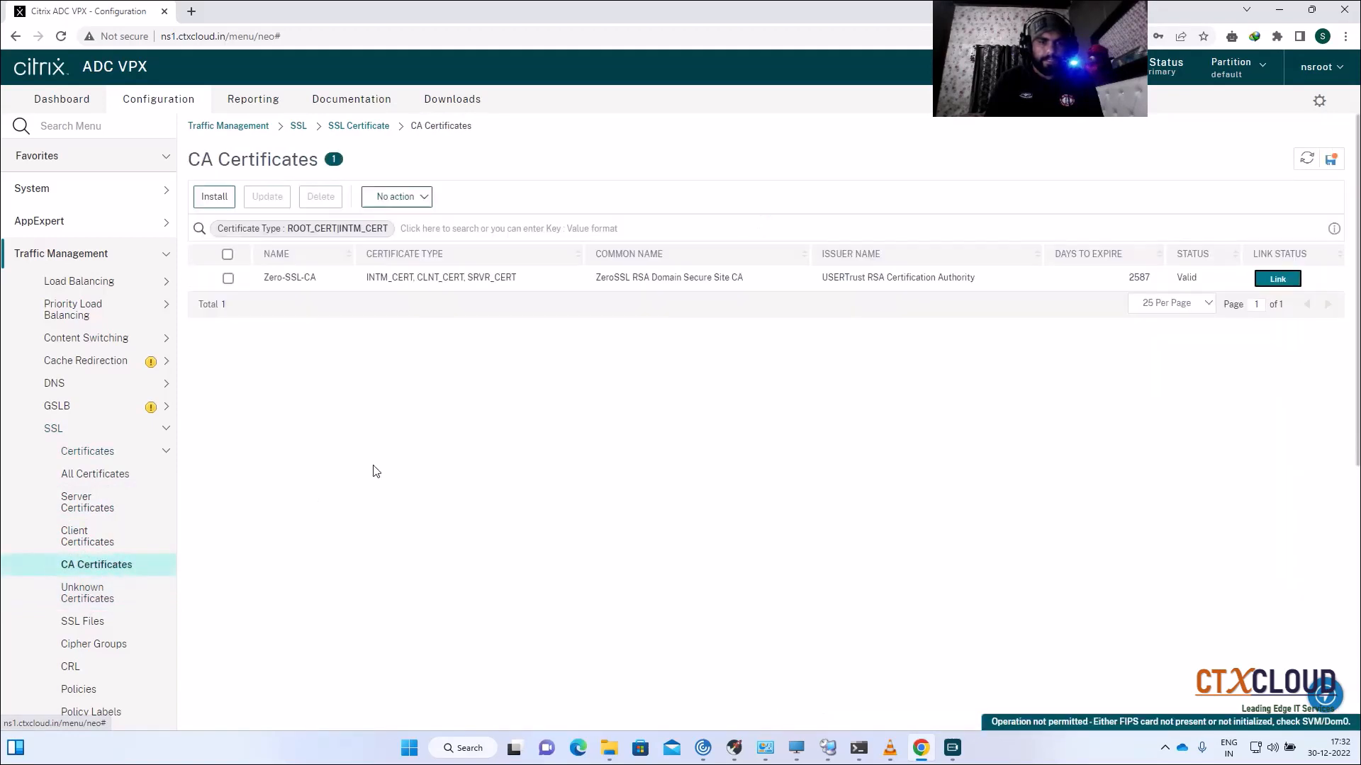
Step: Save the running configuration and return to Server Certificates, now listing Internalapps
click(1329, 170)
click(769, 435)
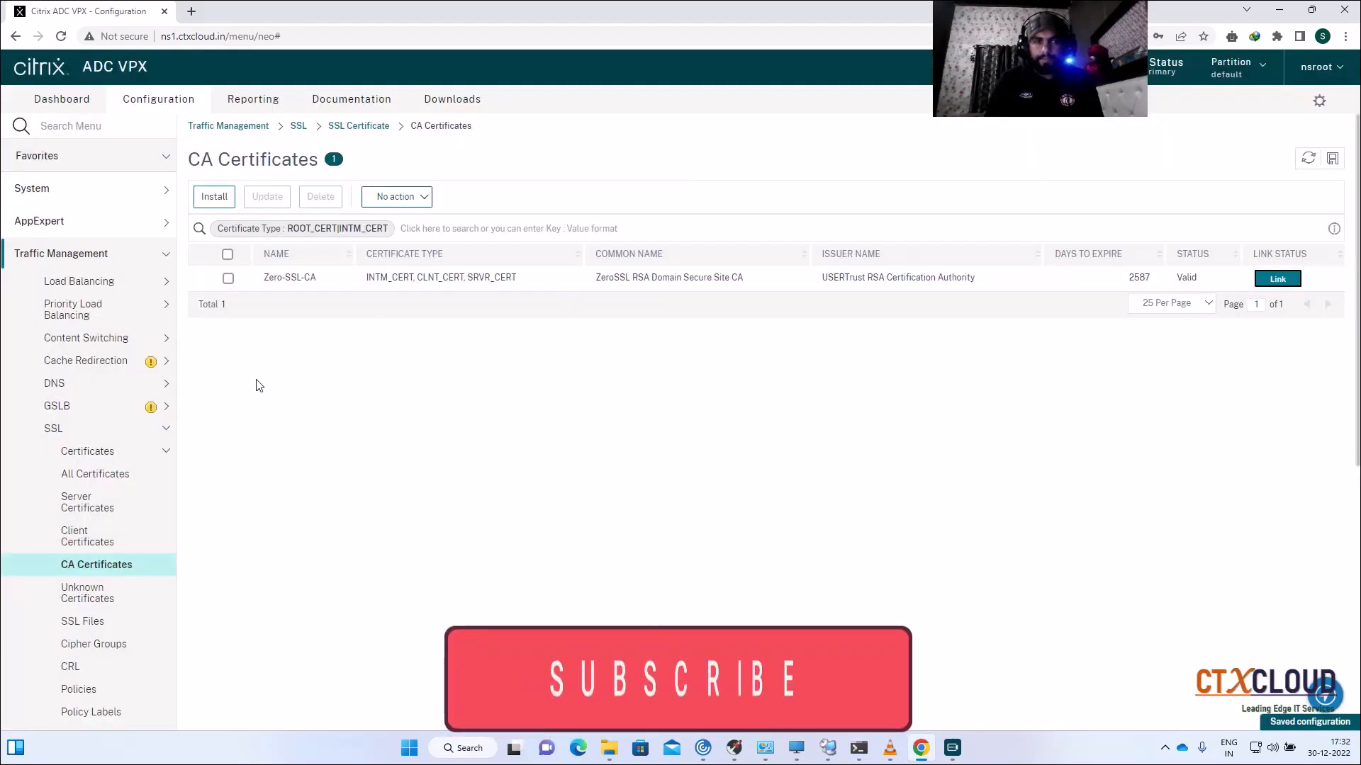
click(83, 505)
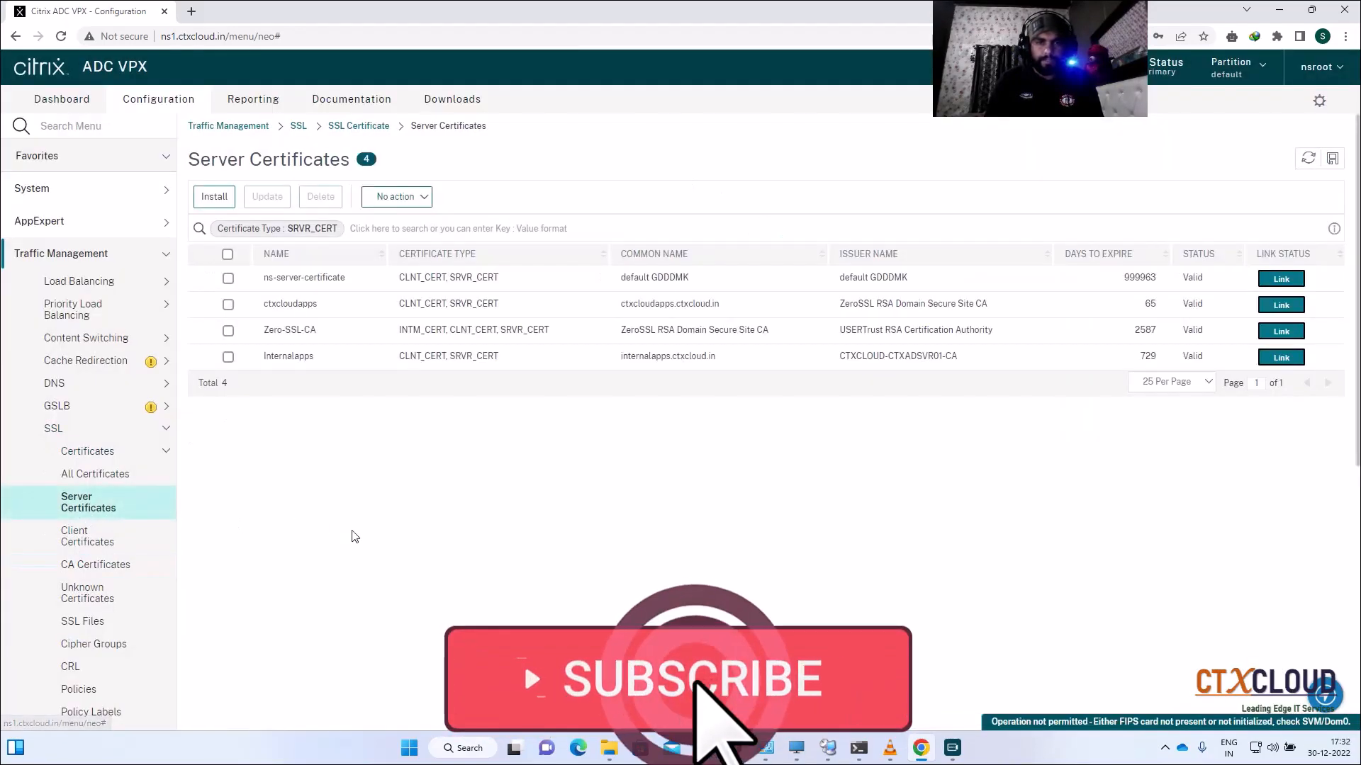
Step: Open the ctxad Certificate Services site in a new tab and sign in
click(191, 11)
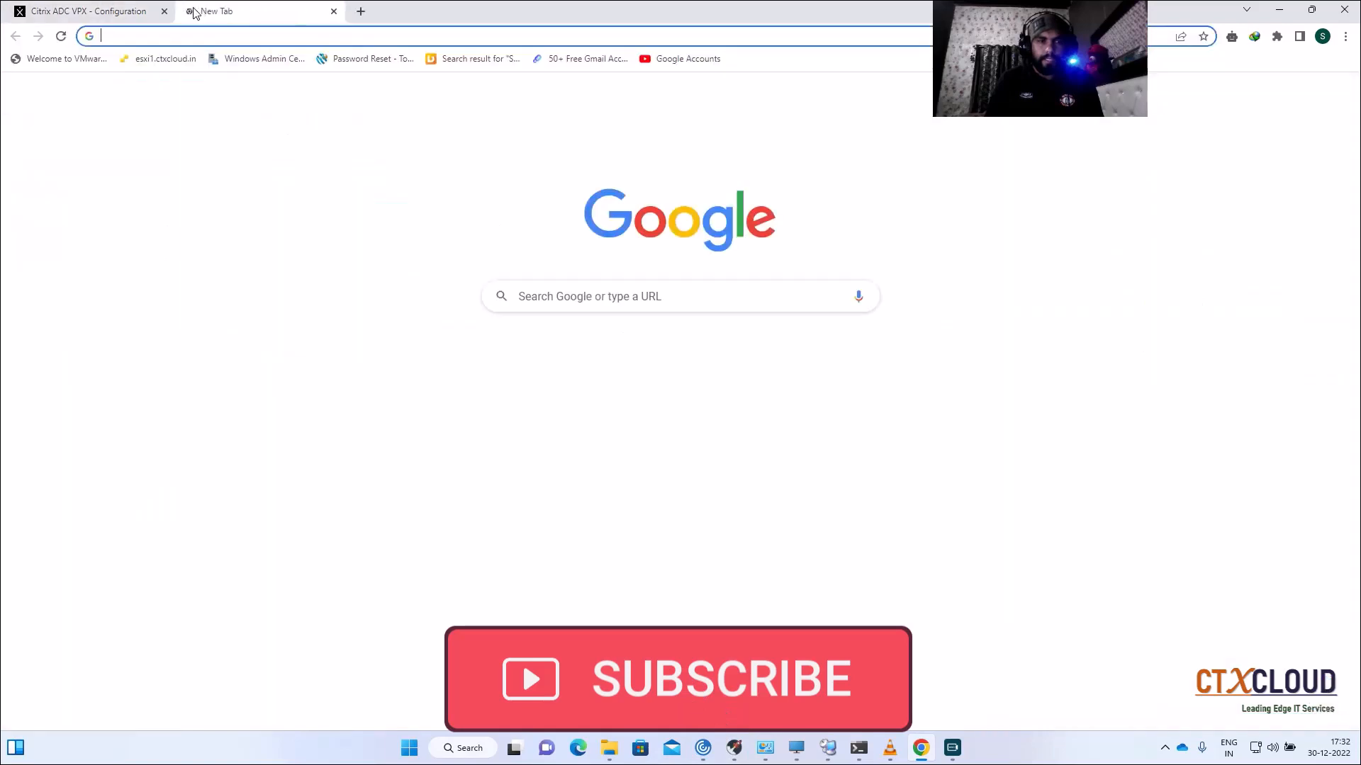
click(170, 34)
text(ht)
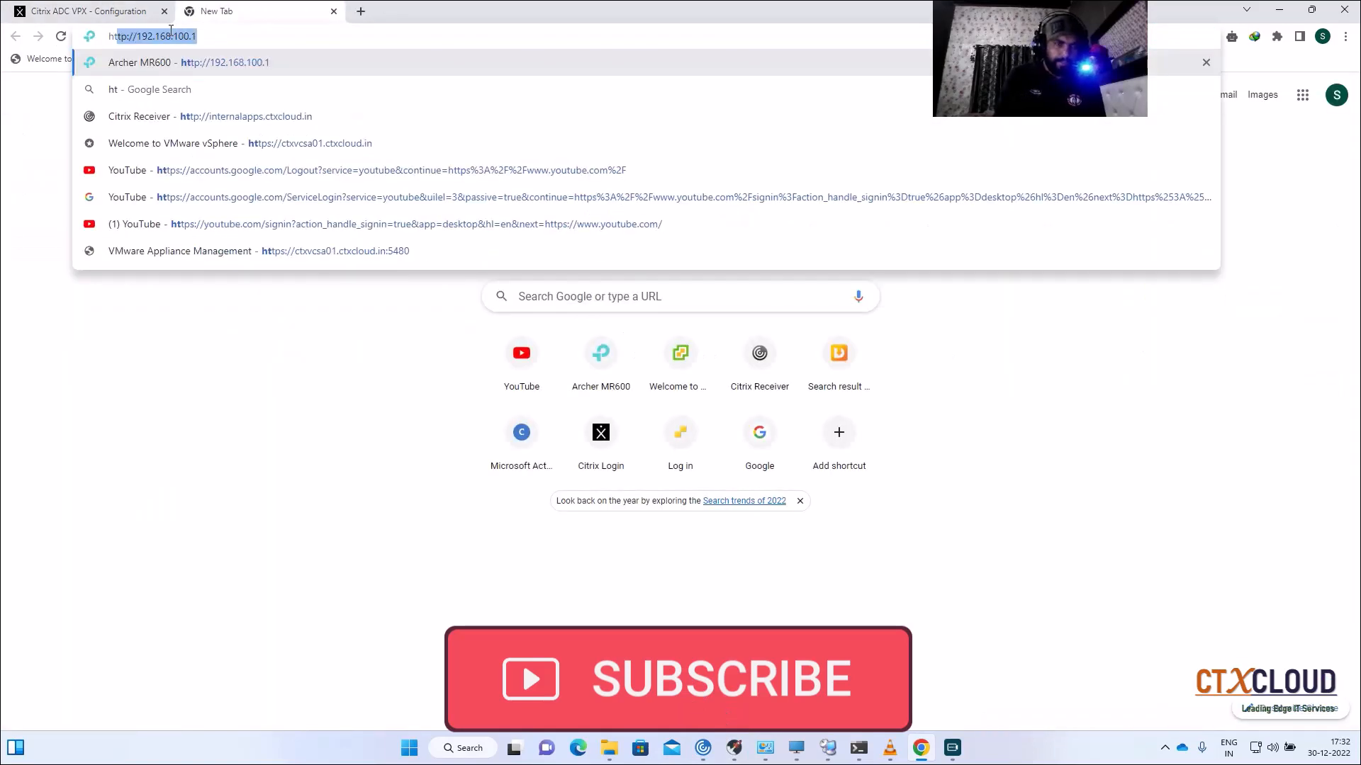
text(tps://)
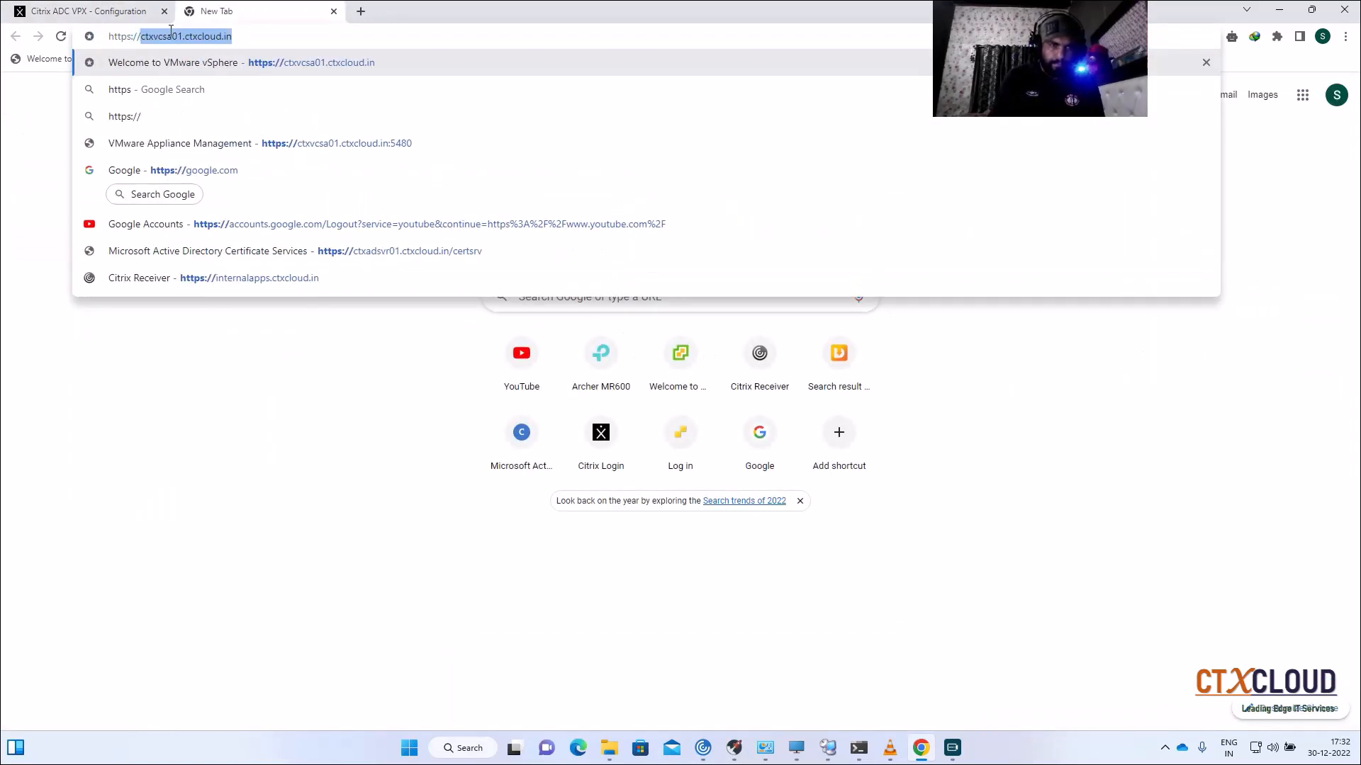
text(ctx)
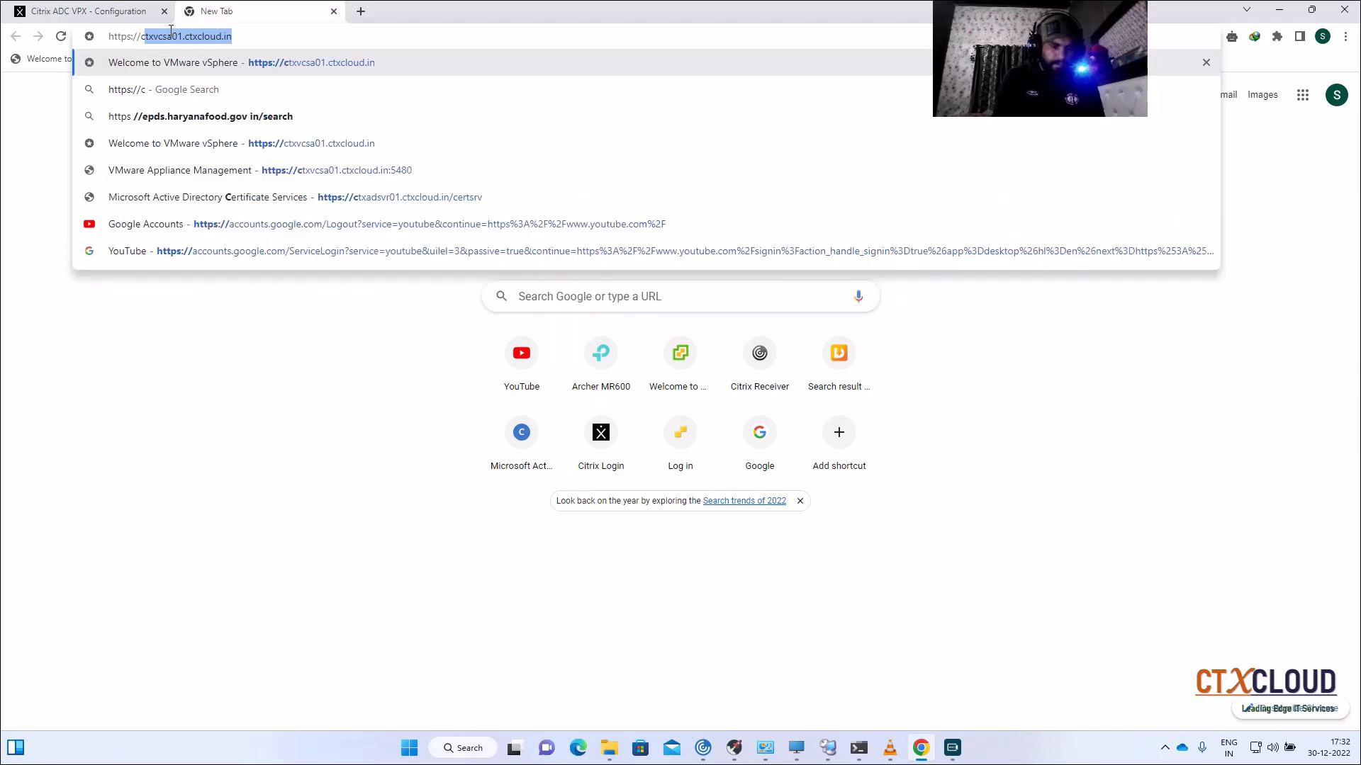
text(adsvr)
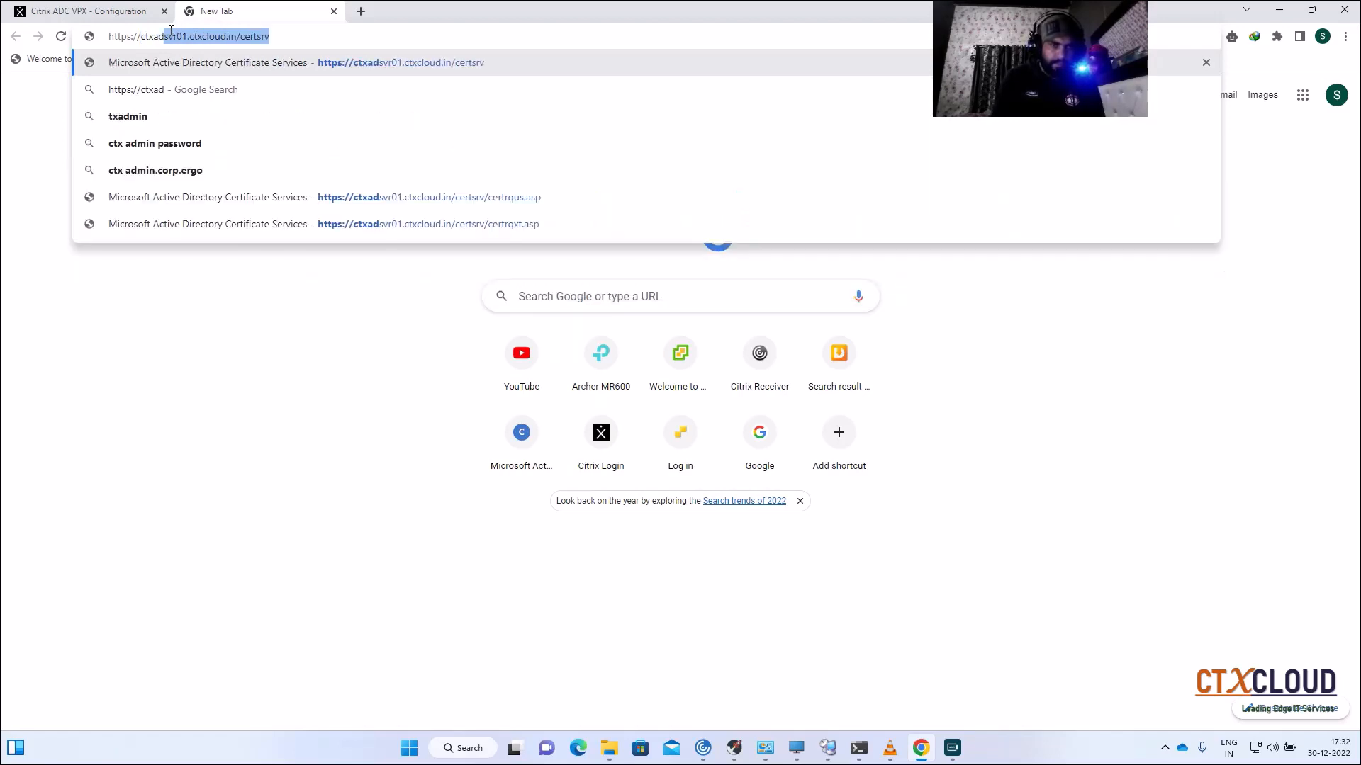
key(Right)
key(Return)
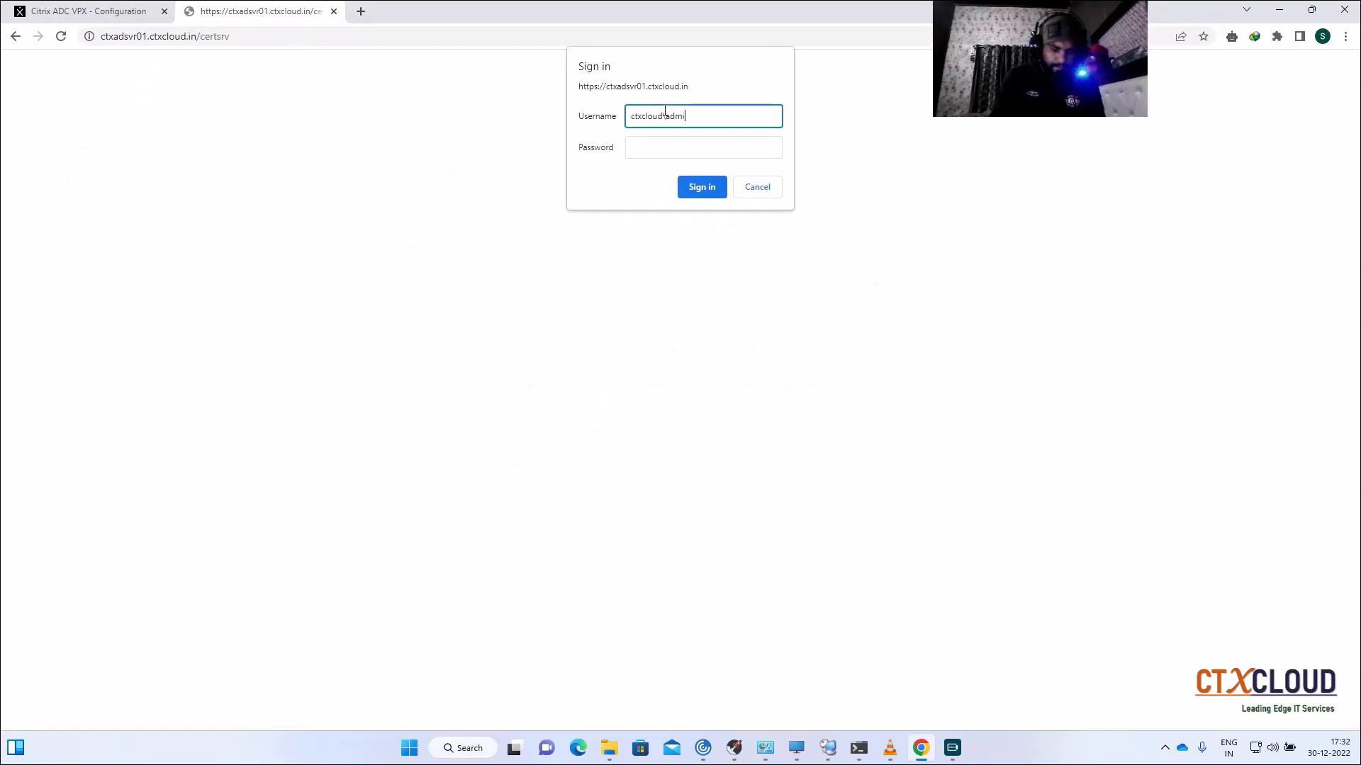
key(Tab)
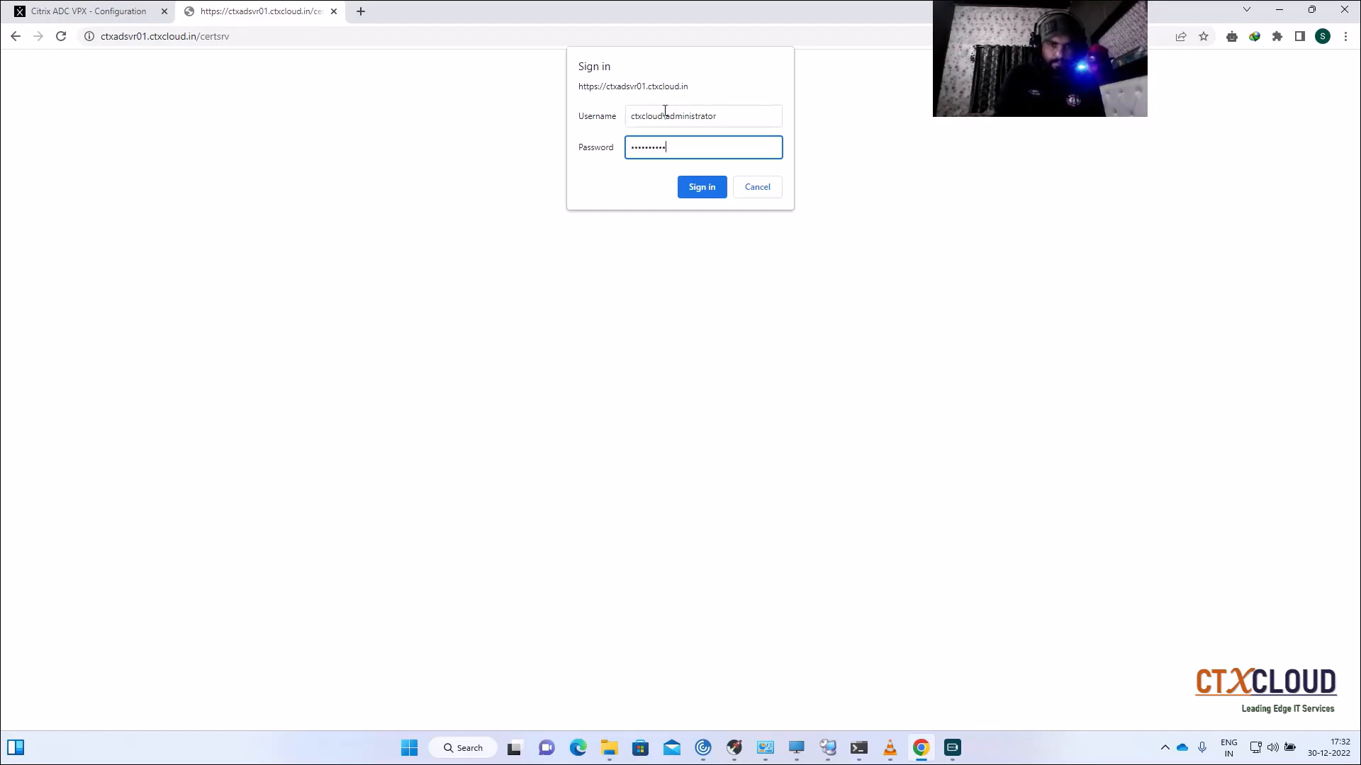
key(Return)
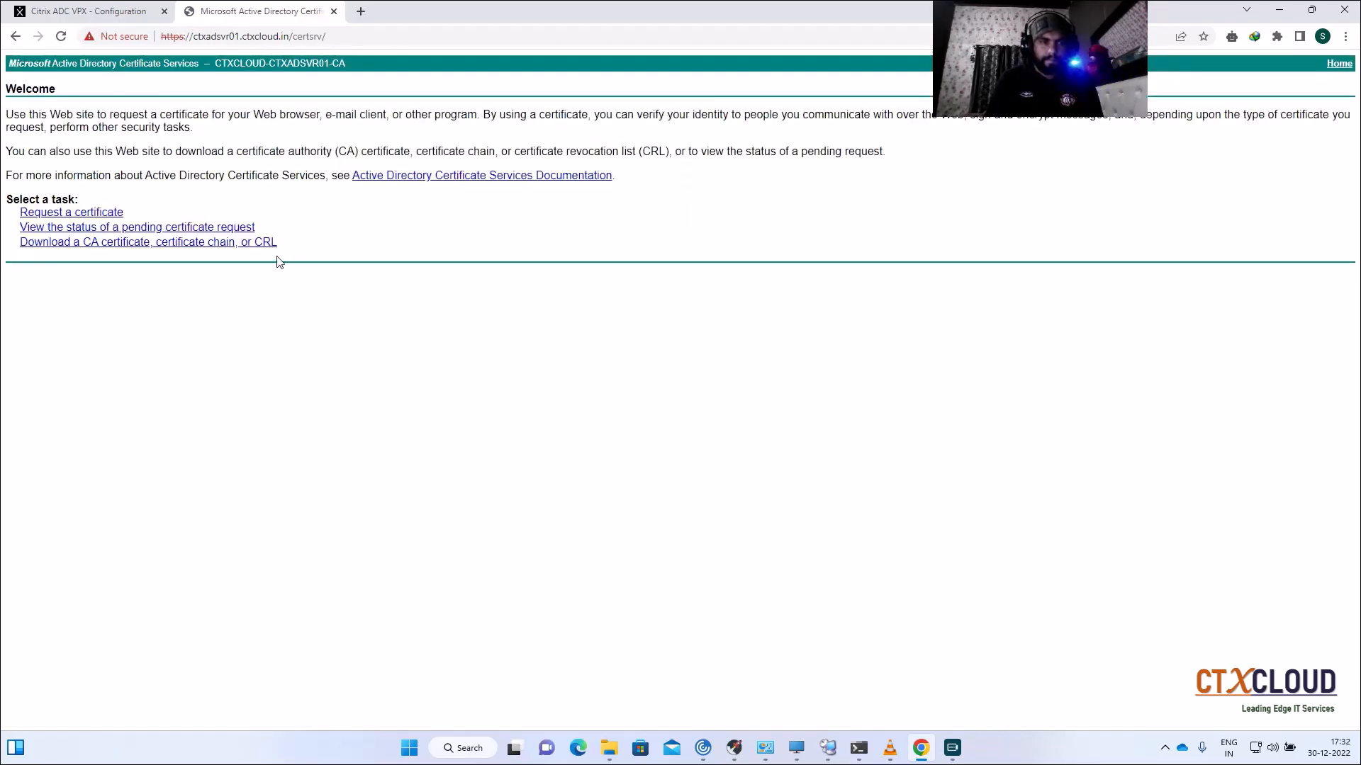
Step: Download the CTXCLOUD-CTXADSVR01-CA certificate as certnew.cer and open its download options
click(117, 243)
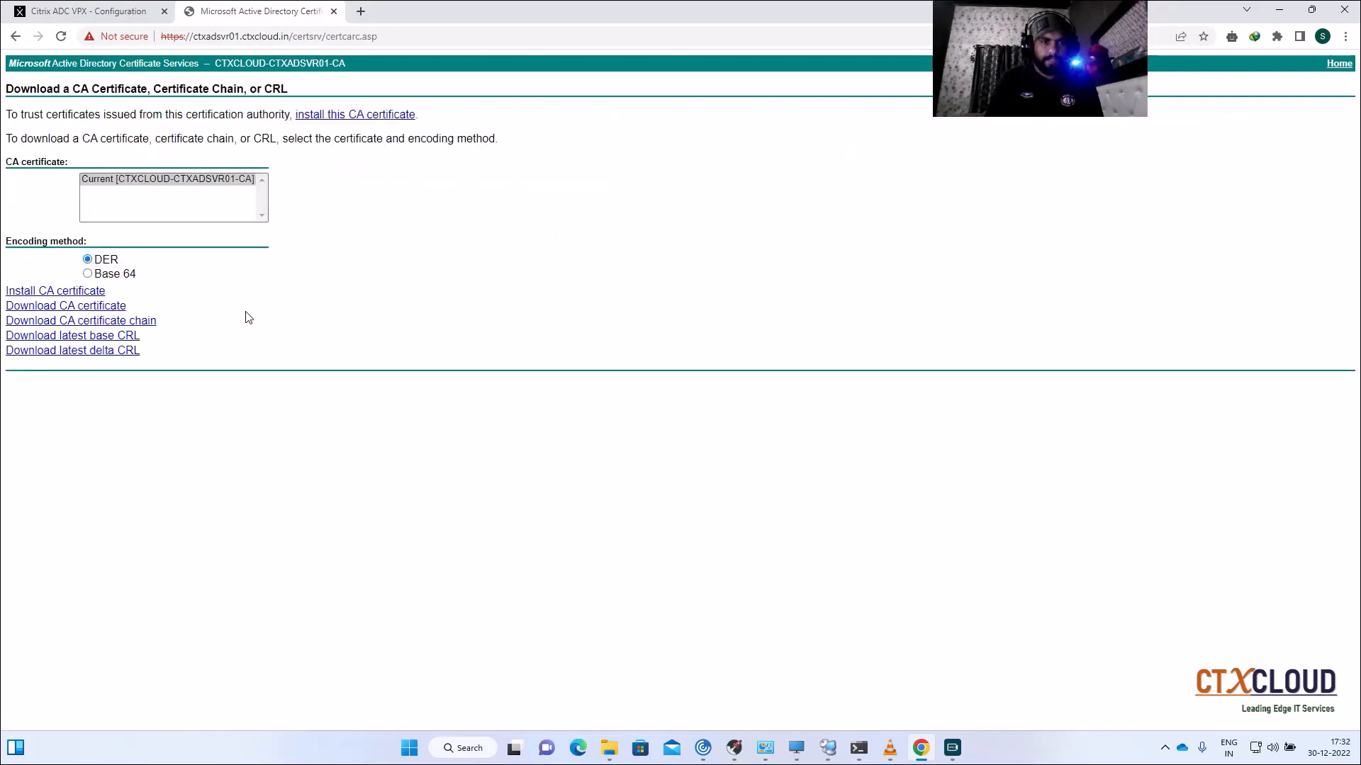
click(72, 311)
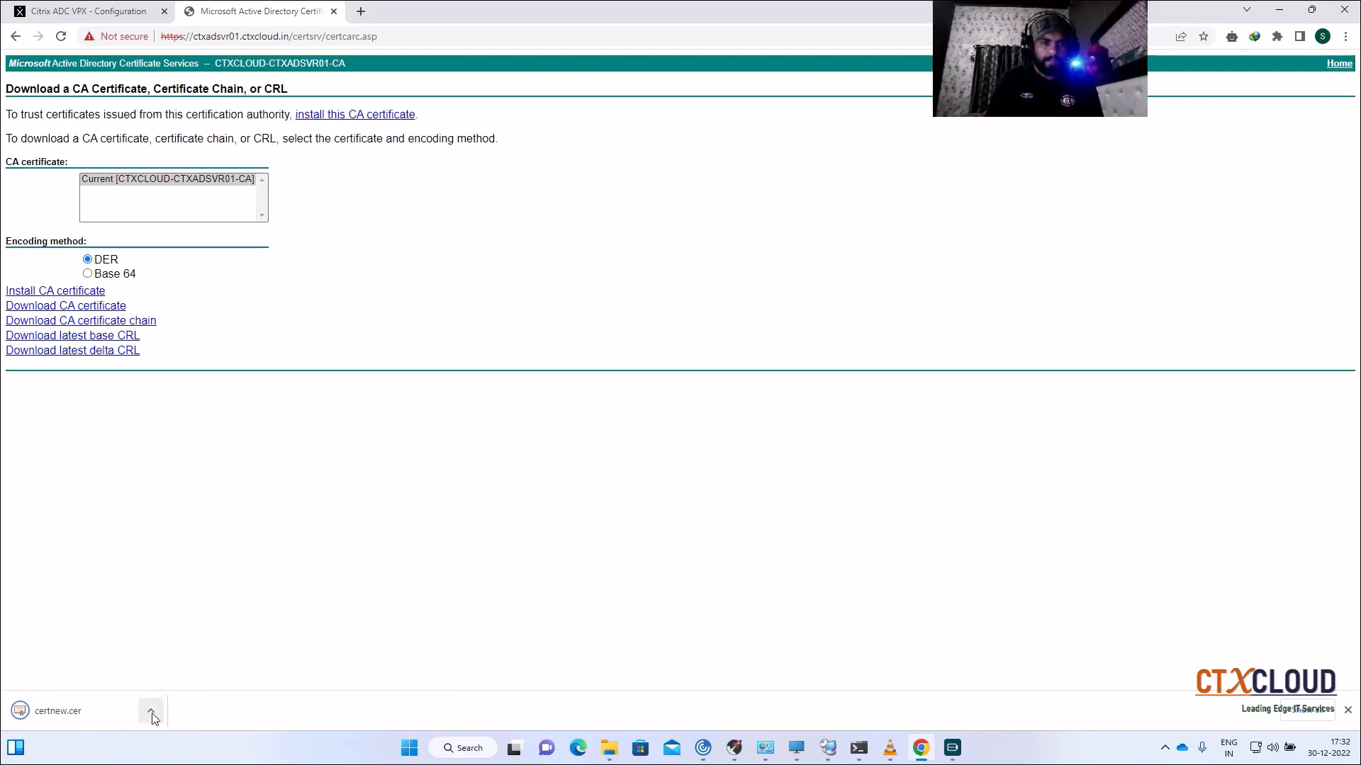
click(151, 710)
Step: Rename the downloaded certnew certificate to RootCA in the Downloads folder
click(204, 658)
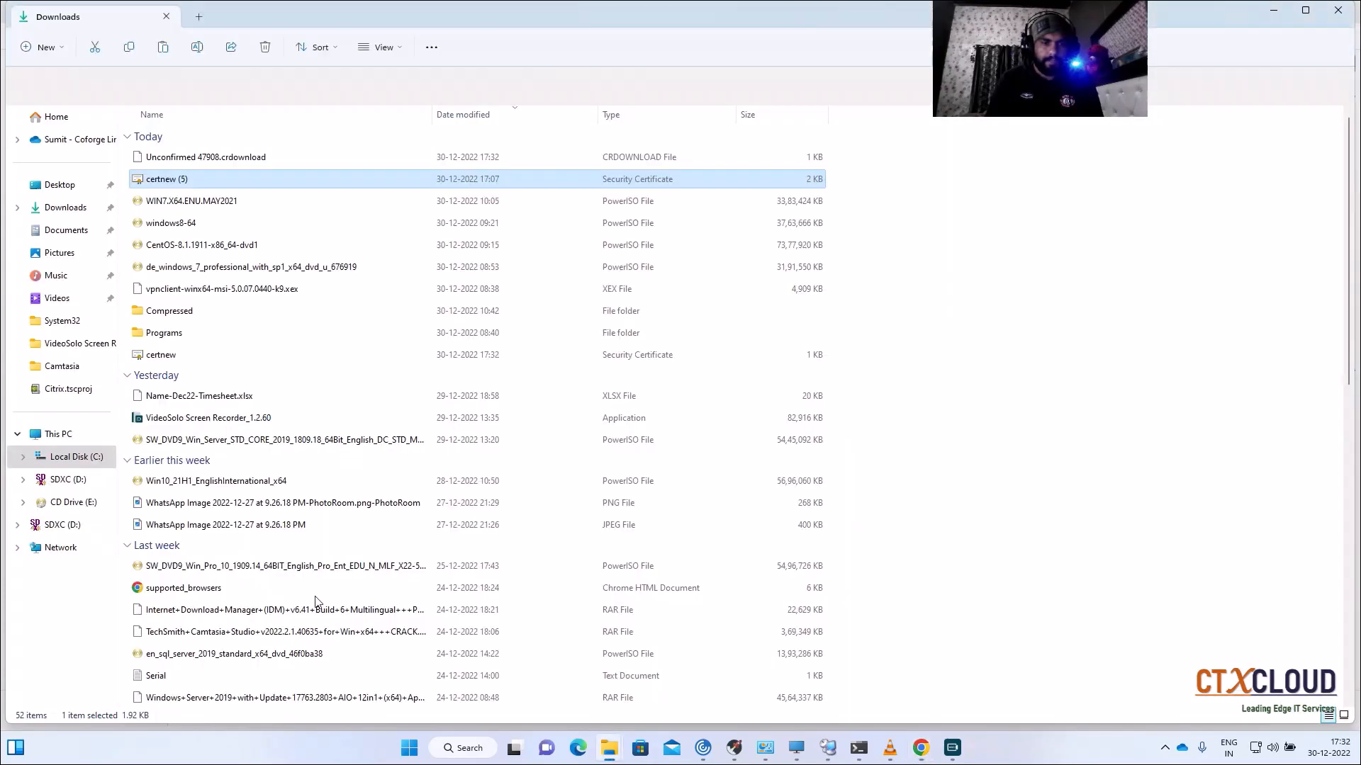
right_click(207, 356)
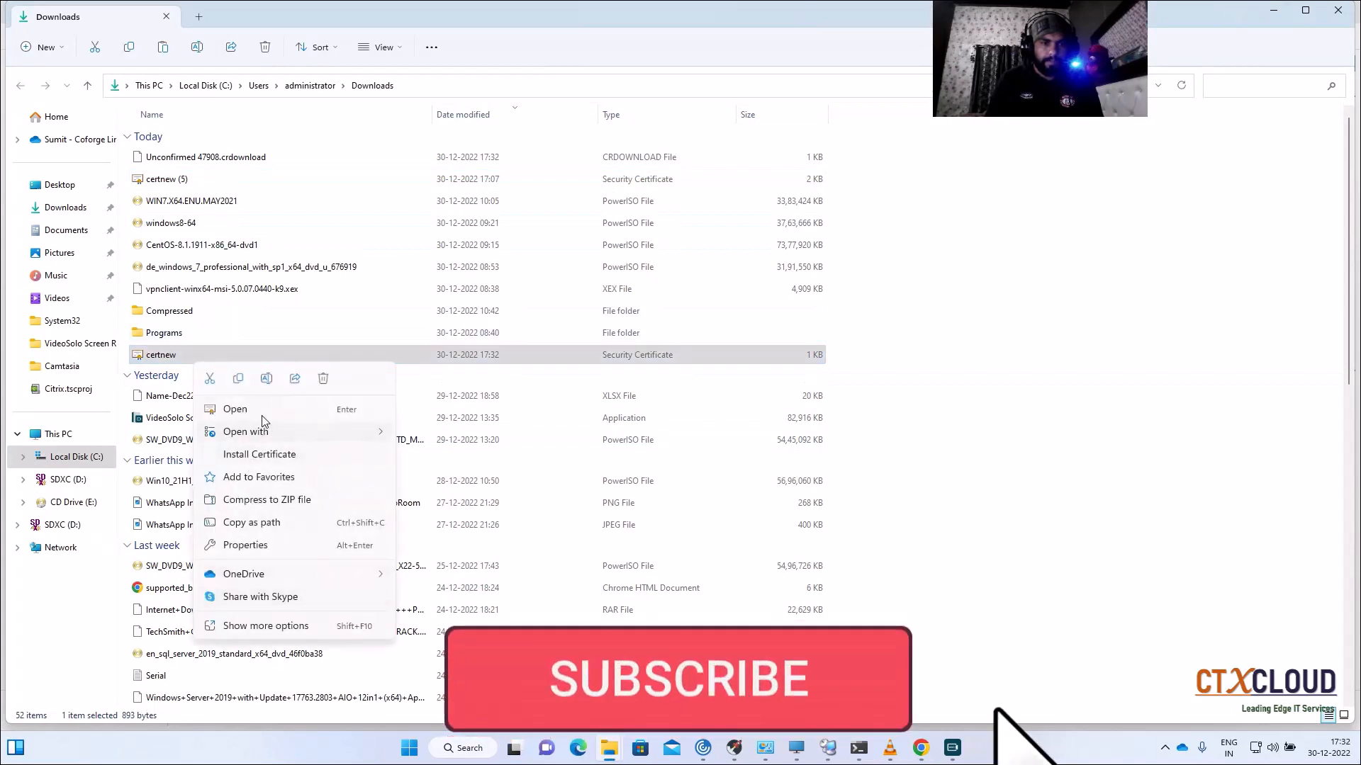
click(241, 625)
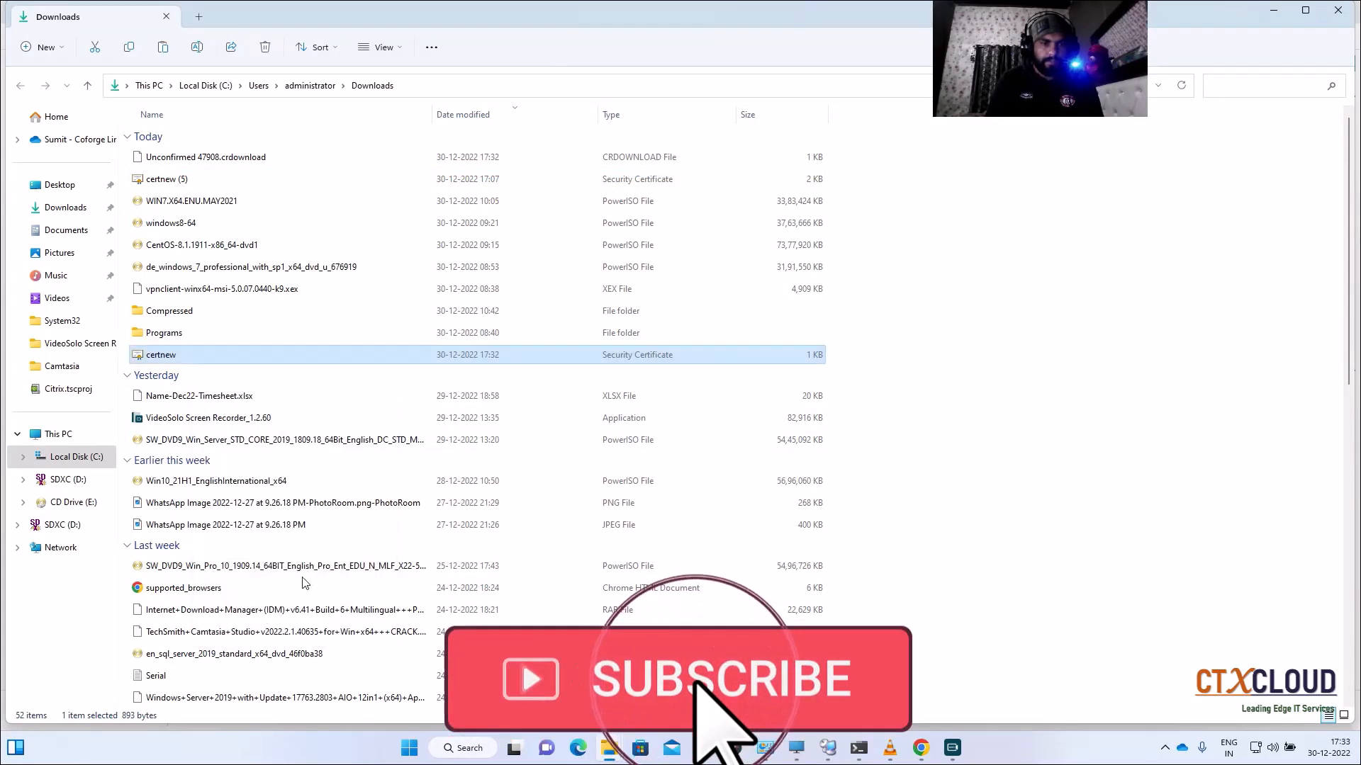
click(282, 592)
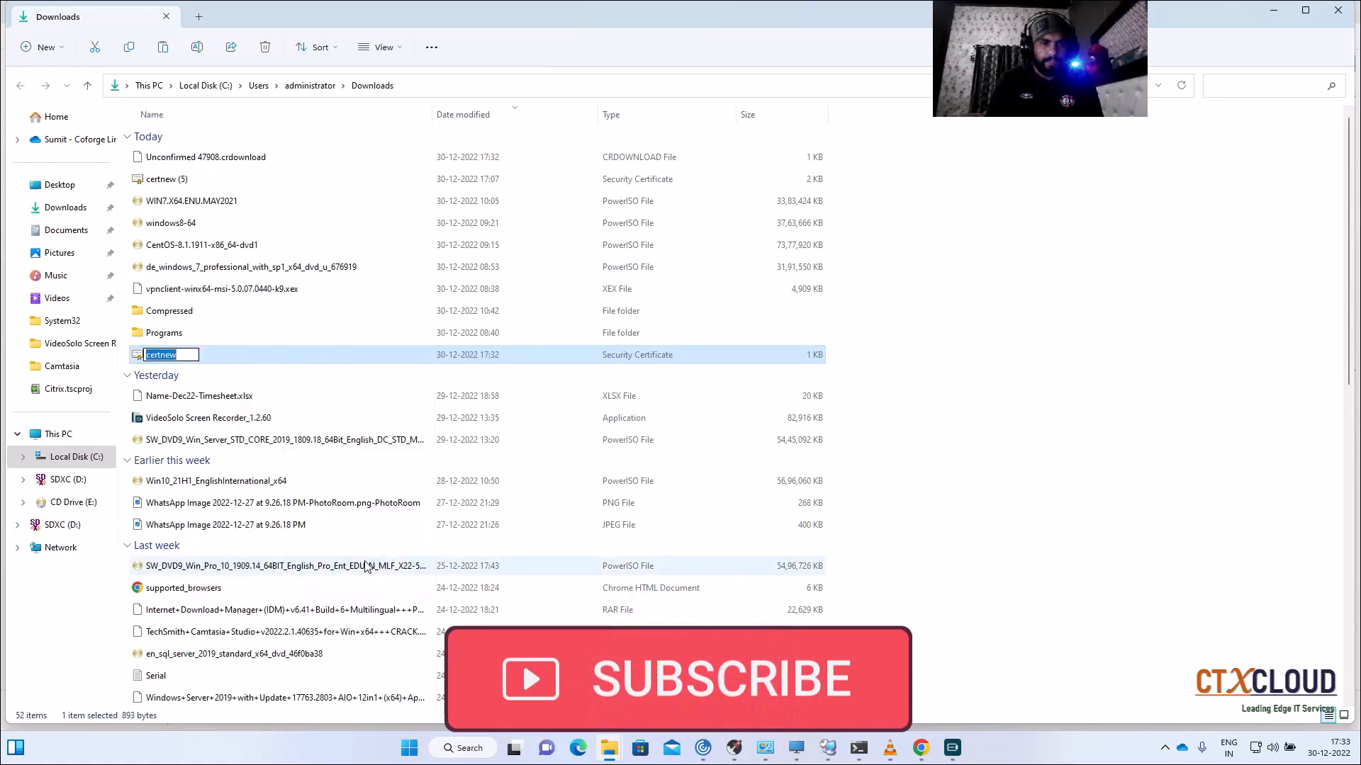
key(BackSpace)
text(Ro)
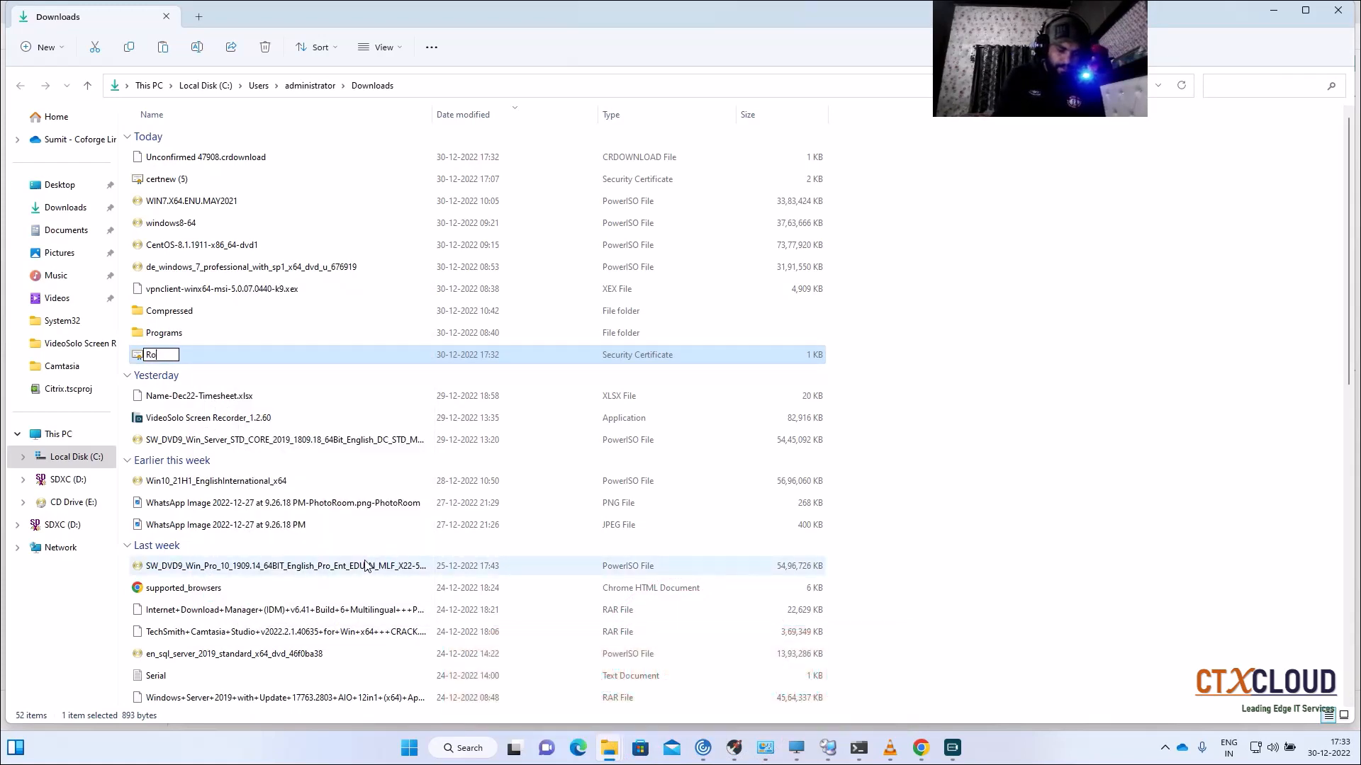
text(otCA)
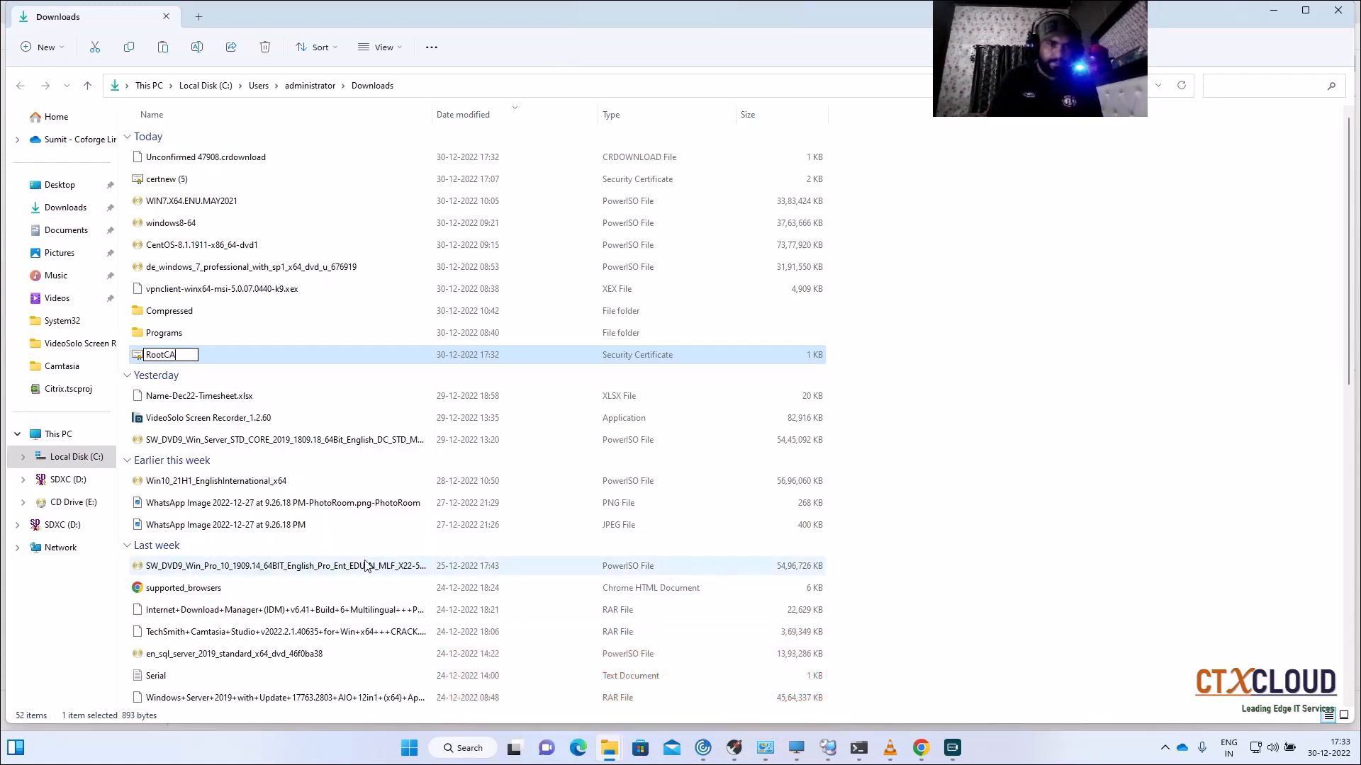
click(981, 274)
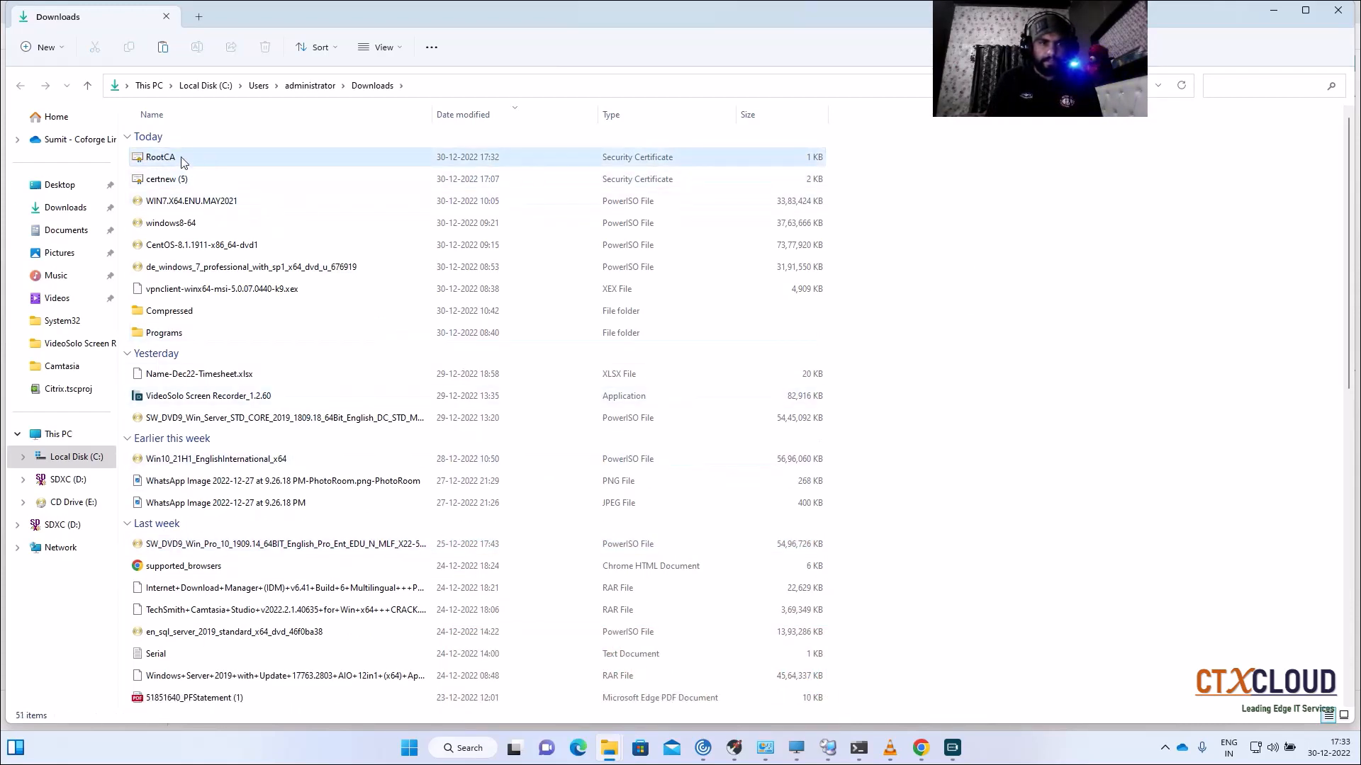
Step: Paste the copied file into Downloads and Documents, replacing the existing Internalappscert
right_click(184, 161)
click(200, 175)
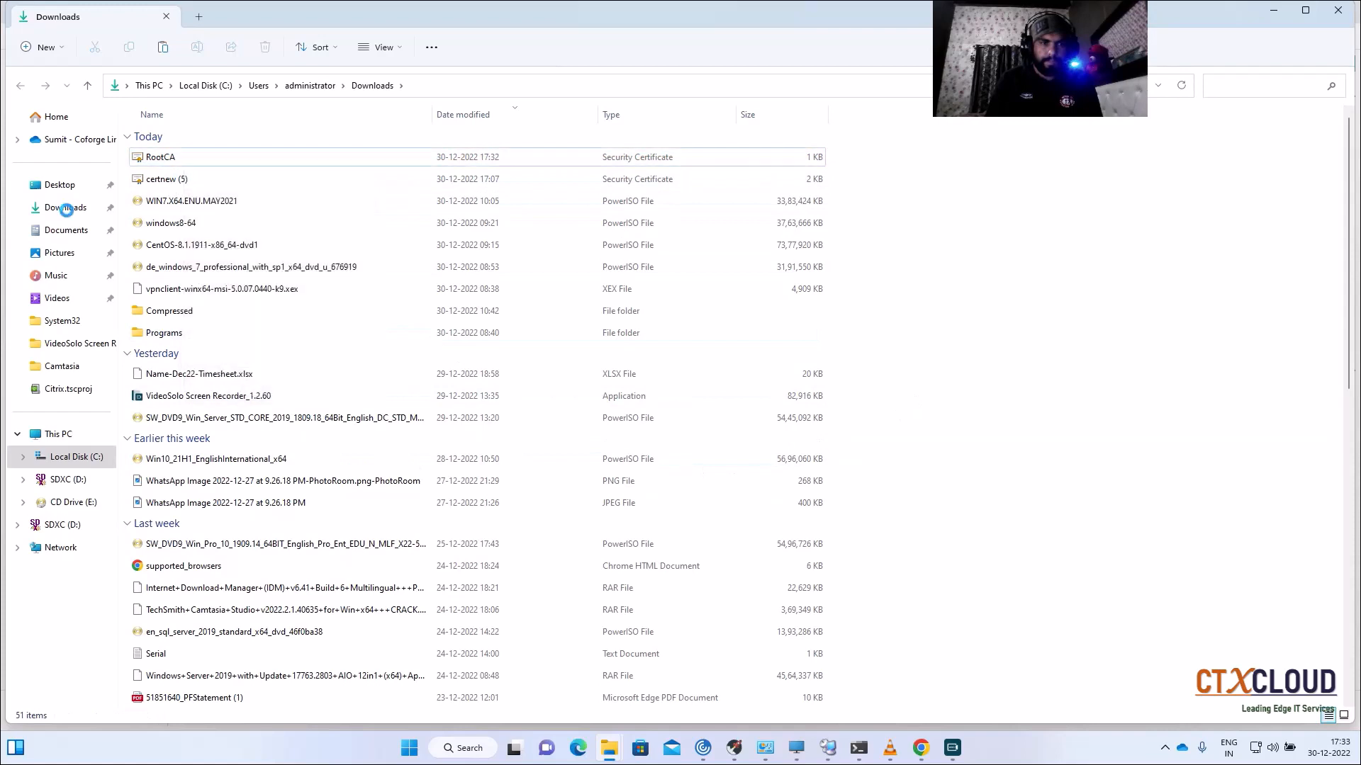
click(49, 230)
right_click(500, 282)
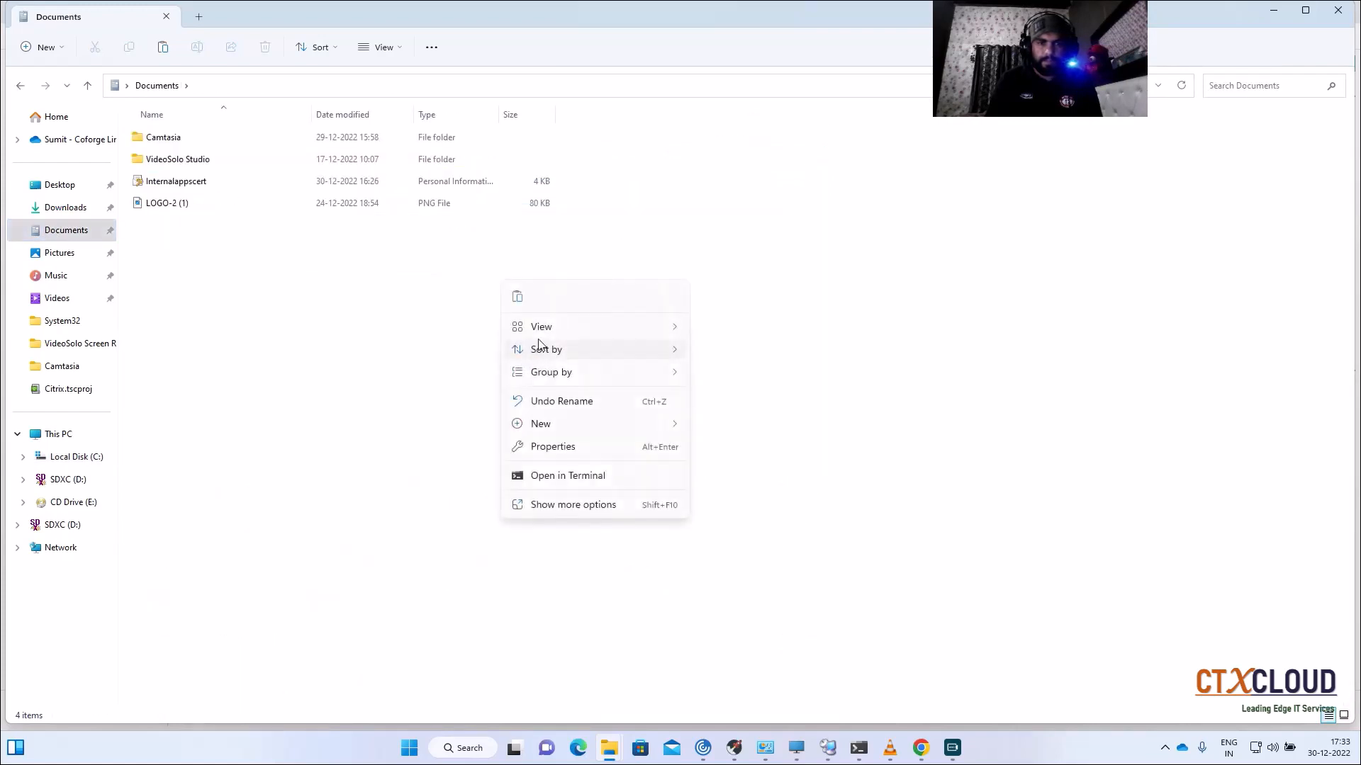
click(516, 299)
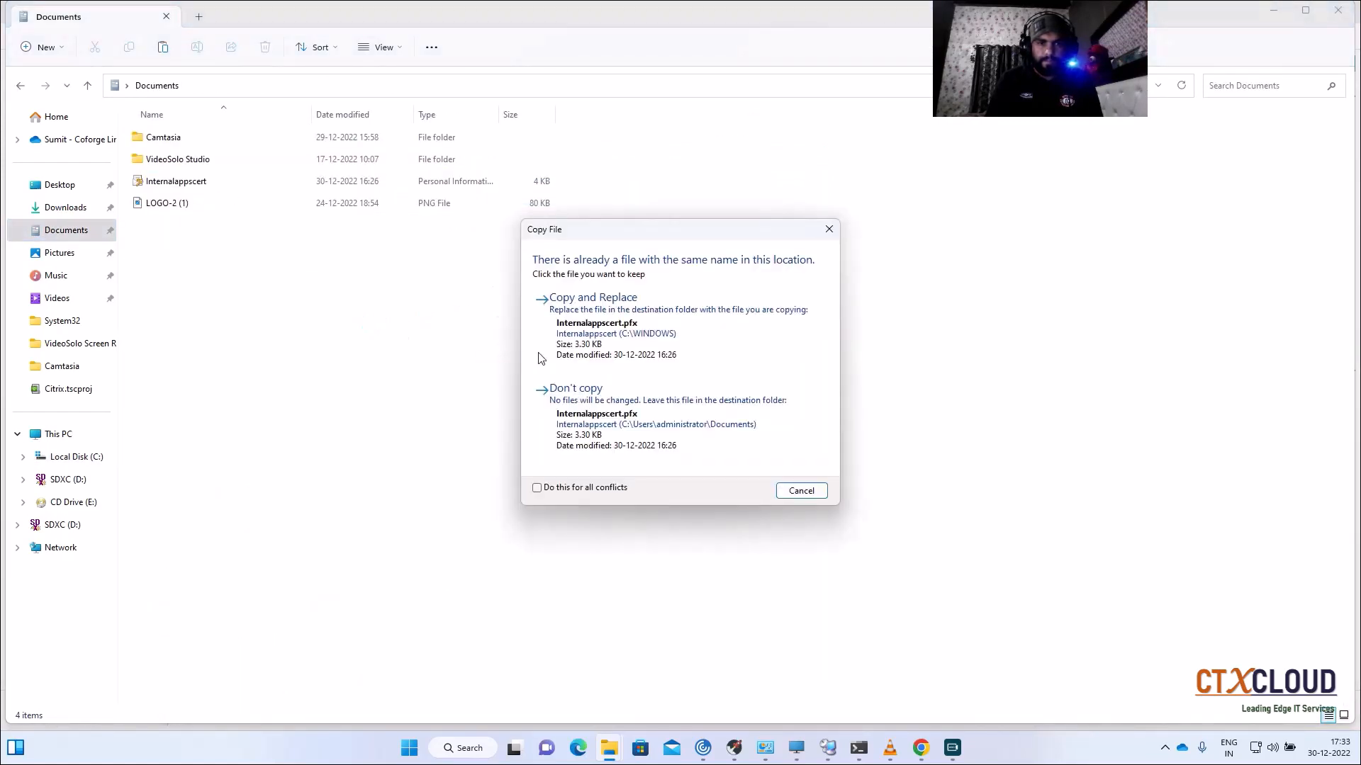
click(611, 336)
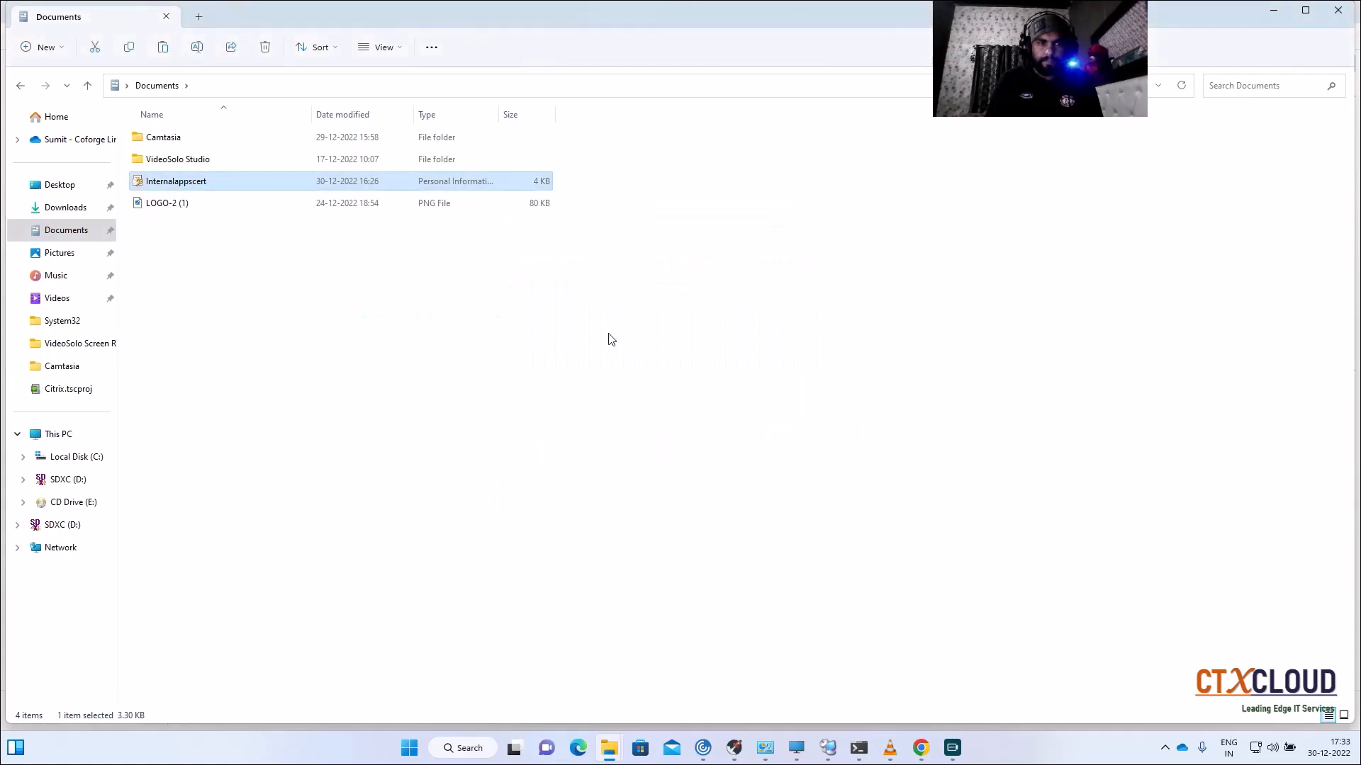
Step: Copy RootCA from Downloads and paste it into the Documents folder
click(249, 159)
click(65, 208)
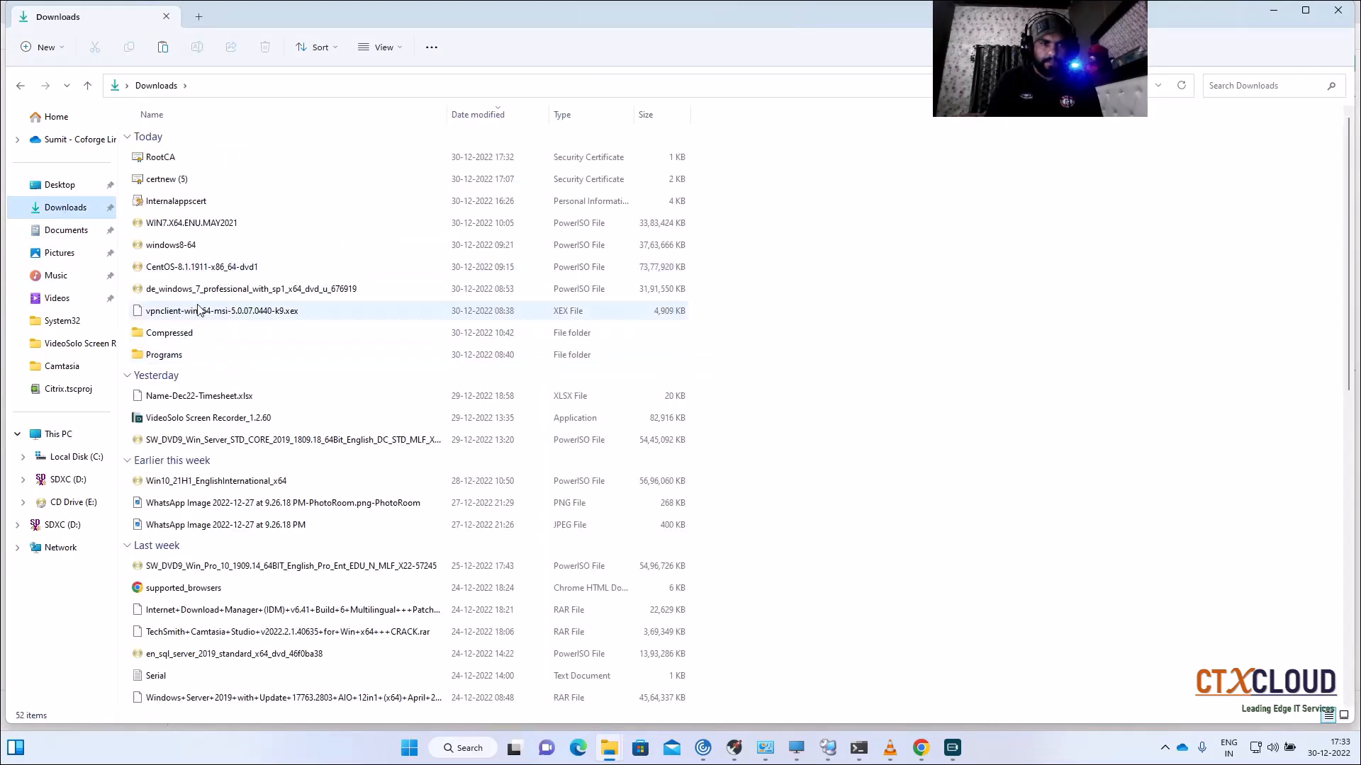
click(175, 160)
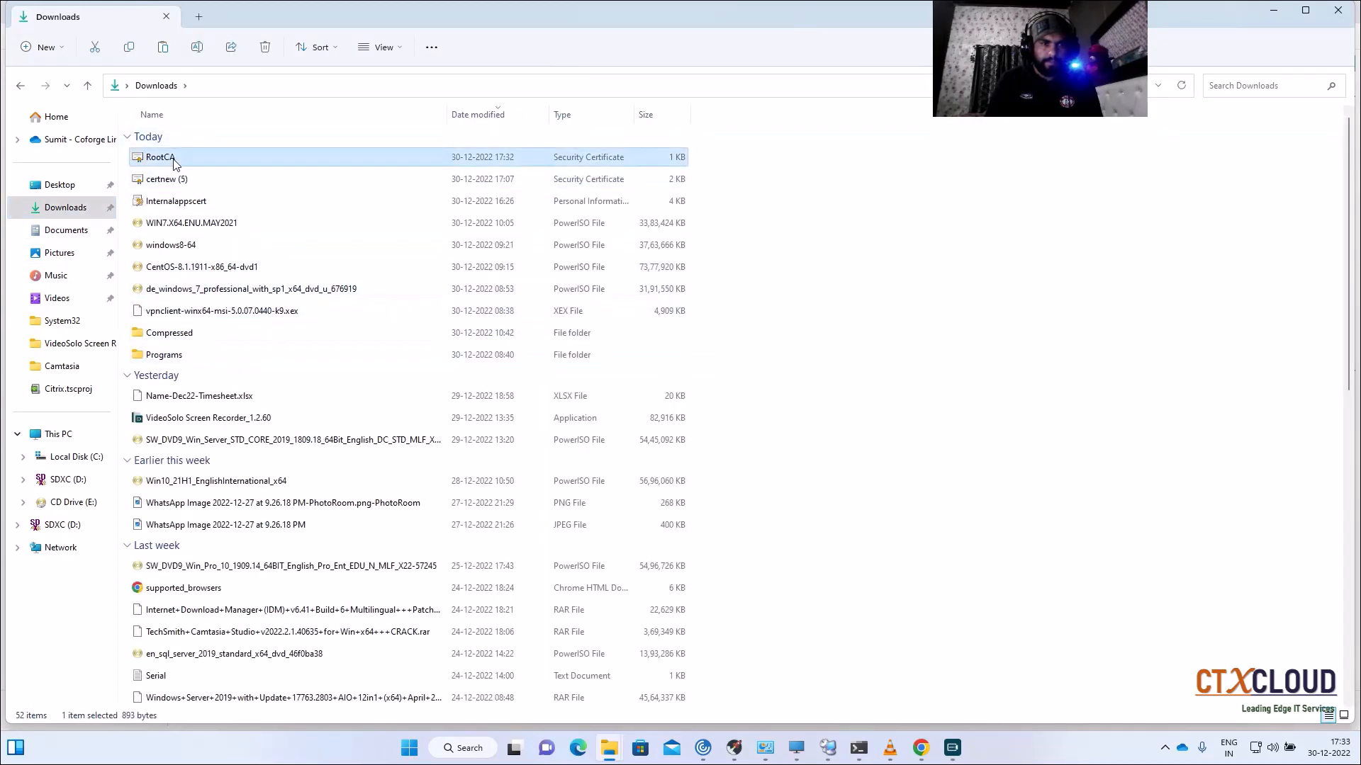
right_click(175, 163)
click(221, 177)
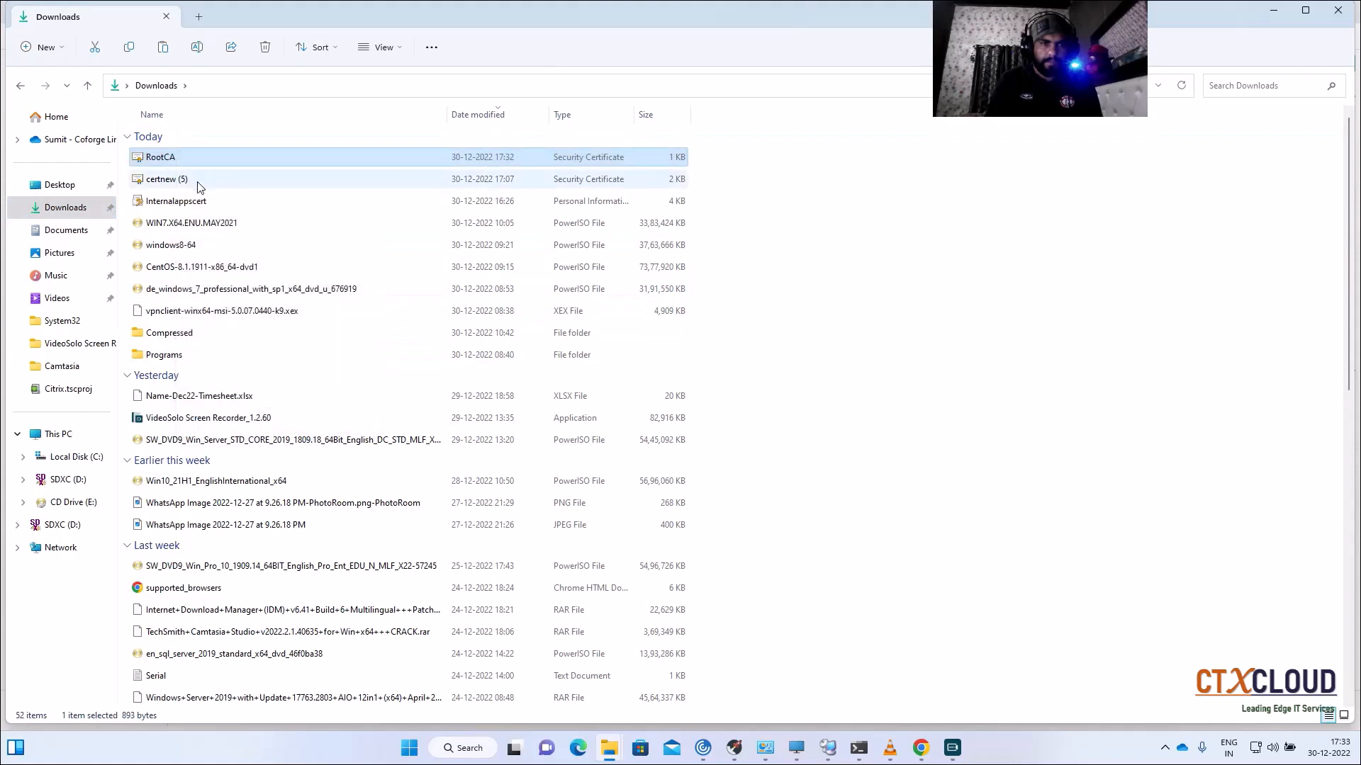
click(66, 230)
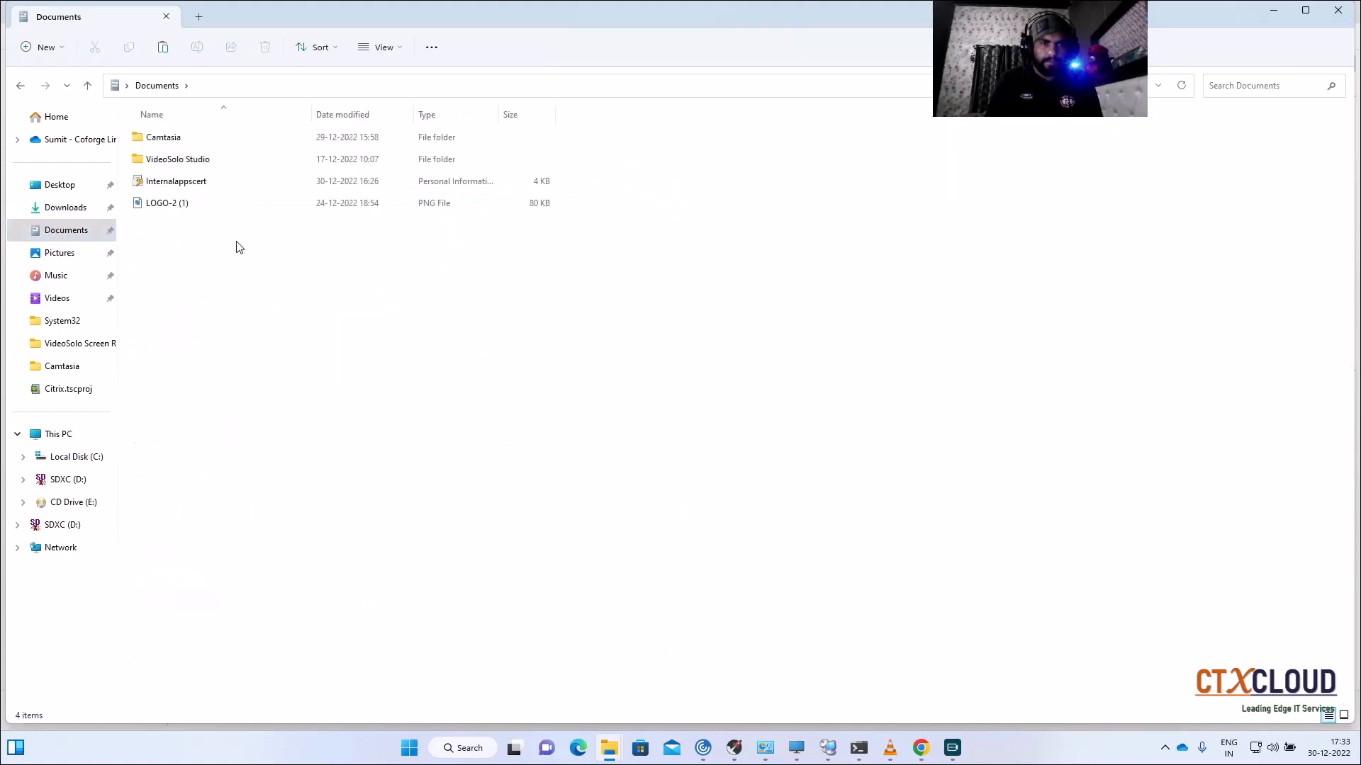
right_click(238, 243)
click(255, 259)
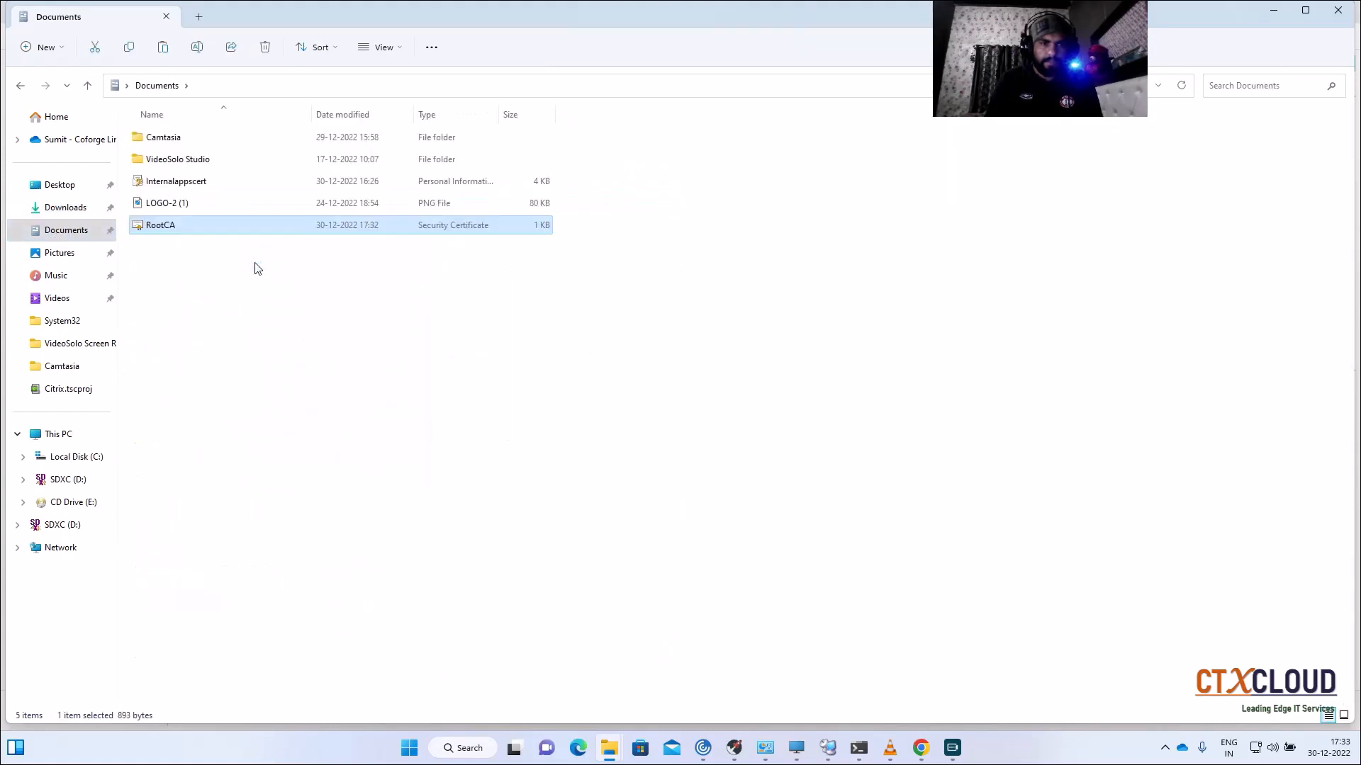
Step: Install the local RootCA certificate file as a CA certificate named RootCA
click(921, 748)
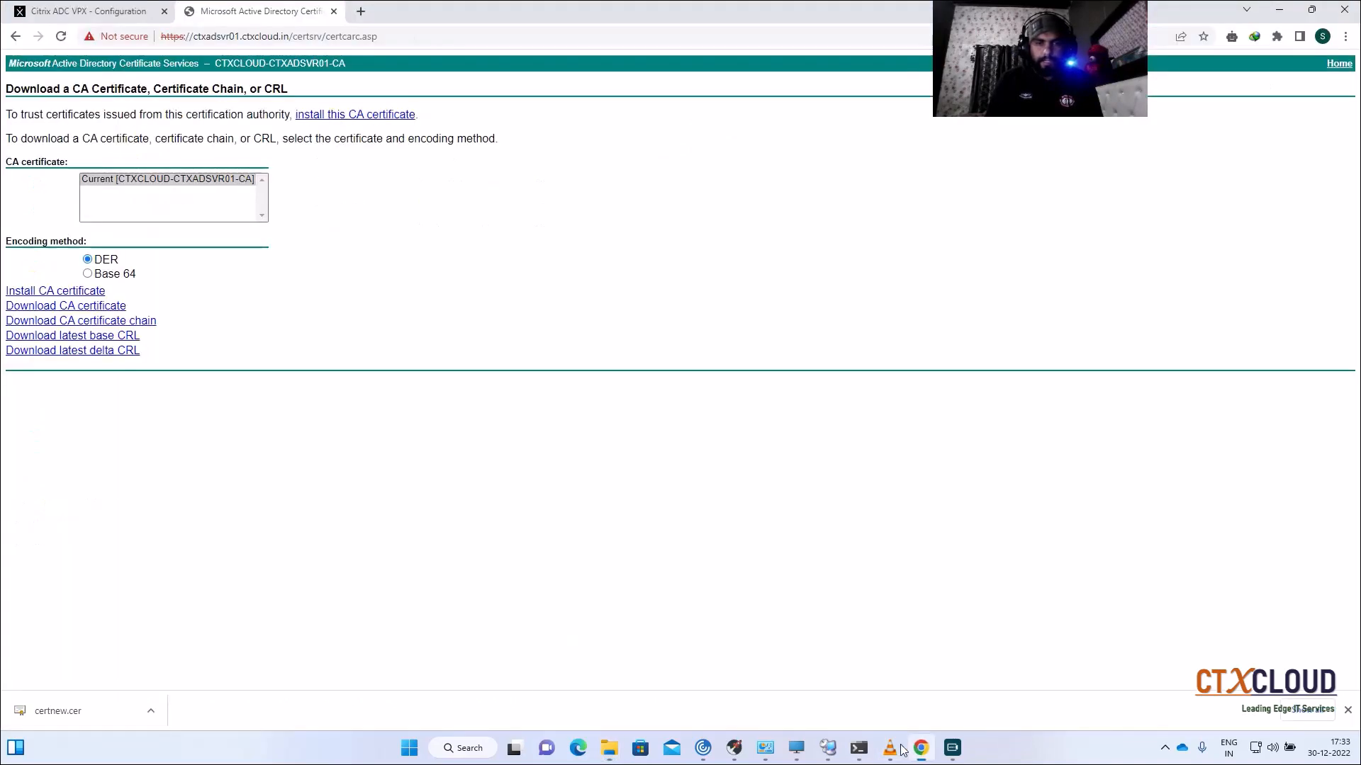
click(89, 11)
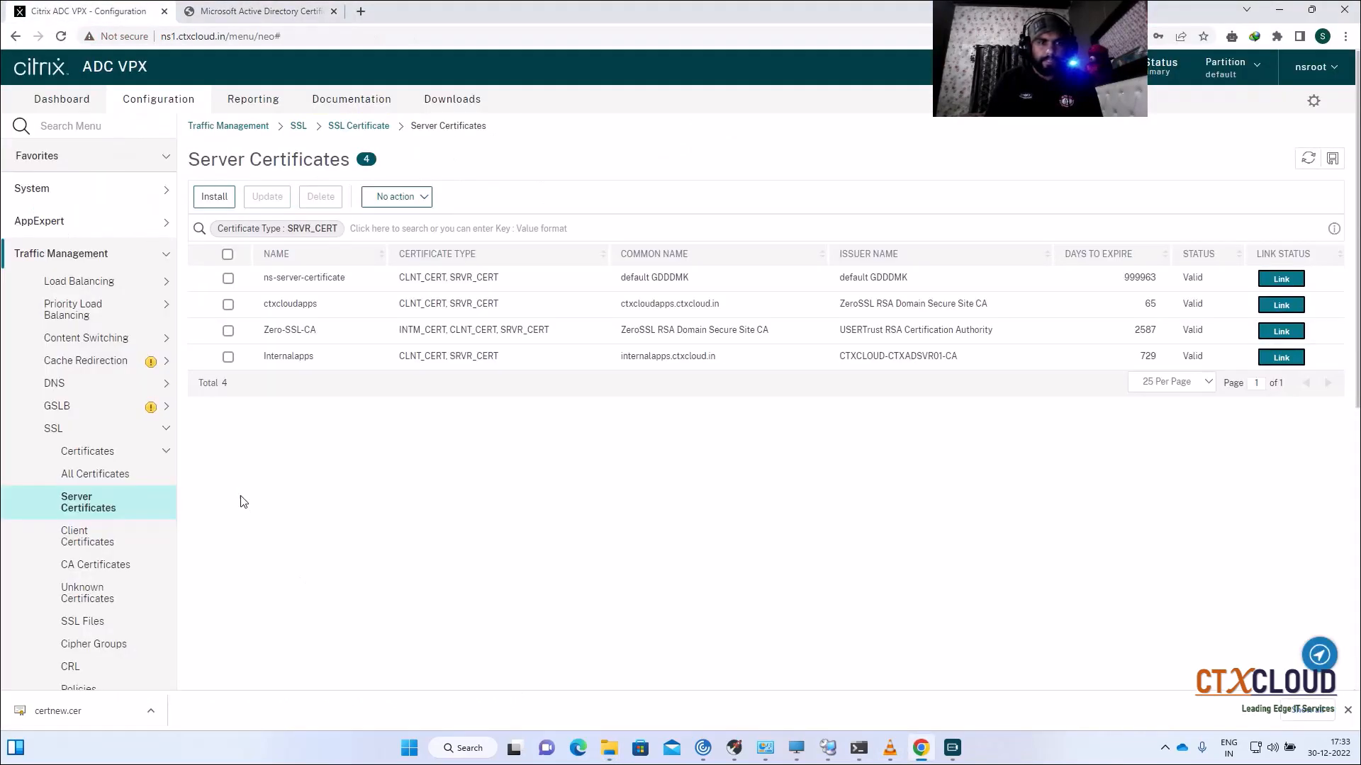
click(95, 567)
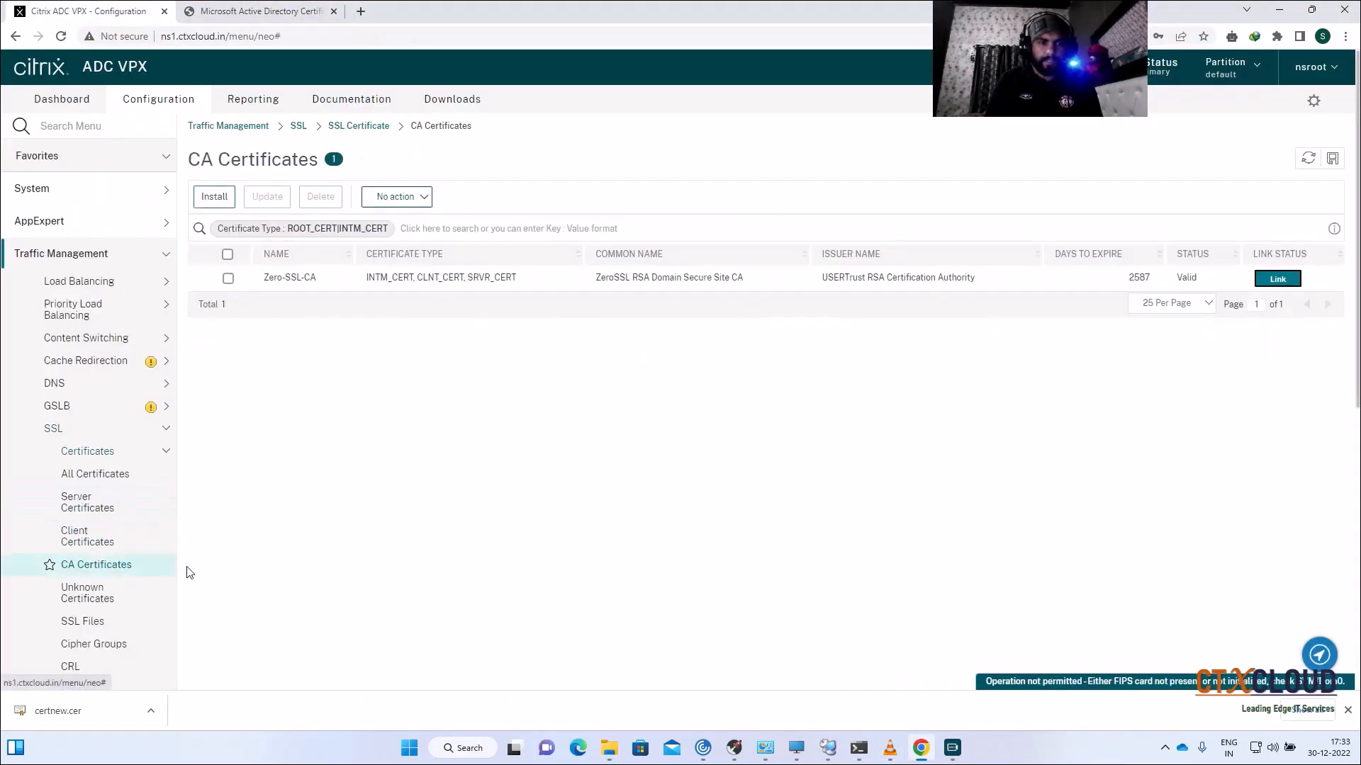
click(209, 196)
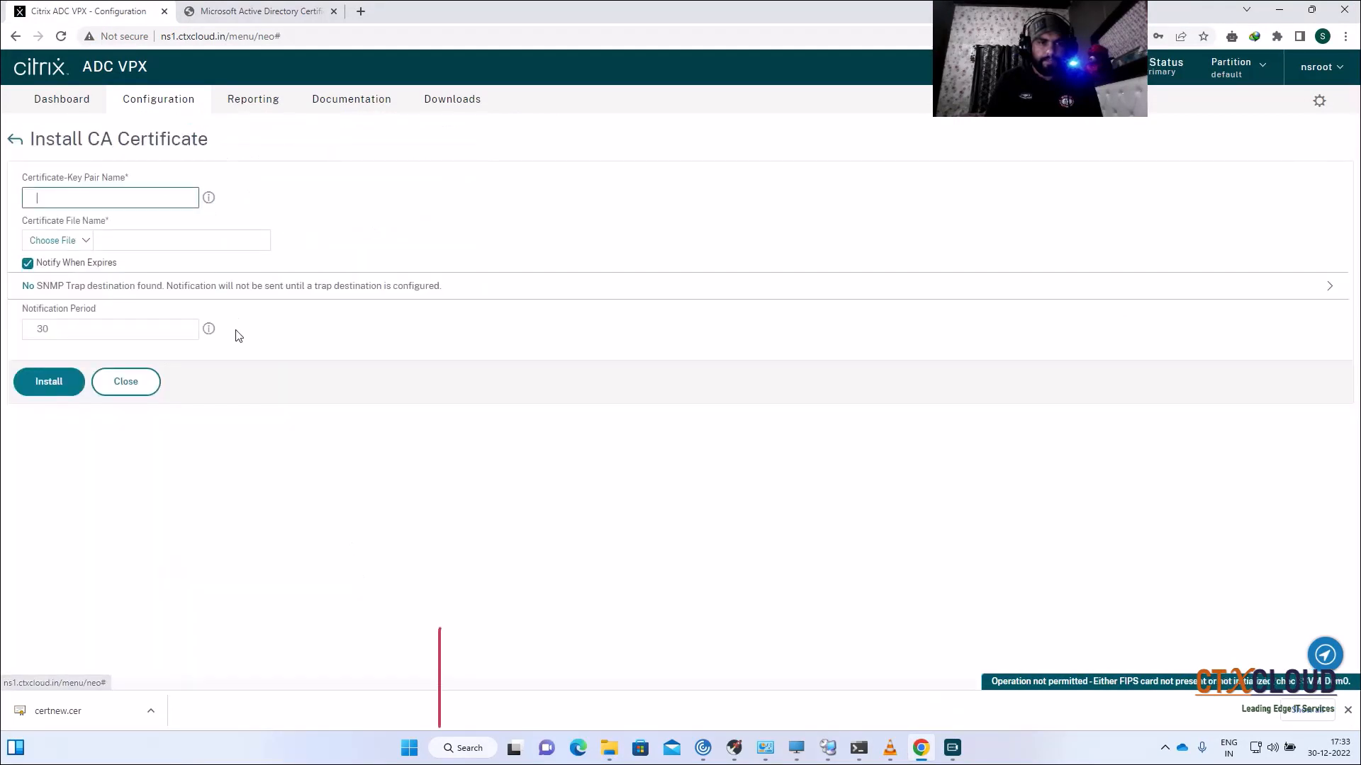
text(R)
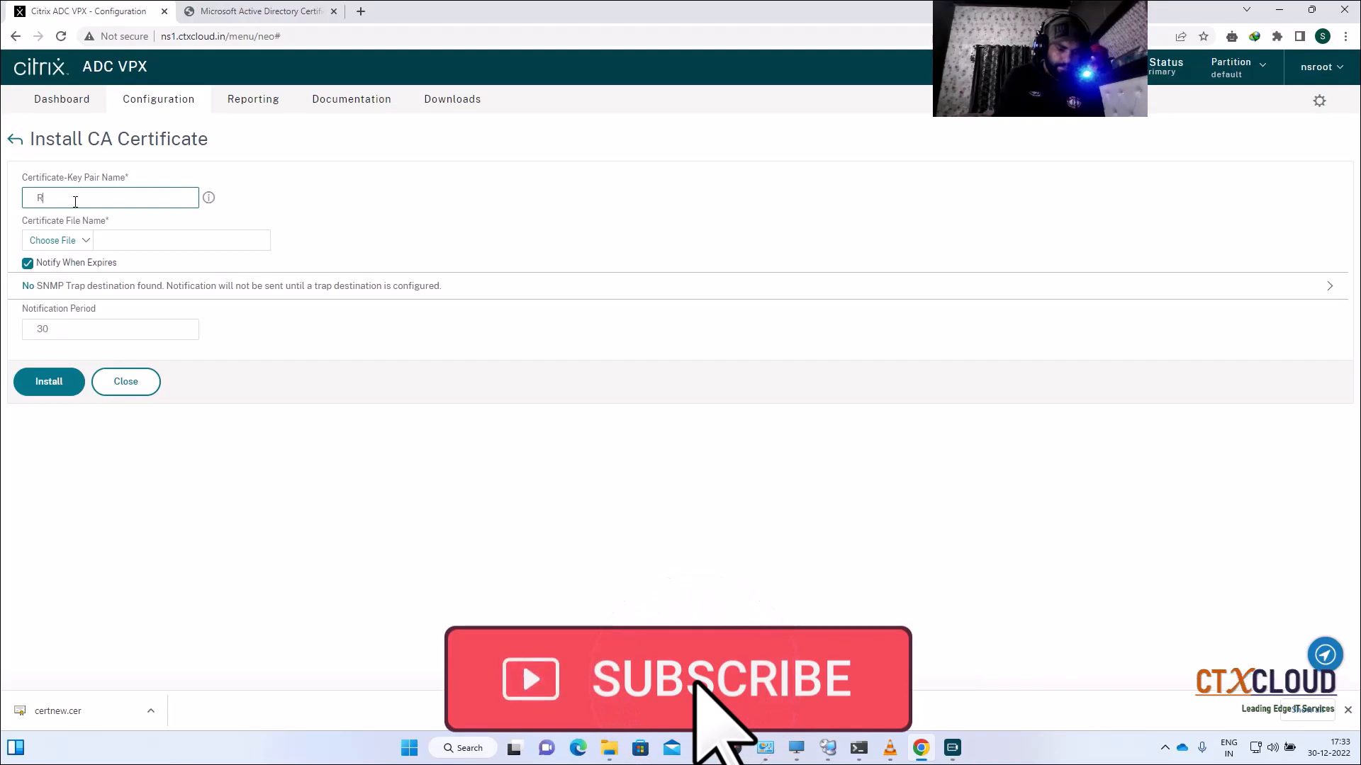
text(OotCA)
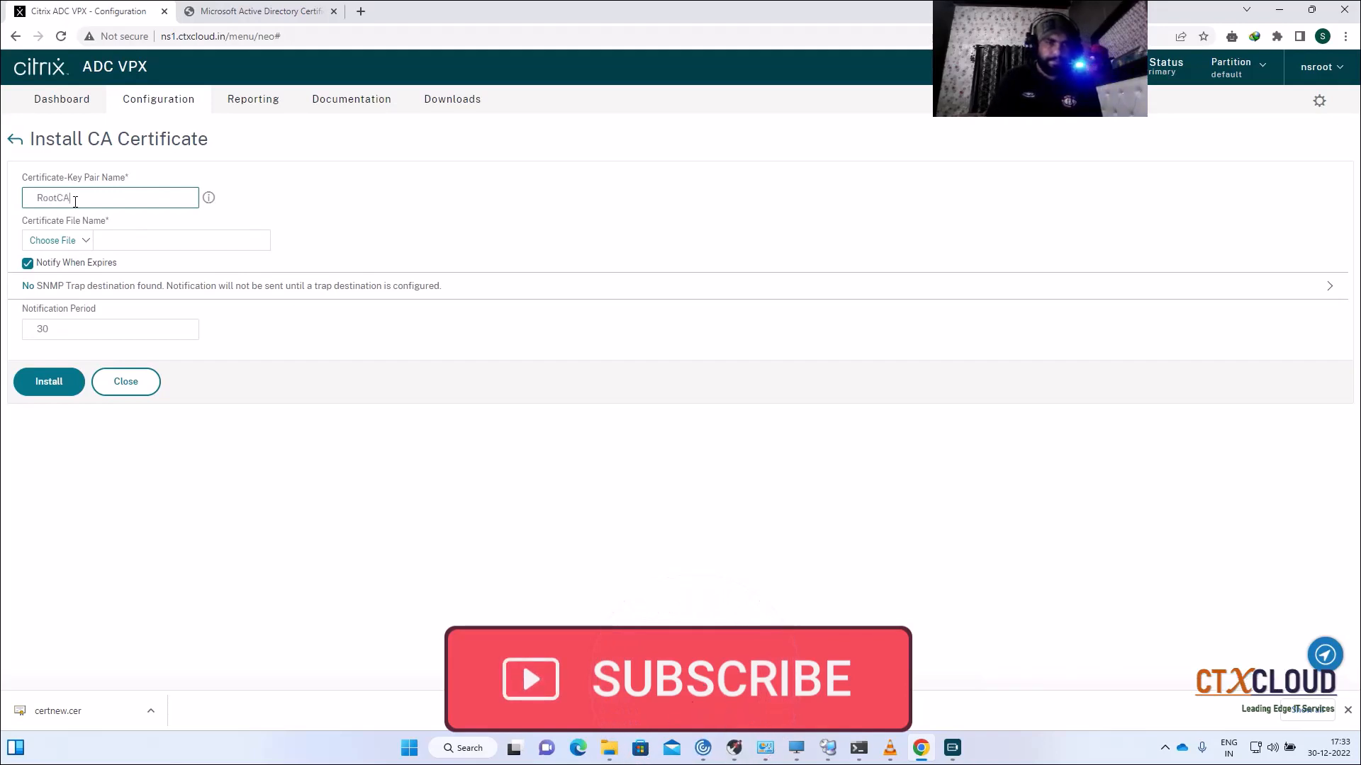
click(86, 241)
click(64, 261)
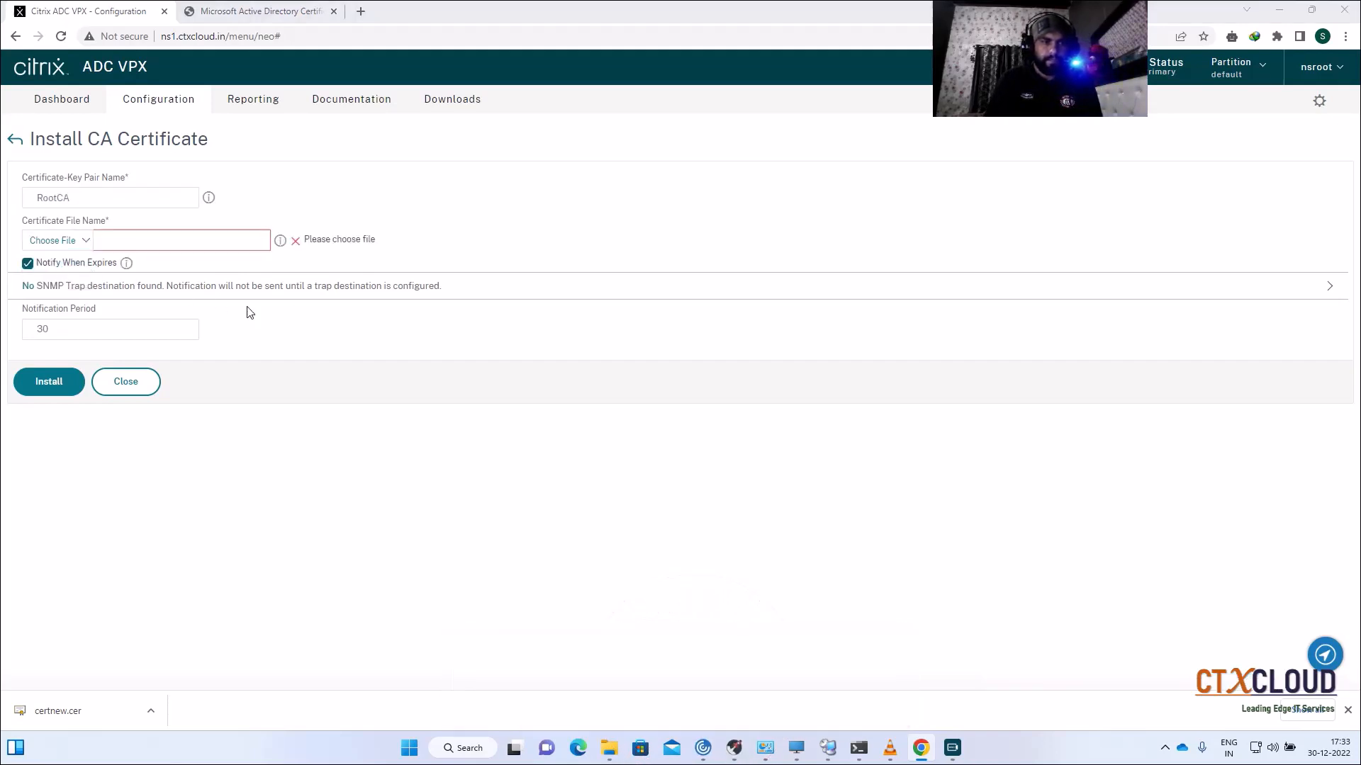
click(186, 205)
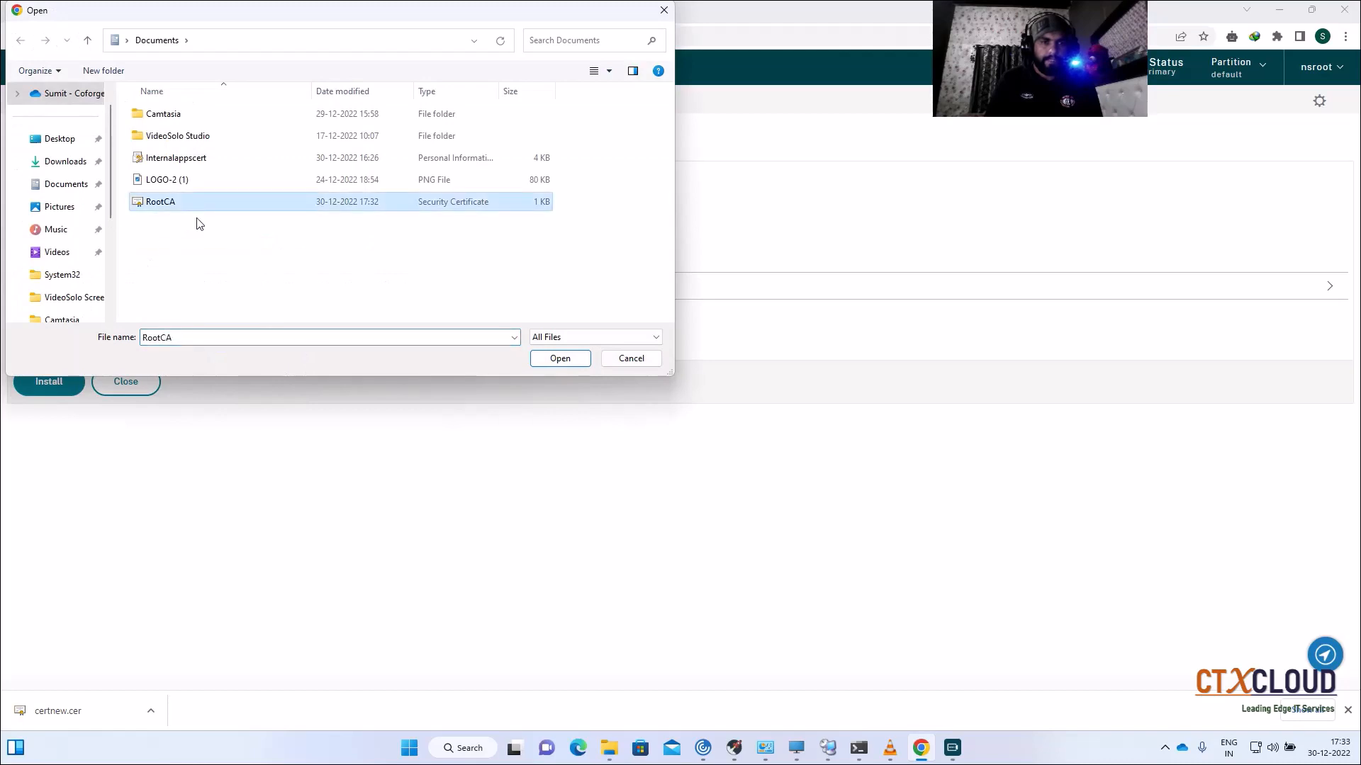
click(560, 365)
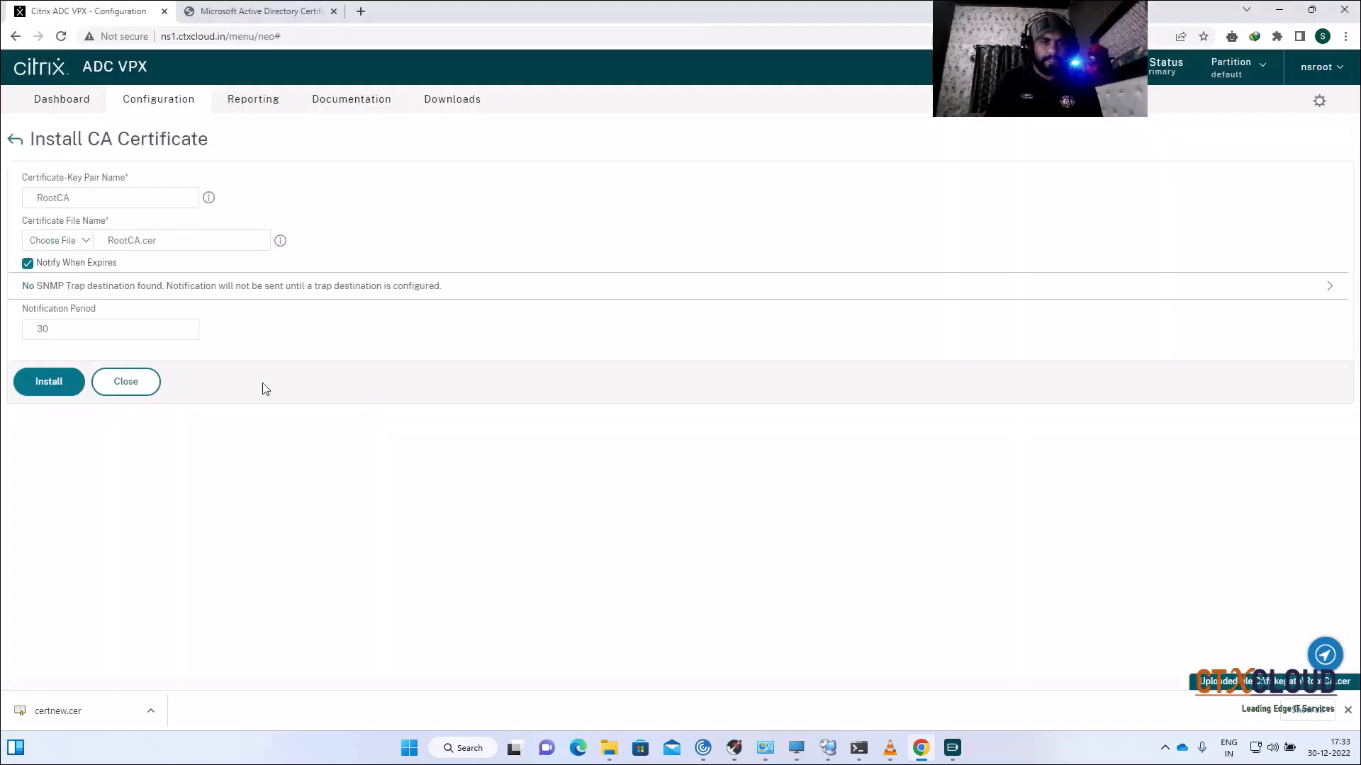
click(73, 383)
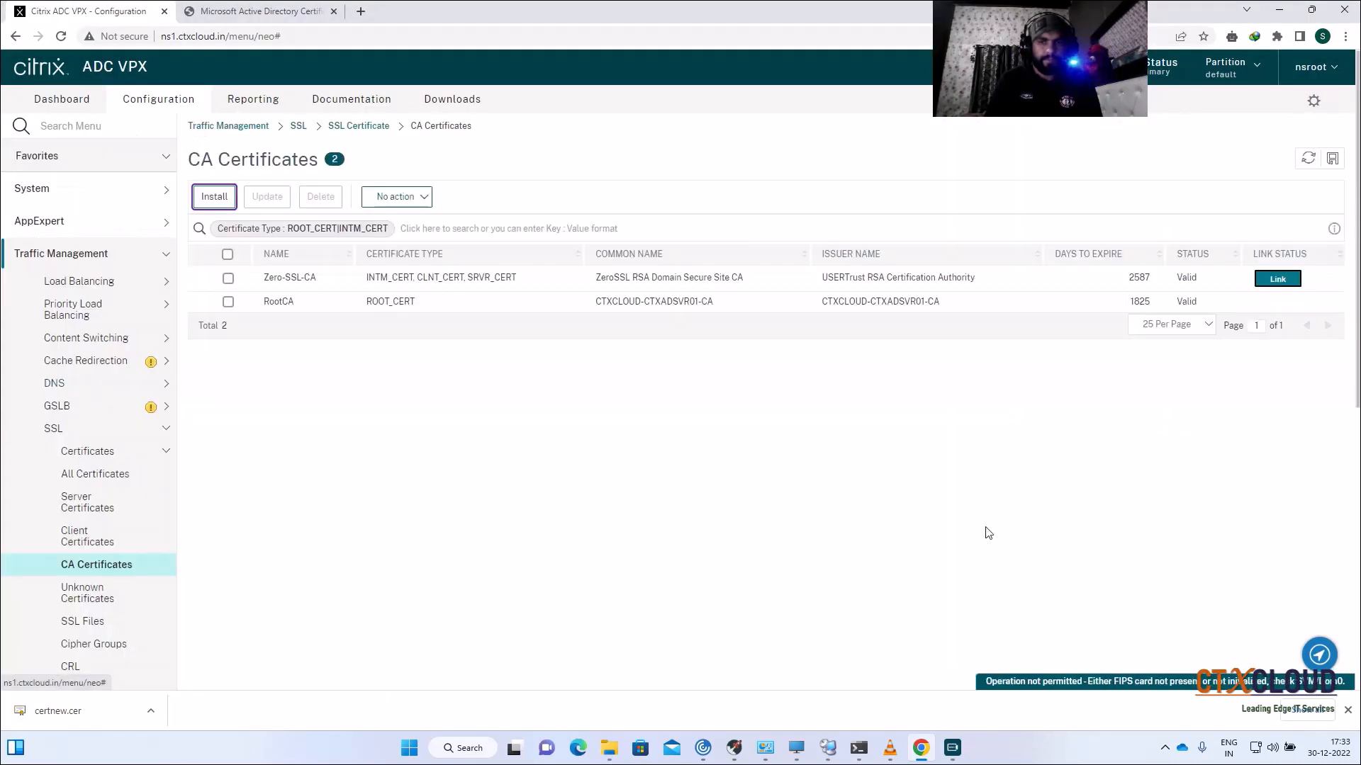
Step: Save the running configuration from the Server Certificates list
click(104, 504)
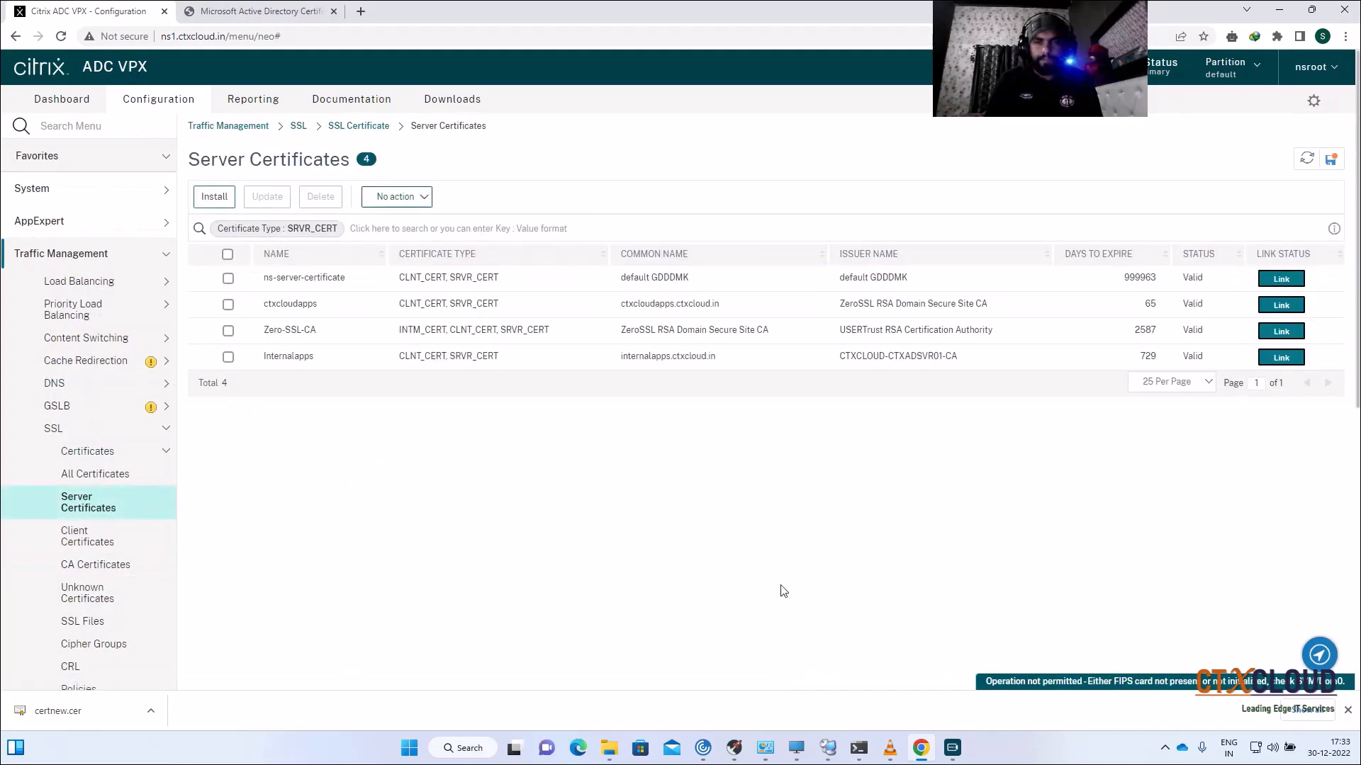
click(1332, 161)
click(757, 413)
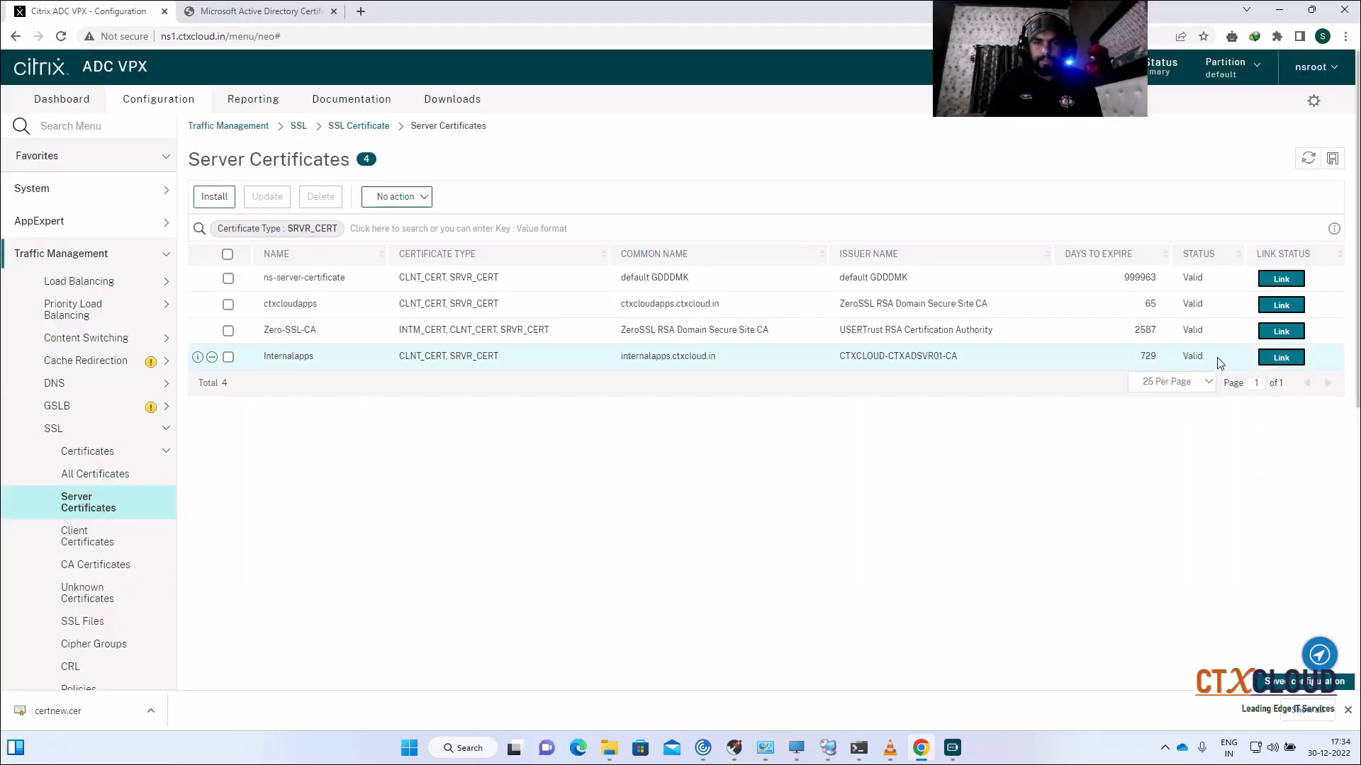
Step: Link the Internalapps certificate to RootCA in Certificate Links
click(1274, 358)
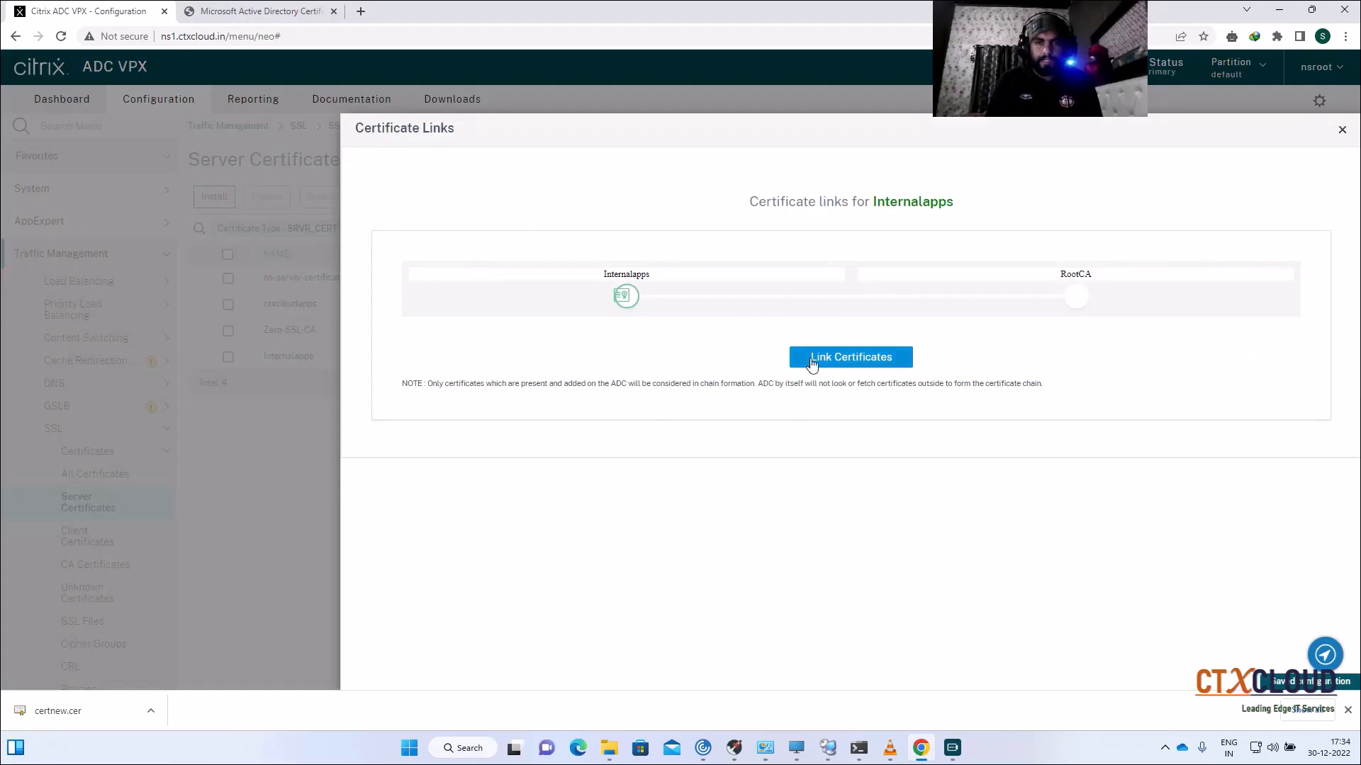
click(866, 359)
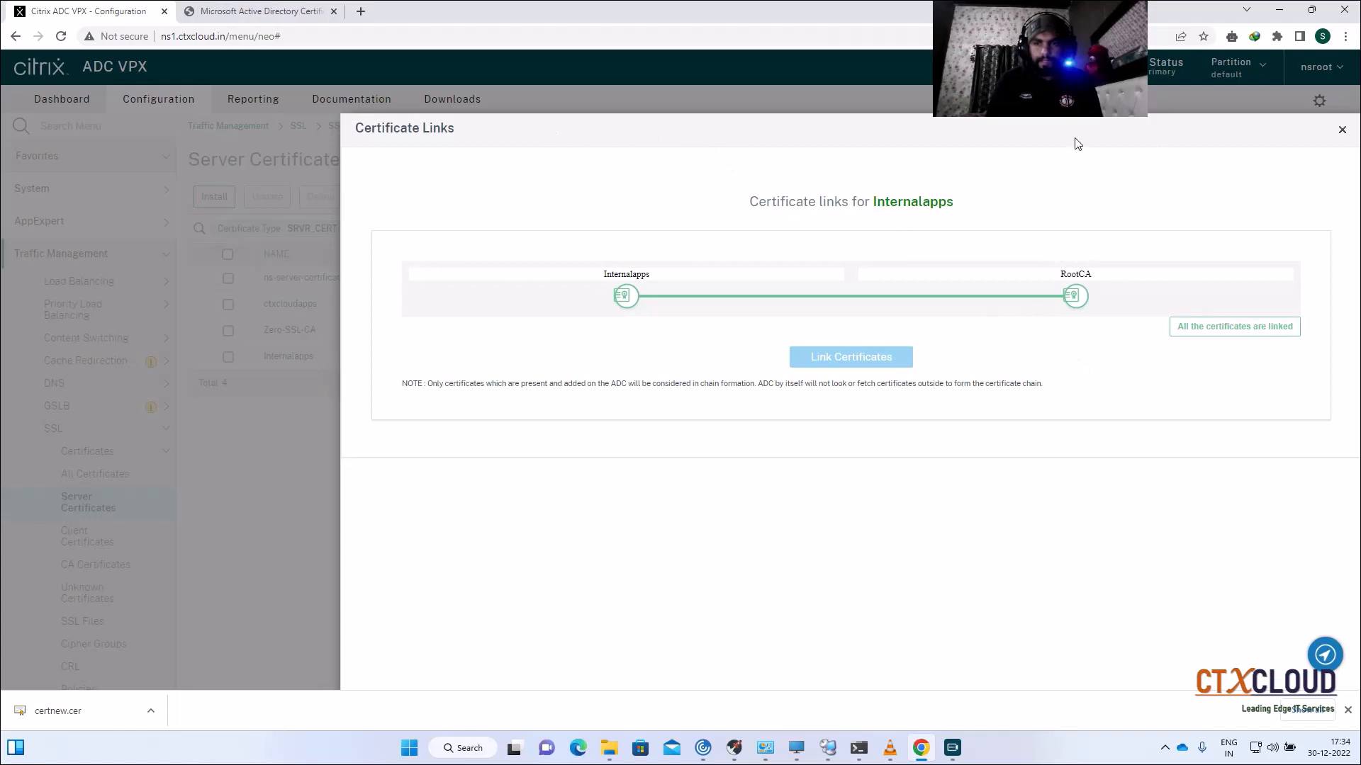
click(1341, 132)
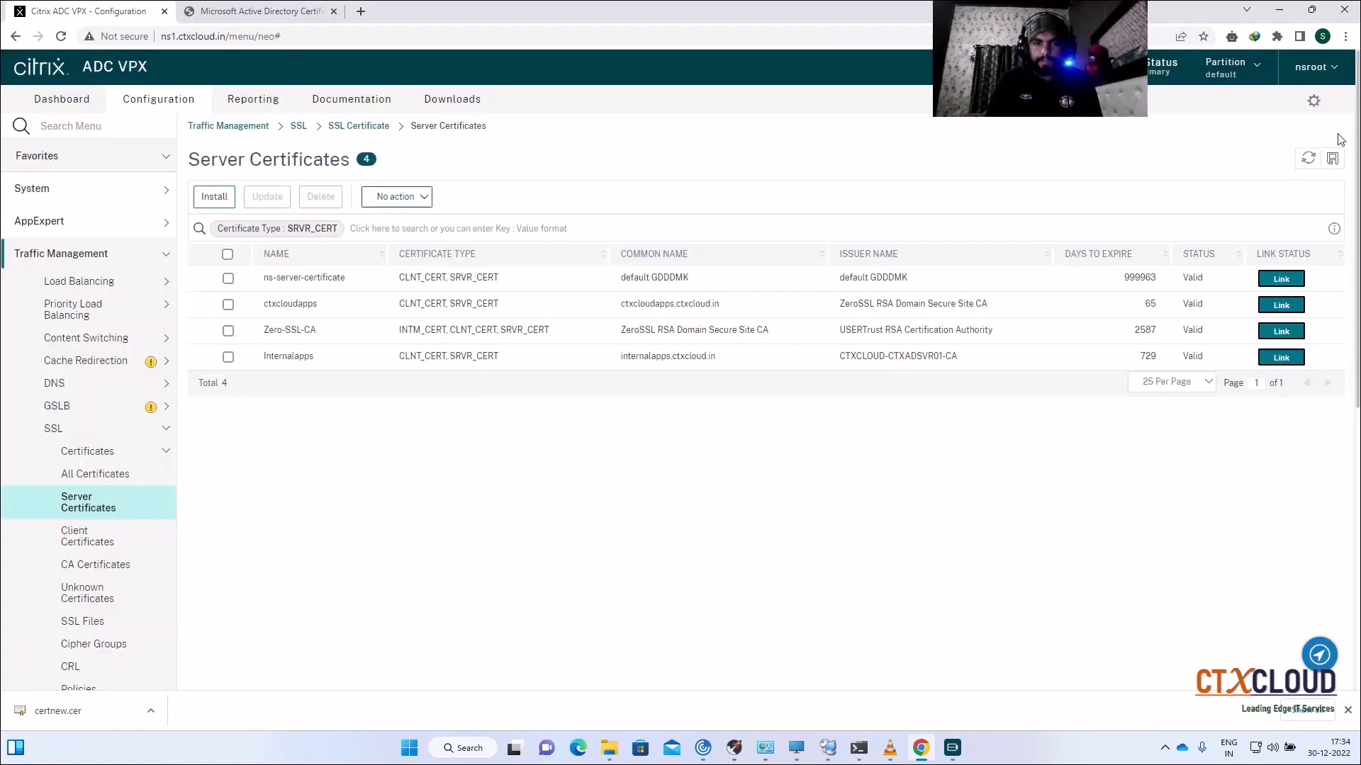
click(1270, 358)
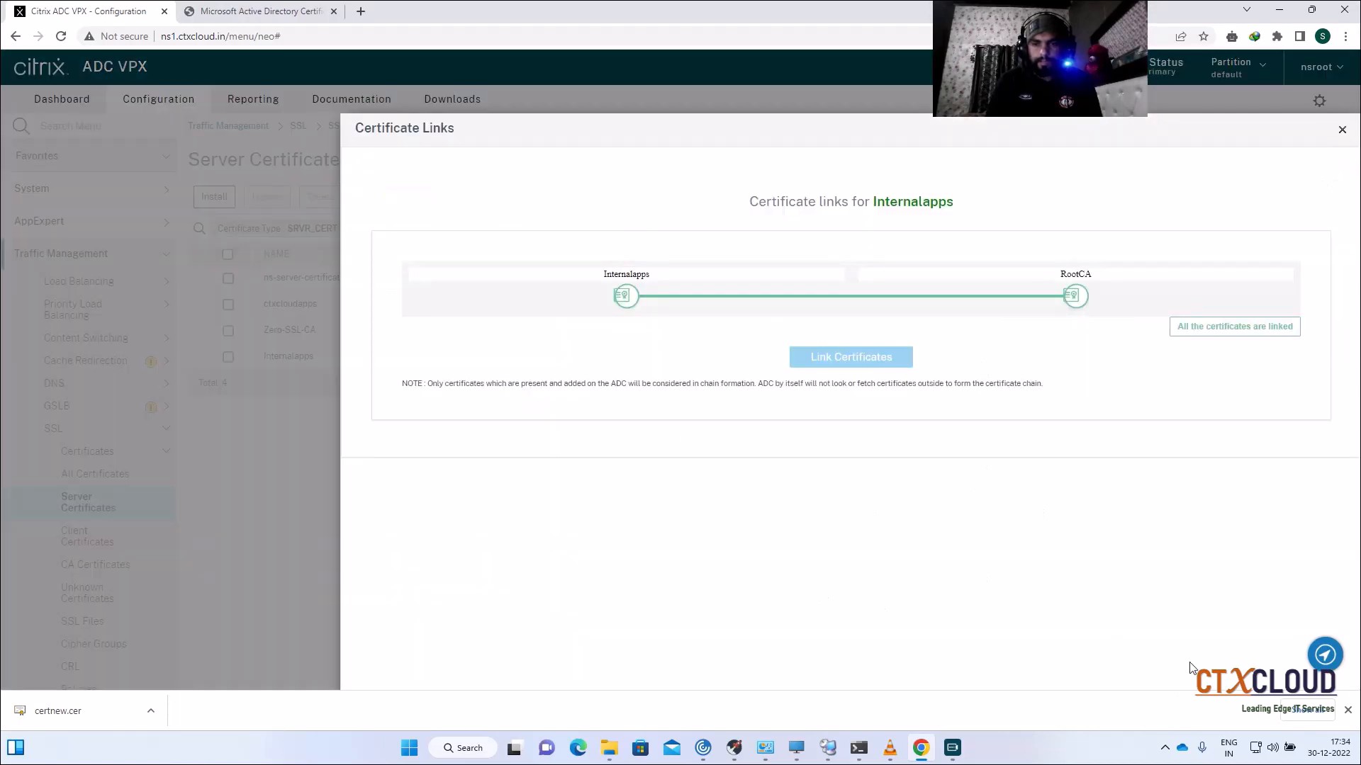
click(1346, 710)
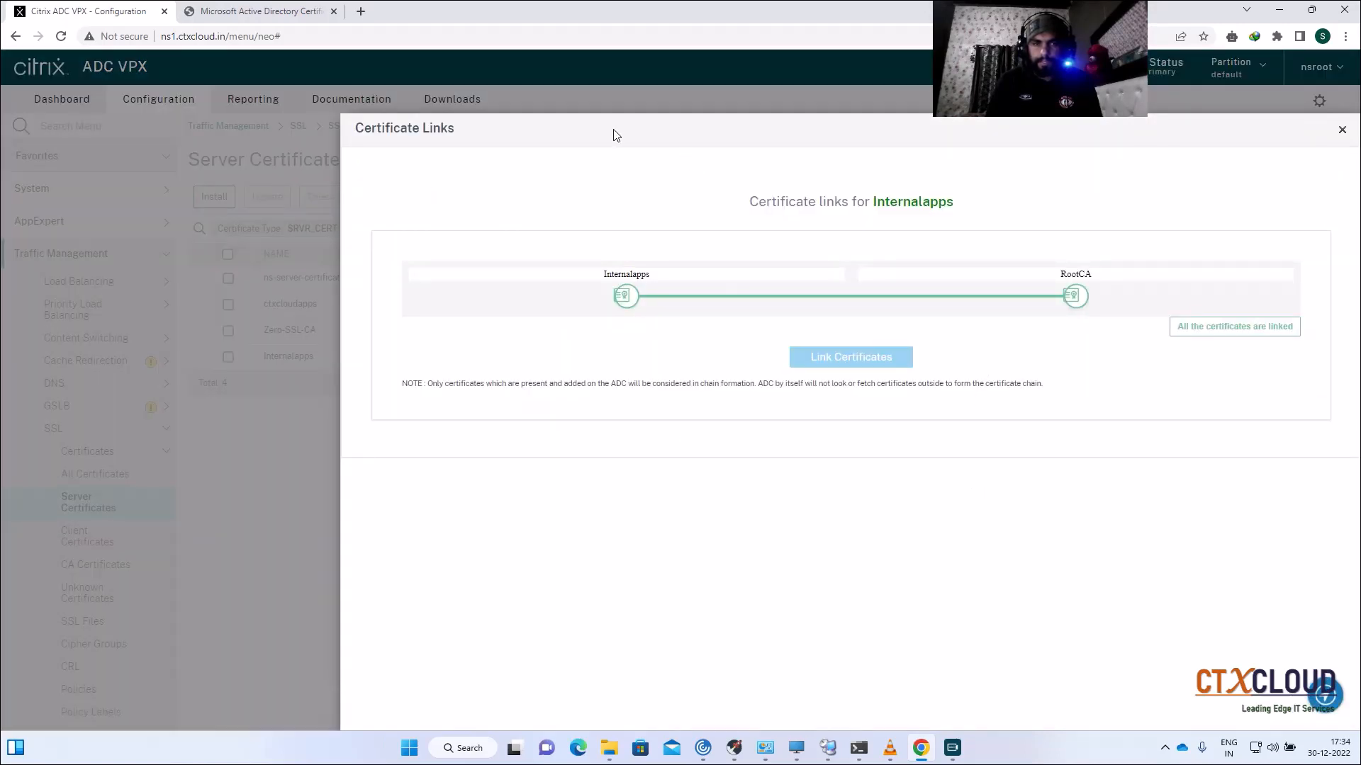
Step: Close Certificate Links and bring up the Load Balancing virtual servers list
drag(616, 135, 433, 68)
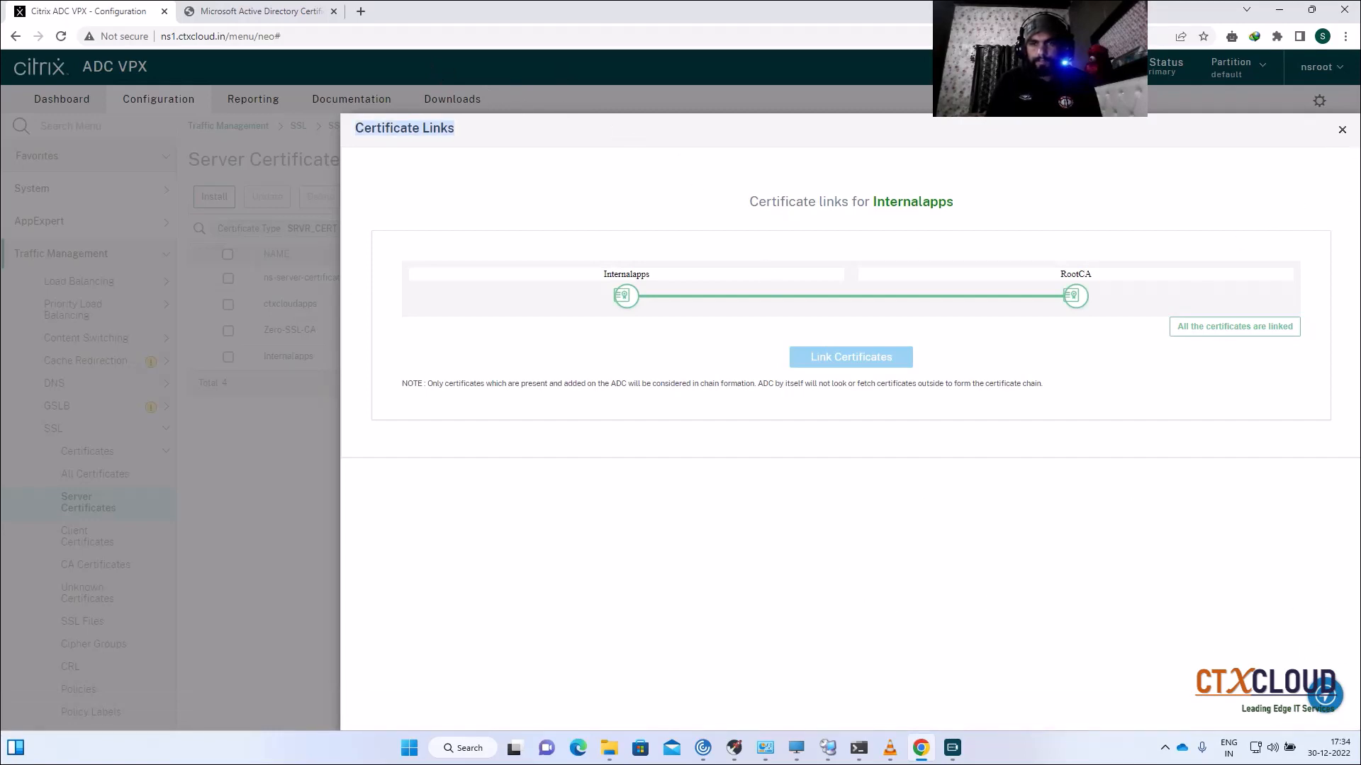
click(1342, 130)
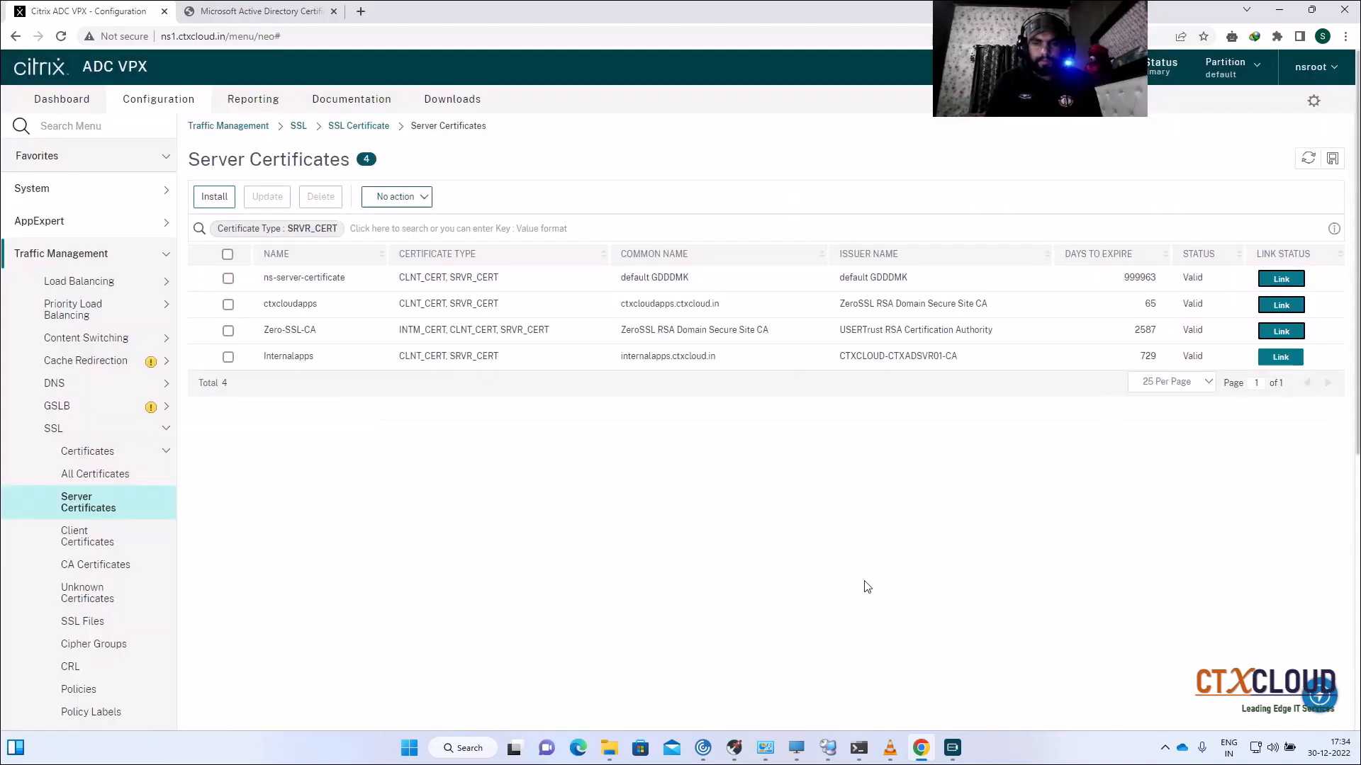
click(91, 283)
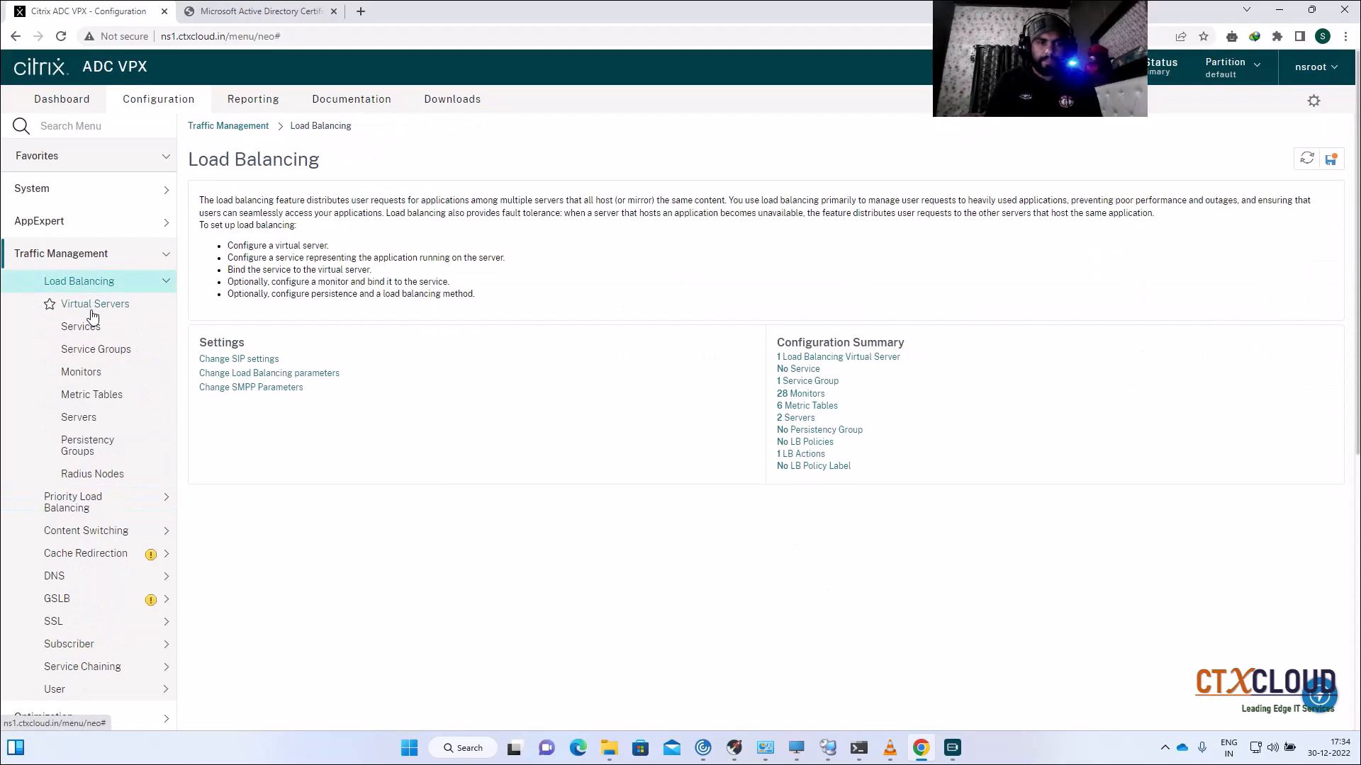
click(92, 309)
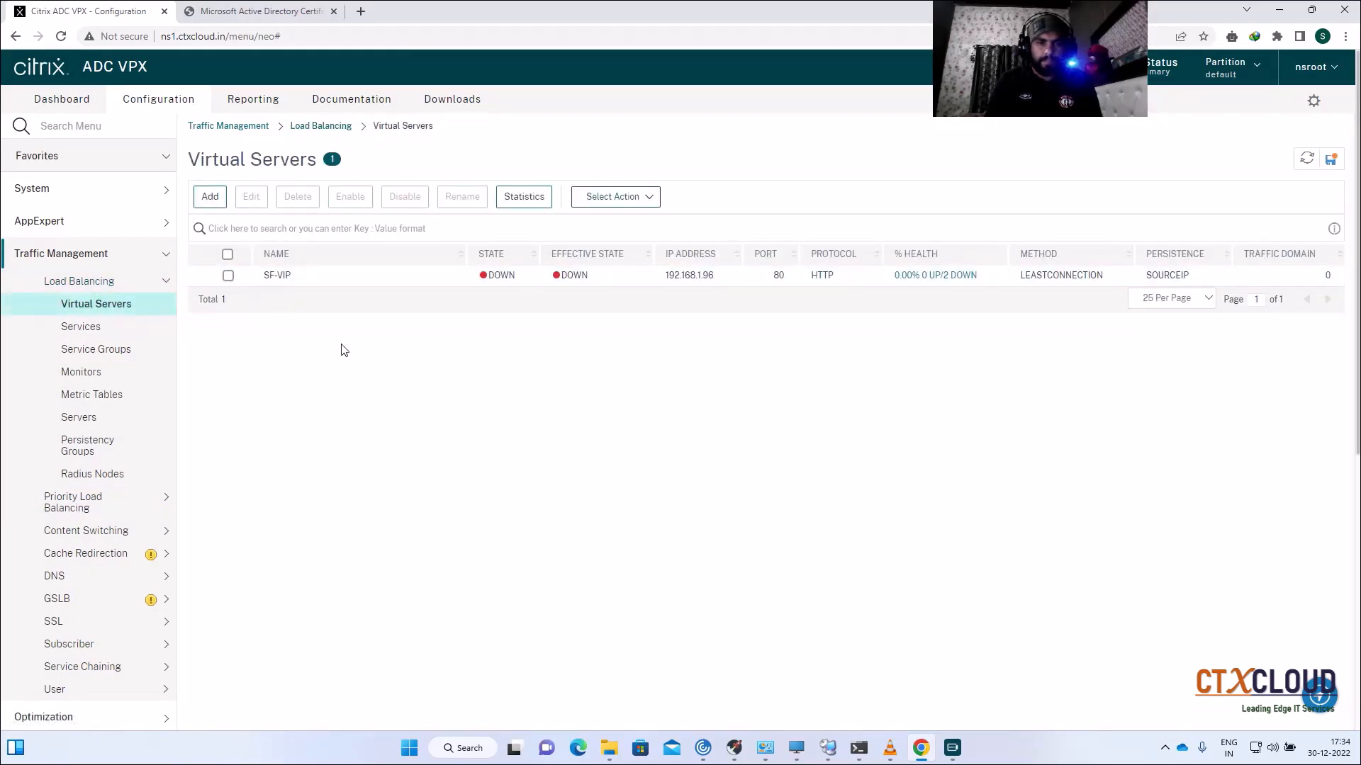
Step: In DNS Manager on CTXADSVR01, delete the old Internalapps host record
click(827, 747)
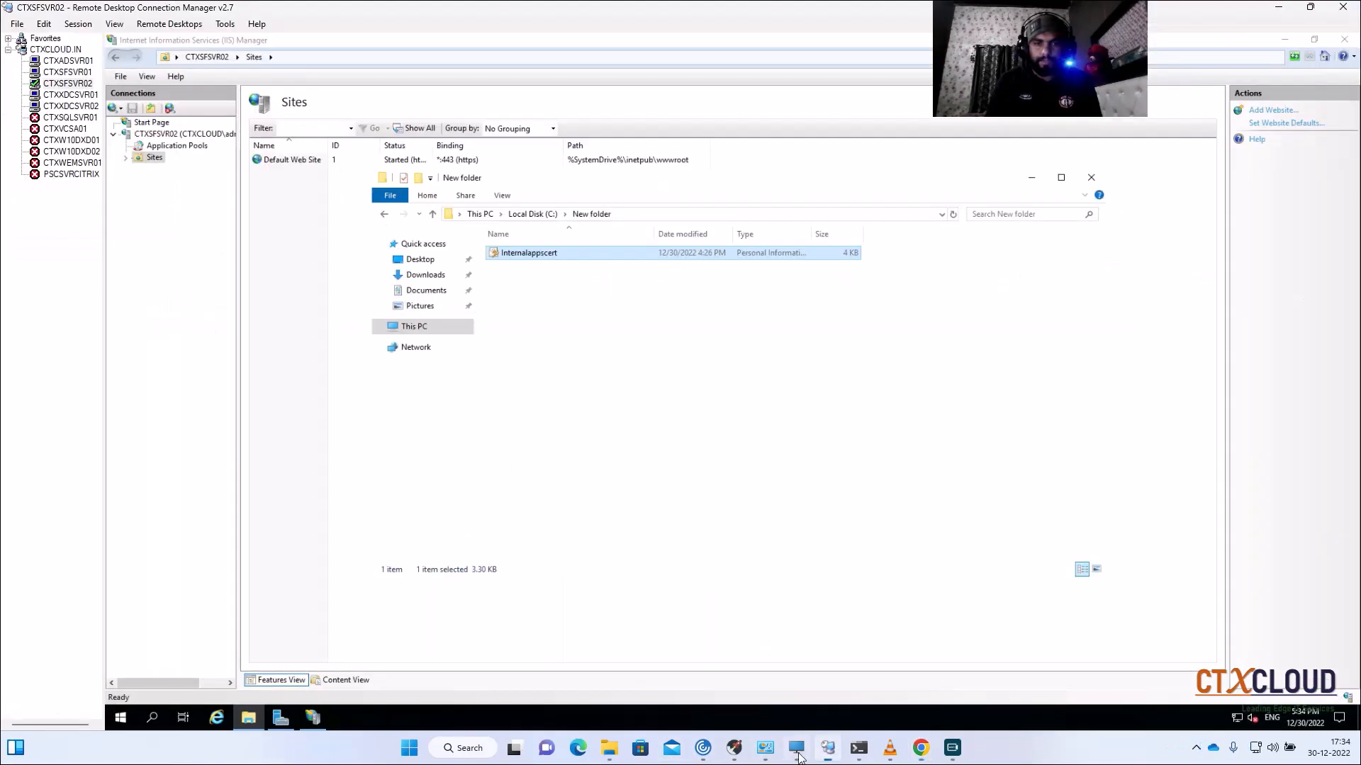
click(68, 60)
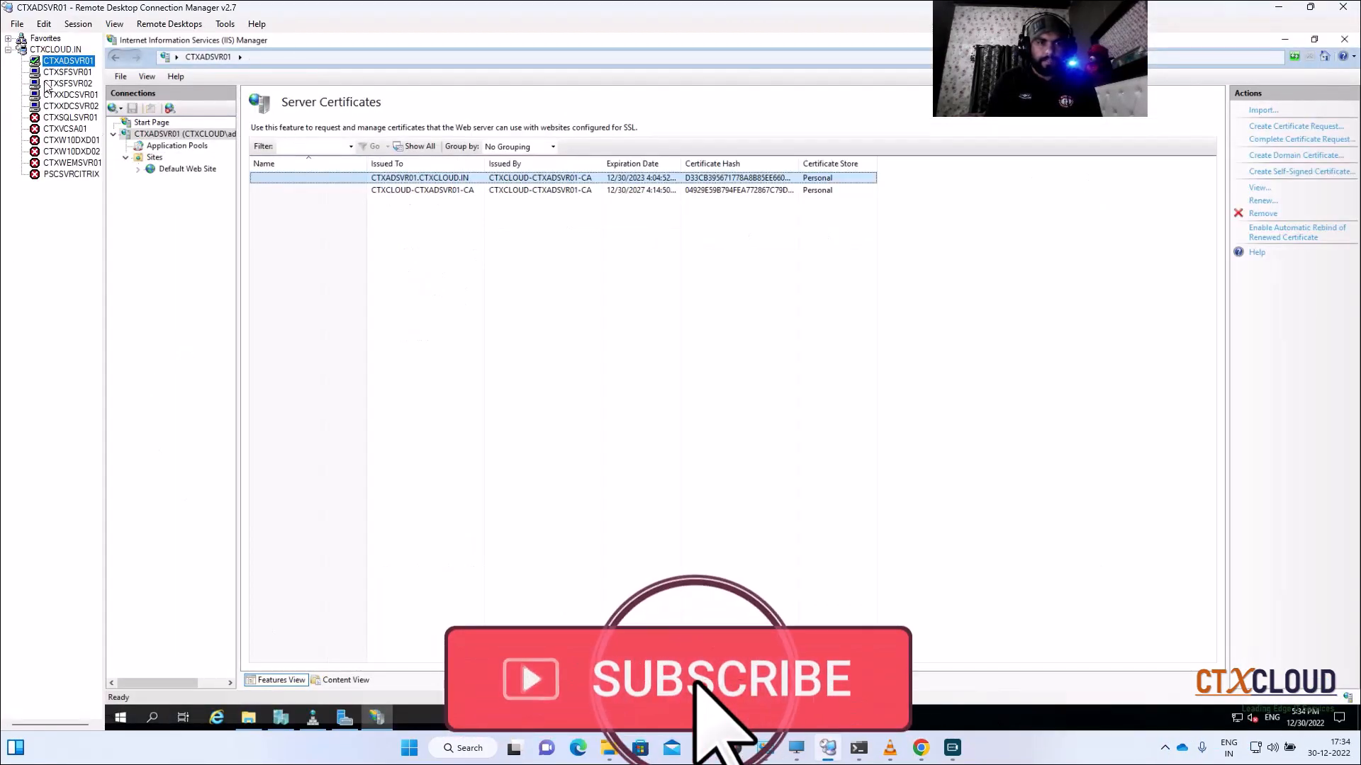
click(312, 717)
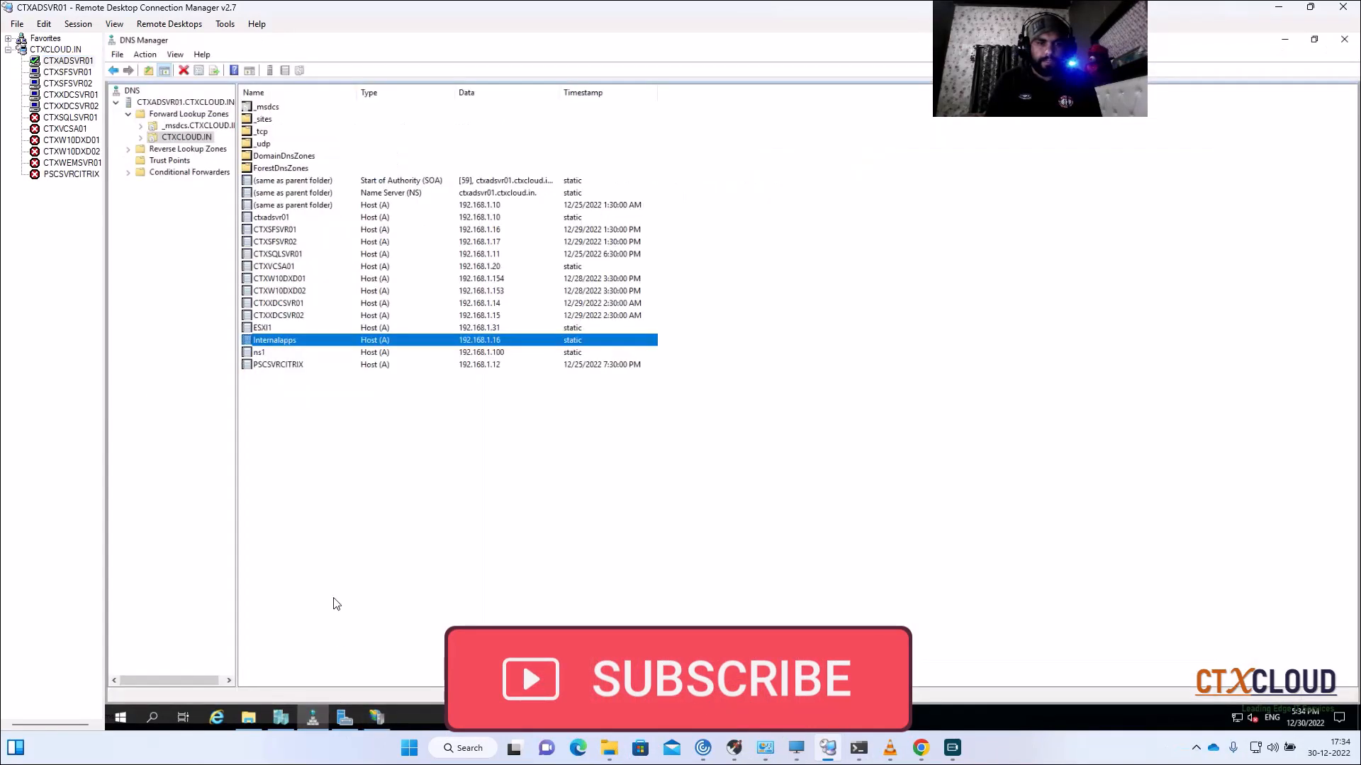
right_click(411, 345)
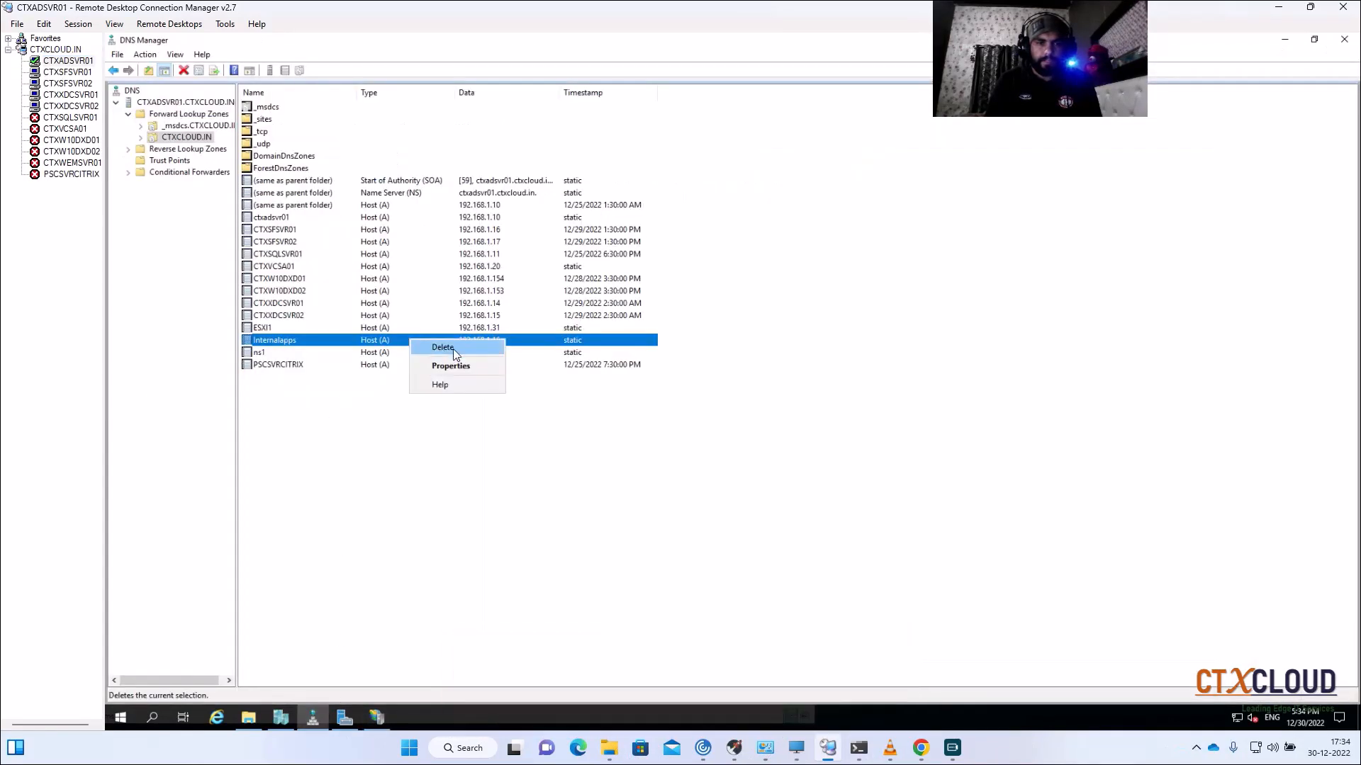
click(432, 352)
click(773, 421)
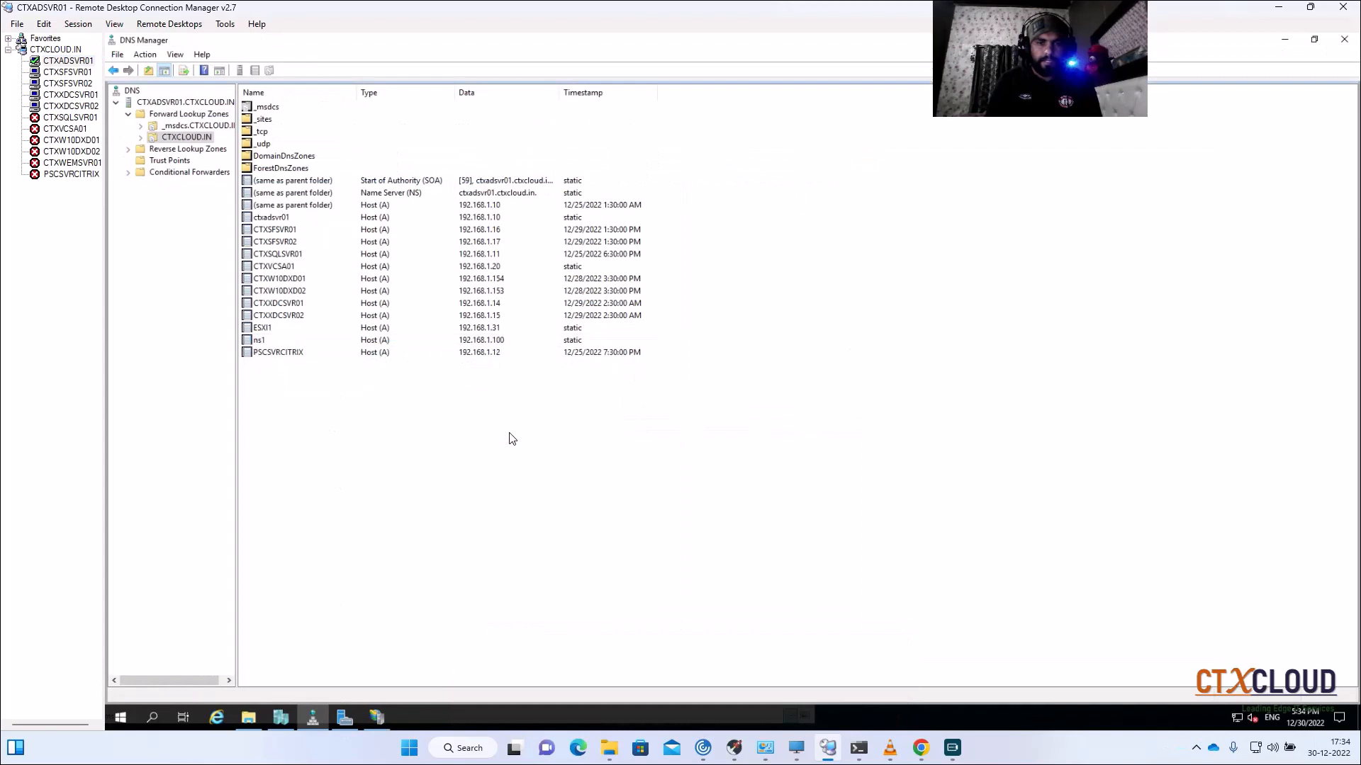
Step: Add a new host record Internalapps pointing to 192.168.1.96 in the CTXCLOUD.IN zone
right_click(507, 433)
click(580, 470)
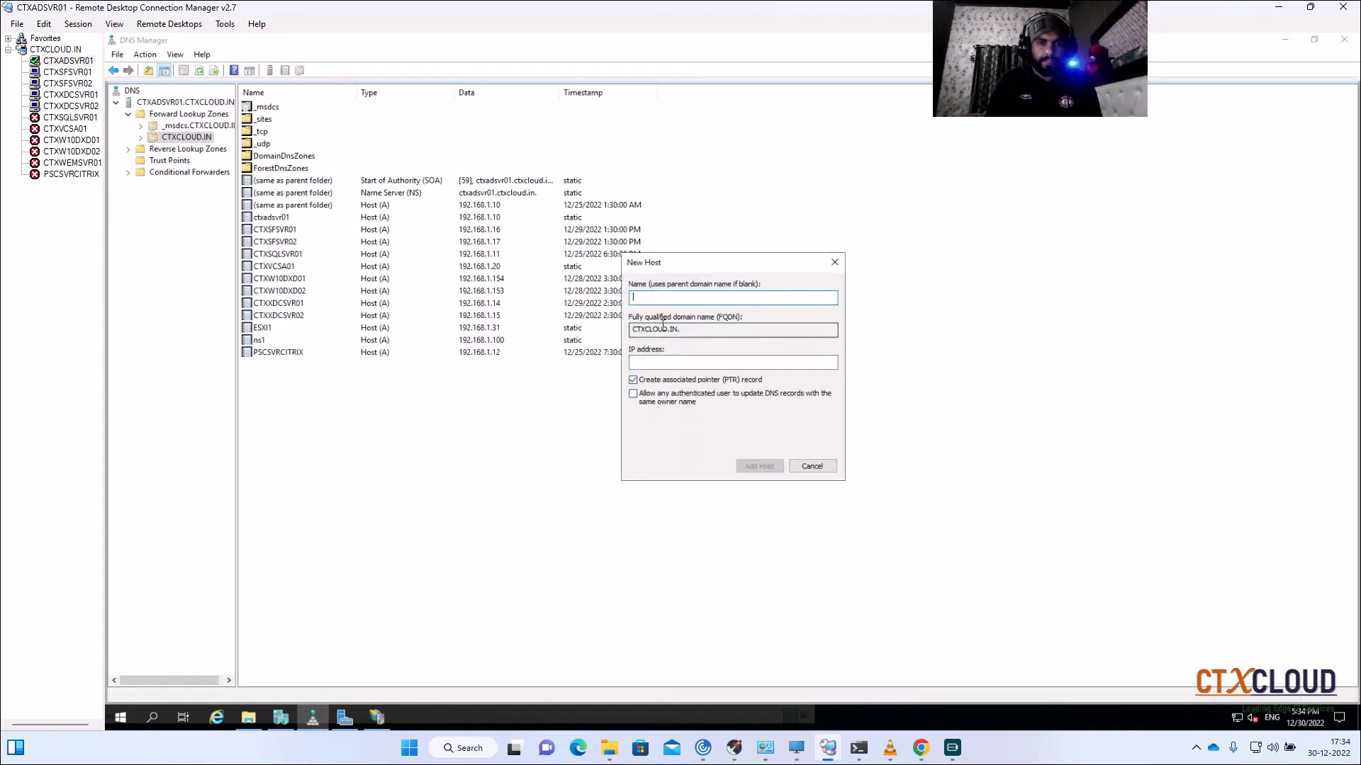
text(In)
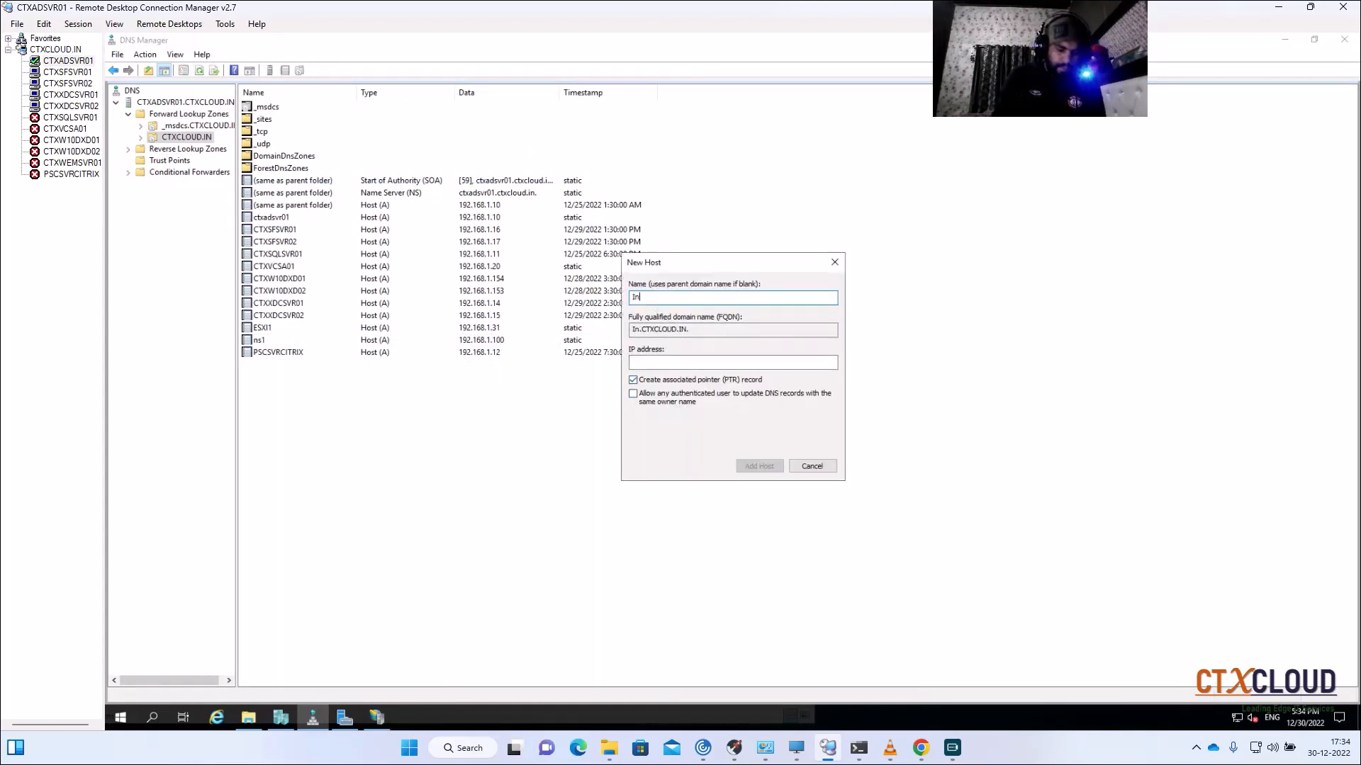
text(ternala)
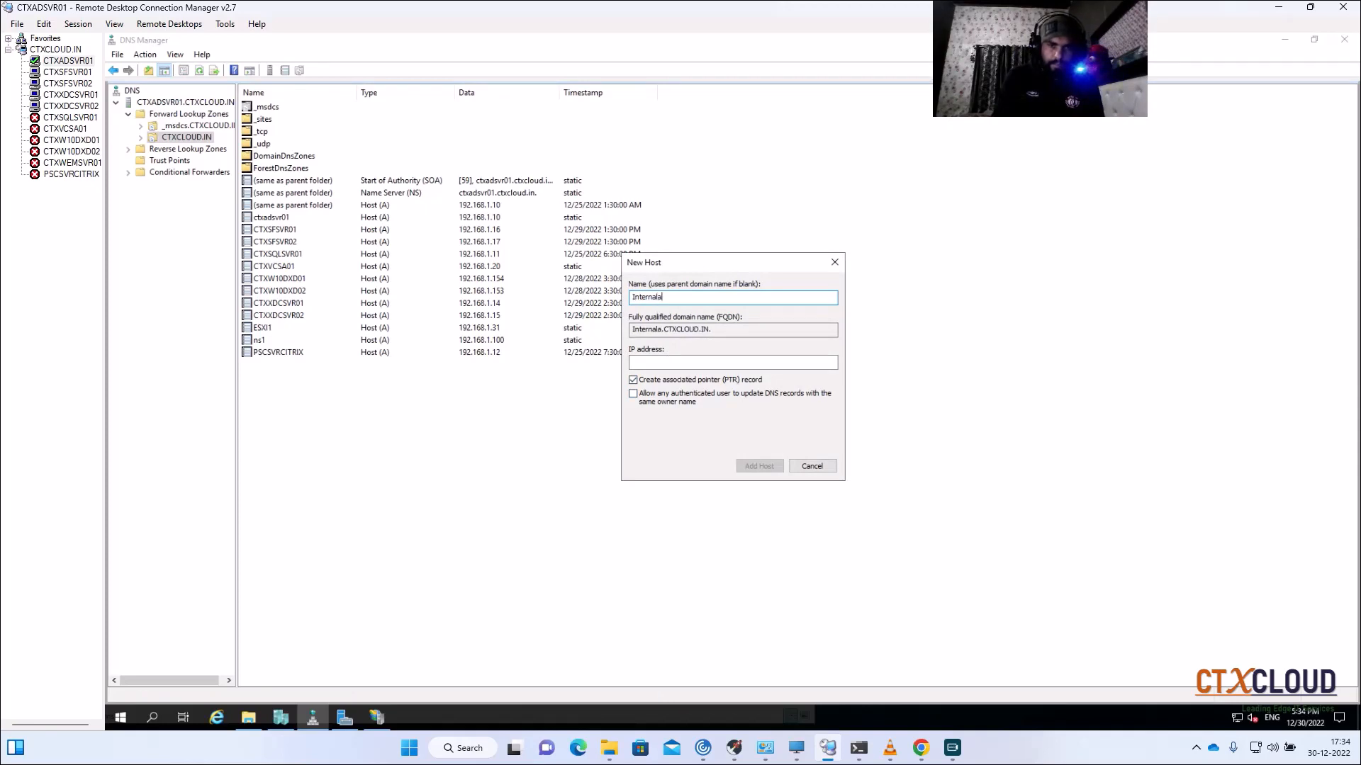
text(pps)
click(677, 369)
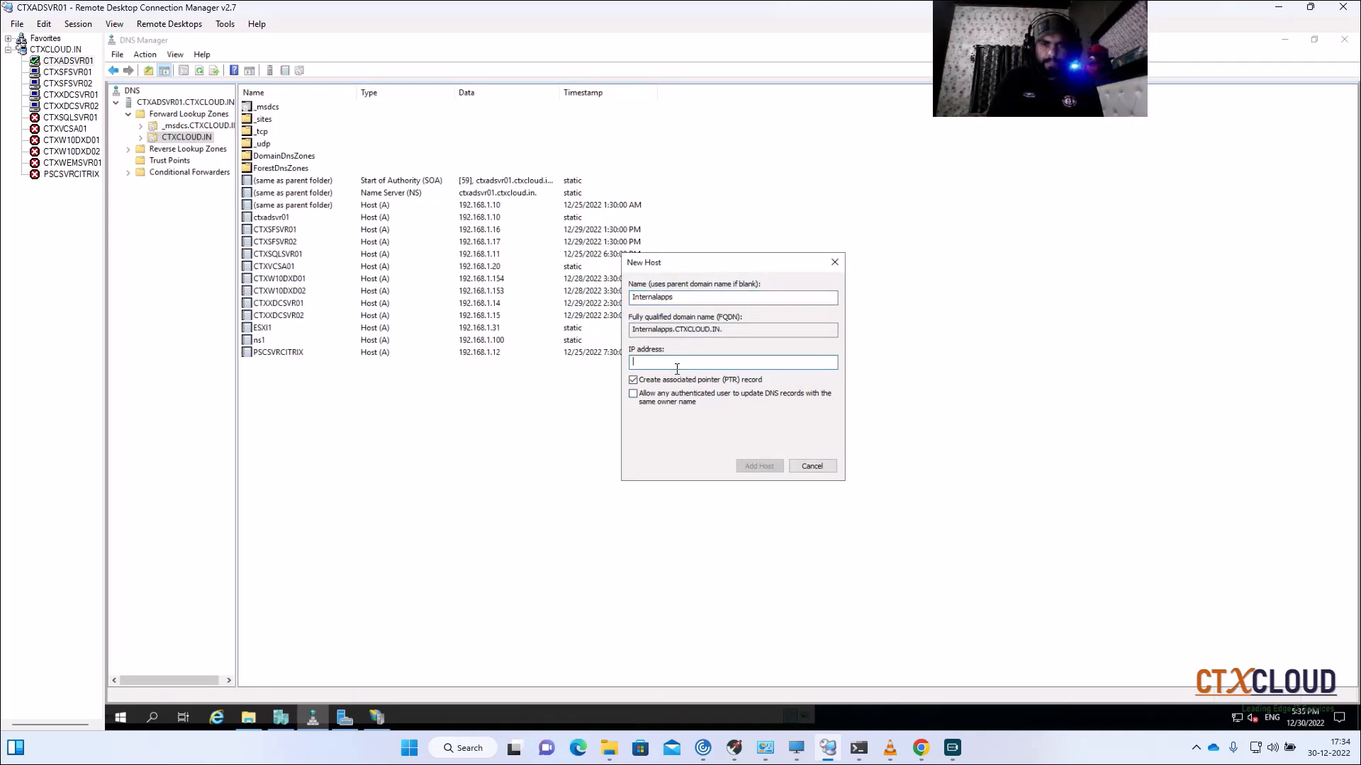
text(192.168.1.9)
click(758, 467)
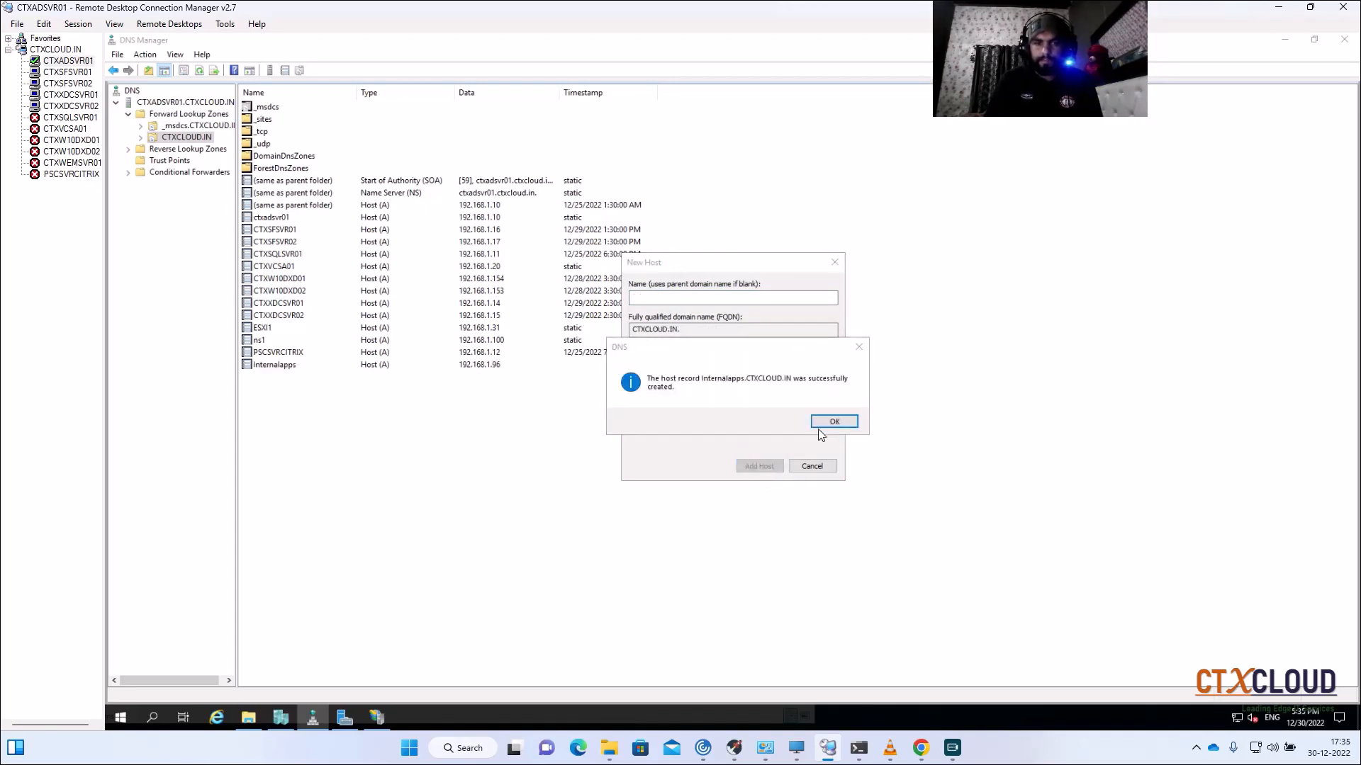
click(818, 428)
click(802, 469)
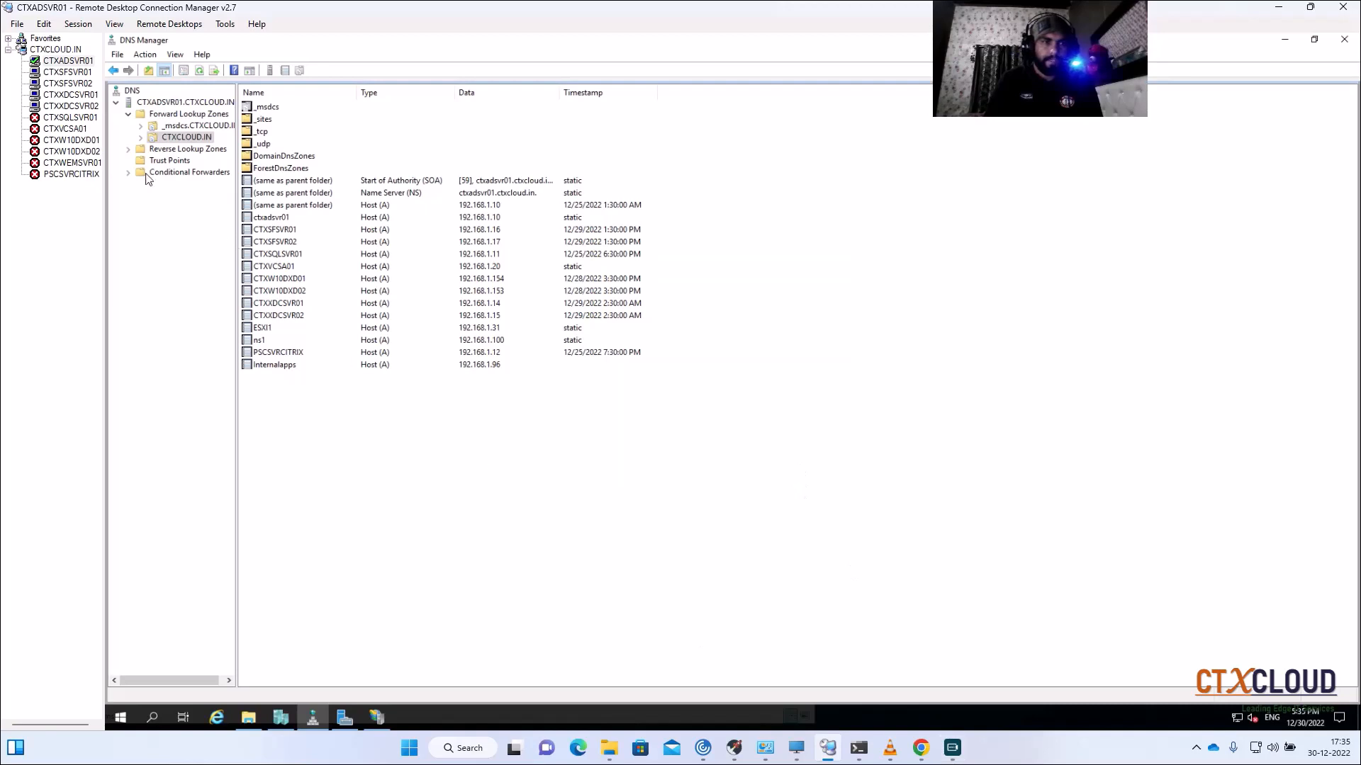
click(913, 757)
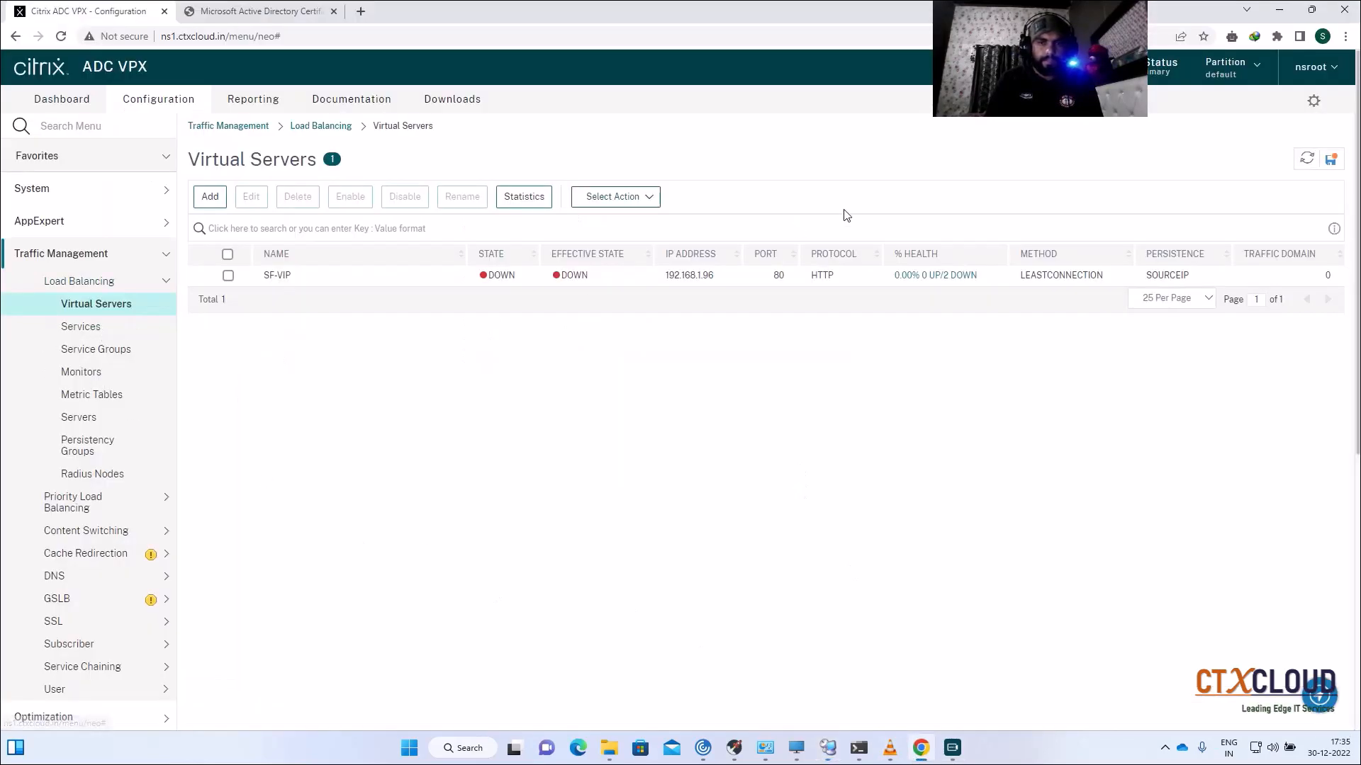
Step: Save the running ADC configuration and briefly open the SF-VIP virtual server
click(1331, 159)
click(759, 436)
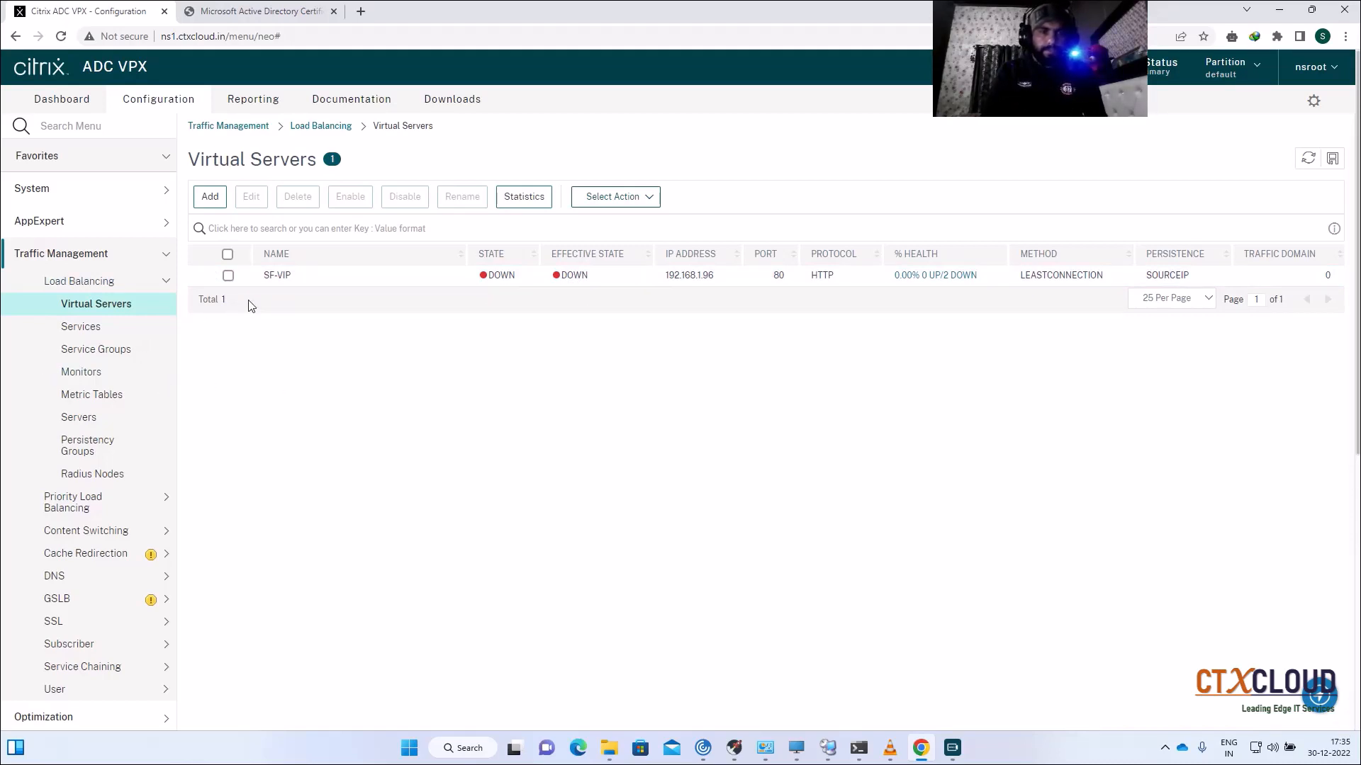
click(278, 275)
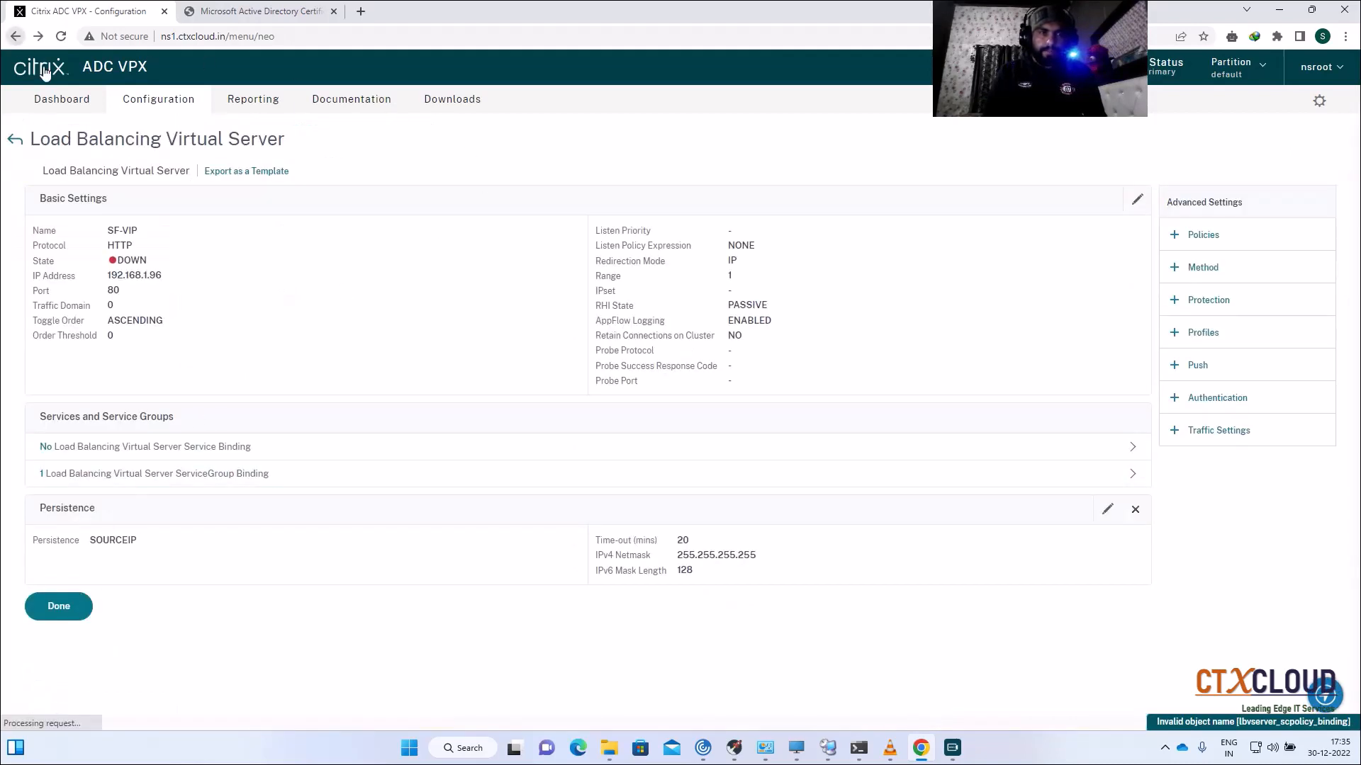
click(15, 36)
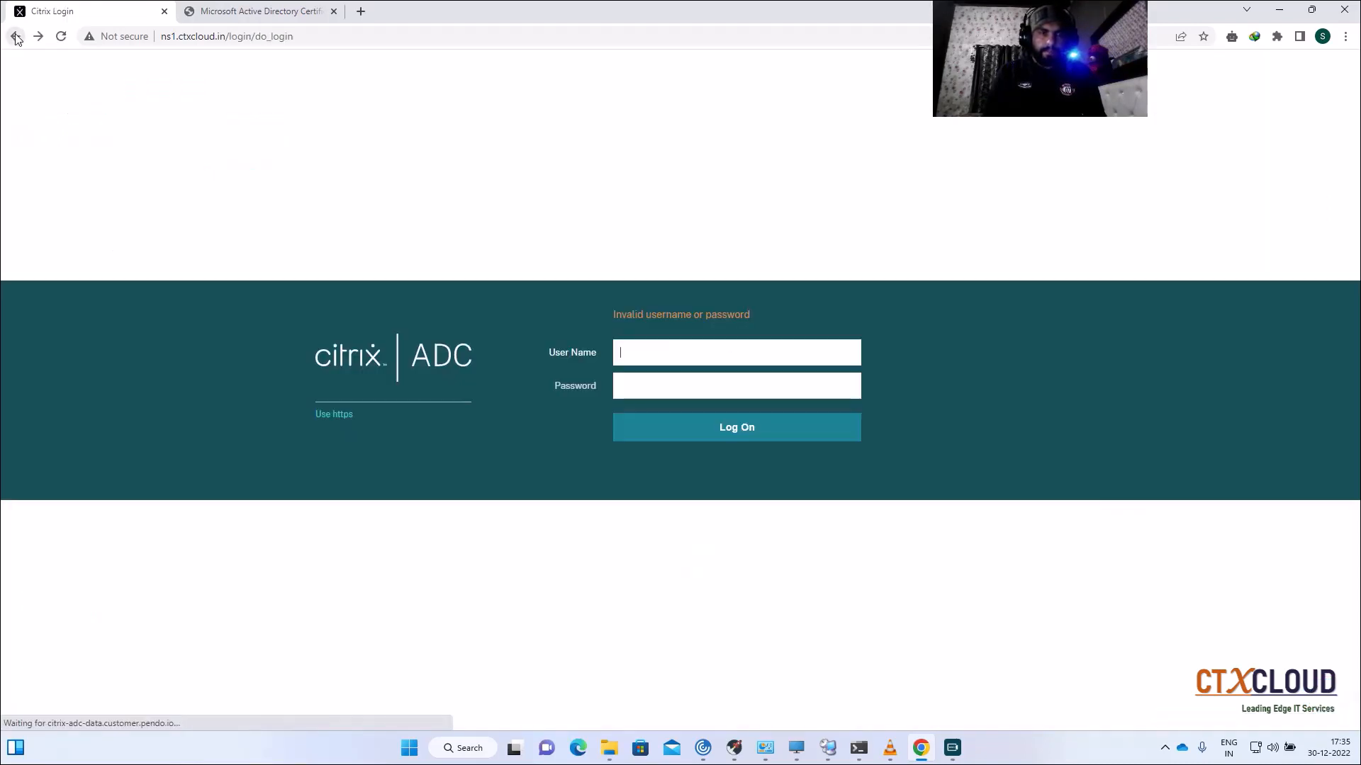
Step: Sign back in to the ADC console with the administrator credentials
text(n)
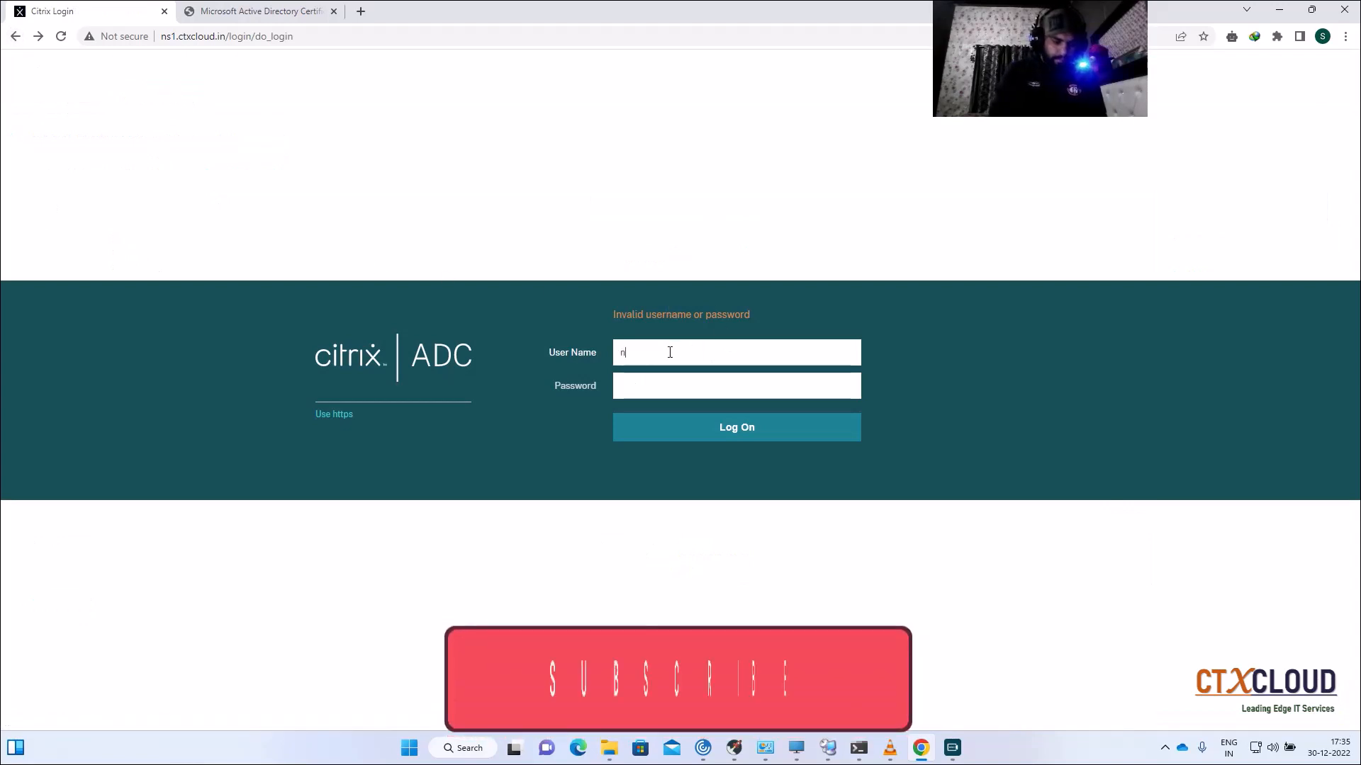
text(sroot)
key(Tab)
text(********)
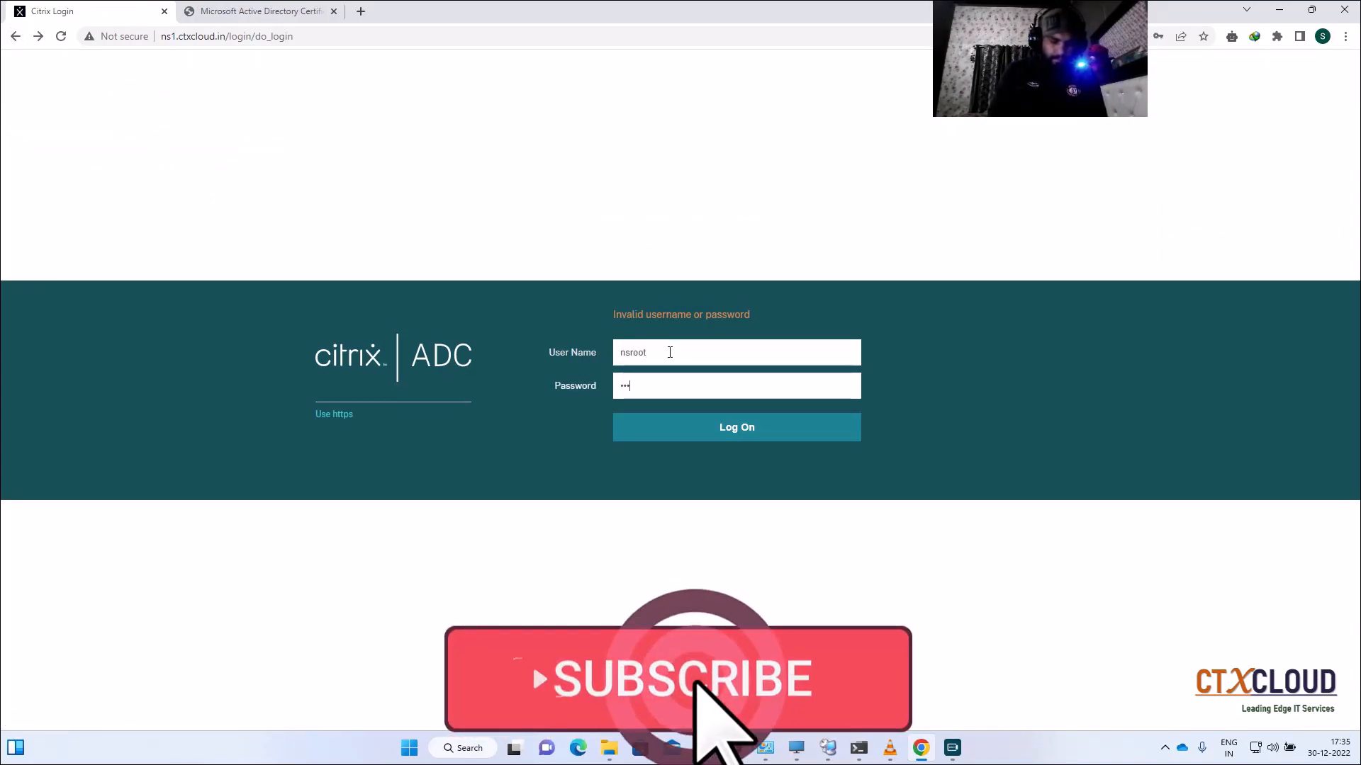
text(****)
key(Return)
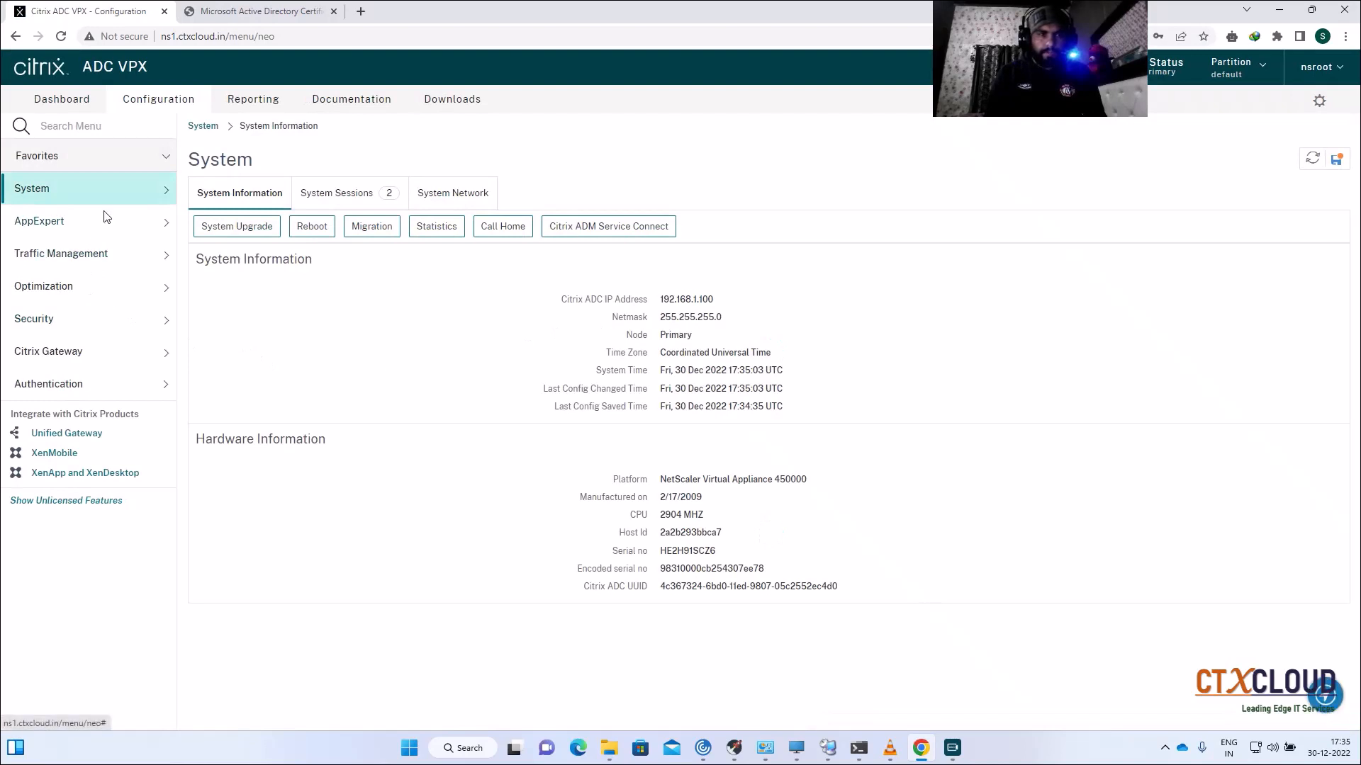
Step: Go to Load Balancing Service Groups and inspect SF-SVC-GP's basic settings without saving
click(89, 255)
click(80, 283)
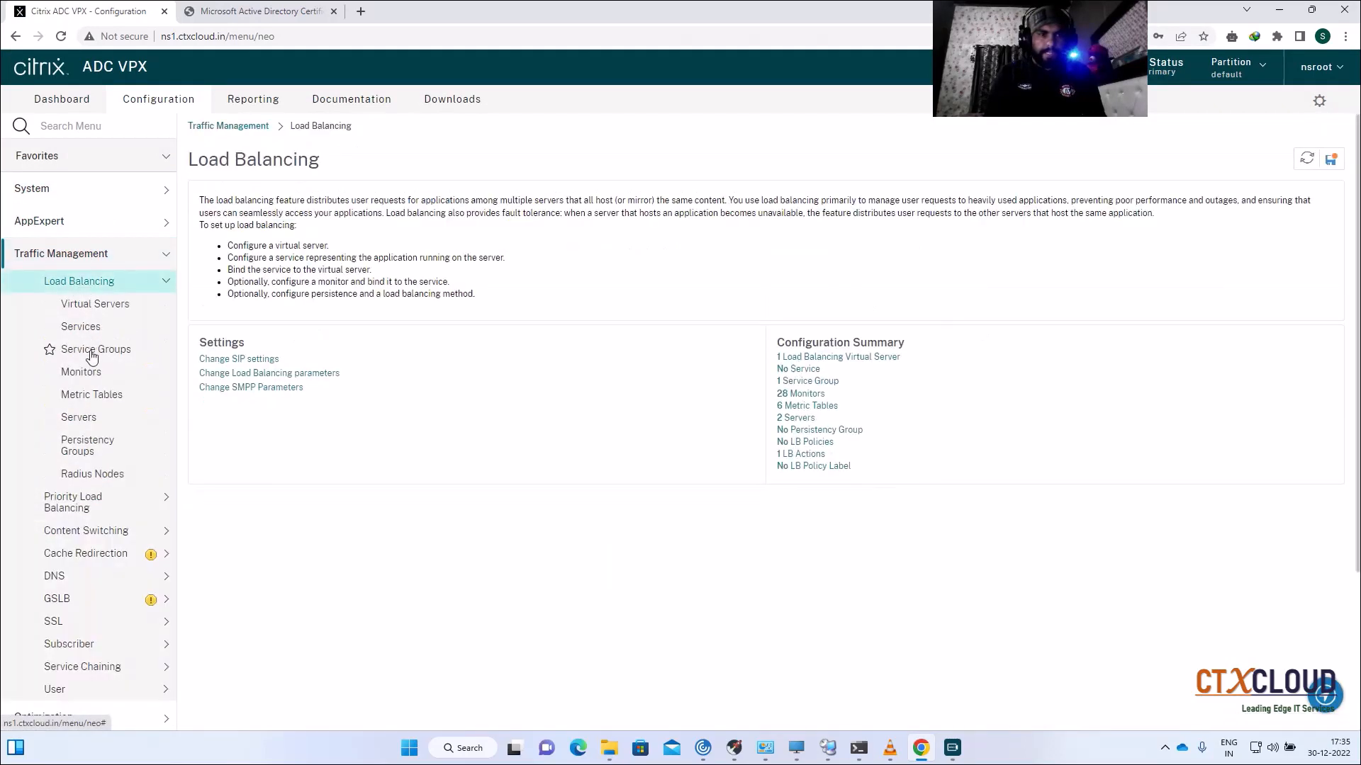
click(92, 348)
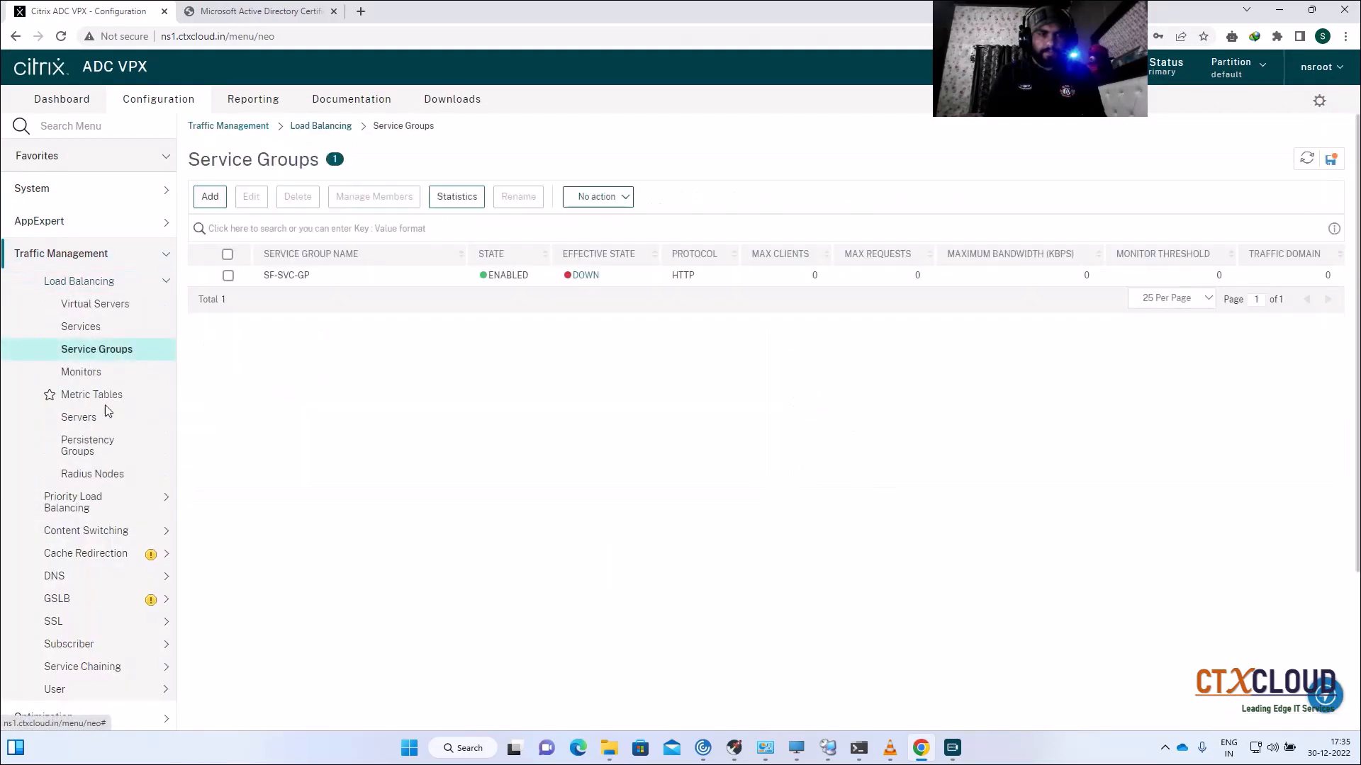
click(84, 418)
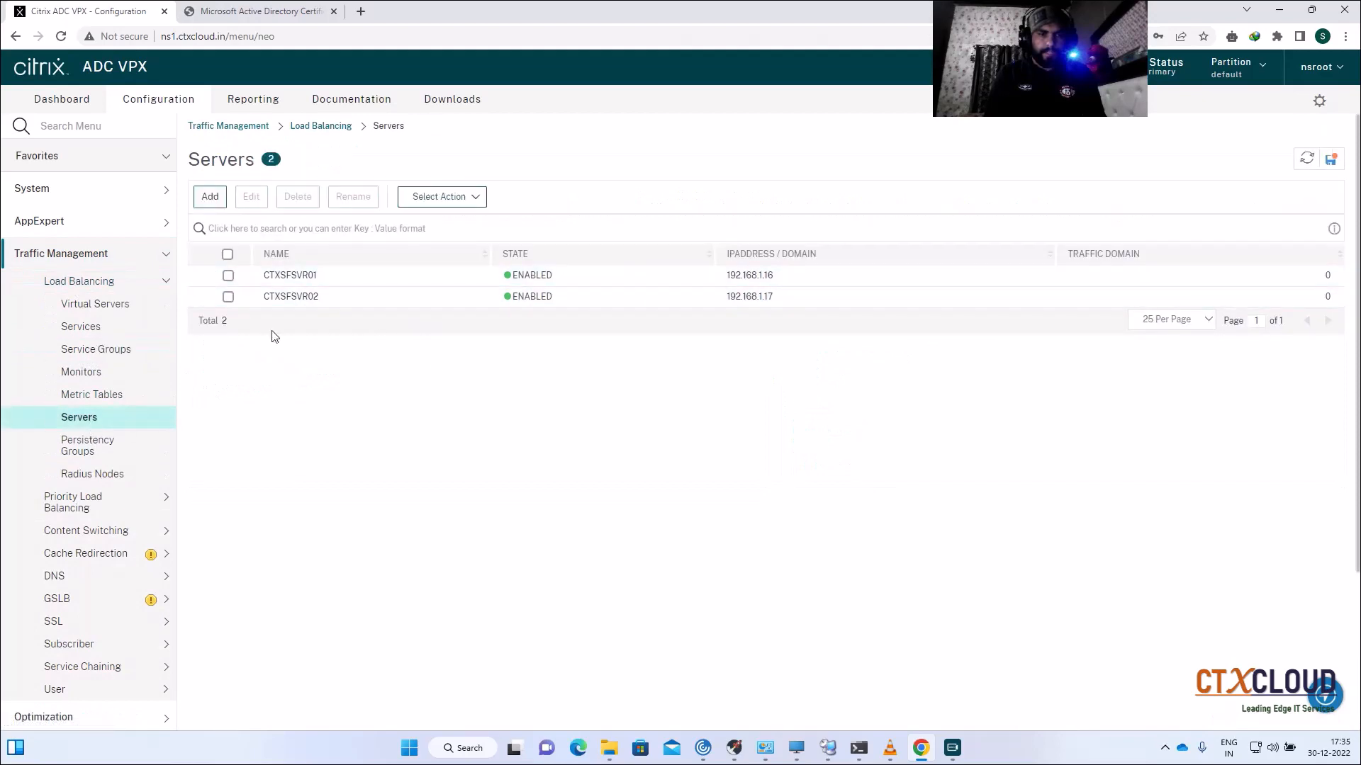
click(96, 351)
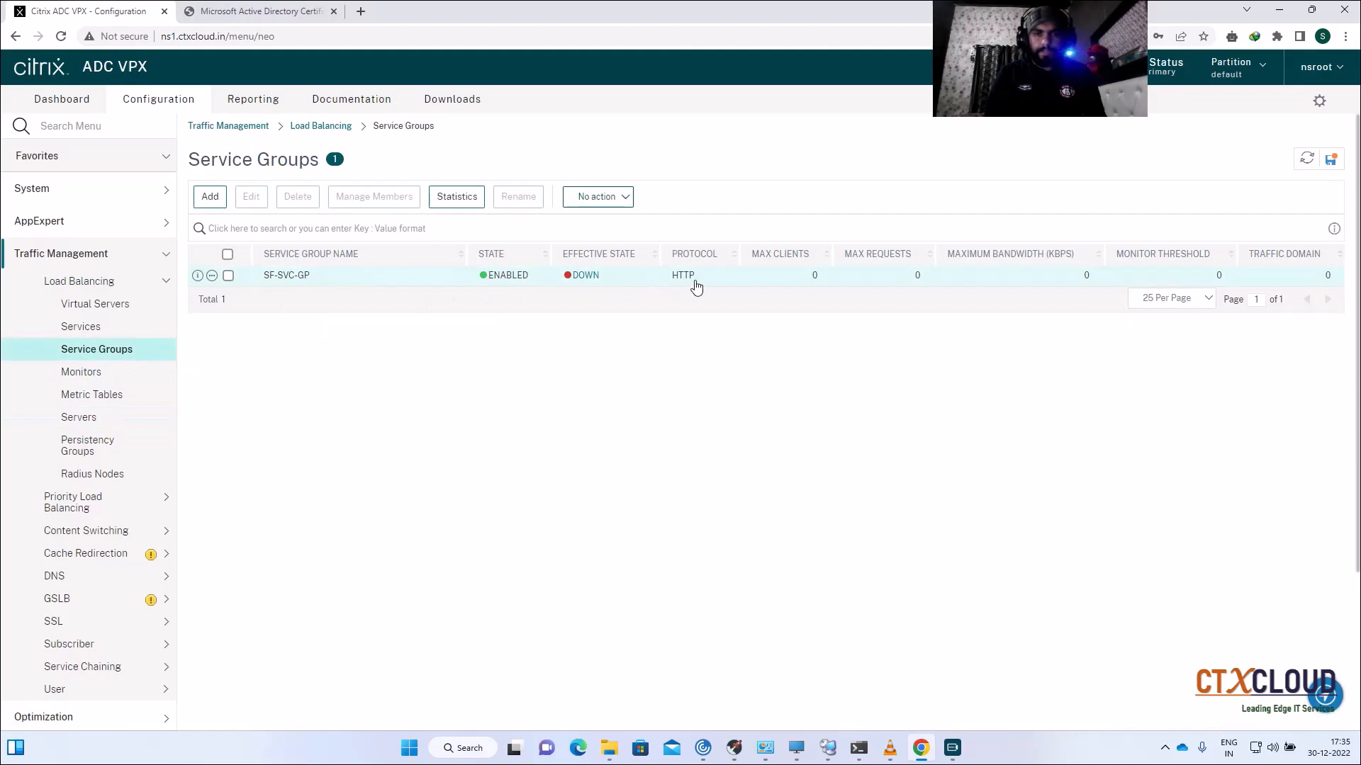
click(287, 276)
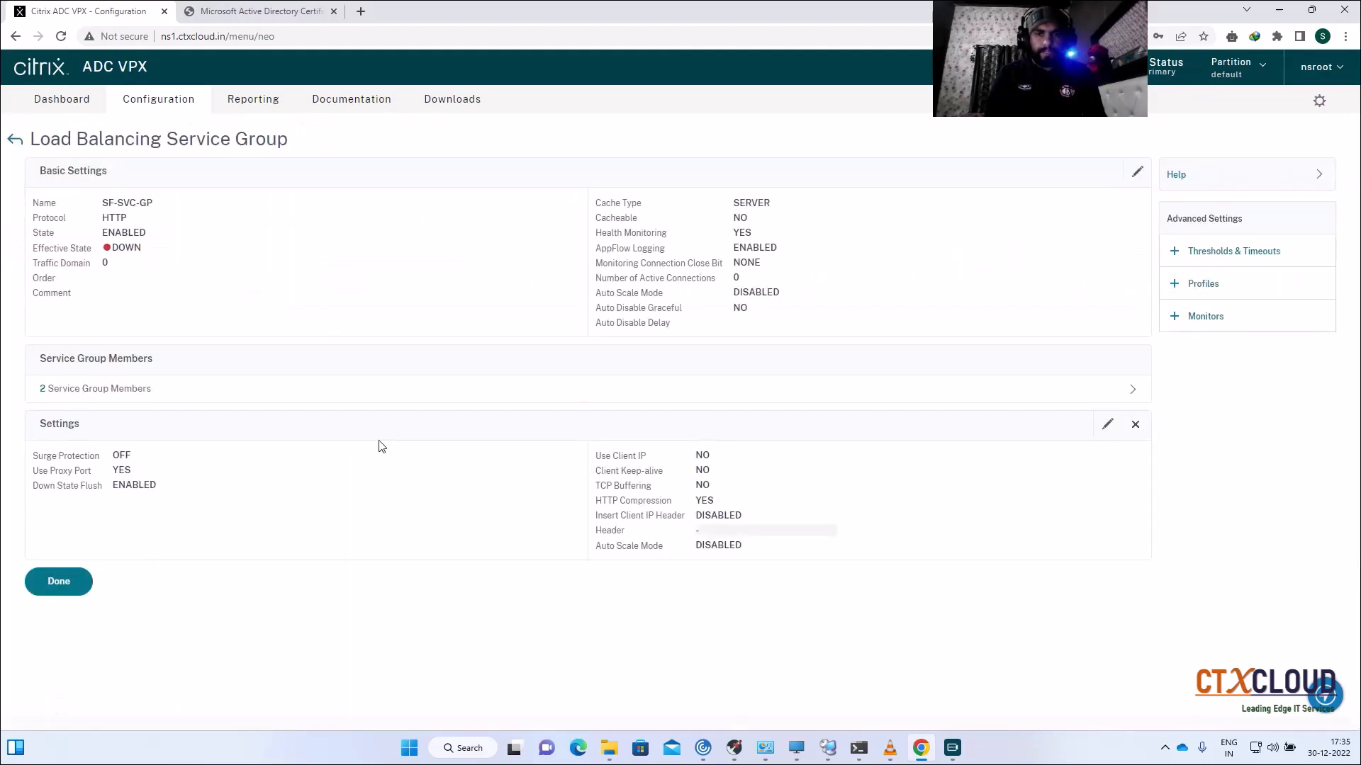
click(1137, 172)
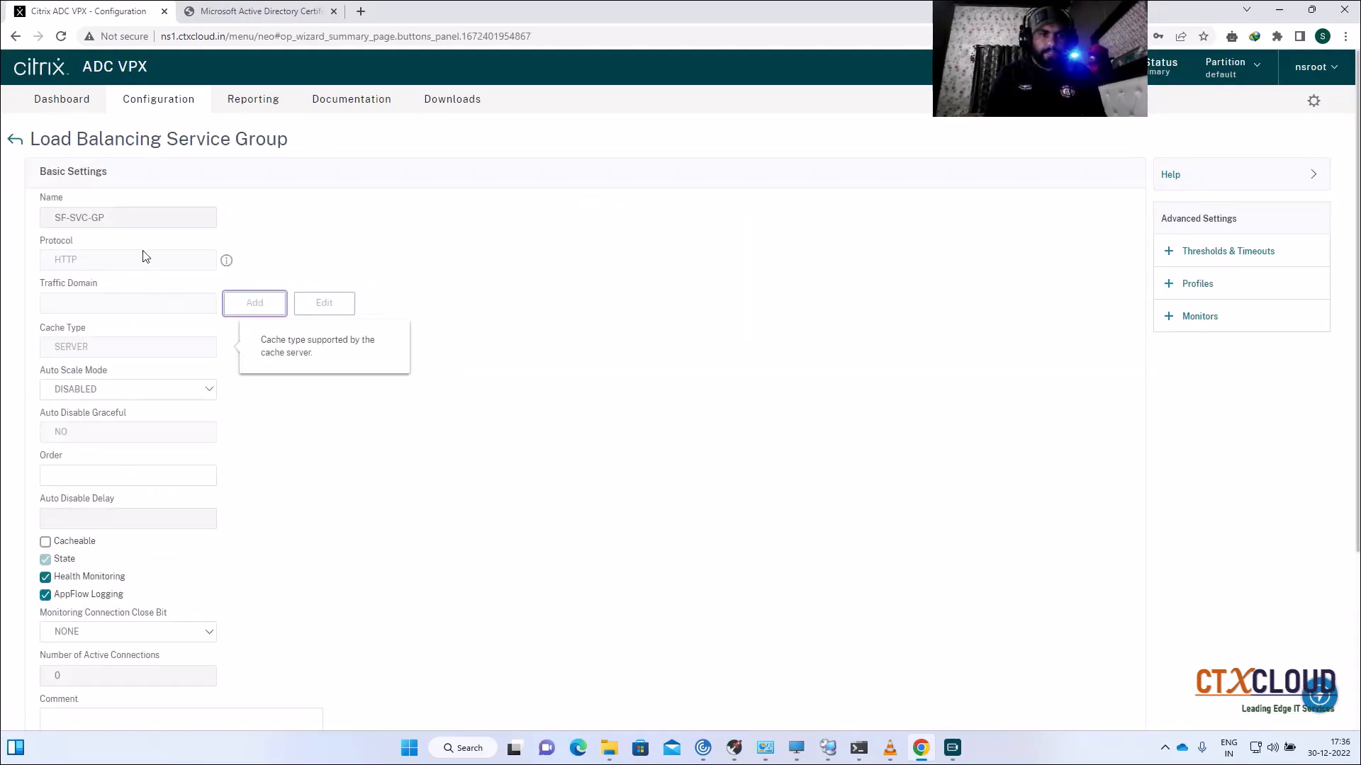
scroll(457, 297, down, 4)
scroll(457, 298, up, 3)
scroll(170, 425, down, 3)
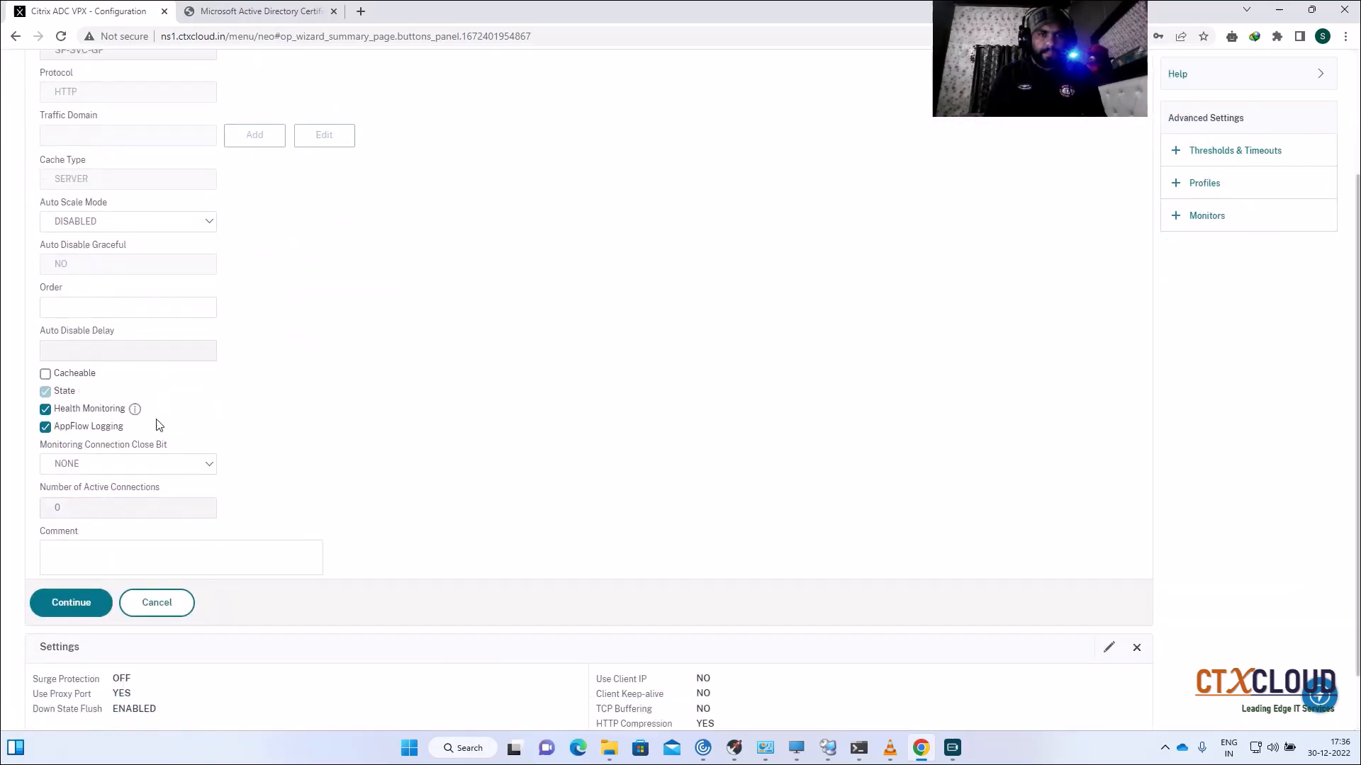
click(156, 535)
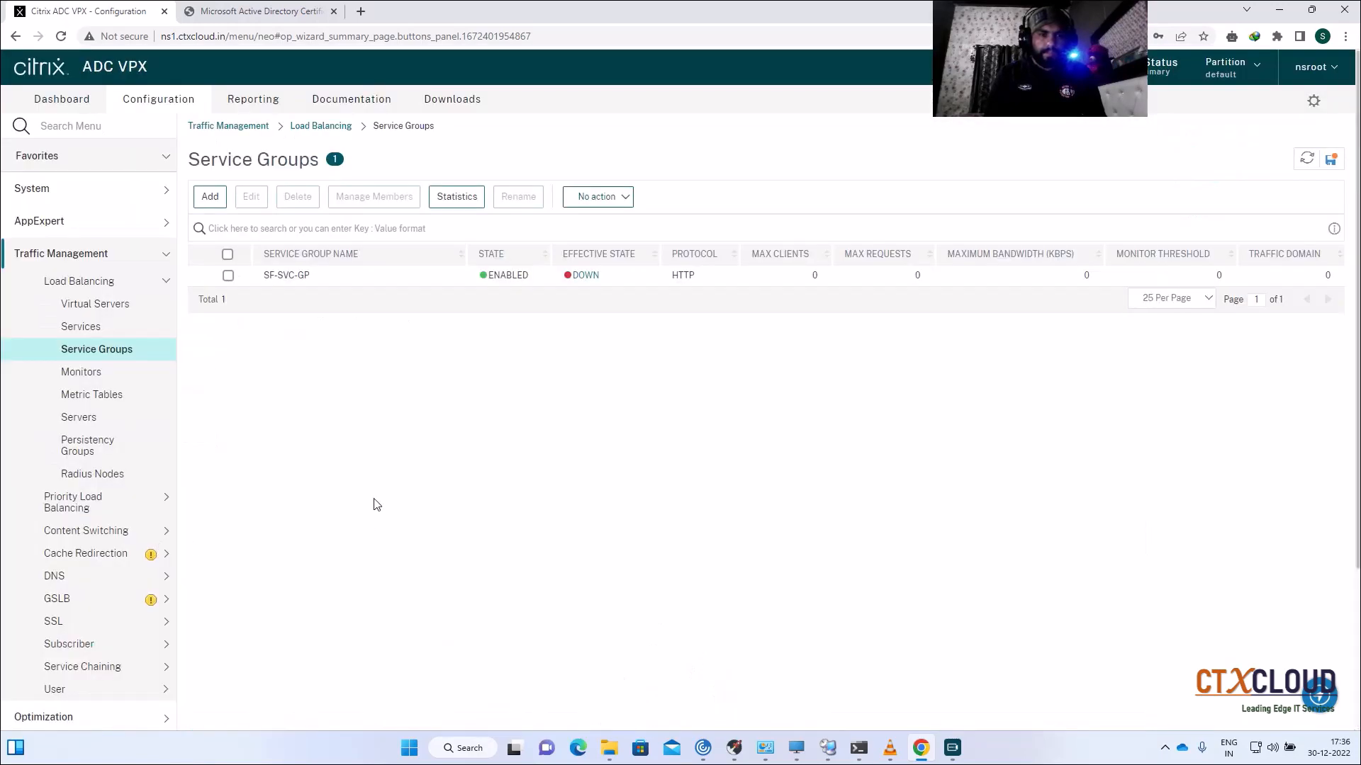
Step: Inspect SF-VIP's basic settings, discard the edit, and return to Service Groups
click(229, 276)
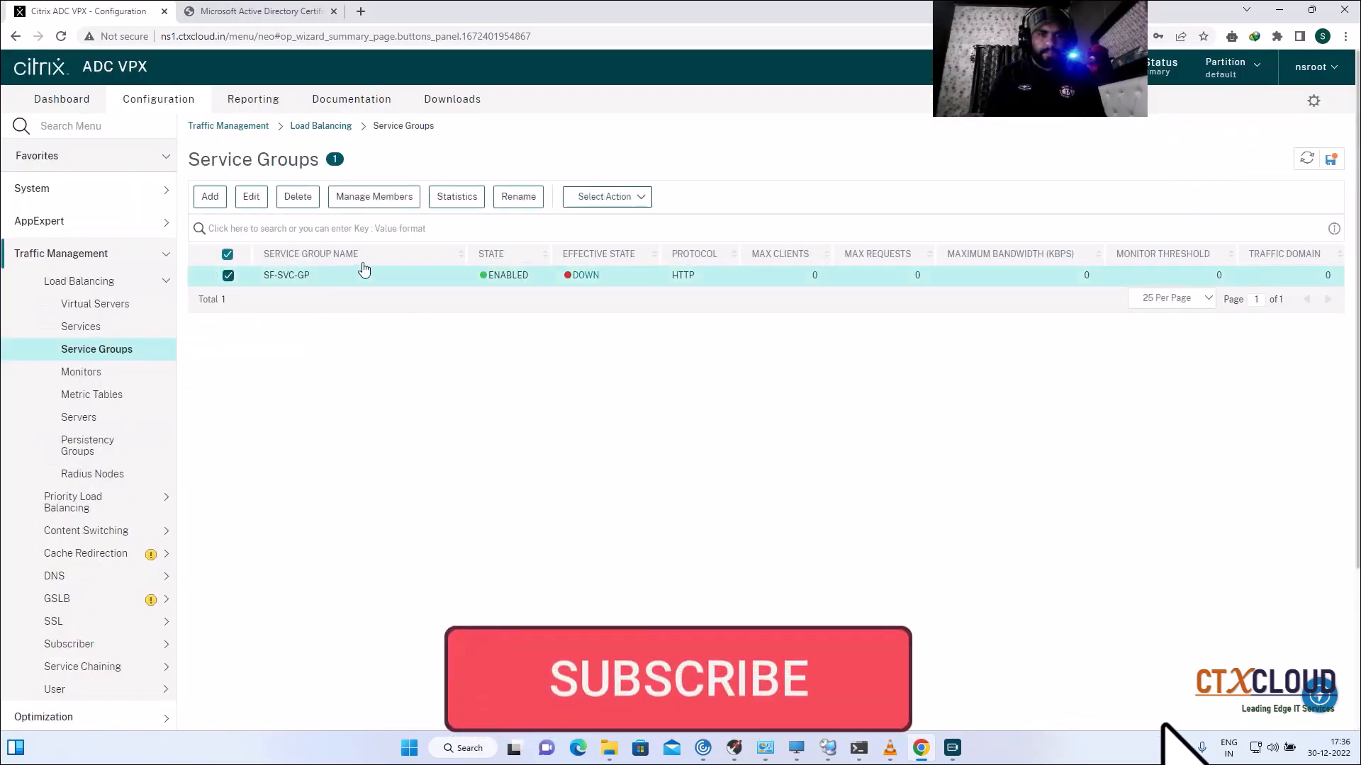
click(113, 304)
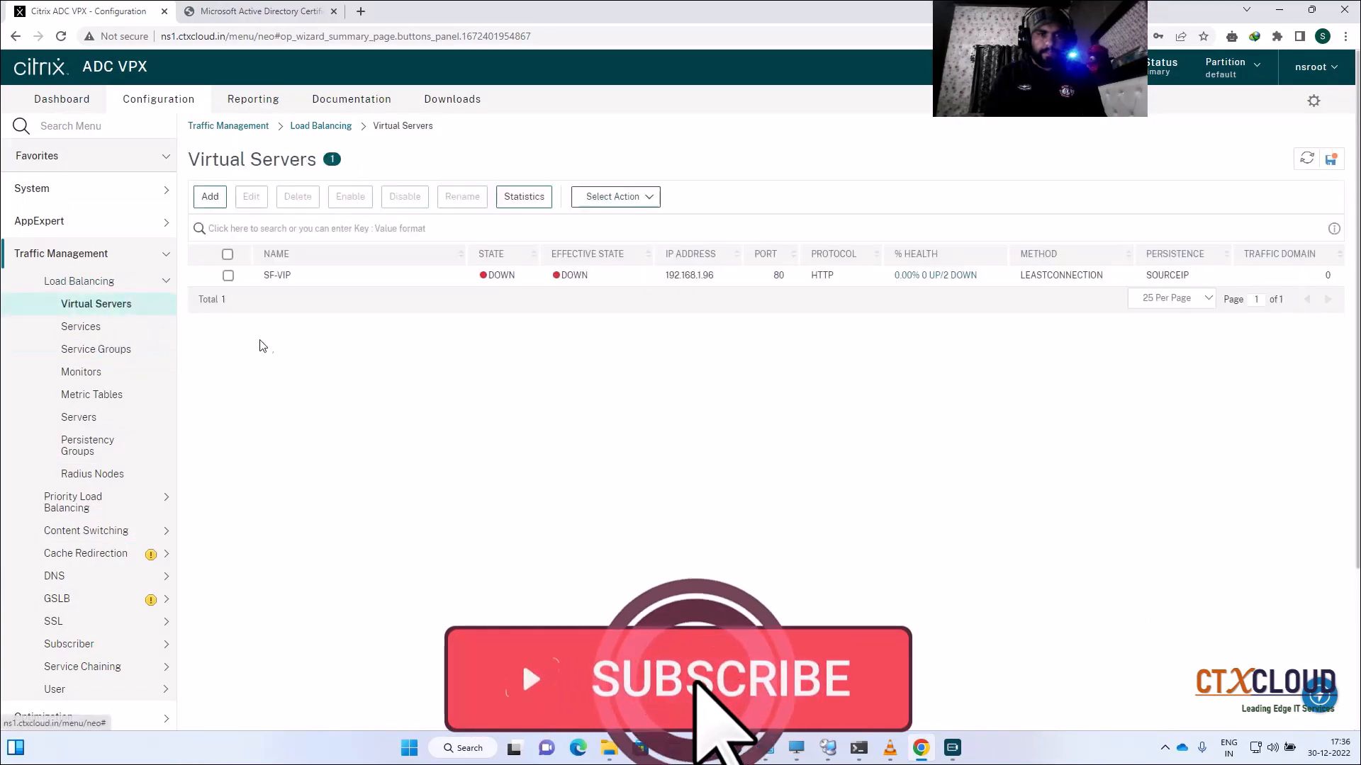
click(227, 275)
click(255, 206)
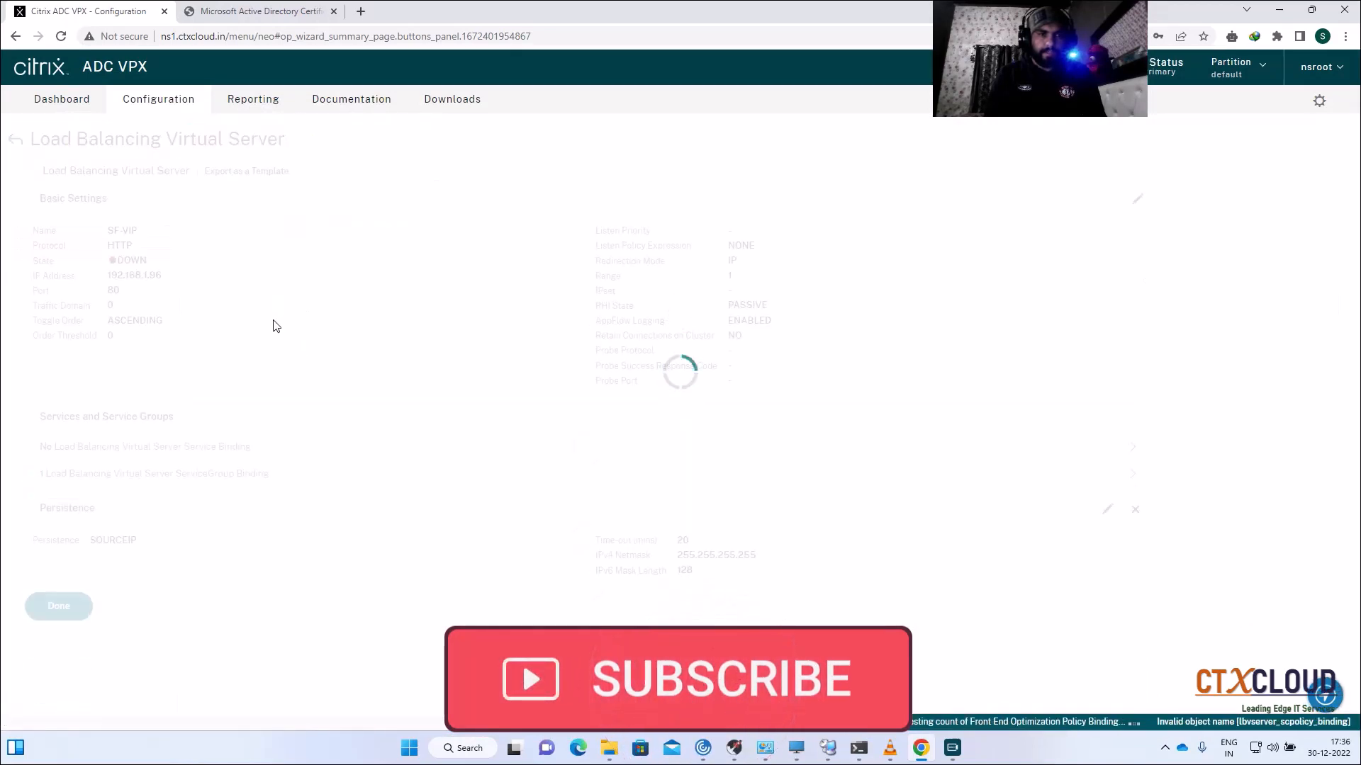
click(1138, 199)
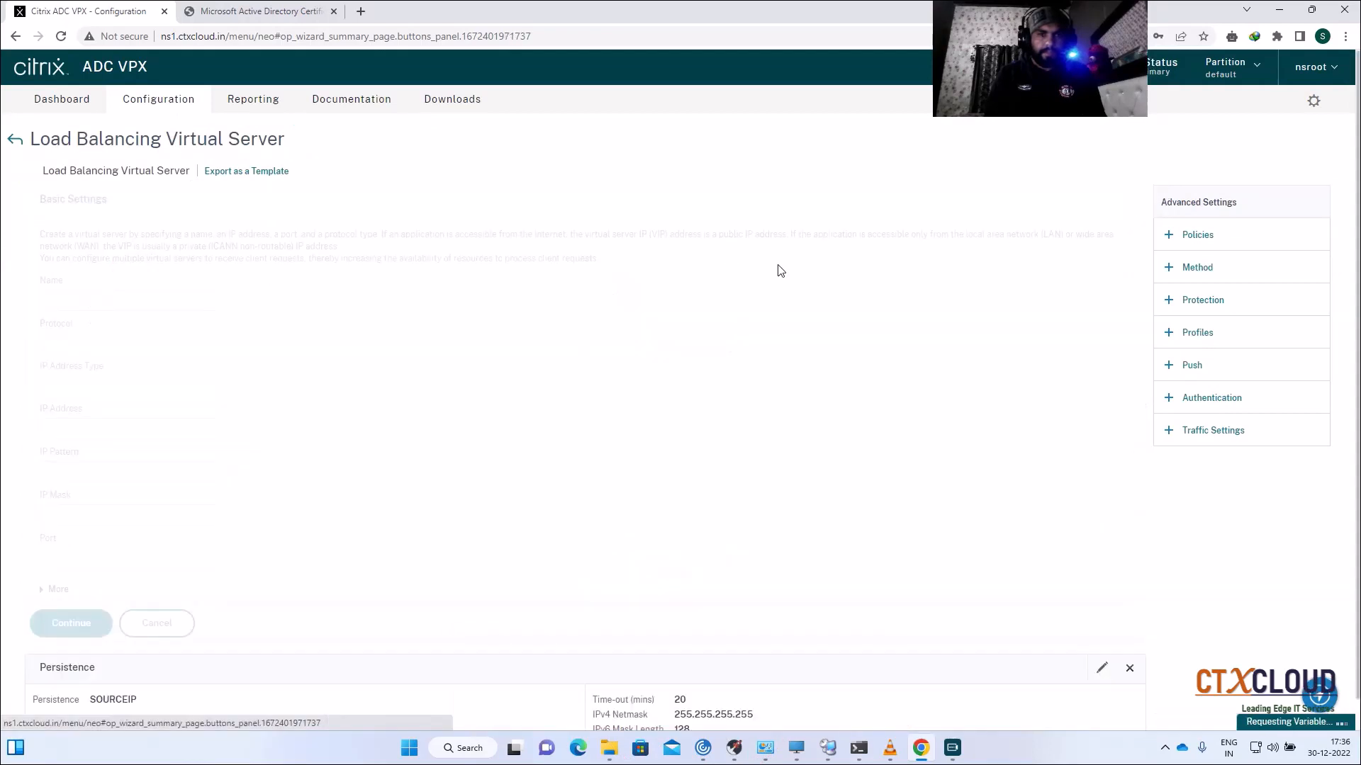
click(177, 354)
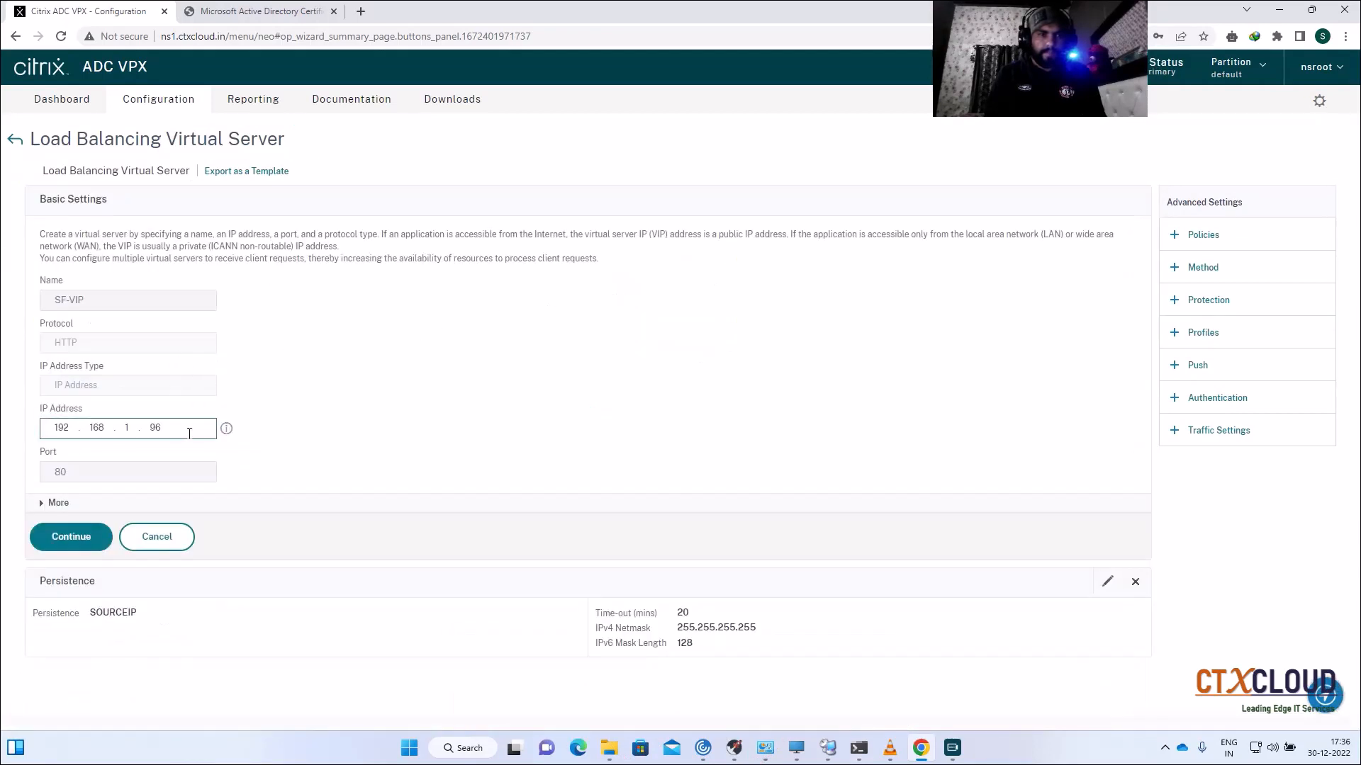
click(156, 537)
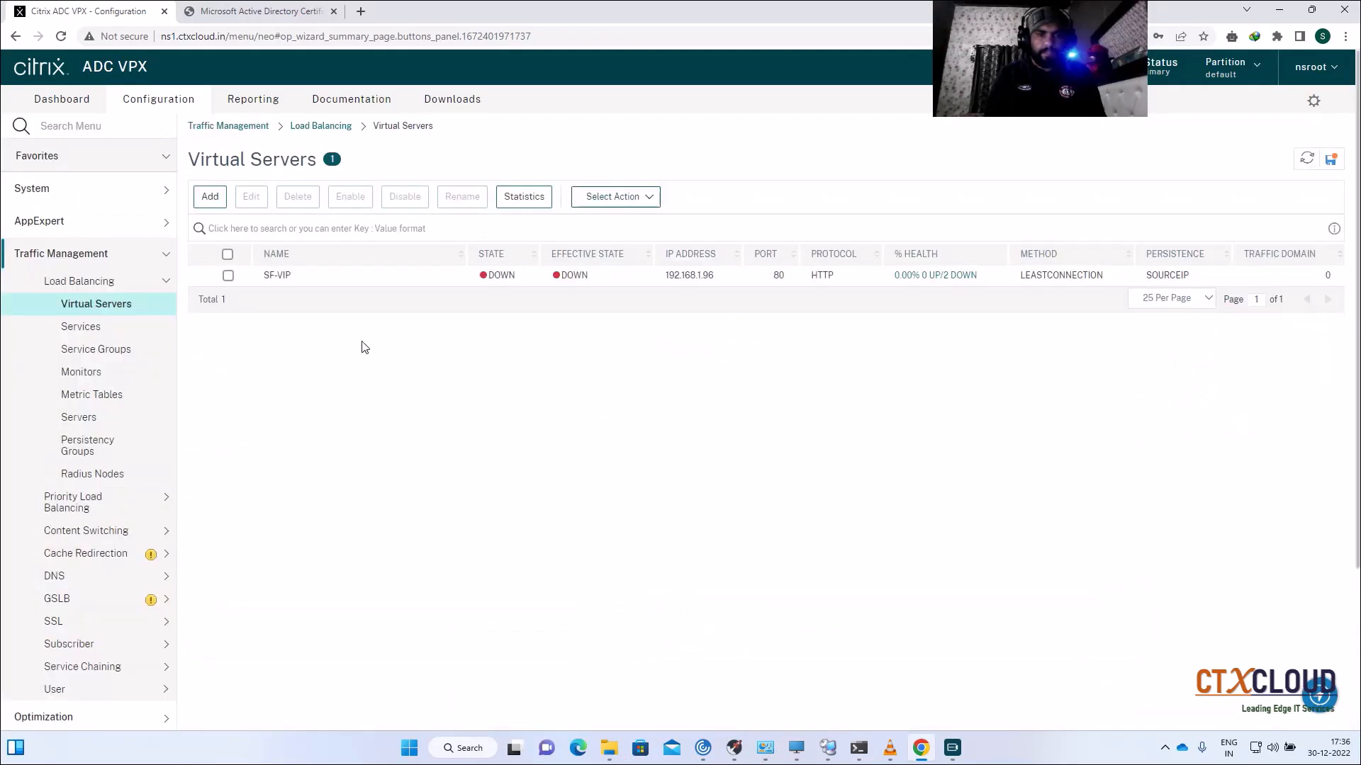
click(113, 350)
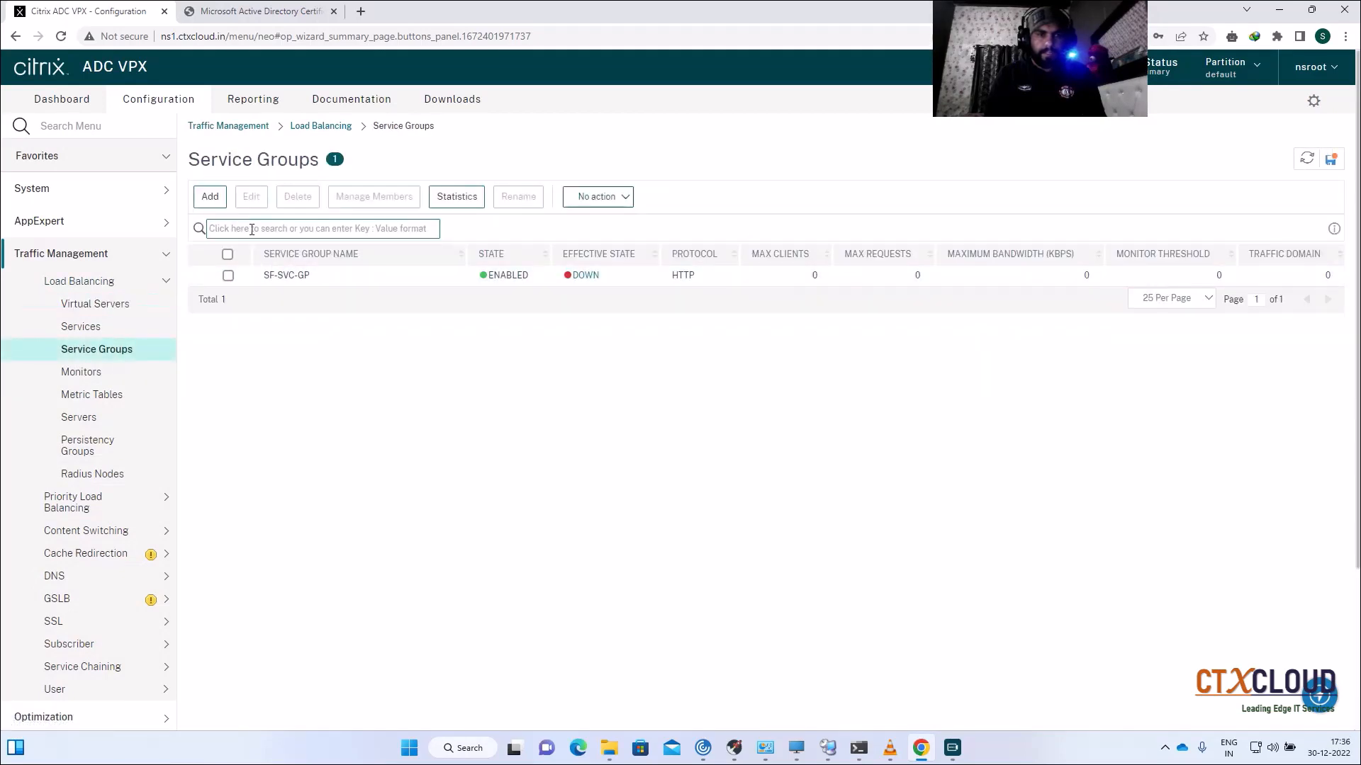
Step: Create service group SF-SVC-GP1 with protocol SSL
click(210, 197)
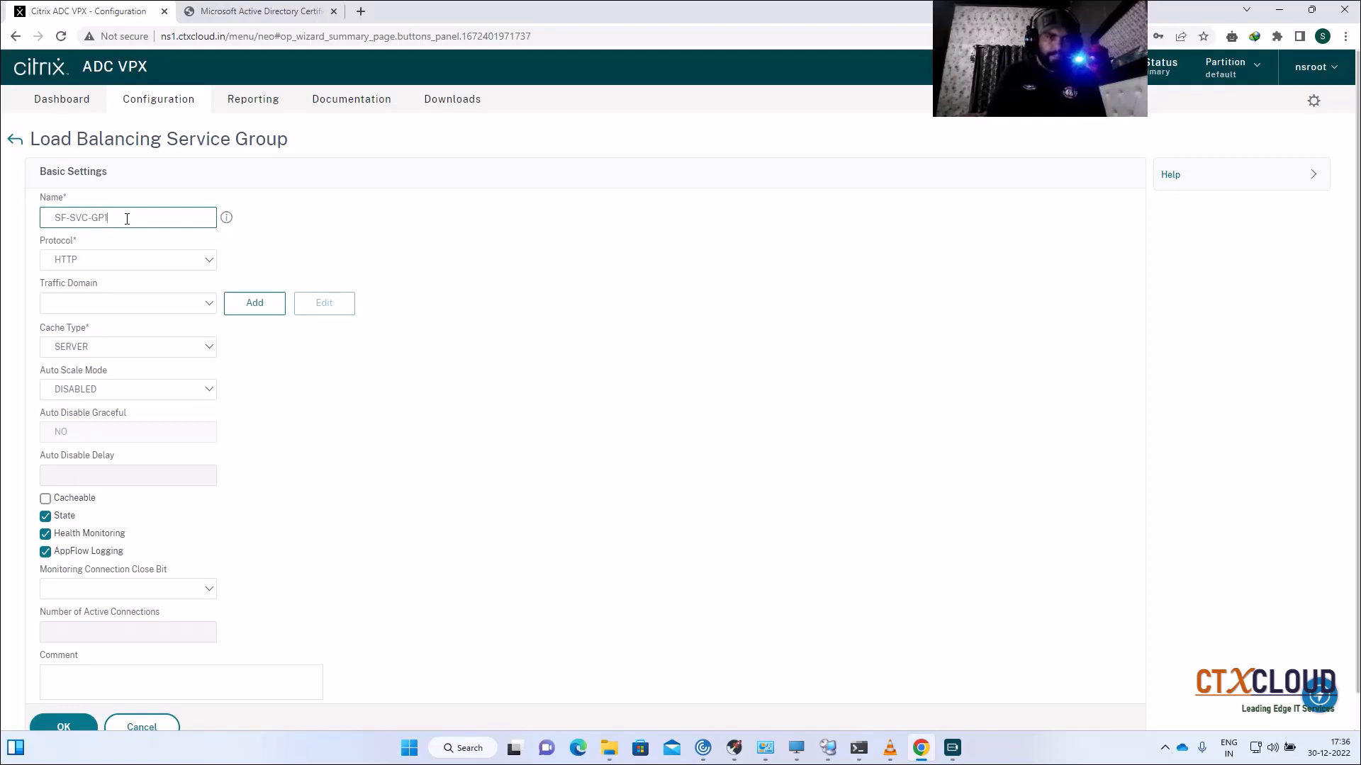
click(134, 261)
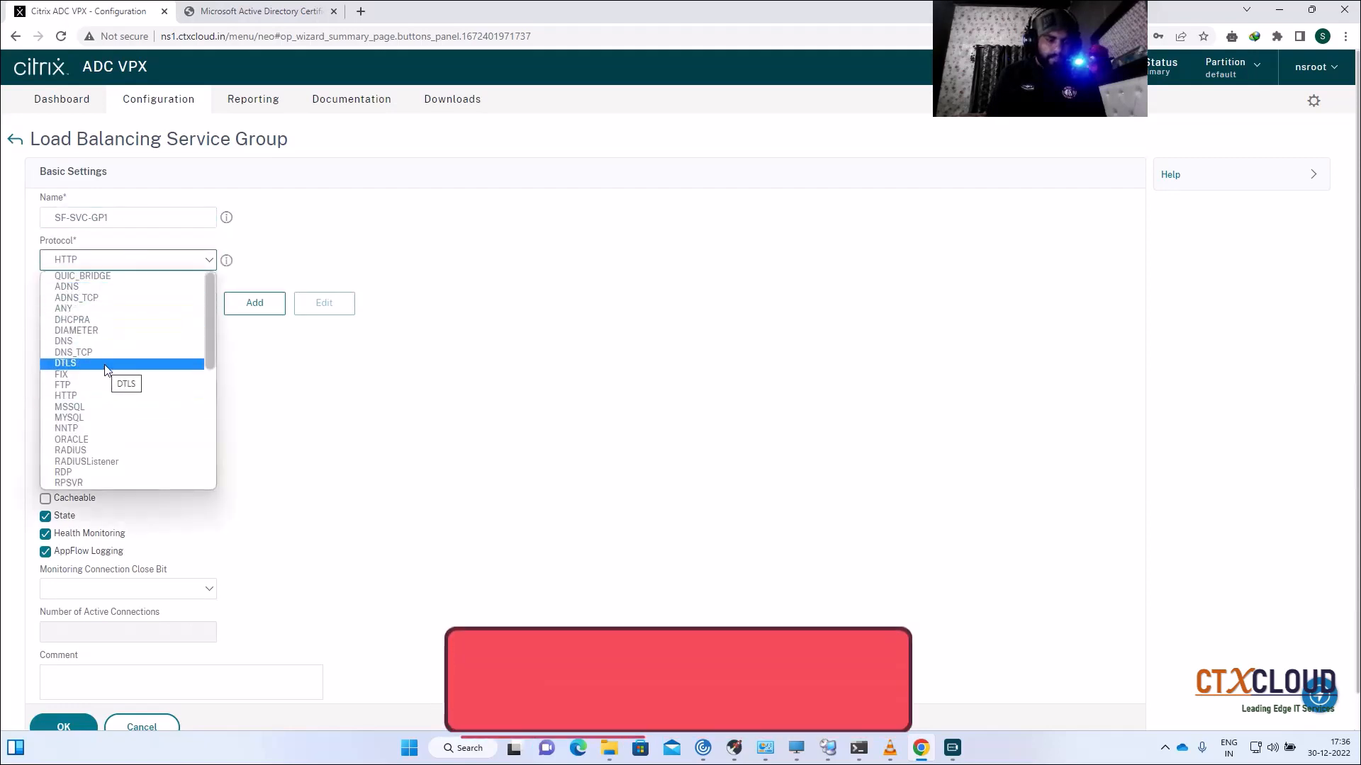
key(s)
key(s)
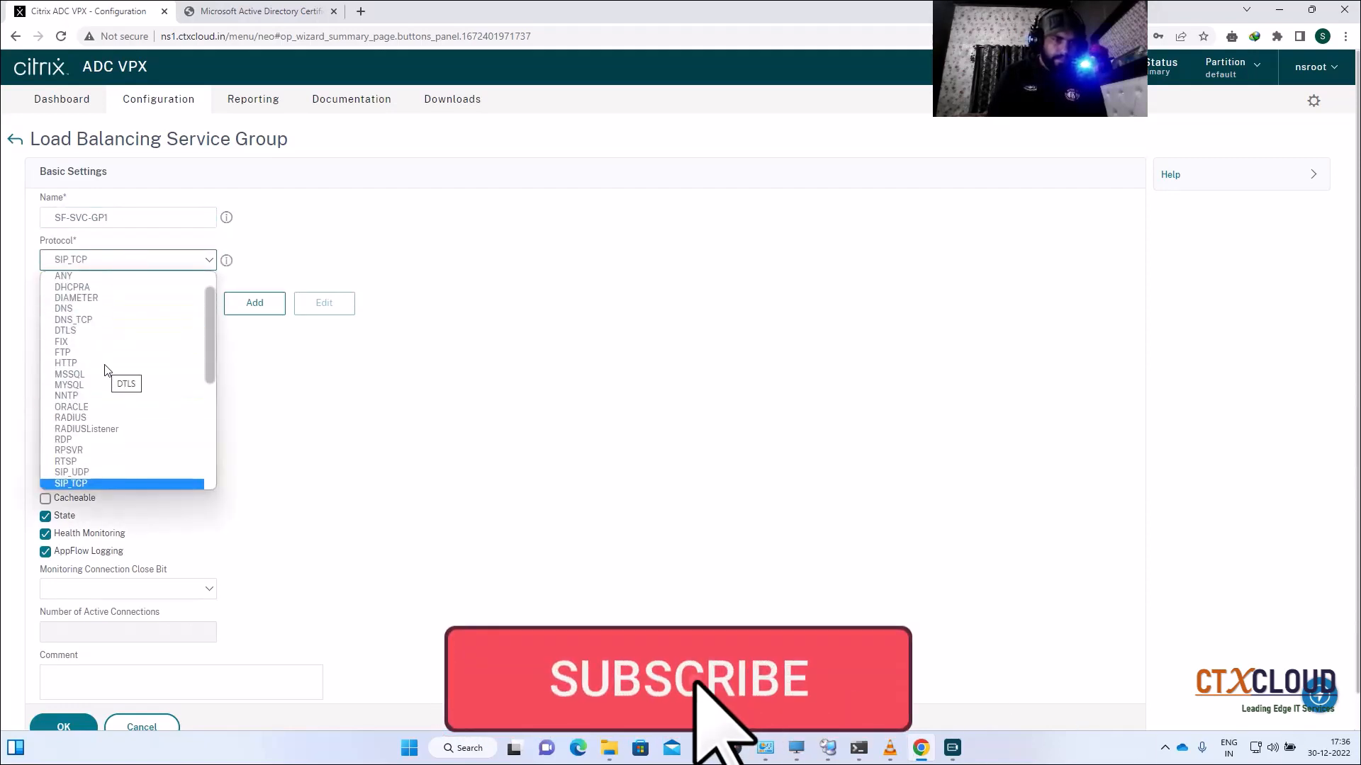
scroll(110, 397, up, 1)
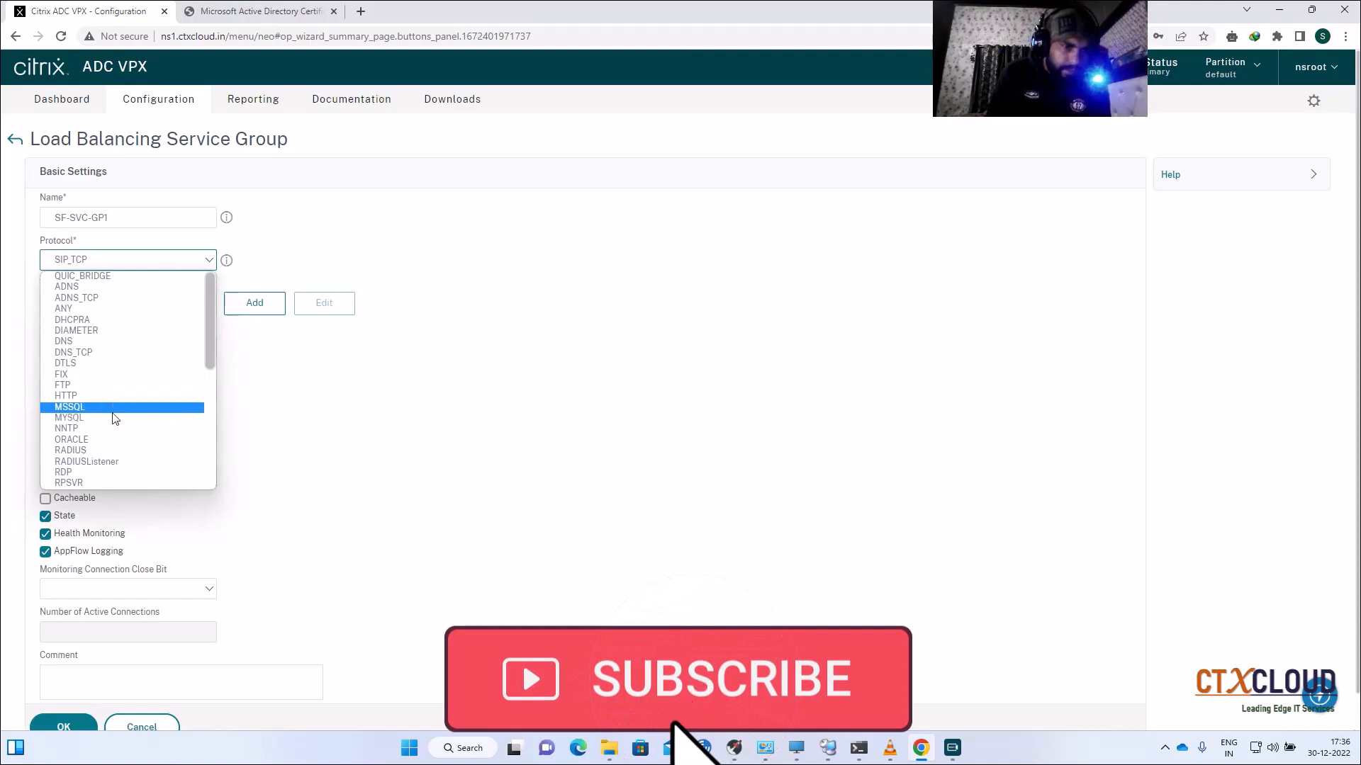
scroll(117, 394, down, 4)
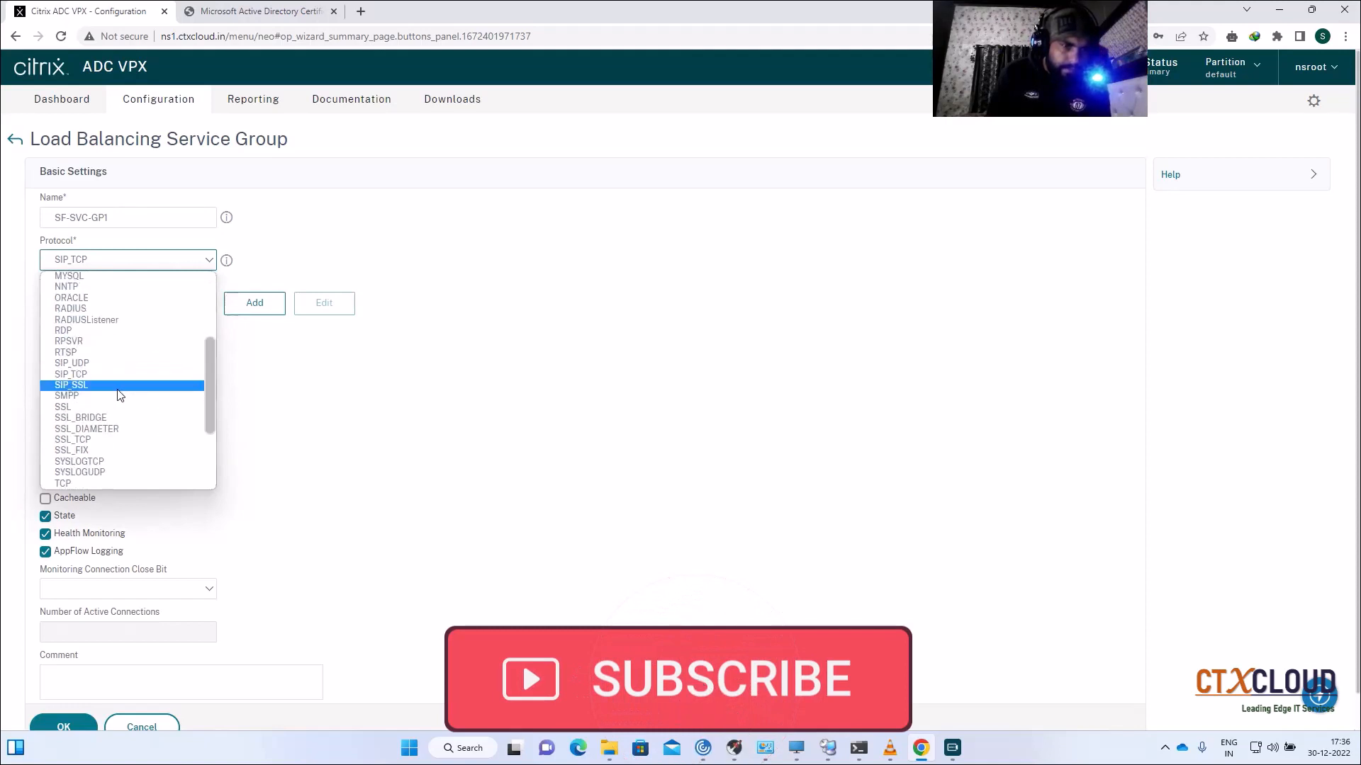
click(117, 408)
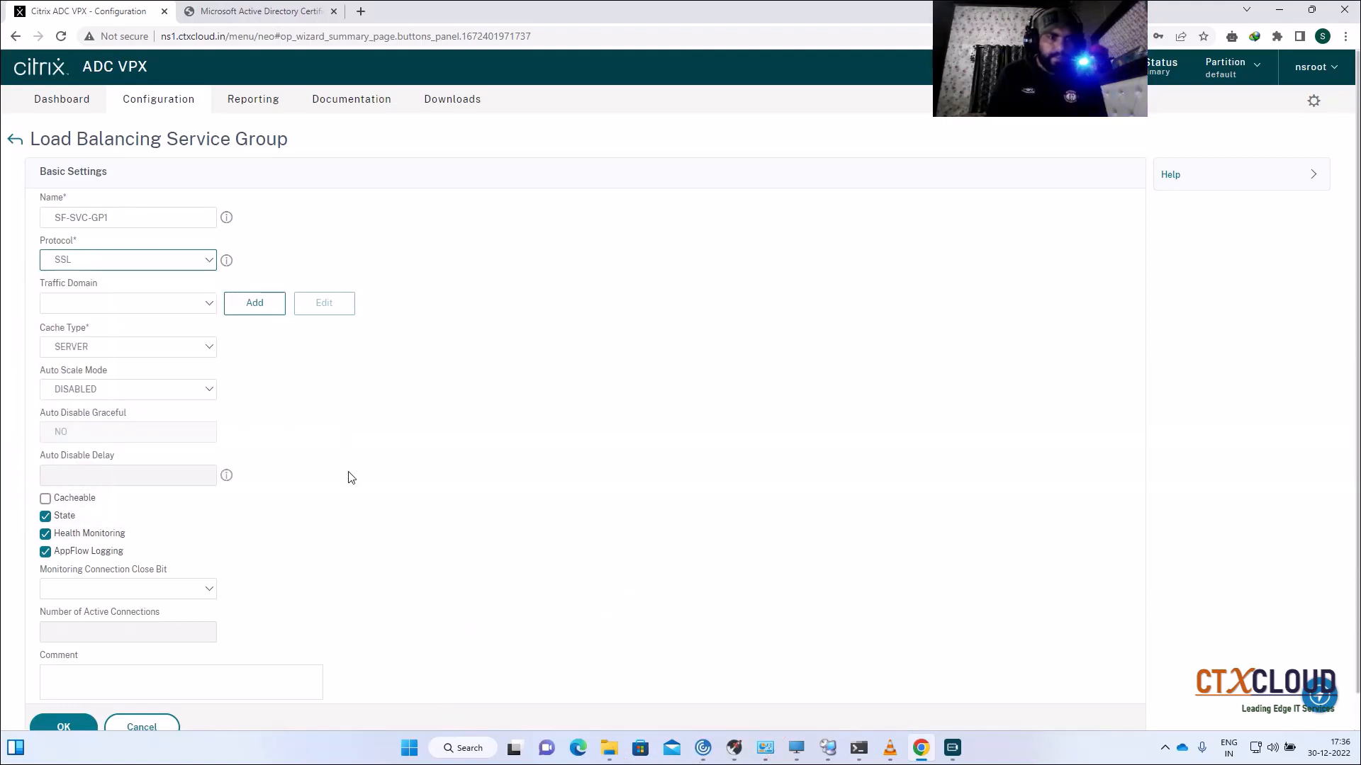
scroll(354, 485, down, 1)
click(80, 687)
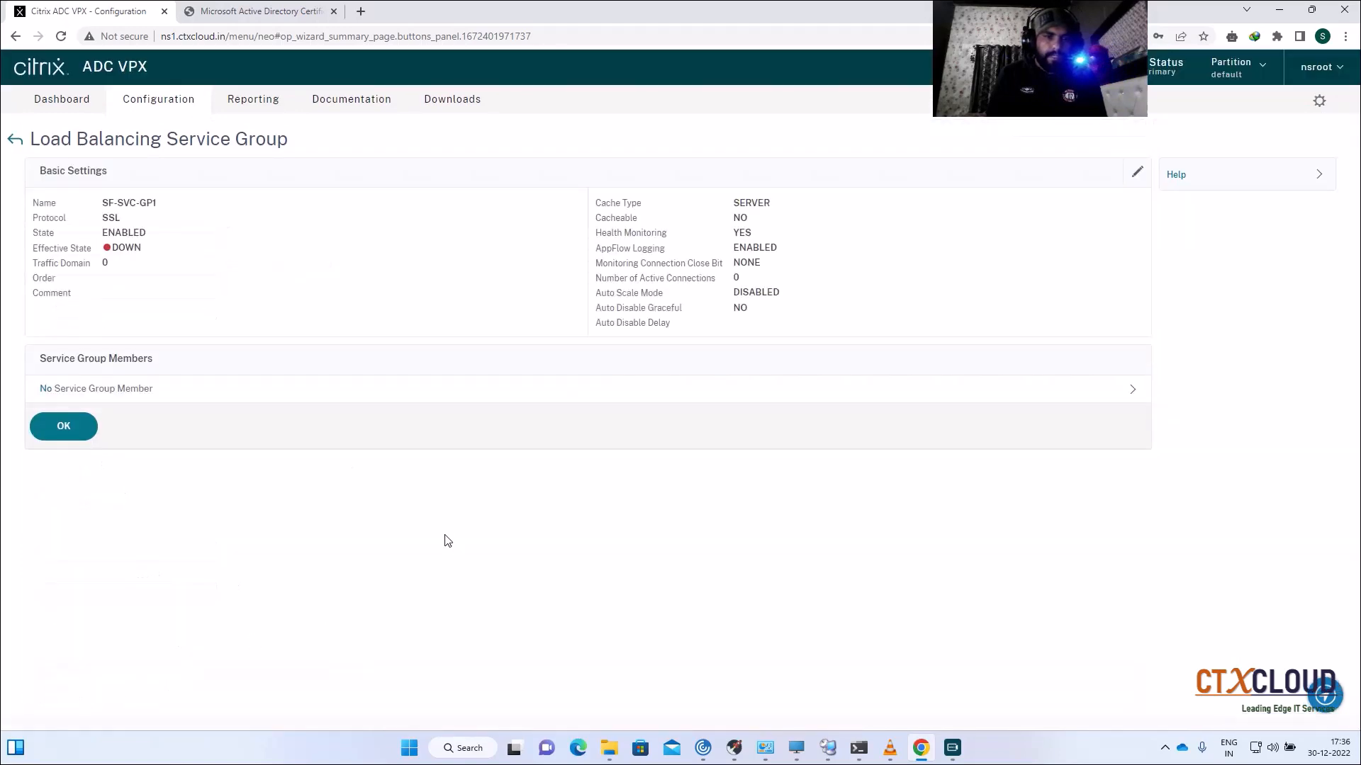
Step: Bind servers CTXSFSVR01 and CTXSFSVR02 on port 443 as SF-SVC-GP1 members
click(528, 391)
click(494, 252)
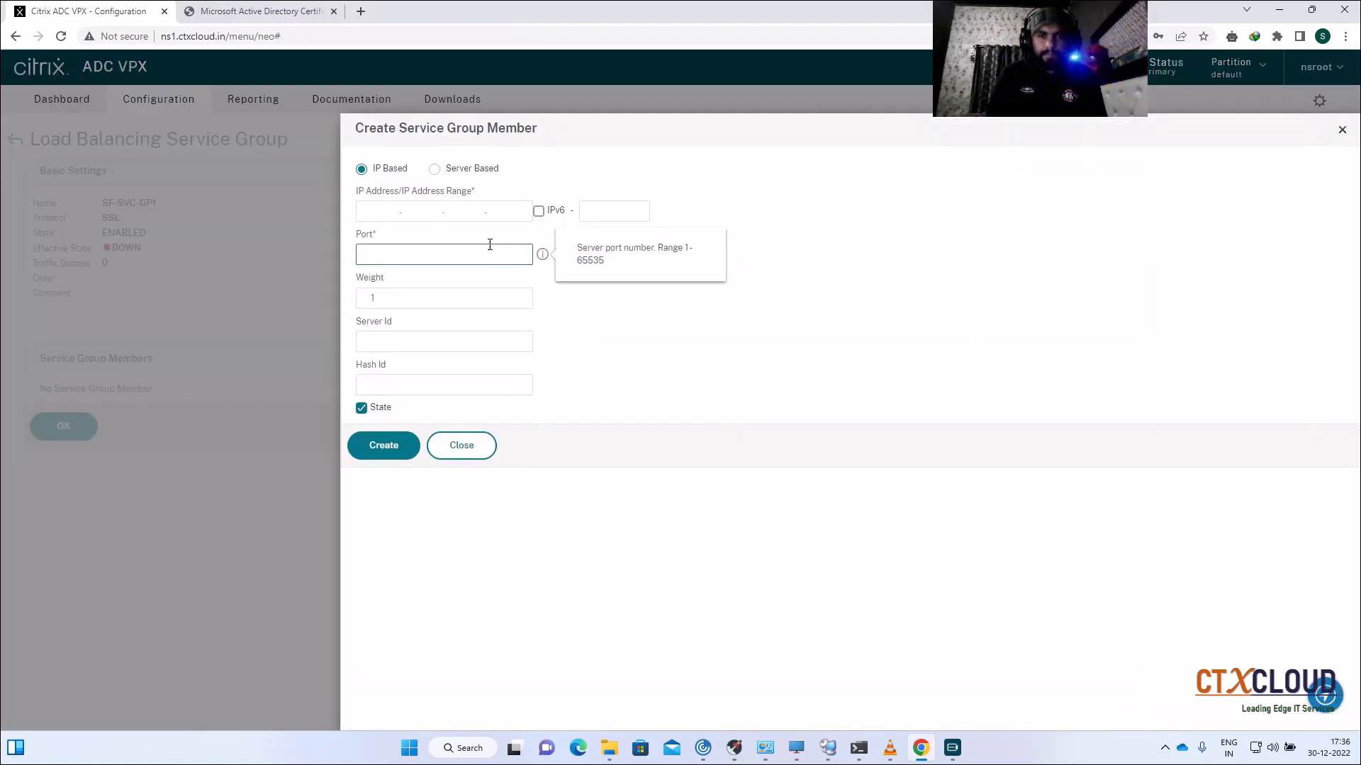
click(435, 169)
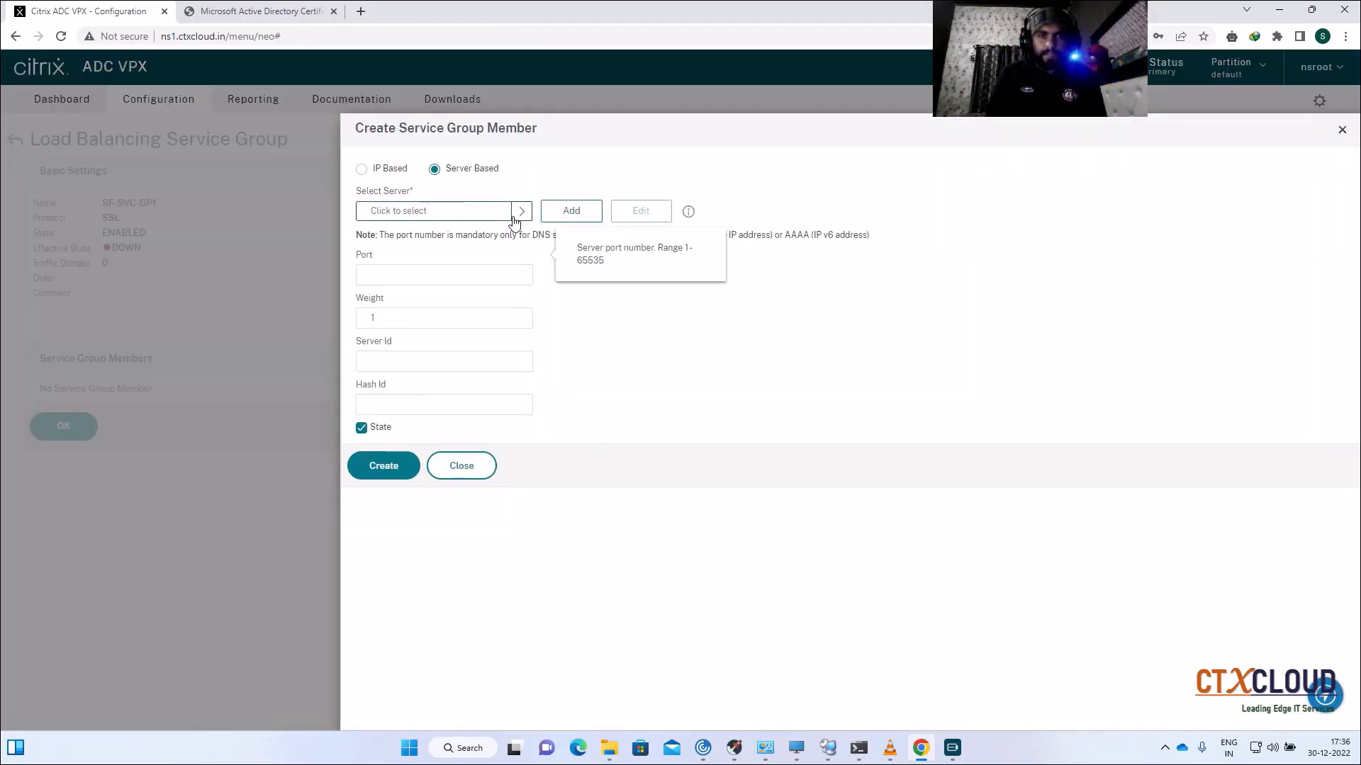
click(518, 211)
click(380, 246)
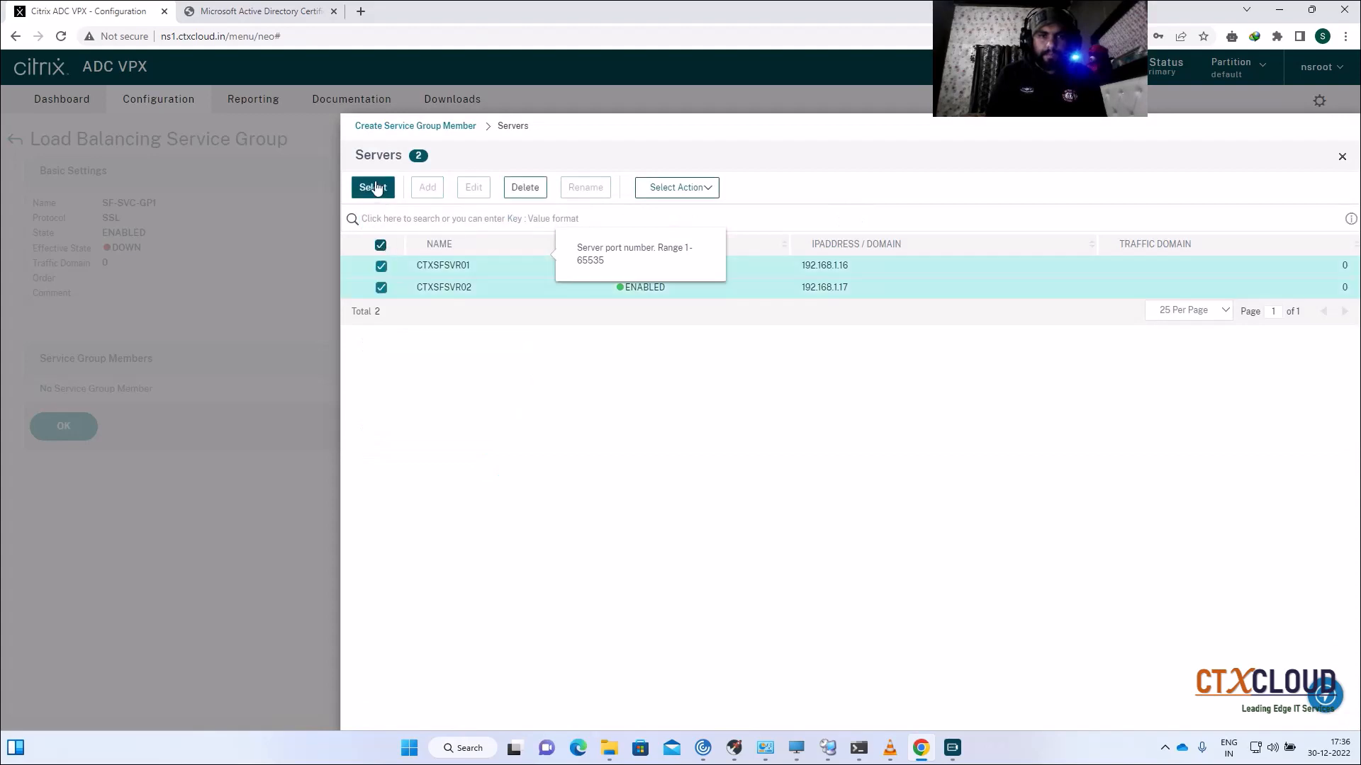
click(373, 187)
text(443)
click(385, 490)
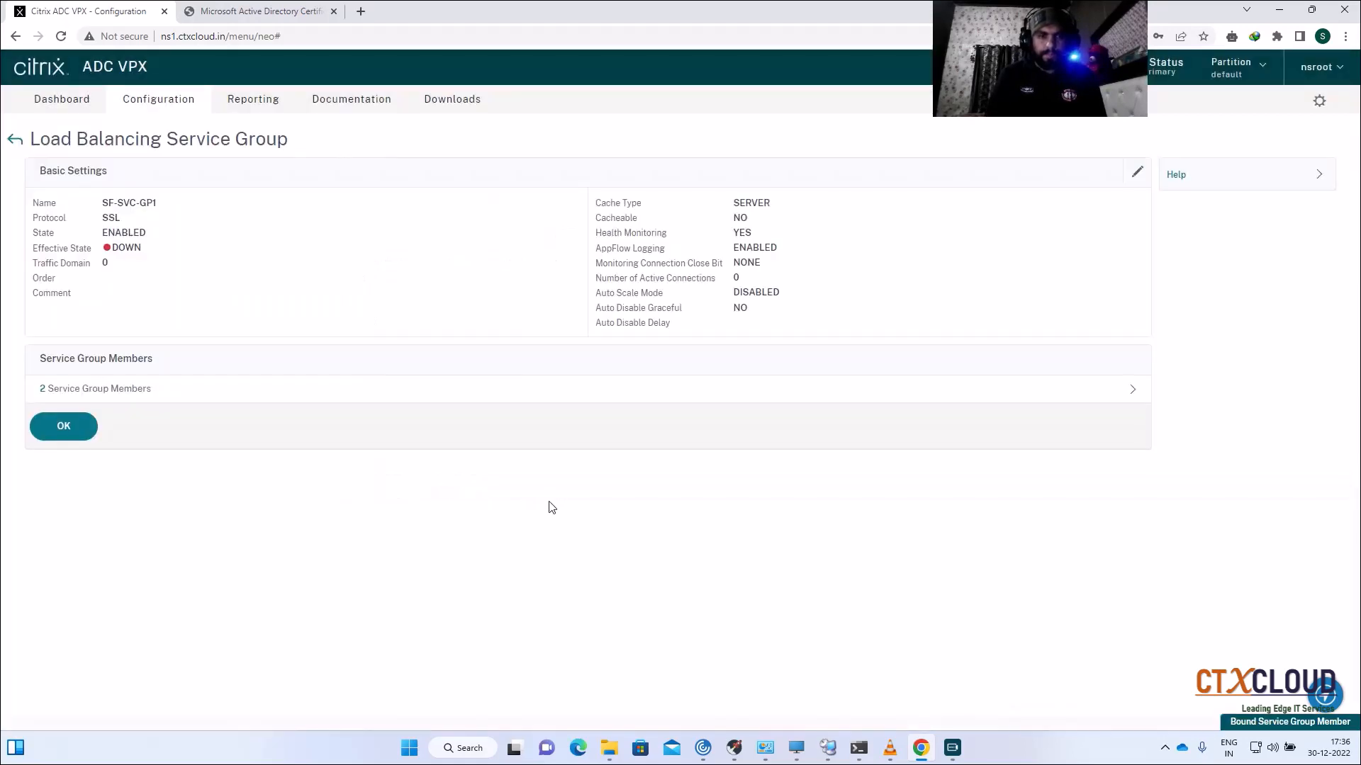
click(62, 435)
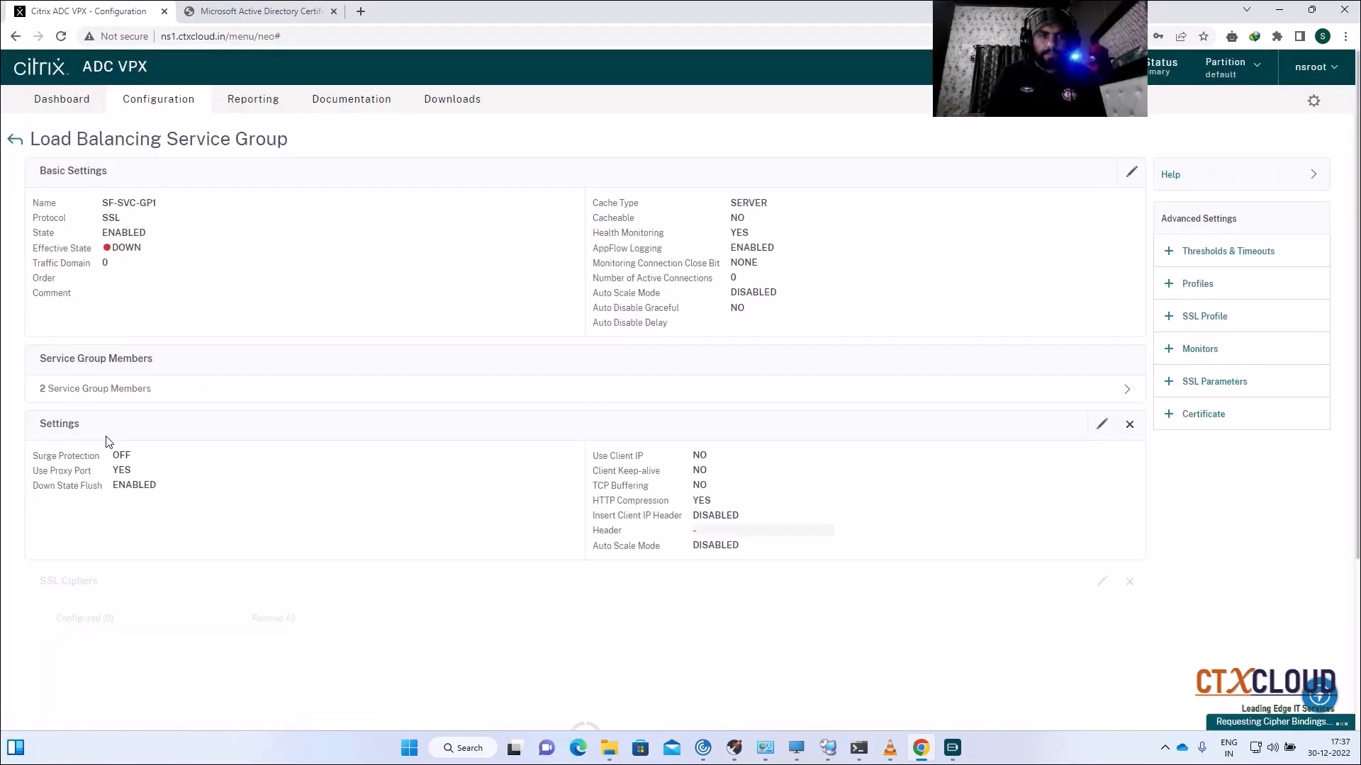
scroll(338, 451, down, 3)
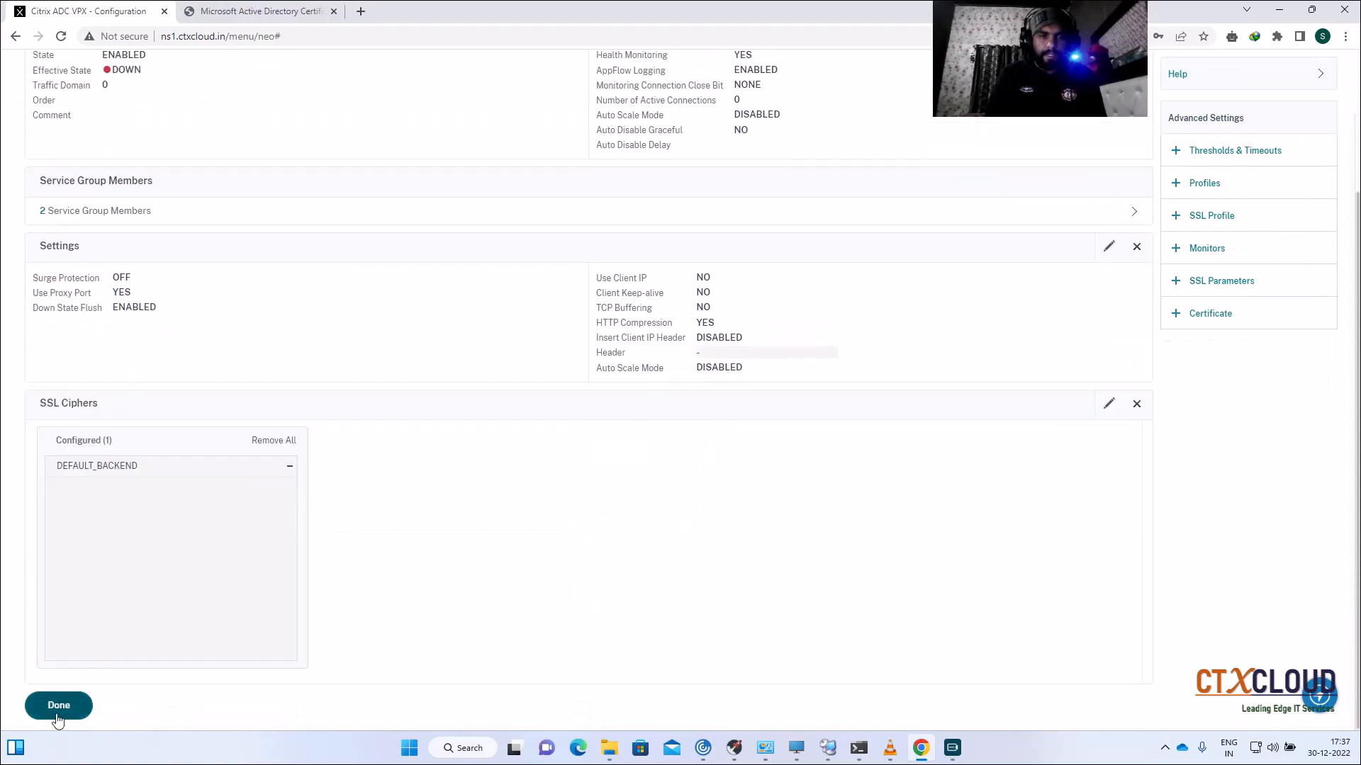
Step: Delete the old HTTP service group SF-SVC-GP
click(62, 711)
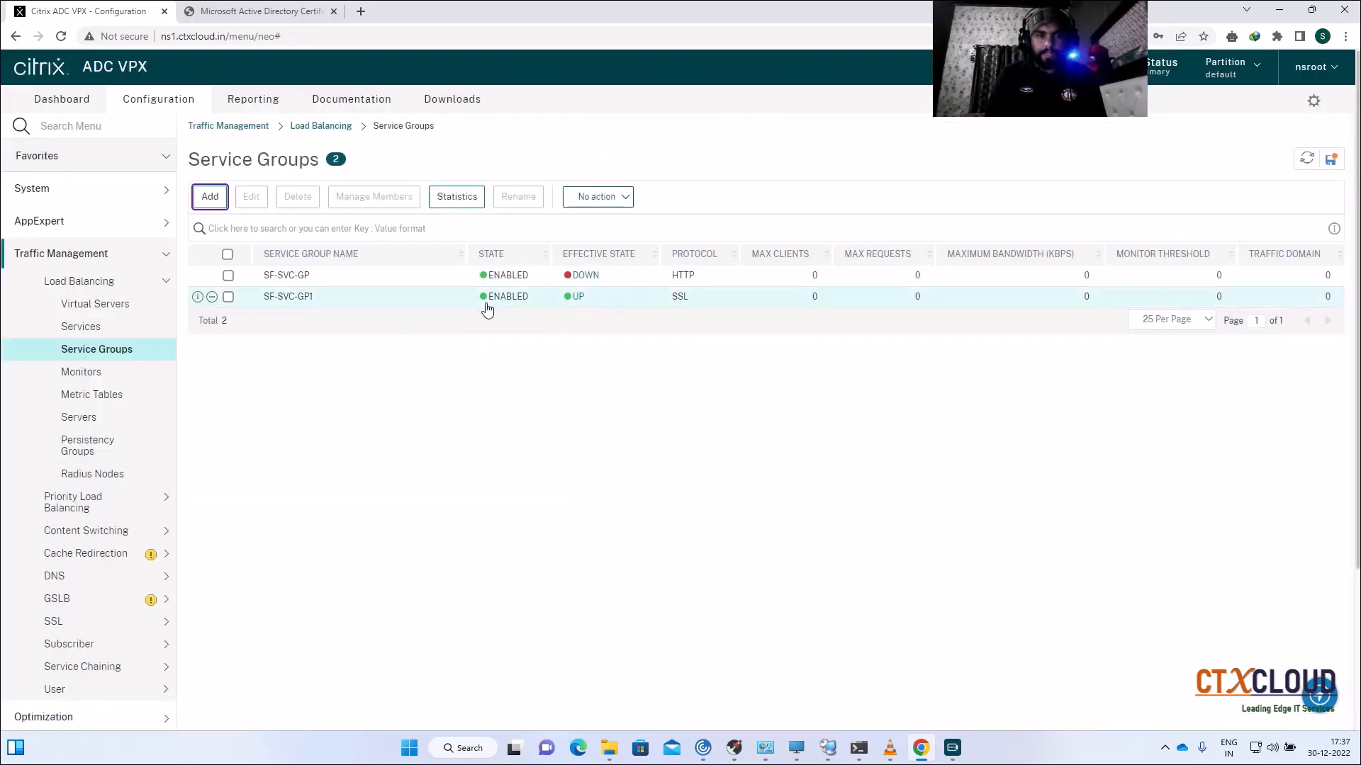
click(229, 278)
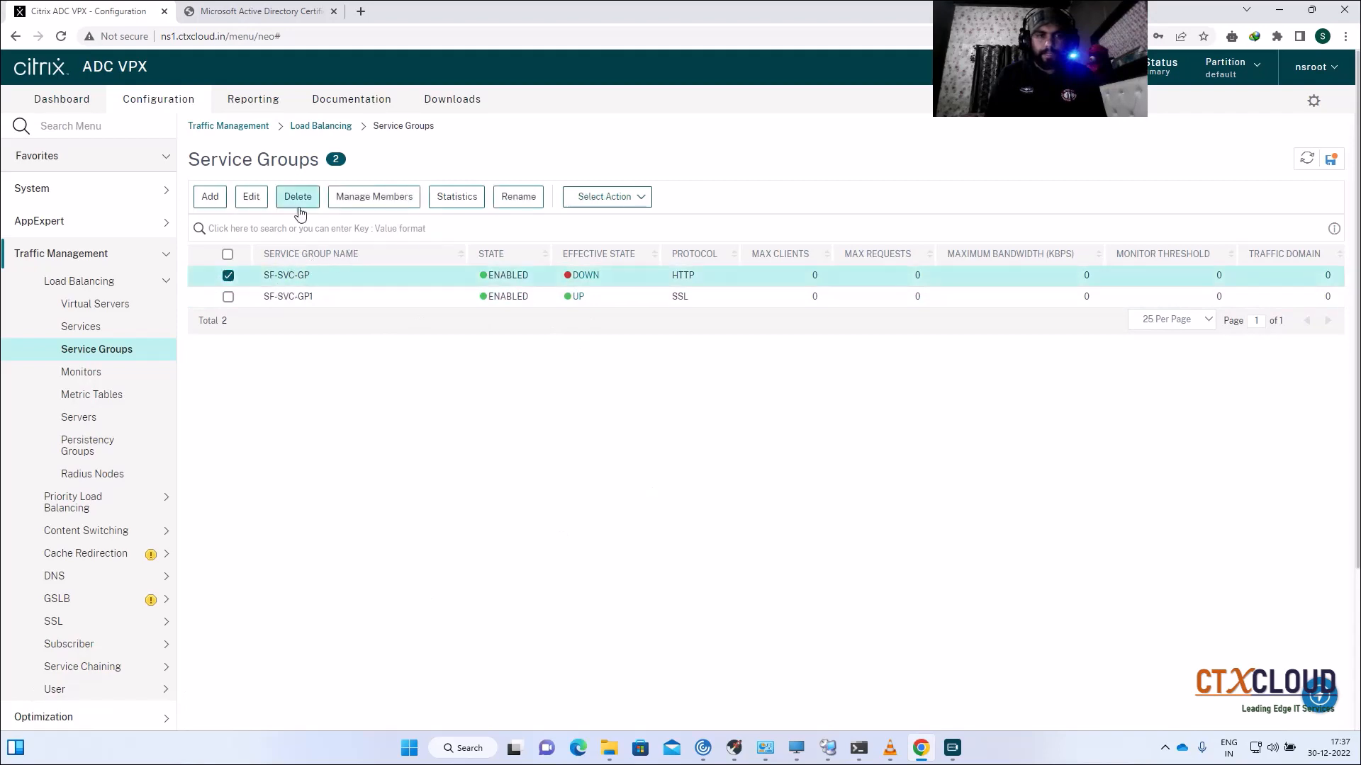
click(297, 201)
click(753, 438)
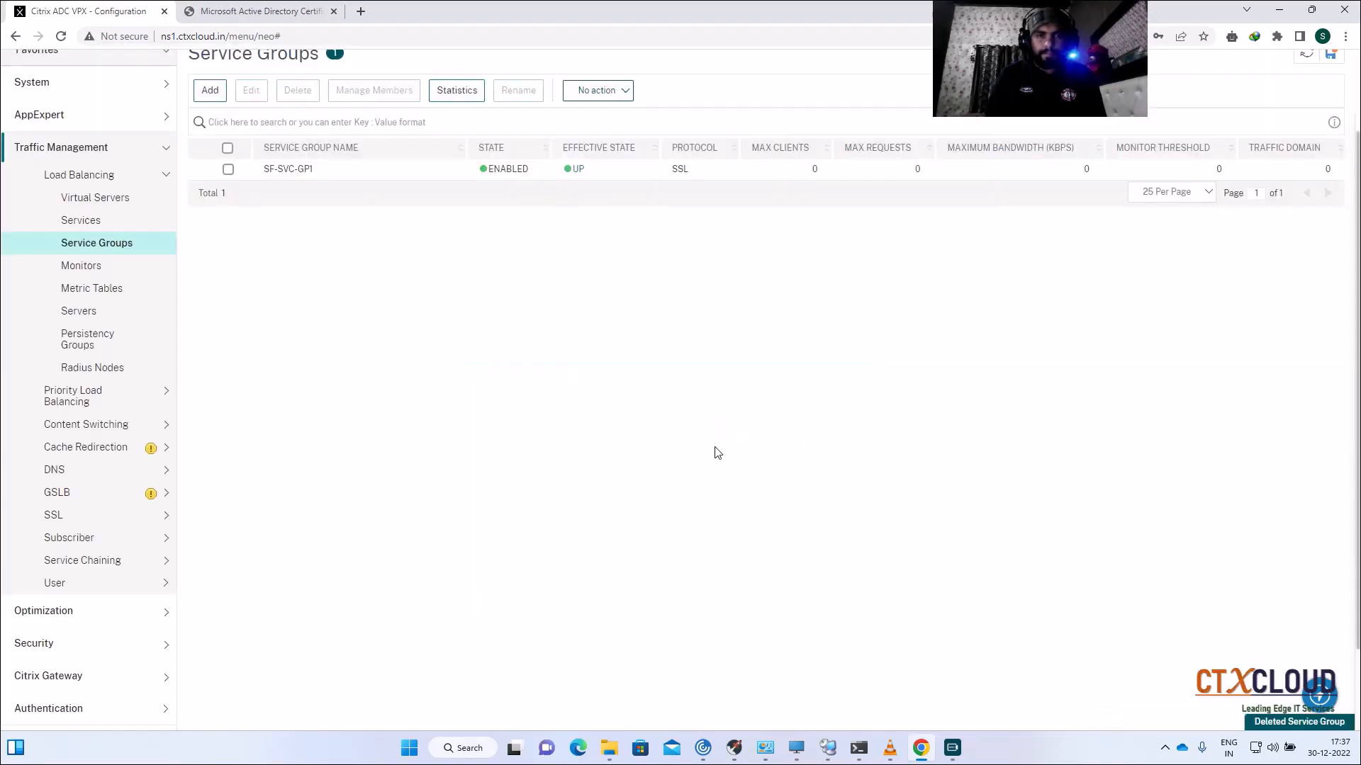
Step: Delete the old HTTP virtual server SF-VIP and save the running configuration
click(95, 200)
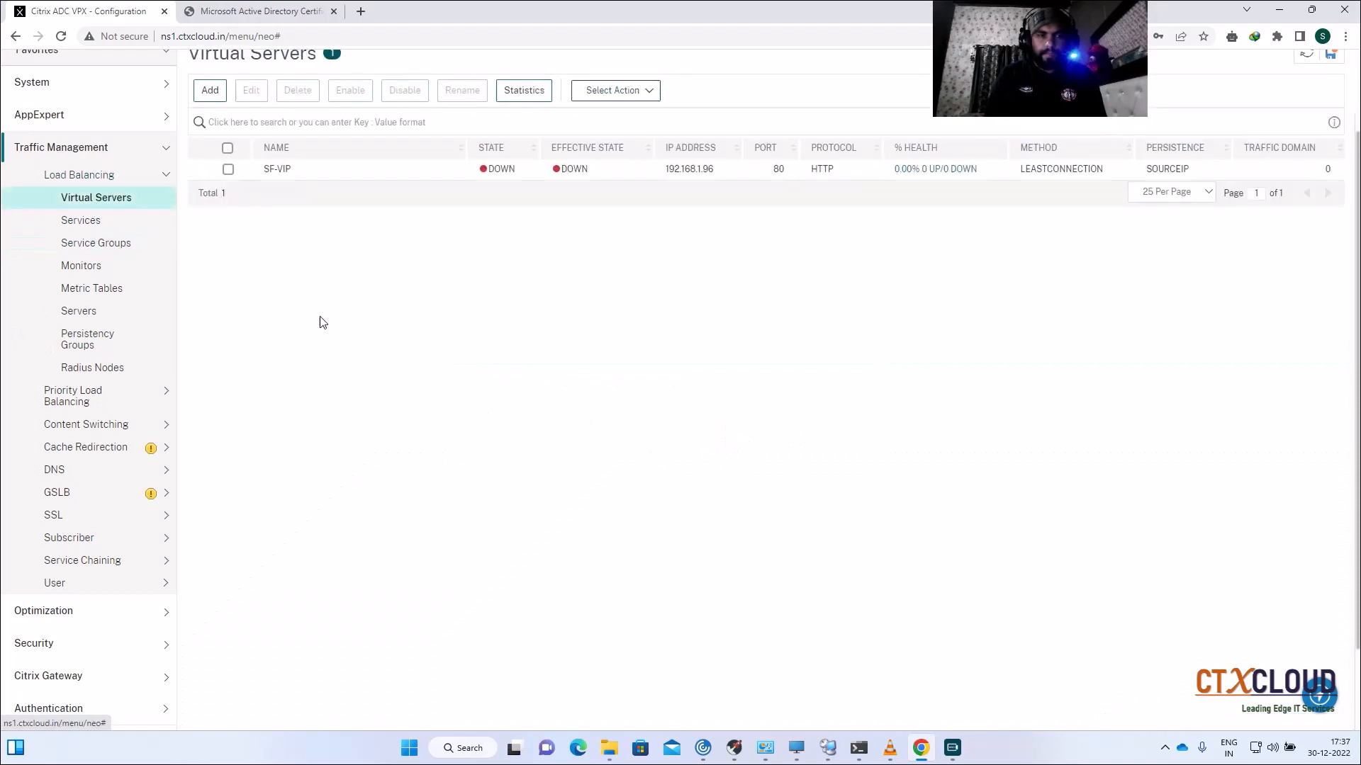
click(210, 92)
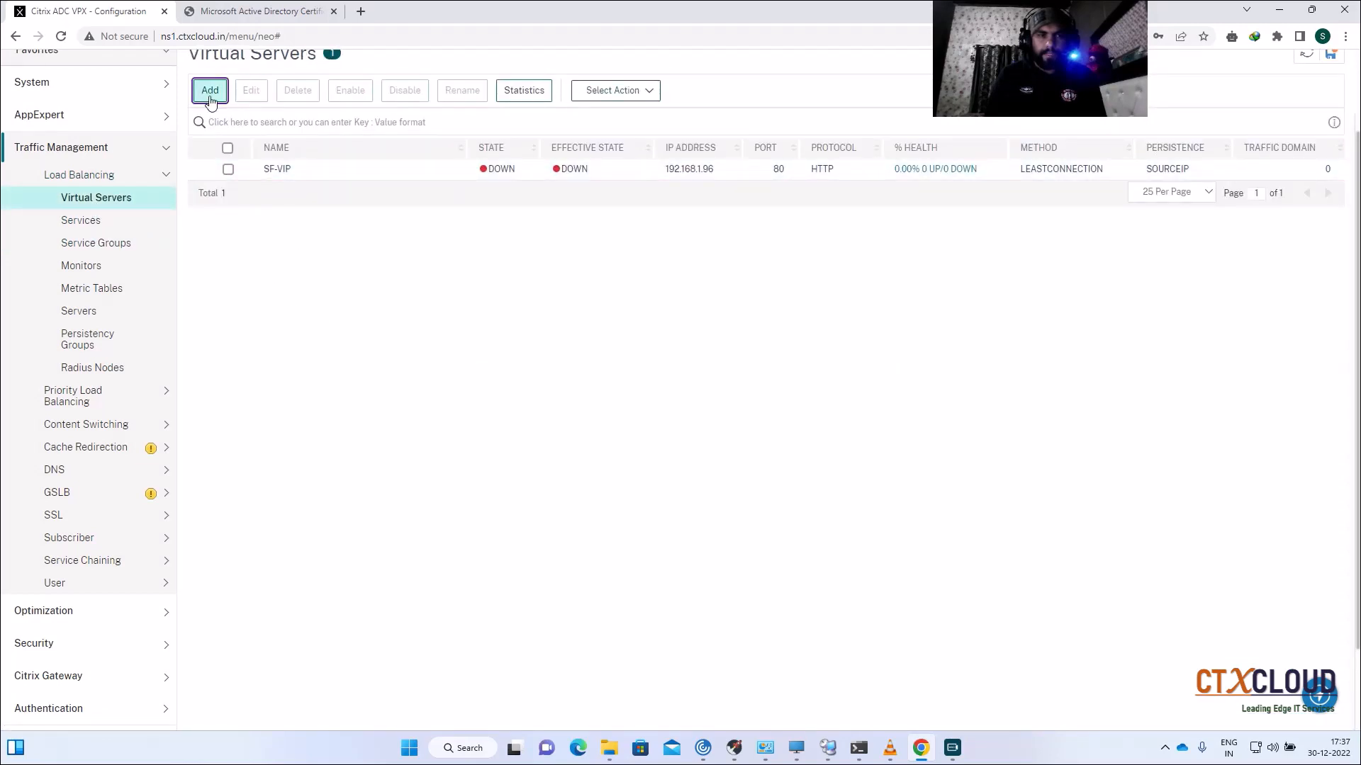
click(15, 139)
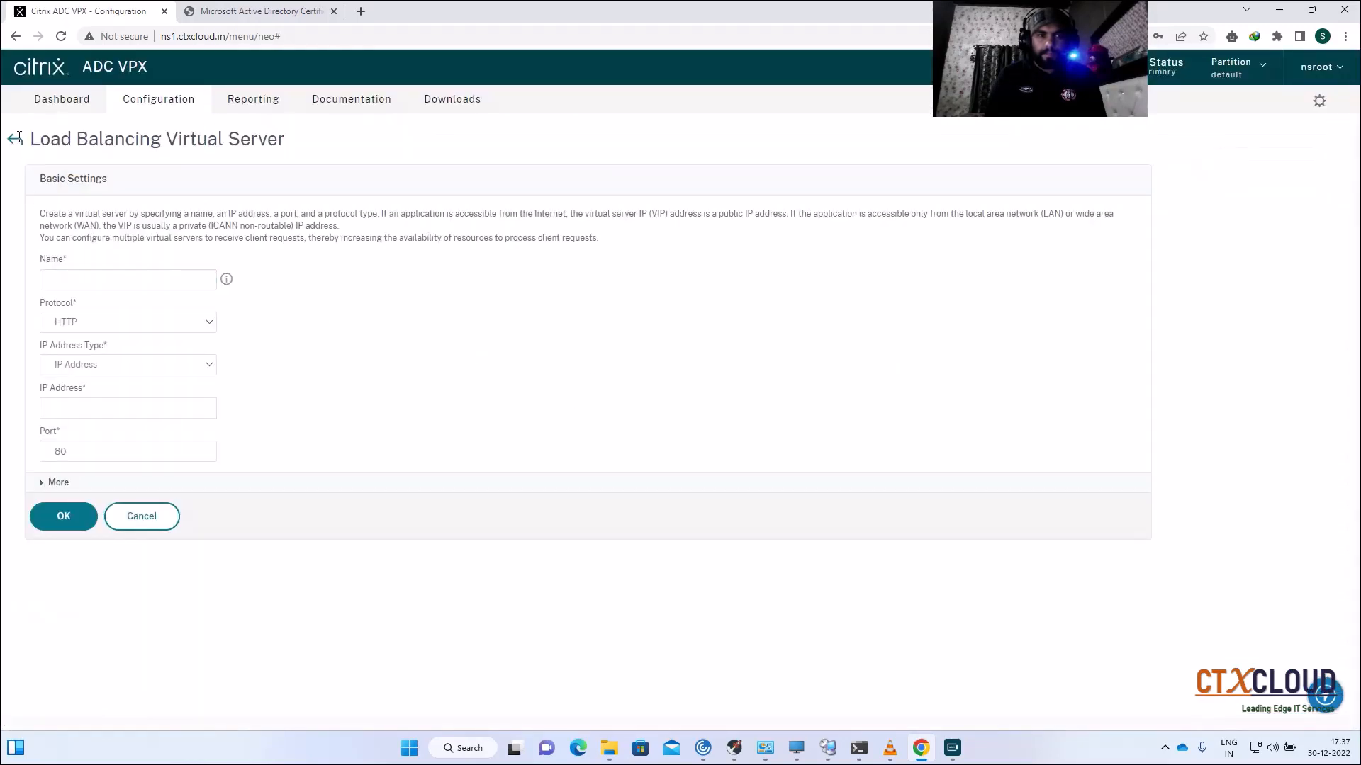
click(227, 275)
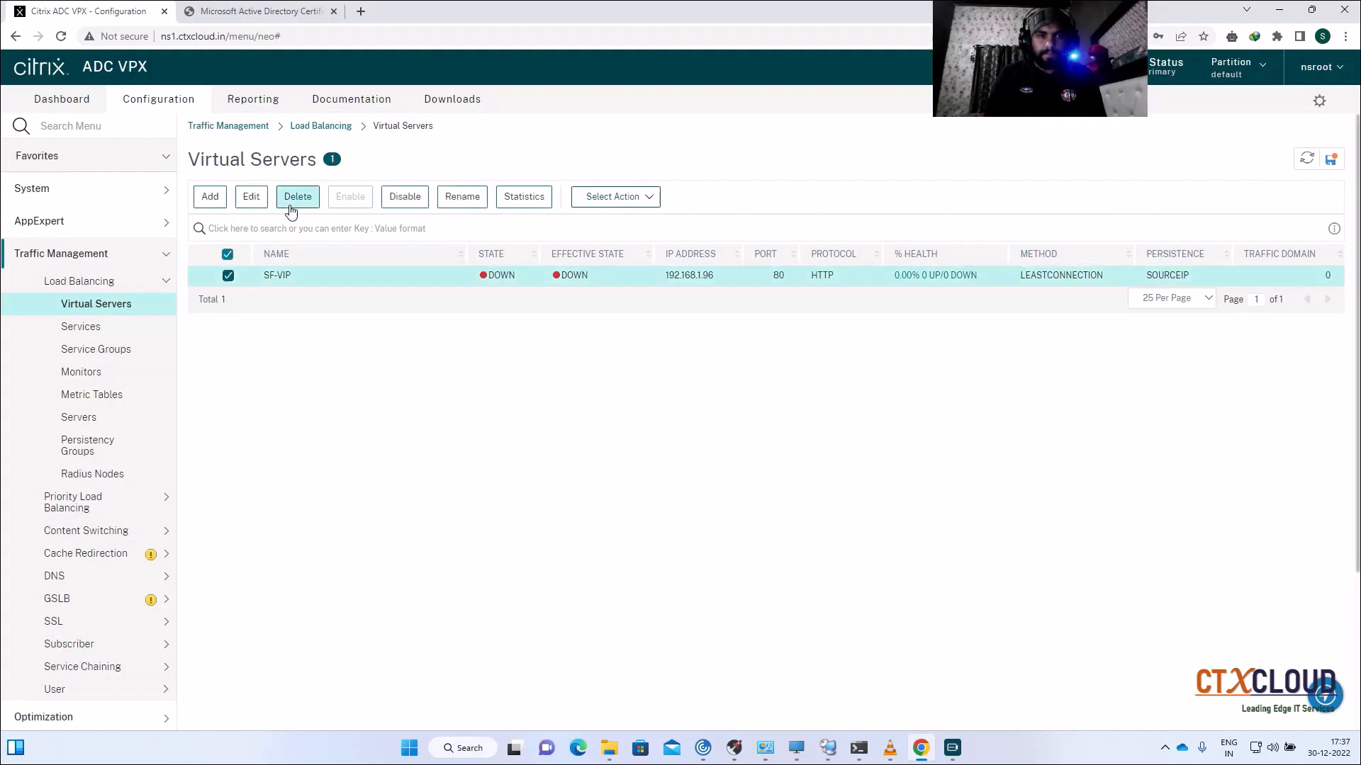
click(298, 197)
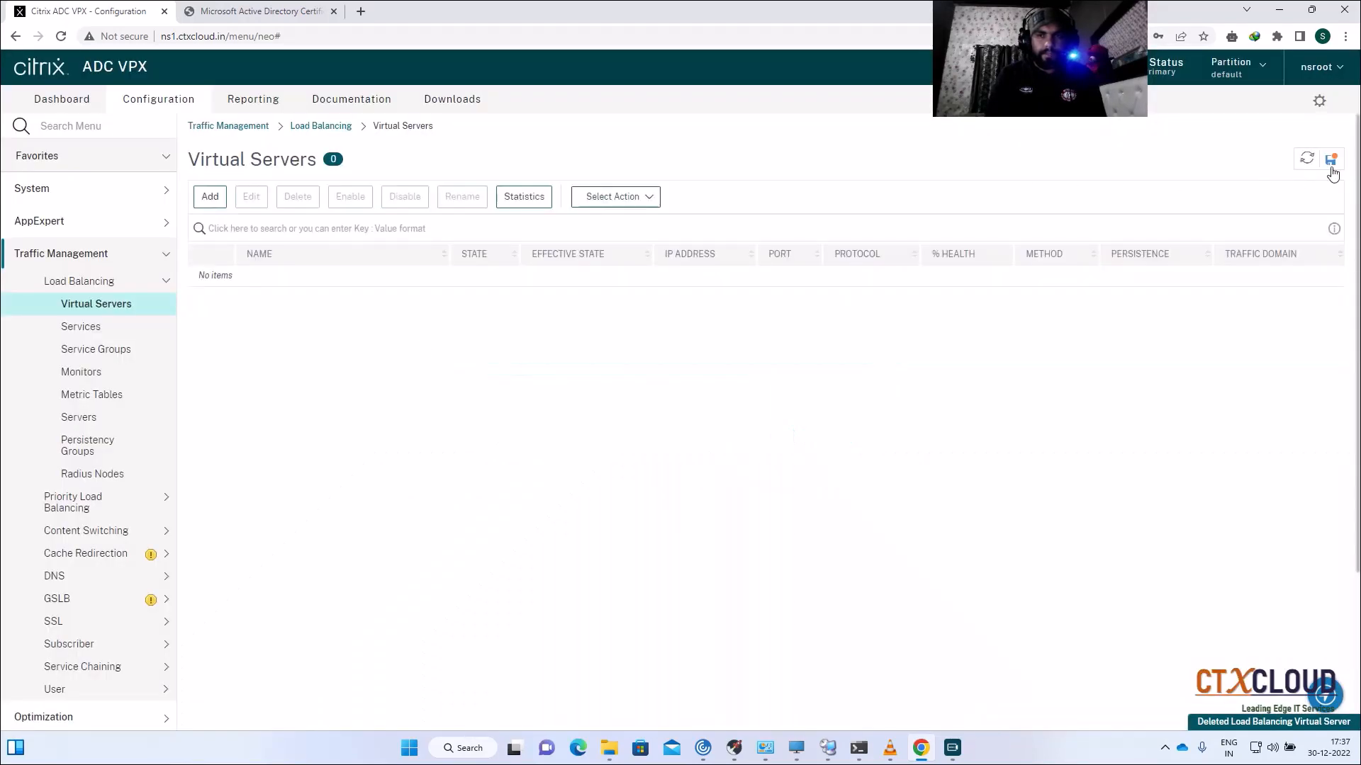
click(1331, 169)
click(784, 434)
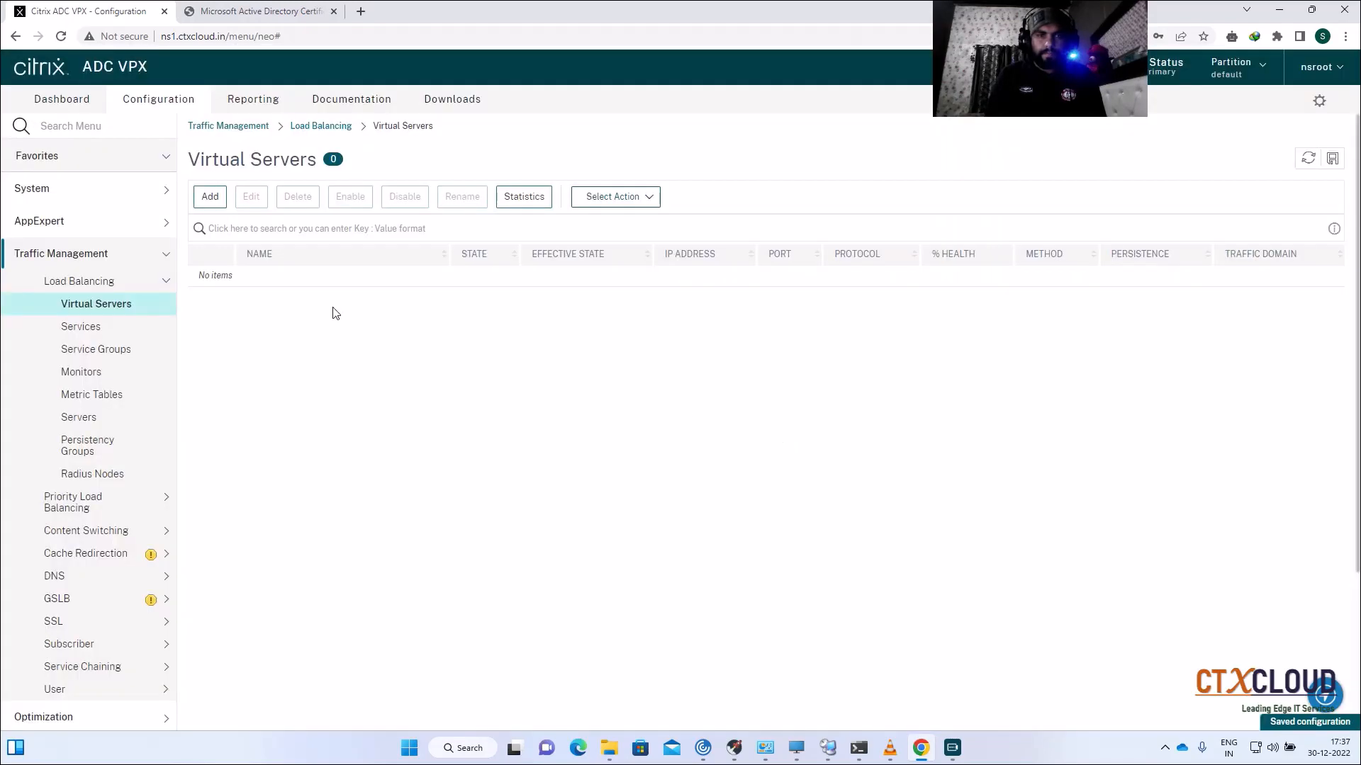
Step: Create SSL load balancing virtual server SF-VIP on IP 192.168.1.96
click(209, 196)
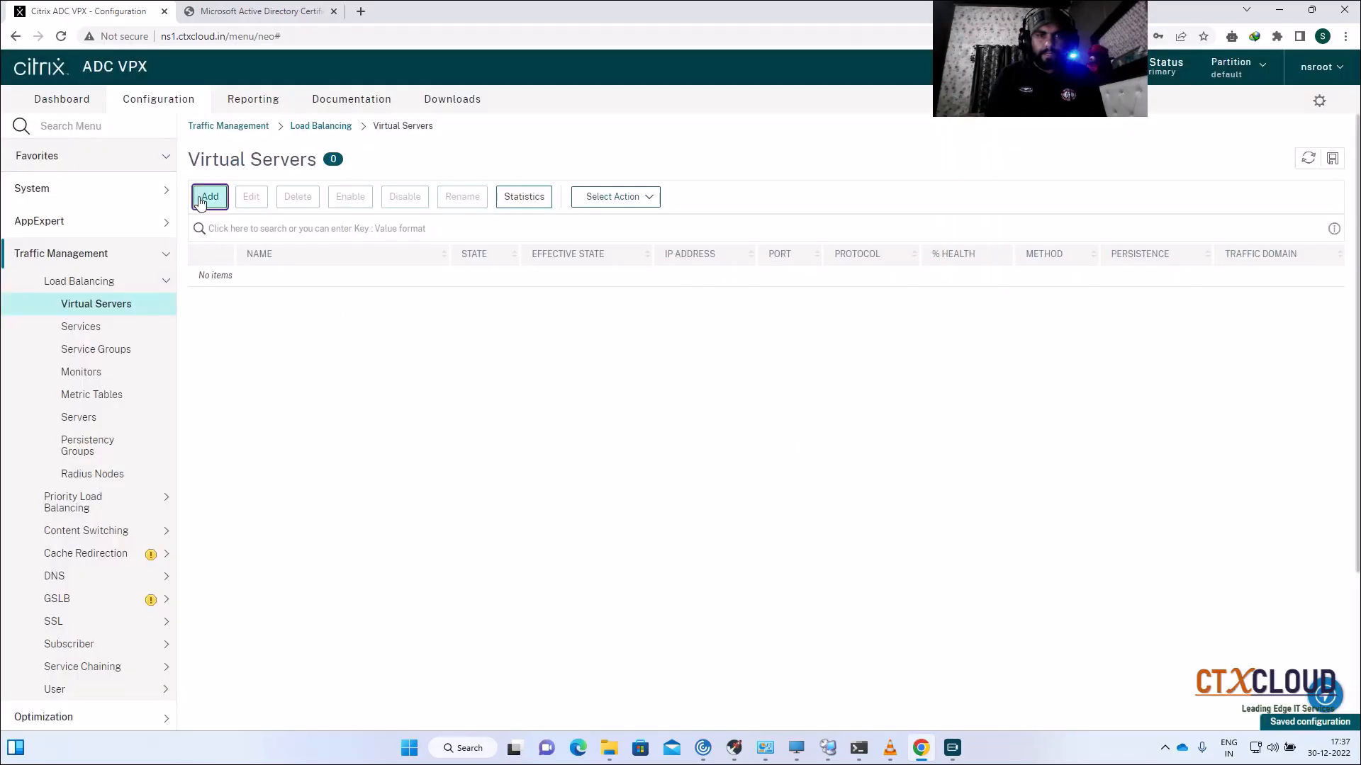
text(SF-VI)
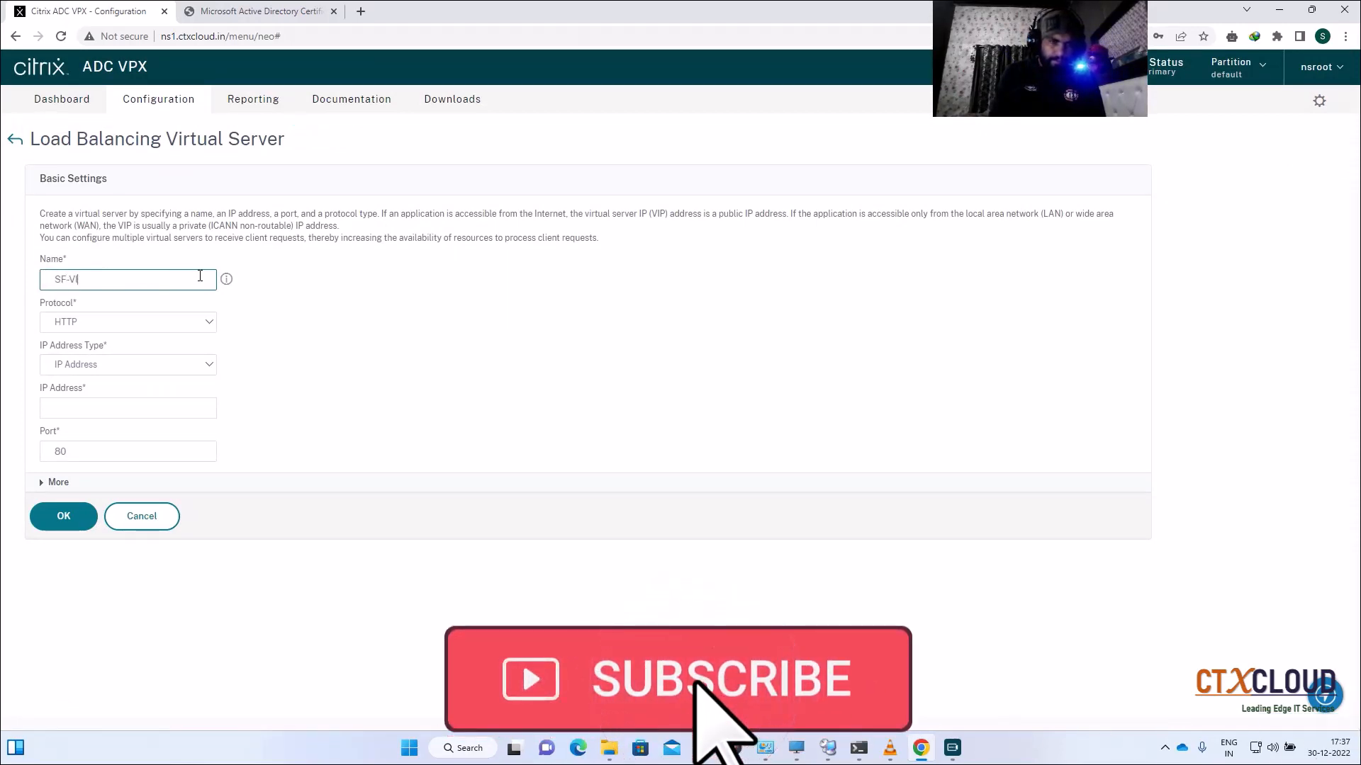
text(P)
click(129, 322)
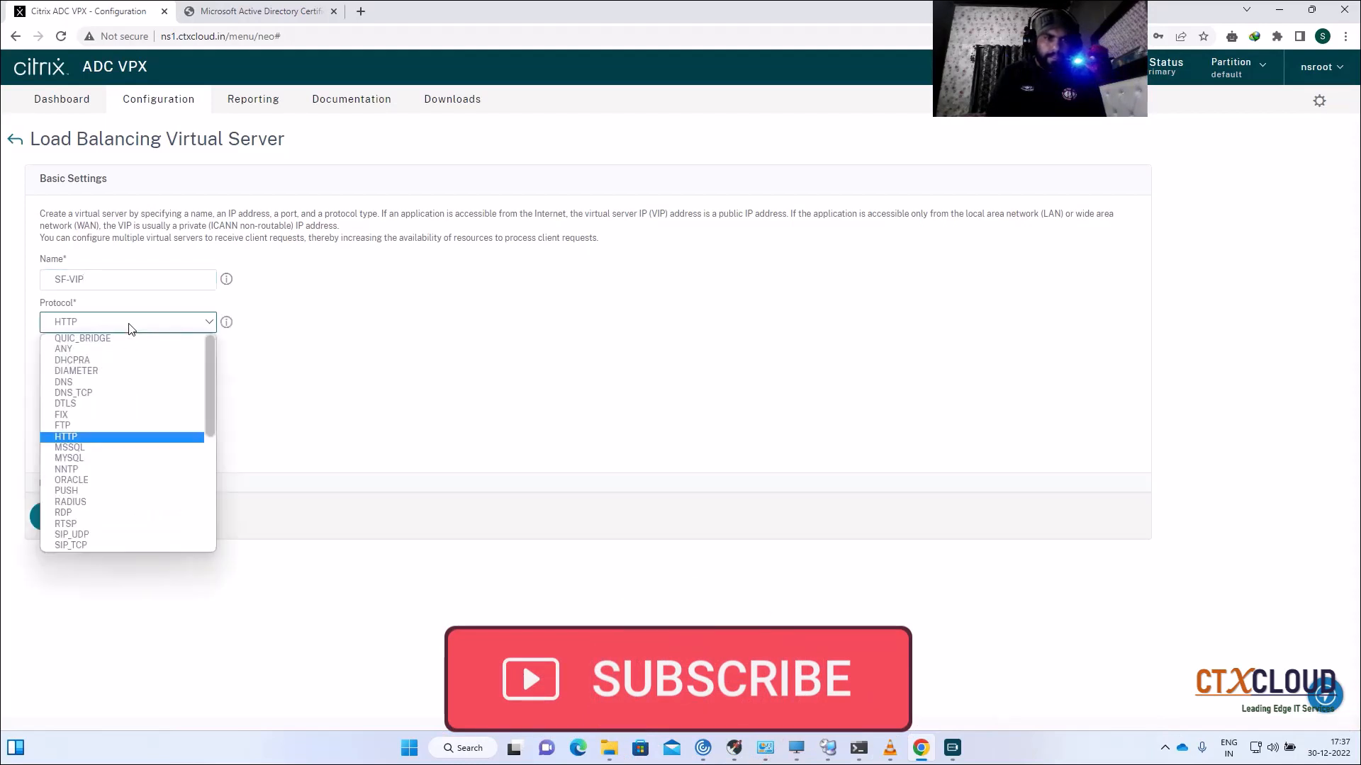
key(s)
key(Down)
key(Down)
key(Down)
key(Down)
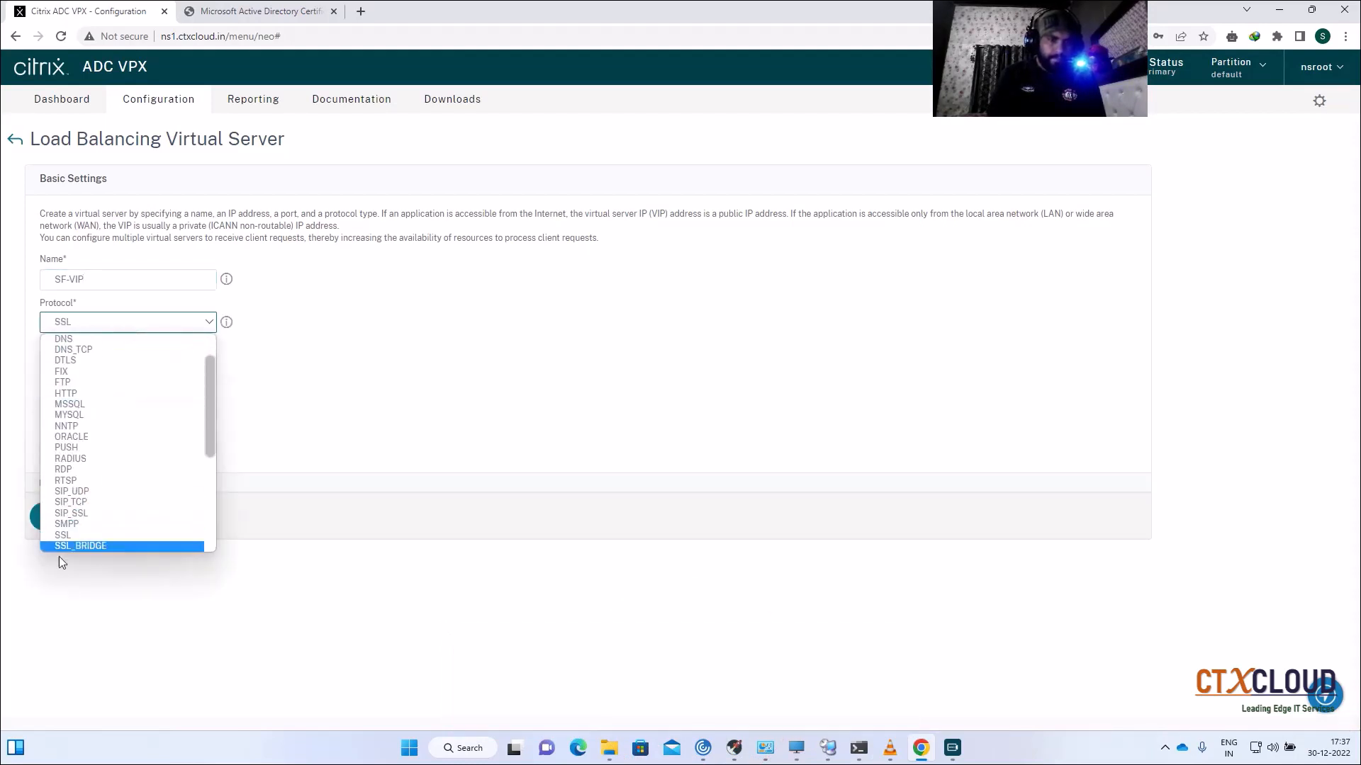
click(60, 546)
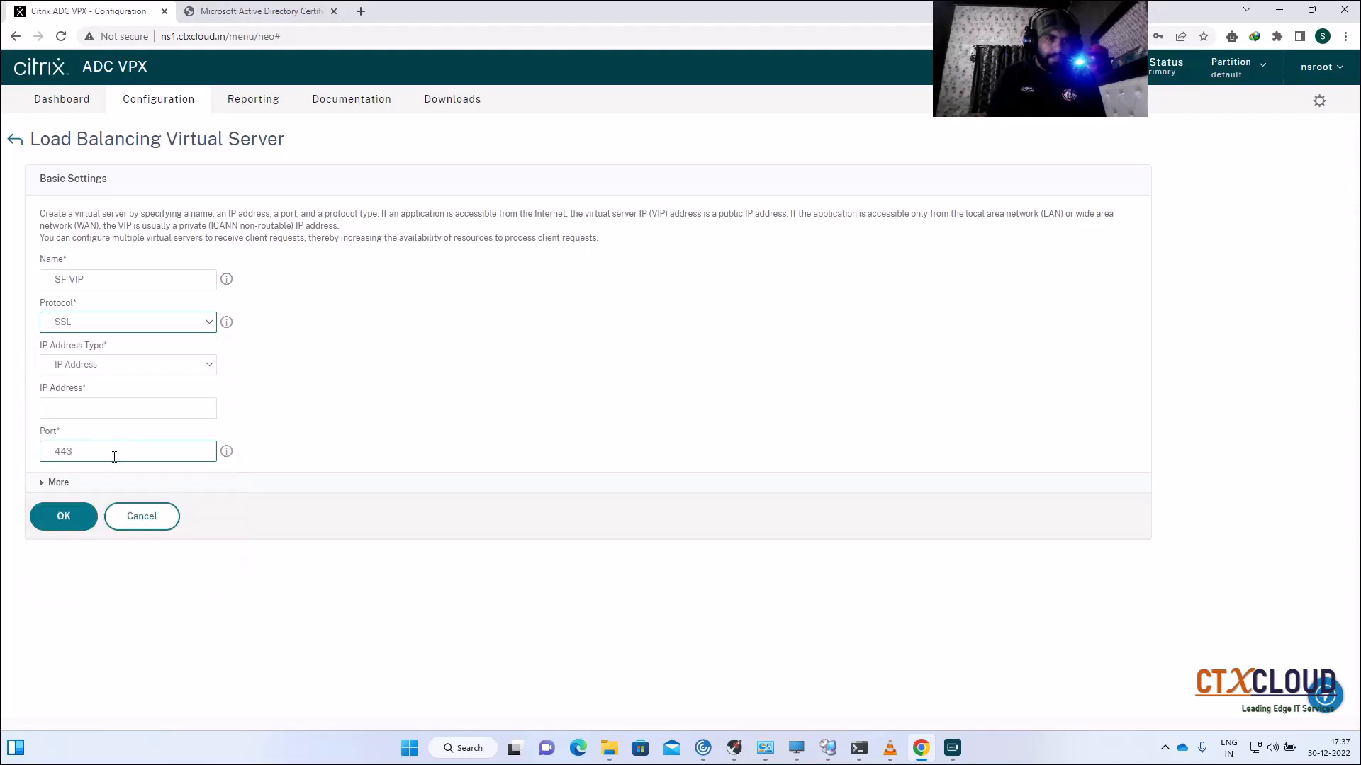
click(74, 414)
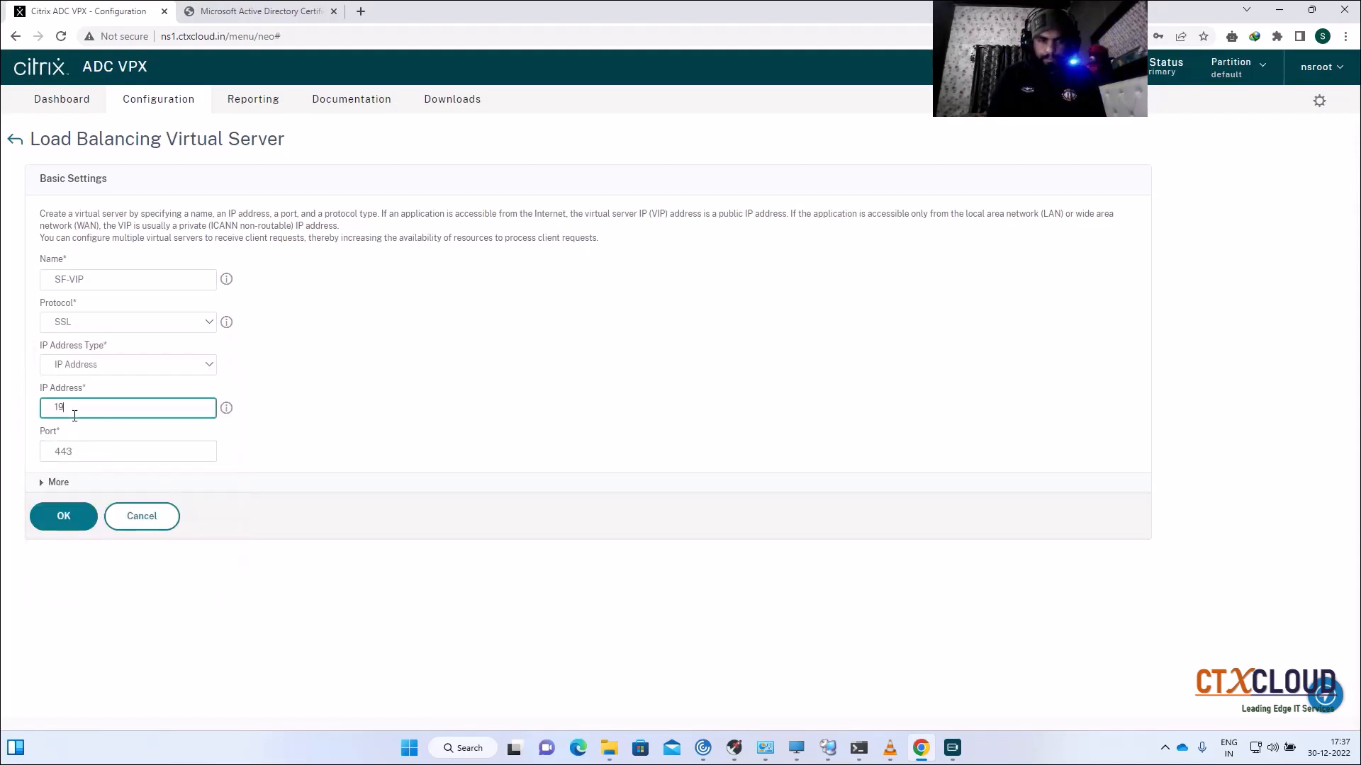
text(192.168.1.96)
click(64, 516)
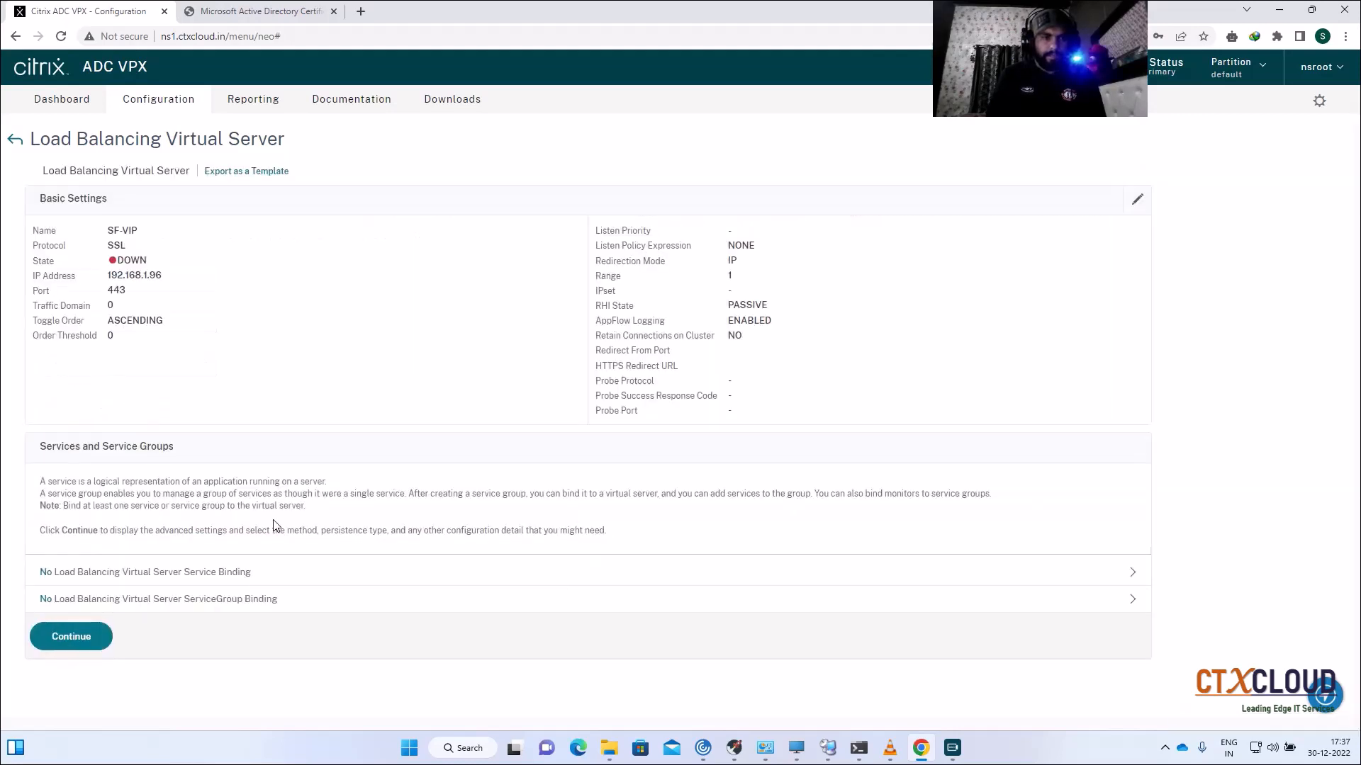
Step: Bind service group SF-SVC-GP1 to SF-VIP
click(279, 600)
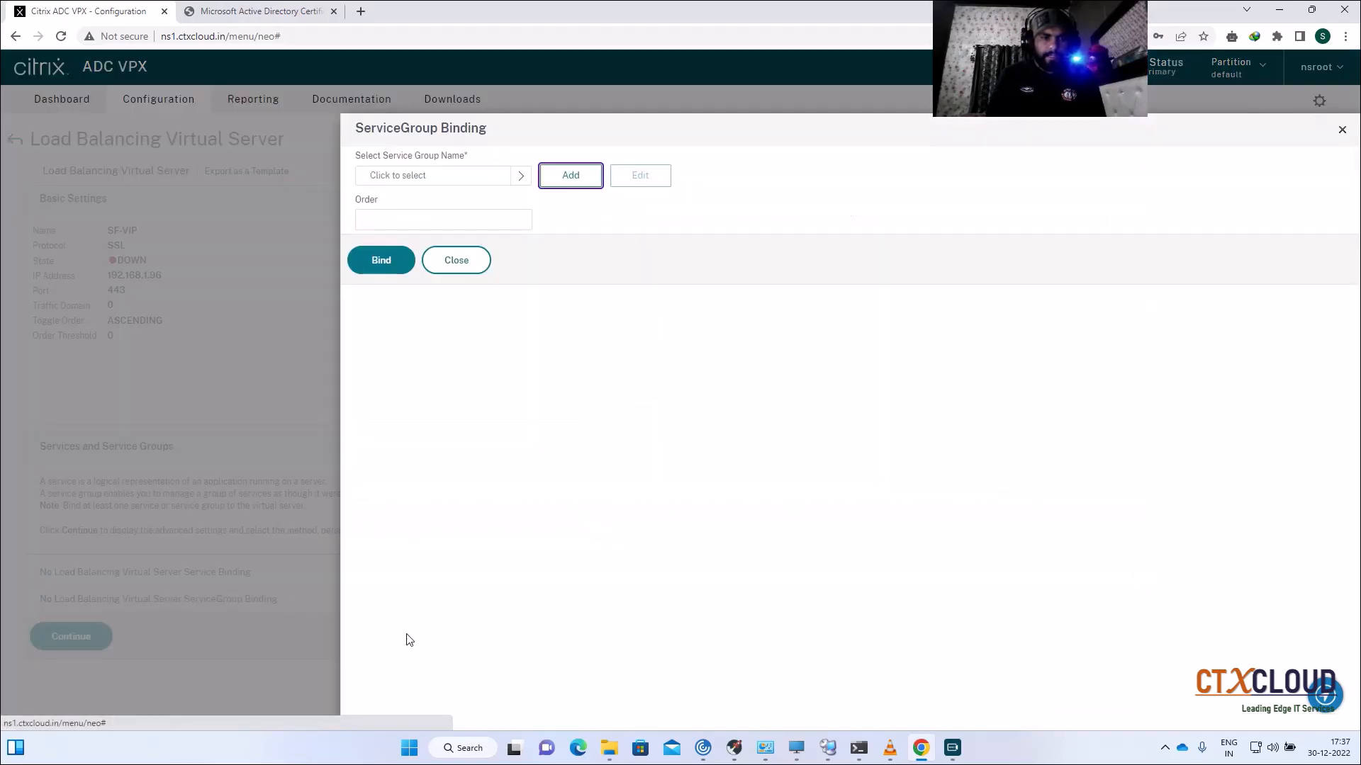
click(521, 176)
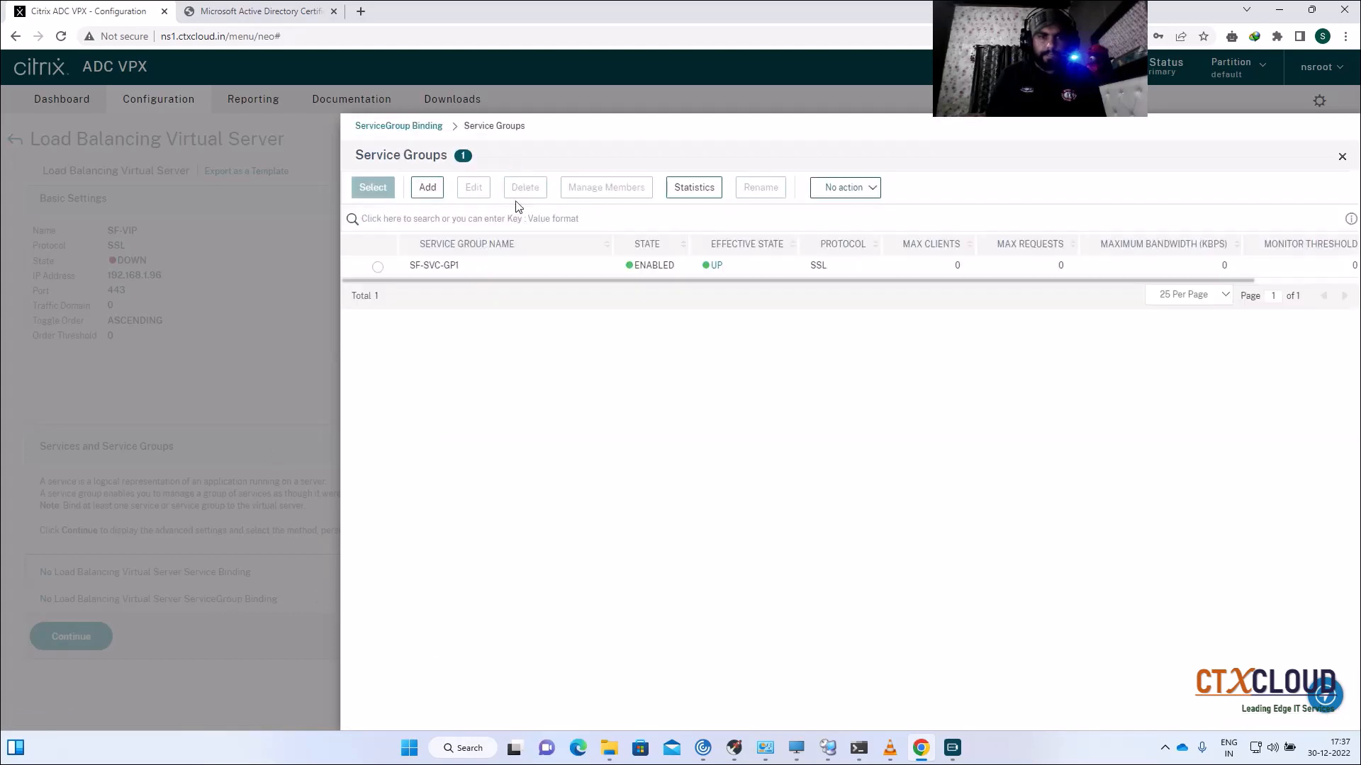
click(379, 267)
click(373, 188)
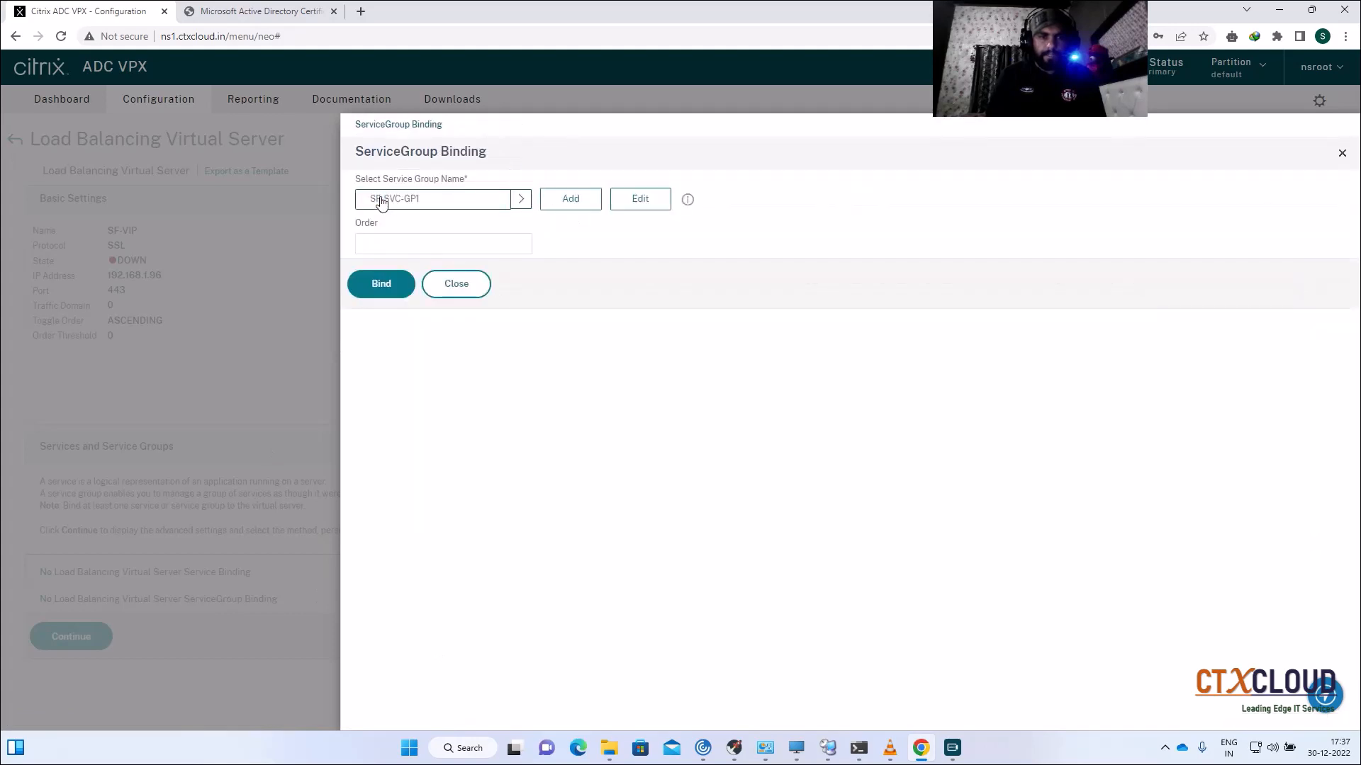
click(380, 285)
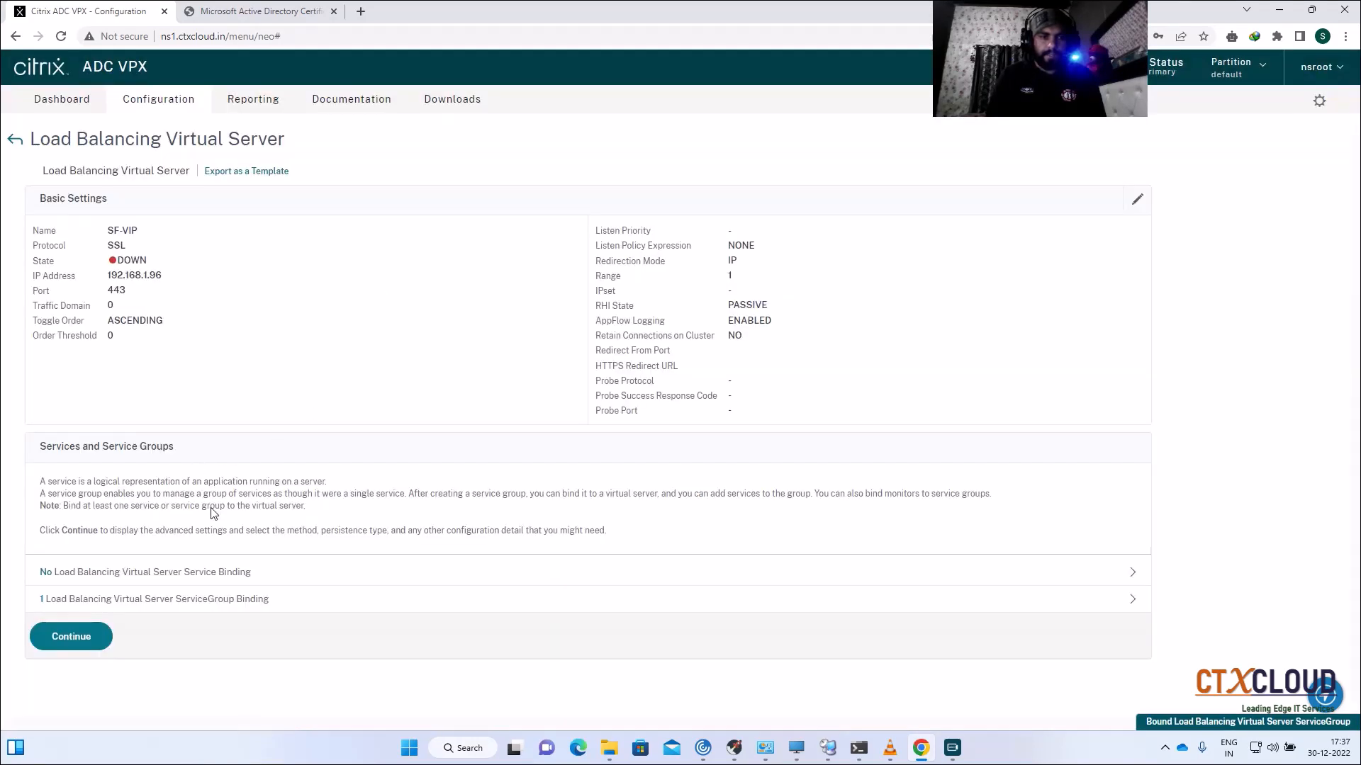
Step: Bind the Internalapps server certificate to SF-VIP
click(74, 639)
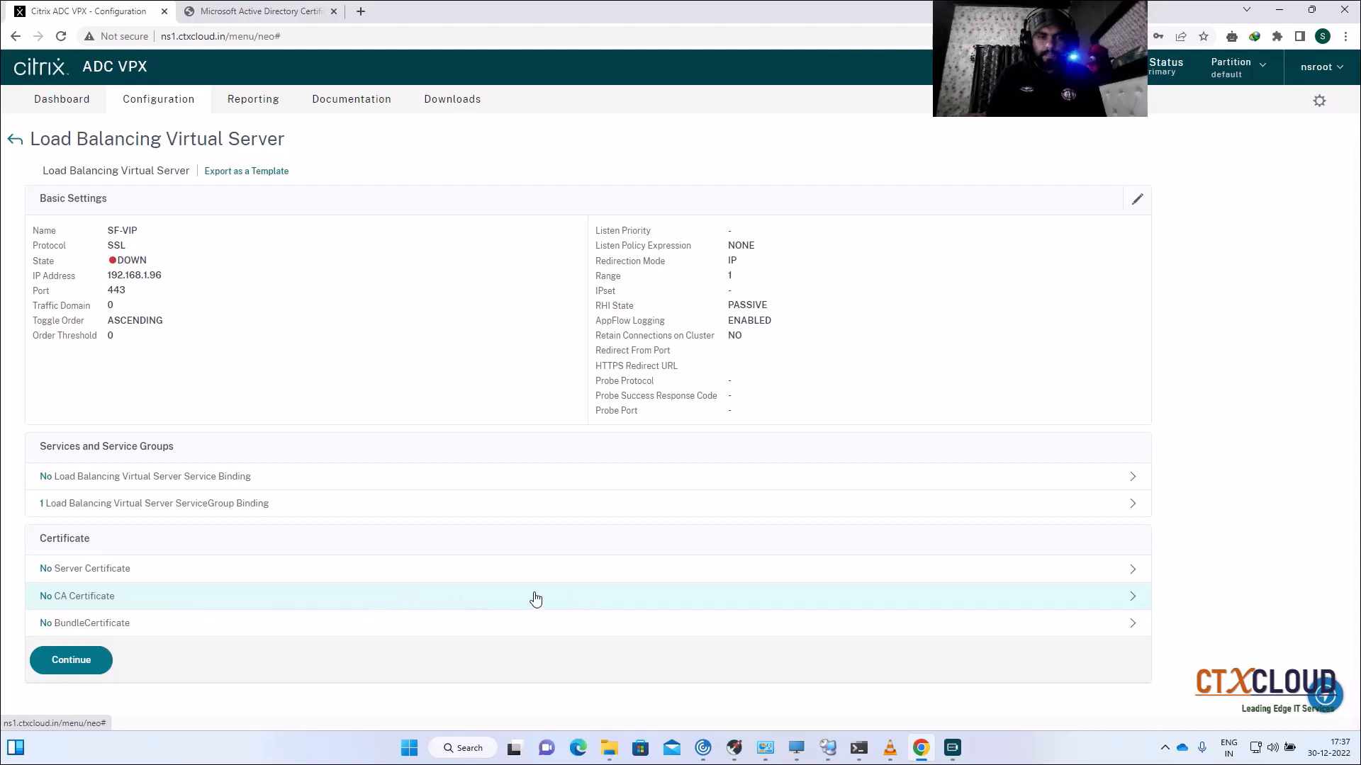
click(578, 577)
click(521, 175)
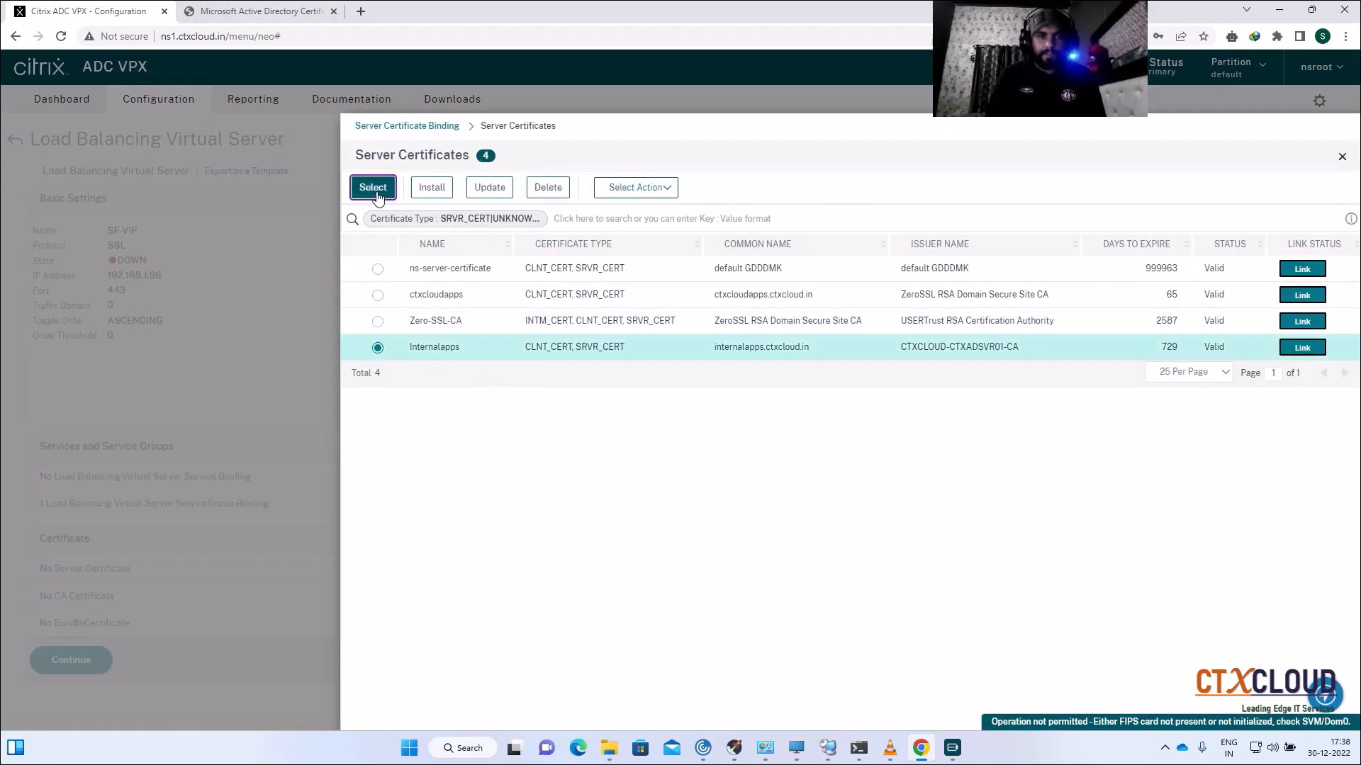
click(373, 187)
click(380, 258)
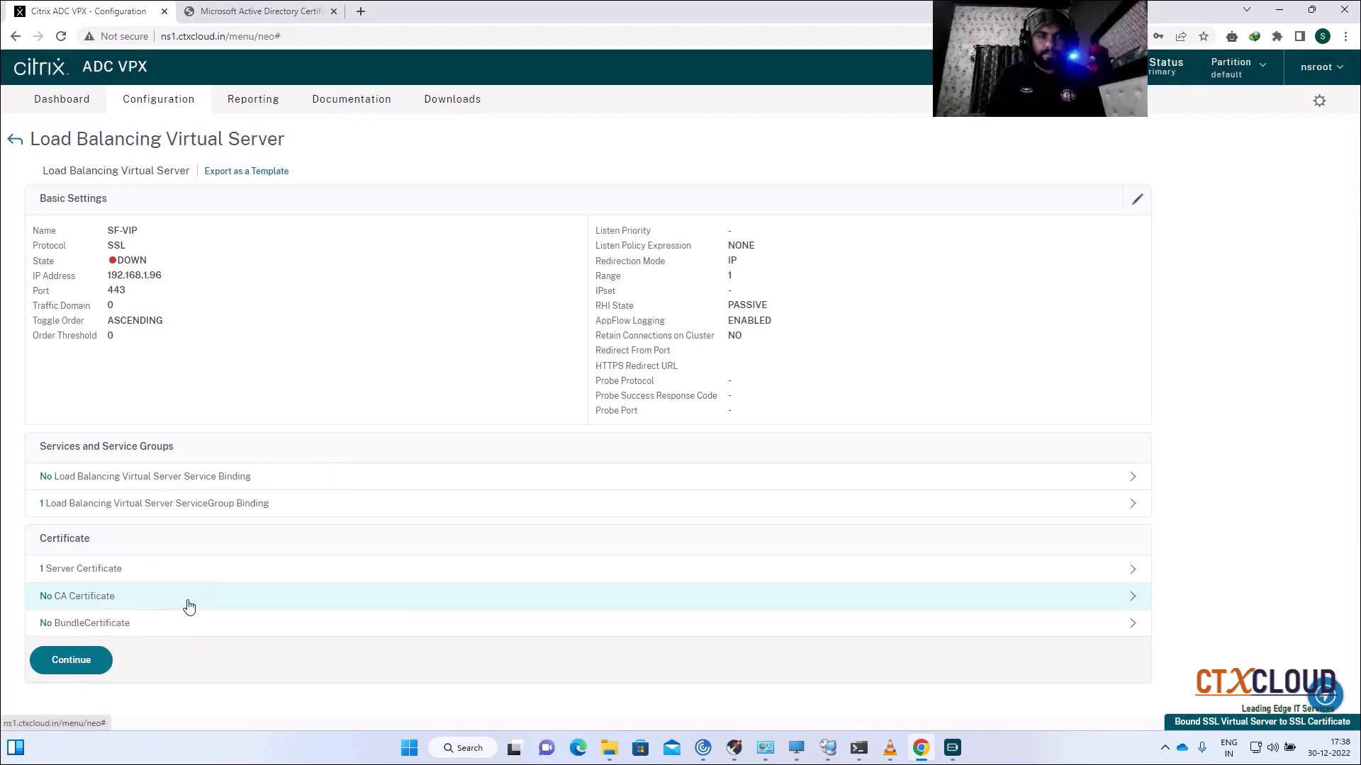
Step: Bind the RootCA CA certificate to SF-VIP and finish its configuration
click(209, 599)
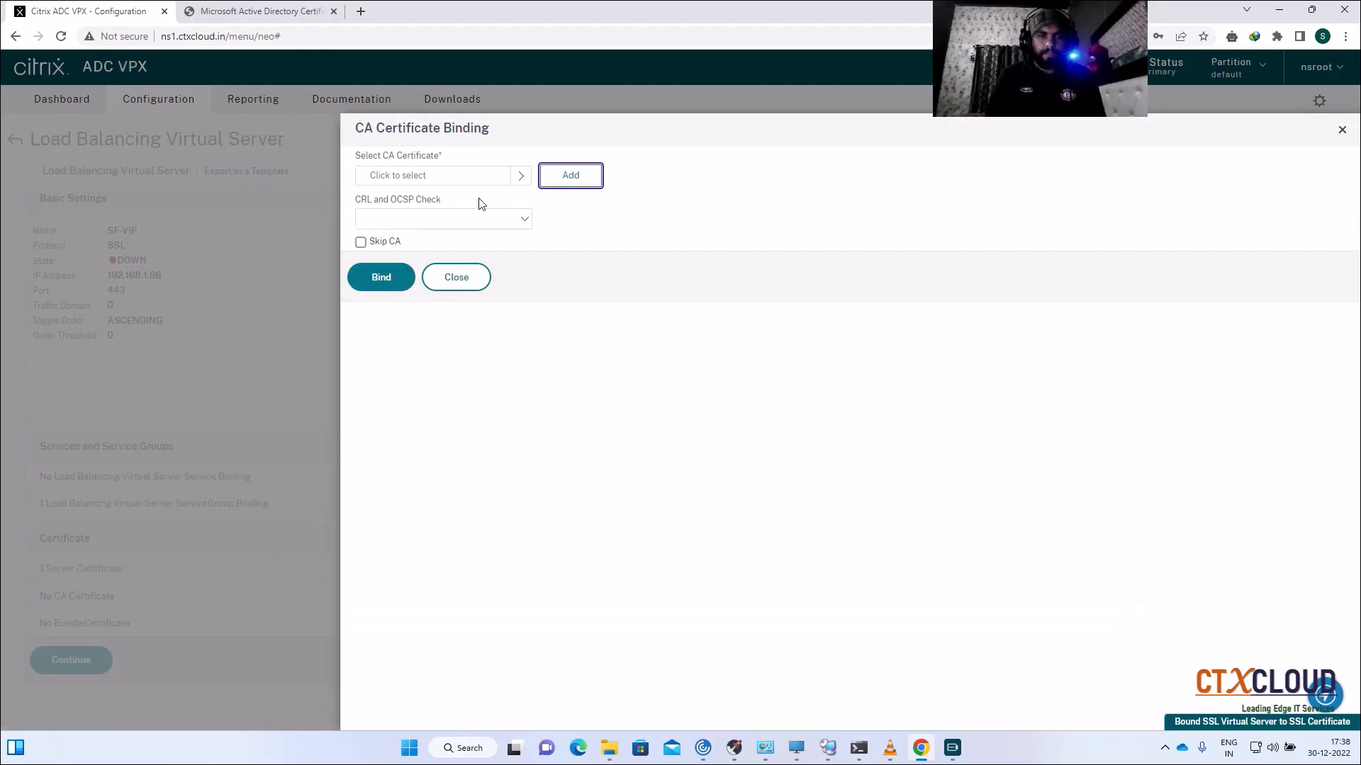
click(522, 177)
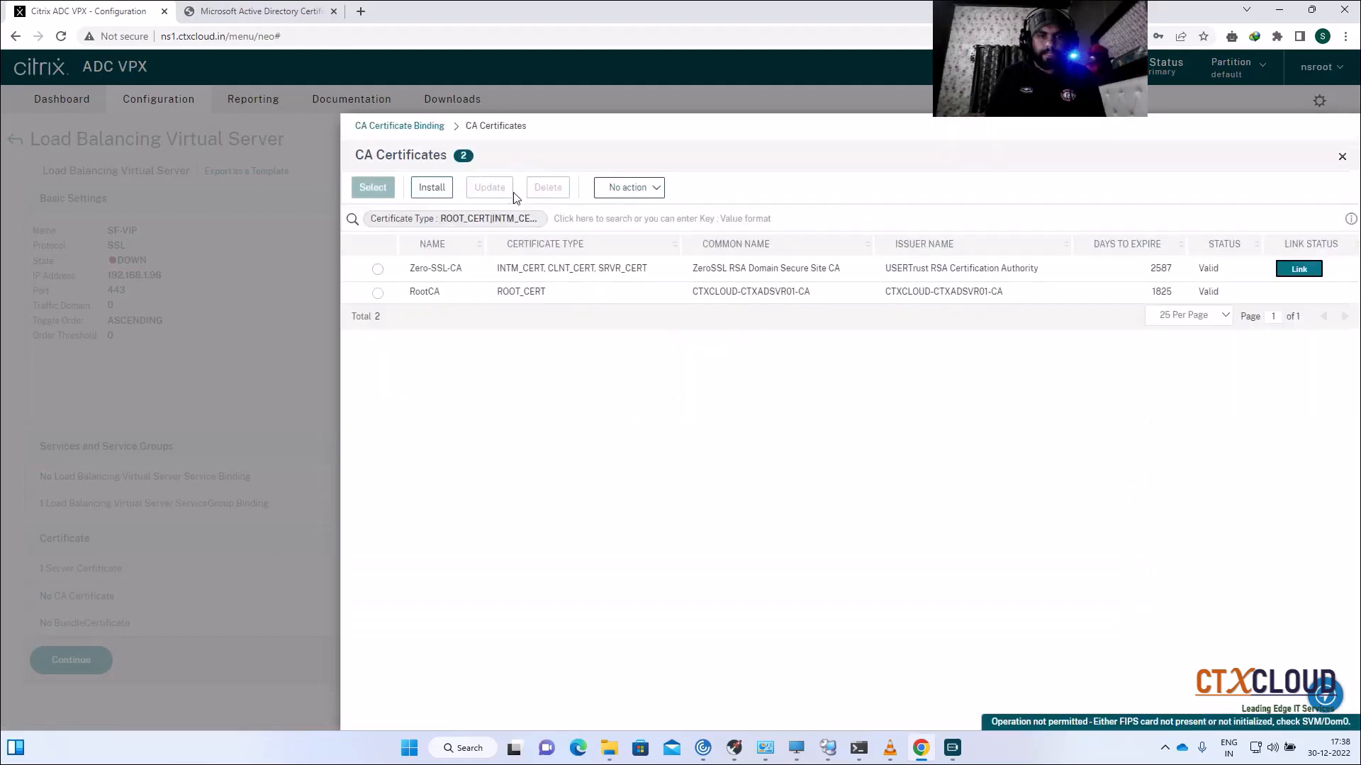
click(378, 292)
click(375, 187)
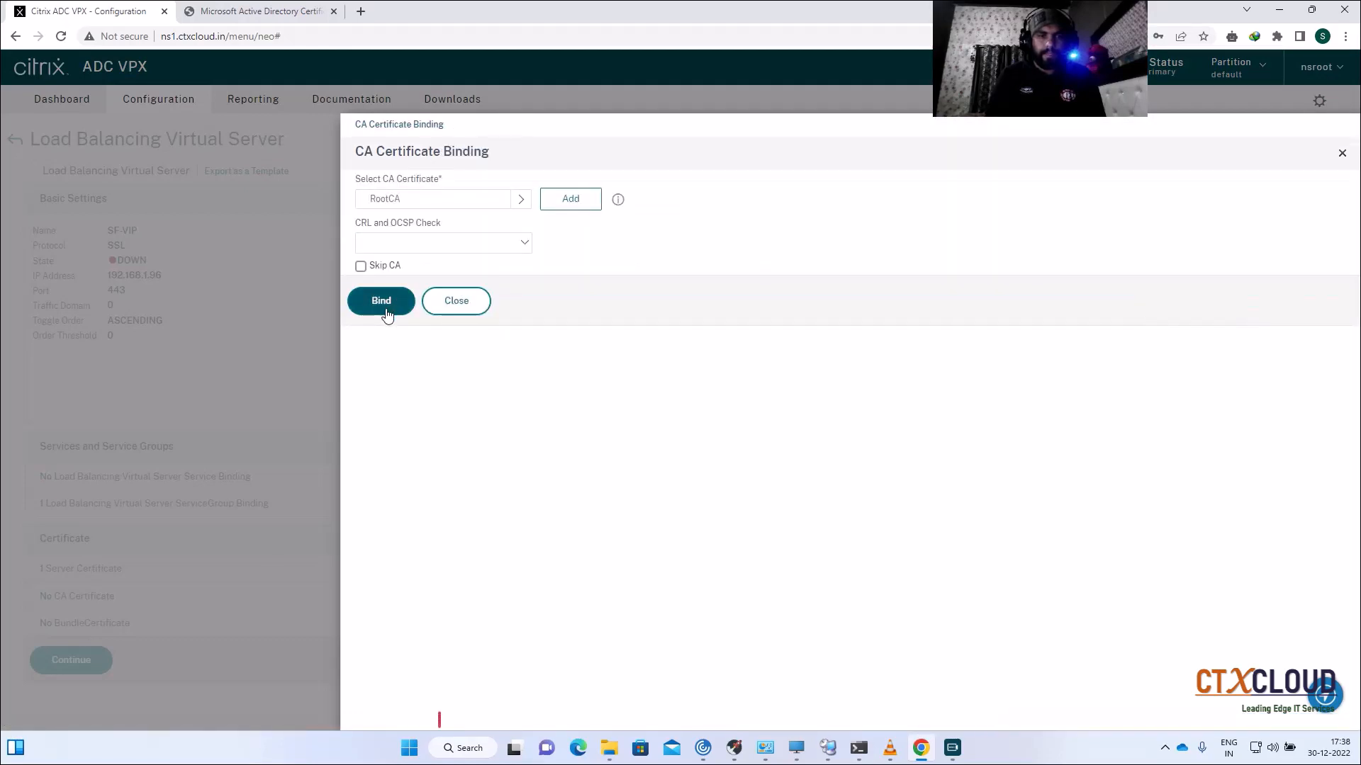
click(386, 315)
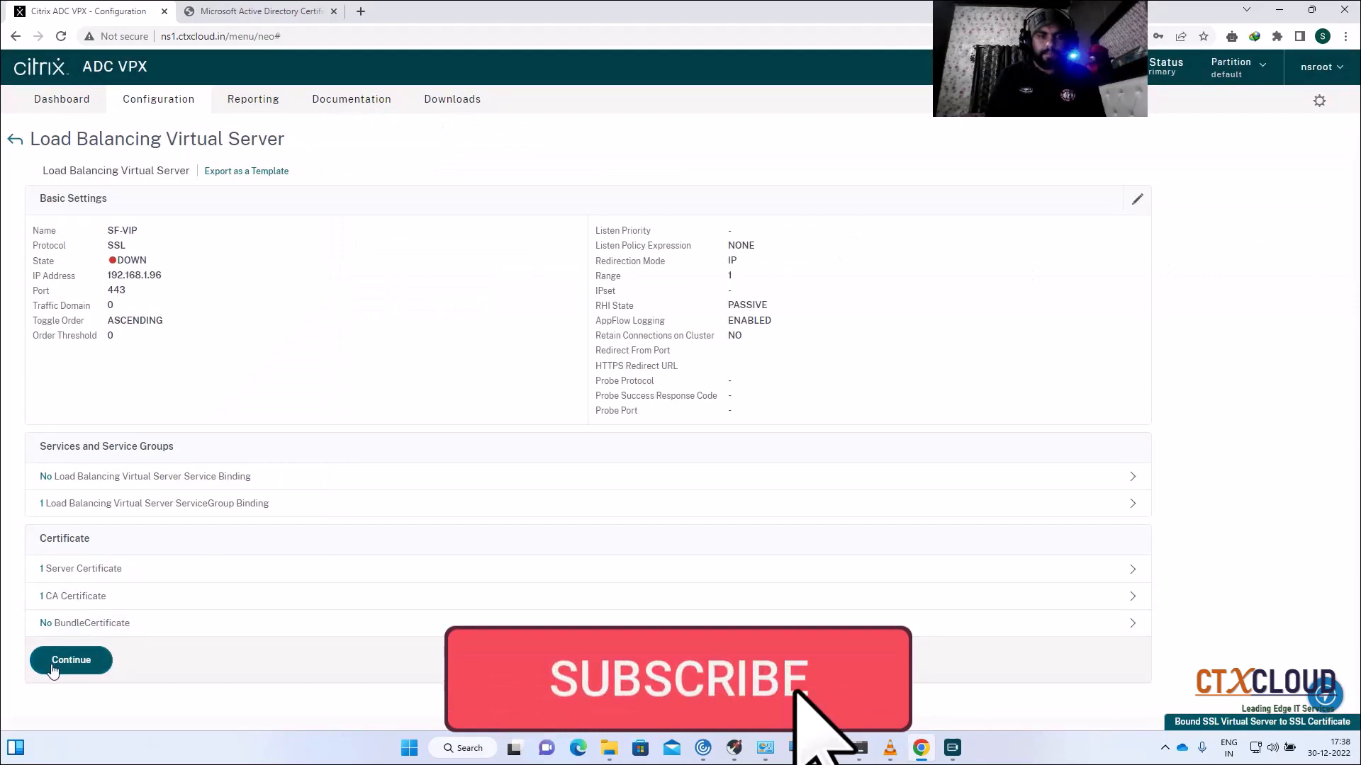
click(71, 660)
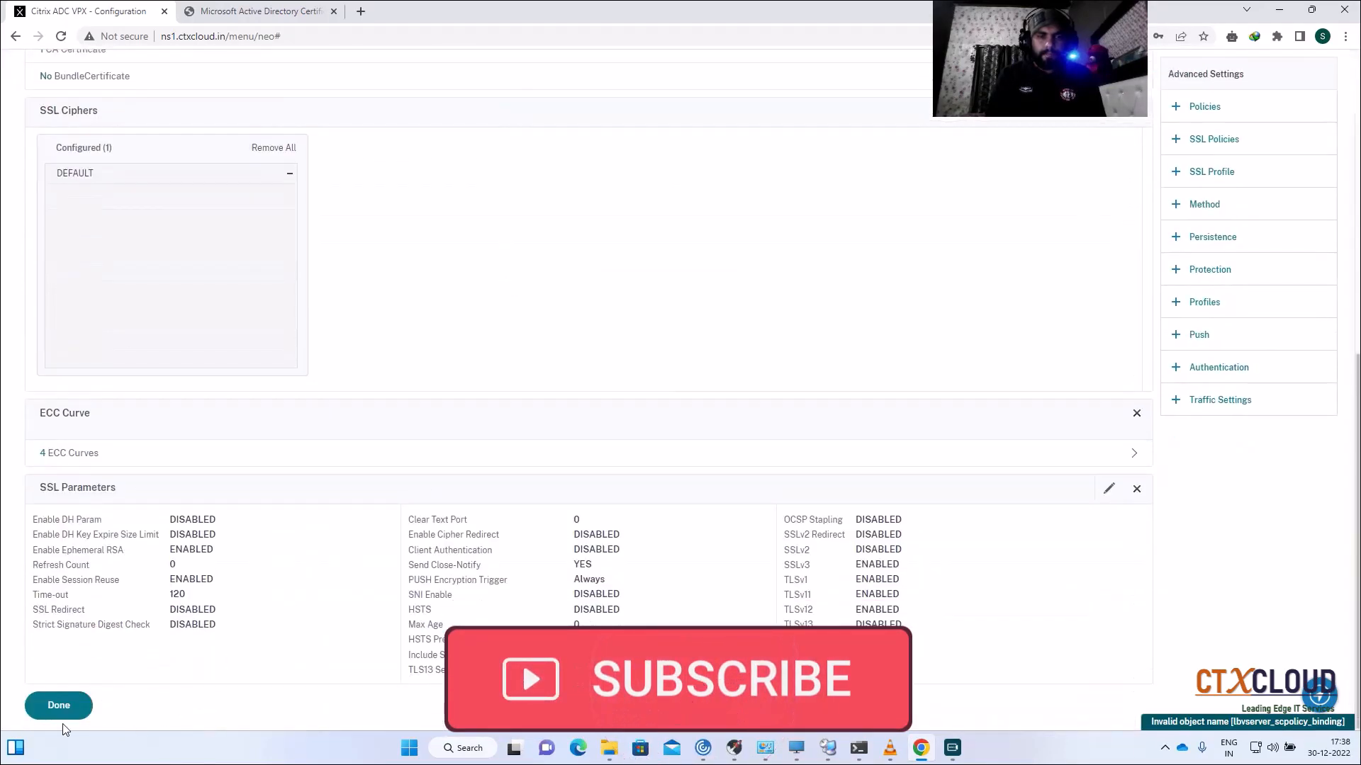
click(59, 706)
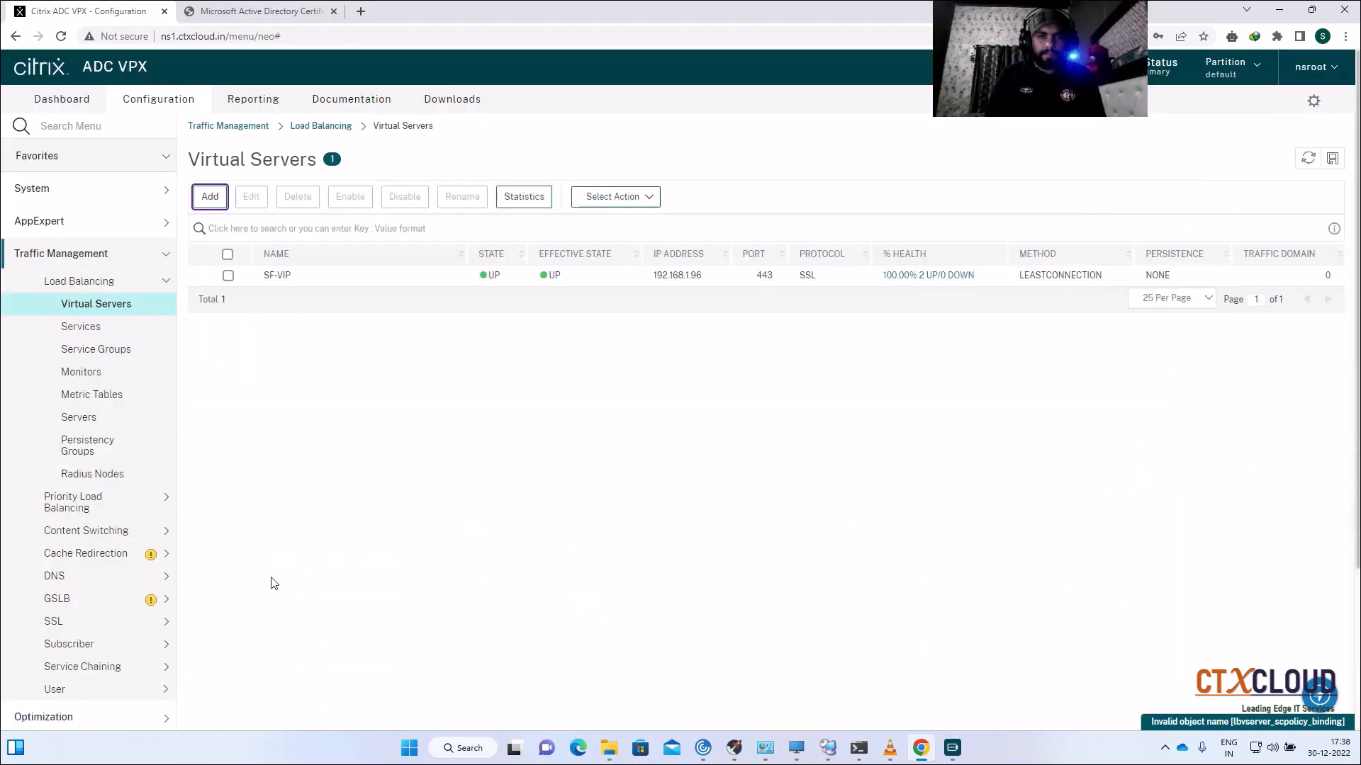
Step: Open SF-VIP's full configuration and confirm its load balancing method settings
click(228, 275)
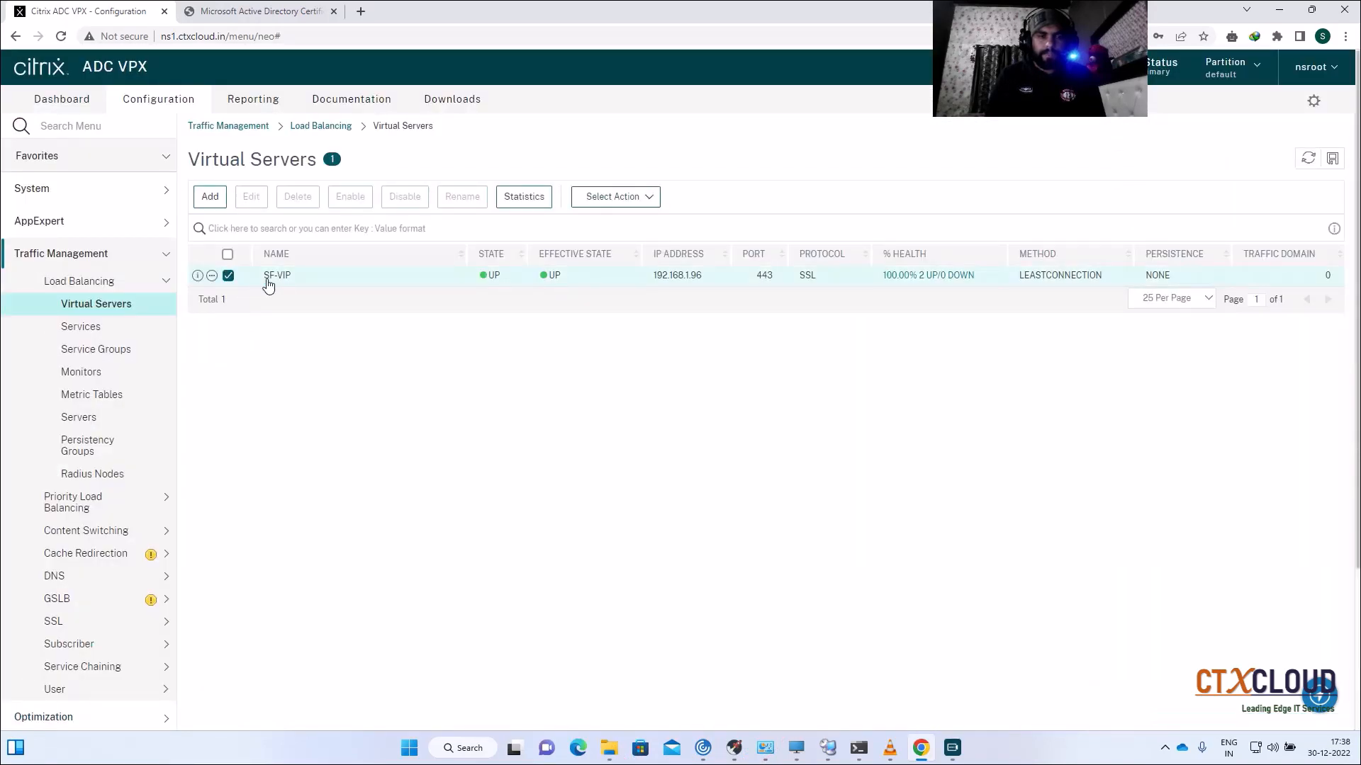
click(246, 200)
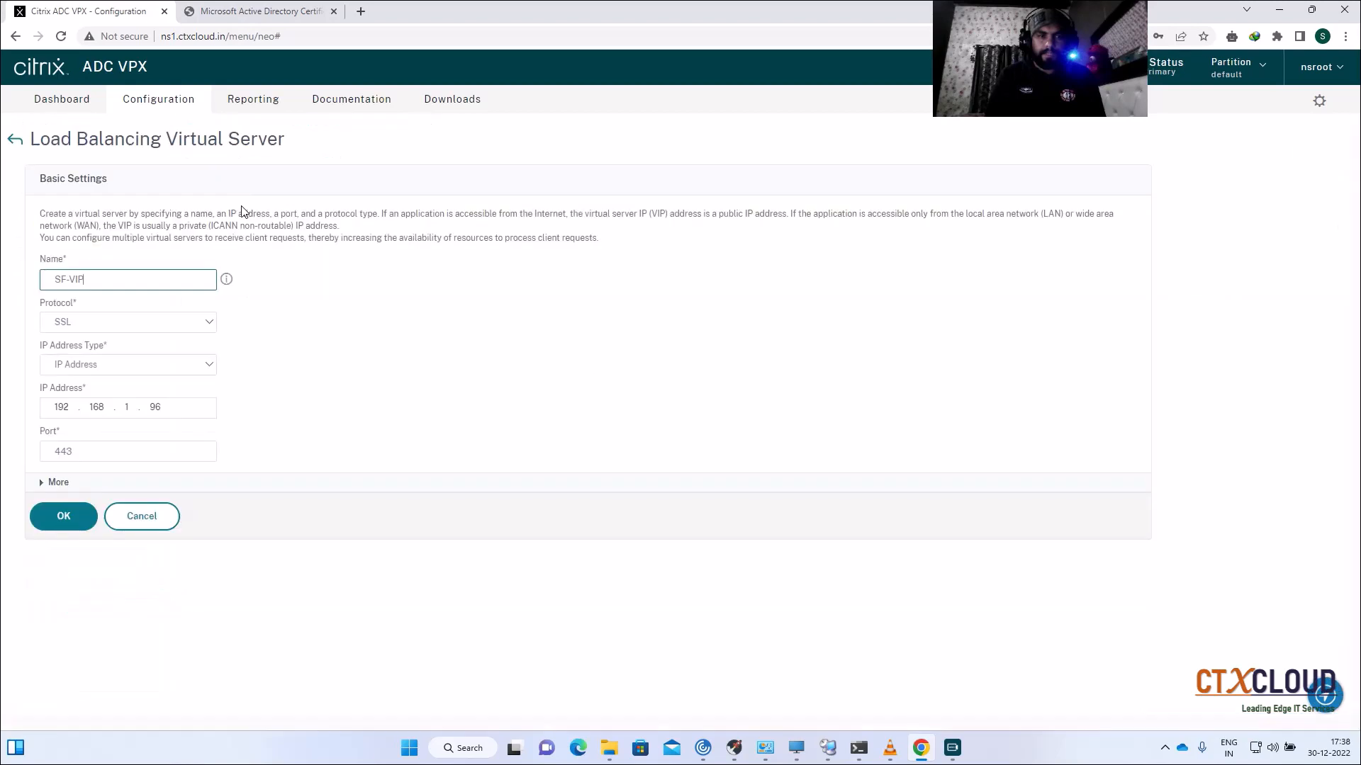
click(150, 525)
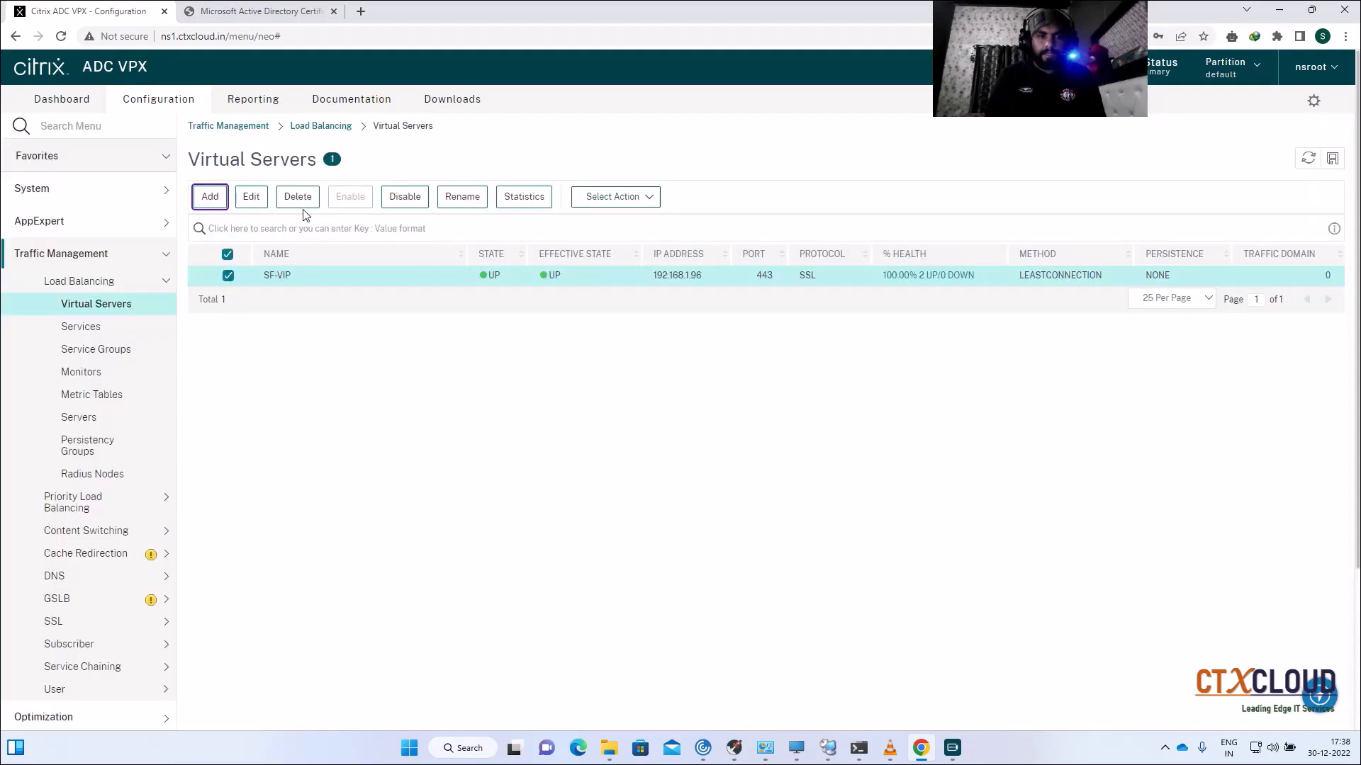
click(253, 198)
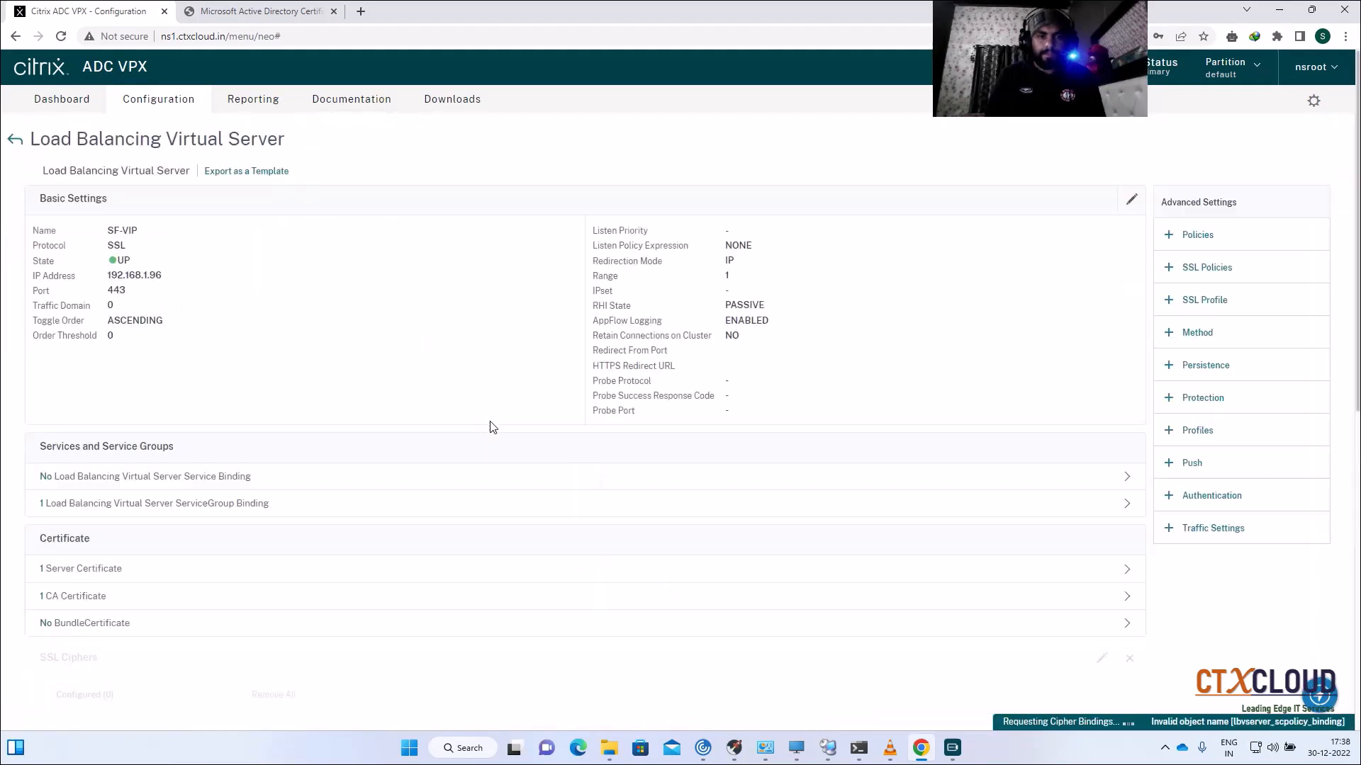
scroll(510, 435, down, 1)
scroll(509, 435, down, 2)
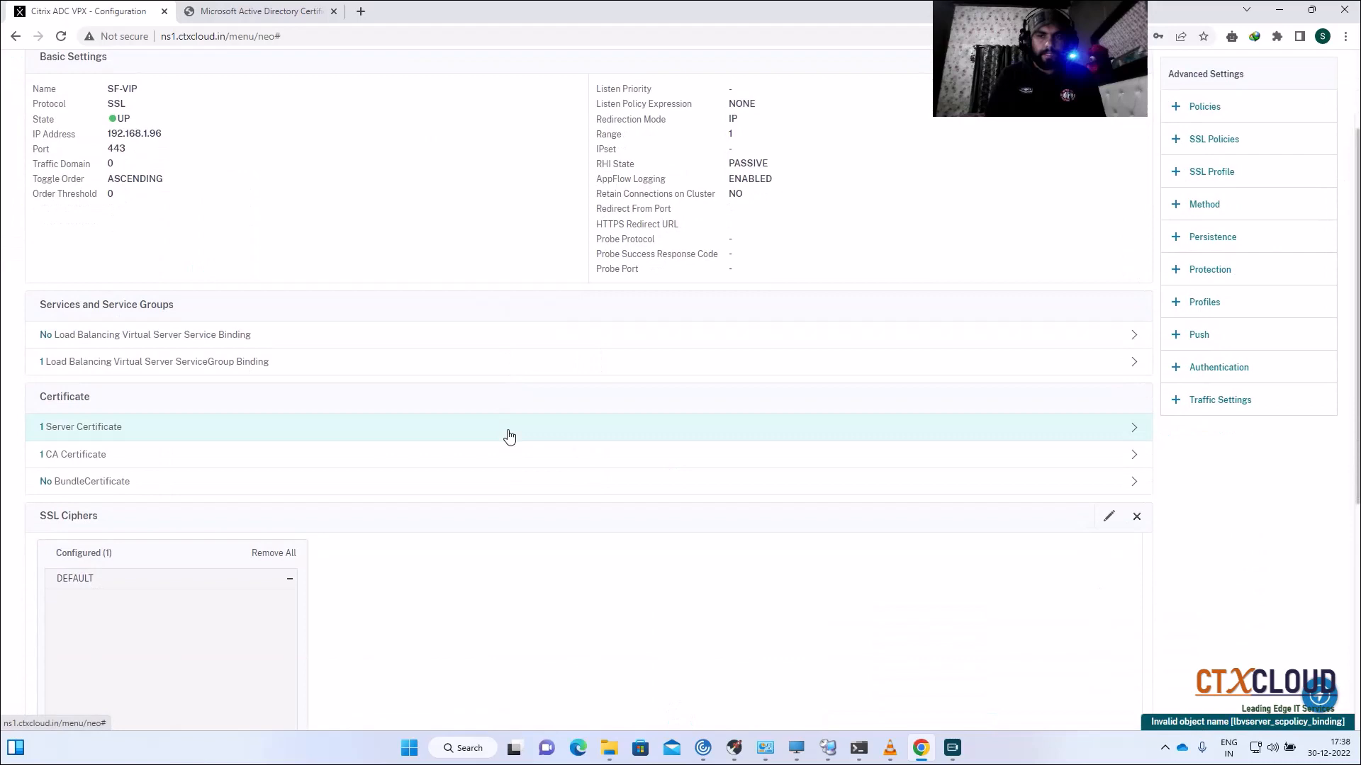
click(1176, 209)
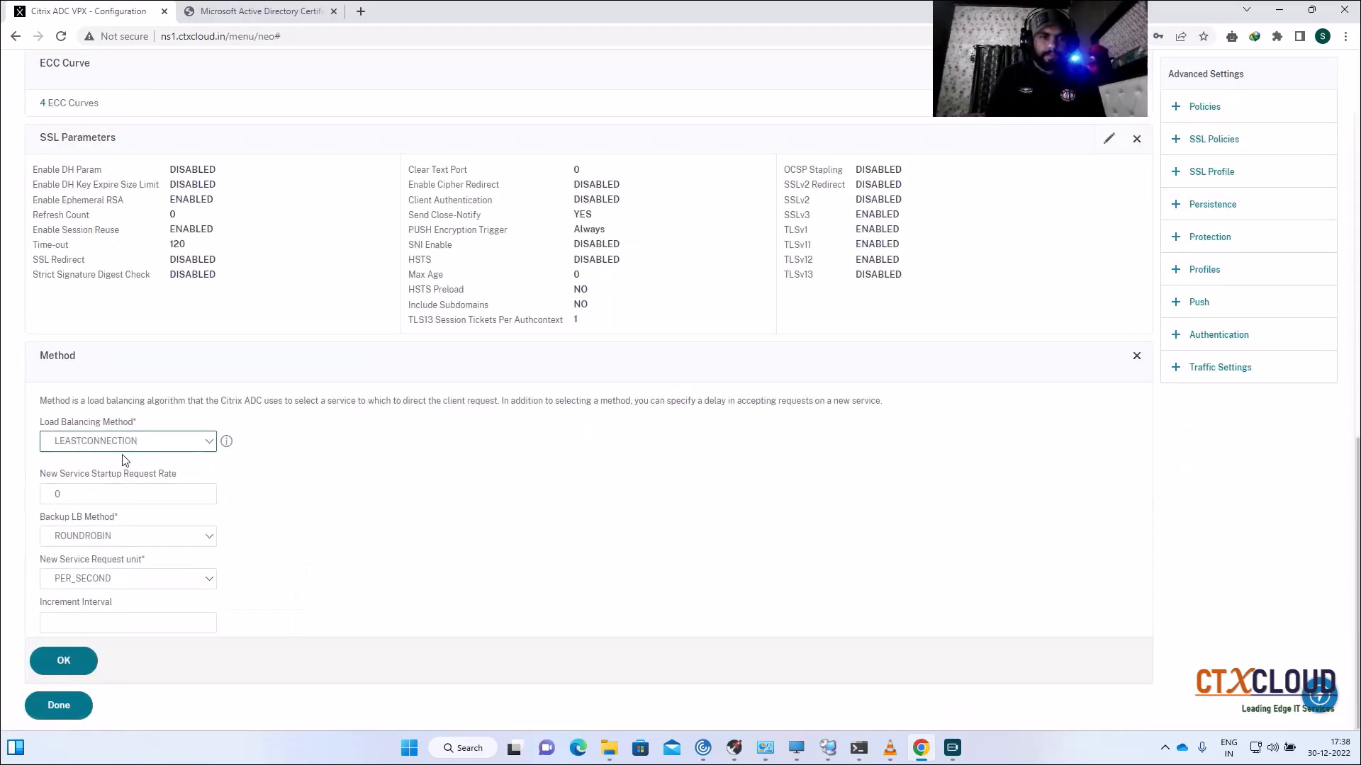
click(63, 661)
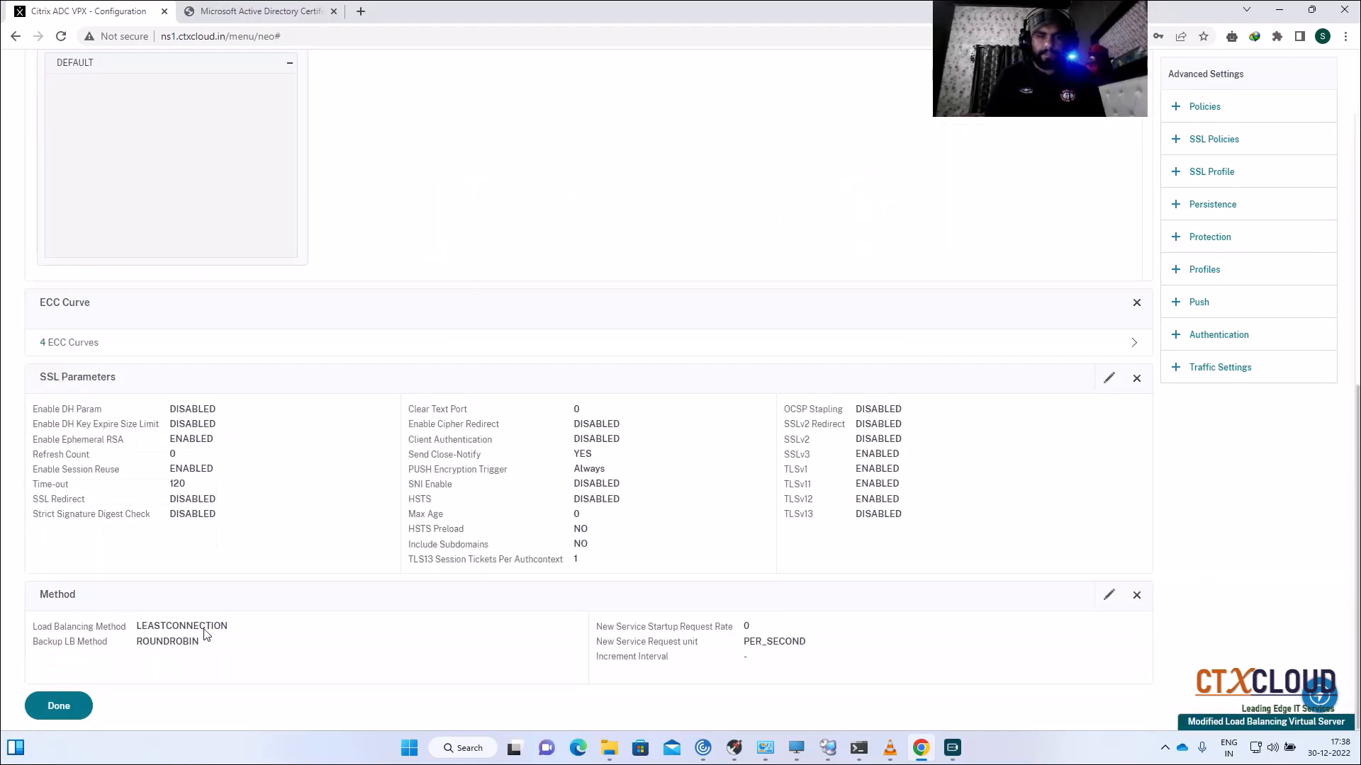
Step: Add SOURCEIP persistence with a 20-minute time-out to SF-VIP
click(1177, 207)
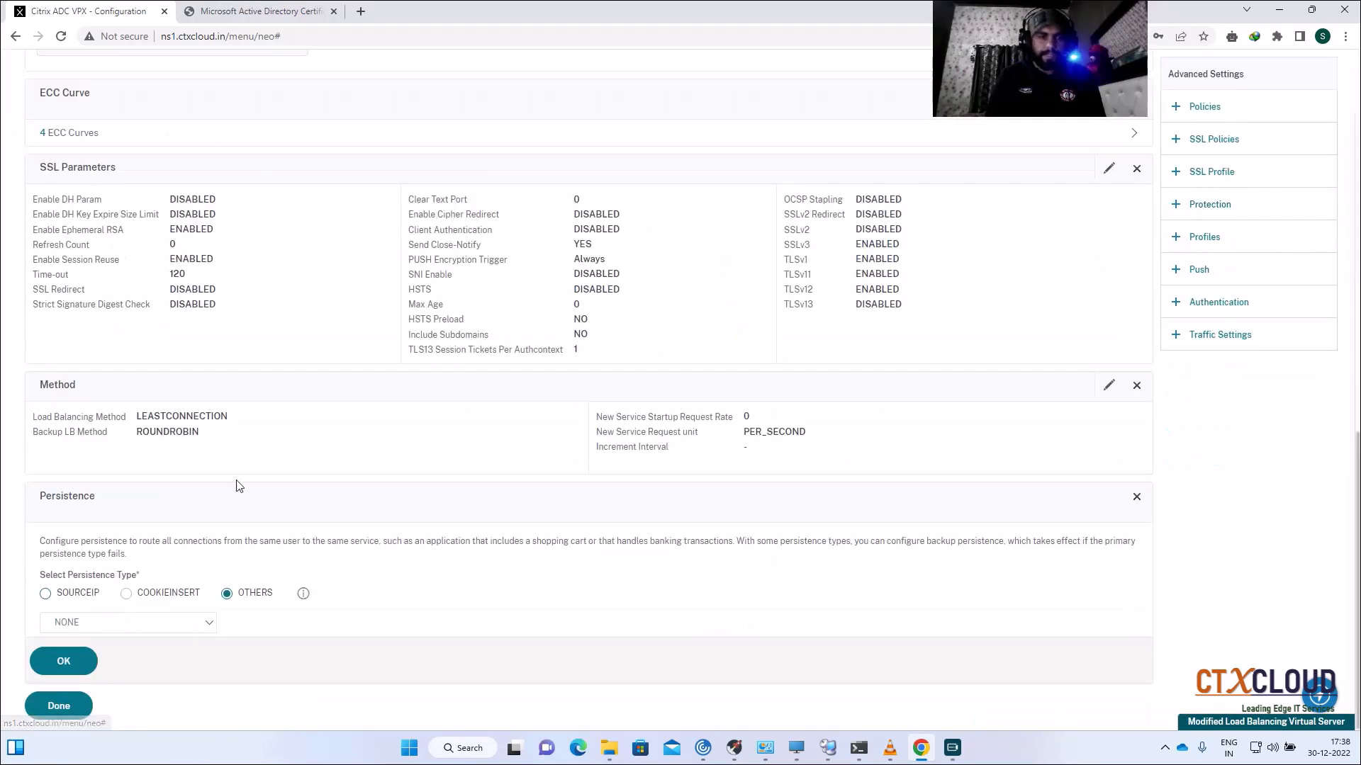
click(46, 594)
click(107, 635)
text(0)
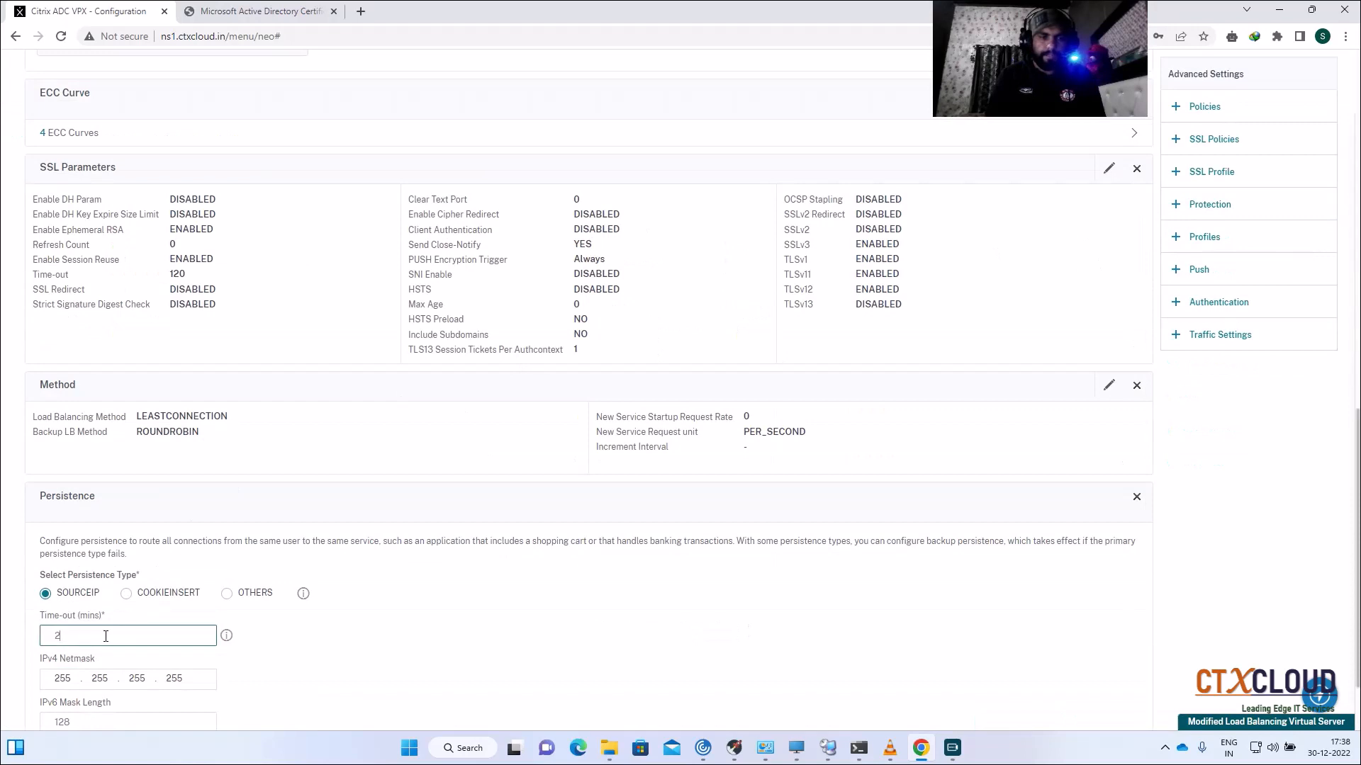
scroll(252, 517, down, 2)
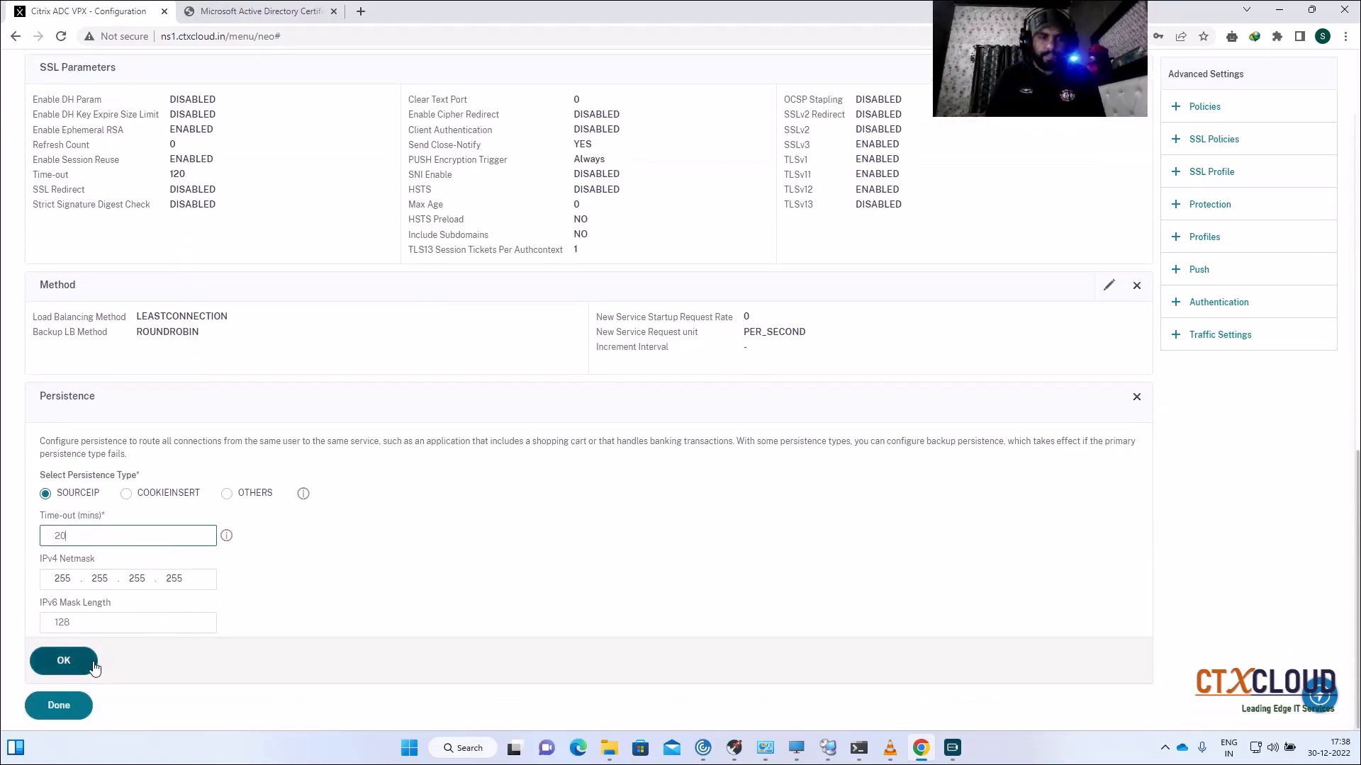
click(89, 662)
click(71, 706)
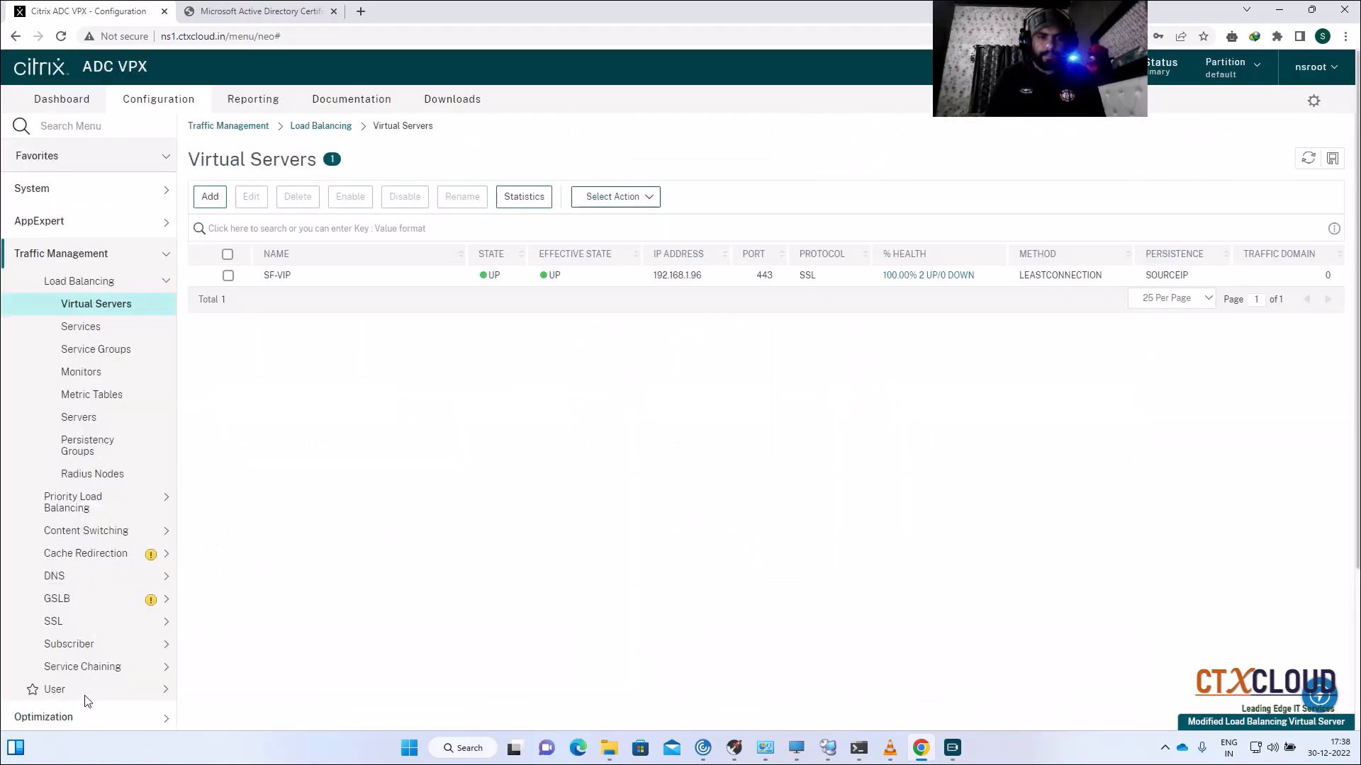
Step: Save the running ADC configuration
click(1333, 158)
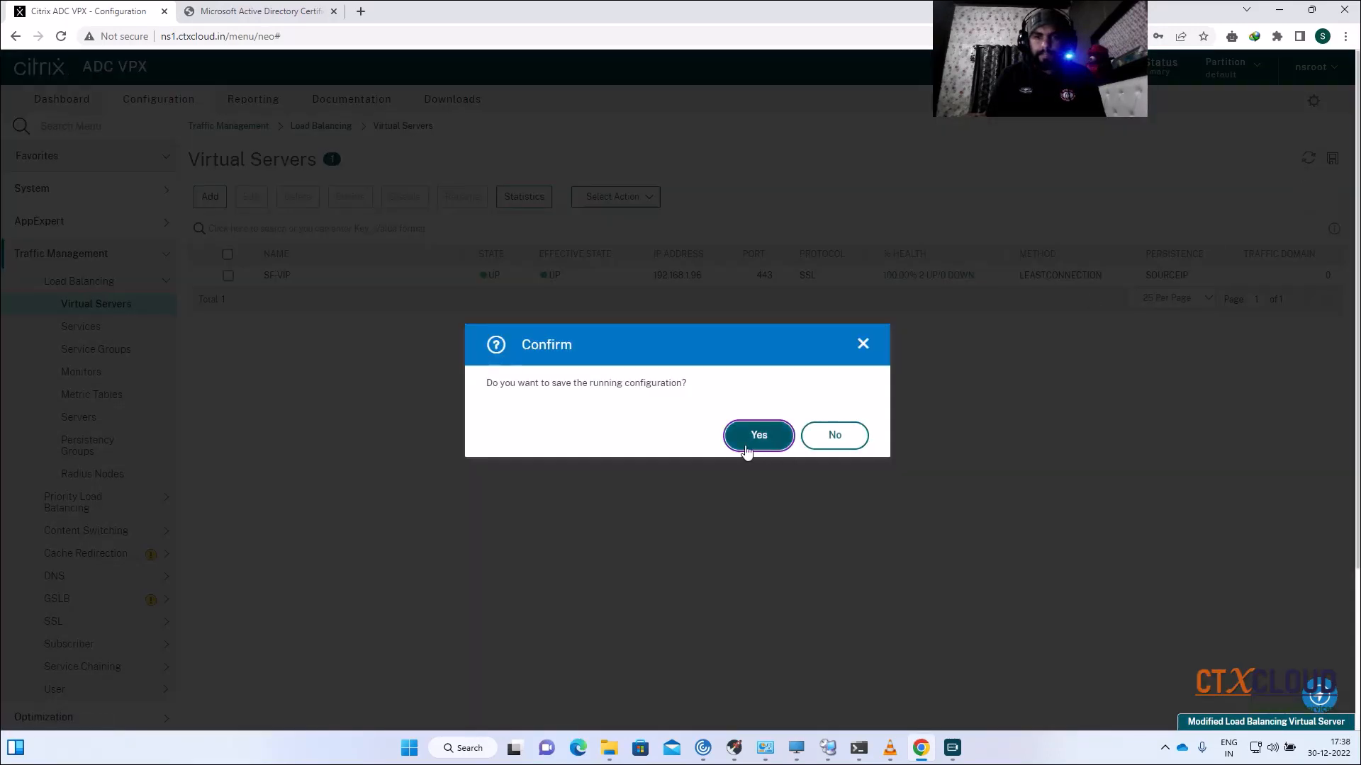
click(740, 429)
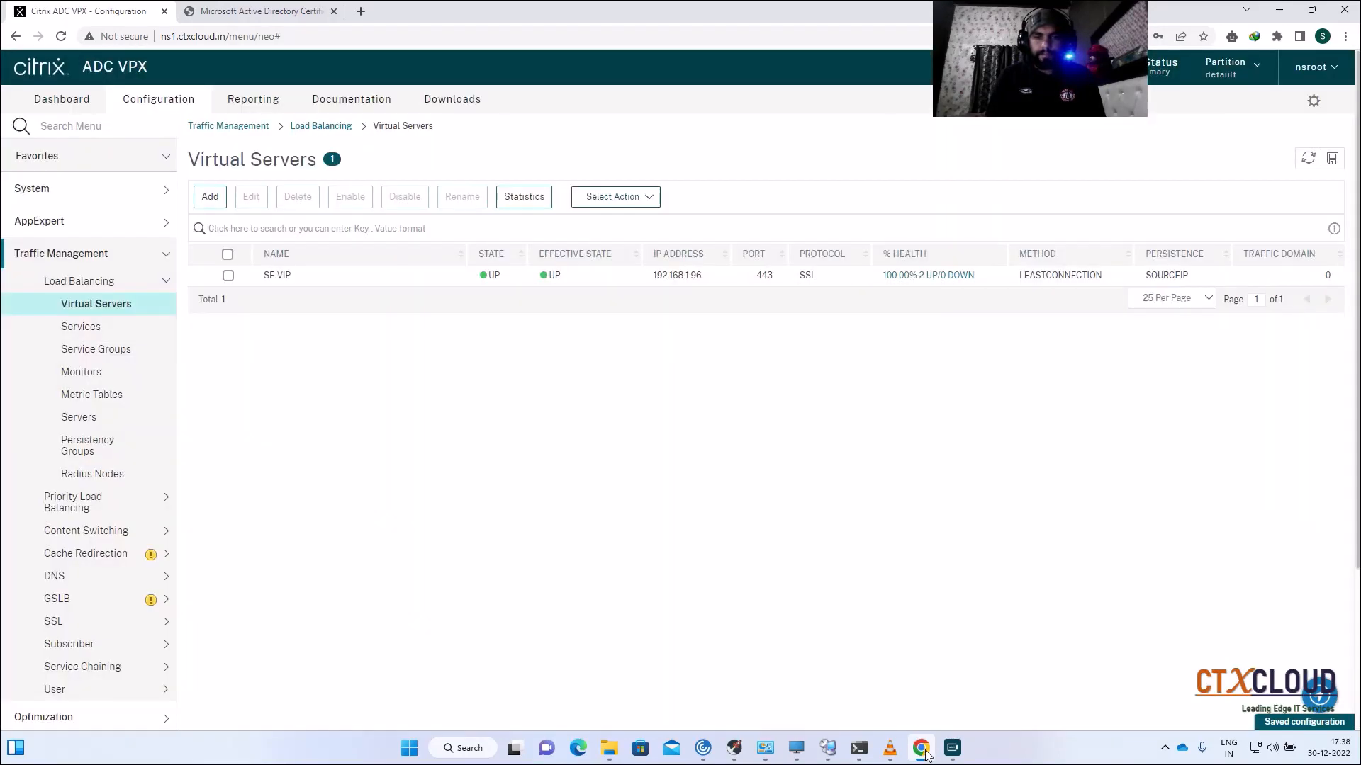
click(921, 754)
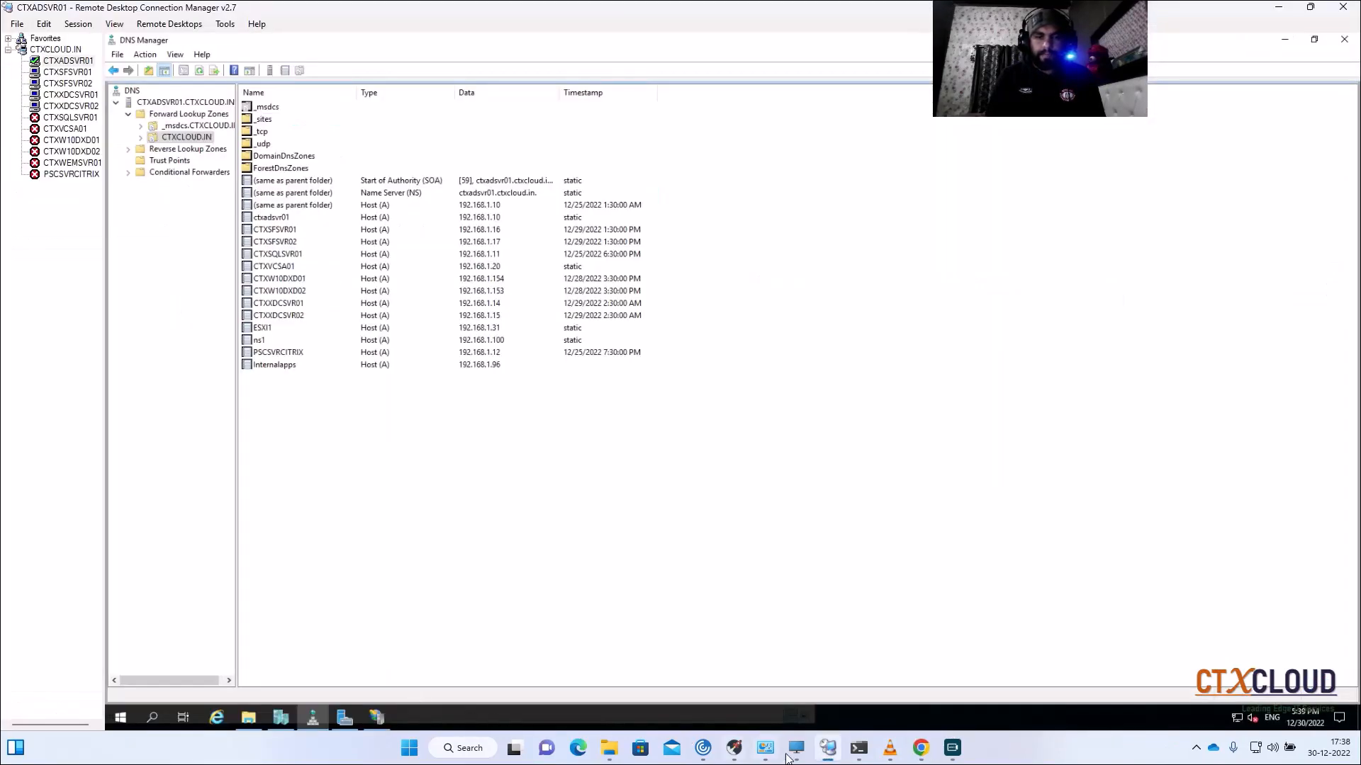
click(919, 750)
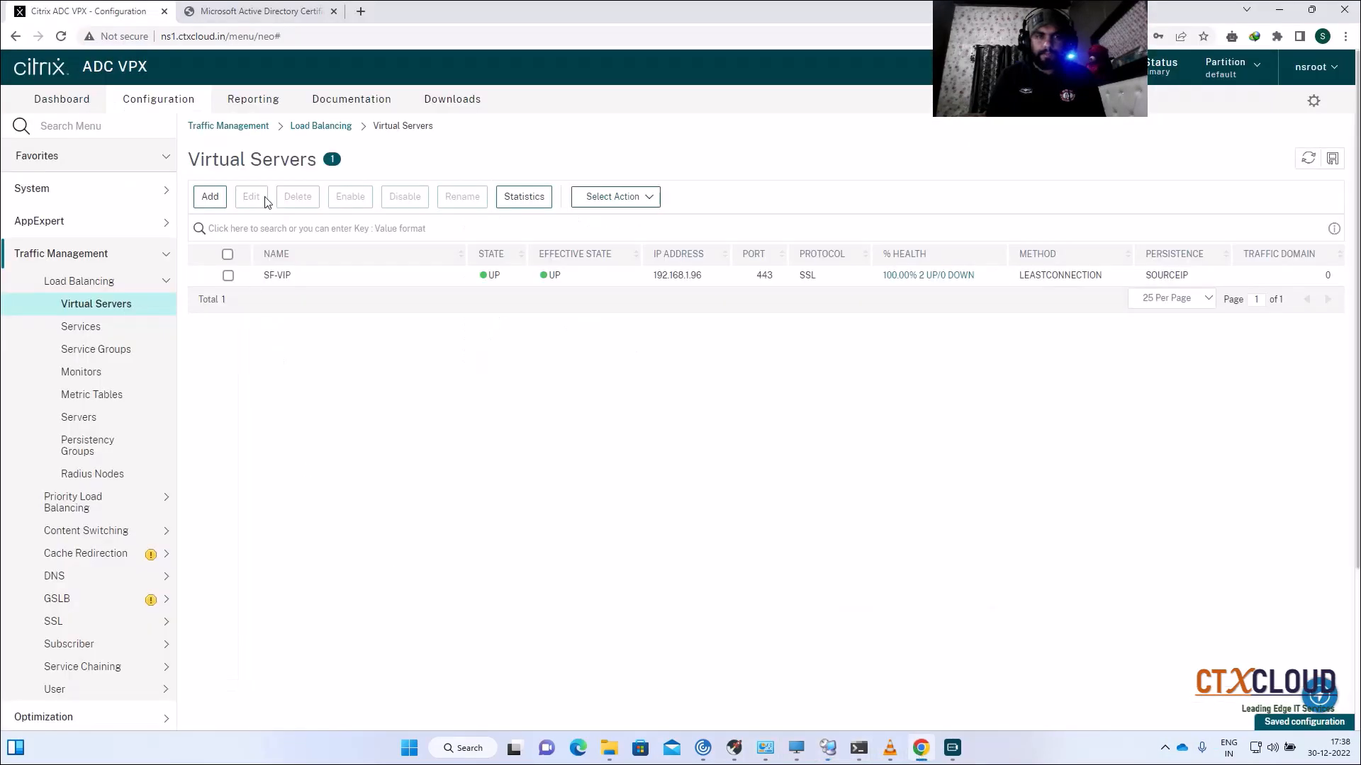
click(360, 13)
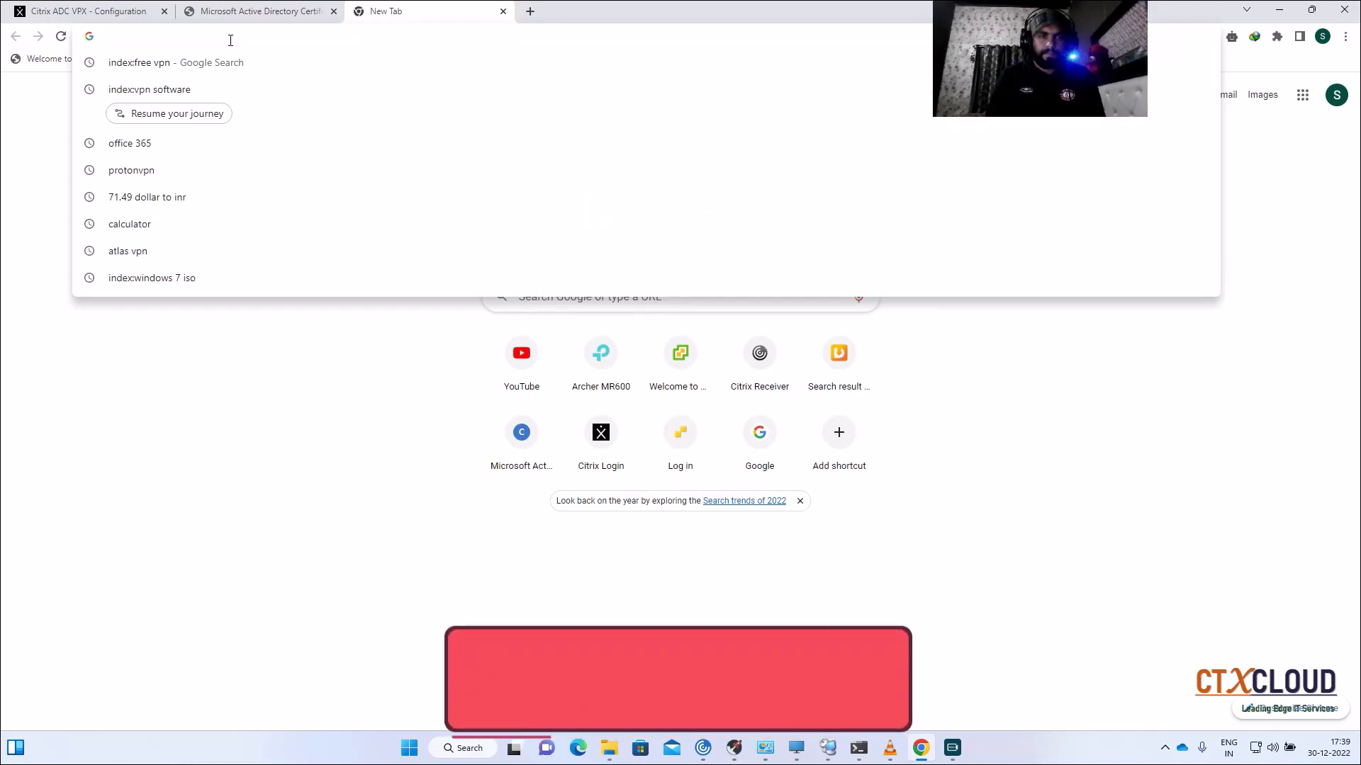
text(http)
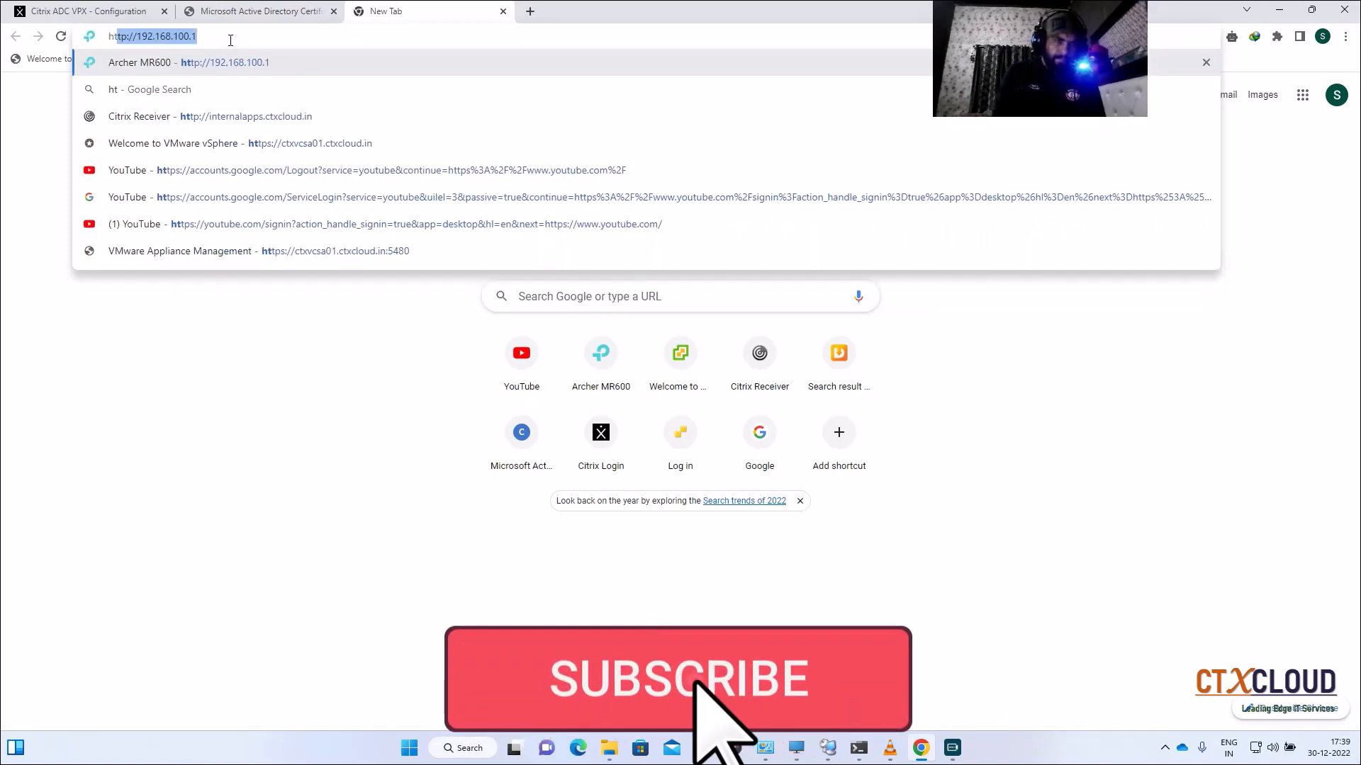
text(s://)
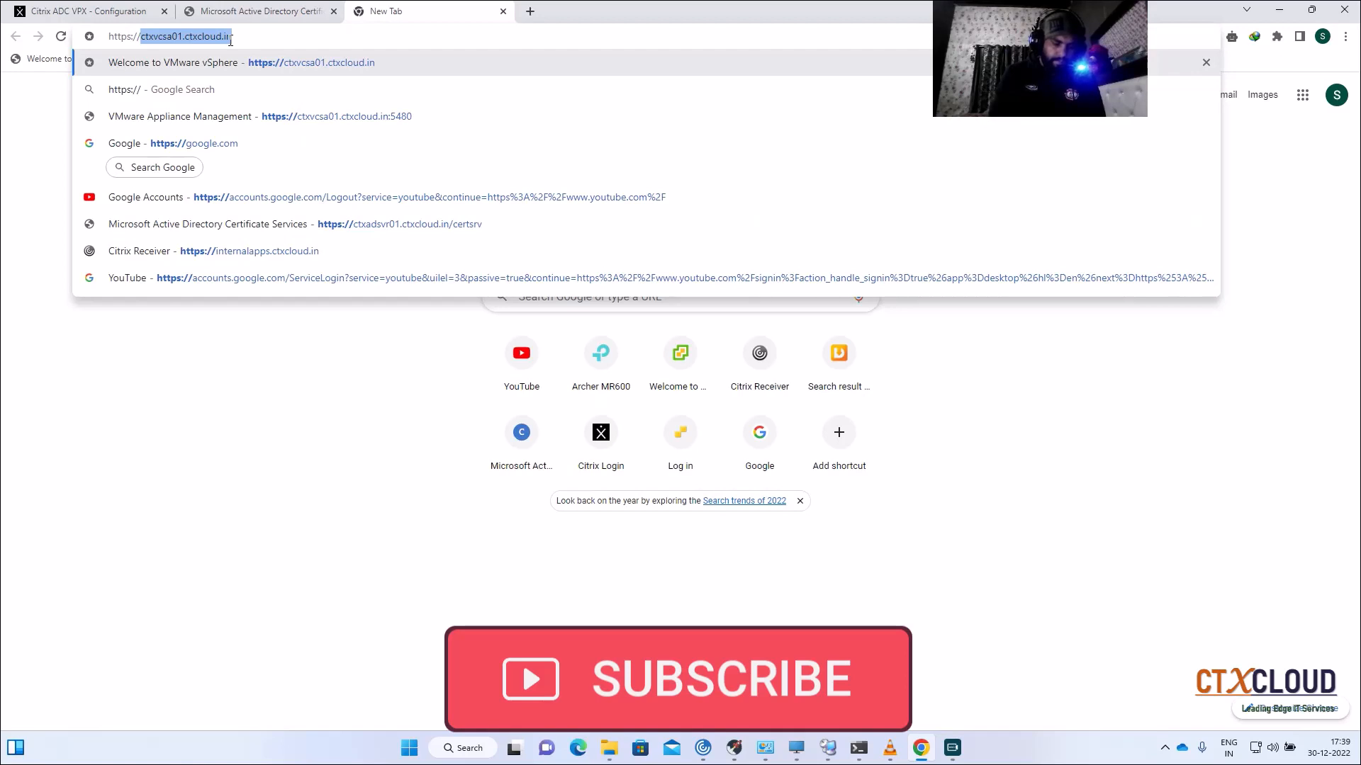
text(int)
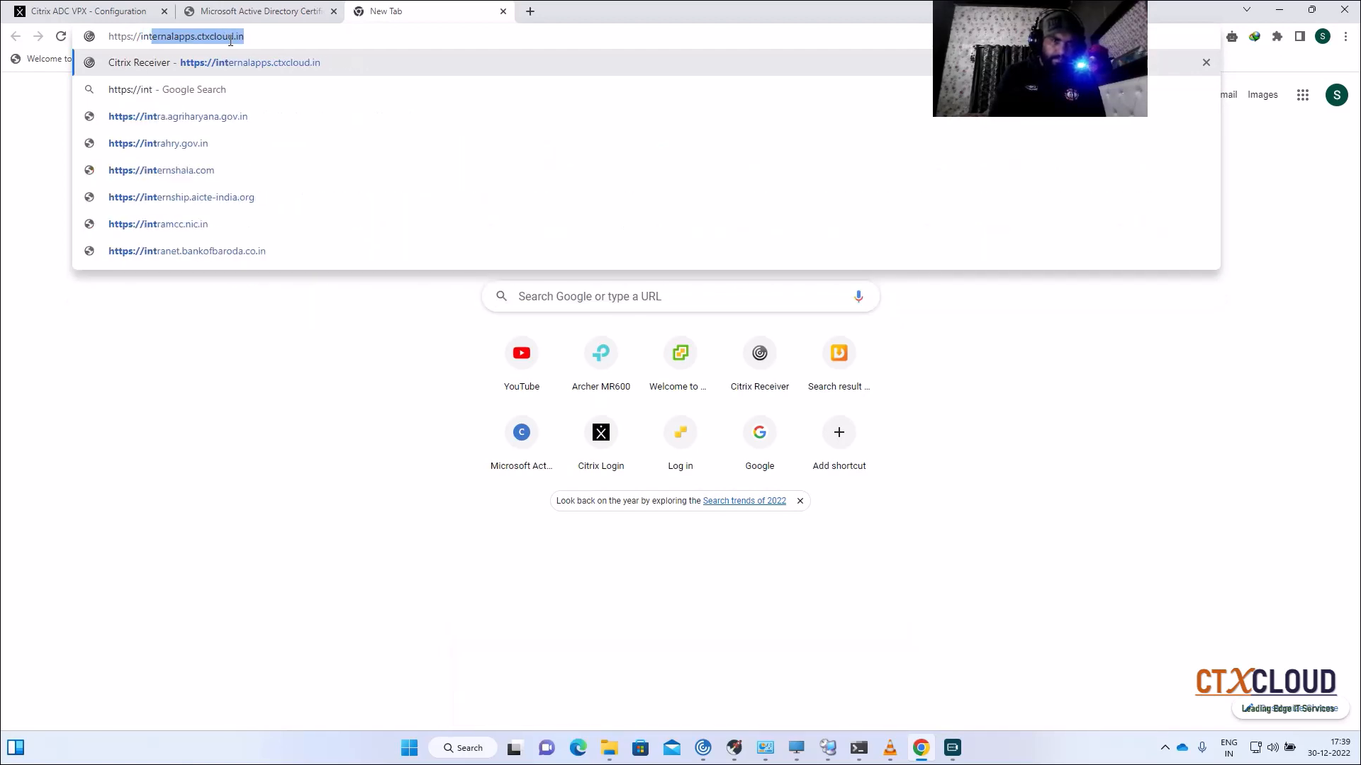
key(Return)
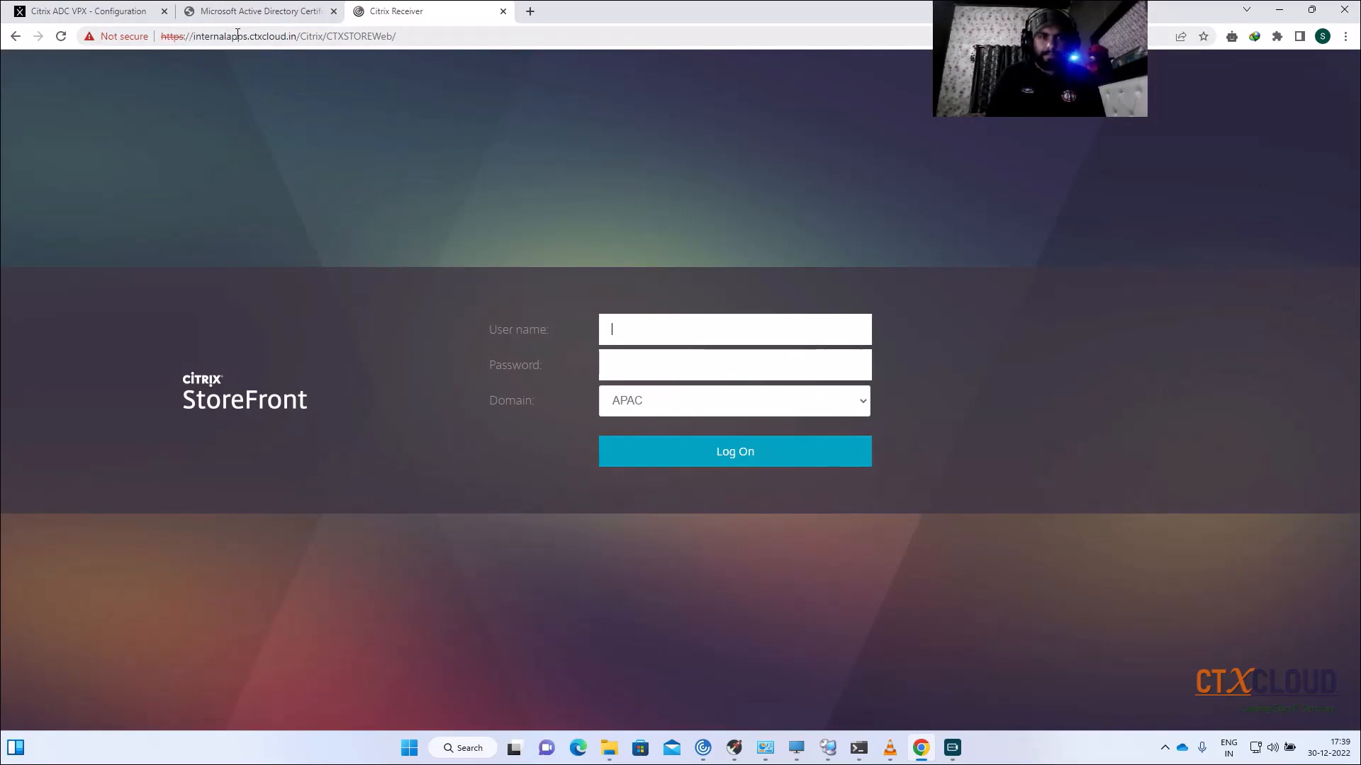
click(423, 34)
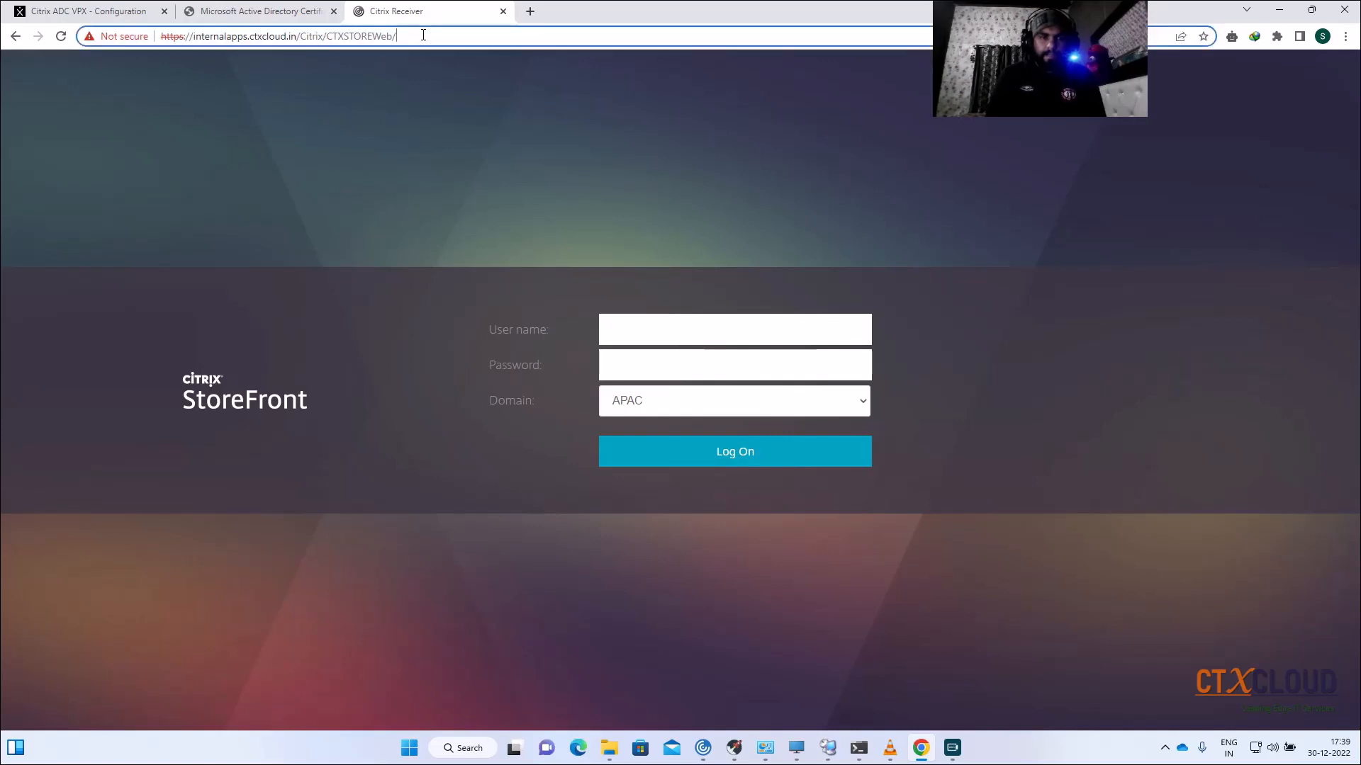
key(BackSpace)
text(http)
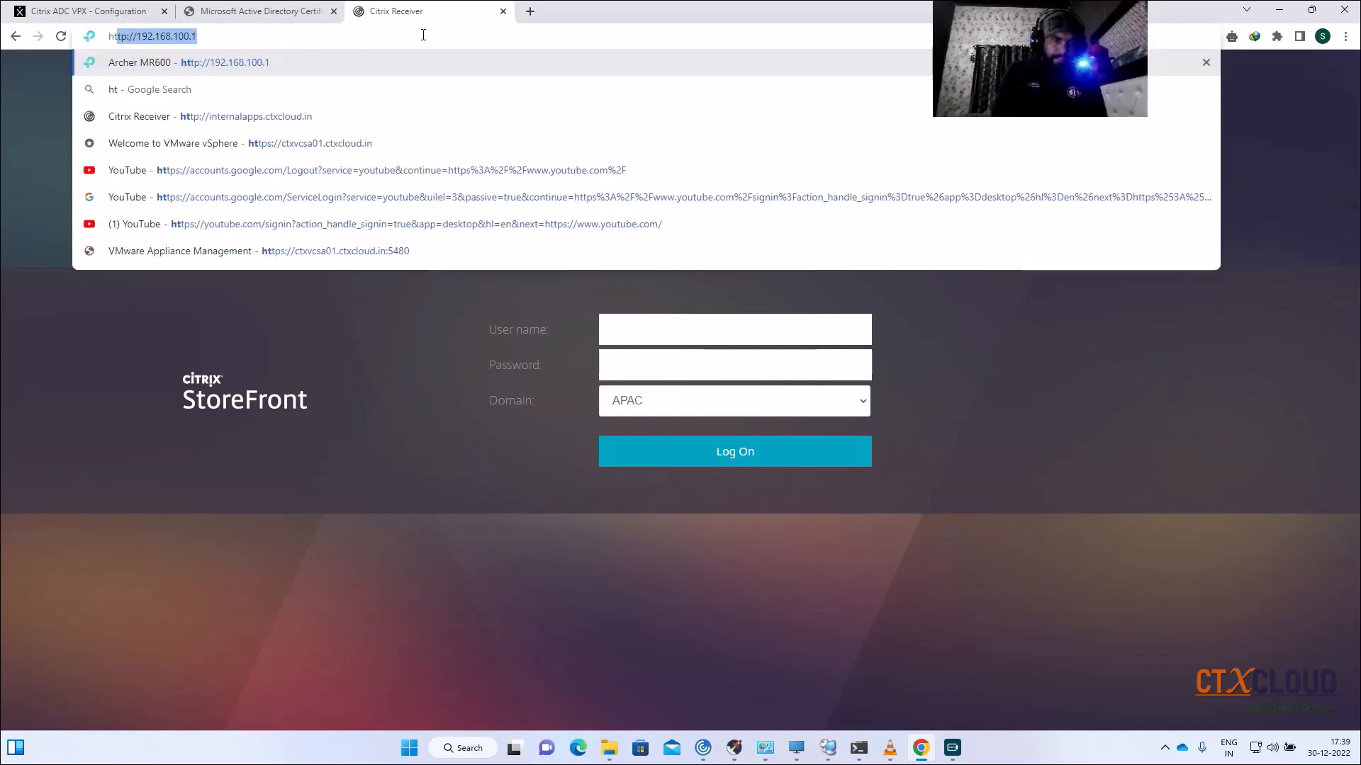
text(://)
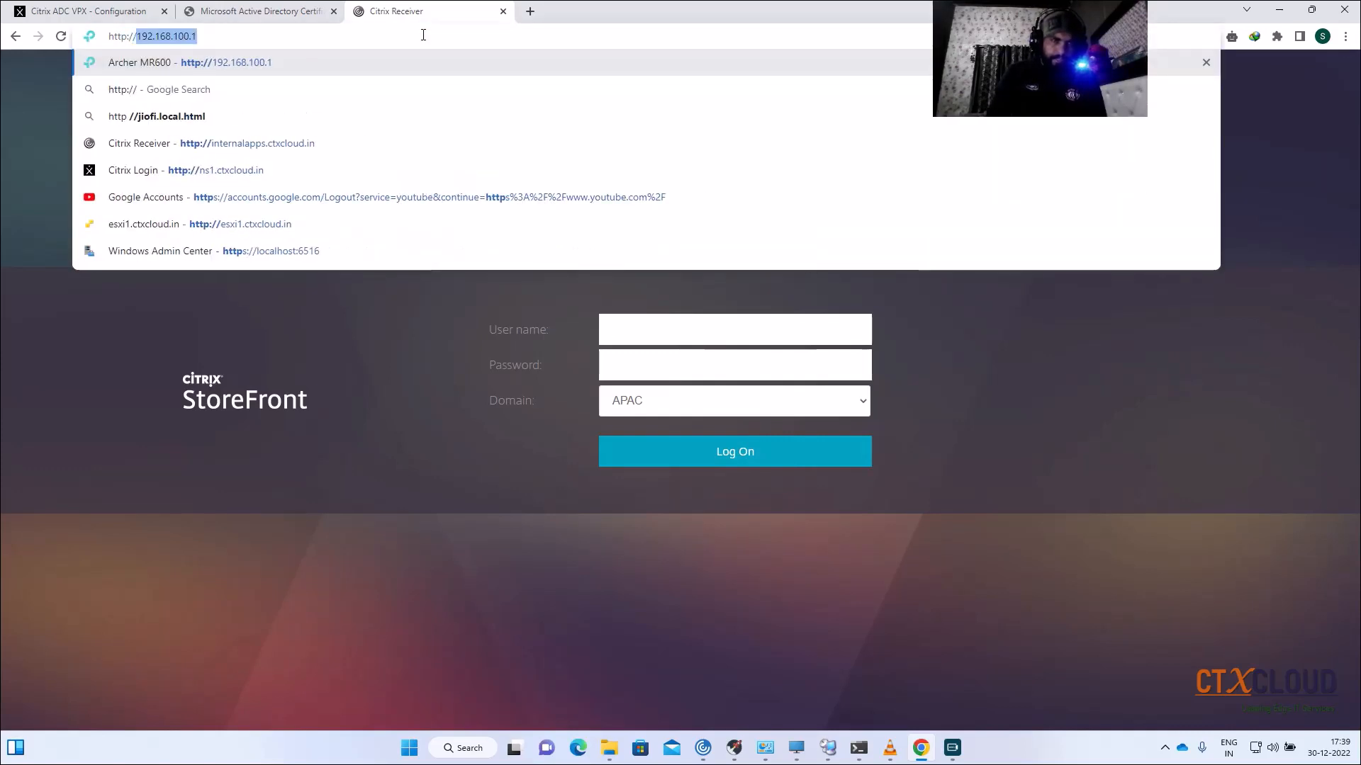
text(internalap)
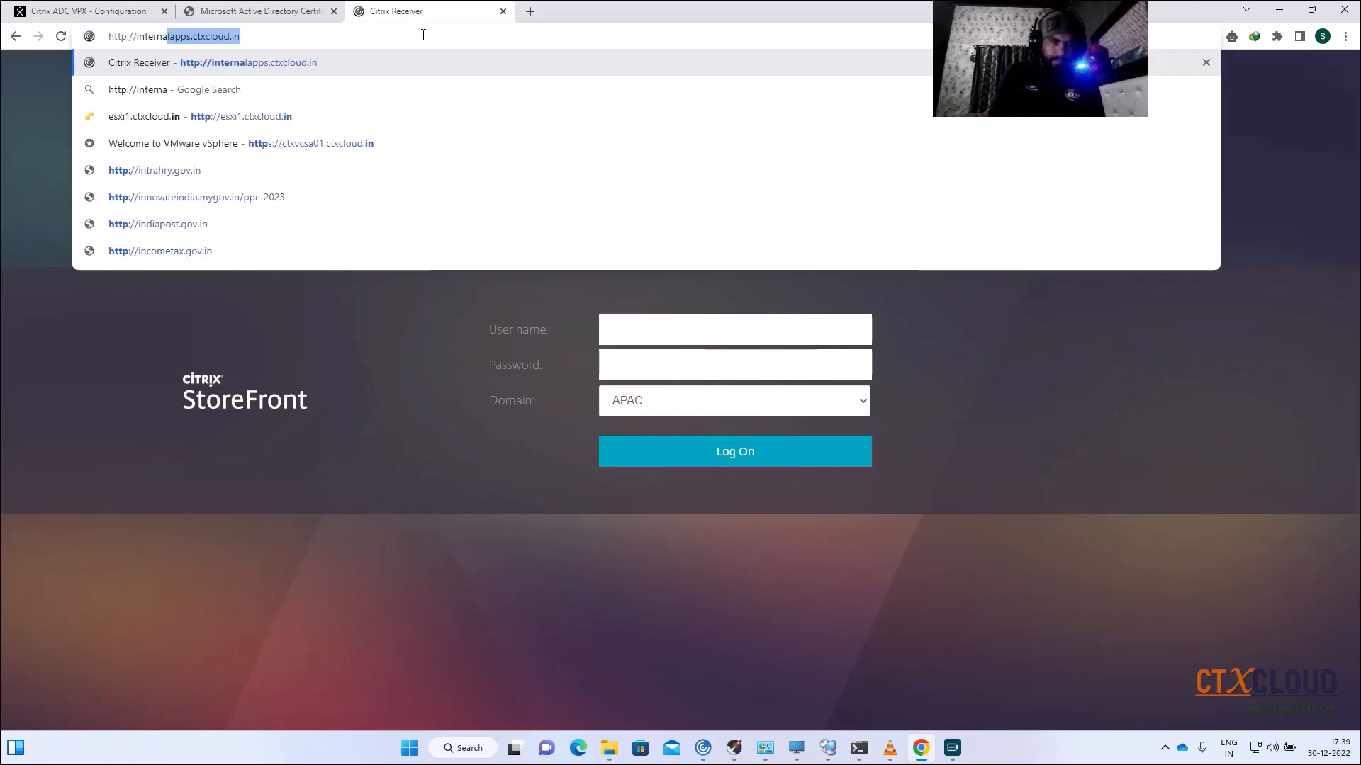
text(ps.ctx)
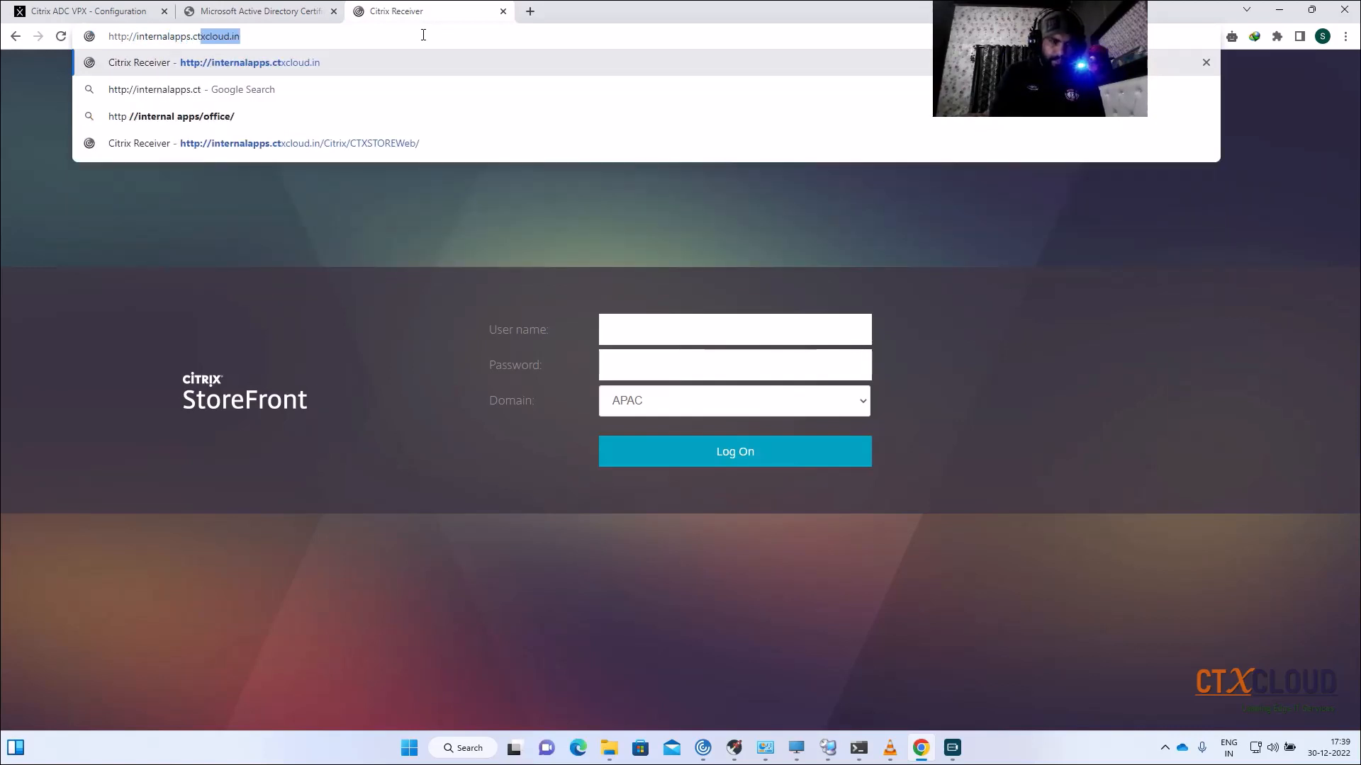
key(Return)
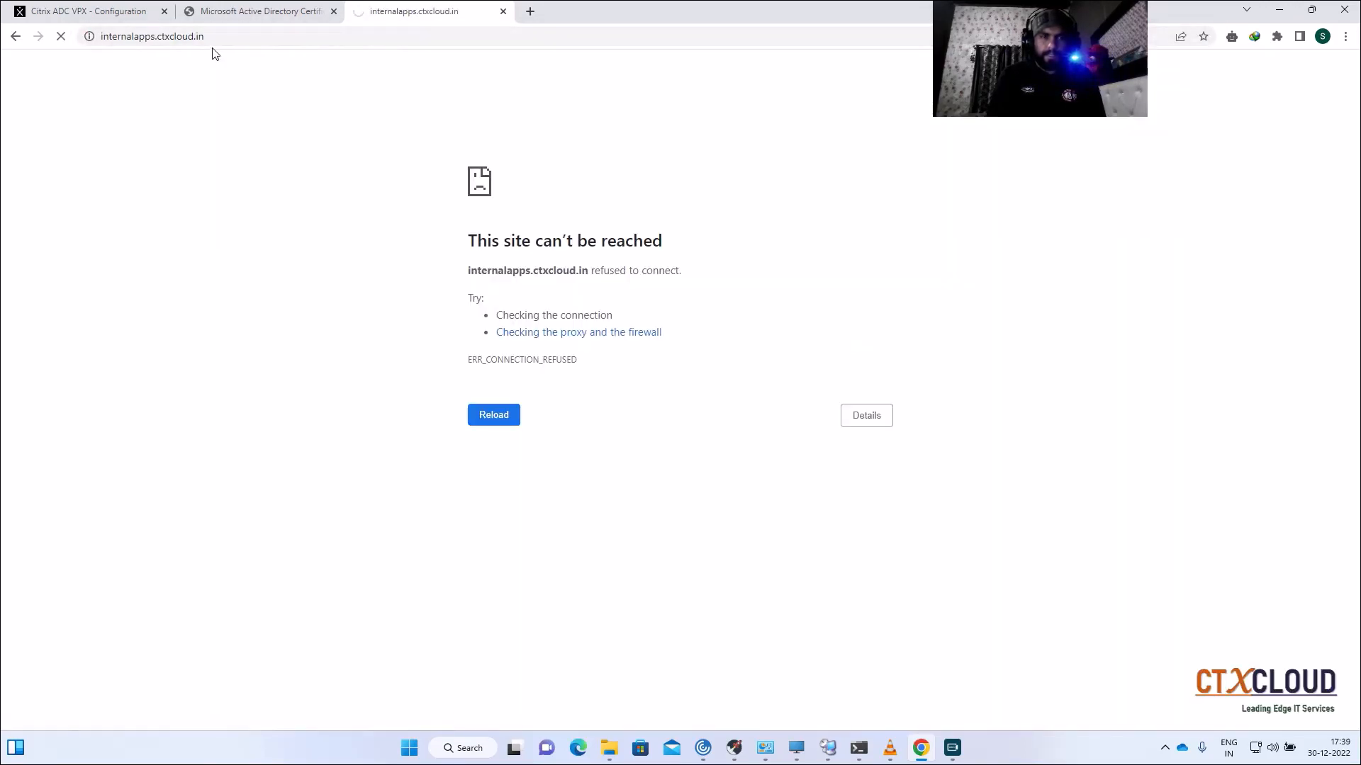
click(502, 11)
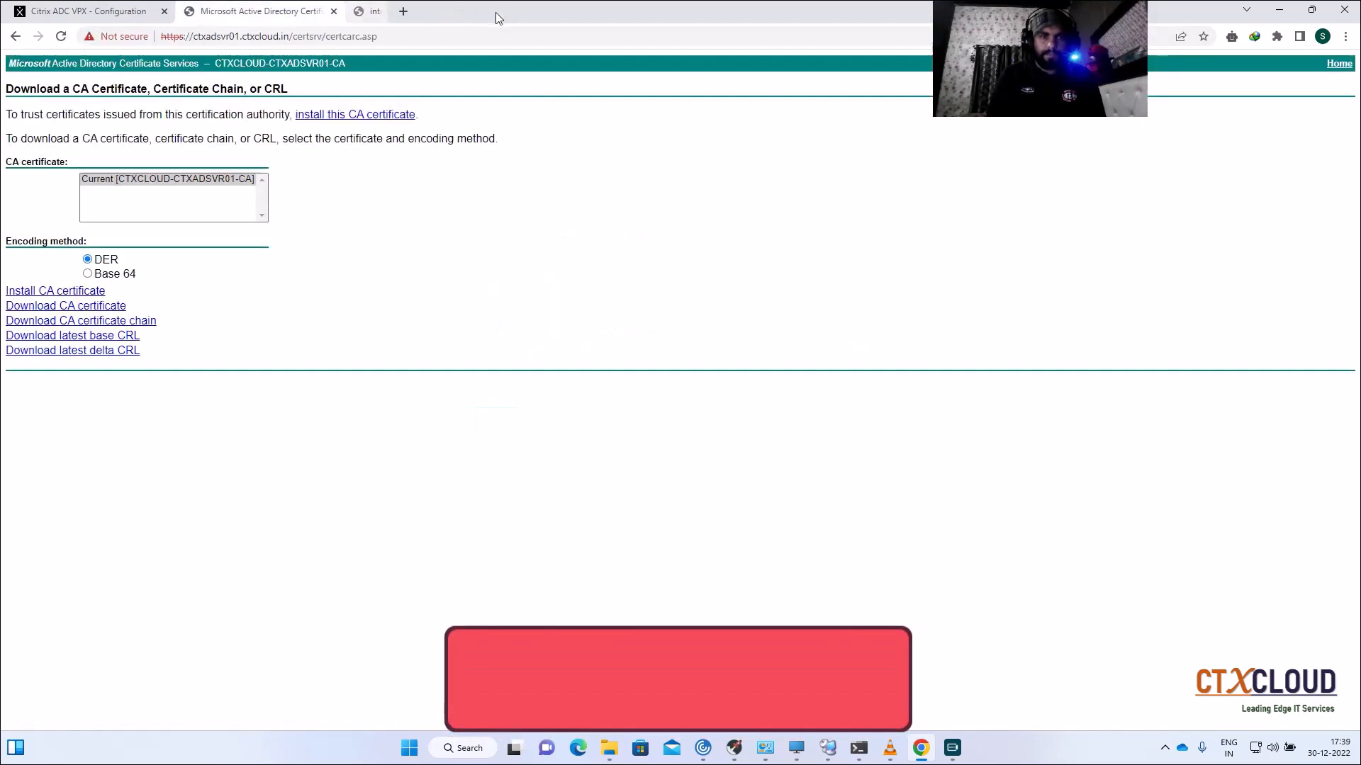
click(362, 11)
click(282, 36)
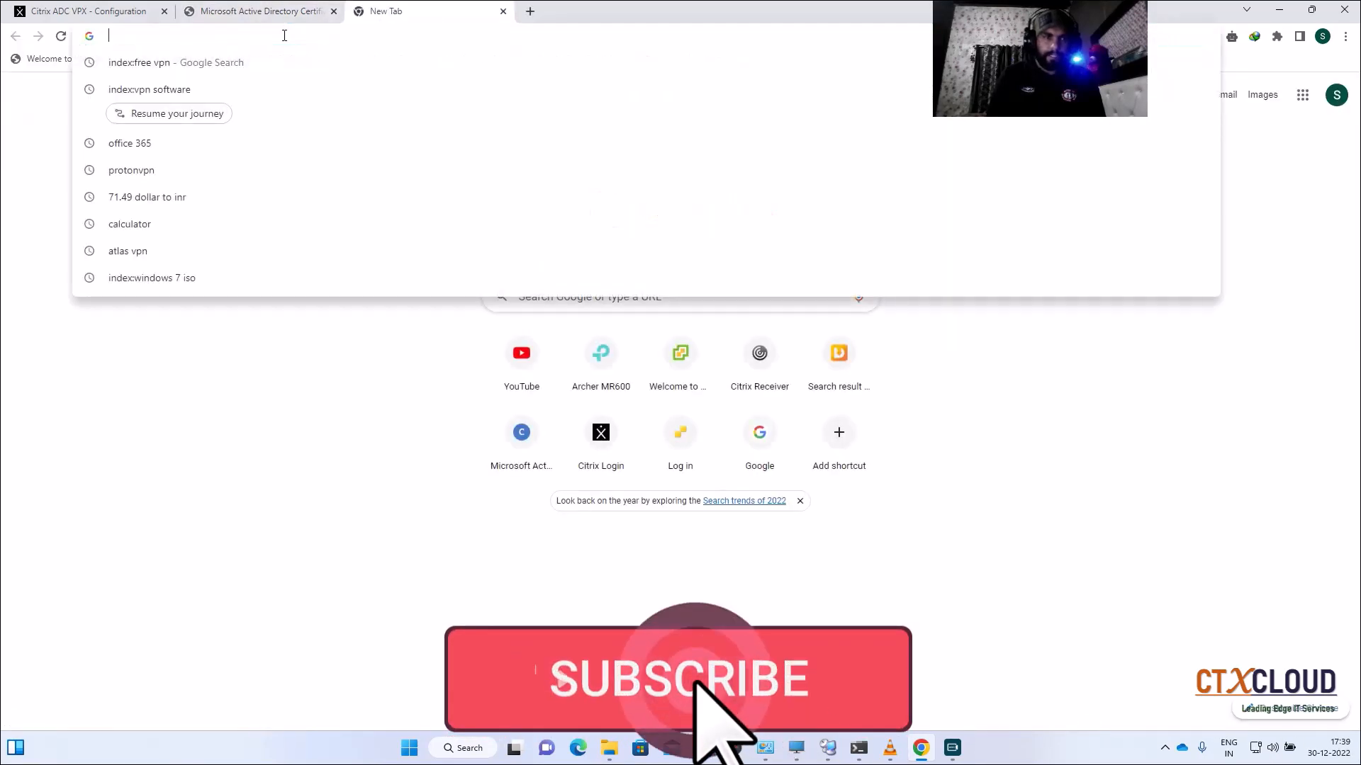
text(https)
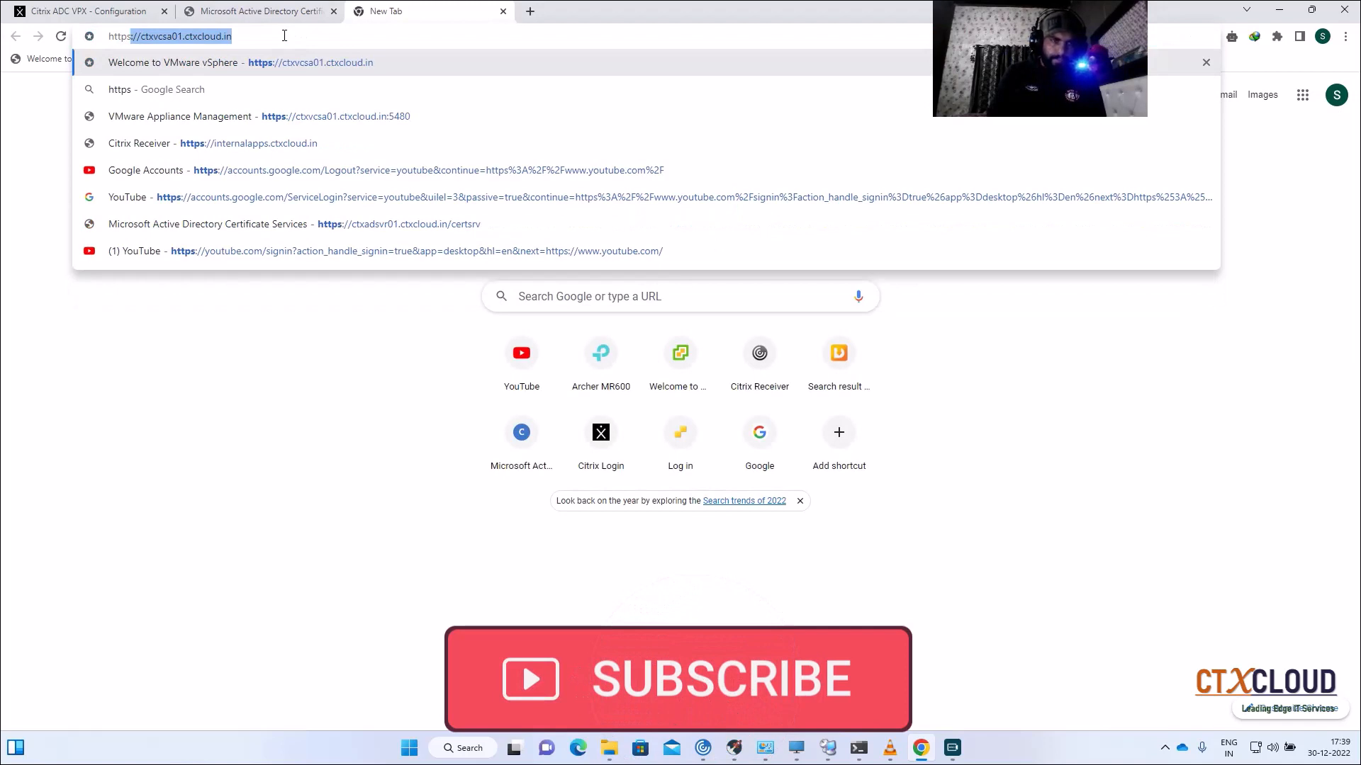
text(:)
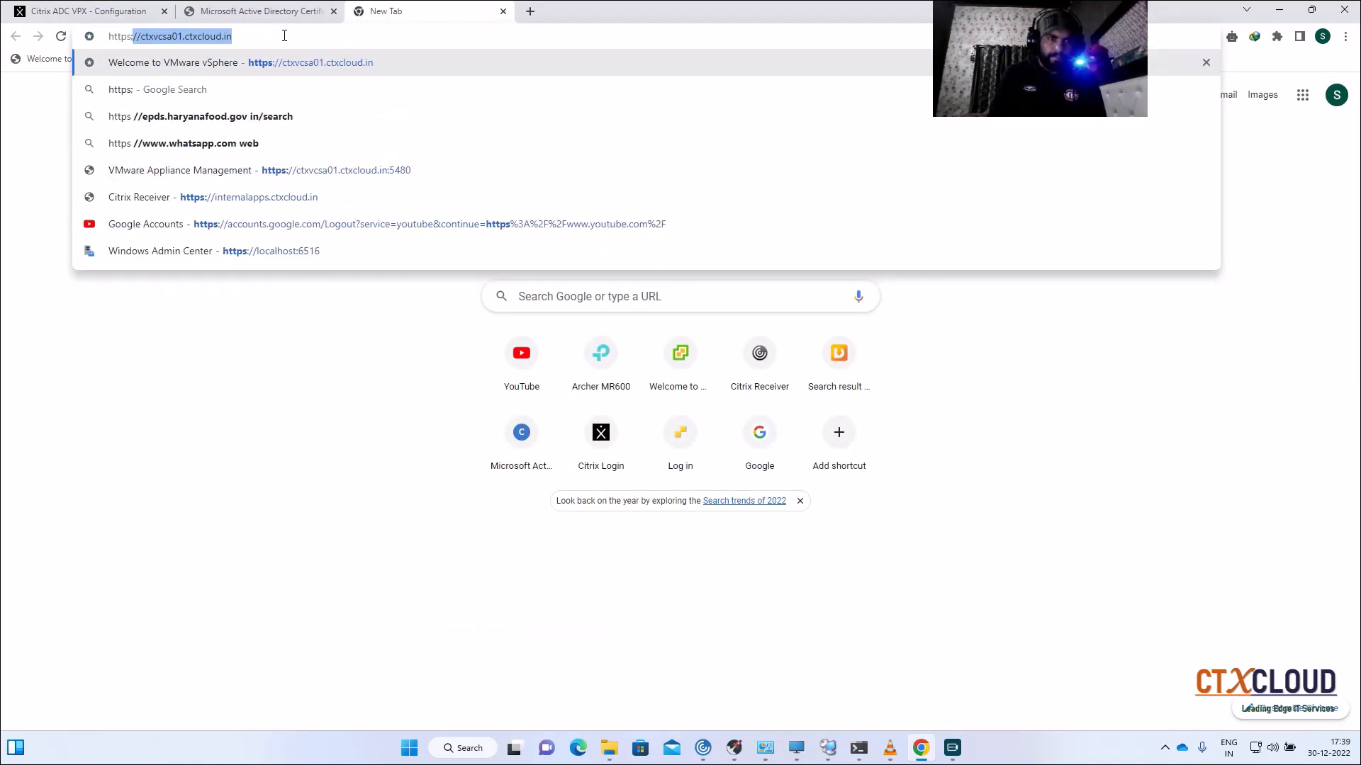
key(Return)
click(270, 42)
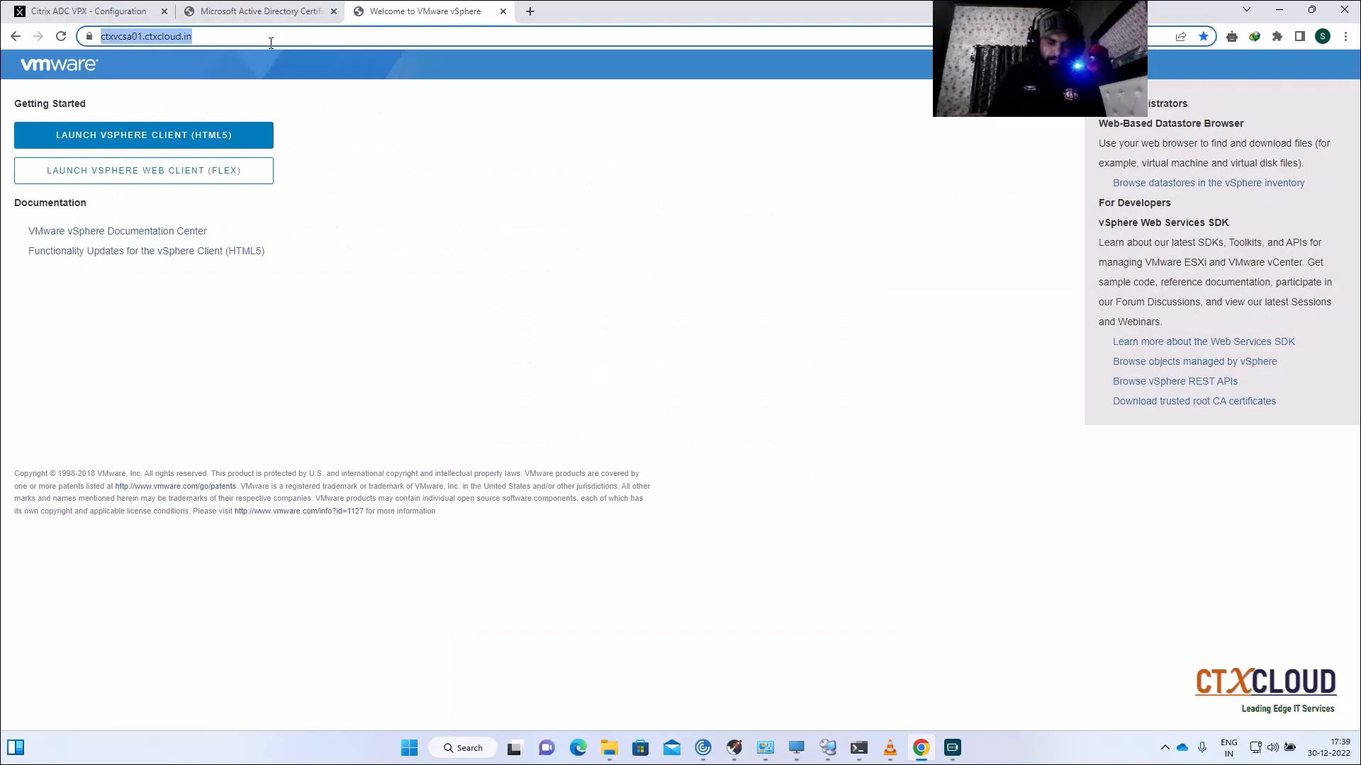
text(https://in)
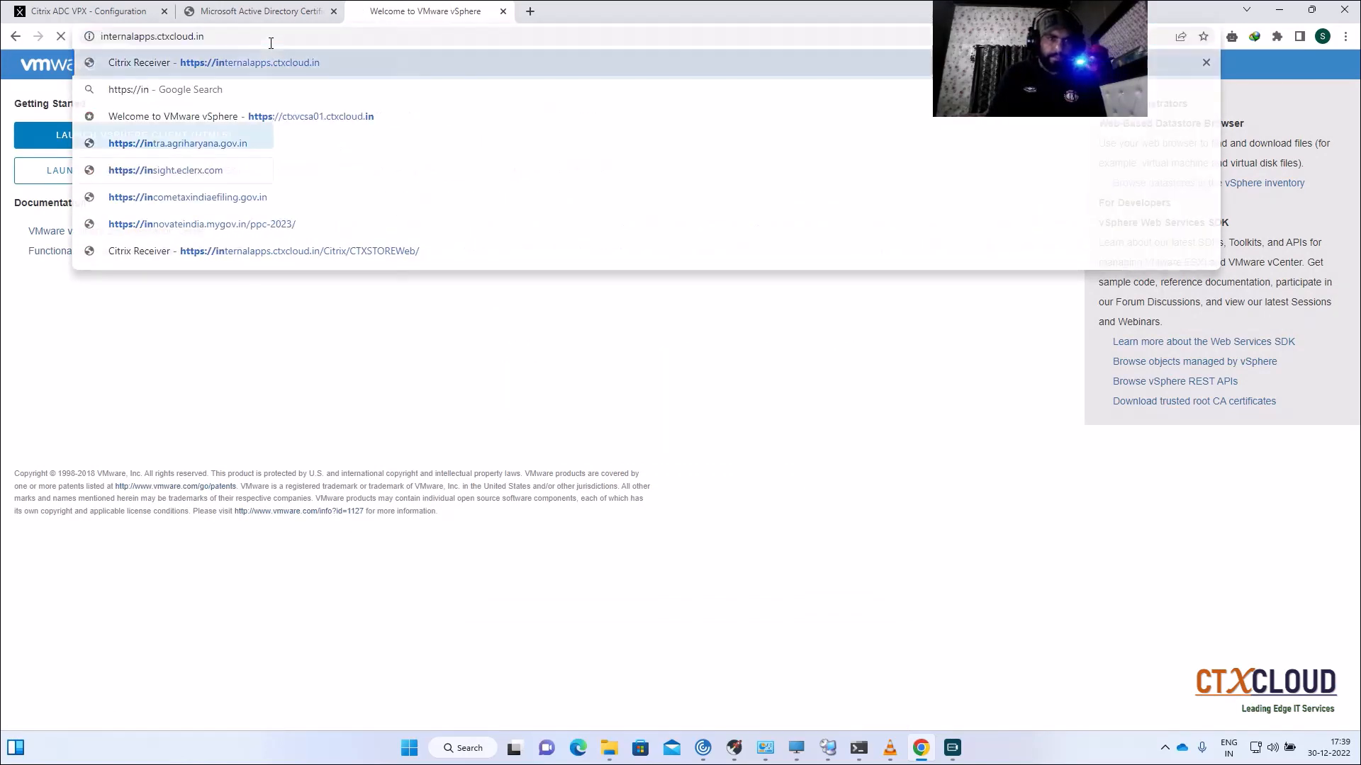
key(Return)
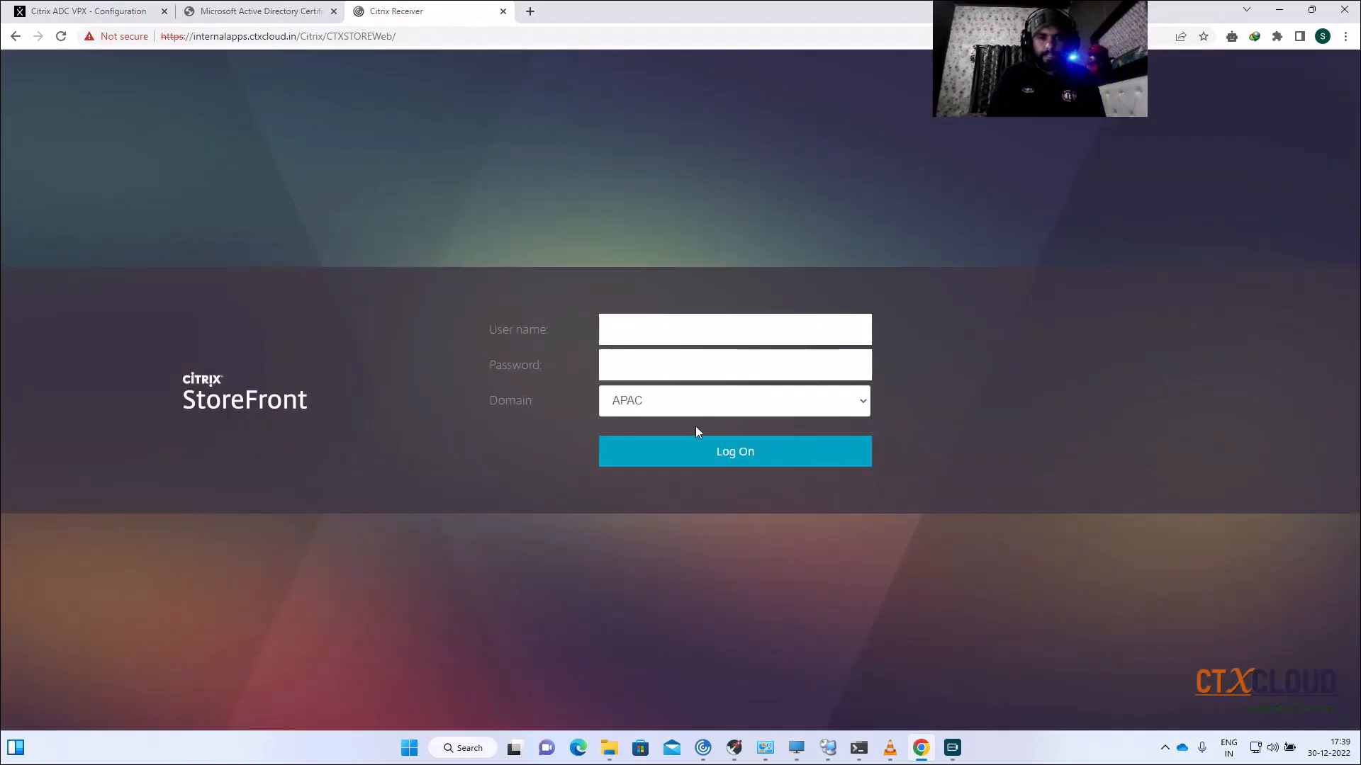
click(700, 411)
click(660, 467)
click(675, 337)
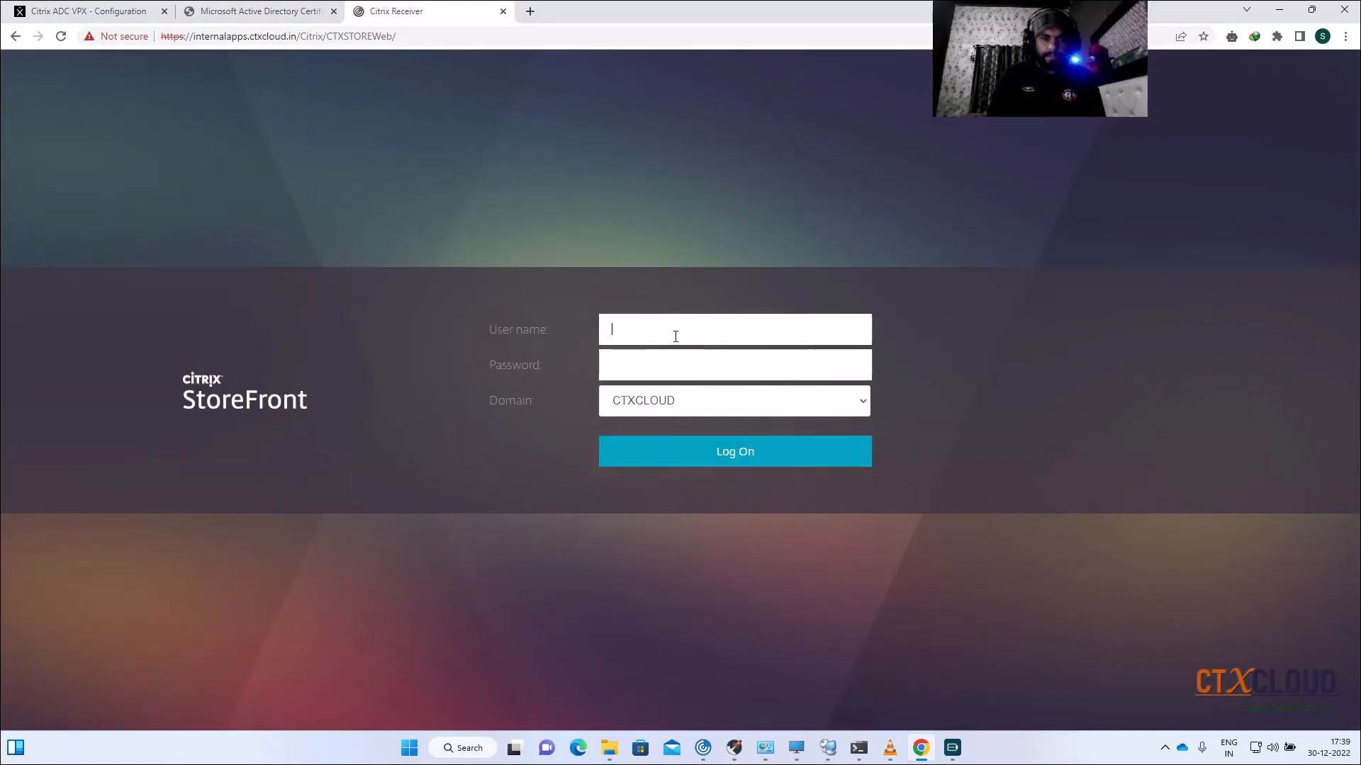
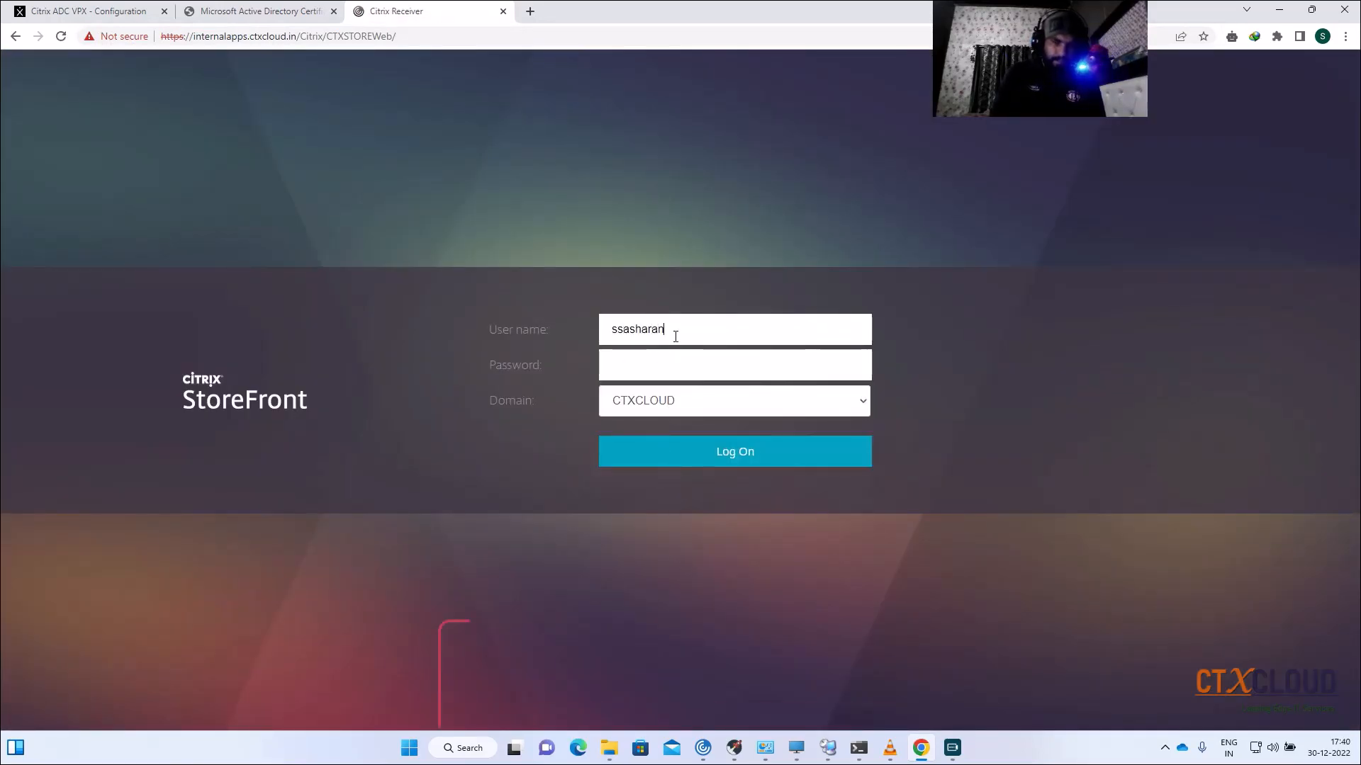
click(662, 359)
text(•••••••••••)
key(Return)
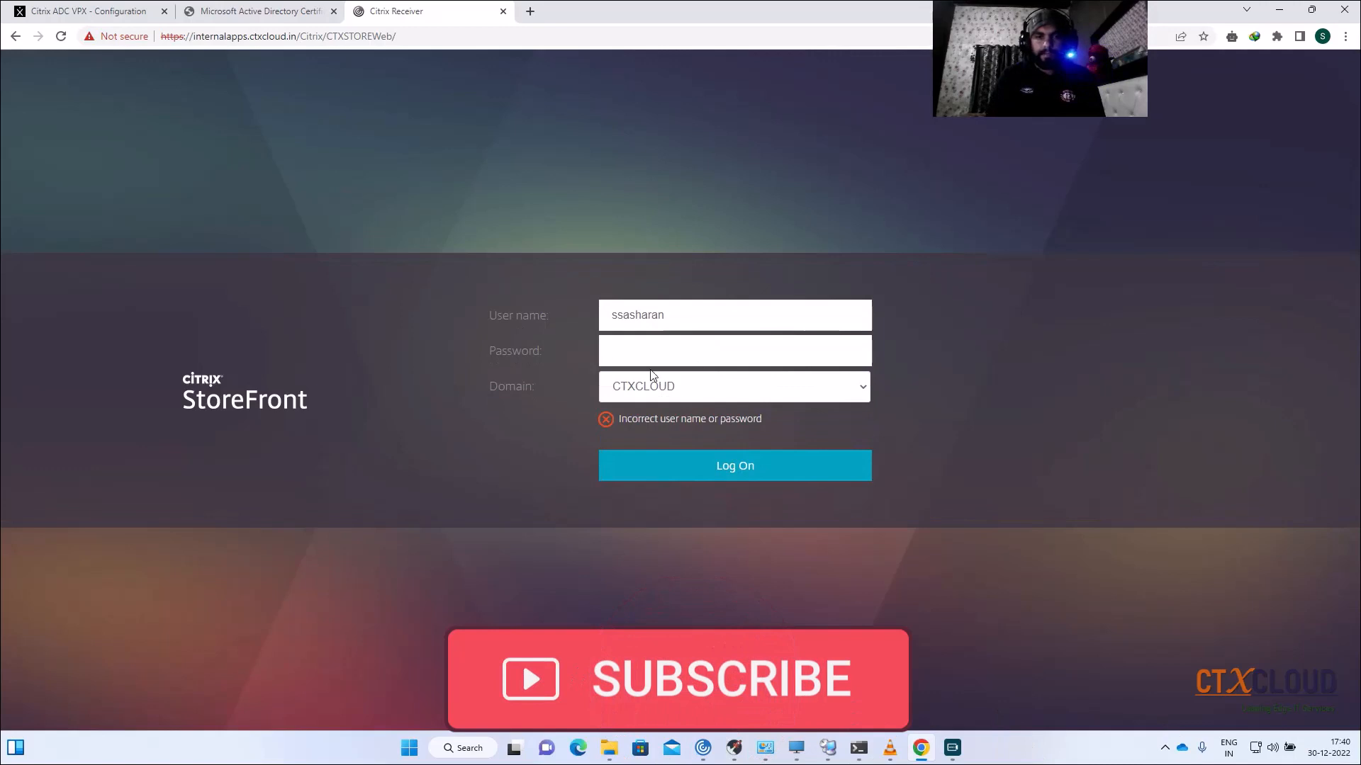
text(•••)
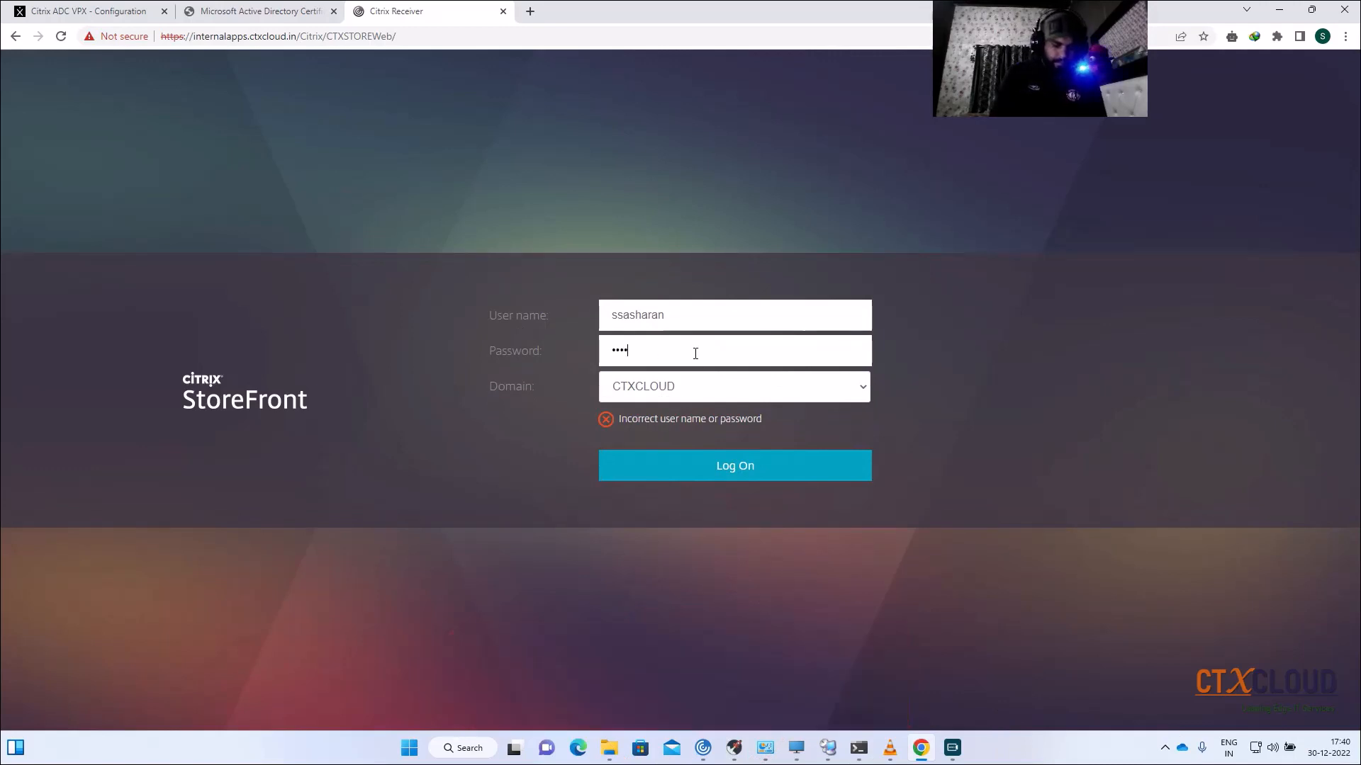
key(Return)
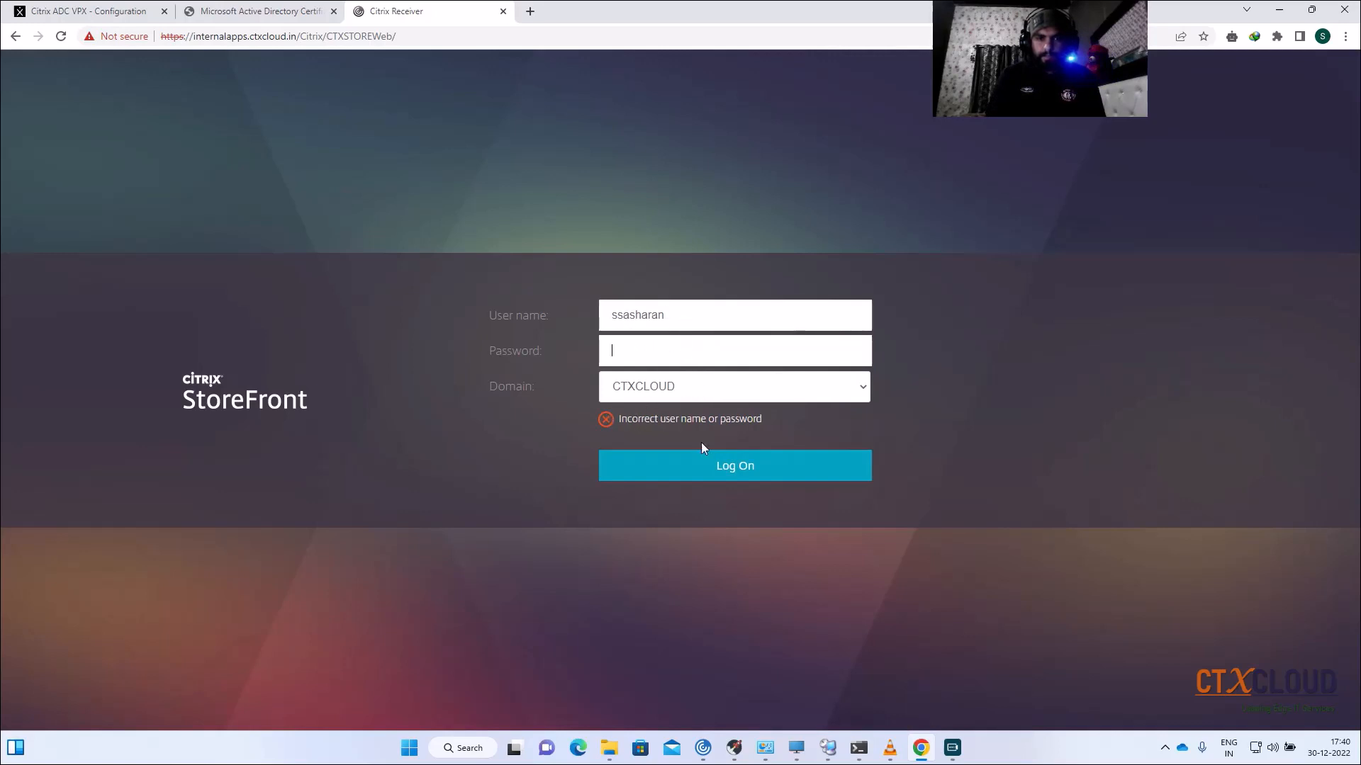
click(827, 744)
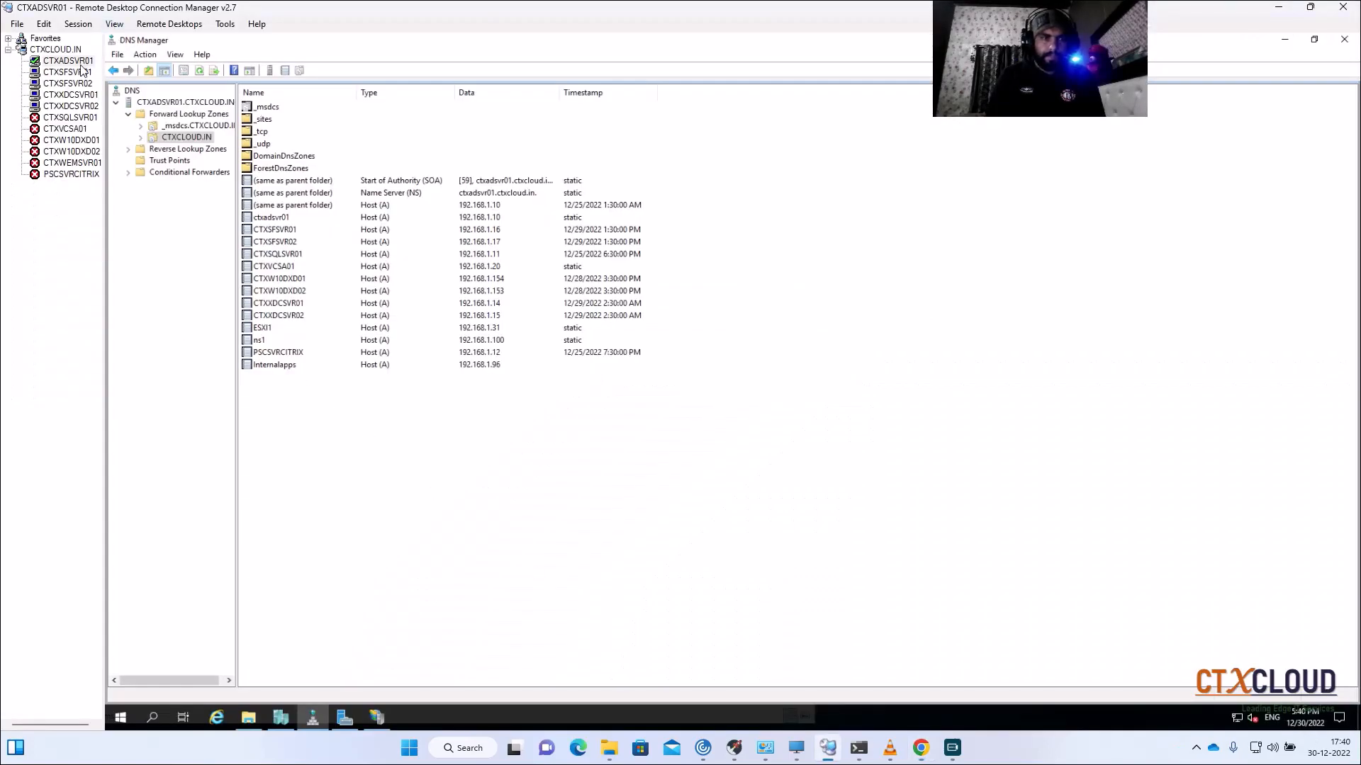
Step: Restart the Citrix Credential Wallet service on CTXSFSVR01
click(71, 72)
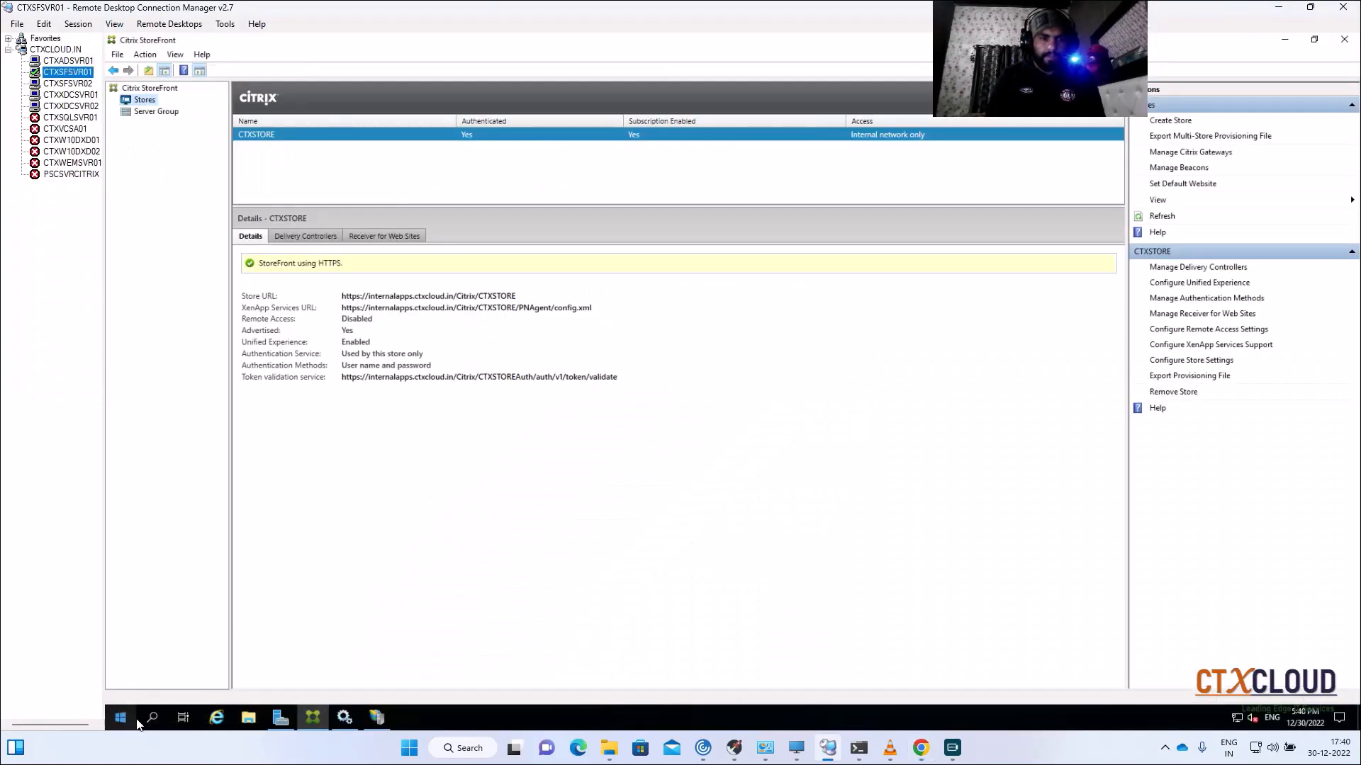
click(348, 719)
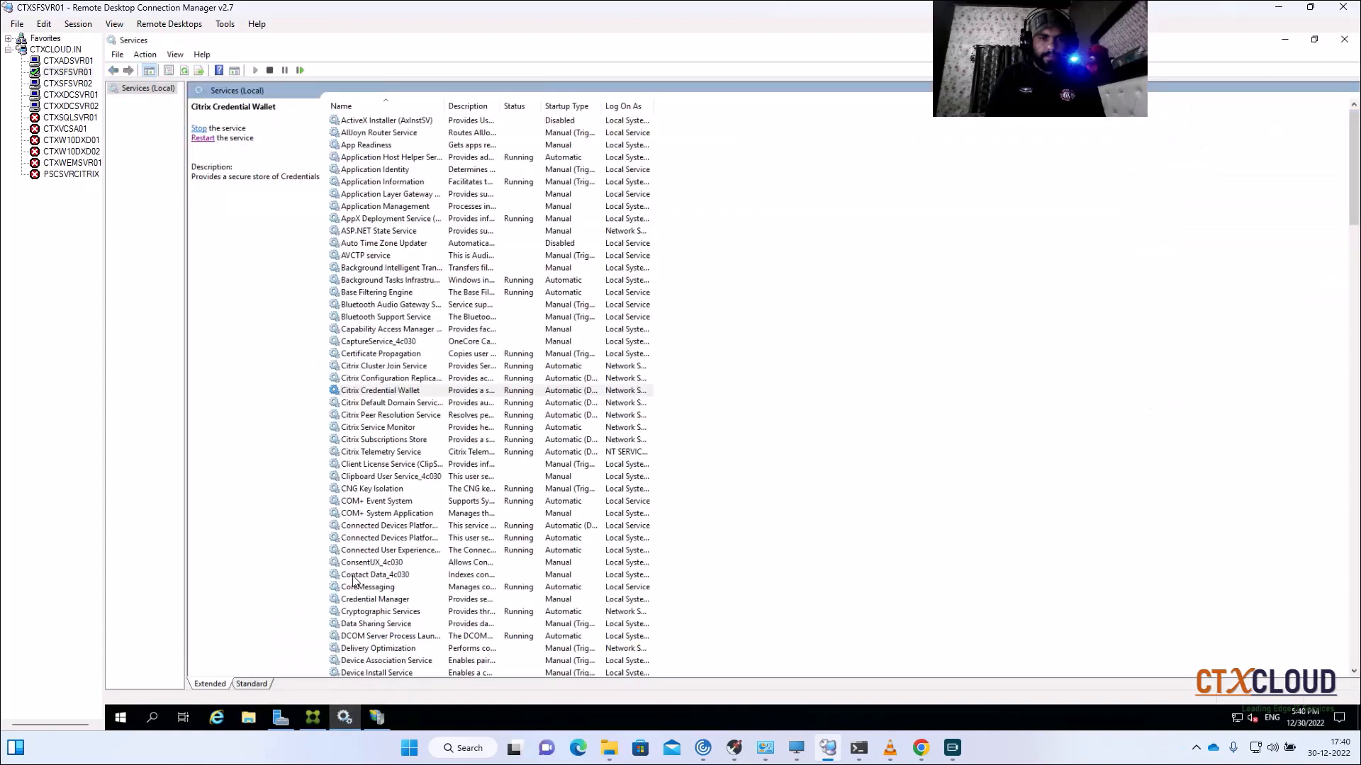
click(420, 392)
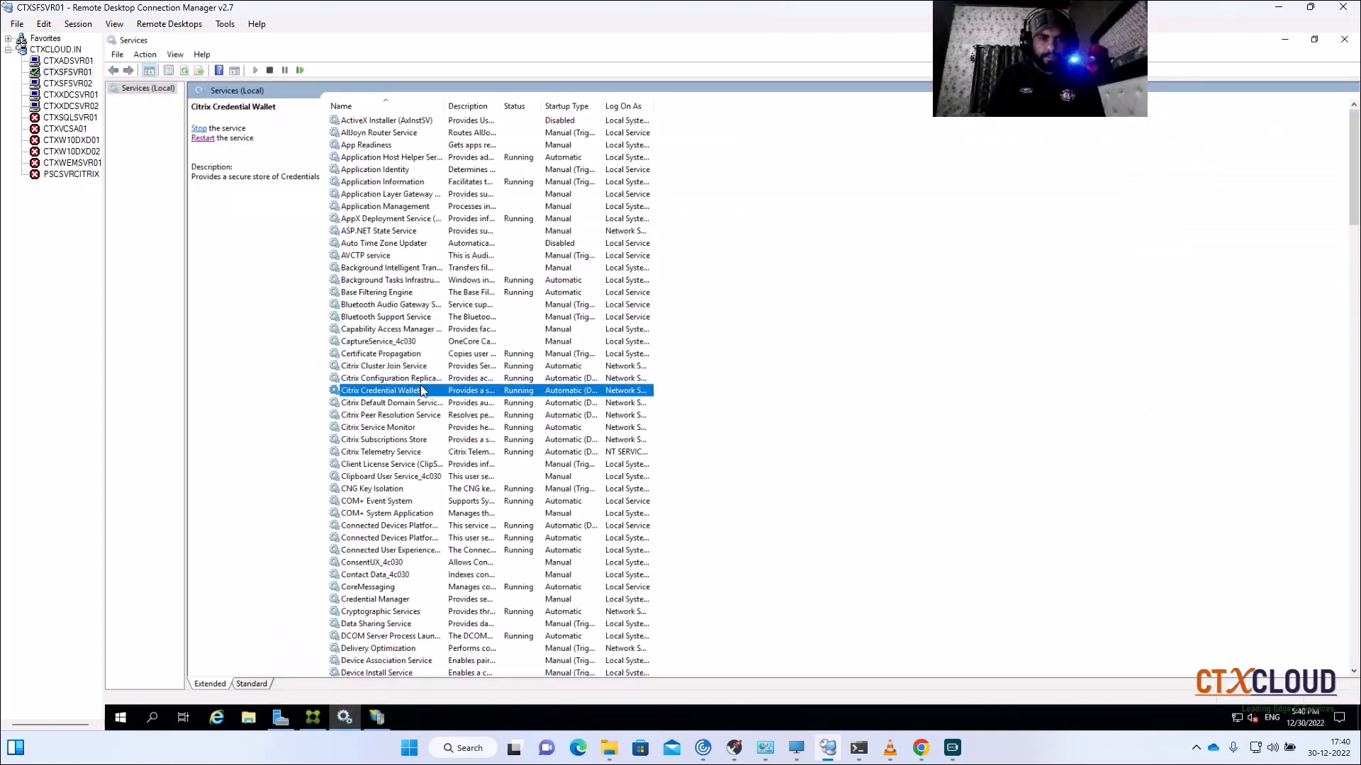
click(204, 139)
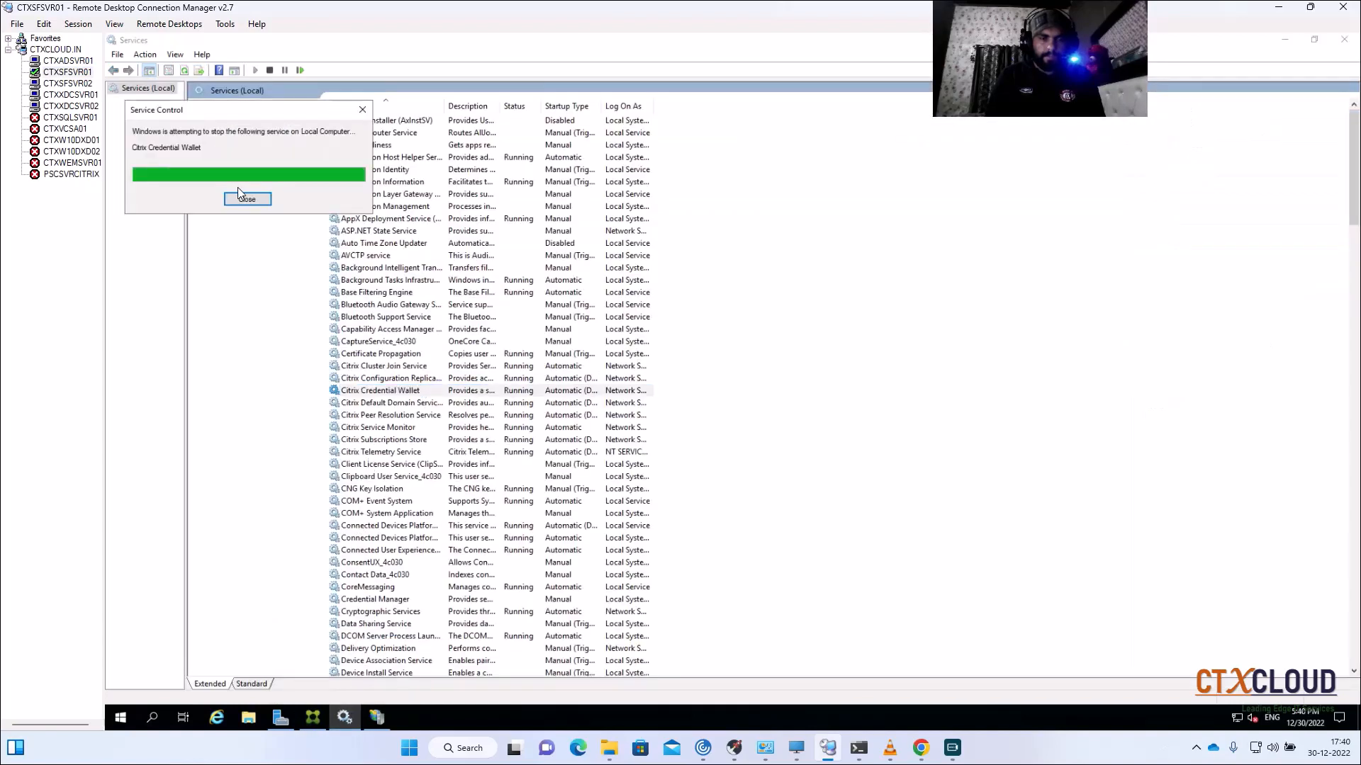
Step: Open the Services console (services.msc) on CTXSFSVR02 from the Run prompt
click(76, 84)
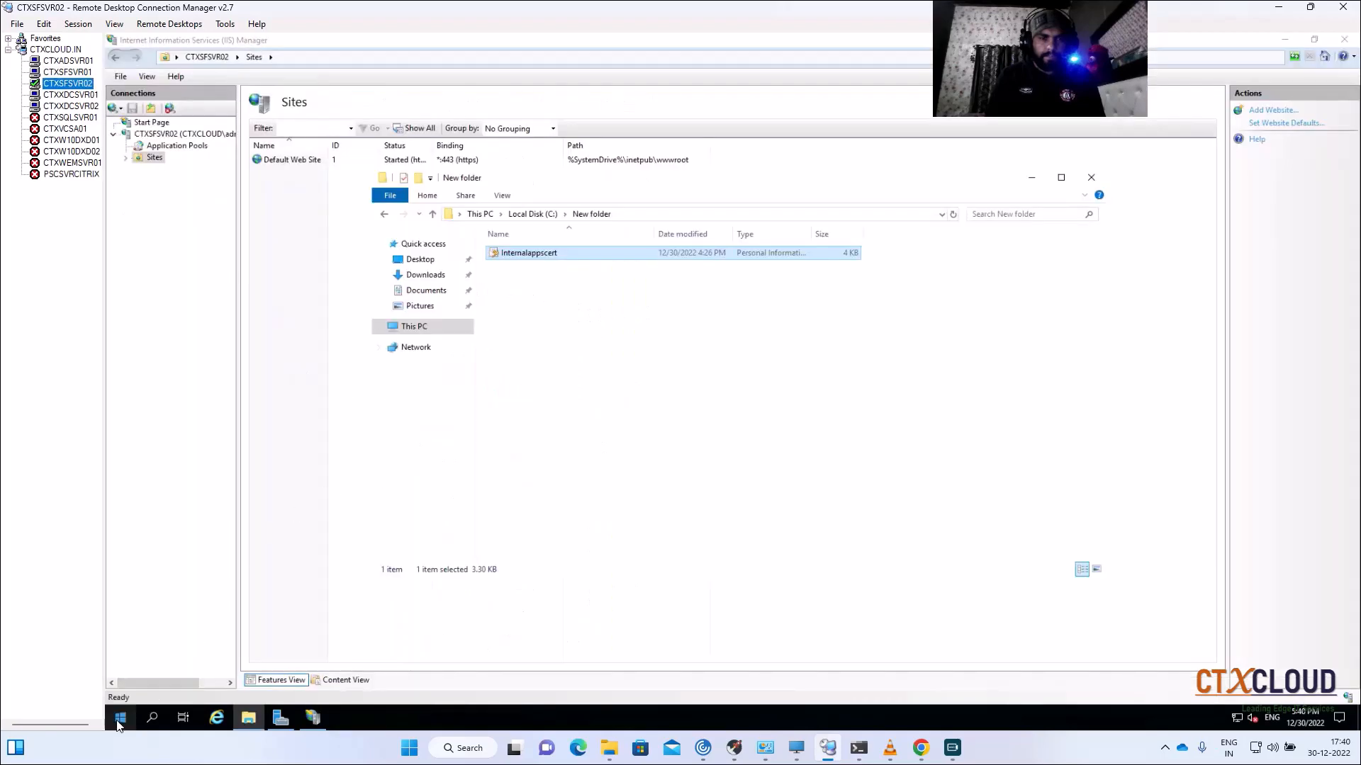
right_click(120, 718)
click(156, 637)
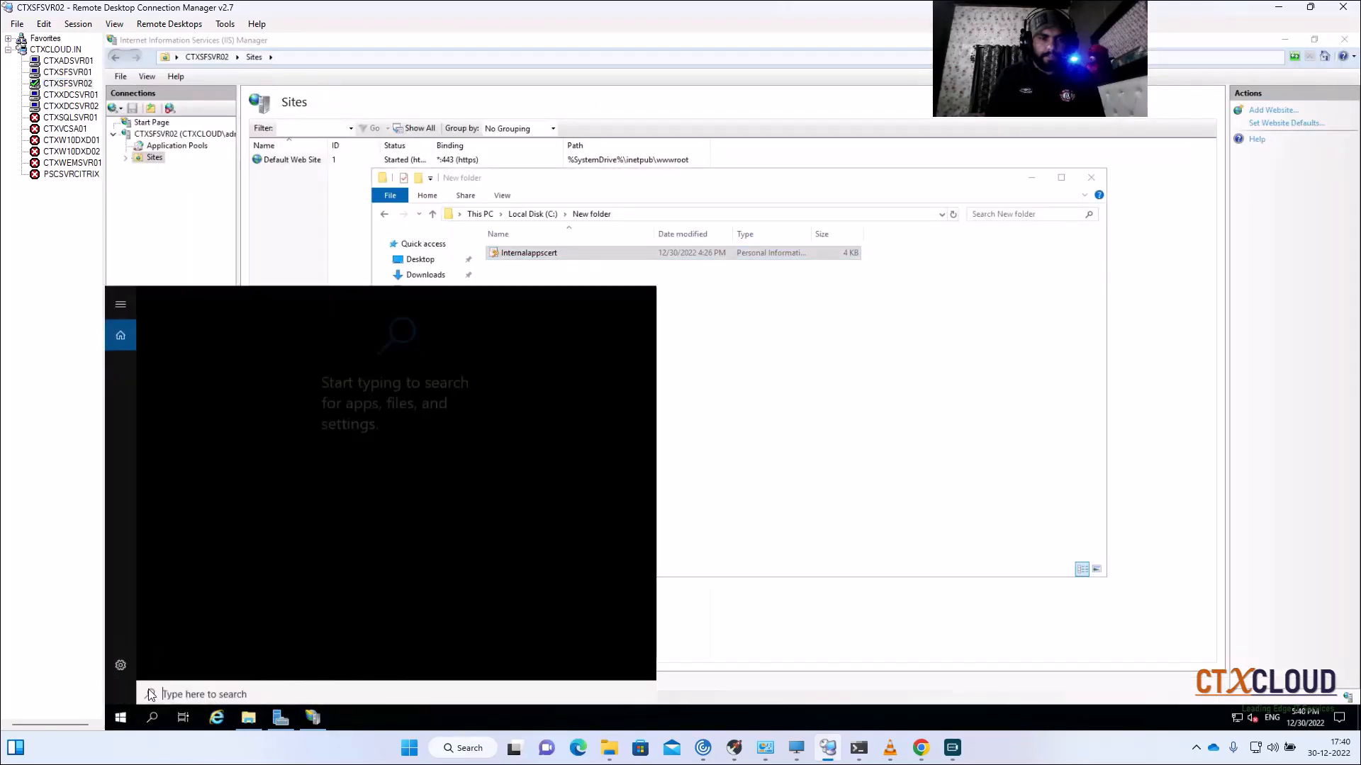
click(686, 410)
right_click(121, 718)
click(170, 652)
text(servicew)
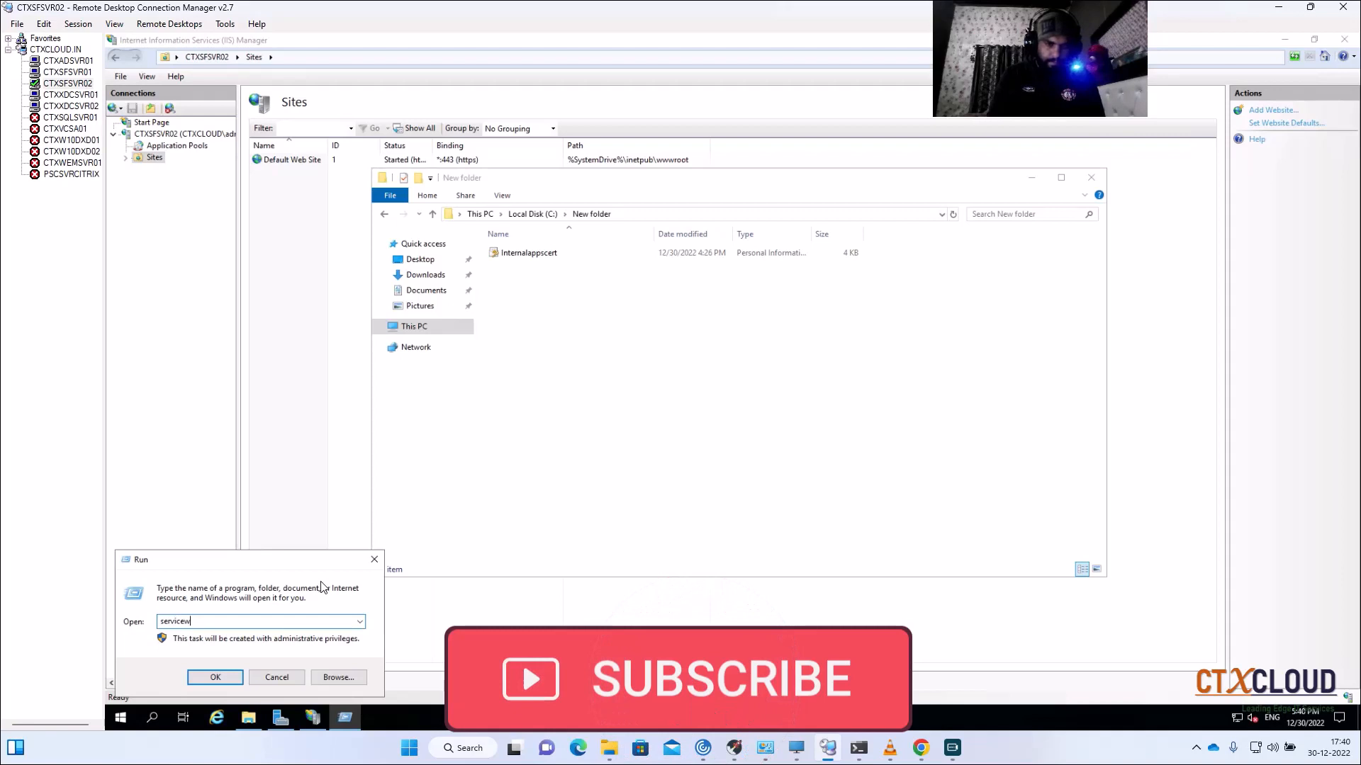
key(BackSpace)
key(Down)
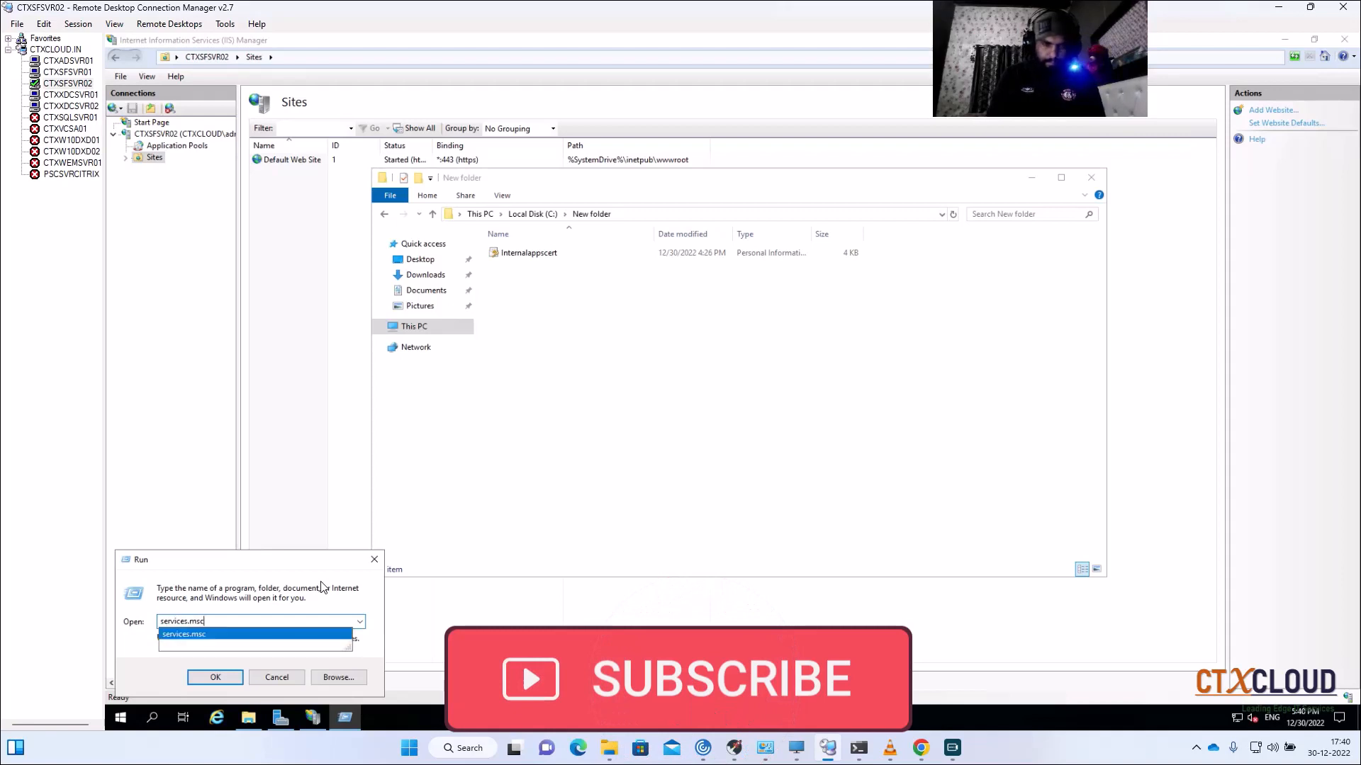
key(Return)
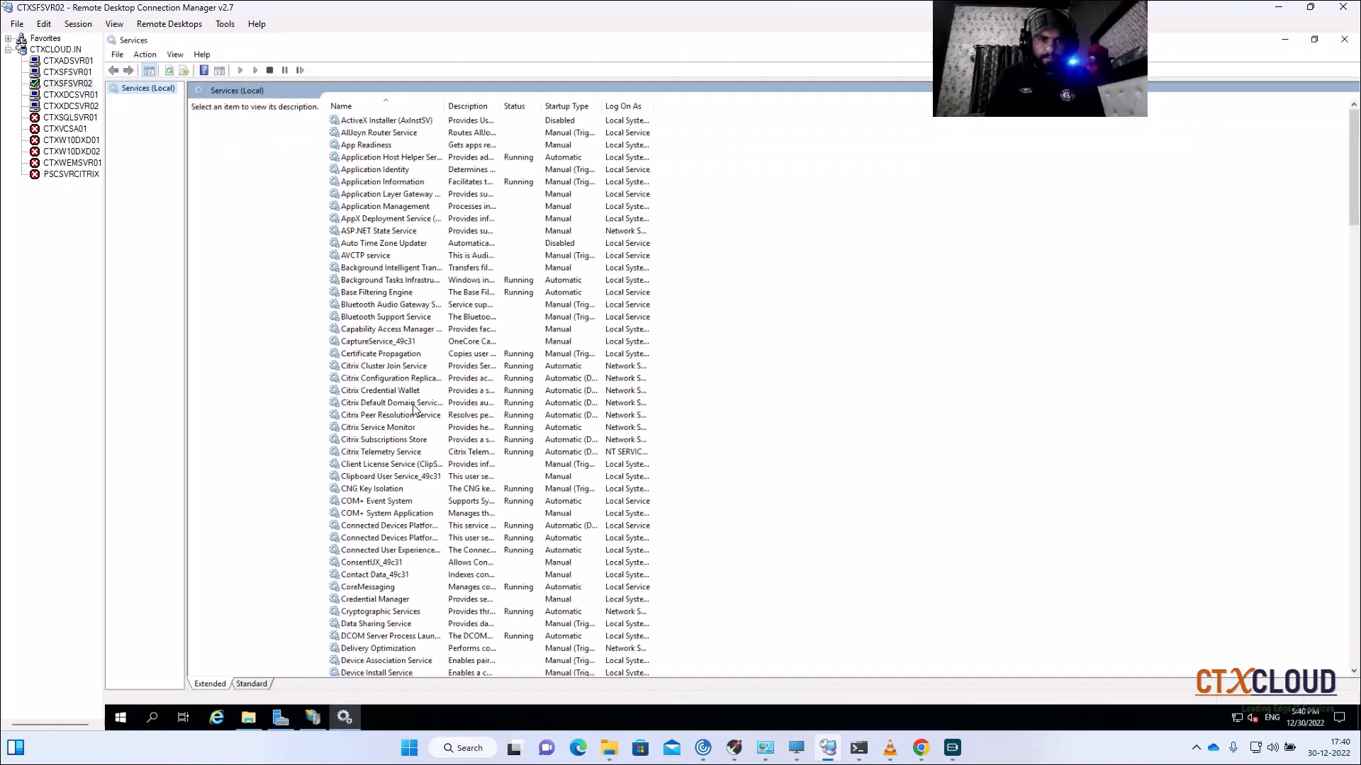
Step: Restart the Citrix Credential Wallet service on CTXSFSVR02
click(383, 466)
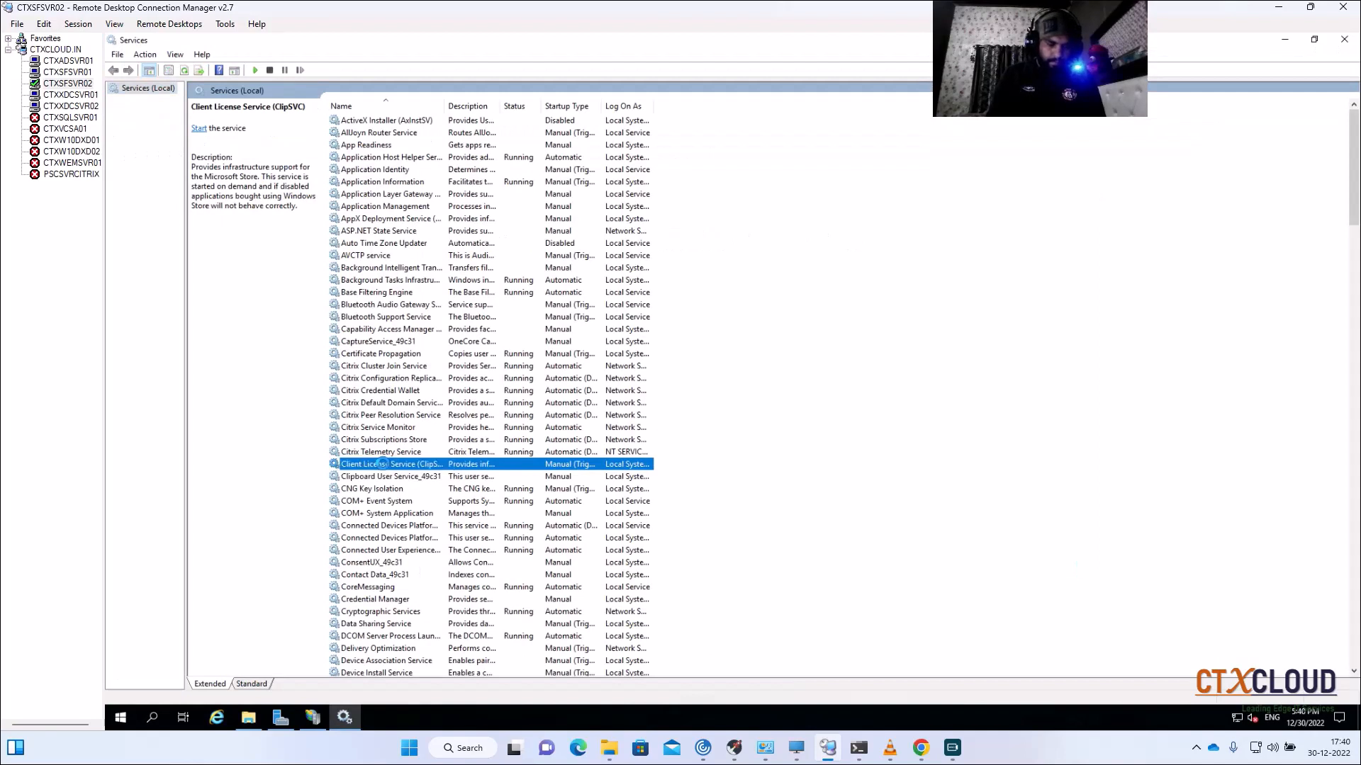
text(ci)
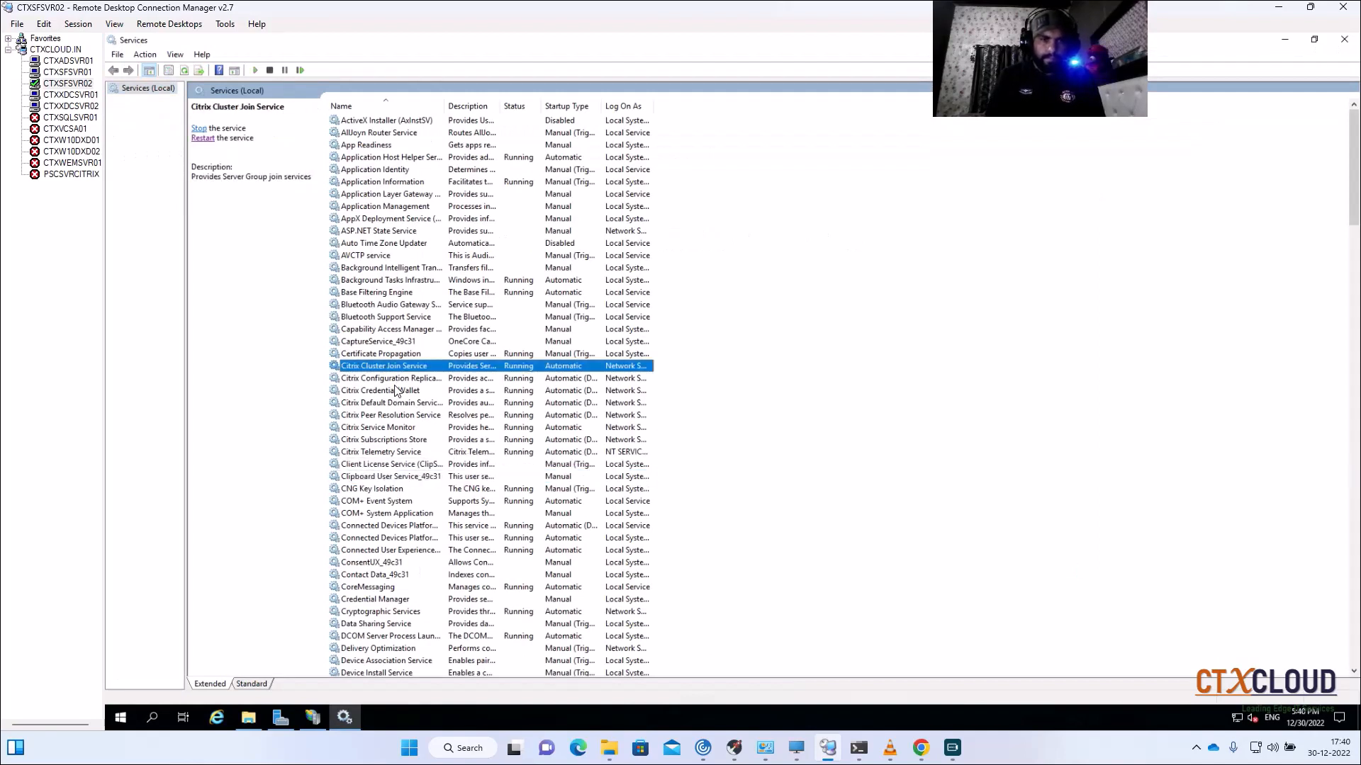
click(396, 390)
click(203, 139)
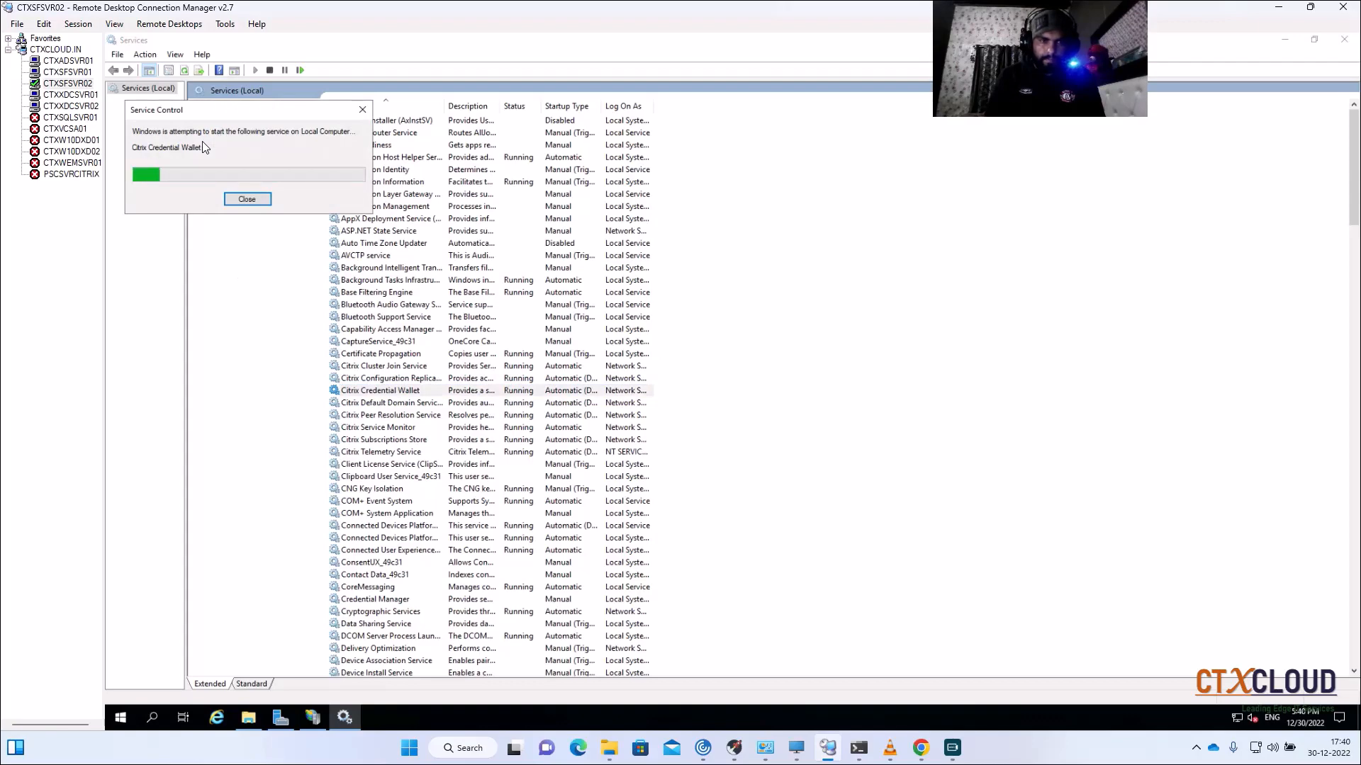
Step: Log on to StoreFront with the corrected user name and the account password, then log off
click(918, 749)
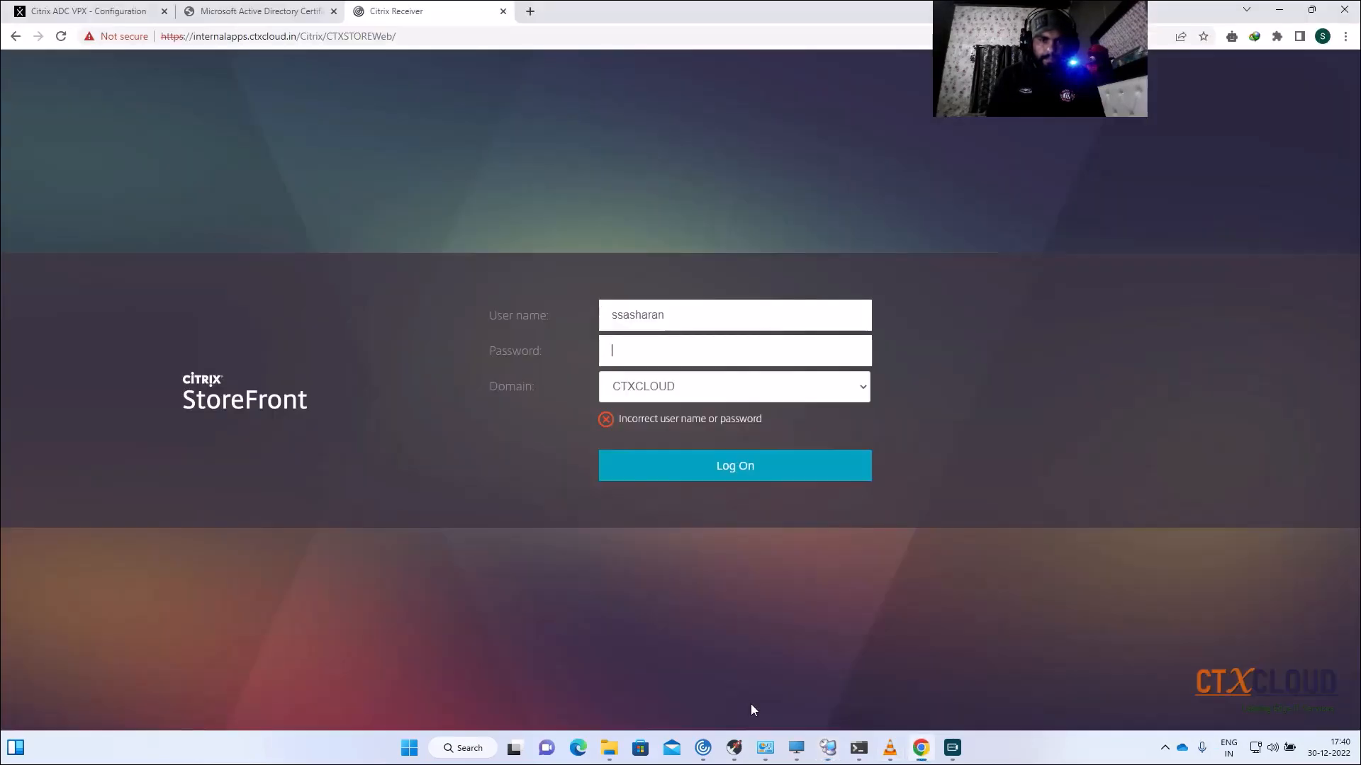
double_click(631, 321)
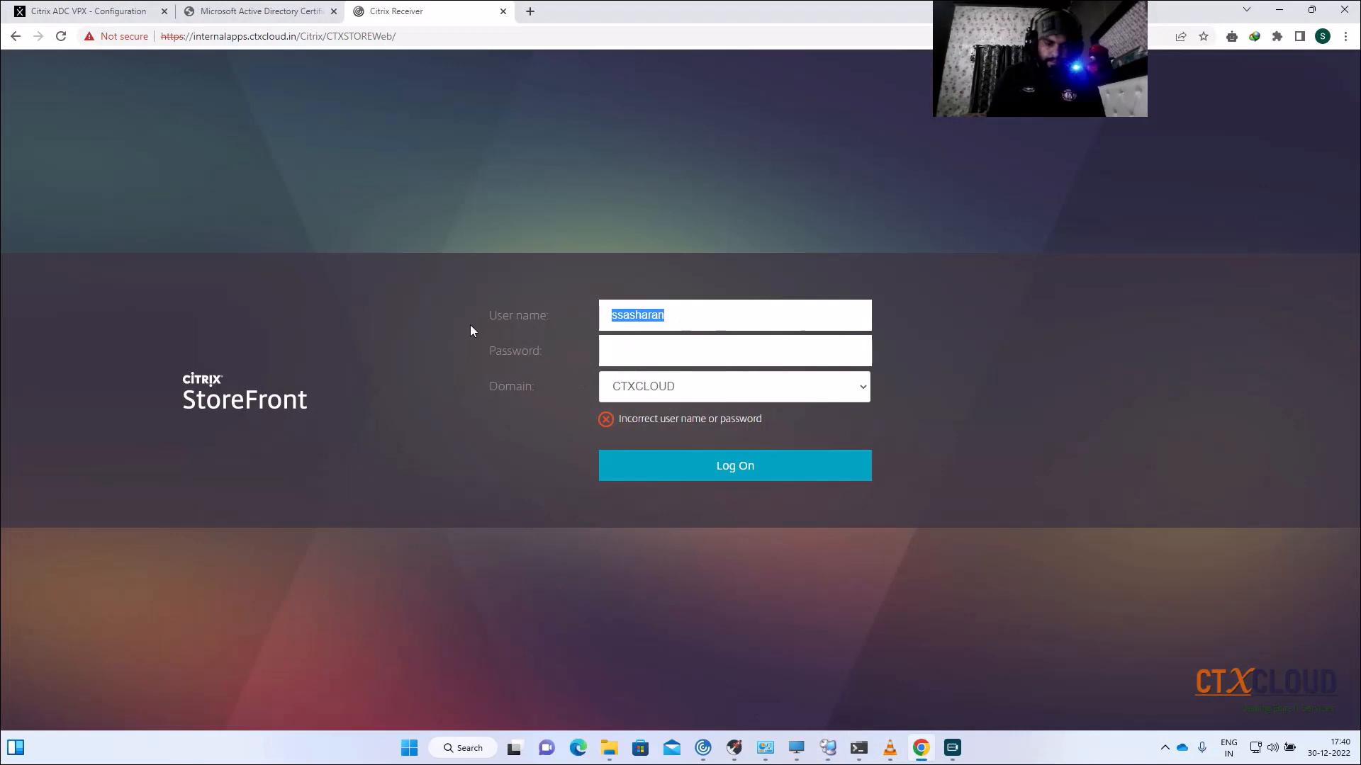
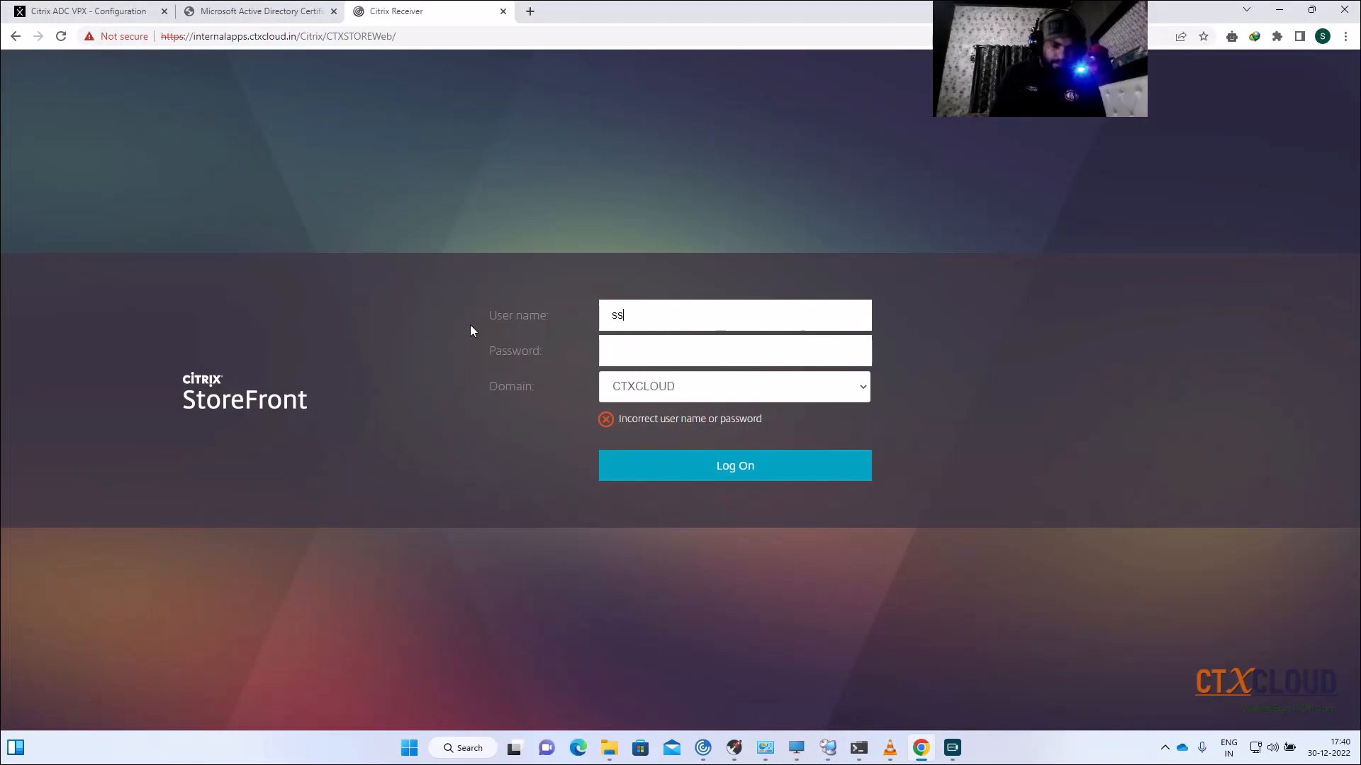
key(Tab)
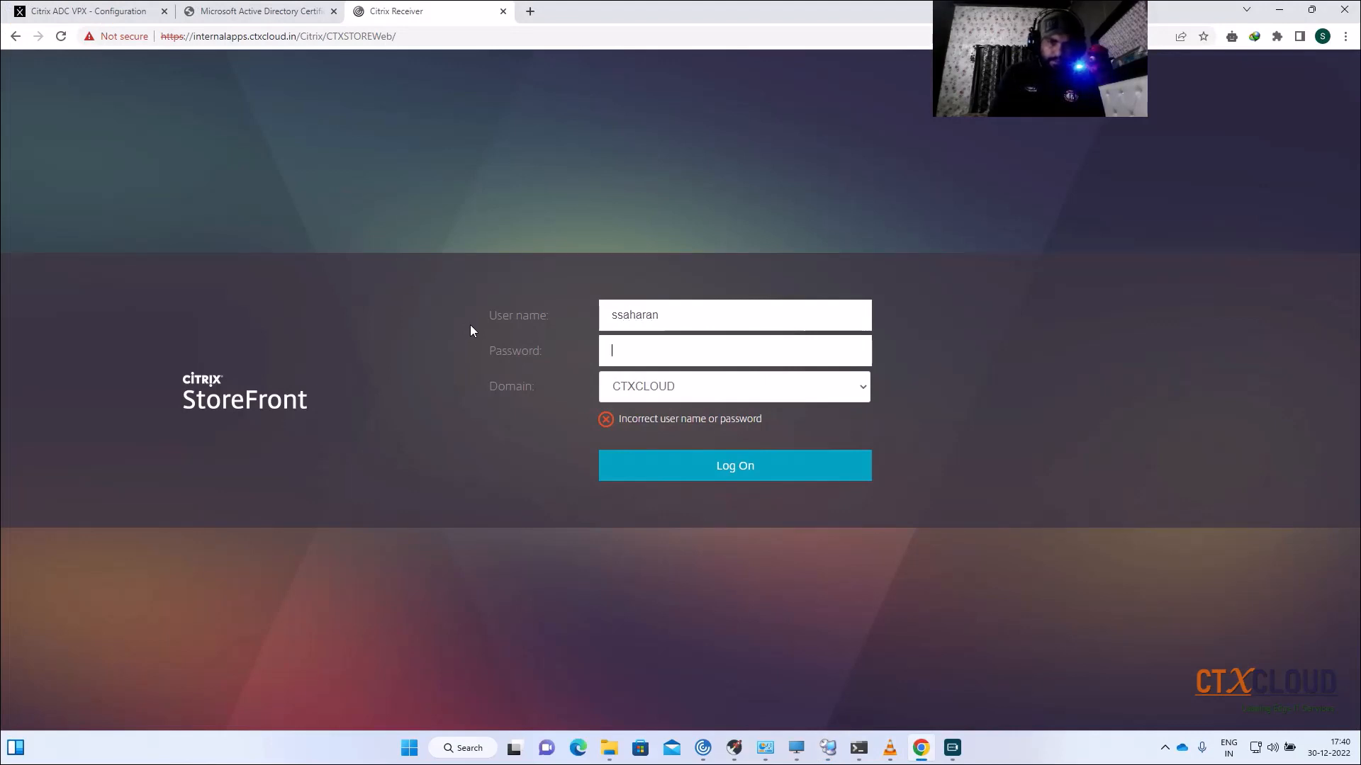
text(**********)
key(Return)
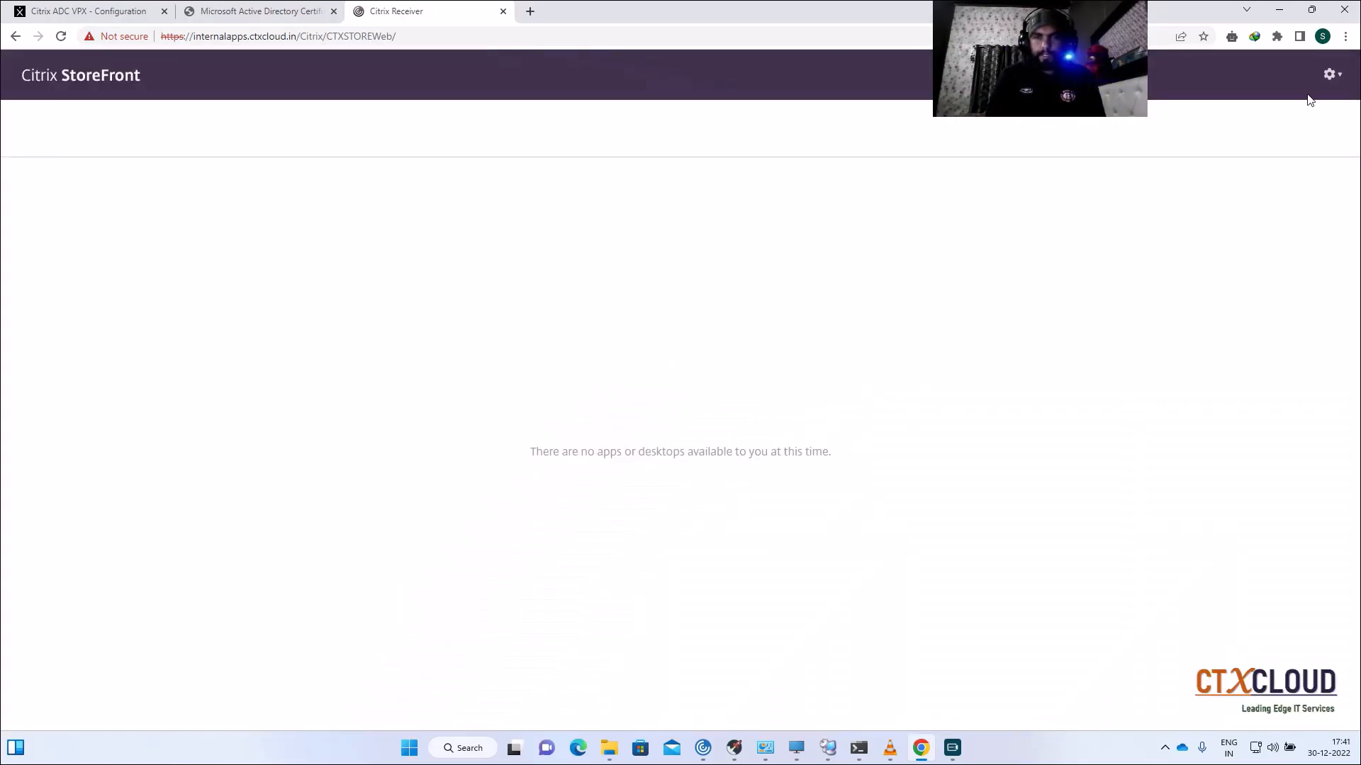
click(1336, 80)
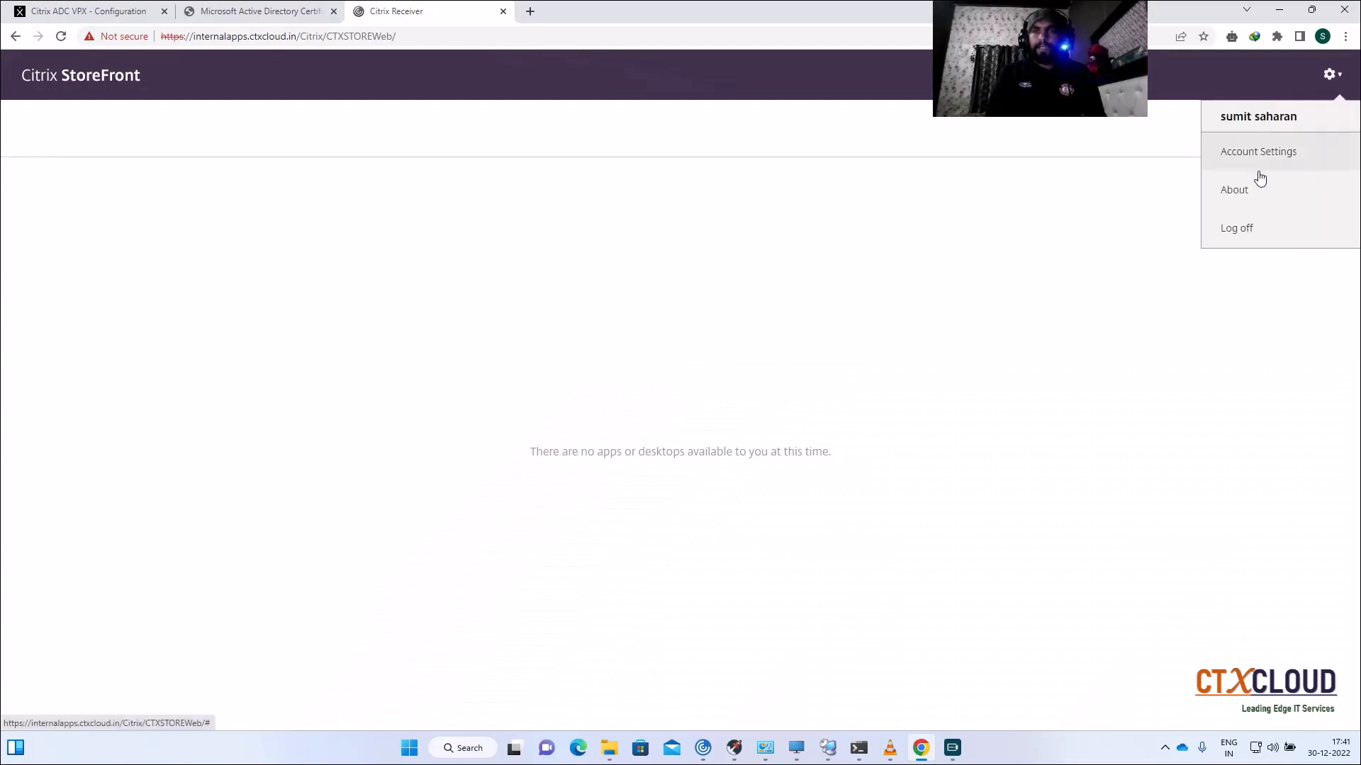
click(1239, 229)
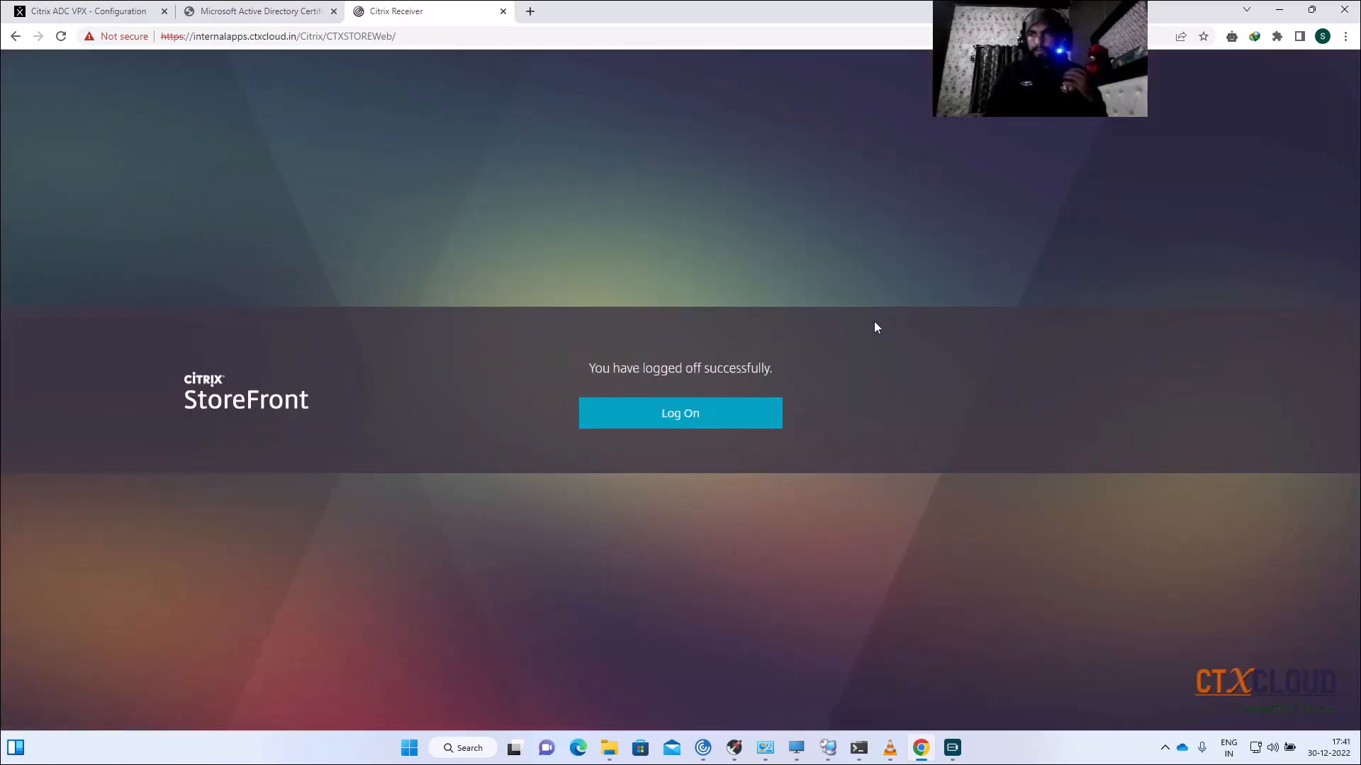